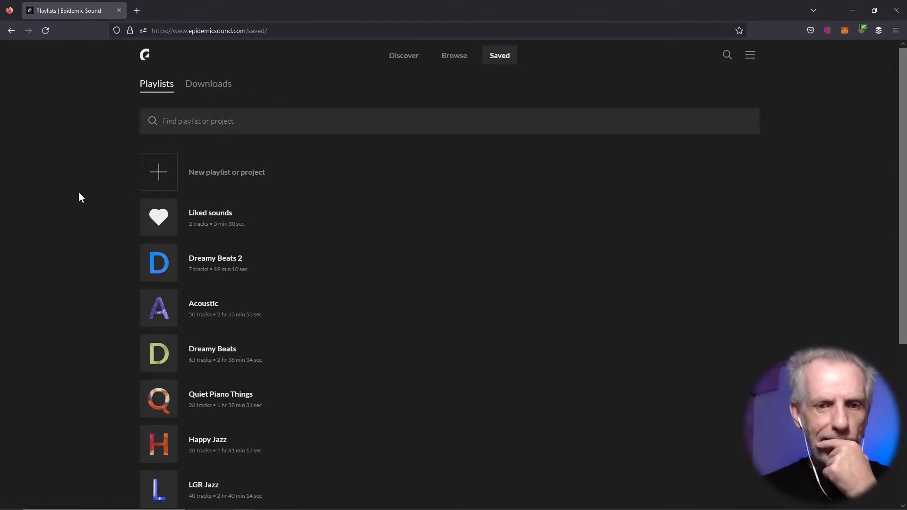
Open the saved Dreamy Beats playlist and play the track "368"
{"action": "scroll", "coordinate": [297, 399], "scroll_direction": "down", "scroll_amount": 1}
{"action": "scroll", "coordinate": [297, 399], "scroll_direction": "down", "scroll_amount": 2}
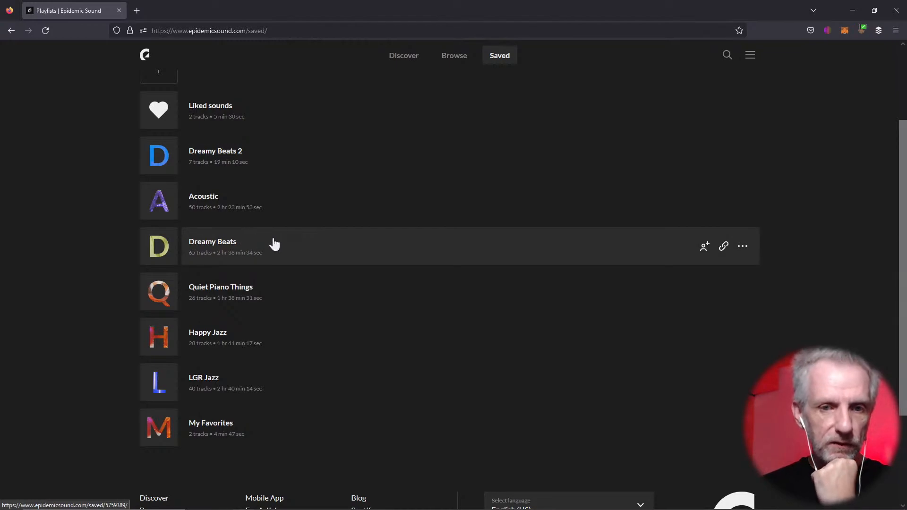
{"action": "left_click", "coordinate": [222, 245]}
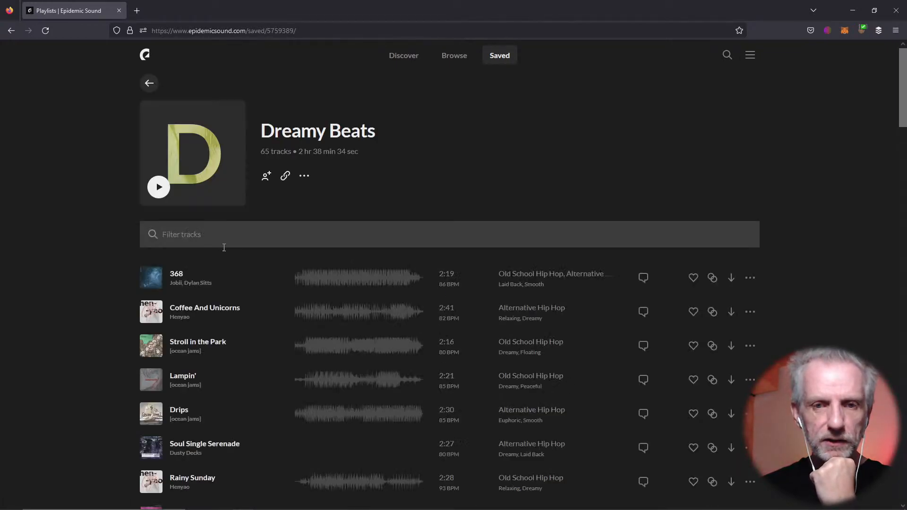
{"action": "left_click", "coordinate": [152, 278]}
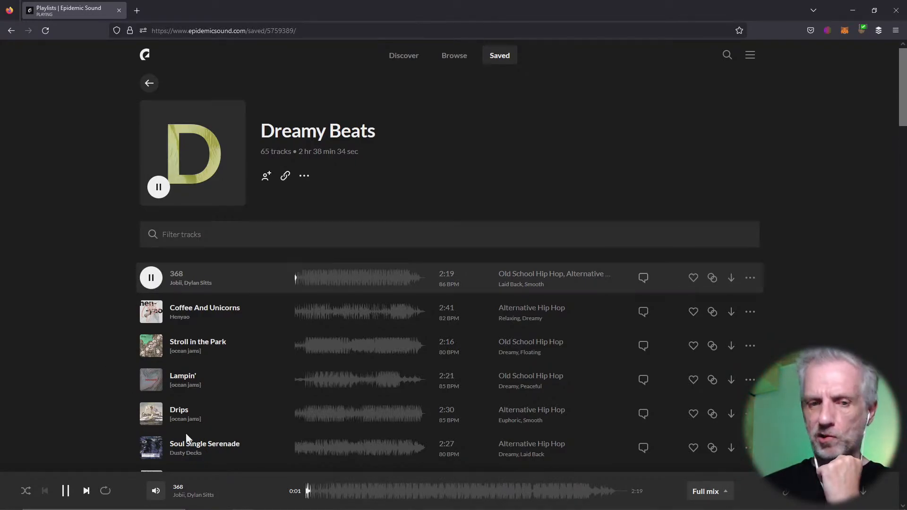
Skip ahead to about 0:17 in the playing track, lower the system volume to 14 and minimize the music window
{"action": "left_click", "coordinate": [346, 491]}
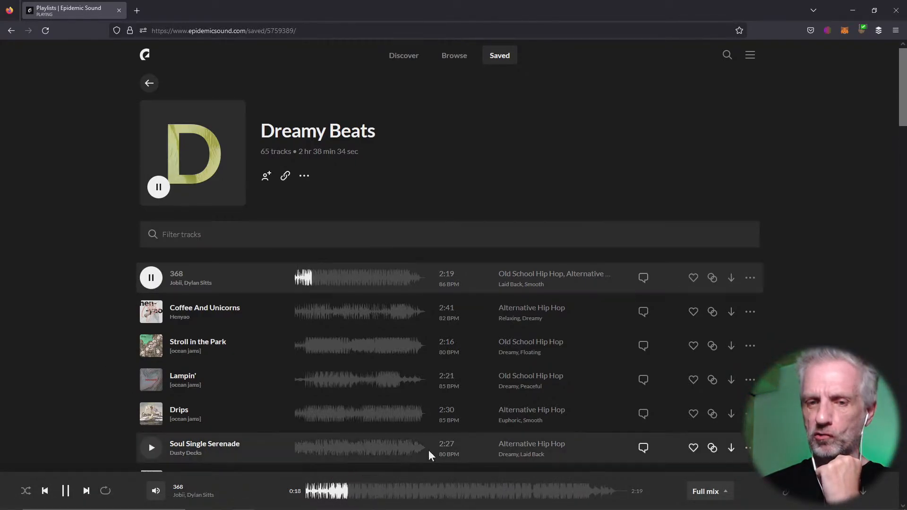
{"action": "key", "text": "XF86AudioLowerVolume"}
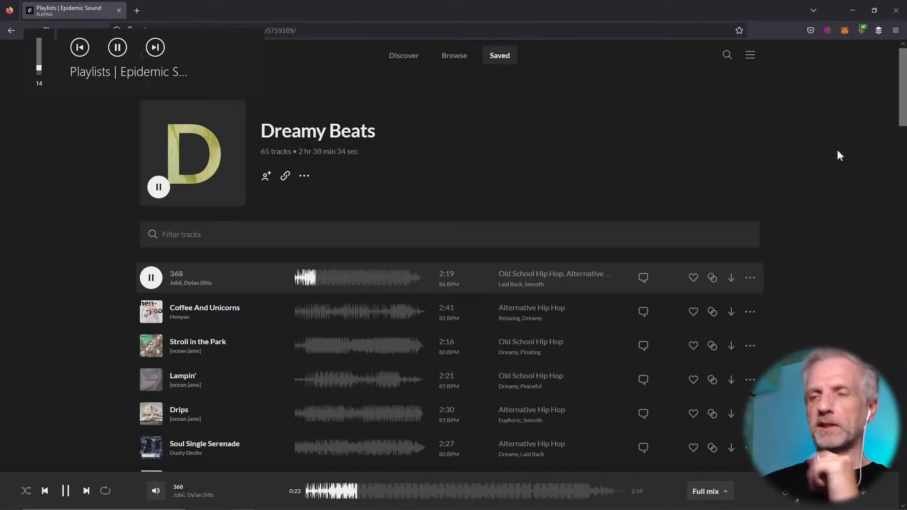
{"action": "left_click", "coordinate": [854, 13]}
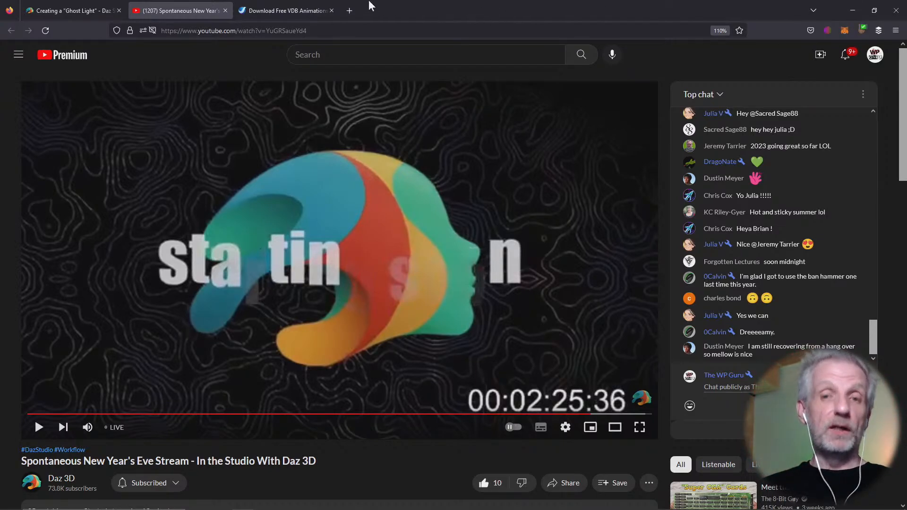
Search the web in a new browser tab for "times square ball drop" and show the image results
{"action": "left_click", "coordinate": [350, 11]}
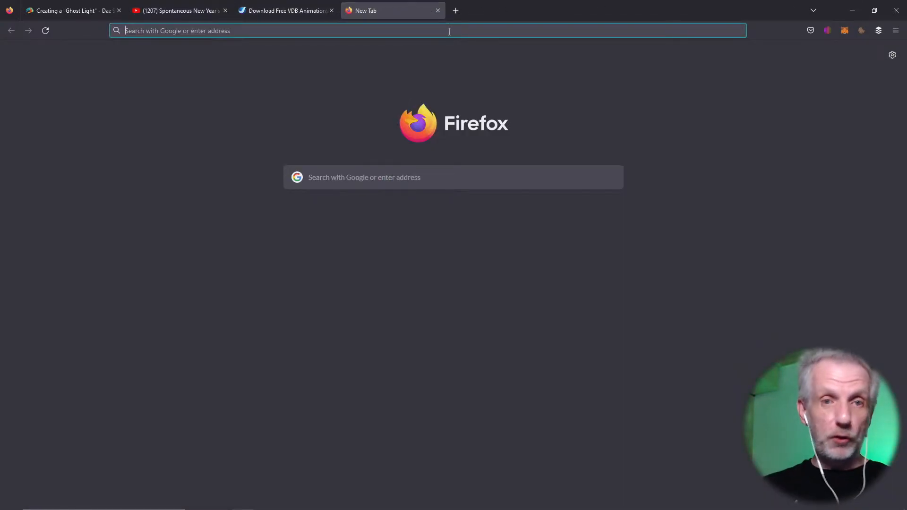
{"action": "type", "text": "new"}
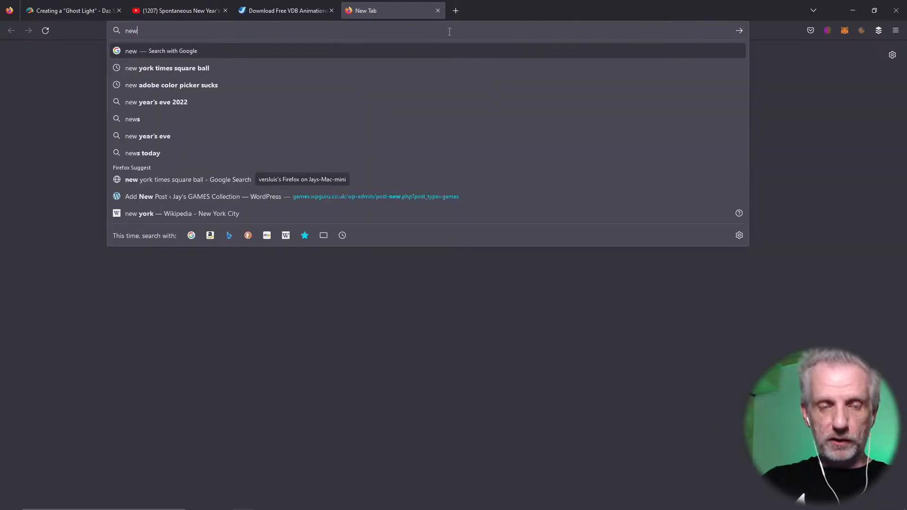
{"action": "key", "text": "BackSpace"}
{"action": "key", "text": "BackSpace"}
{"action": "key", "text": "BackSpace"}
{"action": "type", "text": "times s"}
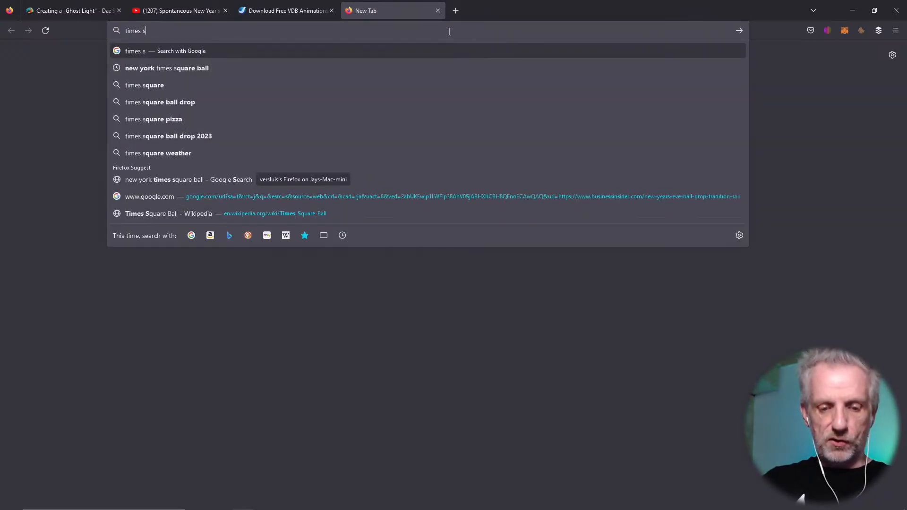
{"action": "type", "text": "qaure ball drop"}
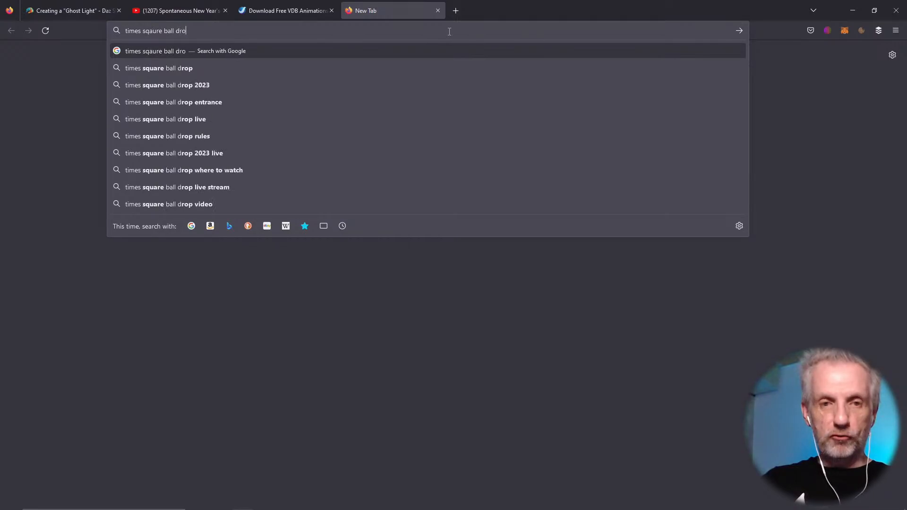
{"action": "key", "text": "Return"}
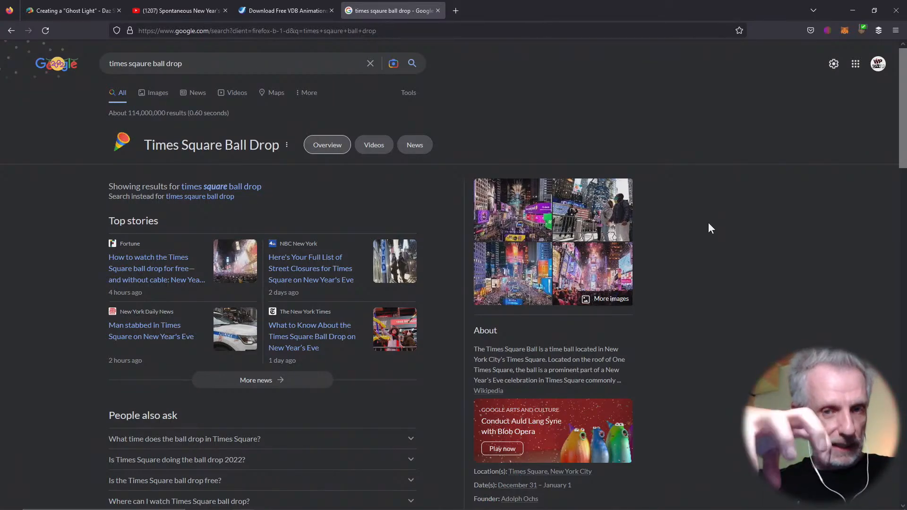
{"action": "left_click", "coordinate": [149, 93]}
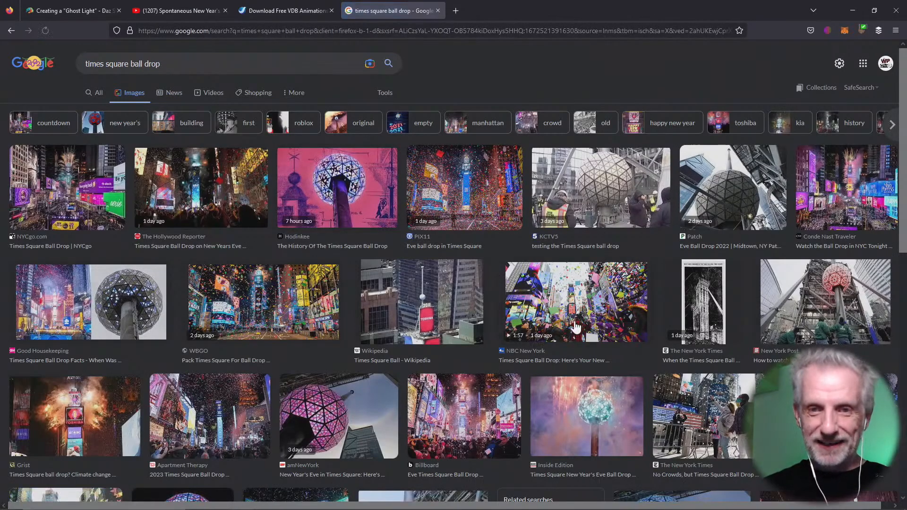
Preview the Hodinkee and Patch photos of the ball, followed by the related image of the multicoloured lit ball
{"action": "left_click", "coordinate": [357, 196]}
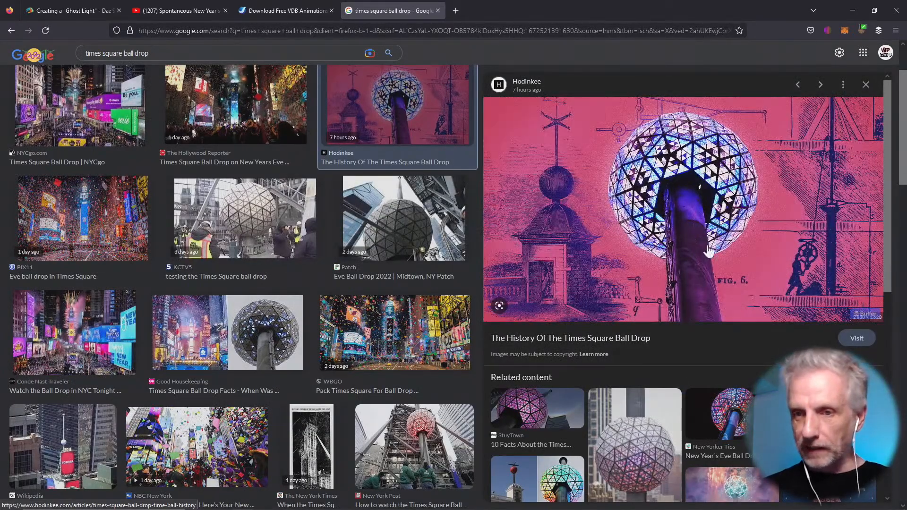
{"action": "left_click", "coordinate": [424, 233]}
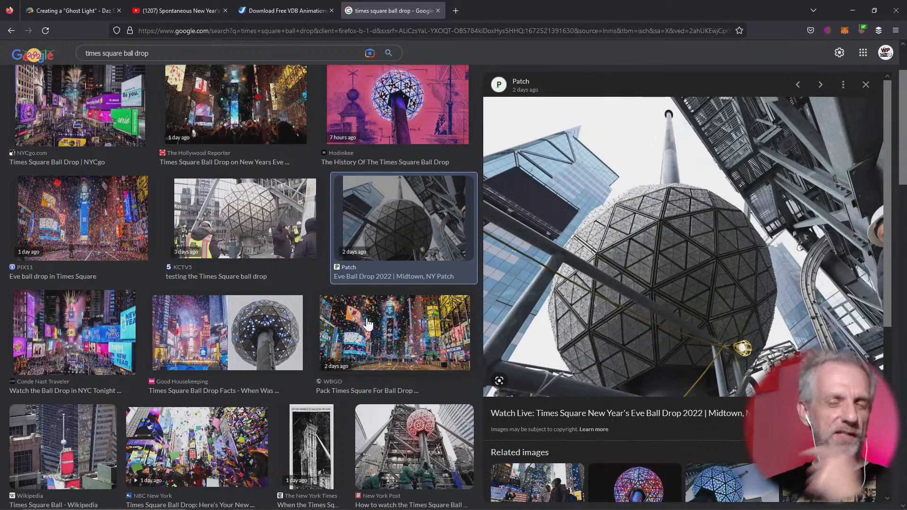
{"action": "scroll", "coordinate": [619, 312], "scroll_direction": "down", "scroll_amount": 3}
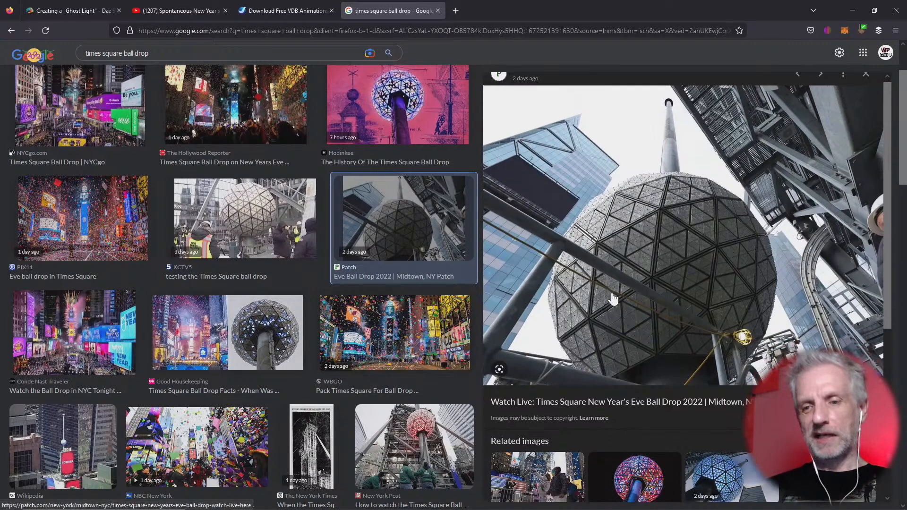
{"action": "left_click", "coordinate": [631, 352]}
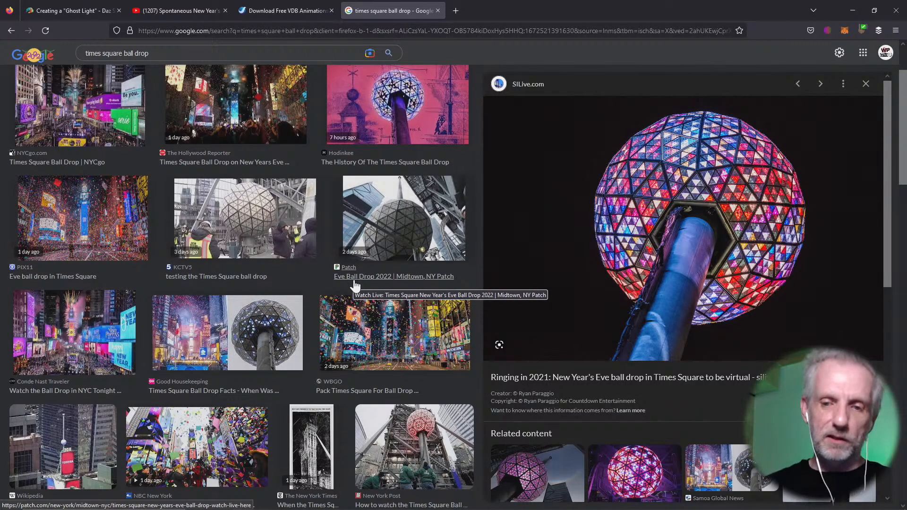
Browse further image results for views of the ball, previewing the SILive.com, Britannica and Time Out pictures
{"action": "scroll", "coordinate": [330, 304], "scroll_direction": "down", "scroll_amount": 3}
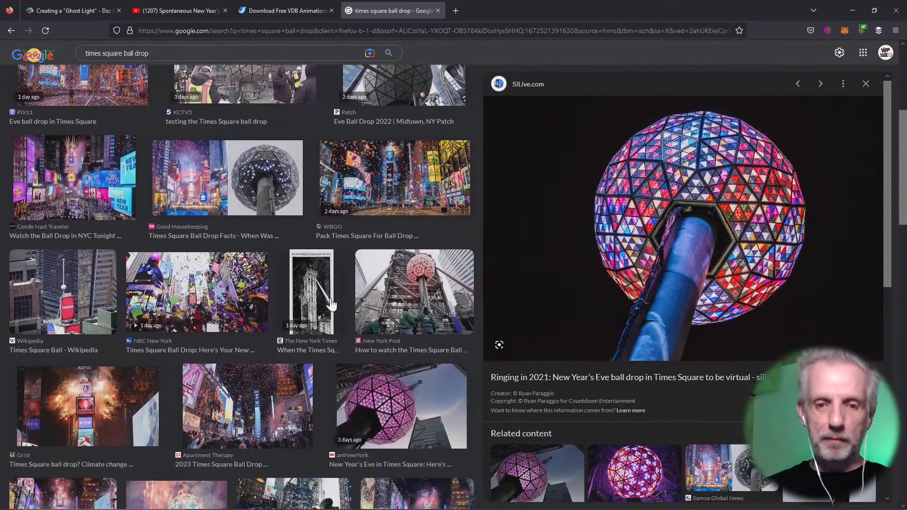
{"action": "scroll", "coordinate": [330, 304], "scroll_direction": "down", "scroll_amount": 4}
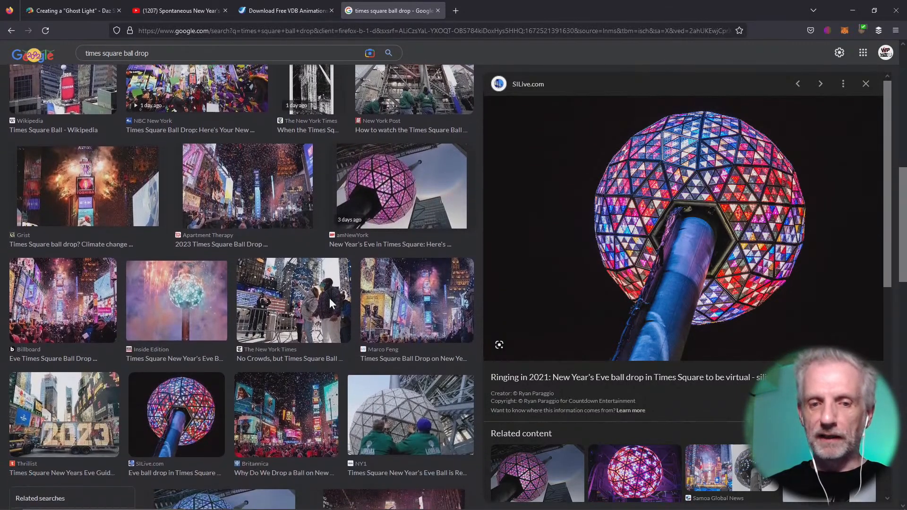
{"action": "left_click", "coordinate": [163, 409]}
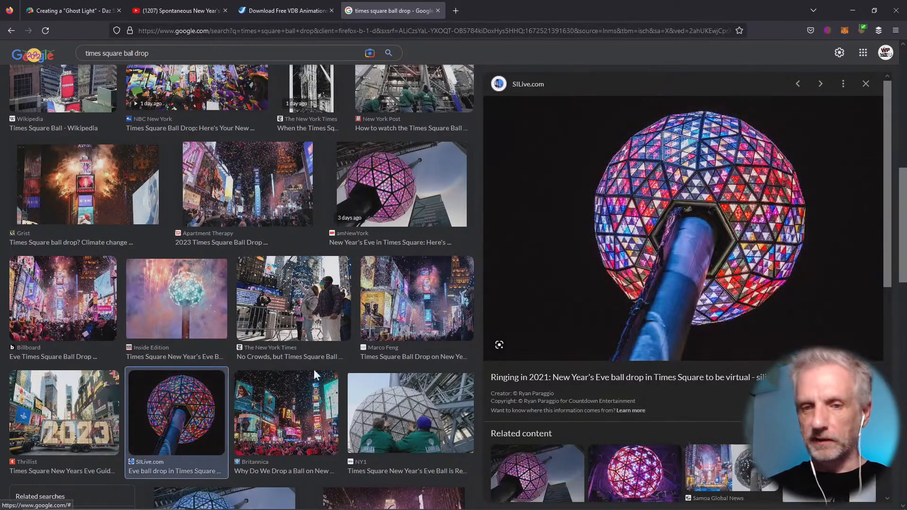
{"action": "scroll", "coordinate": [316, 374], "scroll_direction": "down", "scroll_amount": 3}
{"action": "left_click", "coordinate": [312, 246]}
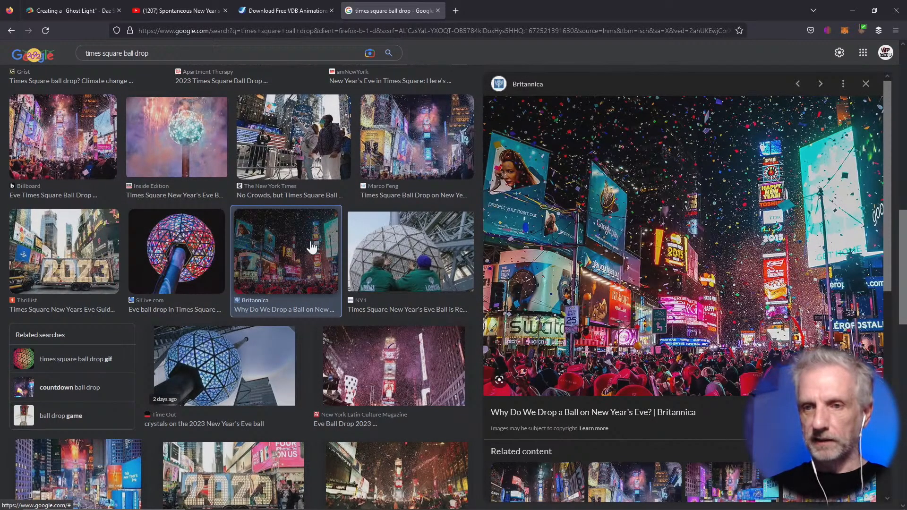
{"action": "left_click", "coordinate": [262, 352]}
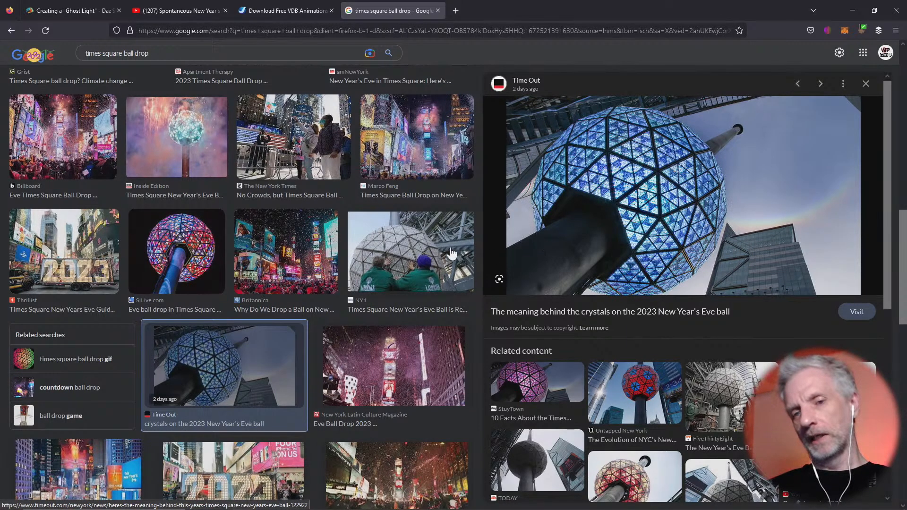
{"action": "scroll", "coordinate": [355, 271], "scroll_direction": "down", "scroll_amount": 3}
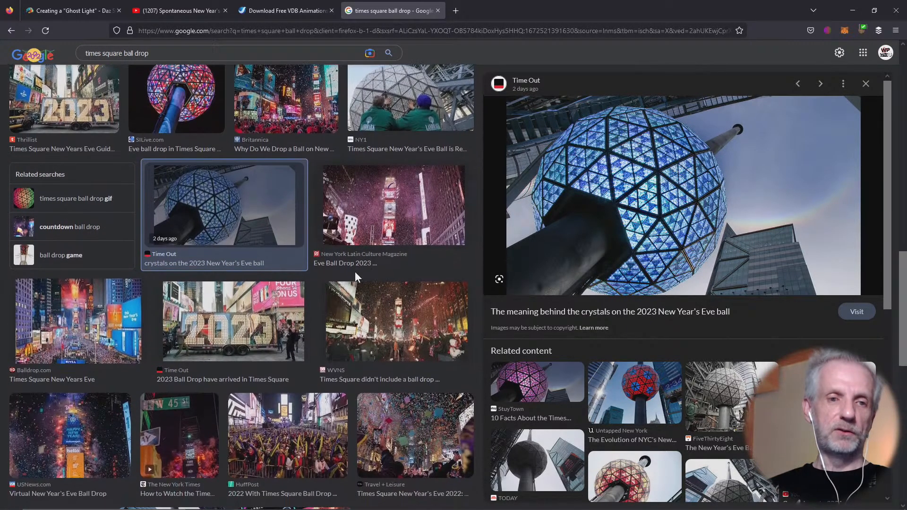
{"action": "scroll", "coordinate": [355, 271], "scroll_direction": "down", "scroll_amount": 3}
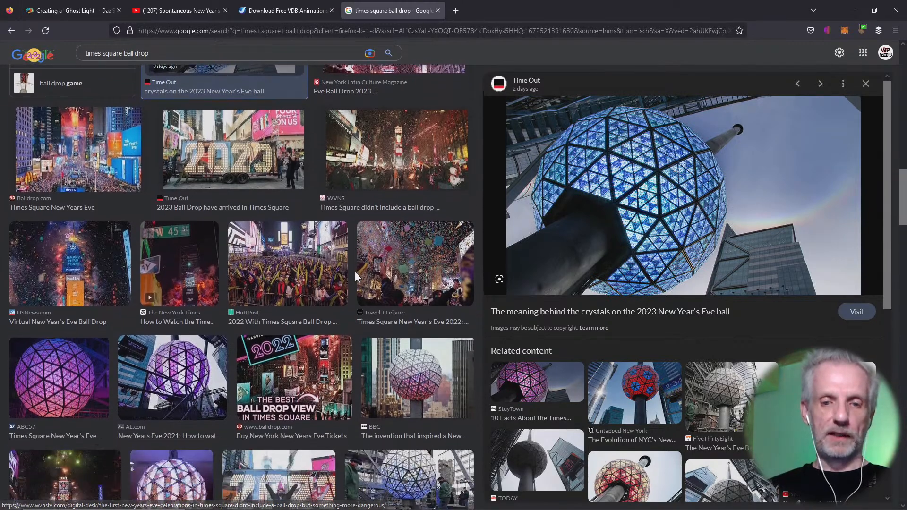
{"action": "scroll", "coordinate": [355, 271], "scroll_direction": "down", "scroll_amount": 1}
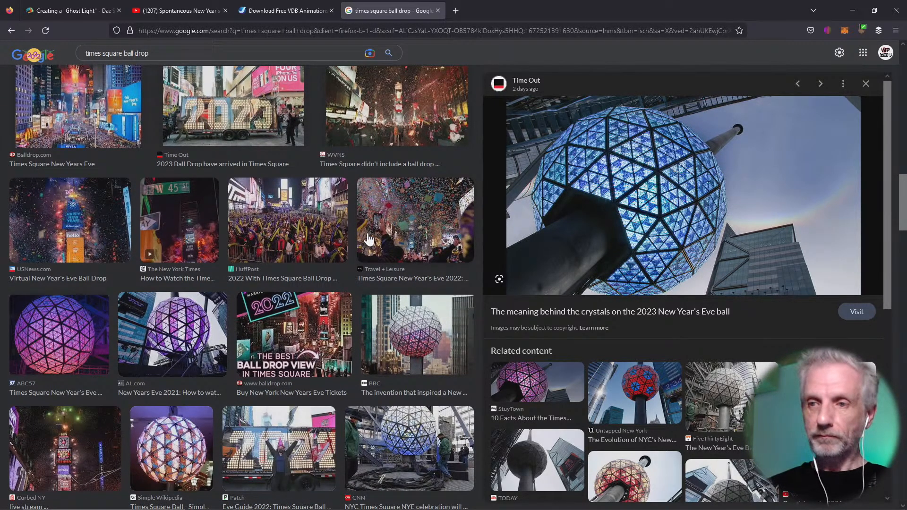
{"action": "scroll", "coordinate": [369, 239], "scroll_direction": "up", "scroll_amount": 12}
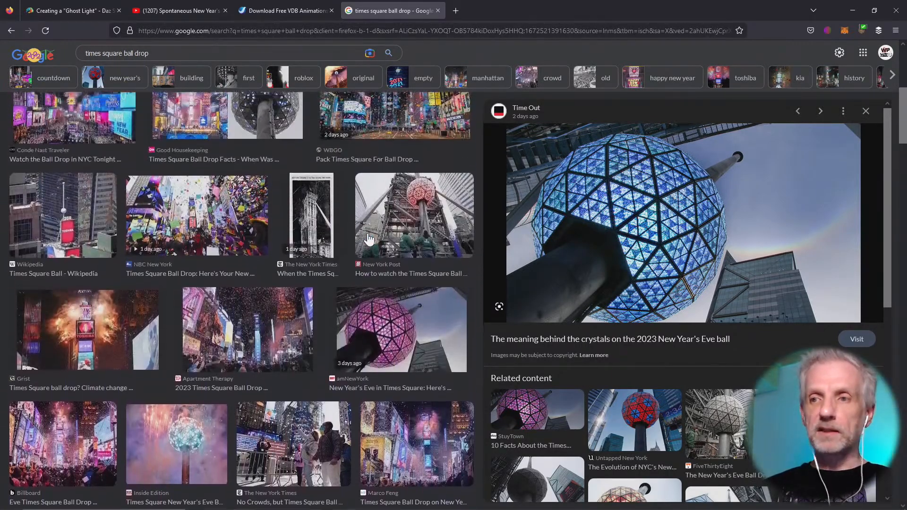
{"action": "scroll", "coordinate": [369, 239], "scroll_direction": "up", "scroll_amount": 8}
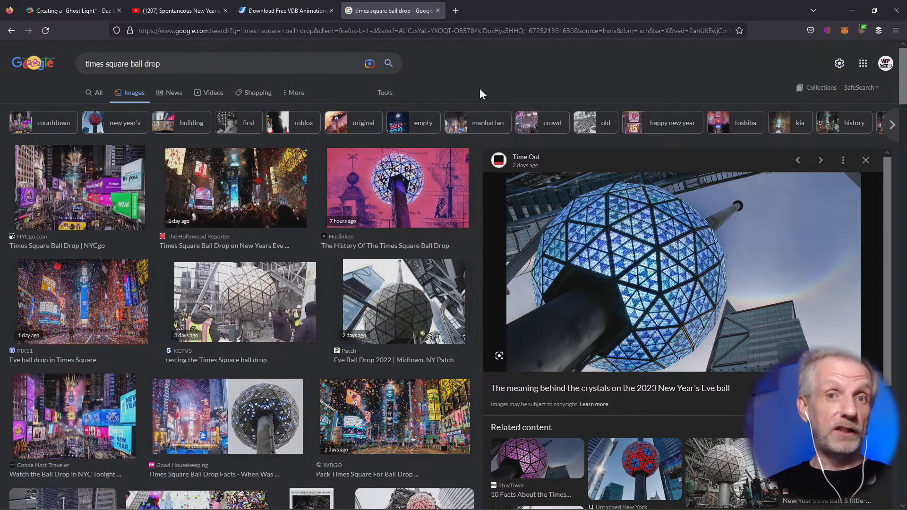
Switch to the "Creating a Ghost Light" forum post and examine the Daz Studio version given in its title
{"action": "left_click", "coordinate": [75, 7]}
{"action": "scroll", "coordinate": [98, 162], "scroll_direction": "up", "scroll_amount": 5}
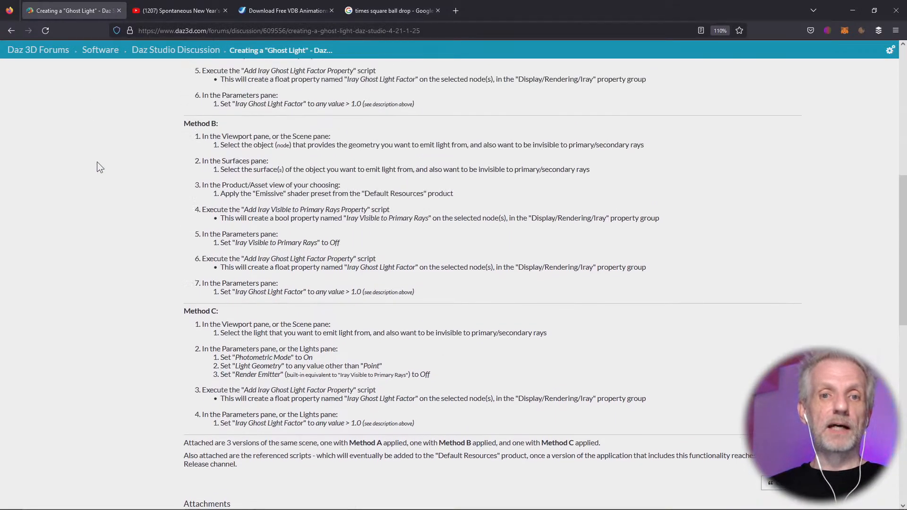
{"action": "scroll", "coordinate": [97, 162], "scroll_direction": "up", "scroll_amount": 8}
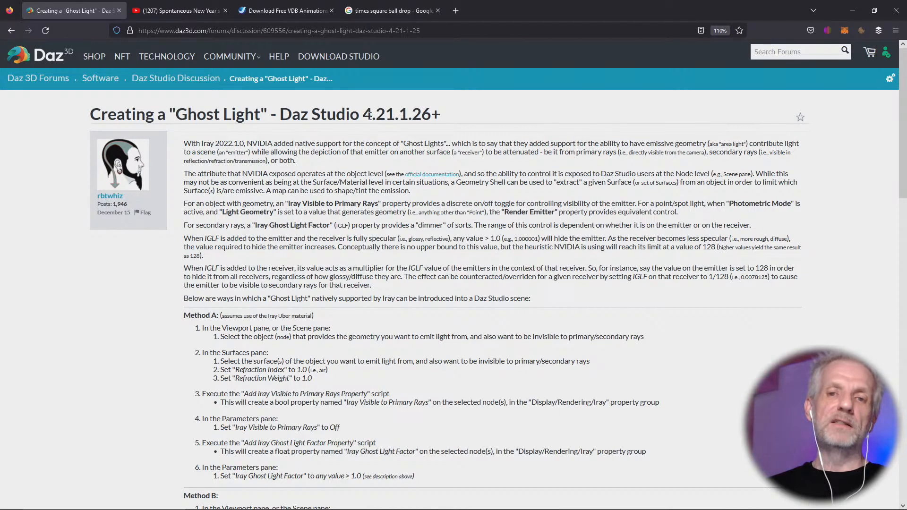
{"action": "left_click_drag", "start_coordinate": [367, 114], "coordinate": [469, 120]}
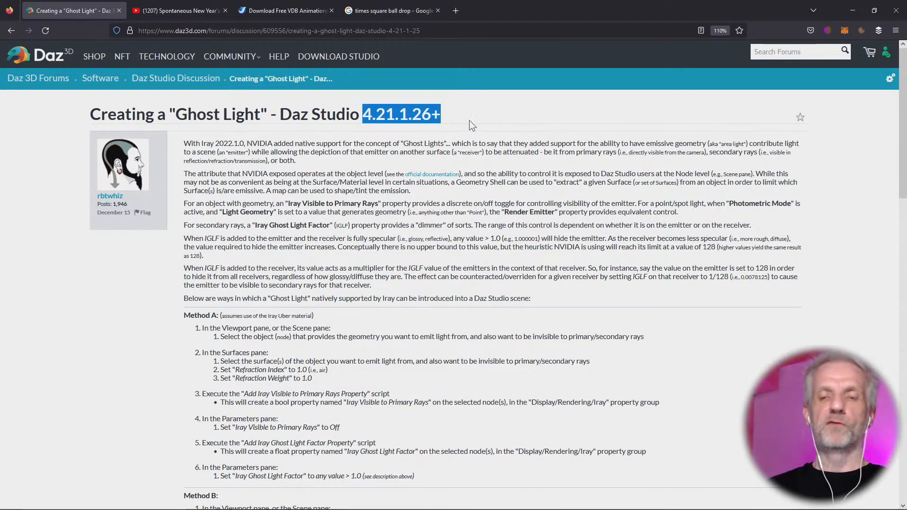
{"action": "left_click", "coordinate": [469, 119]}
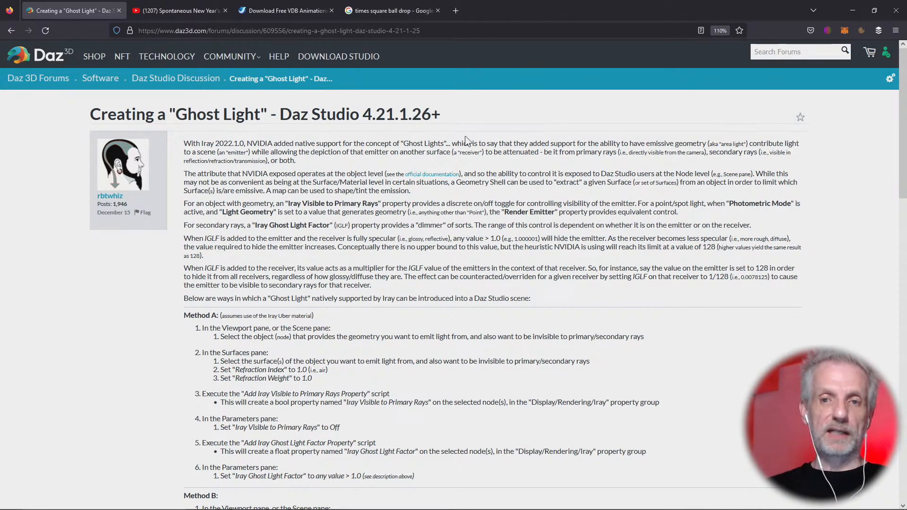
Examine the ghost light methods in the forum post and its attached DUF and DSE files
{"action": "scroll", "coordinate": [466, 140], "scroll_direction": "down", "scroll_amount": 4}
{"action": "scroll", "coordinate": [466, 140], "scroll_direction": "down", "scroll_amount": 4}
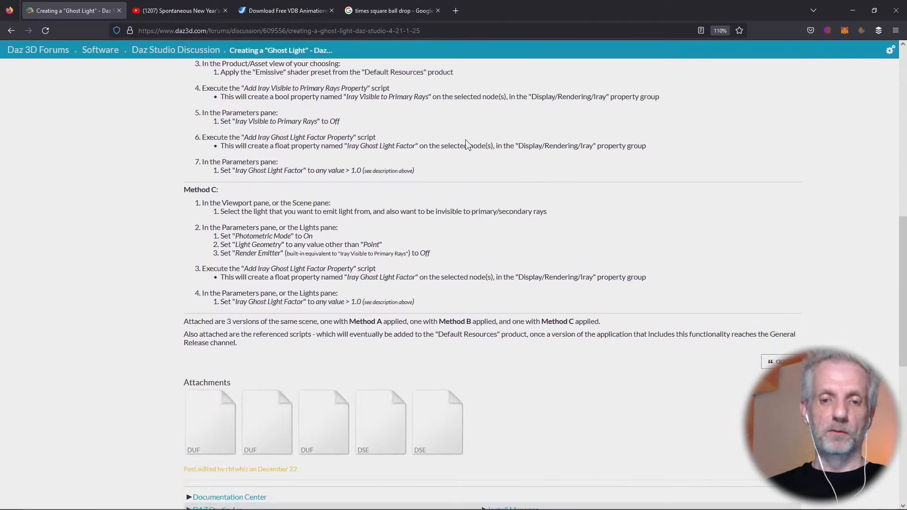
{"action": "mouse_move", "coordinate": [400, 396]}
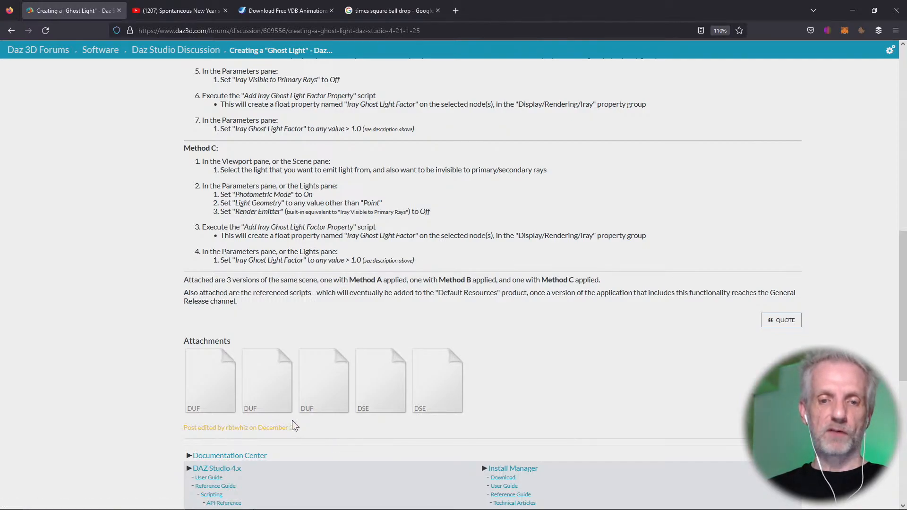
Launch PointerFocus to highlight the pointer and return to the beginning of the ghost light forum post
{"action": "key", "text": "super"}
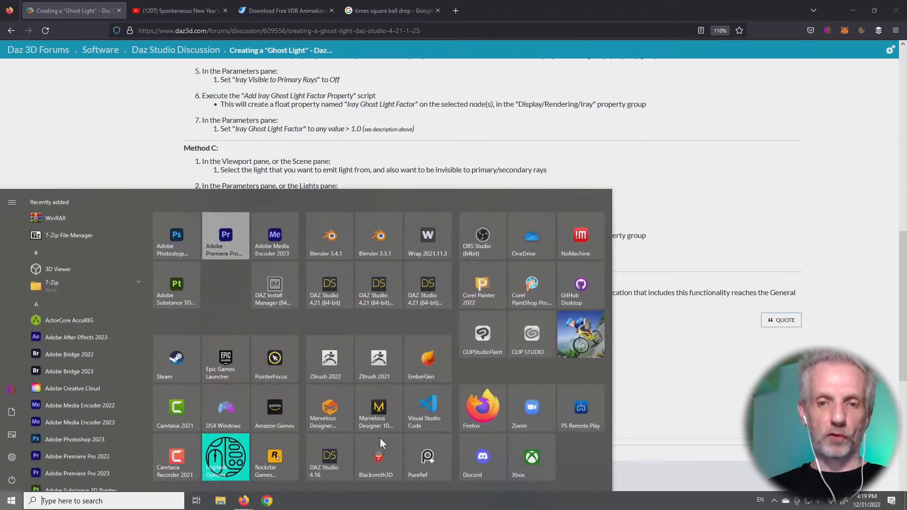
{"action": "left_click", "coordinate": [287, 365]}
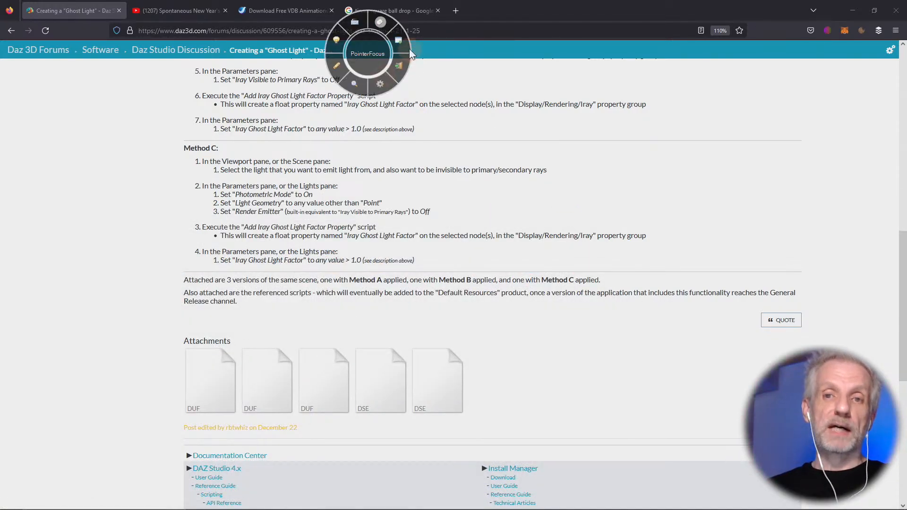
{"action": "key", "text": "Home"}
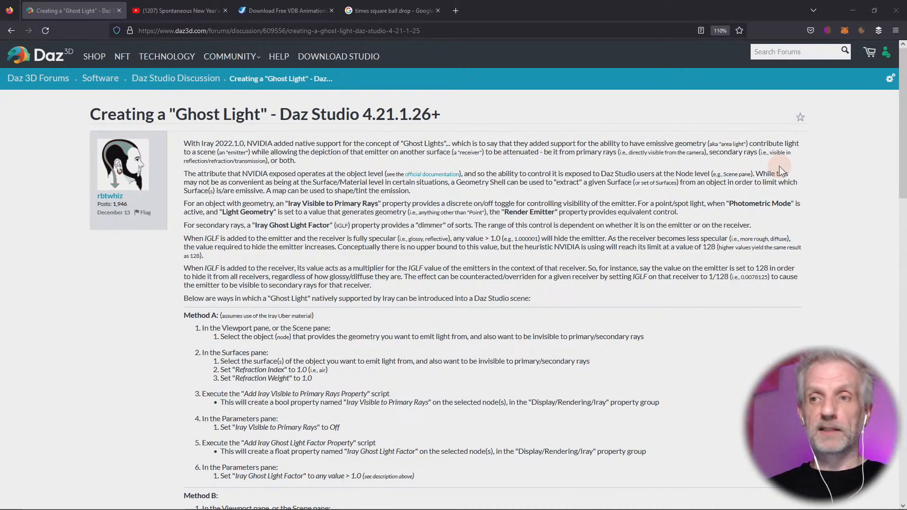
Switch to DAZ Studio 4.21 Pro Public Build and collapse the Timeline pane to enlarge the viewport
{"action": "left_click", "coordinate": [853, 11]}
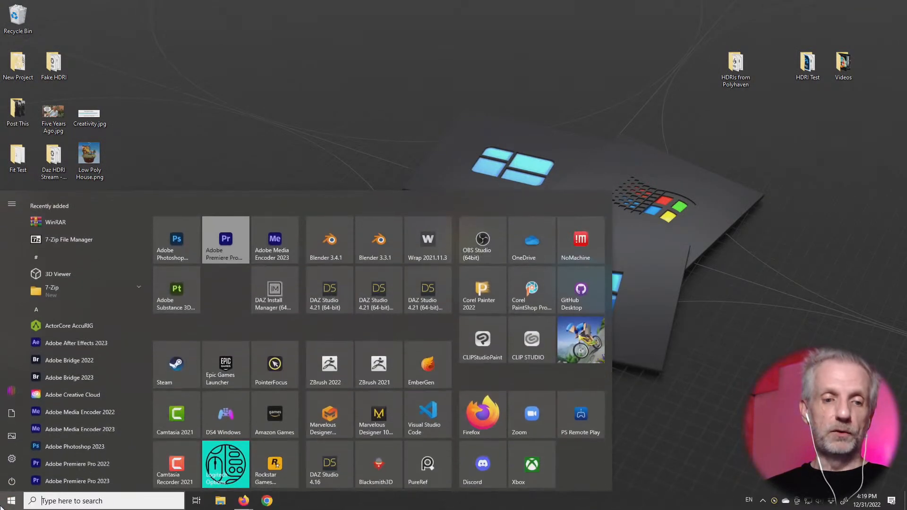
{"action": "left_click", "coordinate": [11, 501]}
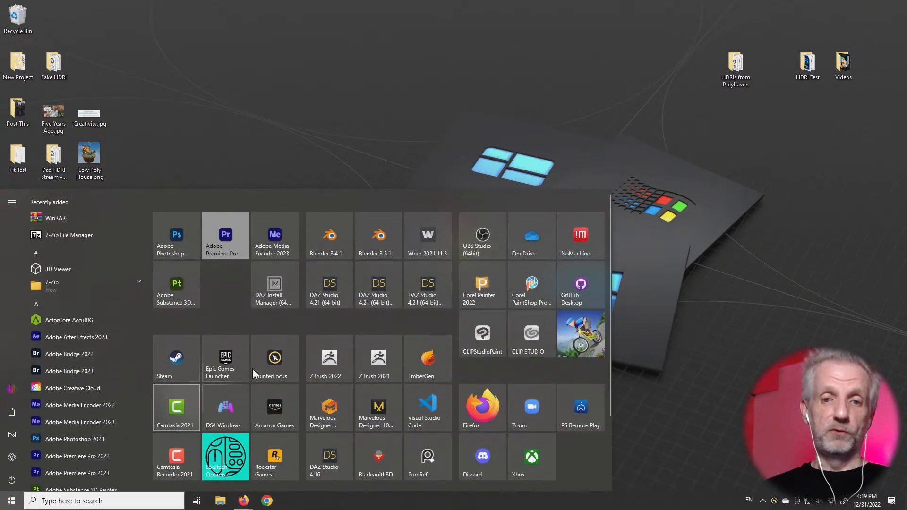
{"action": "left_click", "coordinate": [385, 296]}
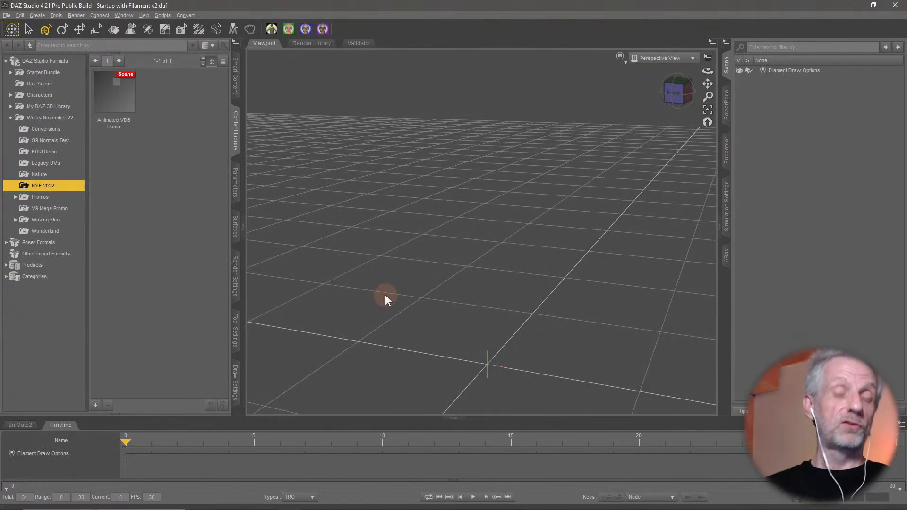
{"action": "left_click", "coordinate": [65, 432]}
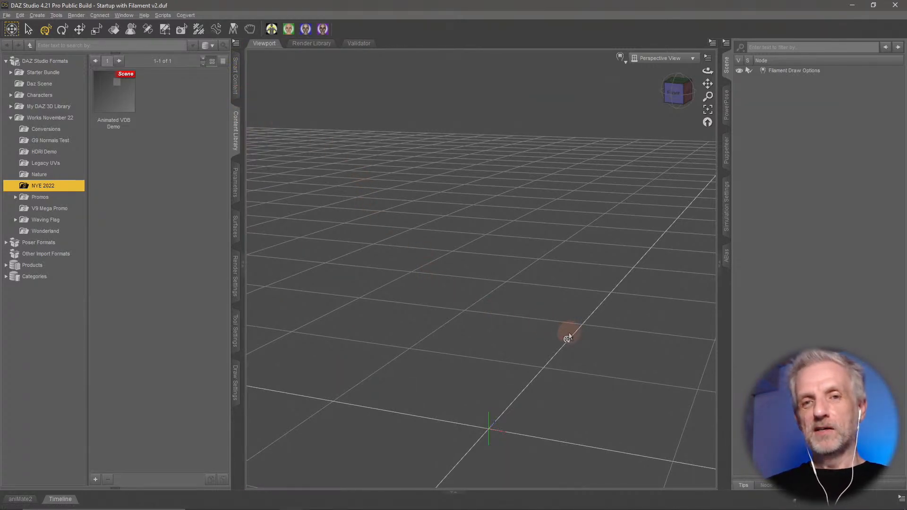
Check the installed DAZ Studio version in the program's About information
{"action": "left_click_drag", "start_coordinate": [568, 334], "coordinate": [538, 332], "text": "alt"}
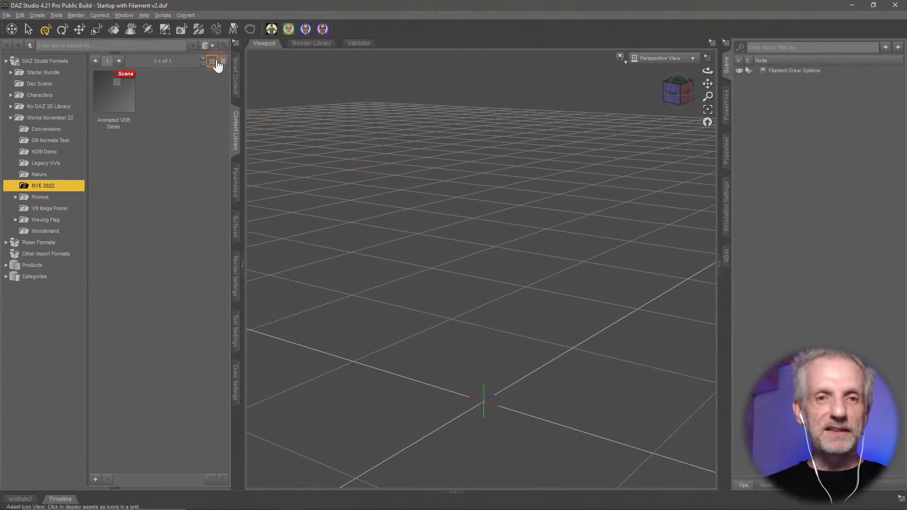
{"action": "left_click", "coordinate": [144, 16]}
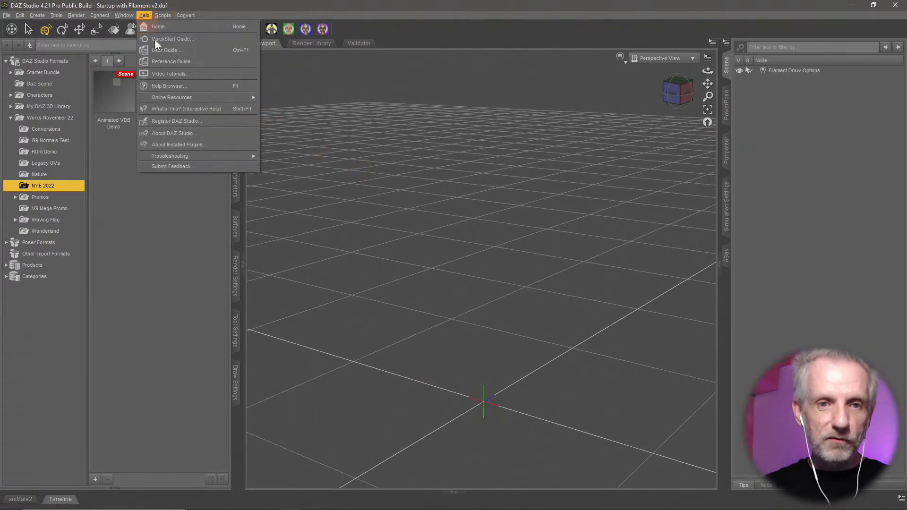
{"action": "left_click", "coordinate": [196, 133]}
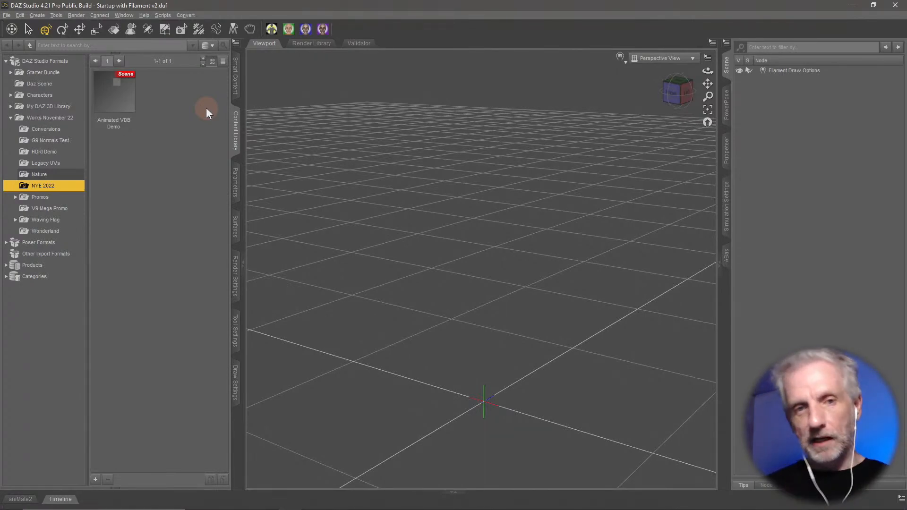
Create a 1 m plane primitive at the world center with Y Positive as primary axis and 5 divisions
{"action": "left_click", "coordinate": [42, 16]}
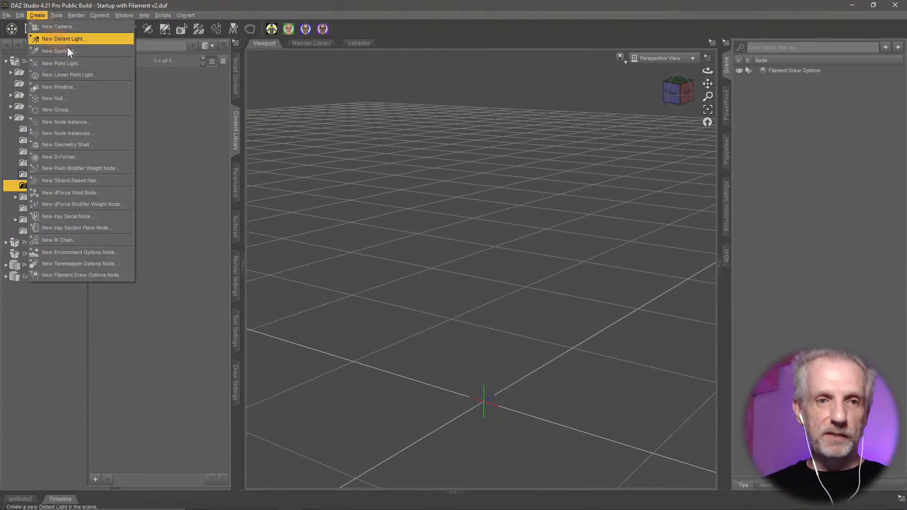
{"action": "key", "text": "Escape"}
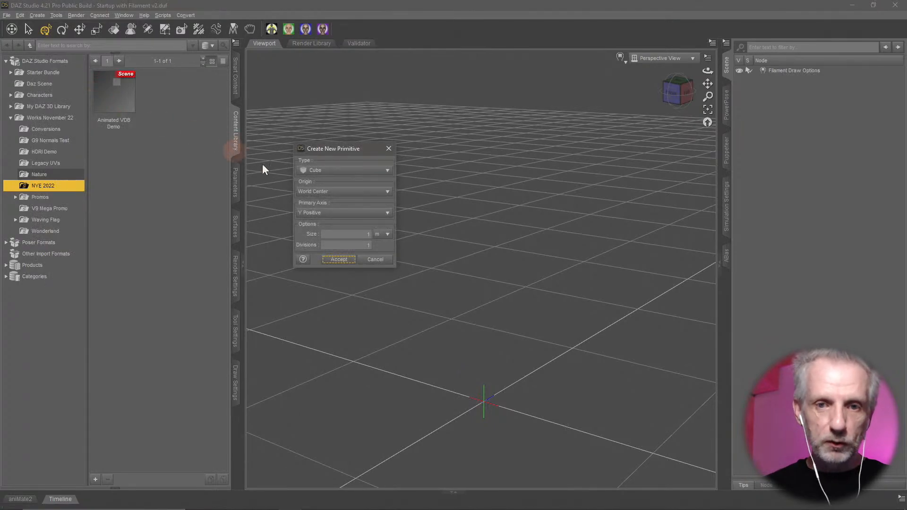
{"action": "left_click", "coordinate": [378, 169]}
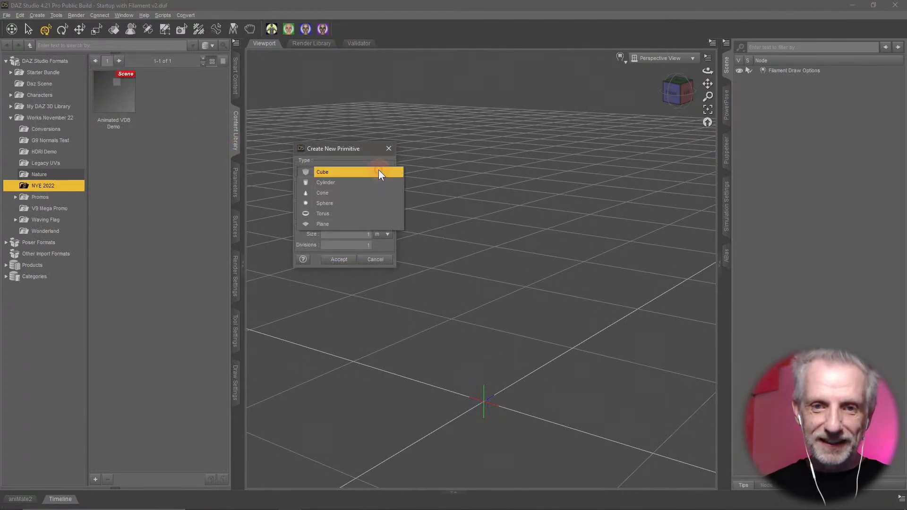
{"action": "left_click", "coordinate": [358, 221]}
{"action": "left_click_drag", "start_coordinate": [358, 247], "coordinate": [394, 246]}
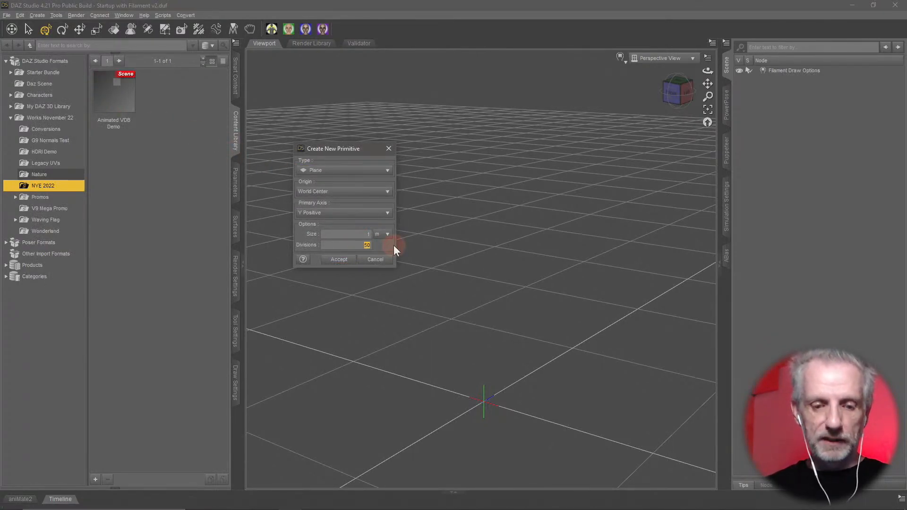
{"action": "left_click", "coordinate": [342, 259]}
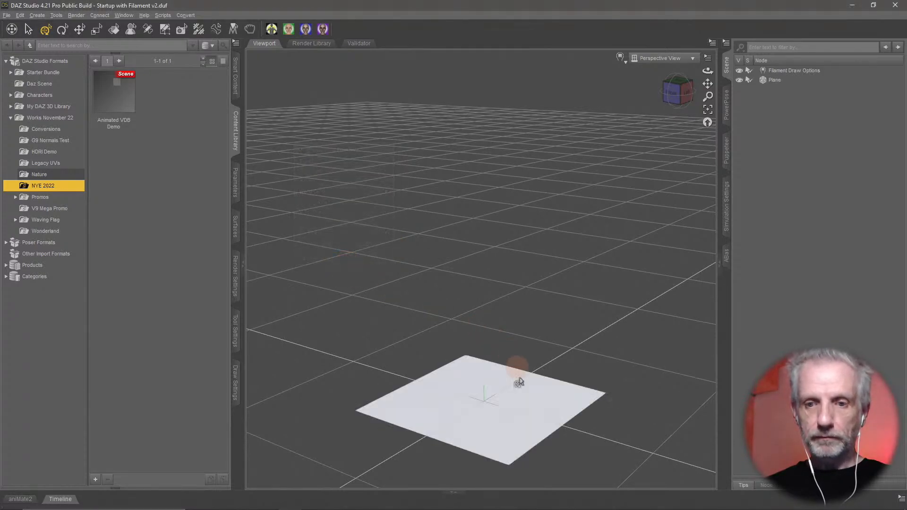
Select and frame the plane in the viewport and set its overall Scale to 1000%
{"action": "left_click", "coordinate": [519, 382]}
{"action": "key", "text": "f"}
{"action": "scroll", "coordinate": [503, 321], "scroll_direction": "up", "scroll_amount": 3}
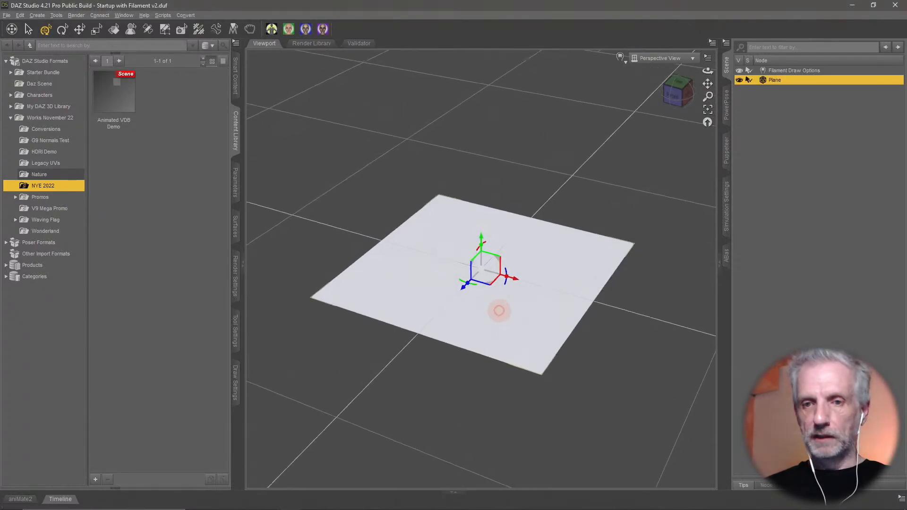
{"action": "scroll", "coordinate": [524, 279], "scroll_direction": "down", "scroll_amount": 1}
{"action": "scroll", "coordinate": [529, 270], "scroll_direction": "up", "scroll_amount": 3}
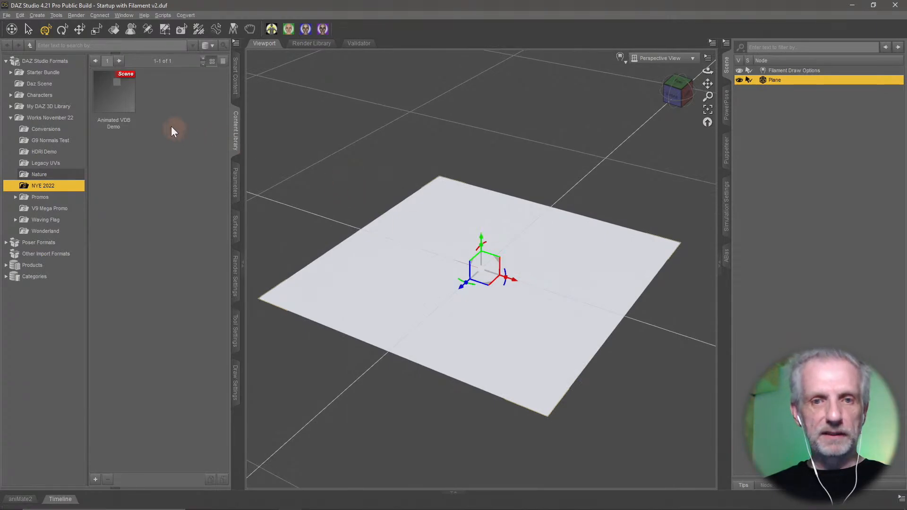
{"action": "left_click", "coordinate": [239, 189]}
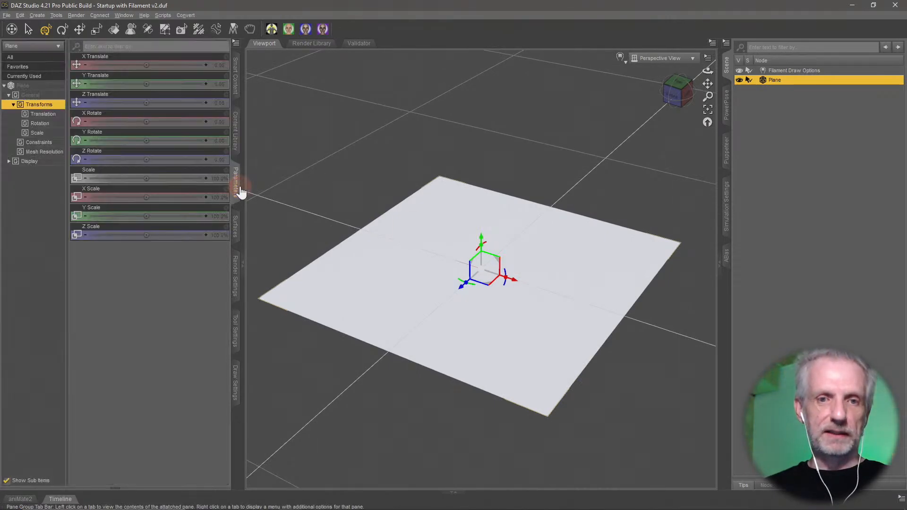
{"action": "left_click", "coordinate": [52, 133]}
{"action": "left_click", "coordinate": [218, 64]}
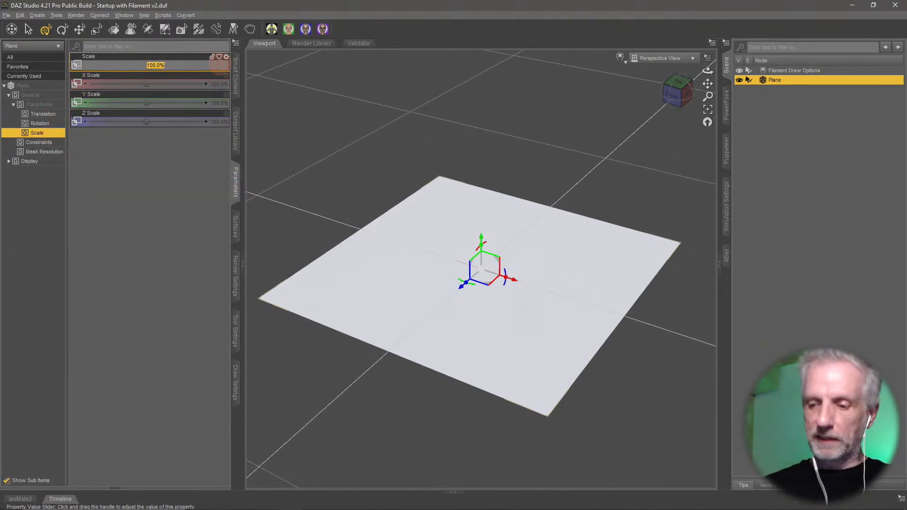
{"action": "type", "text": "1000"}
{"action": "key", "text": "Return"}
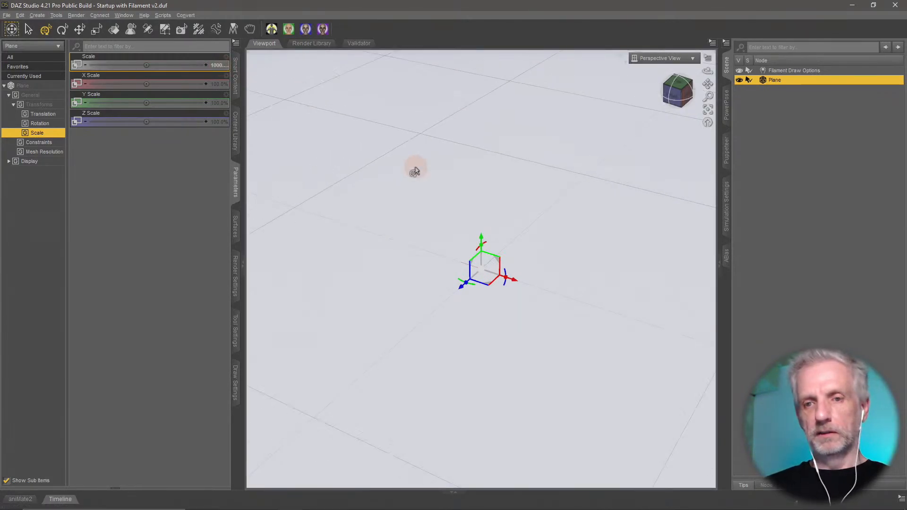
{"action": "scroll", "coordinate": [414, 171], "scroll_direction": "down", "scroll_amount": 10}
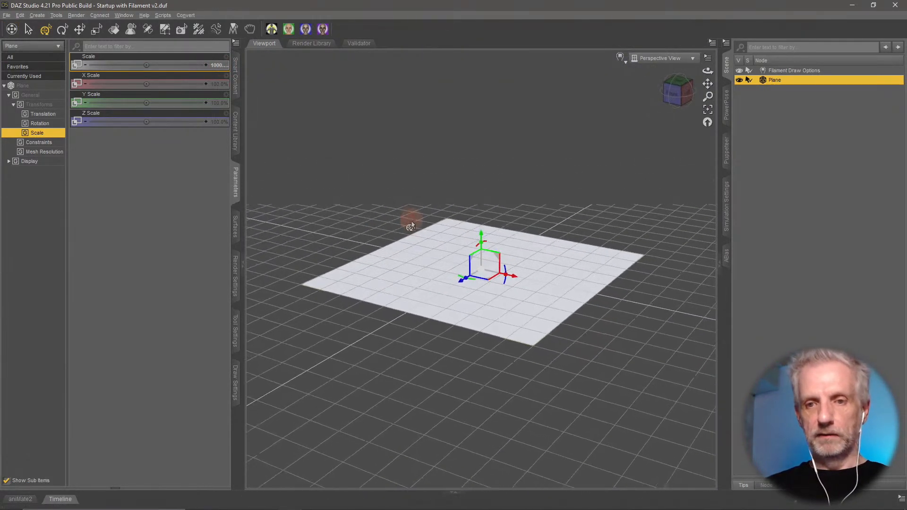
{"action": "scroll", "coordinate": [410, 227], "scroll_direction": "up", "scroll_amount": 5}
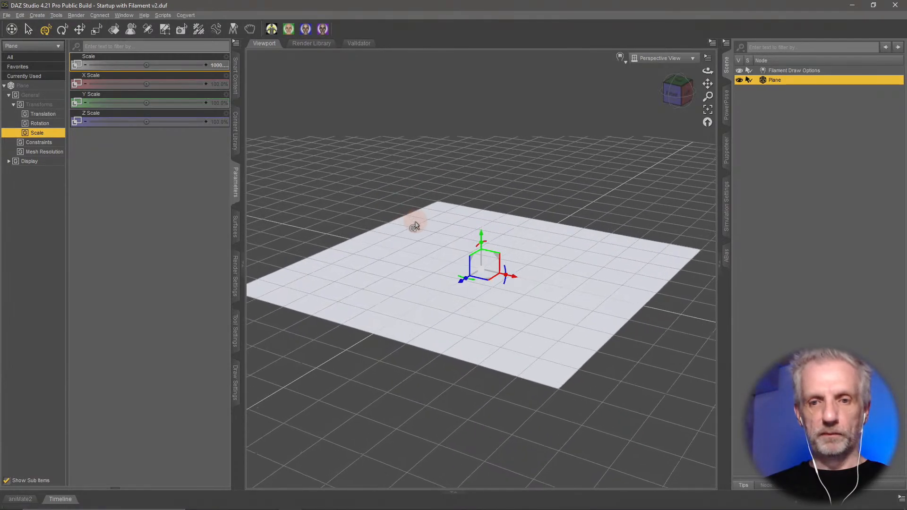
{"action": "scroll", "coordinate": [414, 226], "scroll_direction": "up", "scroll_amount": 6}
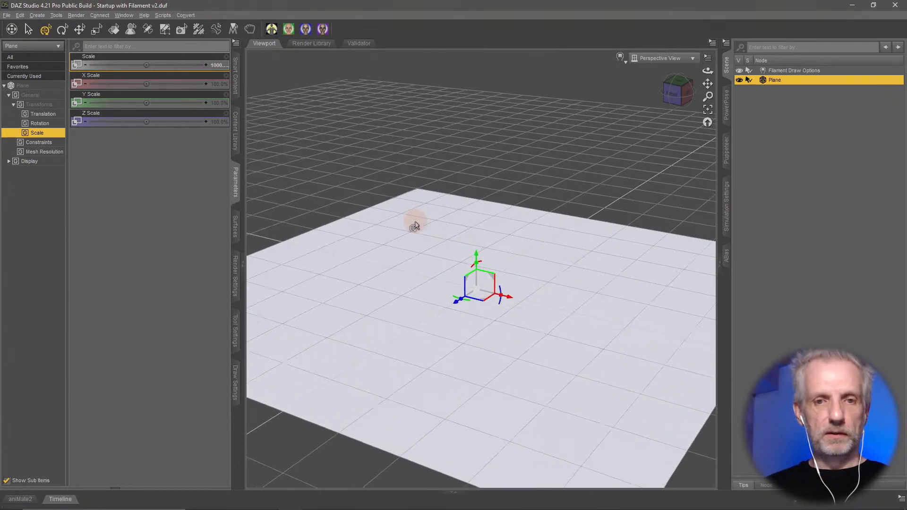
Set the plane surface's Base Color to a very dark grey of about 0.0090 per channel
{"action": "left_click", "coordinate": [235, 227]}
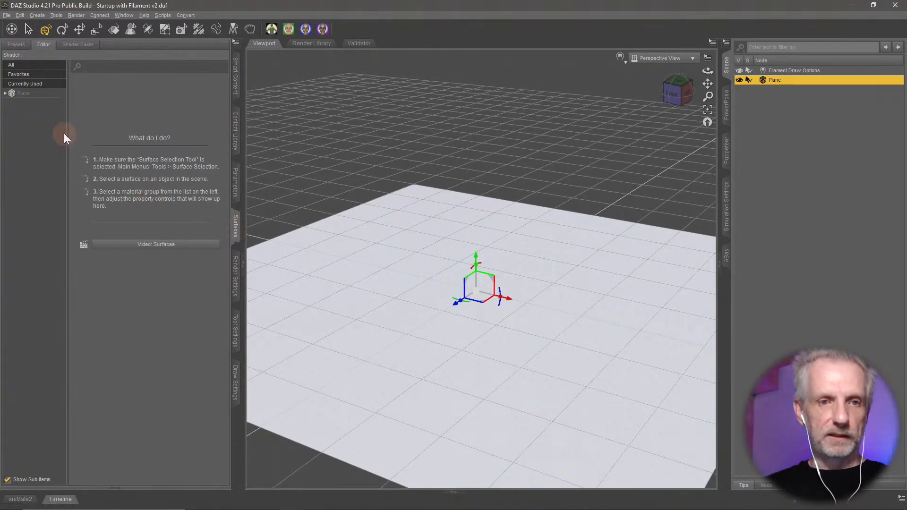
{"action": "left_click", "coordinate": [52, 93]}
{"action": "left_click", "coordinate": [161, 180]}
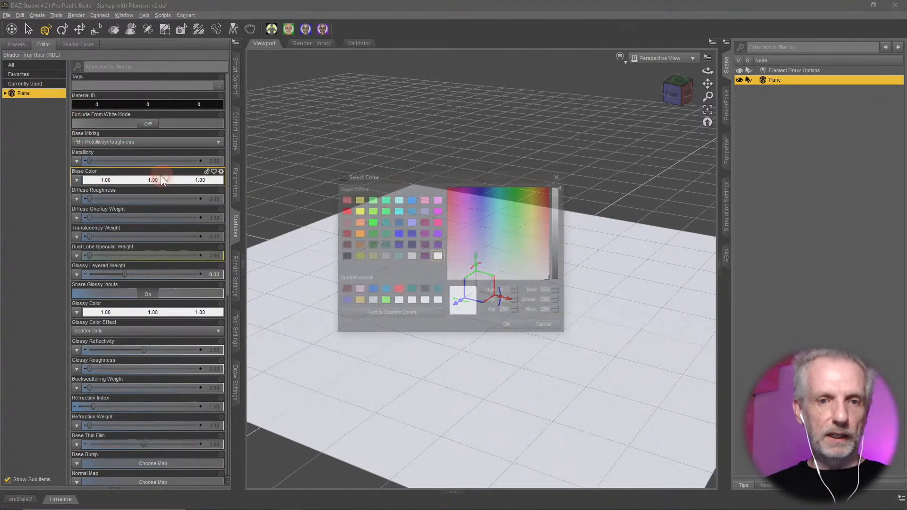
{"action": "left_click_drag", "start_coordinate": [558, 255], "coordinate": [563, 269]}
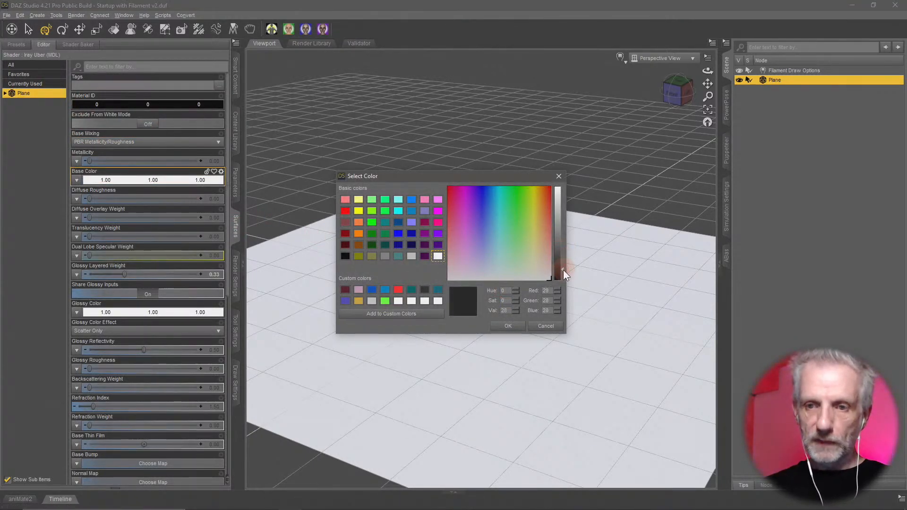
{"action": "left_click", "coordinate": [32, 97]}
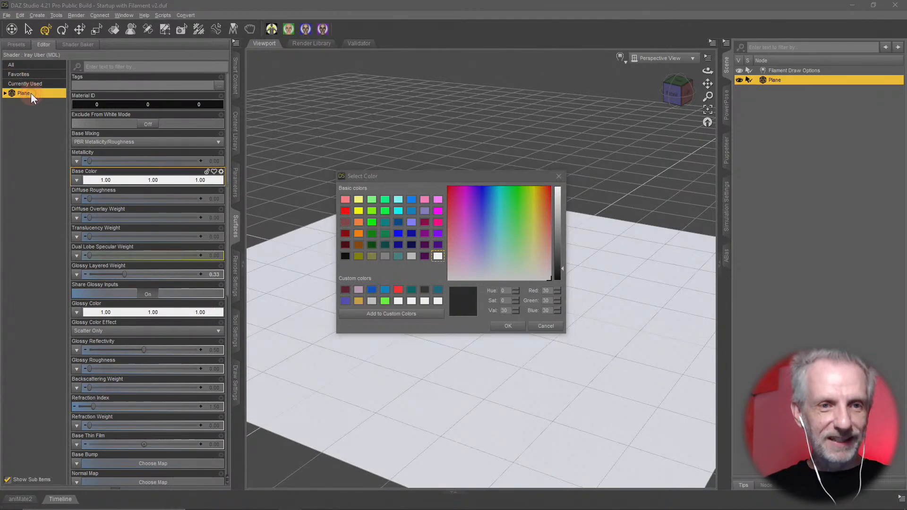
{"action": "left_click", "coordinate": [510, 330]}
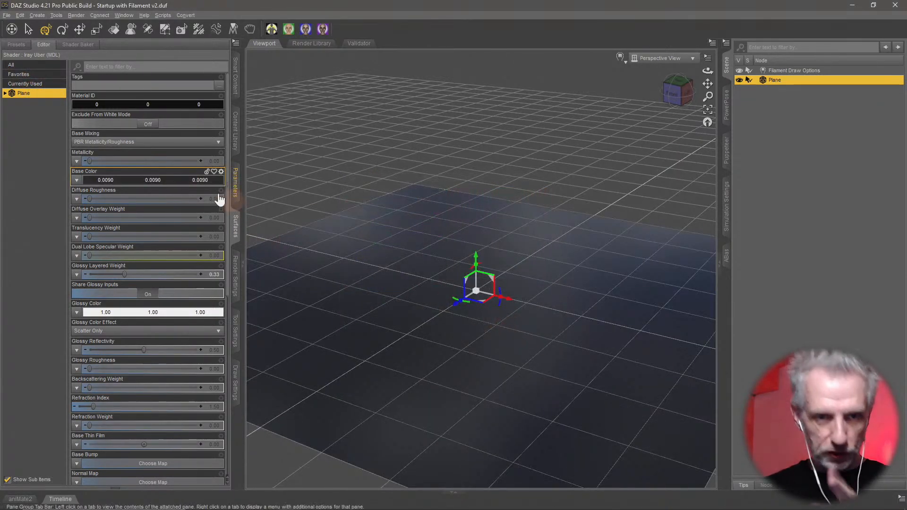
Raise the Glossy Roughness of the plane's Default surface to 0.68
{"action": "double_click", "coordinate": [40, 96]}
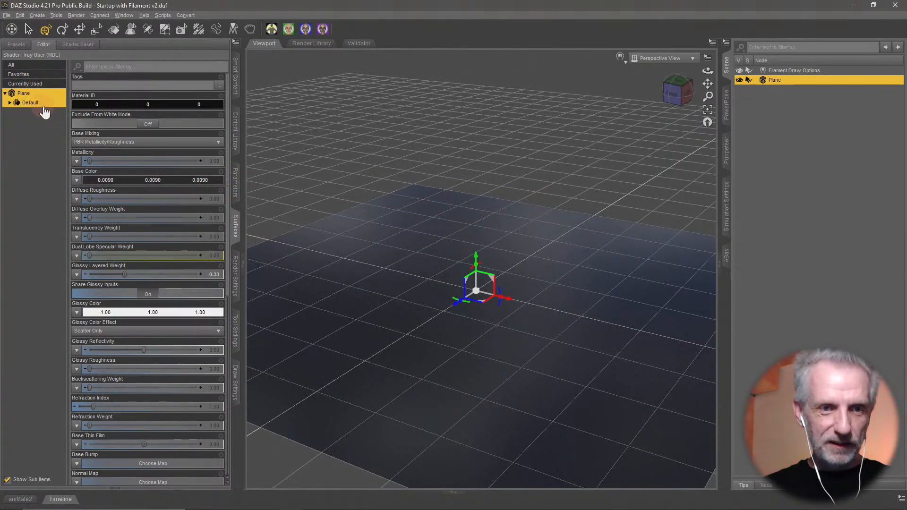
{"action": "double_click", "coordinate": [45, 105]}
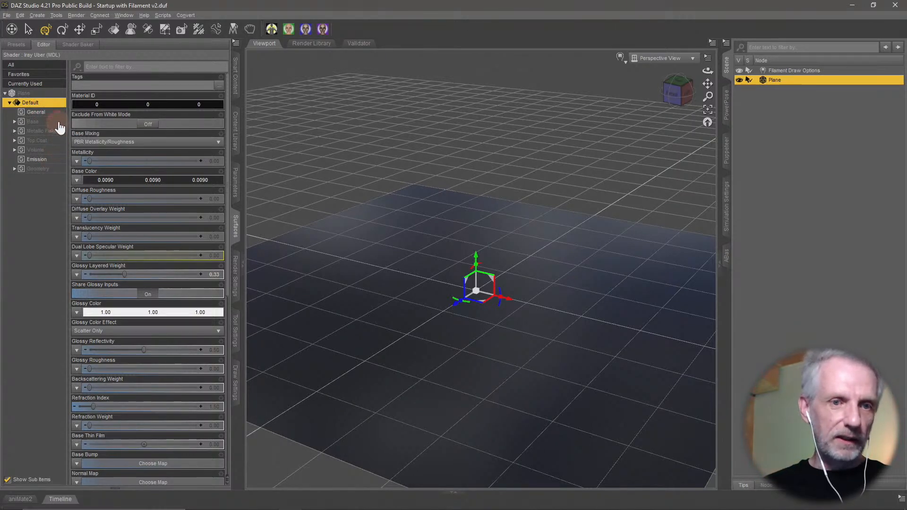
{"action": "double_click", "coordinate": [57, 123]}
{"action": "left_click", "coordinate": [60, 161]}
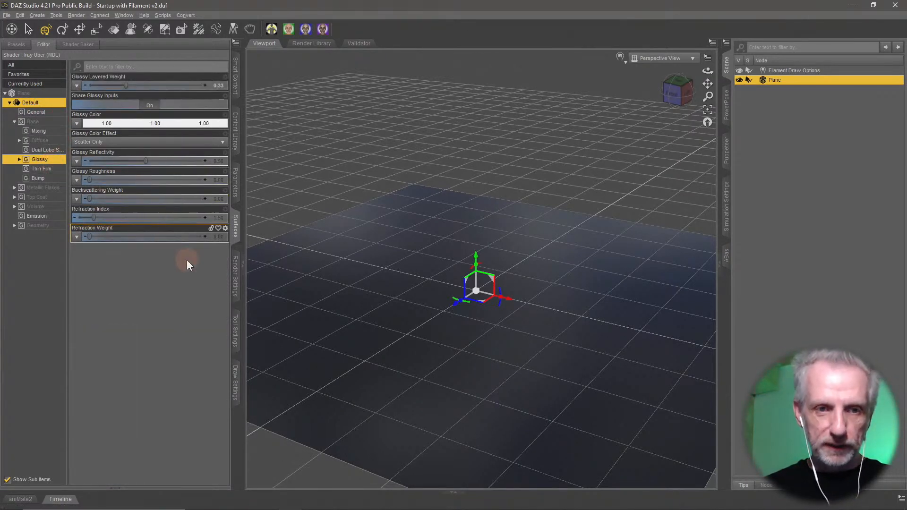
{"action": "left_click_drag", "start_coordinate": [89, 180], "coordinate": [162, 185]}
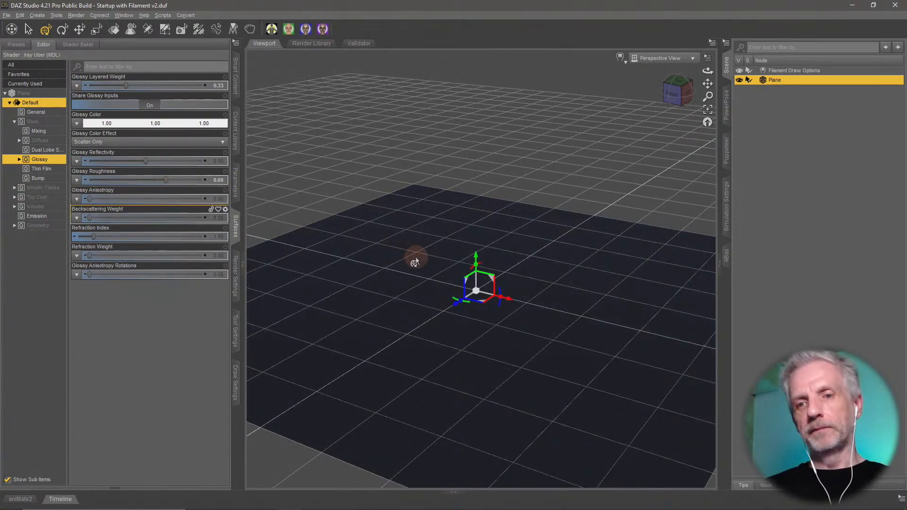
Rename the plane in the scene as Ground
{"action": "middle_click_drag", "start_coordinate": [415, 257], "coordinate": [397, 265]}
{"action": "left_click", "coordinate": [775, 80]}
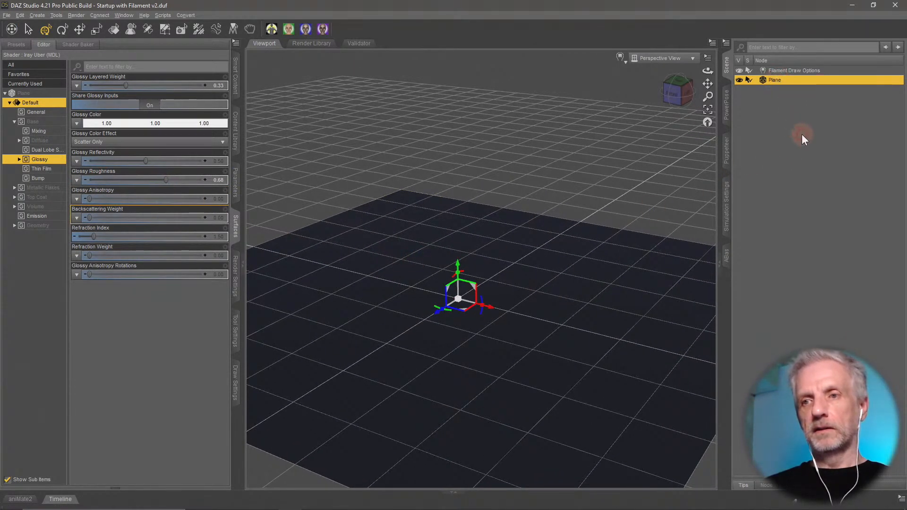
{"action": "type", "text": "Ground"}
{"action": "key", "text": "Return"}
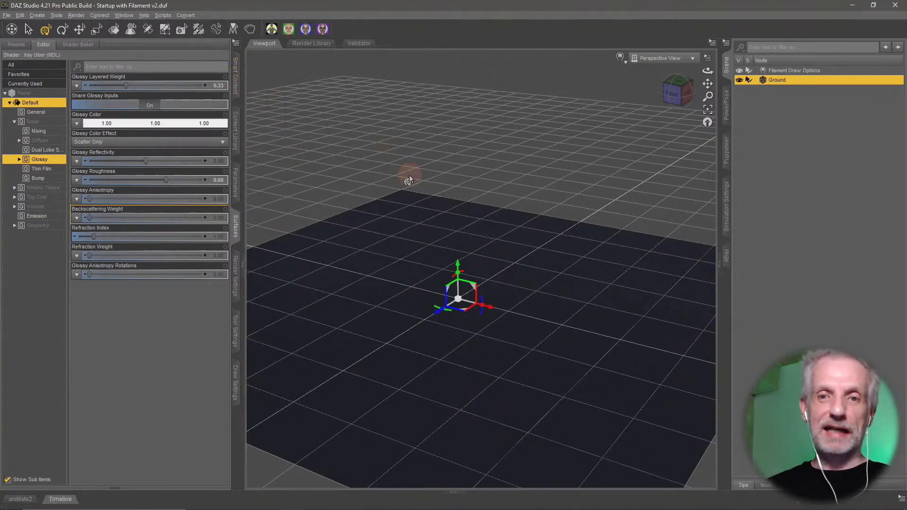
Create a sphere primitive at the world center with a 1 m diameter, 12 segments and 24 sides
{"action": "left_click_drag", "start_coordinate": [406, 175], "coordinate": [389, 166]}
{"action": "left_click", "coordinate": [33, 15]}
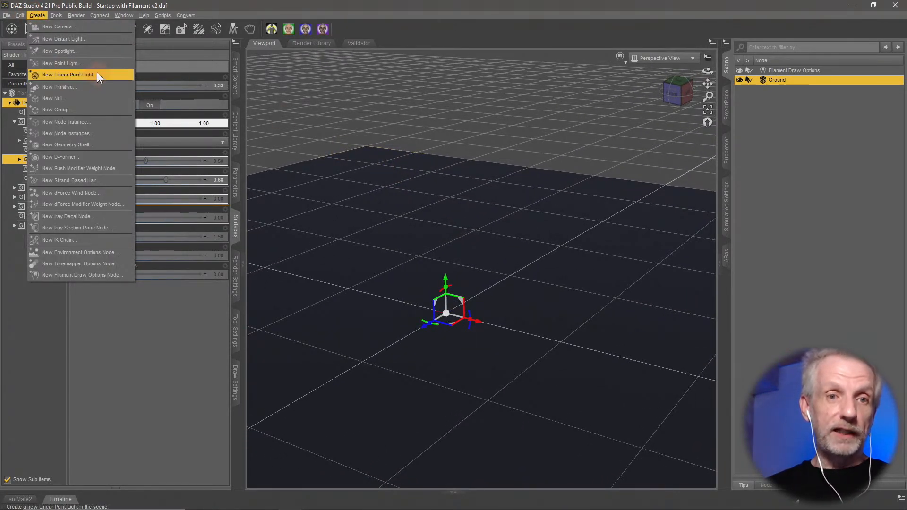
{"action": "left_click", "coordinate": [96, 87]}
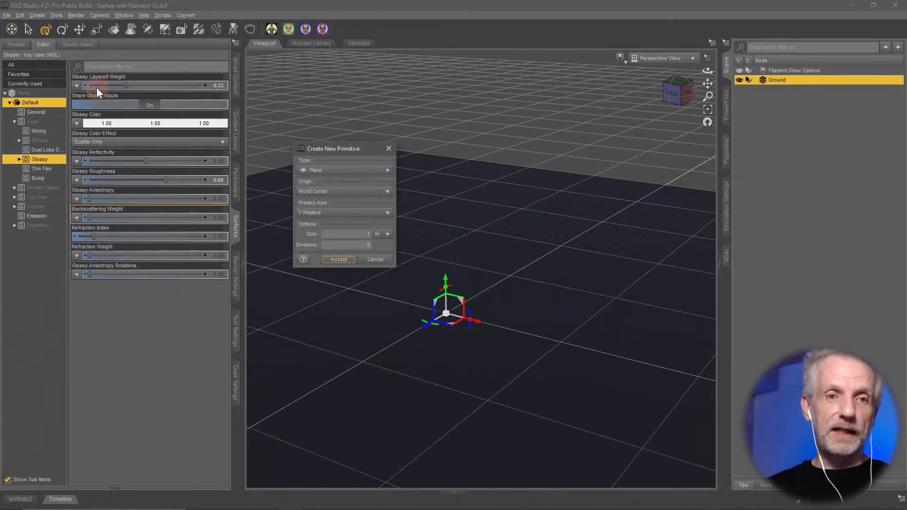
{"action": "left_click", "coordinate": [353, 171]}
{"action": "left_click", "coordinate": [353, 155]}
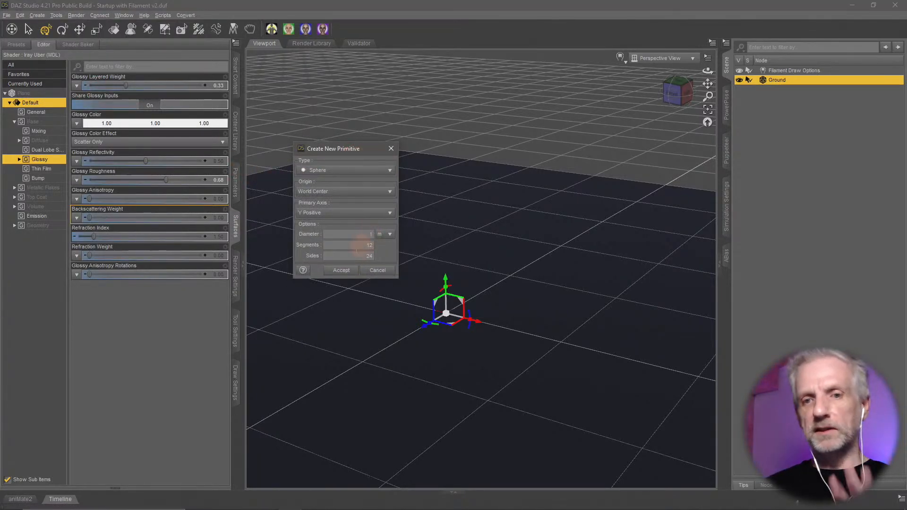
{"action": "left_click", "coordinate": [340, 270]}
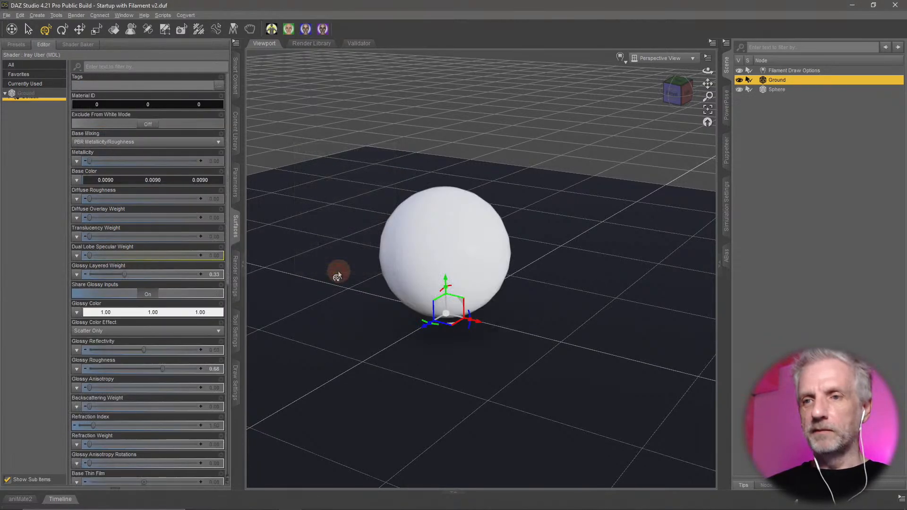
Delete the sphere from the scene
{"action": "left_click", "coordinate": [481, 267]}
{"action": "mouse_move", "coordinate": [512, 251]}
{"action": "left_mouse_down", "text": "alt"}
{"action": "mouse_move", "coordinate": [508, 241]}
{"action": "mouse_move", "coordinate": [509, 249]}
{"action": "left_mouse_up", "text": "alt"}
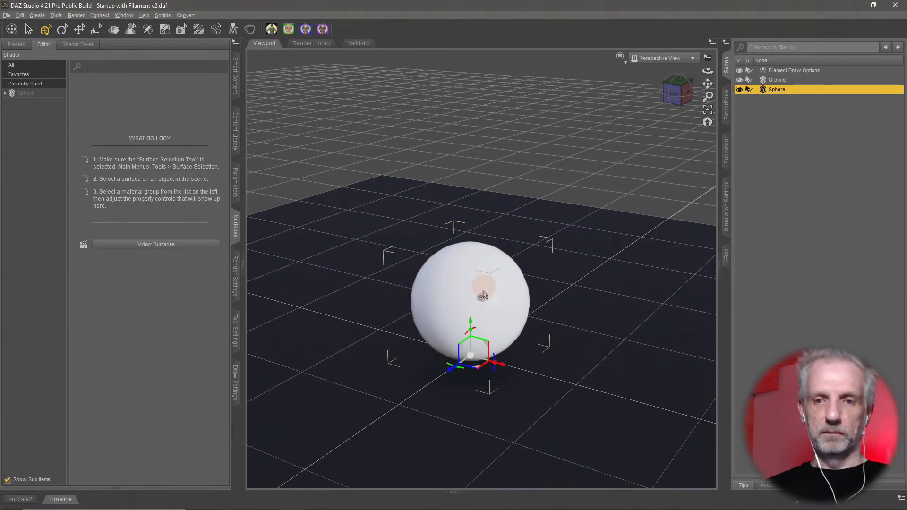
{"action": "key", "text": "Delete"}
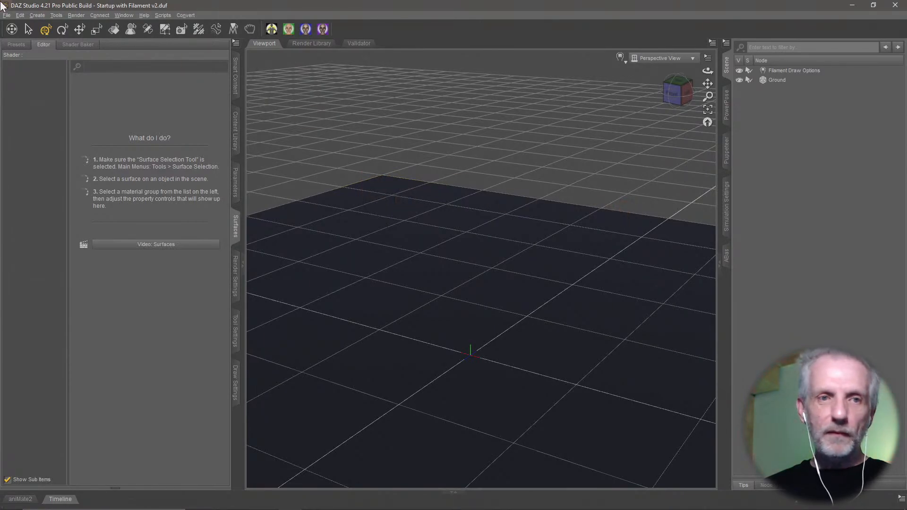
Create a torus primitive at the world center with a 1 m major diameter, 30 cm minor diameter, 24 segments and 12 sides
{"action": "left_click", "coordinate": [33, 16]}
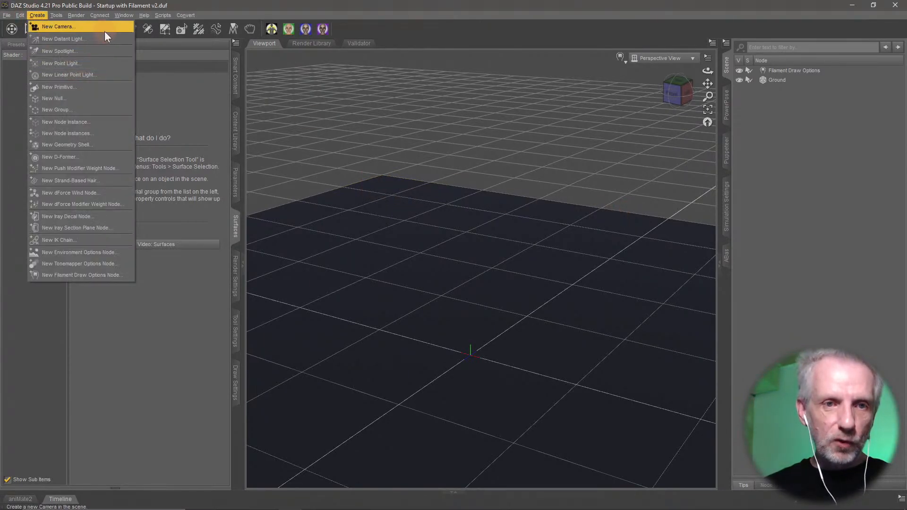
{"action": "left_click", "coordinate": [100, 87]}
{"action": "left_click", "coordinate": [382, 172]}
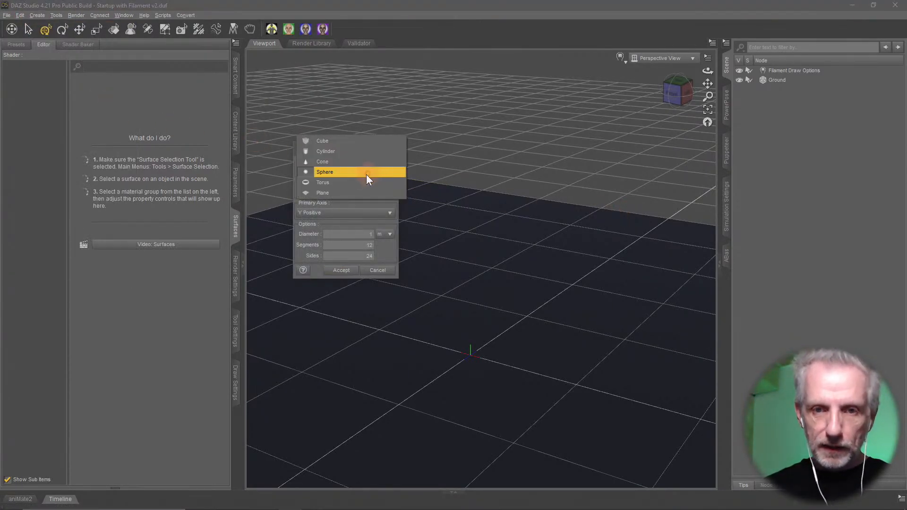
{"action": "left_click", "coordinate": [353, 182]}
{"action": "left_click", "coordinate": [355, 283]}
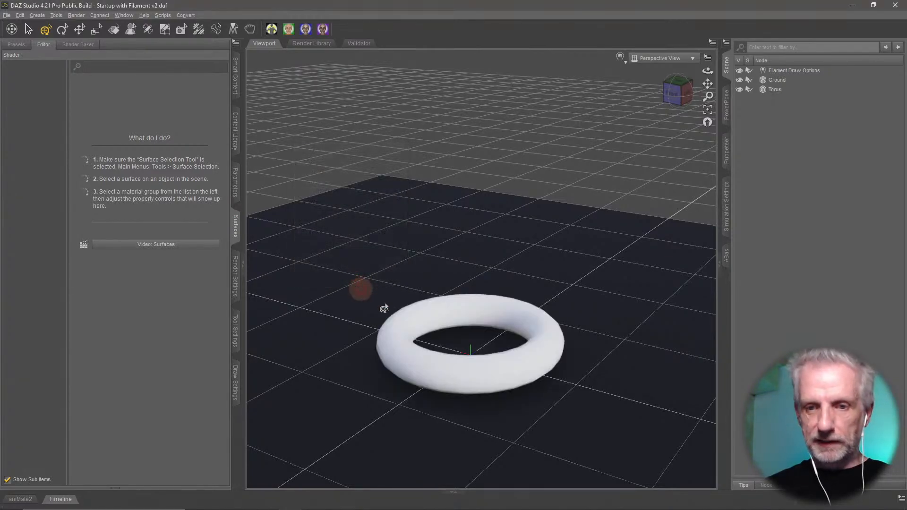
Set the torus surface's Base Color to the medium blue basic color (0.00, 0.22, 0.54)
{"action": "left_click", "coordinate": [405, 346]}
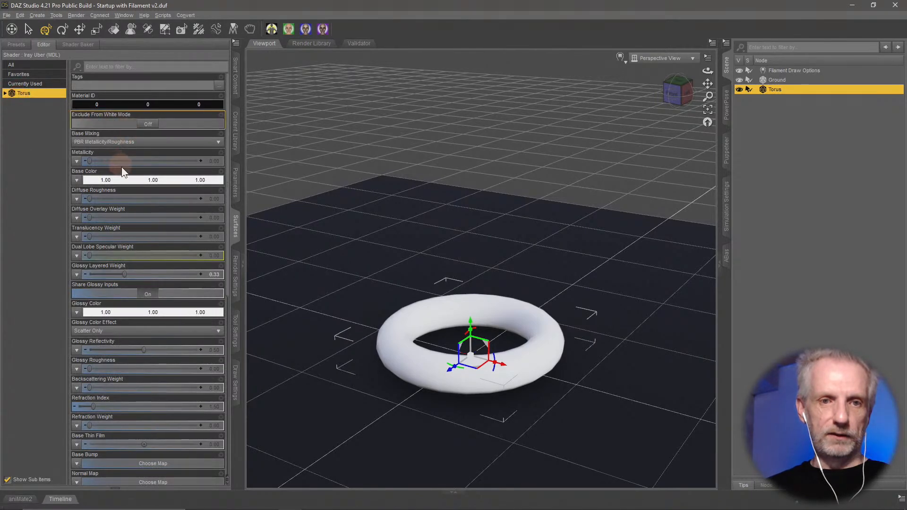
{"action": "left_click", "coordinate": [128, 179]}
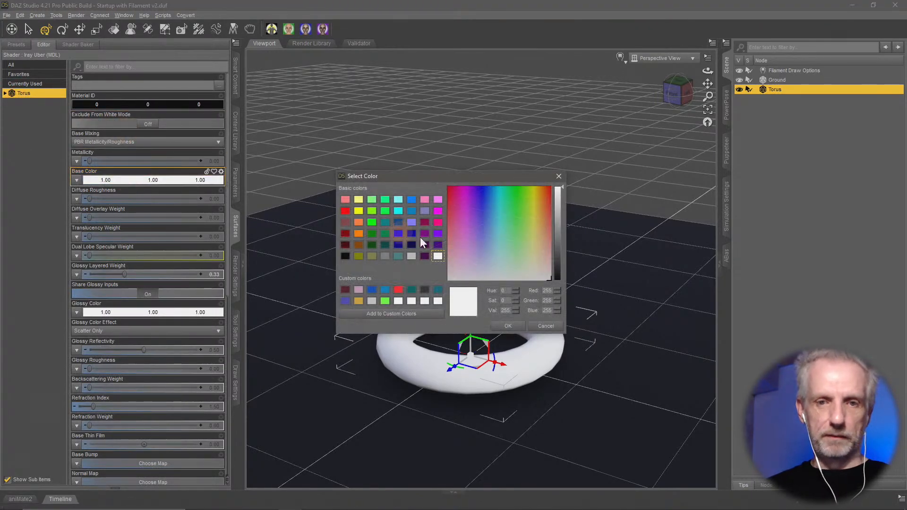
{"action": "left_click", "coordinate": [411, 211]}
{"action": "left_click", "coordinate": [507, 327]}
{"action": "left_click_drag", "start_coordinate": [483, 375], "coordinate": [521, 293]}
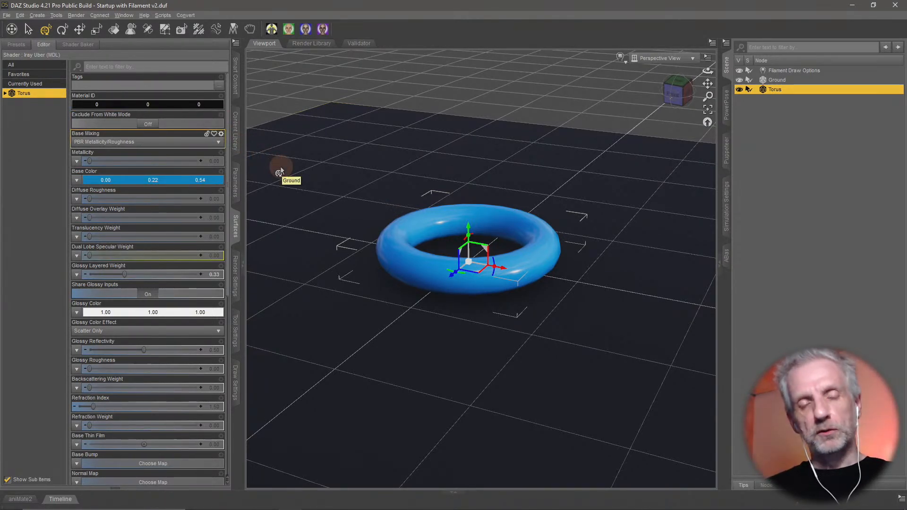
Create a 1 m plane primitive with 5 divisions at the world center, using Z Positive as its primary axis
{"action": "left_click", "coordinate": [39, 16]}
{"action": "left_click", "coordinate": [76, 88]}
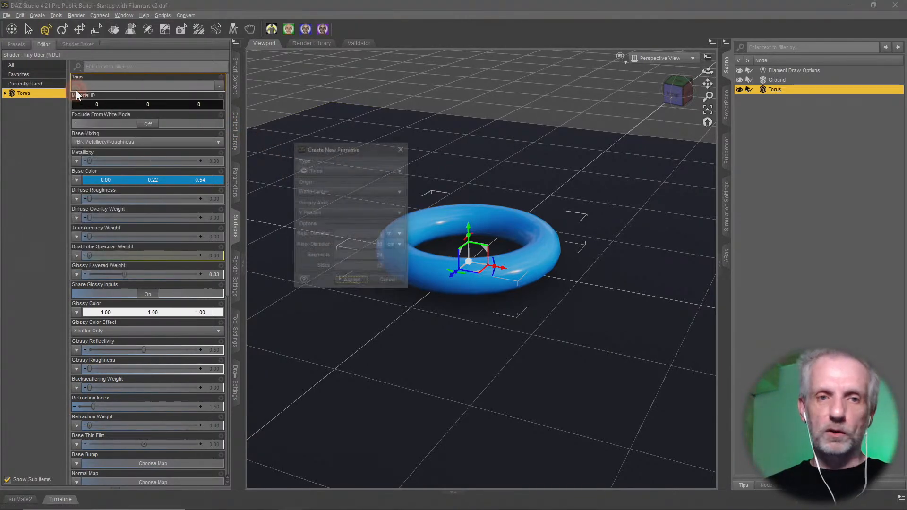
{"action": "left_click", "coordinate": [388, 171]}
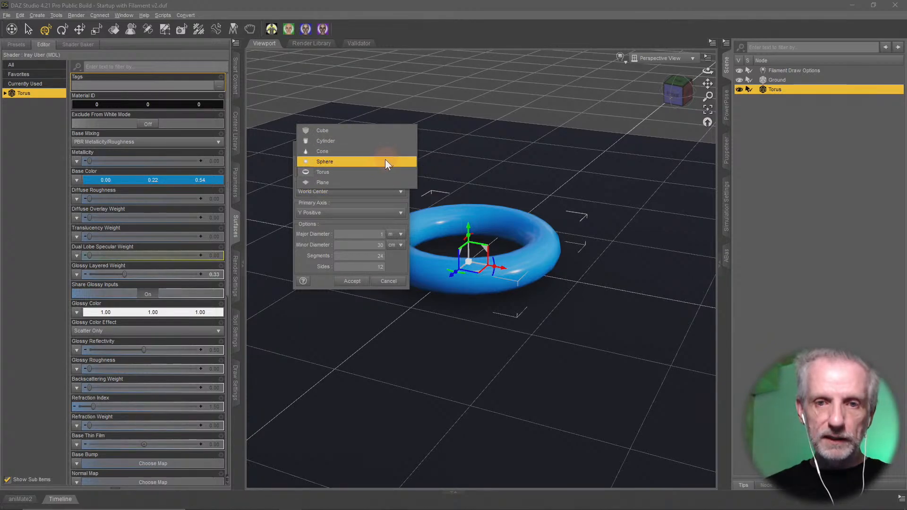
{"action": "left_click", "coordinate": [359, 183]}
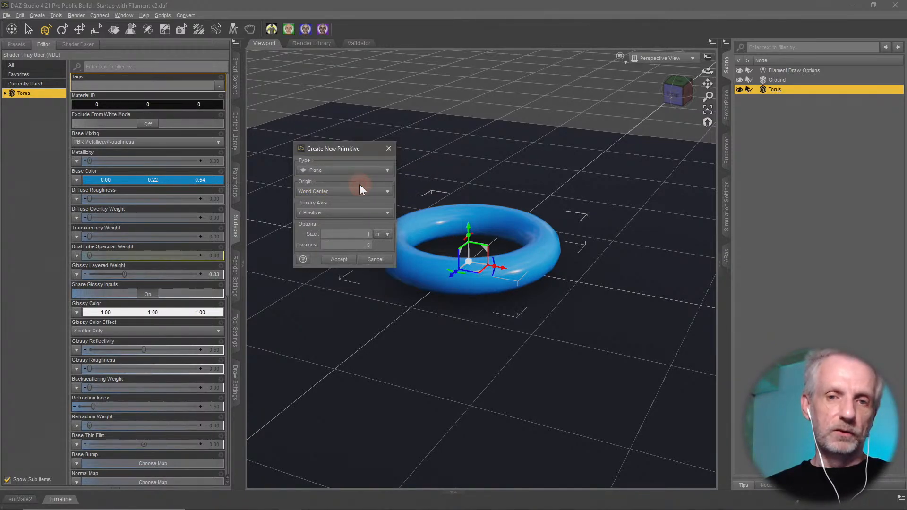
{"action": "left_click", "coordinate": [379, 213]}
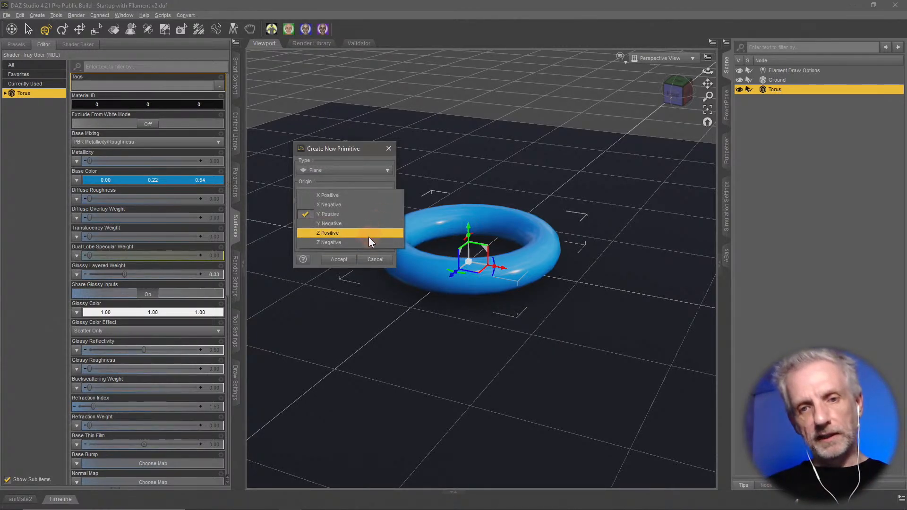
{"action": "left_click", "coordinate": [369, 233]}
{"action": "left_click", "coordinate": [348, 260]}
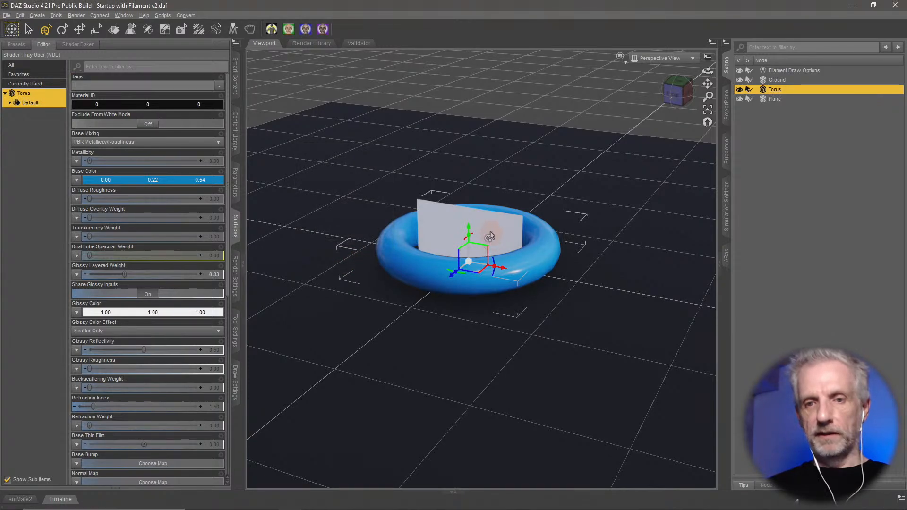
Rename the new upright plane in the scene as Light
{"action": "left_click", "coordinate": [786, 99]}
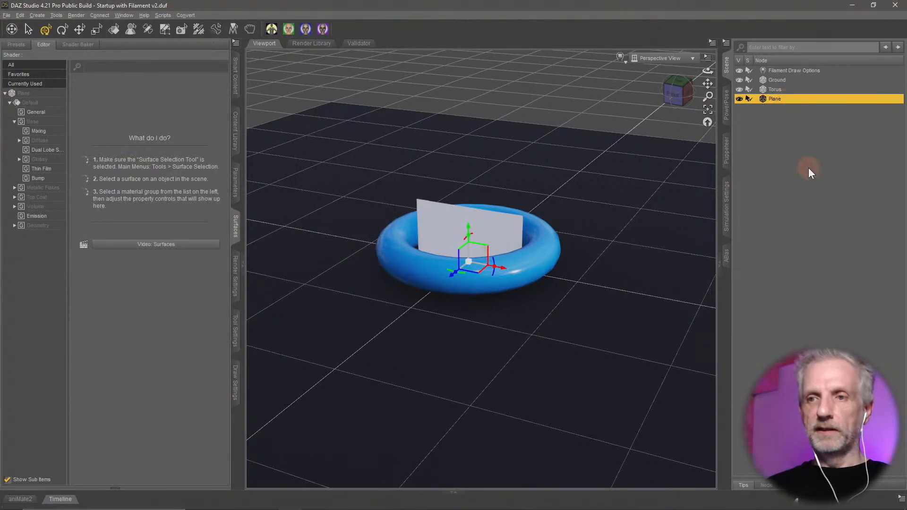
{"action": "type", "text": "Light"}
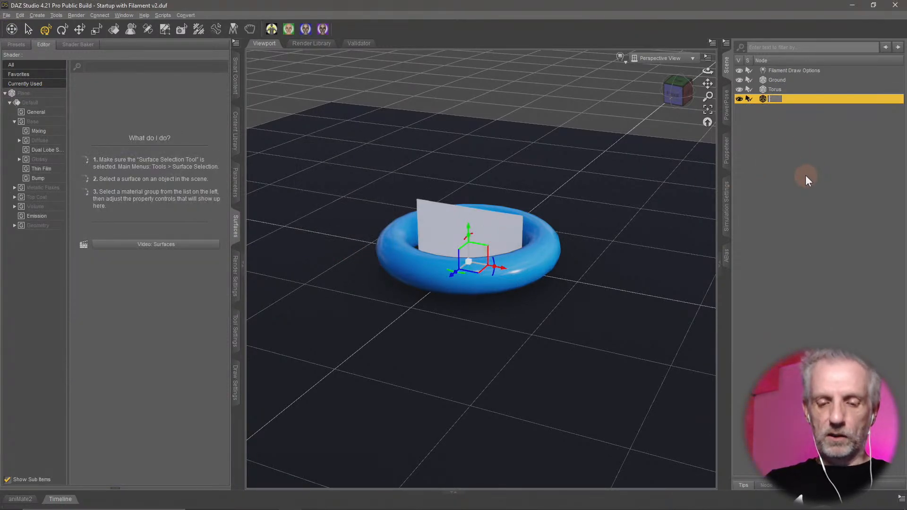
{"action": "key", "text": "Return"}
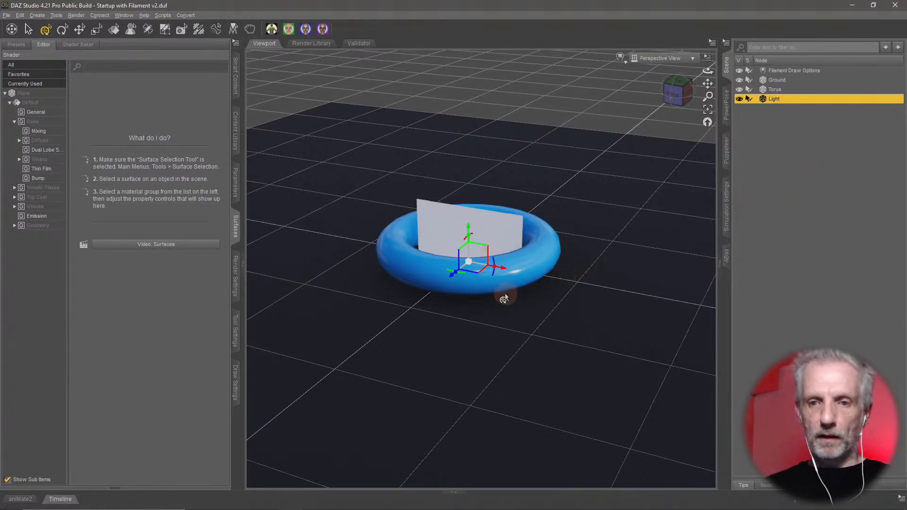
Move the Light plane beside the torus, raise it above the ground and angle it towards the torus
{"action": "left_click_drag", "start_coordinate": [478, 270], "coordinate": [305, 307]}
{"action": "key", "text": "ctrl+z"}
{"action": "middle_click_drag", "start_coordinate": [305, 311], "coordinate": [369, 348]}
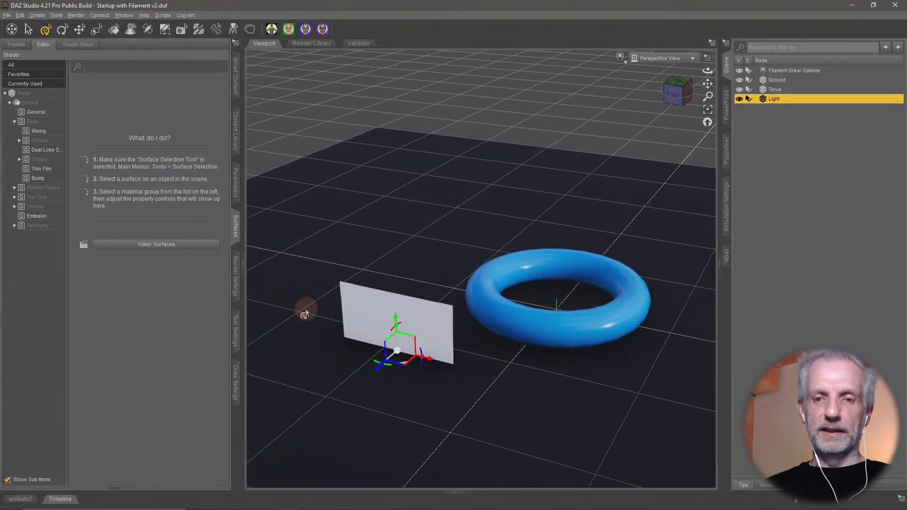
{"action": "left_click_drag", "start_coordinate": [394, 318], "coordinate": [399, 197]}
{"action": "middle_click_drag", "start_coordinate": [398, 196], "coordinate": [395, 304]}
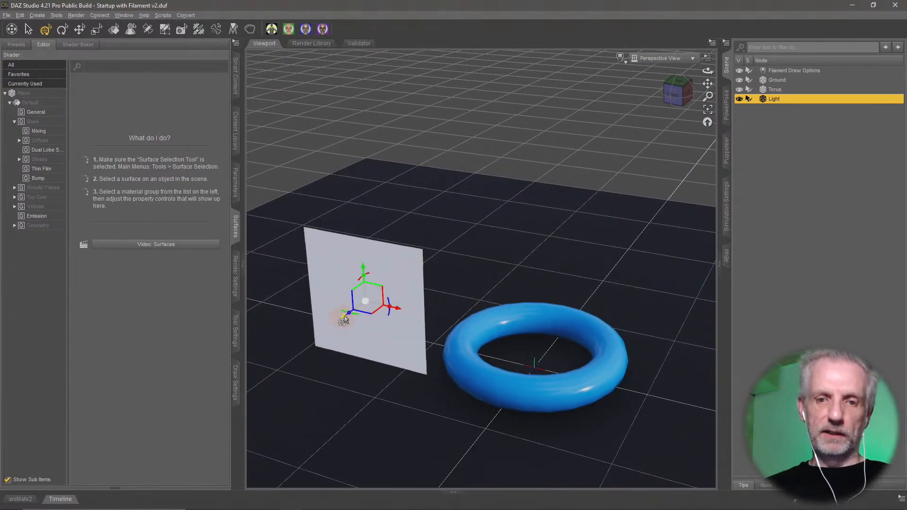
{"action": "left_click_drag", "start_coordinate": [342, 321], "coordinate": [469, 336]}
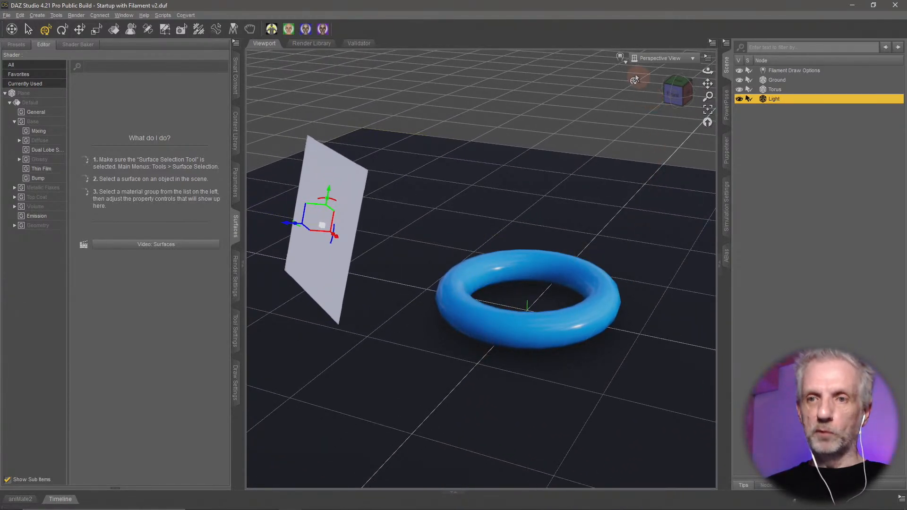
Switch the viewport's draw style to NVIDIA Iray and frame both the Light plane and the torus
{"action": "left_click", "coordinate": [620, 59]}
{"action": "left_click", "coordinate": [627, 182]}
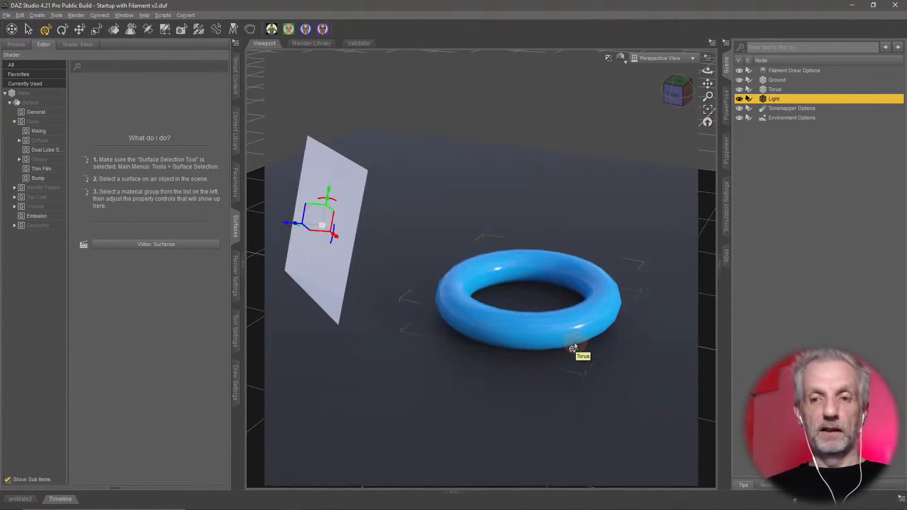
{"action": "left_click_drag", "start_coordinate": [547, 360], "coordinate": [480, 364], "text": "alt"}
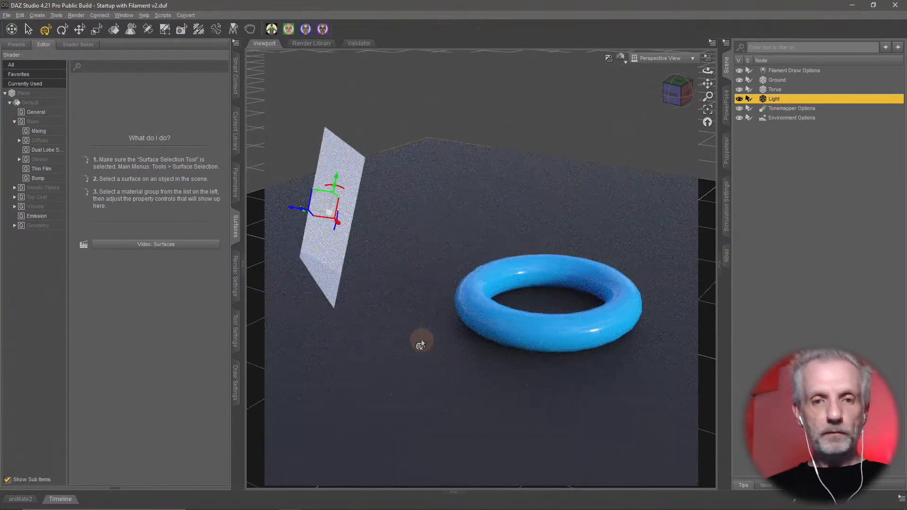
Dim the render environment by trying Environment Intensity values of 0 and 0.2, and settle on 0.1
{"action": "left_click", "coordinate": [235, 283]}
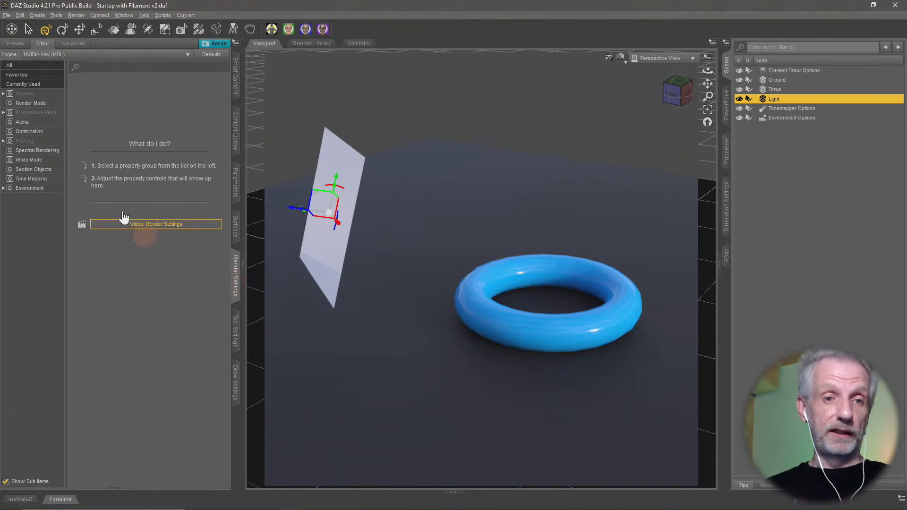
{"action": "left_click", "coordinate": [49, 188]}
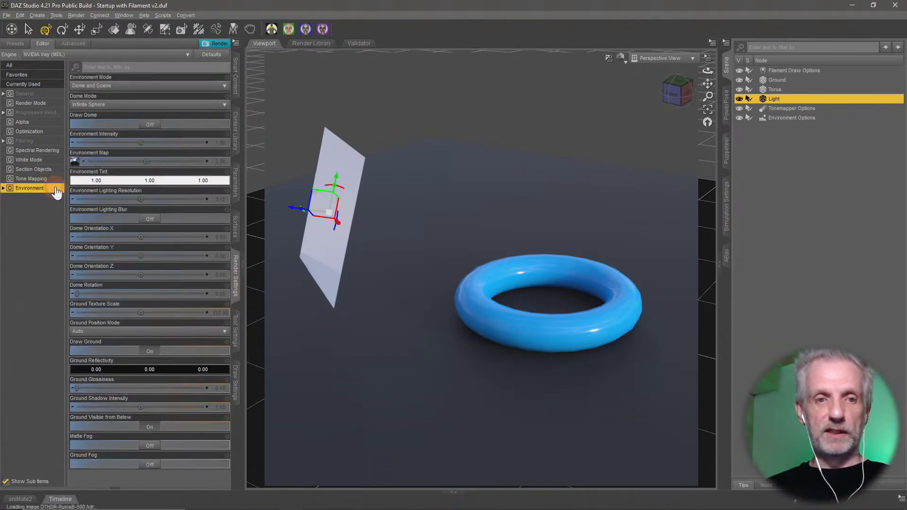
{"action": "left_click", "coordinate": [220, 142]}
{"action": "type", "text": "0"}
{"action": "key", "text": "Return"}
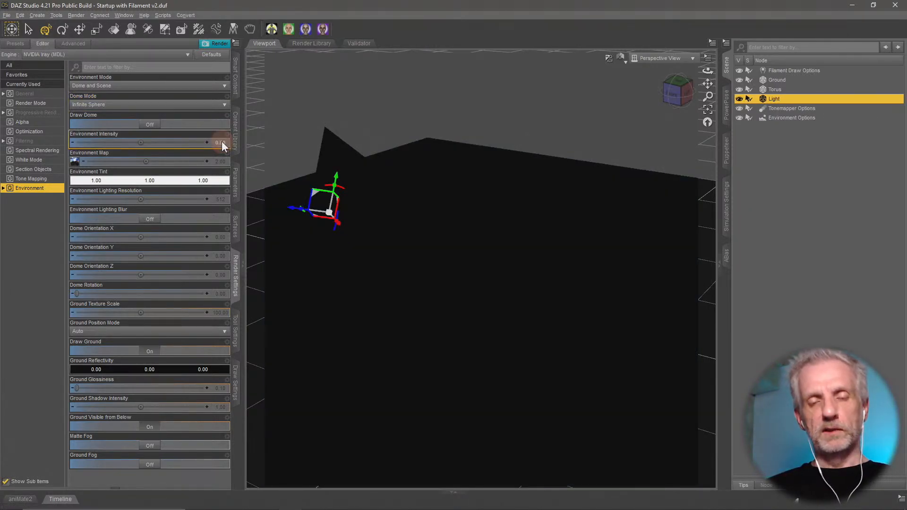
{"action": "left_click", "coordinate": [222, 142]}
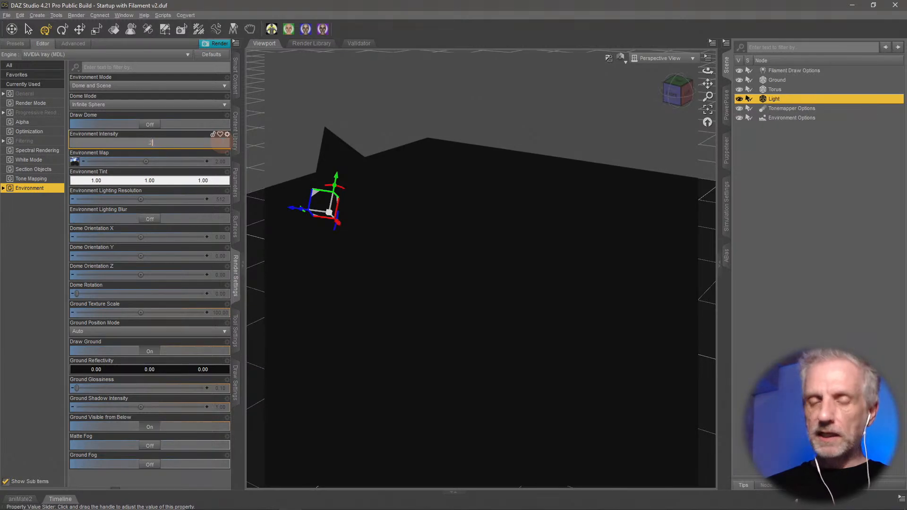
{"action": "type", "text": ".2"}
{"action": "key", "text": "Return"}
{"action": "left_click", "coordinate": [222, 142]}
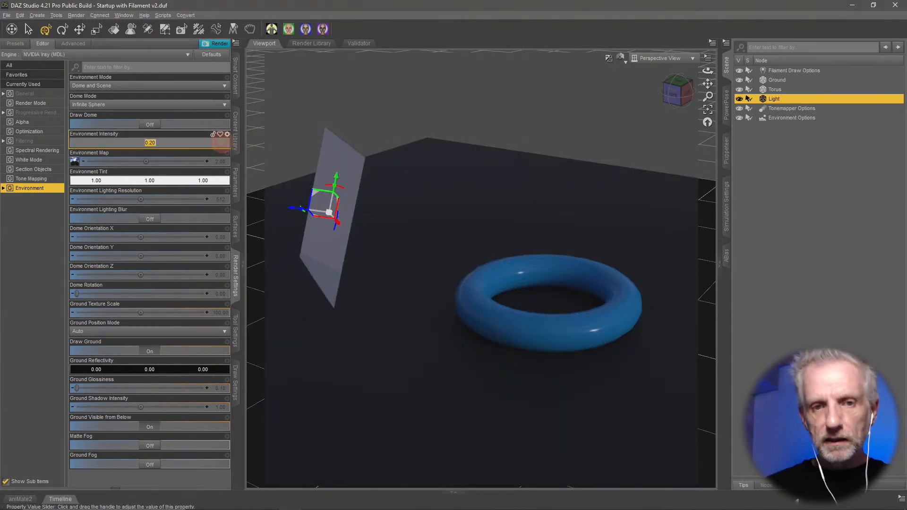
{"action": "type", "text": ".1"}
{"action": "key", "text": "Return"}
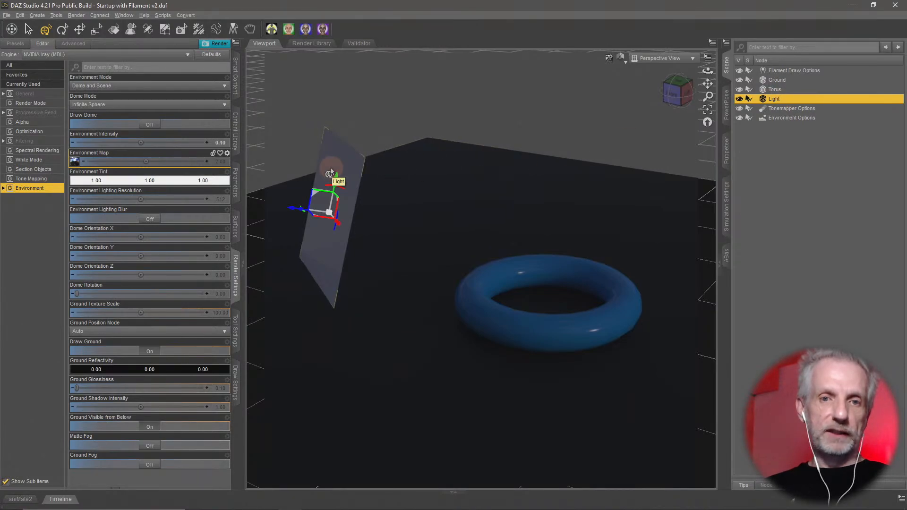
Make the Light plane's Default surface emissive by setting its Emission Color to white
{"action": "left_click", "coordinate": [237, 226]}
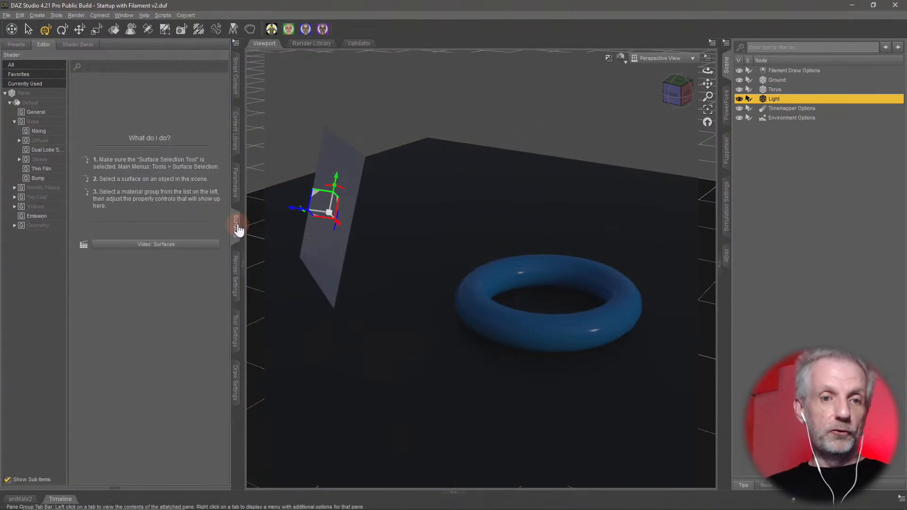
{"action": "left_click", "coordinate": [45, 217]}
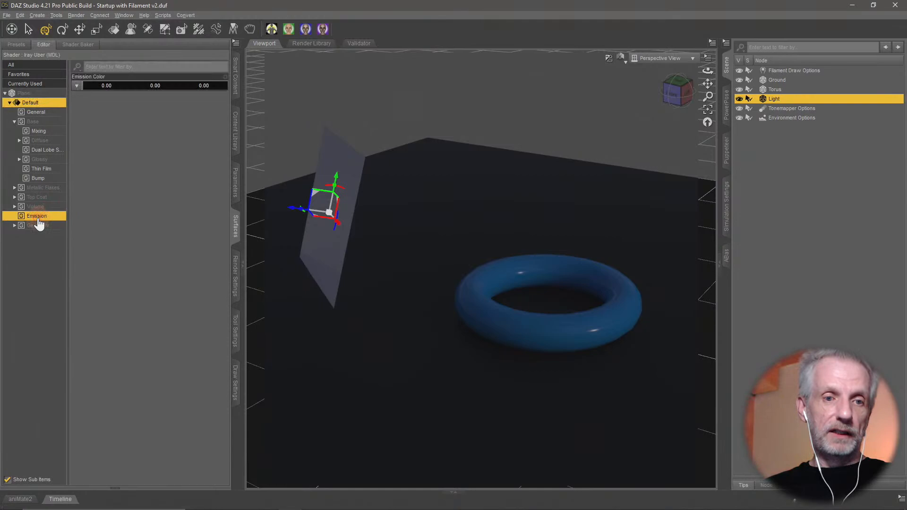
{"action": "left_click", "coordinate": [137, 84]}
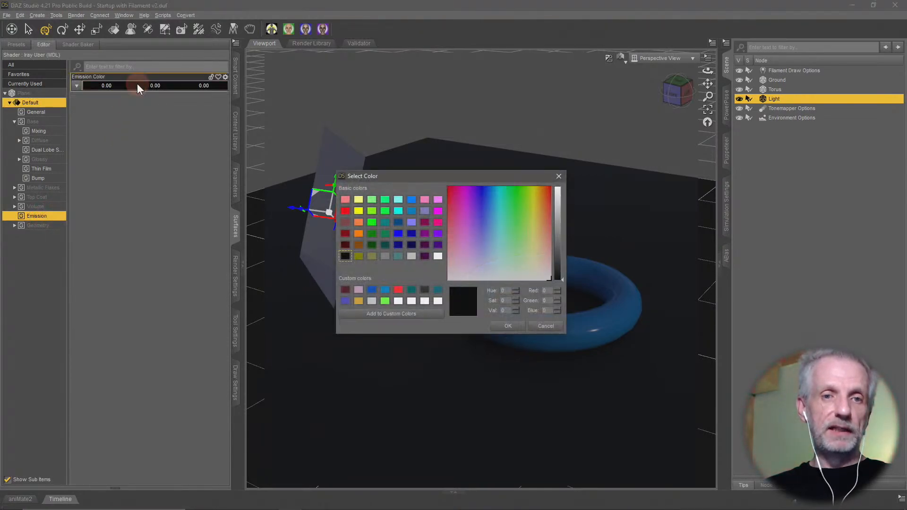
{"action": "left_click", "coordinate": [438, 256]}
{"action": "left_click", "coordinate": [507, 327]}
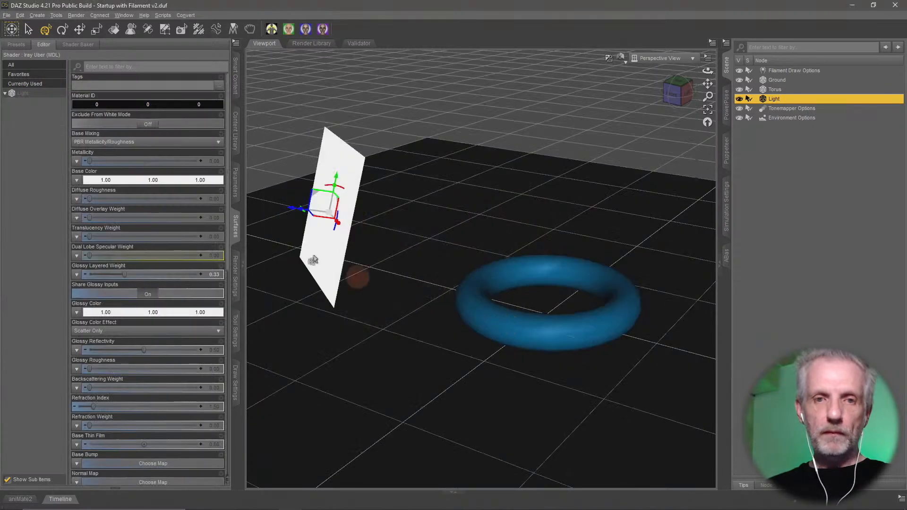
Set the Light surface's Luminance Units to W and its Luminous Efficacy to 100 lm/W
{"action": "double_click", "coordinate": [38, 103]}
{"action": "left_click", "coordinate": [38, 159]}
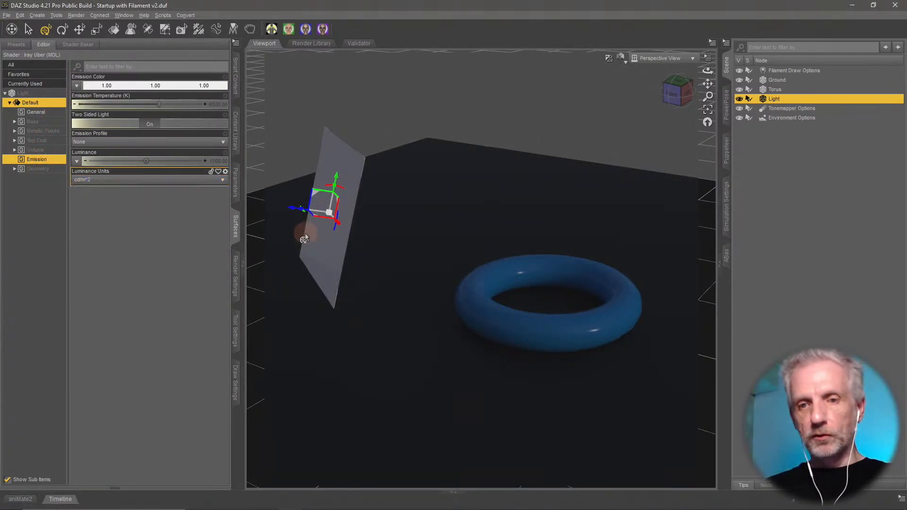
{"action": "left_click", "coordinate": [170, 181]}
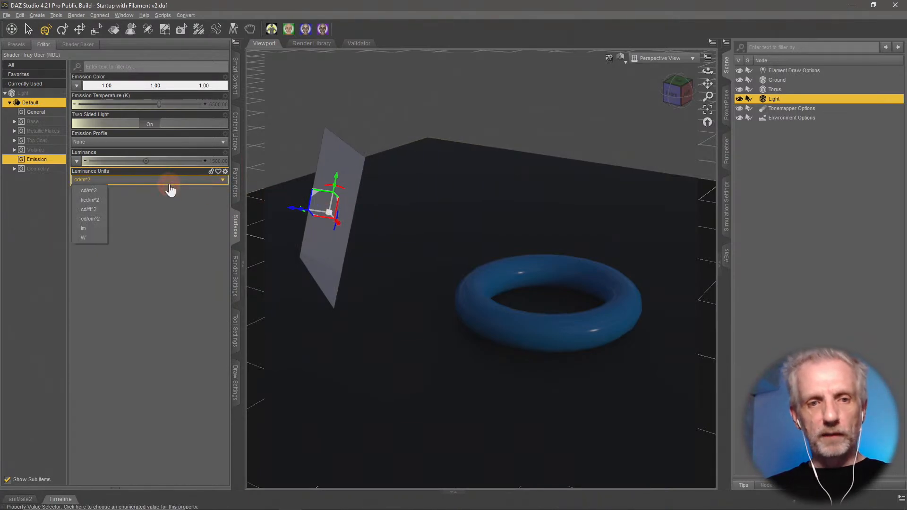
{"action": "left_click", "coordinate": [93, 237]}
{"action": "left_click", "coordinate": [221, 200]}
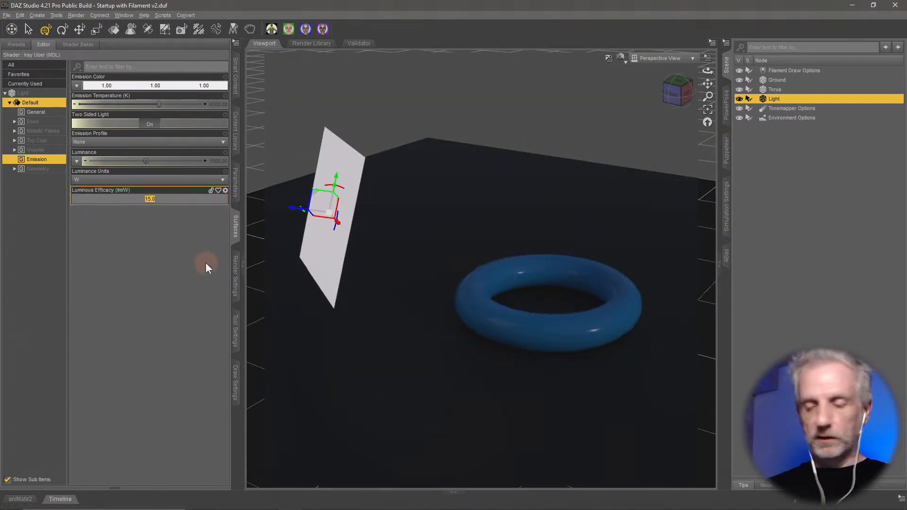
{"action": "type", "text": "100"}
{"action": "key", "text": "Return"}
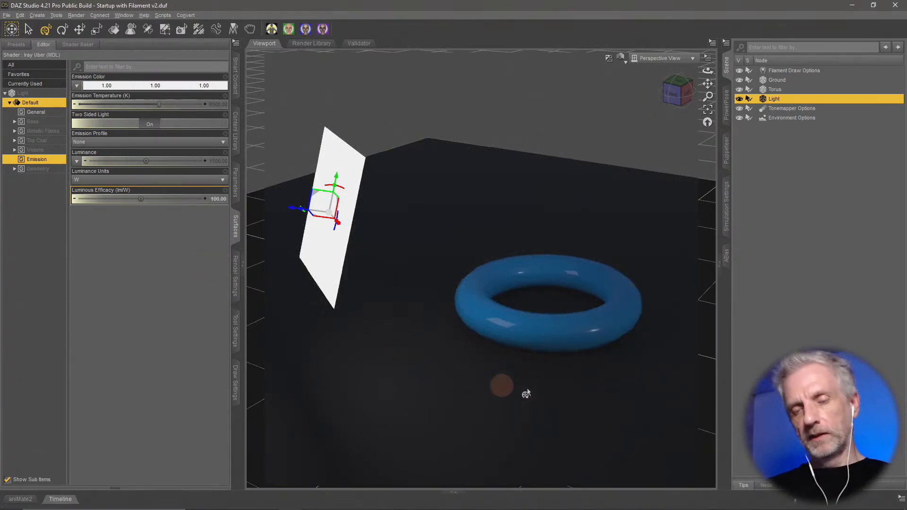
Raise the Light surface's Luminous Efficacy by trying 200 lm/W, and settle on 500 lm/W
{"action": "middle_click_drag", "start_coordinate": [519, 351], "coordinate": [520, 351]}
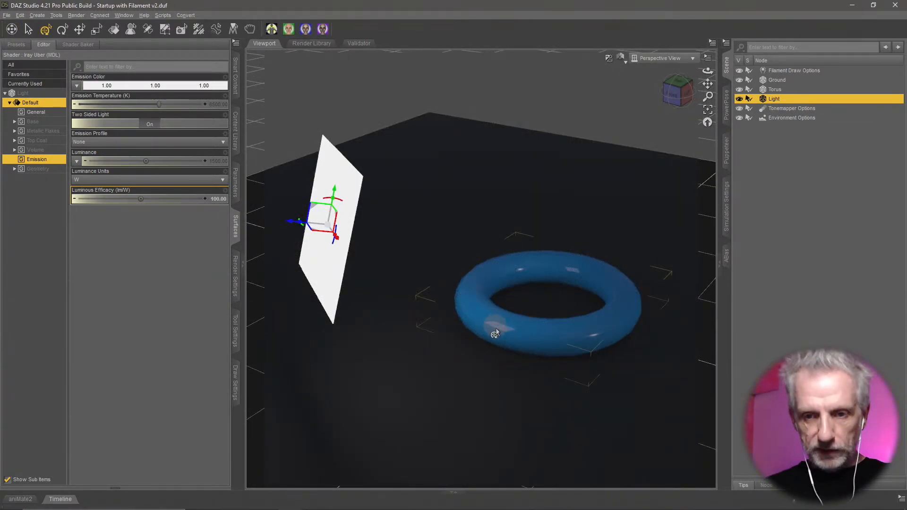
{"action": "left_click", "coordinate": [218, 199]}
{"action": "type", "text": "200"}
{"action": "key", "text": "Return"}
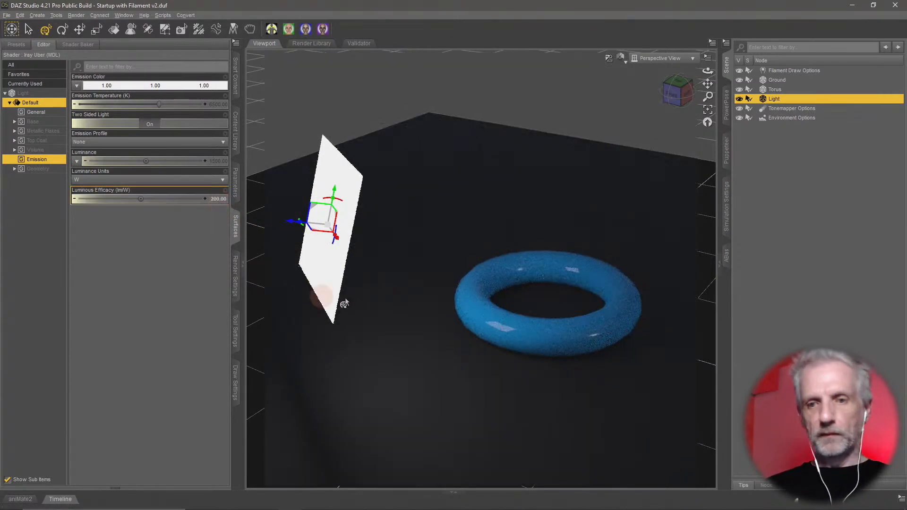
{"action": "left_click", "coordinate": [218, 199]}
{"action": "type", "text": "5"}
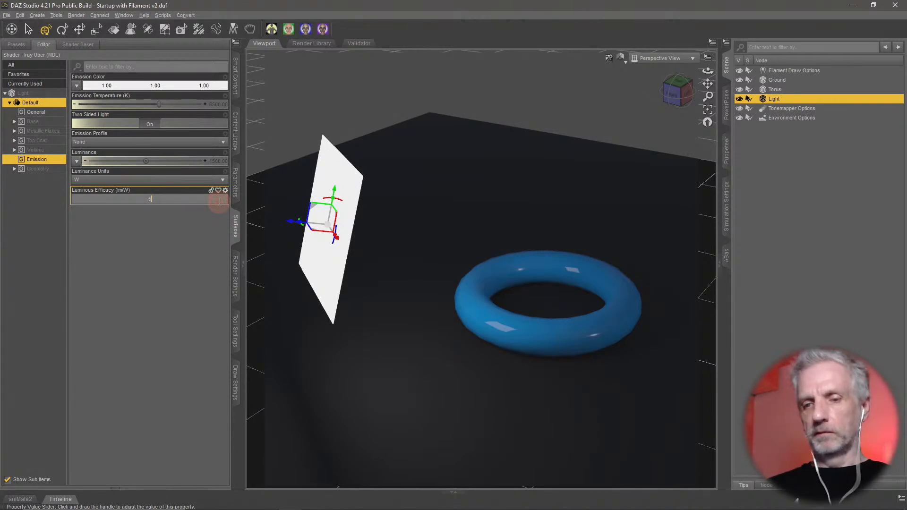
{"action": "type", "text": "00"}
{"action": "key", "text": "Return"}
Move the Light plane slightly back so it stands beside the torus, and frame both objects
{"action": "left_click_drag", "start_coordinate": [413, 288], "coordinate": [448, 308]}
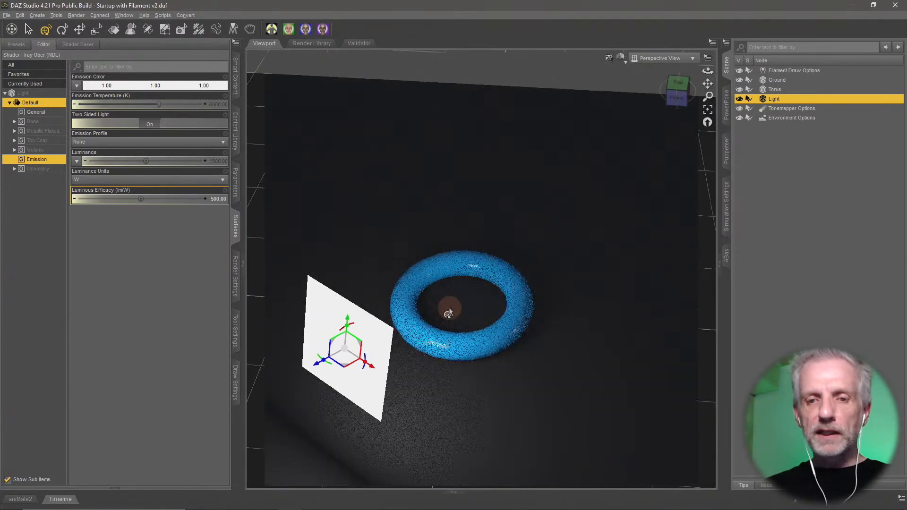
{"action": "left_click_drag", "start_coordinate": [346, 349], "coordinate": [312, 336]}
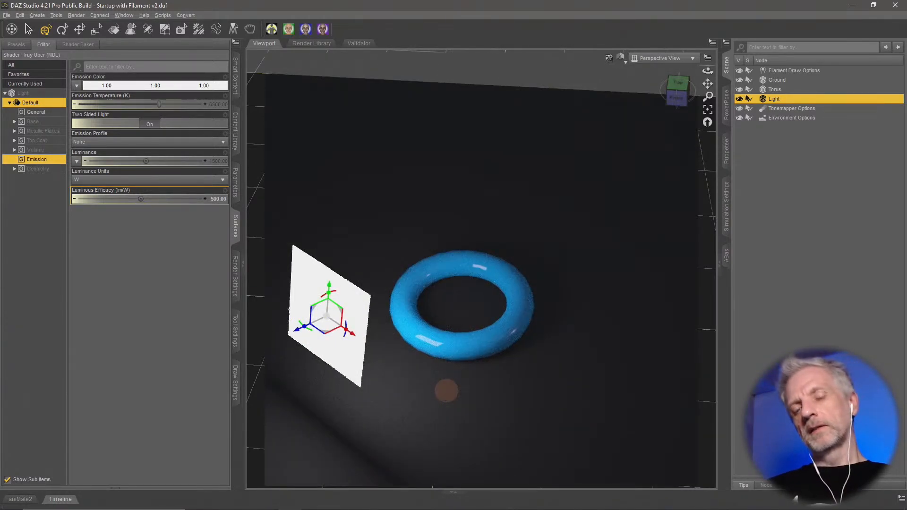
{"action": "left_click_drag", "start_coordinate": [445, 390], "coordinate": [453, 368]}
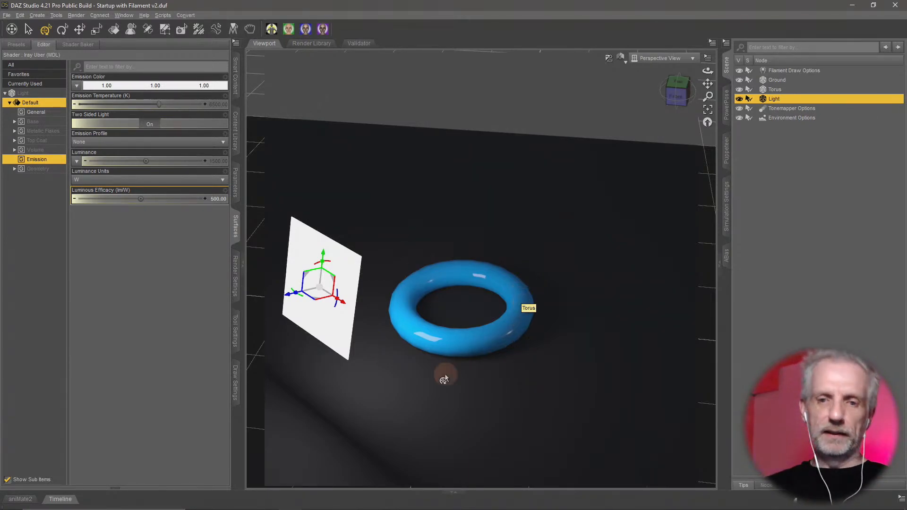
{"action": "left_click_drag", "start_coordinate": [425, 365], "coordinate": [340, 300]}
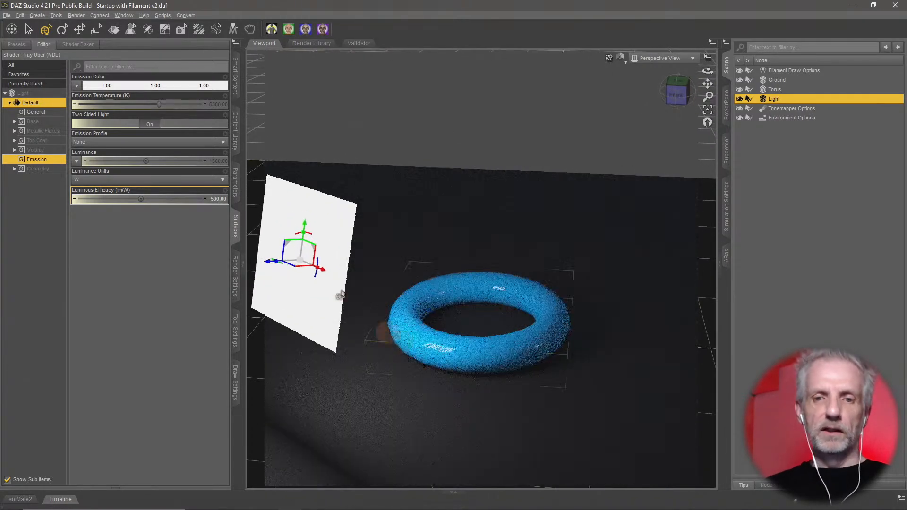
{"action": "left_click_drag", "start_coordinate": [342, 251], "coordinate": [372, 322]}
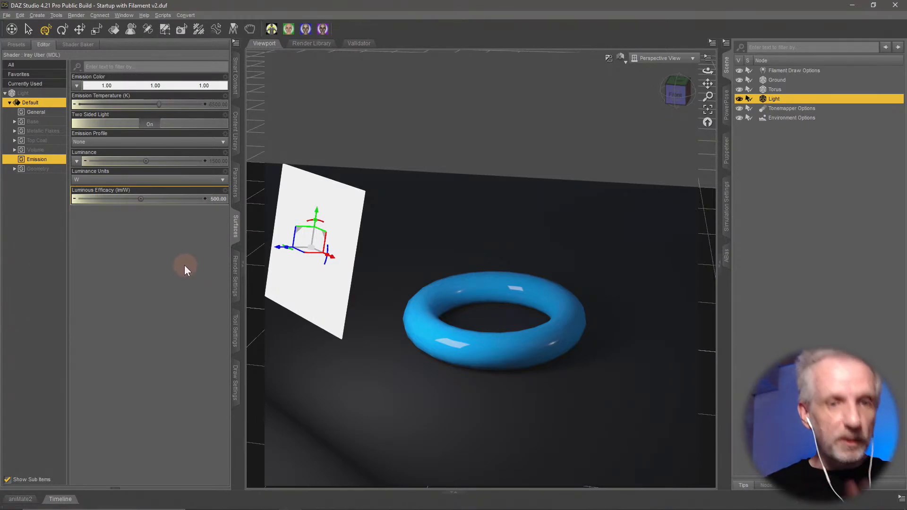
Try a Cutout Opacity of 0 in the Light surface's Geometry settings, and restore it to 1
{"action": "left_click", "coordinate": [39, 169]}
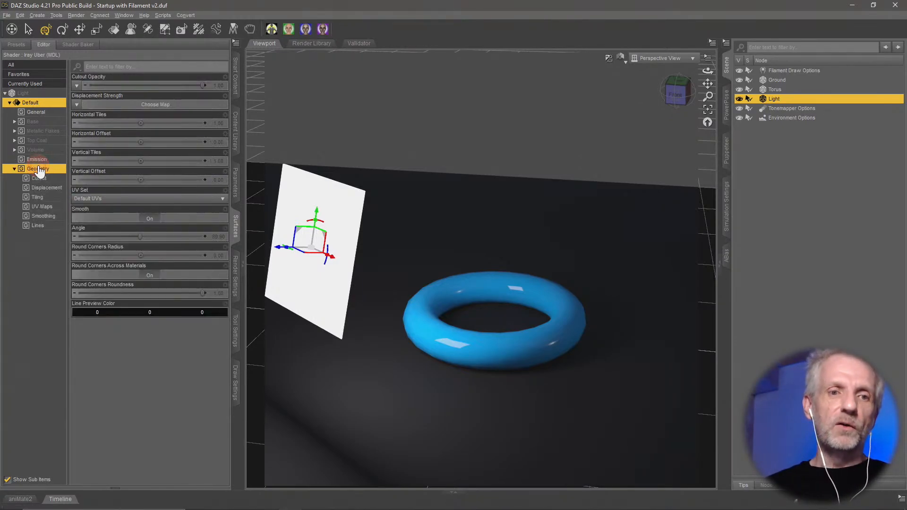
{"action": "left_click", "coordinate": [56, 178]}
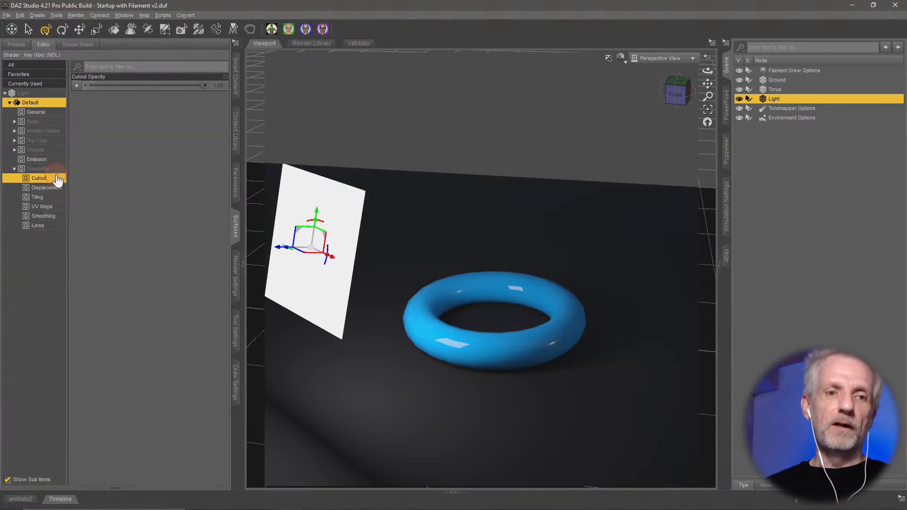
{"action": "left_click", "coordinate": [216, 86]}
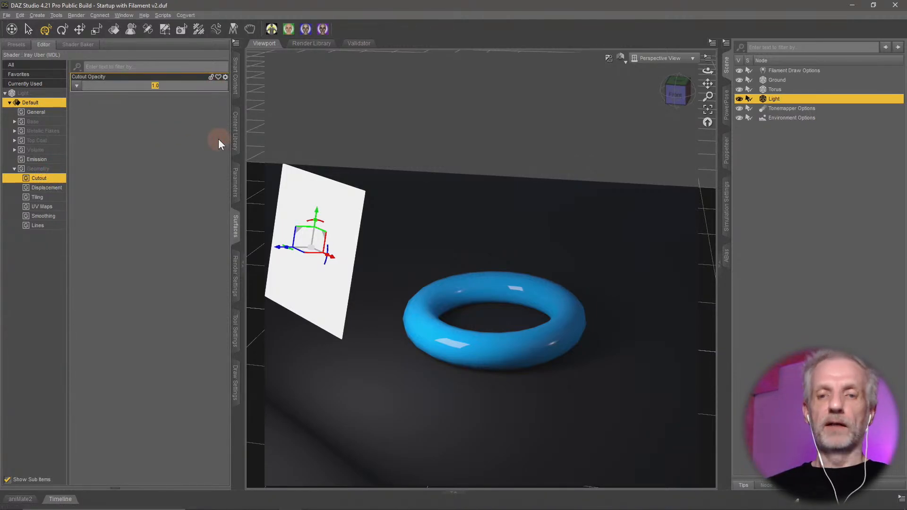
{"action": "type", "text": "0"}
{"action": "key", "text": "Return"}
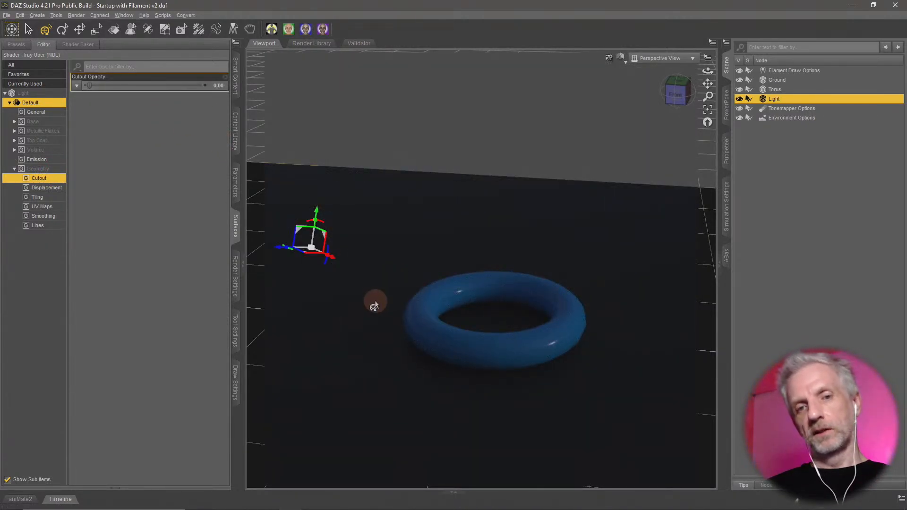
{"action": "left_click", "coordinate": [218, 86]}
{"action": "type", "text": "1"}
{"action": "key", "text": "Return"}
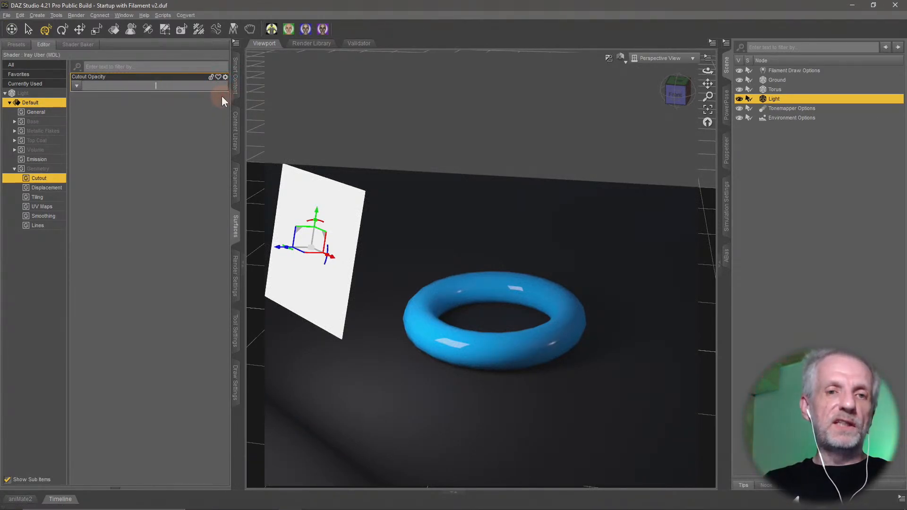
Try a Cutout Opacity of 0.000001 on the Light surface, and return it to 1
{"action": "type", "text": "0."}
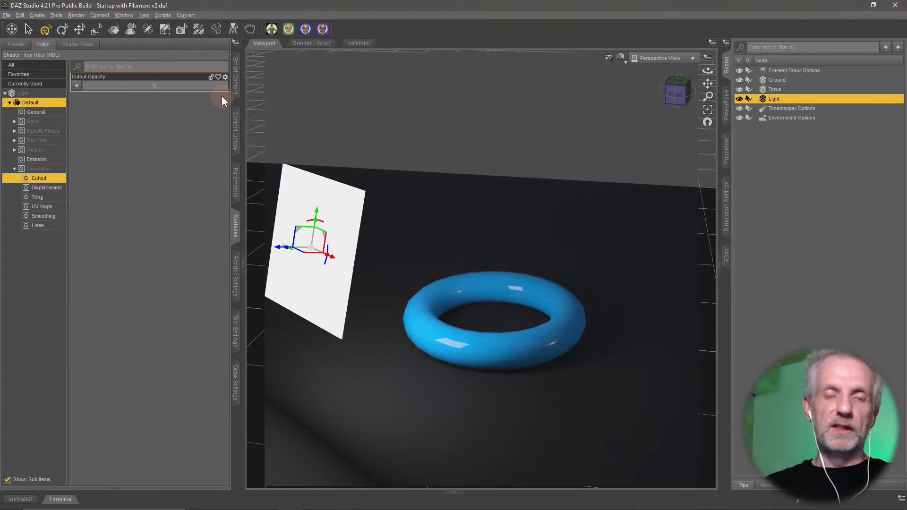
{"action": "type", "text": "00000"}
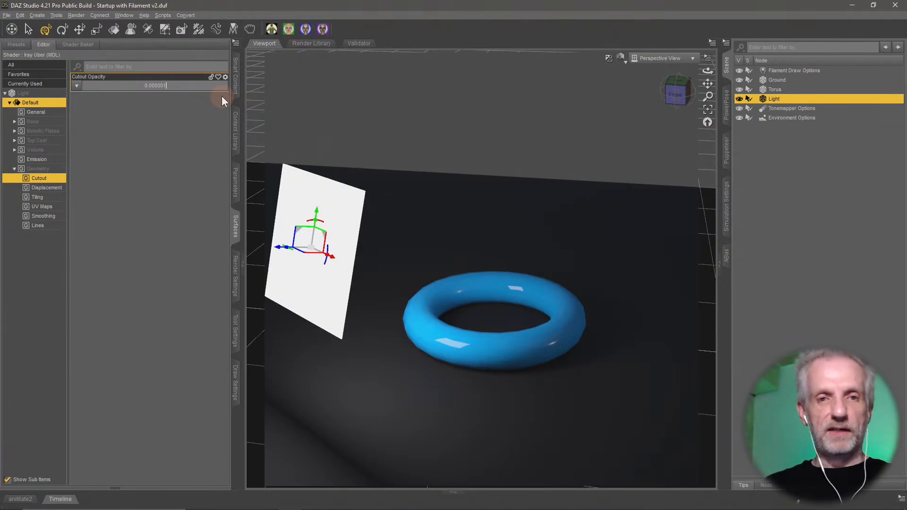
{"action": "key", "text": "Return"}
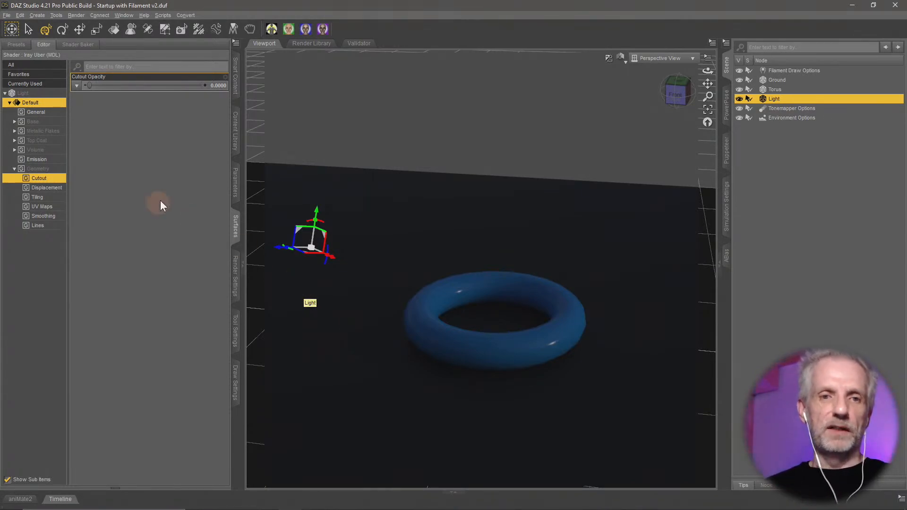
{"action": "mouse_move", "coordinate": [159, 87]}
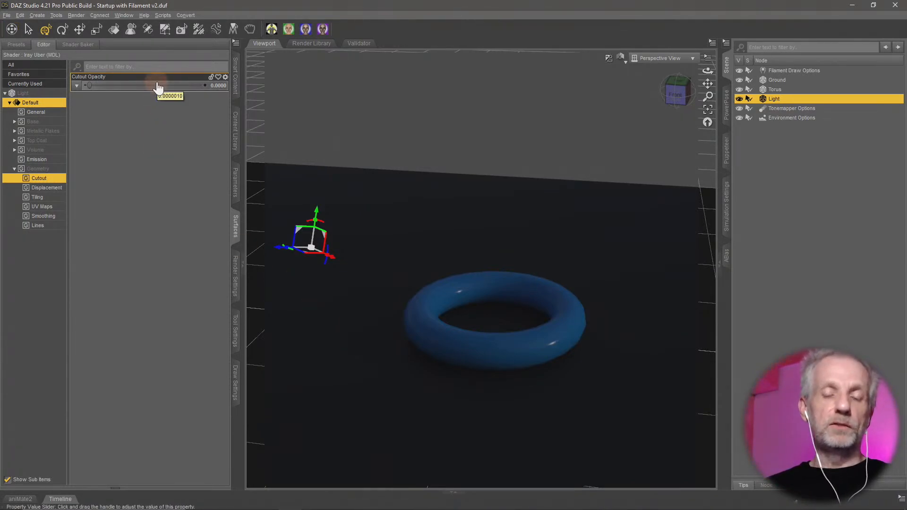
{"action": "left_click_drag", "start_coordinate": [158, 88], "coordinate": [158, 86]}
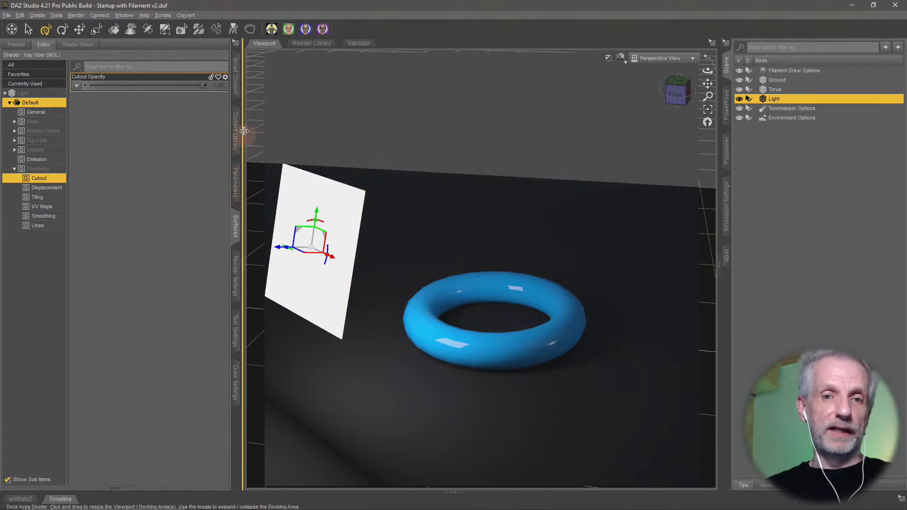
Switch to Firefox and review the Method A instructions in the Daz 3D forum thread on creating a ghost light
{"action": "key", "text": "alt+Tab"}
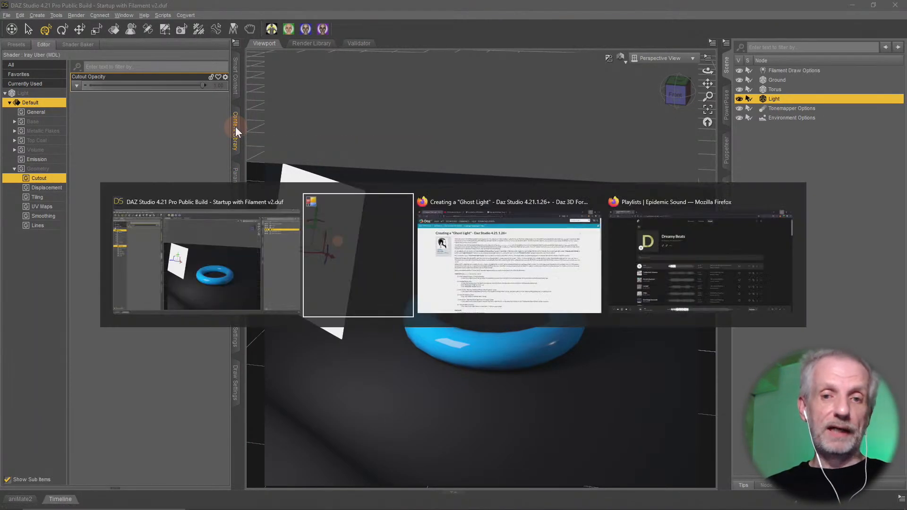
{"action": "left_click", "coordinate": [573, 315]}
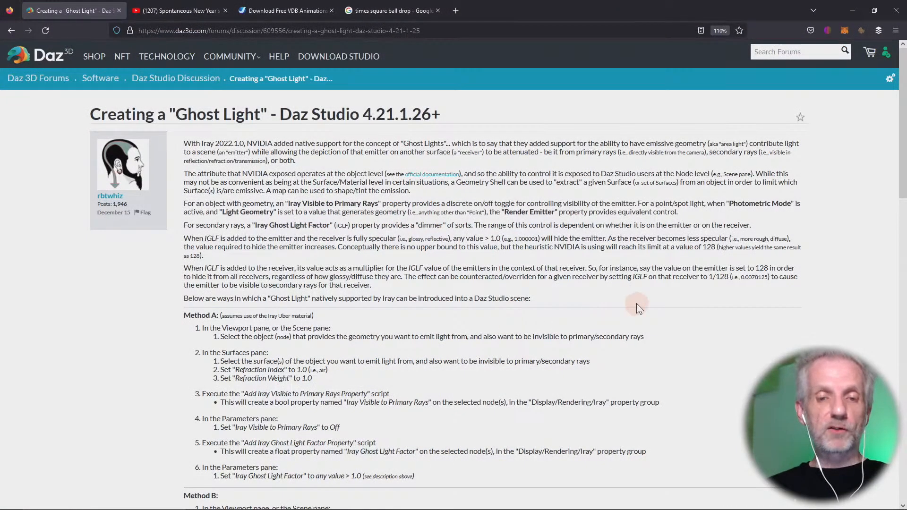
{"action": "scroll", "coordinate": [637, 303], "scroll_direction": "down", "scroll_amount": 5}
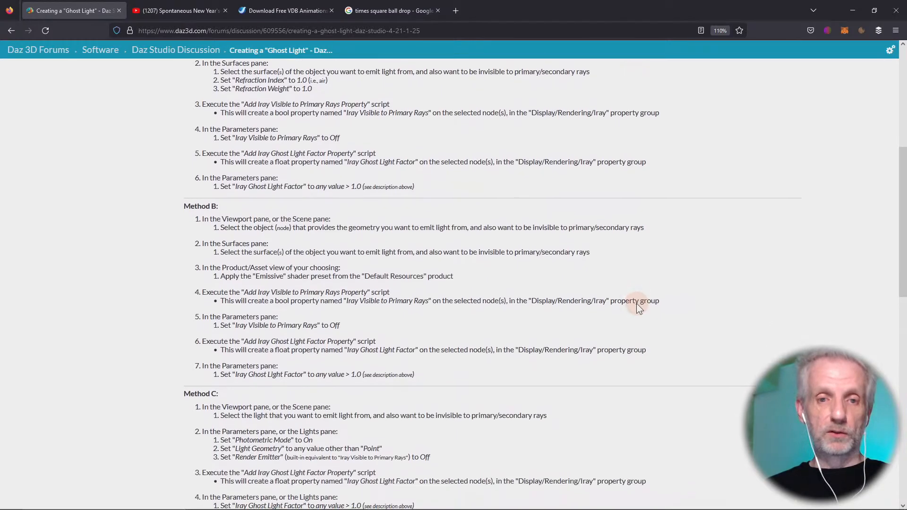
{"action": "scroll", "coordinate": [316, 252], "scroll_direction": "up", "scroll_amount": 2}
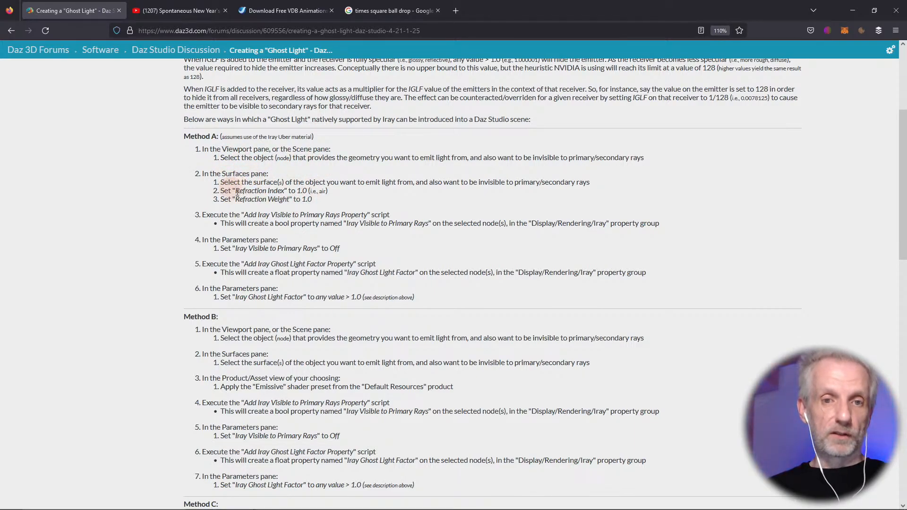
{"action": "left_click_drag", "start_coordinate": [236, 190], "coordinate": [274, 199]}
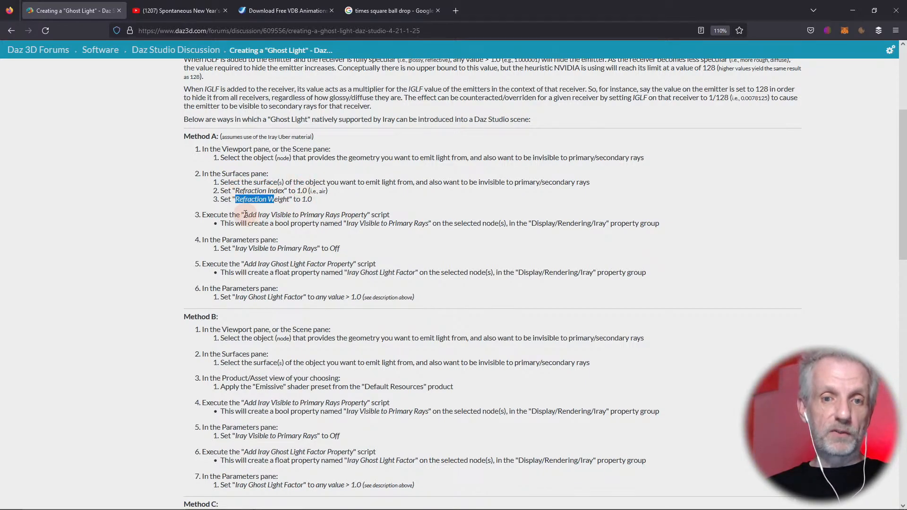
{"action": "left_click_drag", "start_coordinate": [244, 215], "coordinate": [359, 212]}
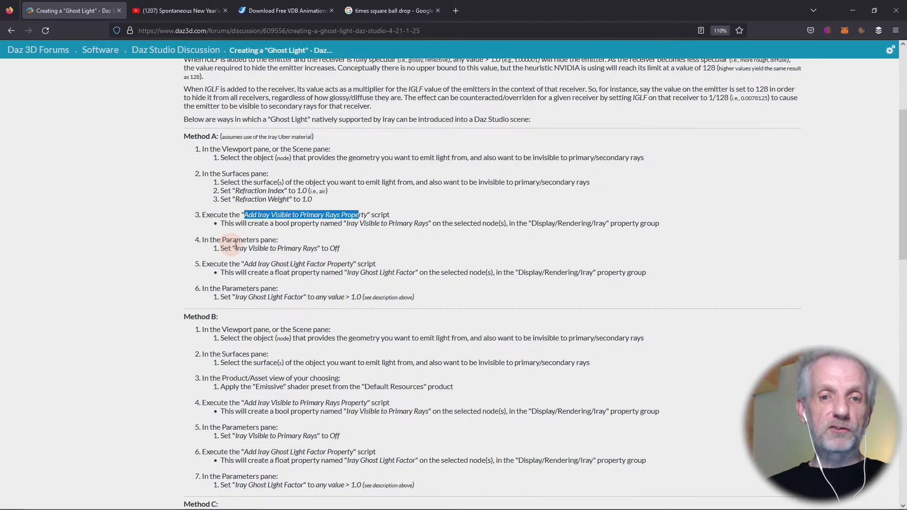
{"action": "left_click_drag", "start_coordinate": [235, 246], "coordinate": [328, 248]}
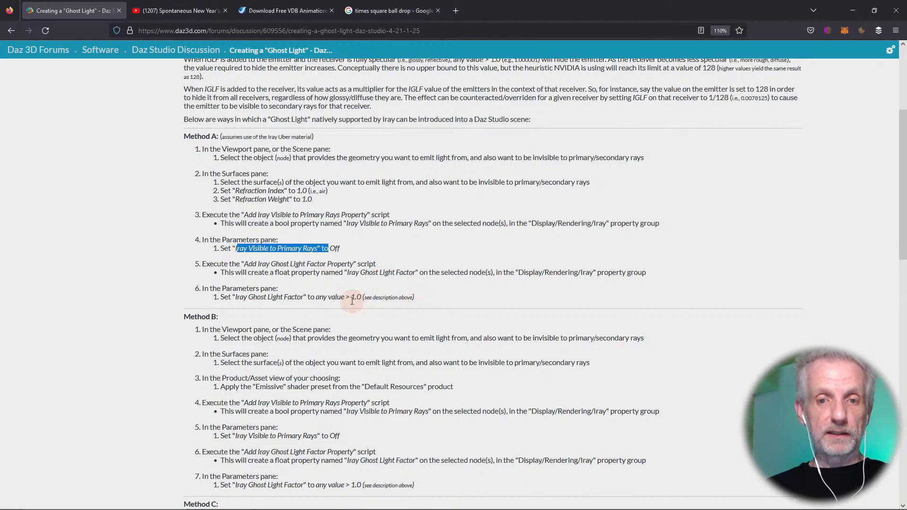
{"action": "left_click_drag", "start_coordinate": [248, 297], "coordinate": [322, 302]}
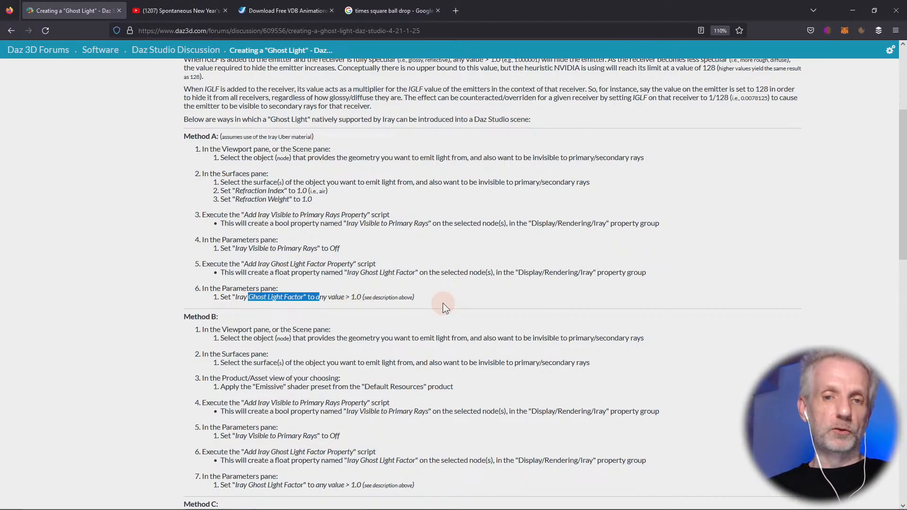
Switch back to Daz Studio and merge the Iray Visible to Primary Rays.dse script from Downloads for the selected Light plane
{"action": "key", "text": "alt+Tab"}
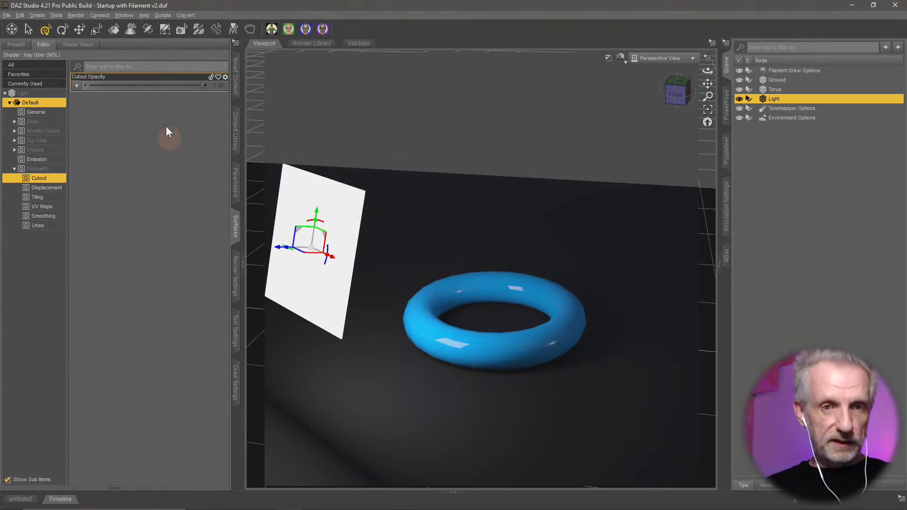
{"action": "left_click", "coordinate": [8, 16]}
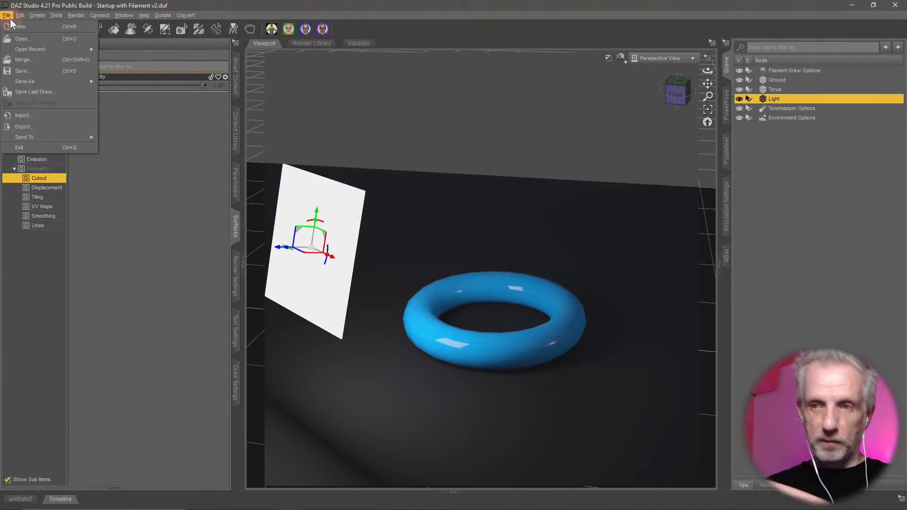
{"action": "left_click", "coordinate": [62, 59]}
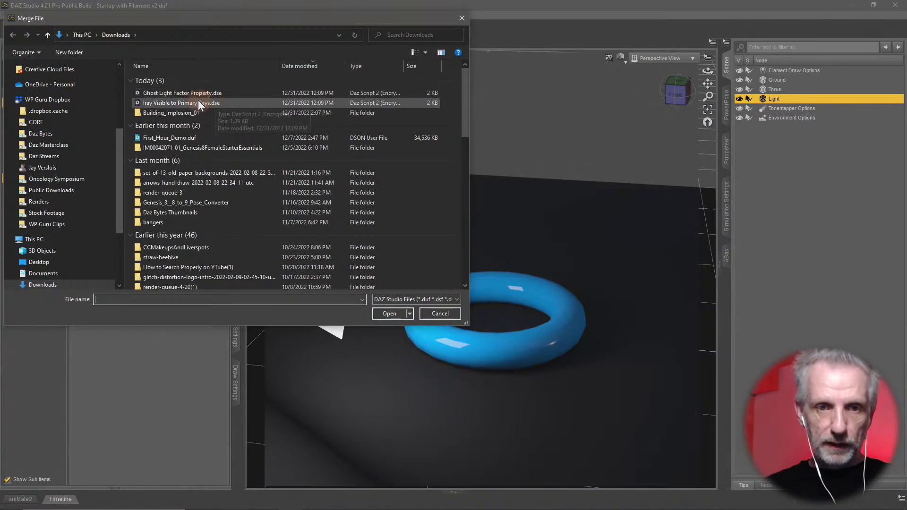
{"action": "left_click", "coordinate": [197, 104]}
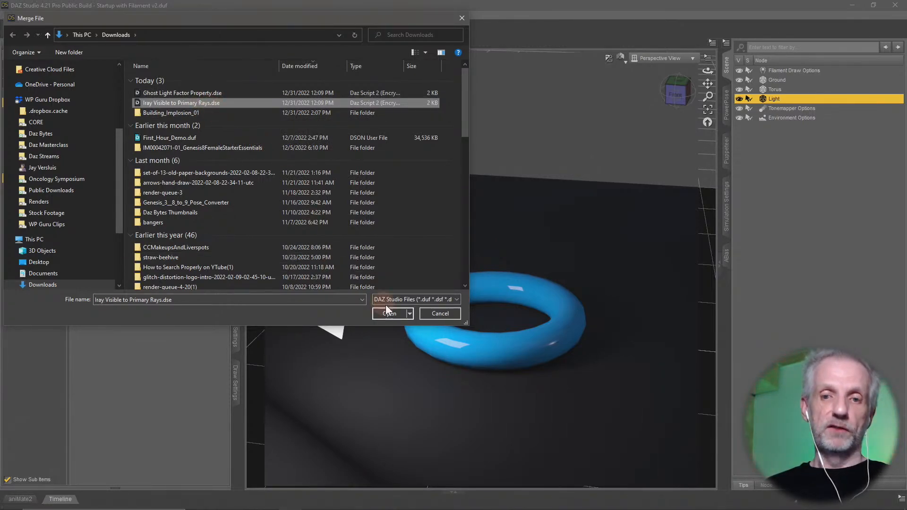
{"action": "left_click", "coordinate": [394, 313]}
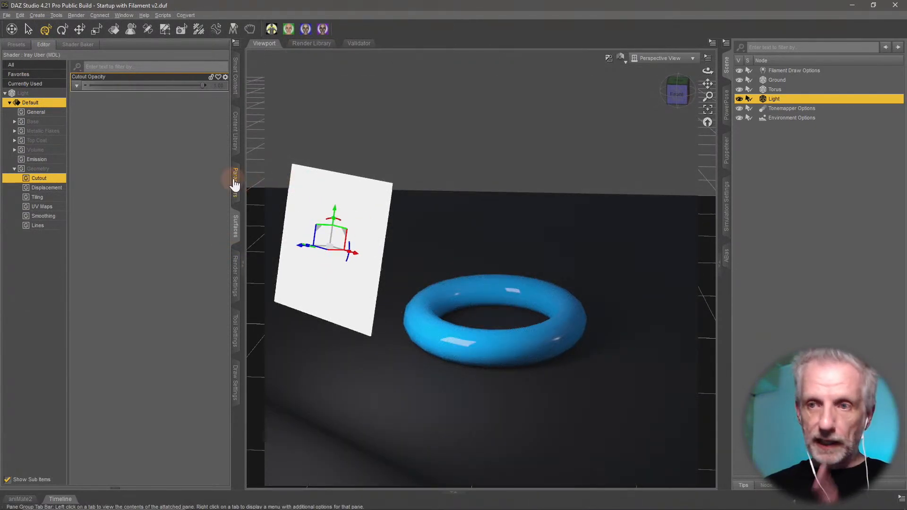
Turn off Iray Visible to Primary Rays in the Light plane's Display parameters, checking the forum's Method A instructions in Firefox
{"action": "left_click", "coordinate": [234, 182]}
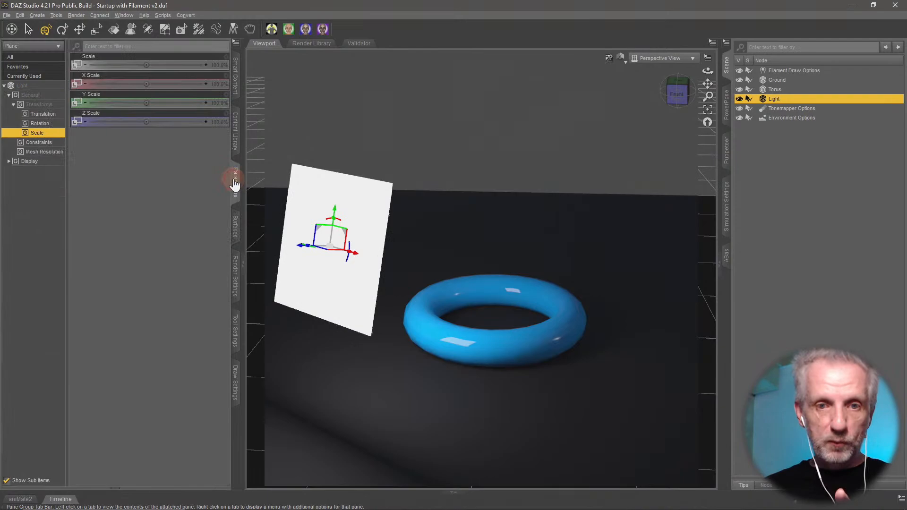
{"action": "left_click", "coordinate": [47, 162]}
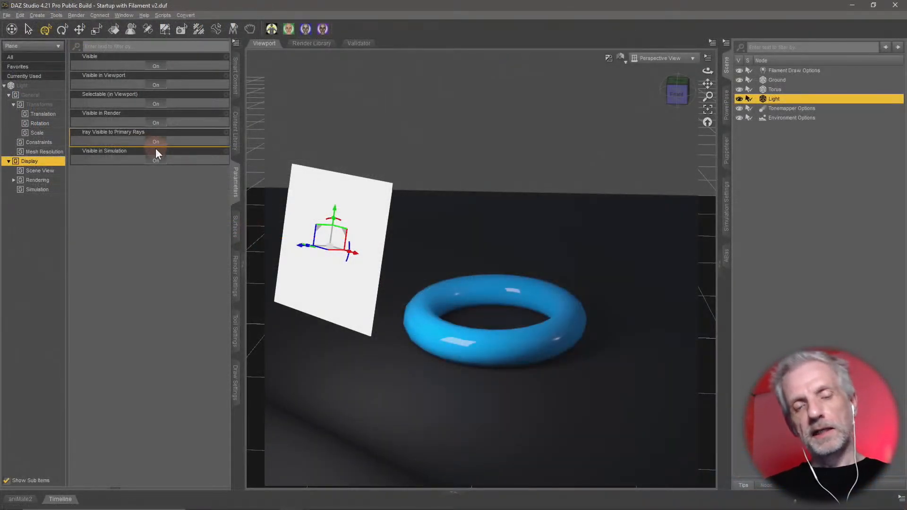
{"action": "key", "text": "alt+Tab"}
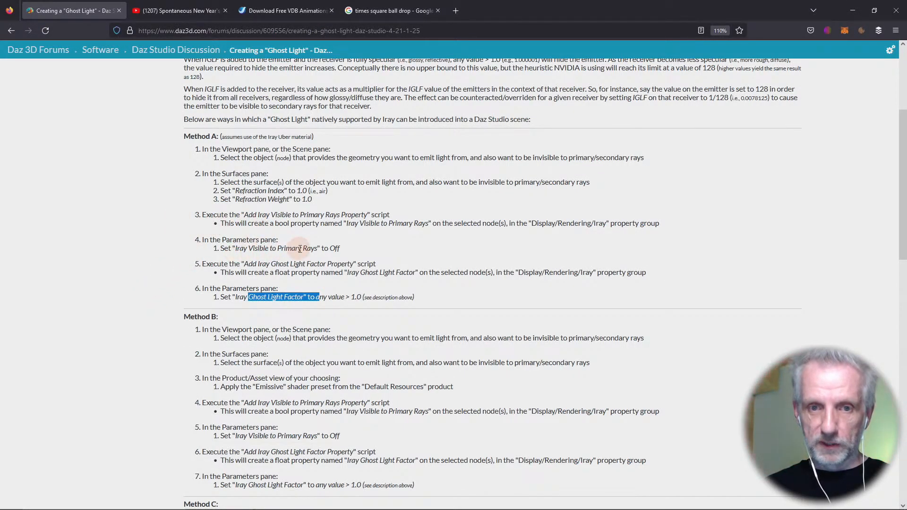
{"action": "key", "text": "alt+Tab"}
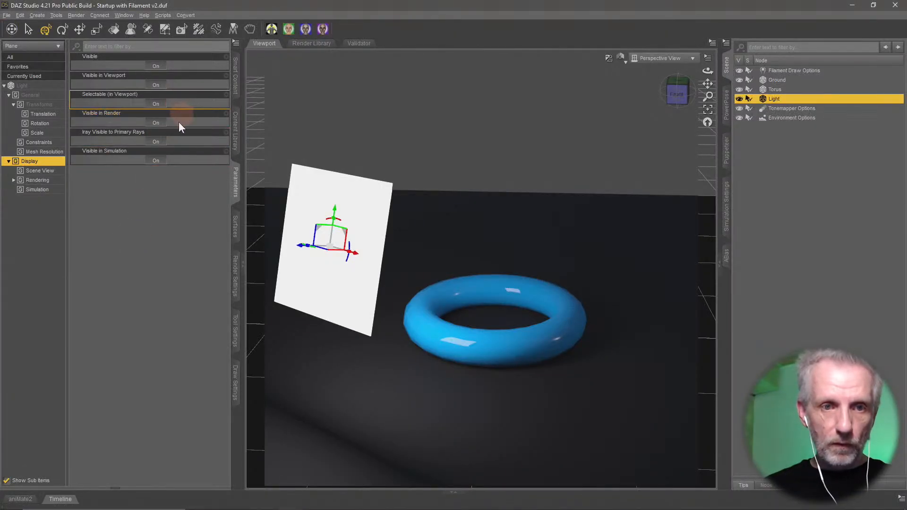
{"action": "left_click", "coordinate": [156, 142]}
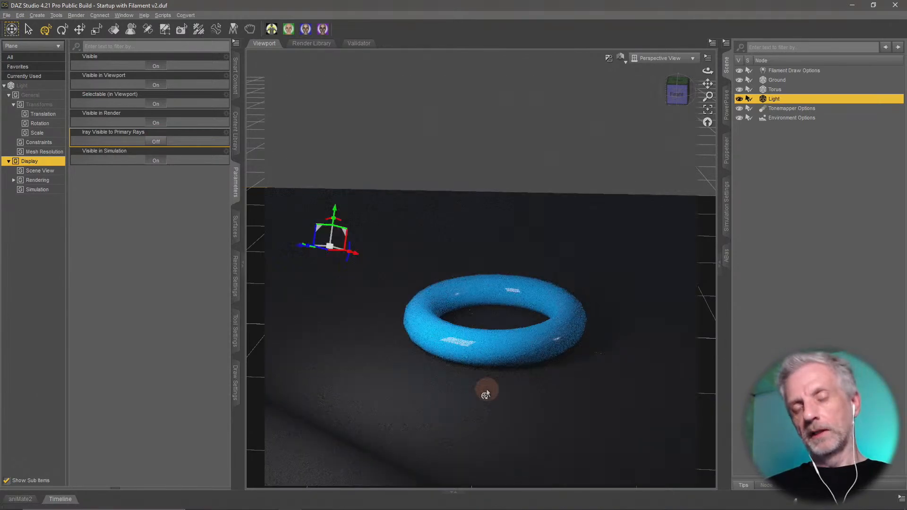
{"action": "left_click_drag", "start_coordinate": [486, 389], "coordinate": [595, 364], "text": "alt"}
Recheck Method A in Firefox, and merge the Ghost Light Factor Property.dse script from Downloads for the selected Light plane in Daz Studio
{"action": "key", "text": "alt+Tab"}
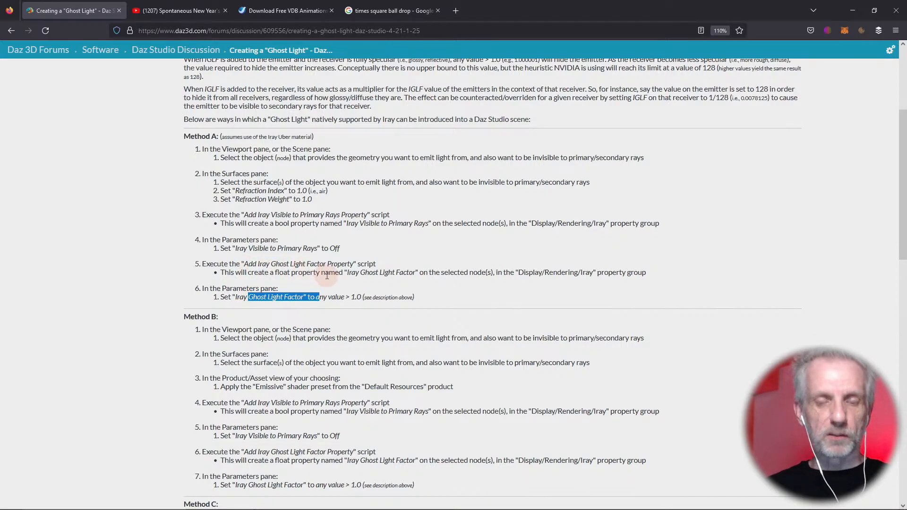
{"action": "key", "text": "alt+Tab"}
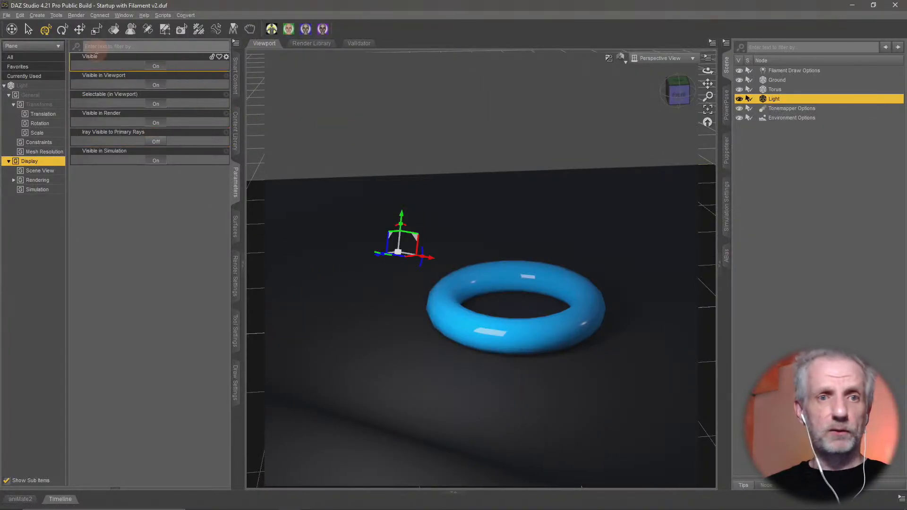
{"action": "left_click", "coordinate": [7, 15]}
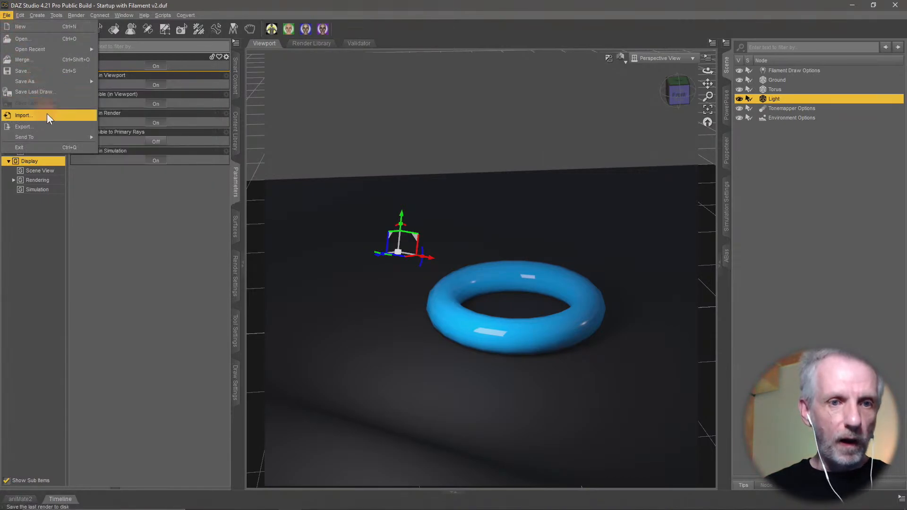
{"action": "left_click", "coordinate": [63, 61]}
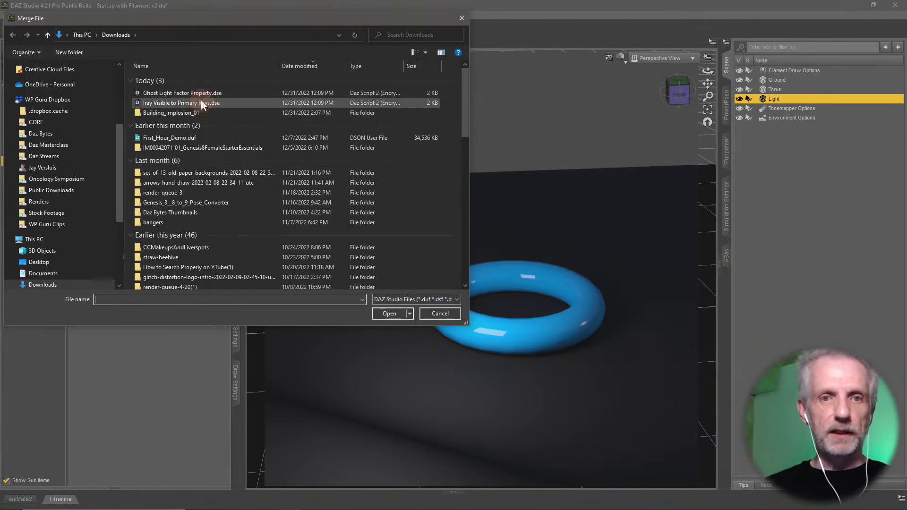
{"action": "left_click", "coordinate": [206, 93]}
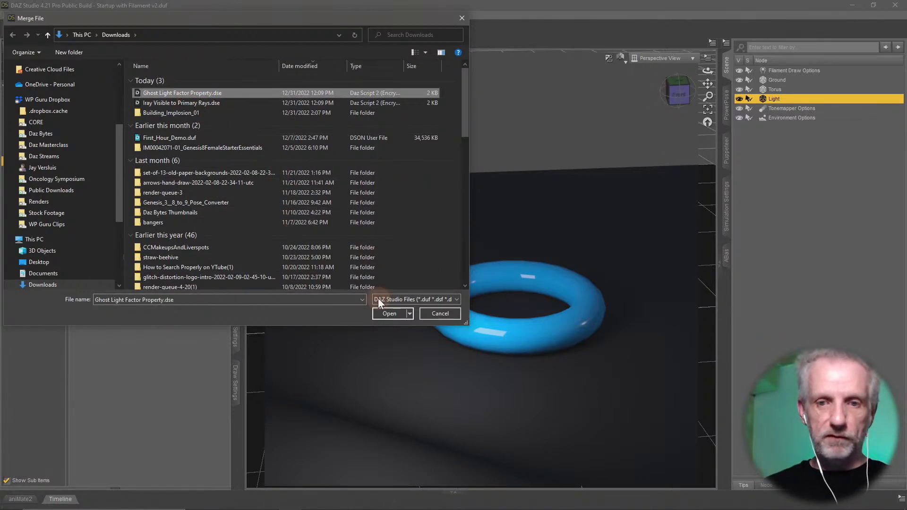
{"action": "left_click", "coordinate": [380, 313]}
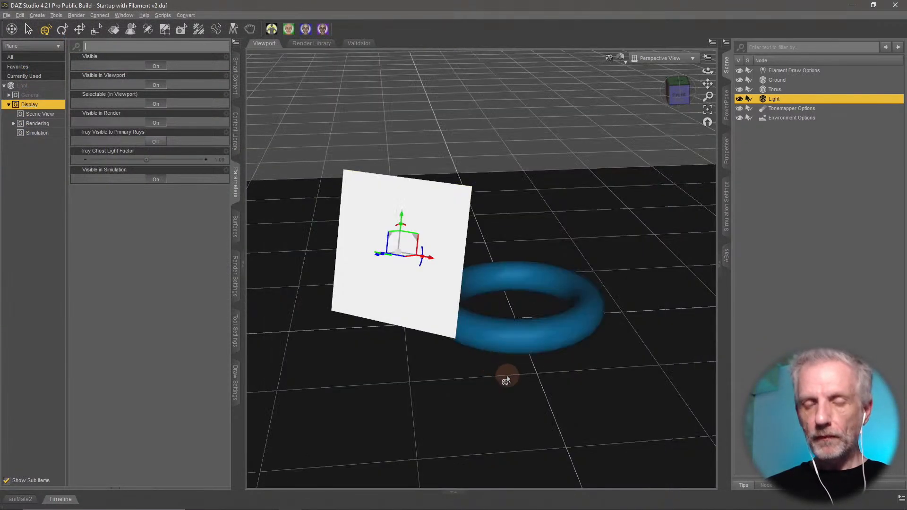
{"action": "mouse_move", "coordinate": [524, 388]}
{"action": "left_mouse_down", "text": "ctrl+alt"}
{"action": "mouse_move", "coordinate": [552, 398]}
{"action": "mouse_move", "coordinate": [556, 376]}
{"action": "mouse_move", "coordinate": [570, 379]}
{"action": "mouse_move", "coordinate": [549, 381]}
{"action": "mouse_move", "coordinate": [550, 391]}
{"action": "mouse_move", "coordinate": [551, 377]}
{"action": "left_mouse_up", "text": "ctrl+alt"}
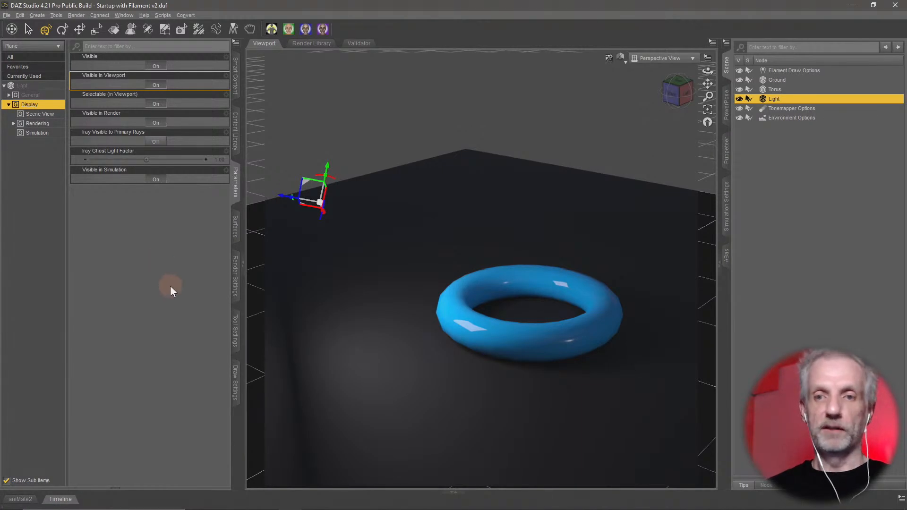
Toggle the Light plane's Iray Visible to Primary Rays on and back off to compare its appearance in the Iray preview
{"action": "middle_click_drag", "start_coordinate": [425, 335], "coordinate": [415, 327]}
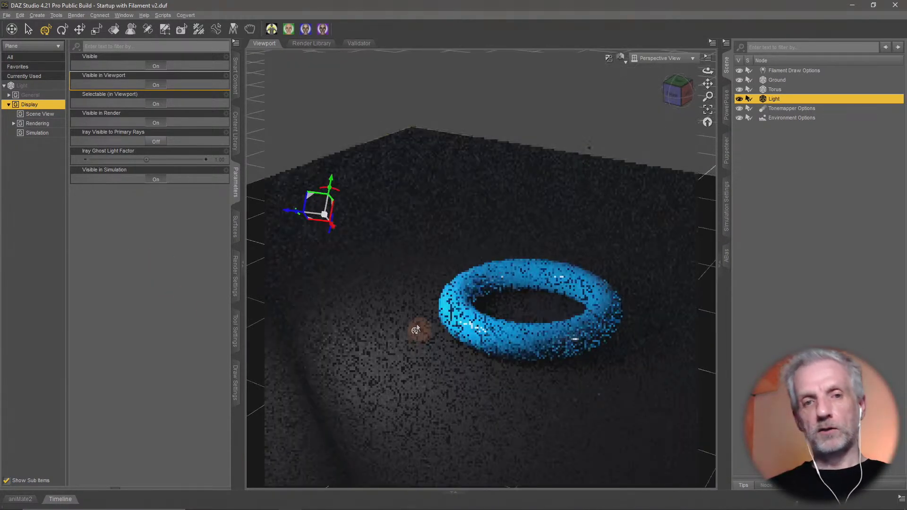
{"action": "left_click", "coordinate": [156, 142]}
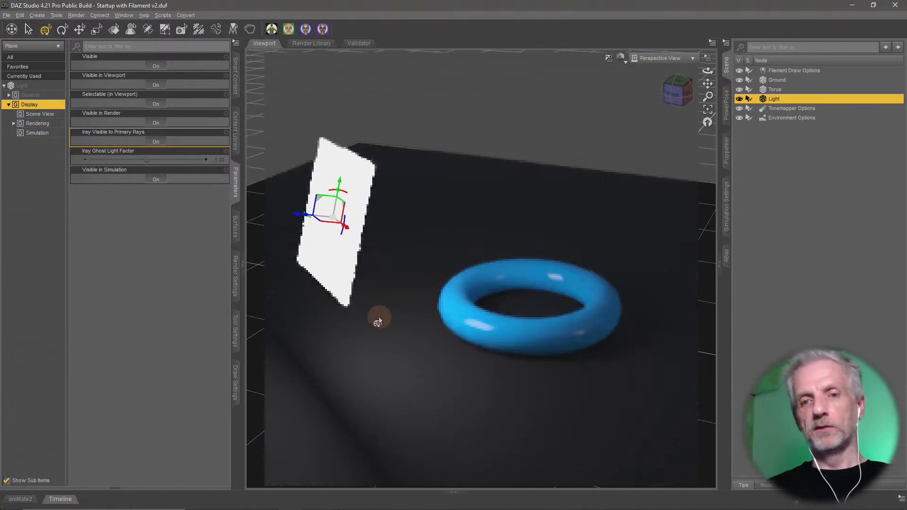
{"action": "left_click", "coordinate": [160, 143]}
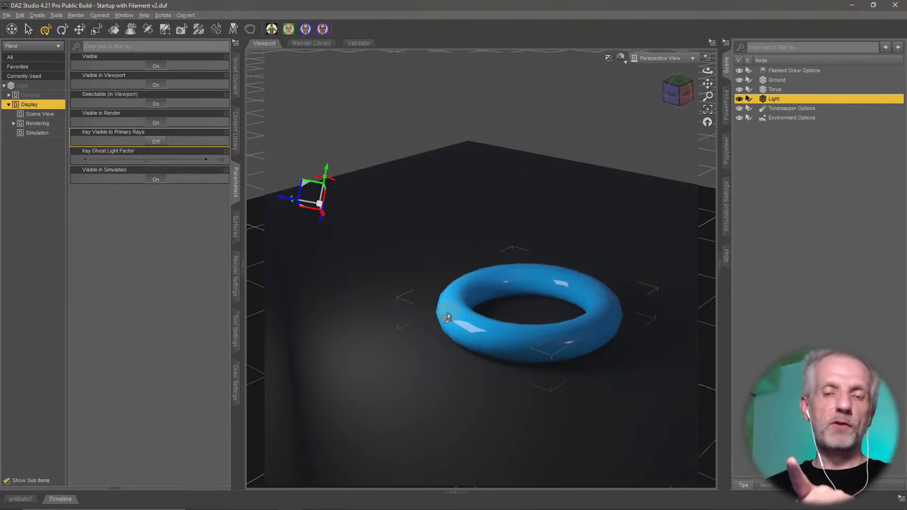
{"action": "mouse_move", "coordinate": [400, 330]}
{"action": "left_mouse_down"}
{"action": "mouse_move", "coordinate": [415, 327]}
{"action": "mouse_move", "coordinate": [403, 330]}
{"action": "left_mouse_up"}
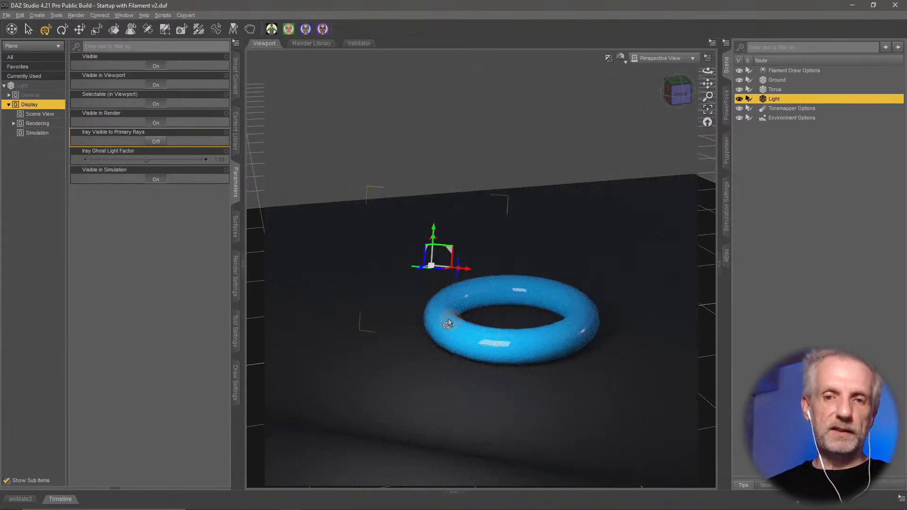
{"action": "left_click", "coordinate": [159, 141]}
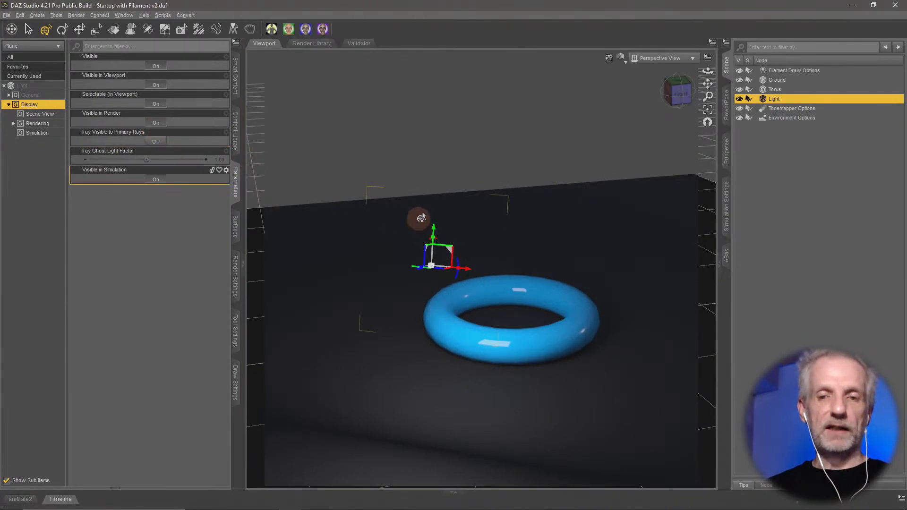
{"action": "left_click", "coordinate": [389, 239]}
{"action": "left_click", "coordinate": [386, 319]}
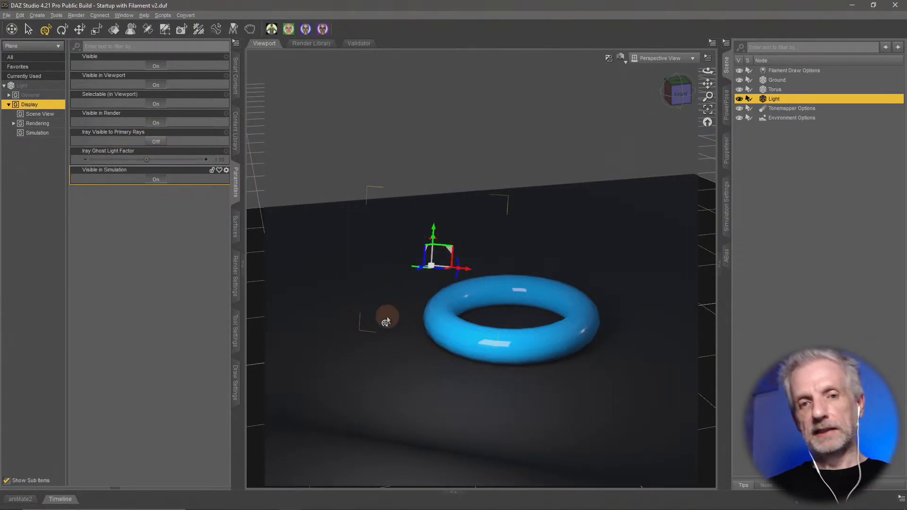
{"action": "left_click", "coordinate": [459, 366]}
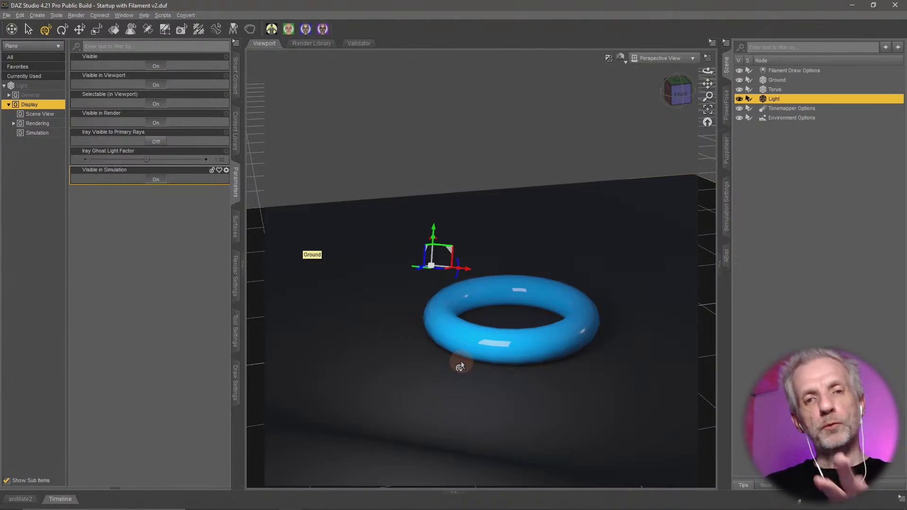
{"action": "left_click", "coordinate": [567, 378]}
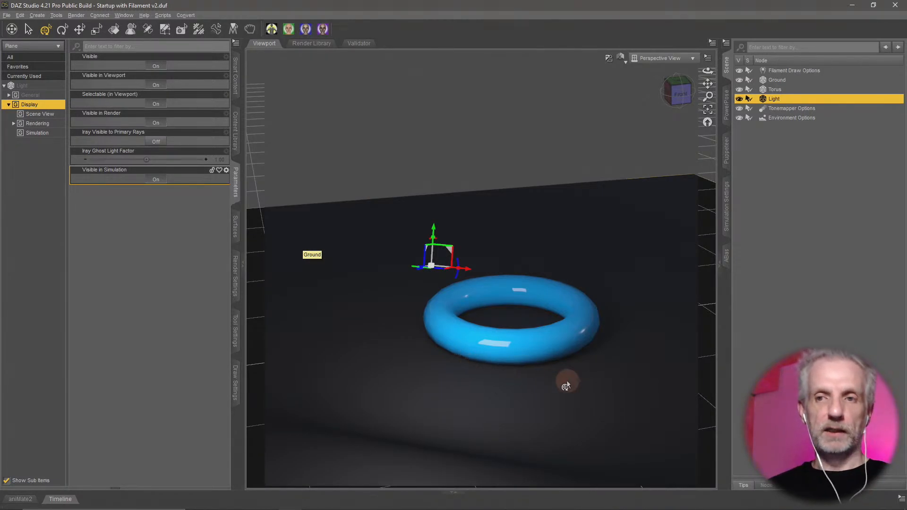
{"action": "left_click", "coordinate": [303, 313]}
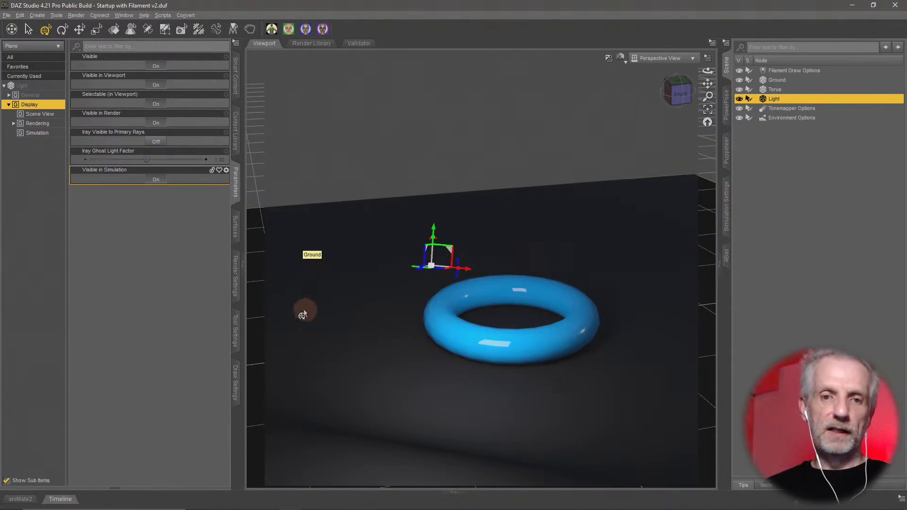
Set the render's pixel size to 2000 × 2000 in the general render settings
{"action": "left_click", "coordinate": [236, 283]}
{"action": "left_click", "coordinate": [52, 93]}
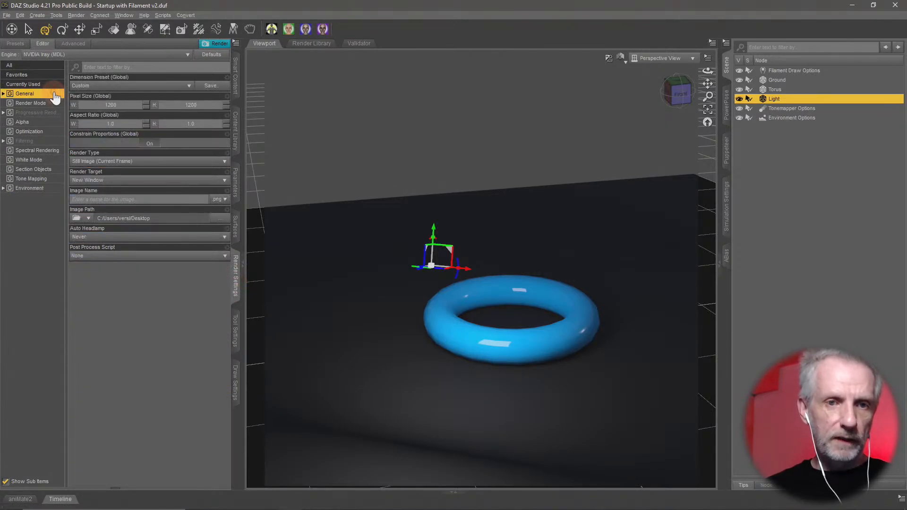
{"action": "left_click", "coordinate": [78, 101]}
{"action": "type", "text": "2000"}
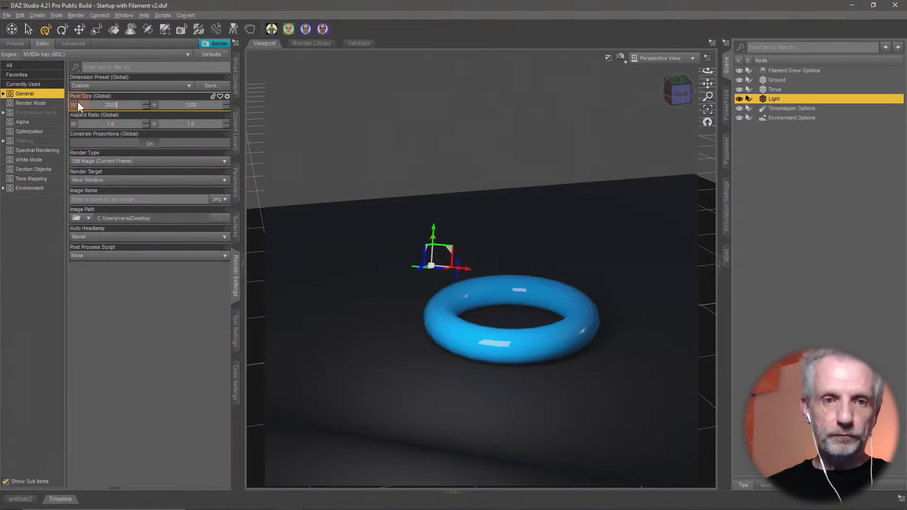
{"action": "key", "text": "Tab"}
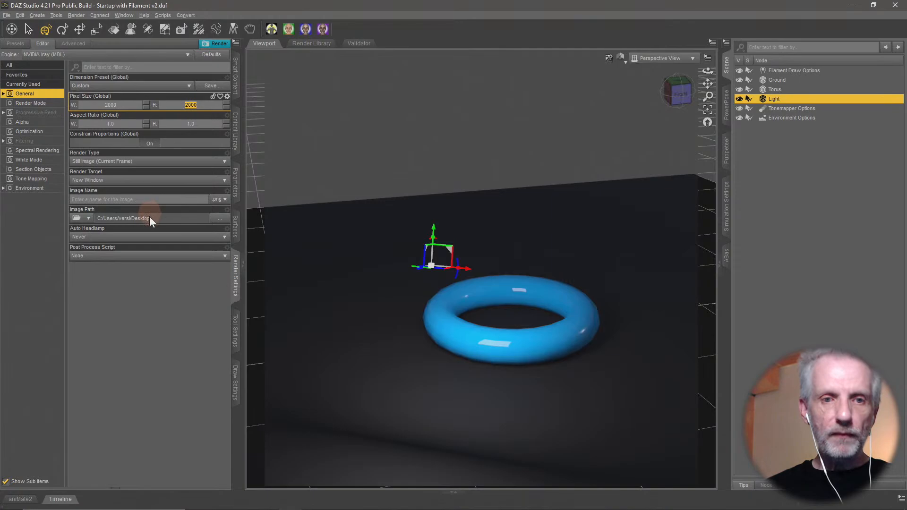
Check the progressive rendering limits, and turn off Post Denoiser Available in the render's filtering settings
{"action": "left_click", "coordinate": [55, 115]}
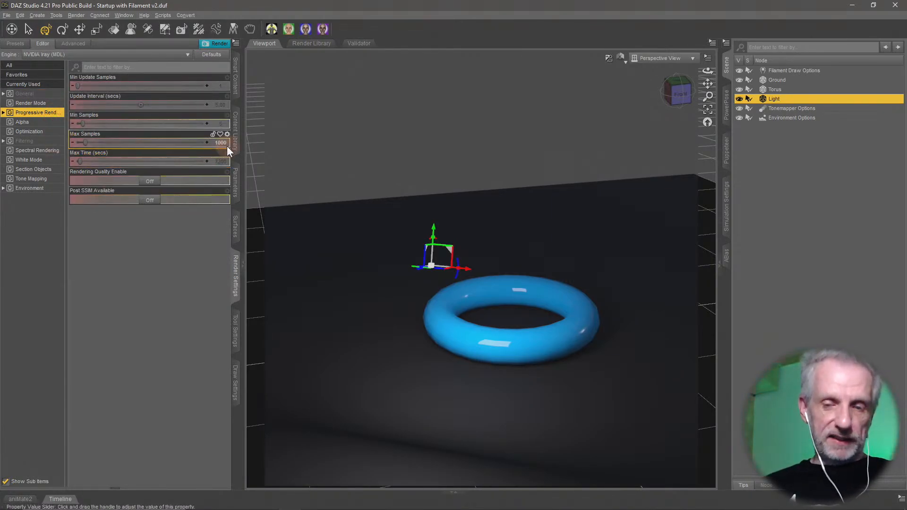
{"action": "left_click", "coordinate": [37, 141]}
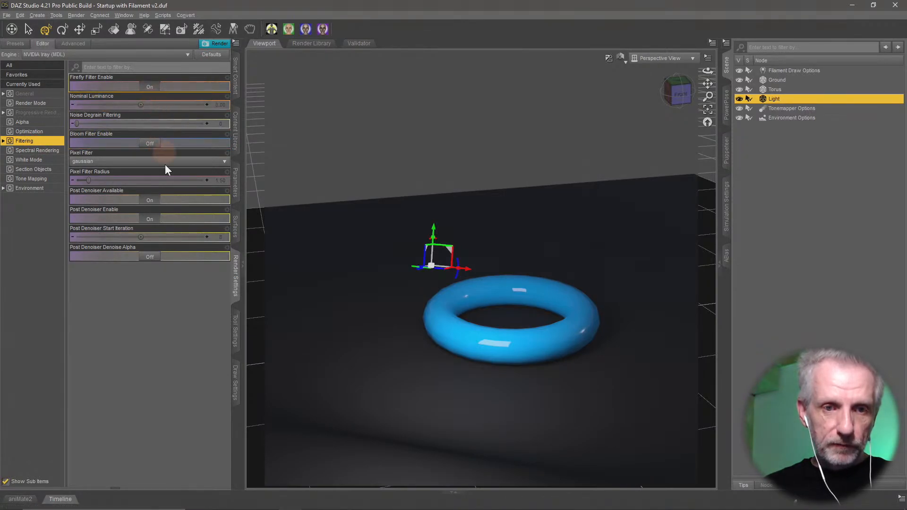
{"action": "left_click", "coordinate": [154, 201]}
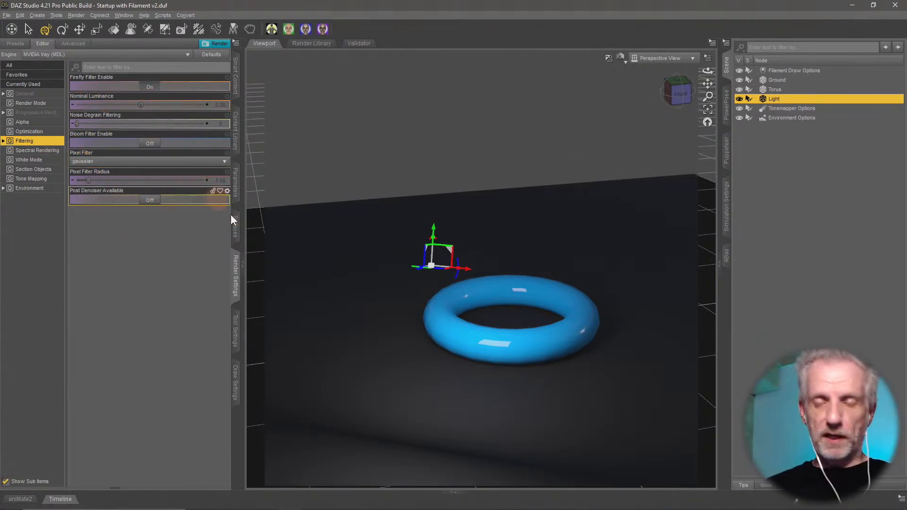
Frame the torus closer from a higher angle and render the scene as a still image
{"action": "scroll", "coordinate": [481, 269], "scroll_direction": "up", "scroll_amount": 5}
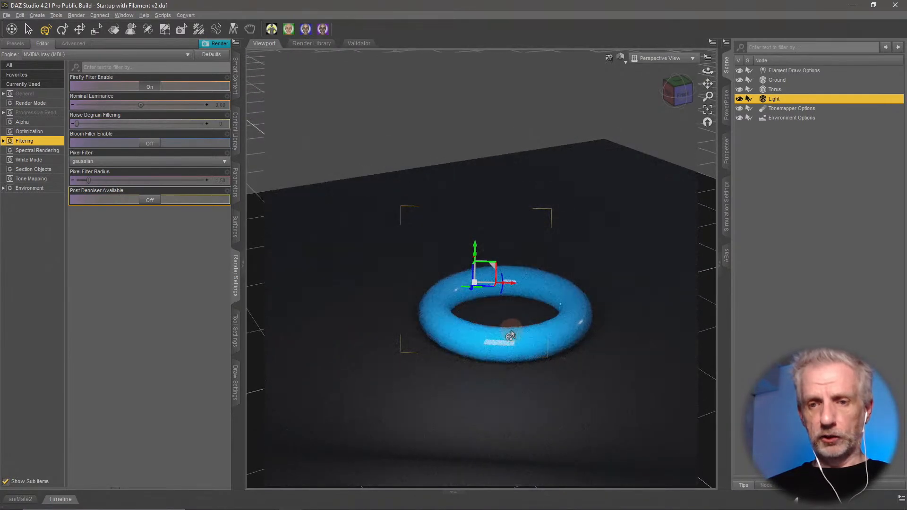
{"action": "middle_click_drag", "start_coordinate": [511, 330], "coordinate": [515, 318]}
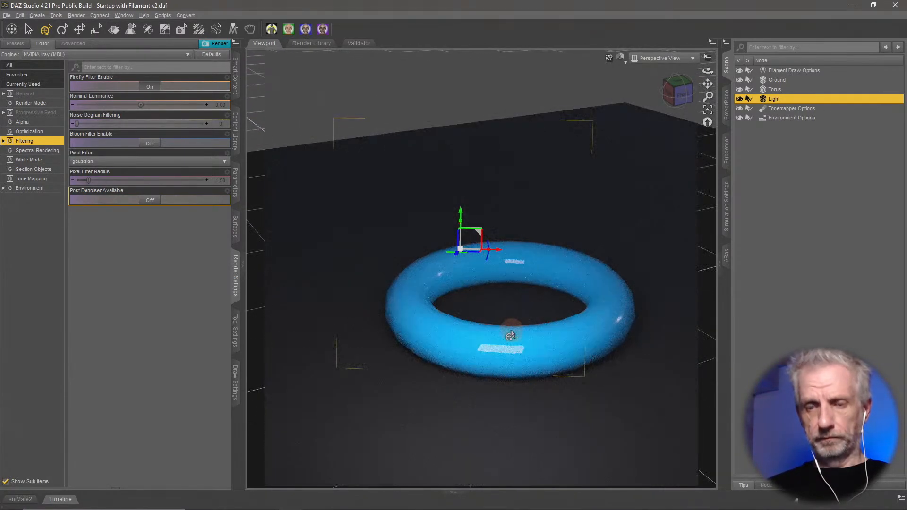
{"action": "key", "text": "ctrl+r"}
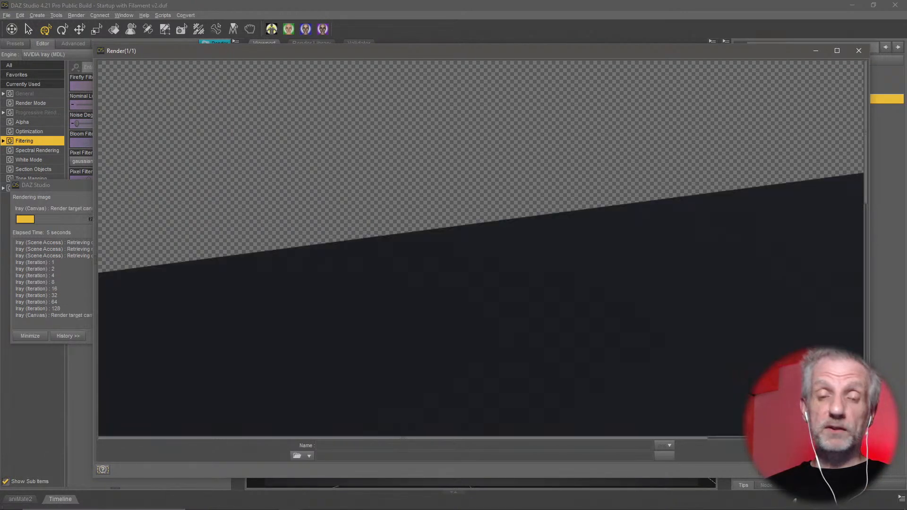
Examine the rendered torus for reflections of the Light plane on its glossy surface
{"action": "scroll", "coordinate": [643, 282], "scroll_direction": "down", "scroll_amount": 15}
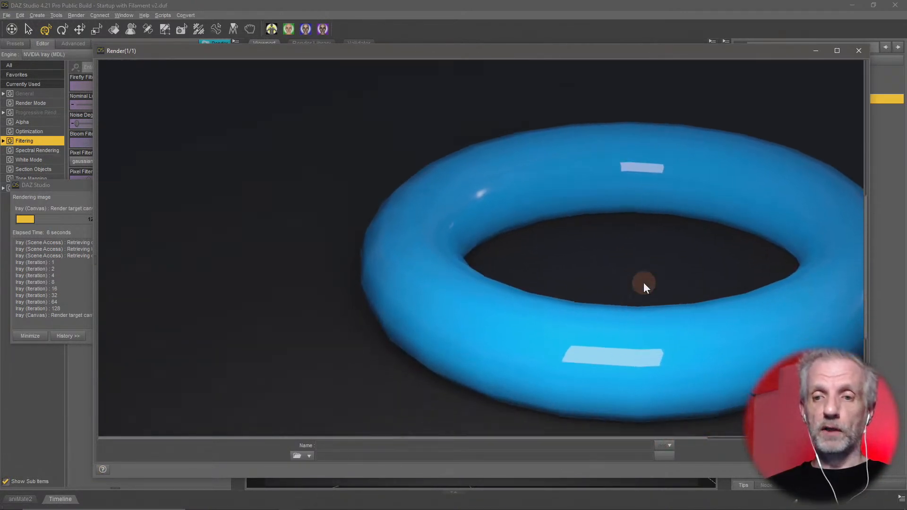
{"action": "scroll", "coordinate": [646, 288], "scroll_direction": "up", "scroll_amount": 3}
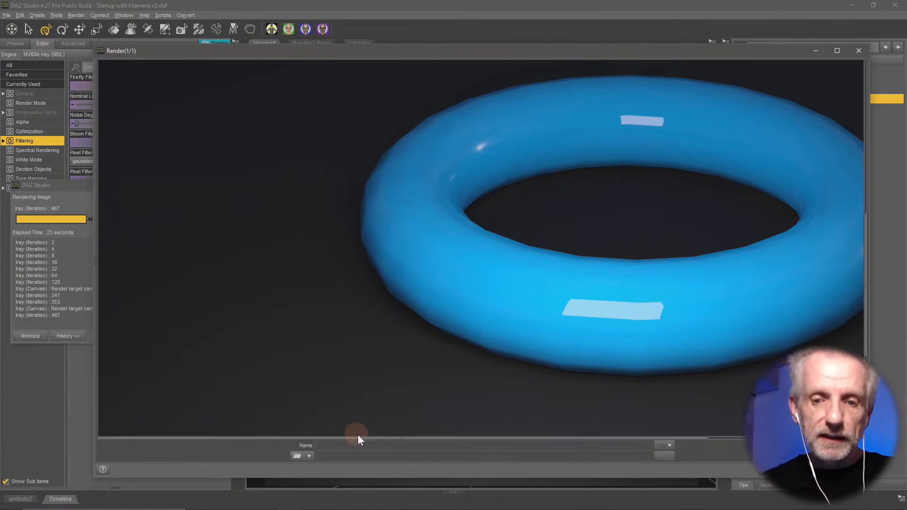
{"action": "left_click_drag", "start_coordinate": [372, 443], "coordinate": [501, 369]}
{"action": "scroll", "coordinate": [499, 365], "scroll_direction": "down", "scroll_amount": 3}
{"action": "scroll", "coordinate": [499, 365], "scroll_direction": "up", "scroll_amount": 6}
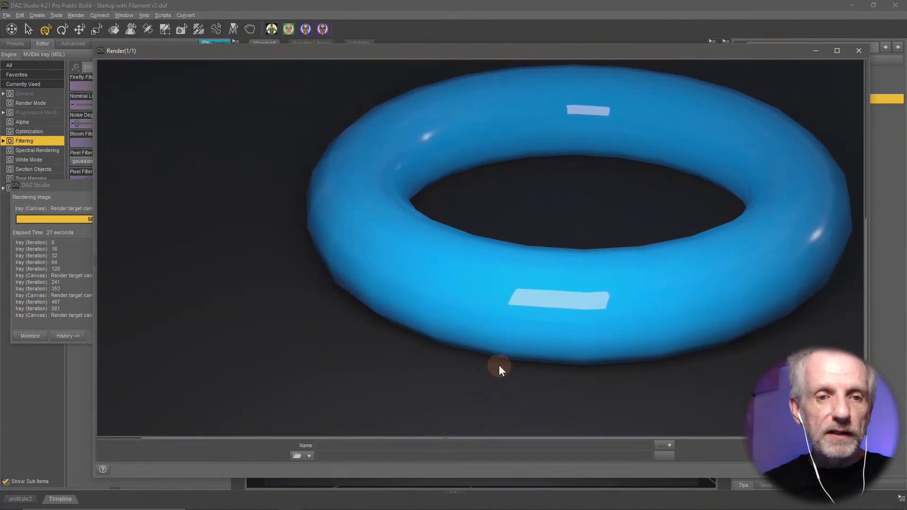
{"action": "scroll", "coordinate": [653, 365], "scroll_direction": "down", "scroll_amount": 3}
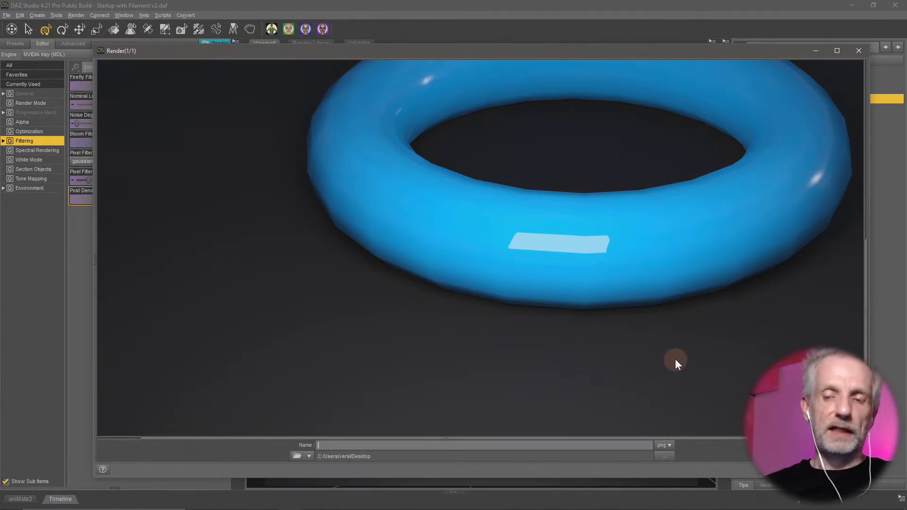
{"action": "scroll", "coordinate": [676, 359], "scroll_direction": "down", "scroll_amount": 4}
{"action": "scroll", "coordinate": [676, 358], "scroll_direction": "up", "scroll_amount": 3}
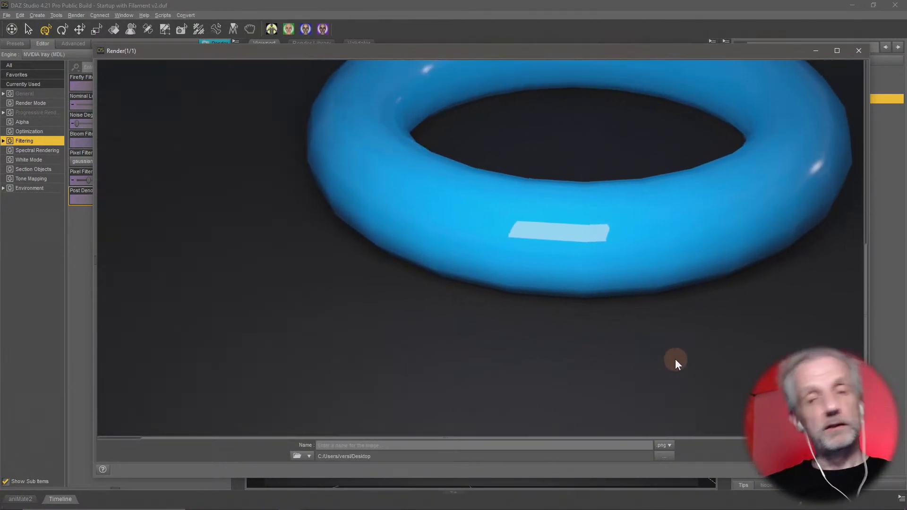
Look over the full torus render from its upper to its lower edge and close the render window
{"action": "scroll", "coordinate": [675, 359], "scroll_direction": "up", "scroll_amount": 1}
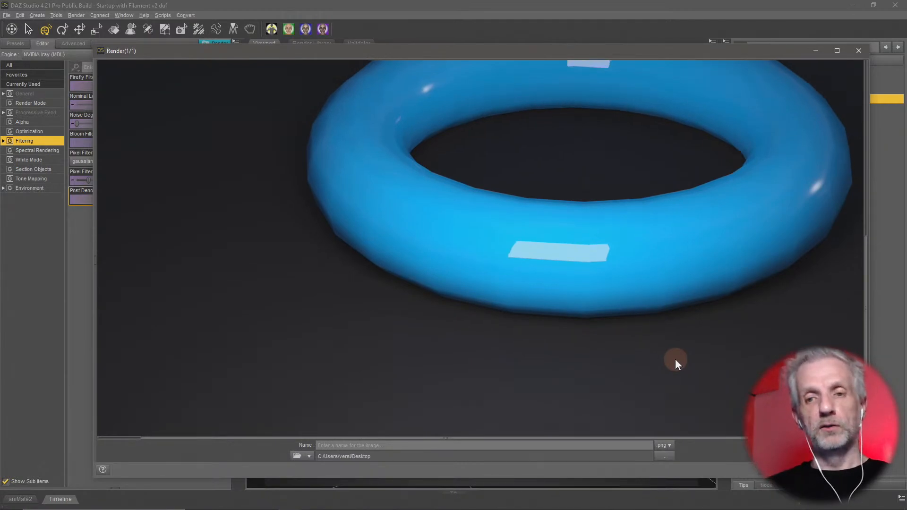
{"action": "scroll", "coordinate": [676, 359], "scroll_direction": "up", "scroll_amount": 6}
{"action": "scroll", "coordinate": [675, 359], "scroll_direction": "down", "scroll_amount": 3}
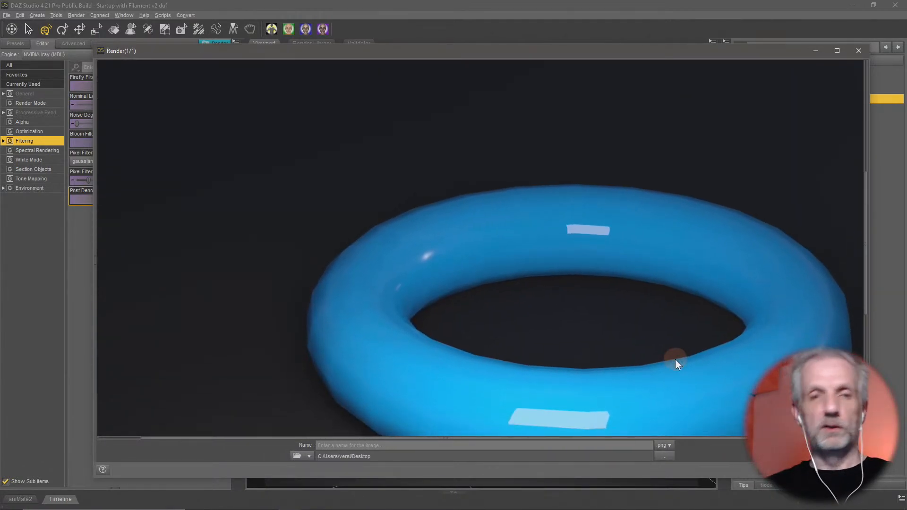
{"action": "scroll", "coordinate": [675, 363], "scroll_direction": "down", "scroll_amount": 5}
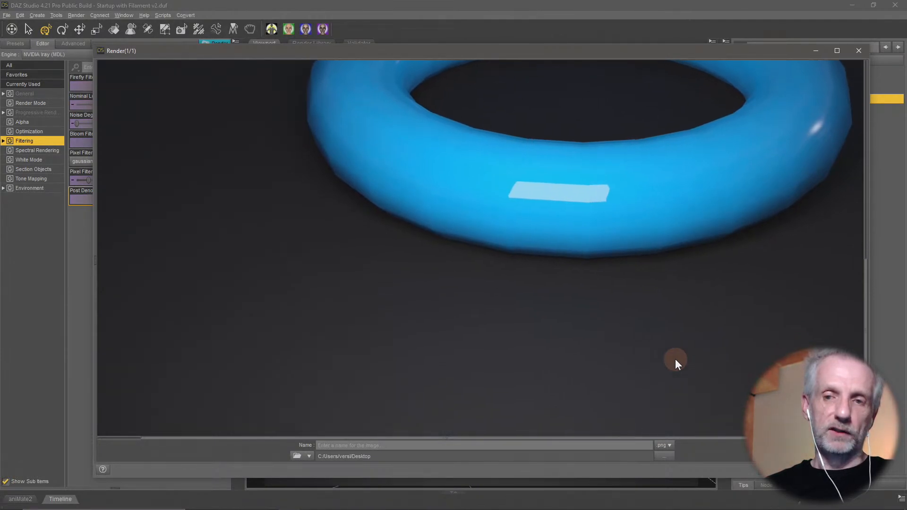
{"action": "scroll", "coordinate": [676, 361], "scroll_direction": "up", "scroll_amount": 3}
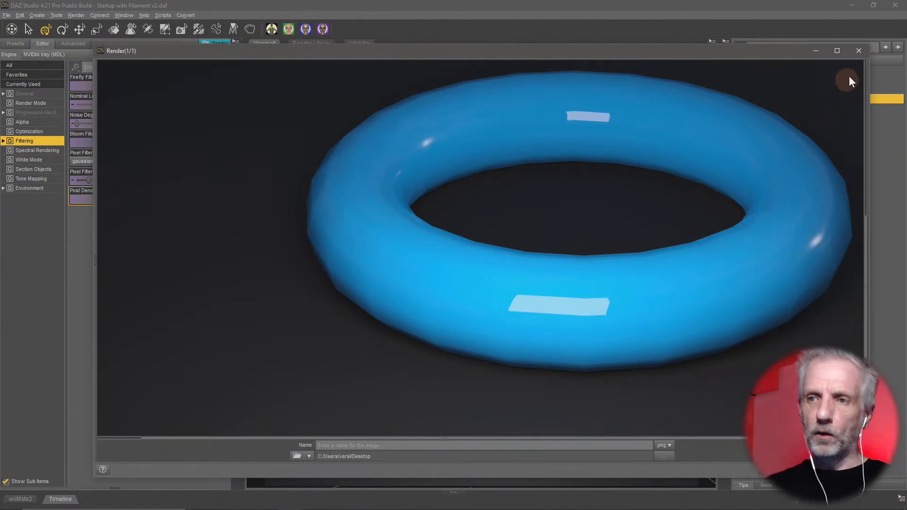
{"action": "left_click", "coordinate": [857, 51]}
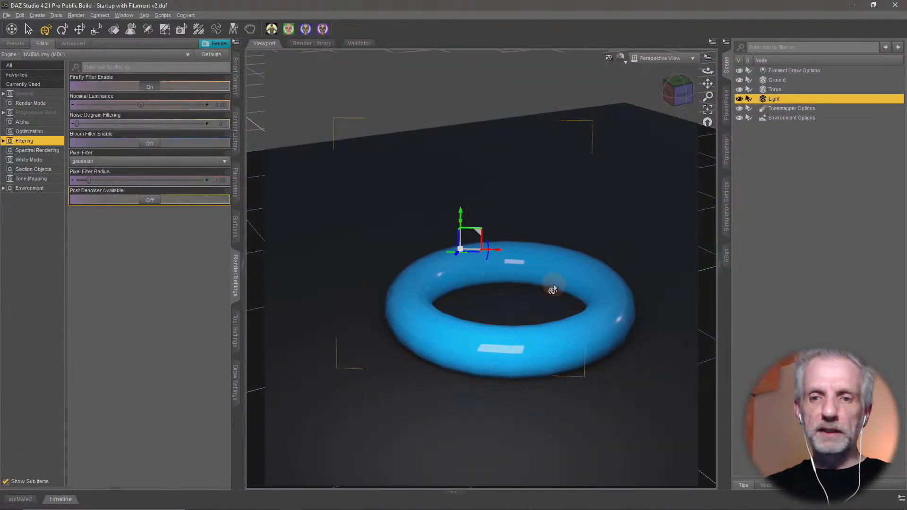
Orbit the perspective view around the torus and Light plane, and set the viewport draw style to Filament (PBR)
{"action": "left_click_drag", "start_coordinate": [553, 289], "coordinate": [491, 339]}
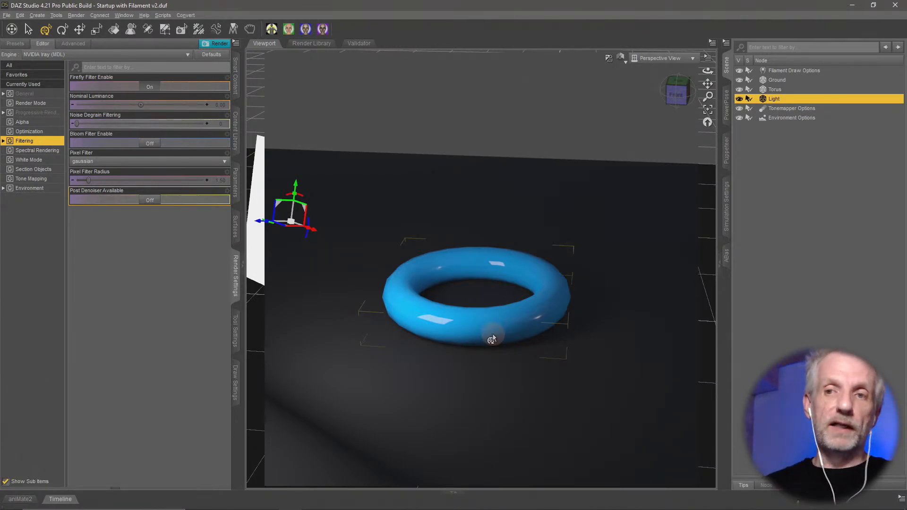
{"action": "left_click", "coordinate": [620, 56]}
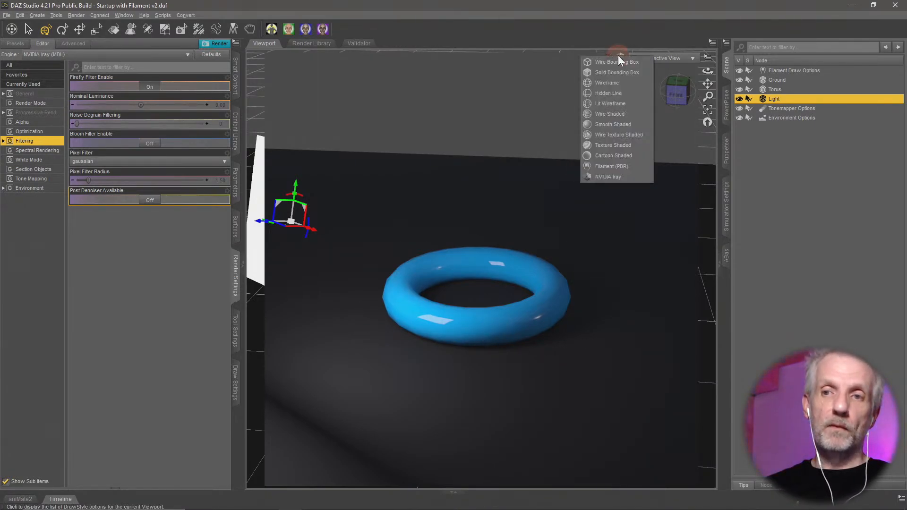
{"action": "left_click", "coordinate": [633, 167]}
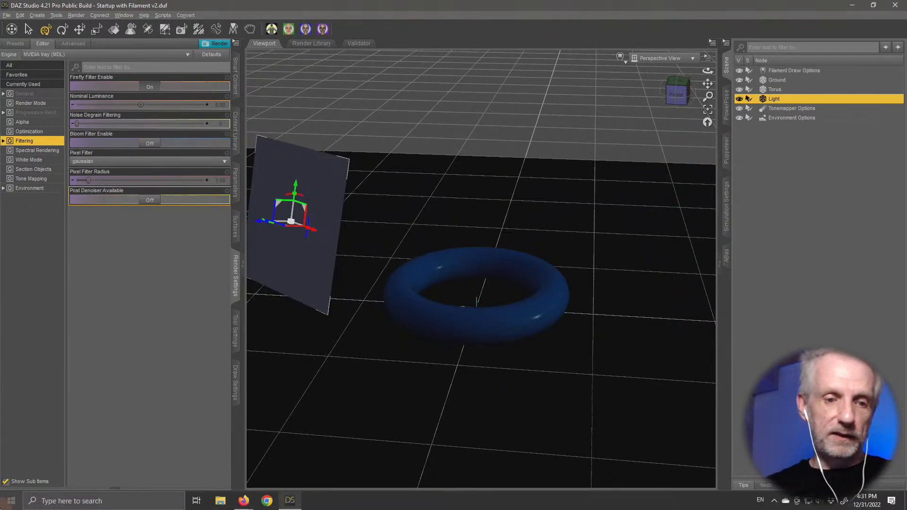
Switch to Firefox and open the Daz Studio Pro BETA page at daz3d.com/daz-studio-beta in a new tab
{"action": "left_click", "coordinate": [11, 500]}
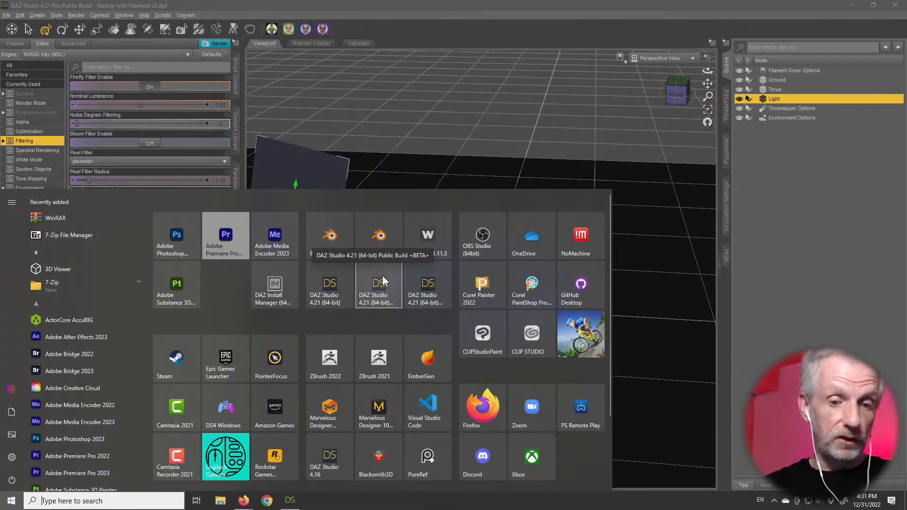
{"action": "mouse_move", "coordinate": [249, 503]}
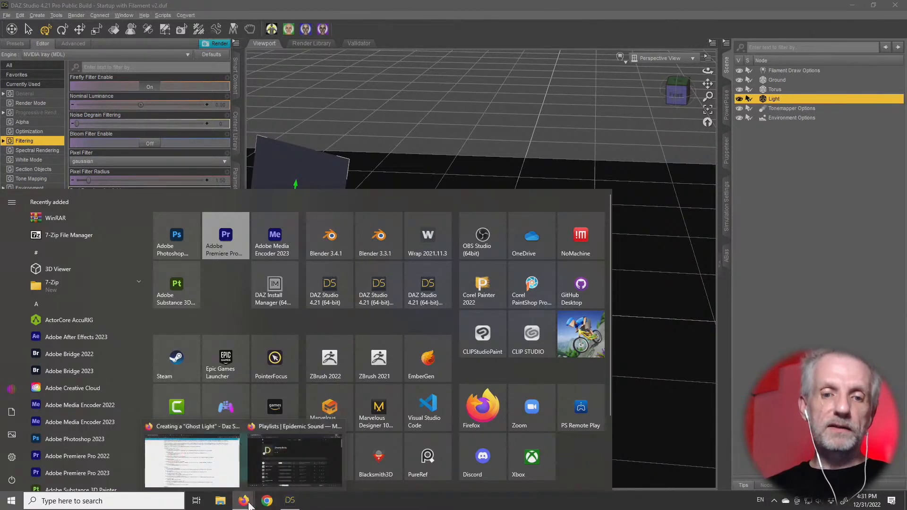
{"action": "left_click", "coordinate": [204, 460]}
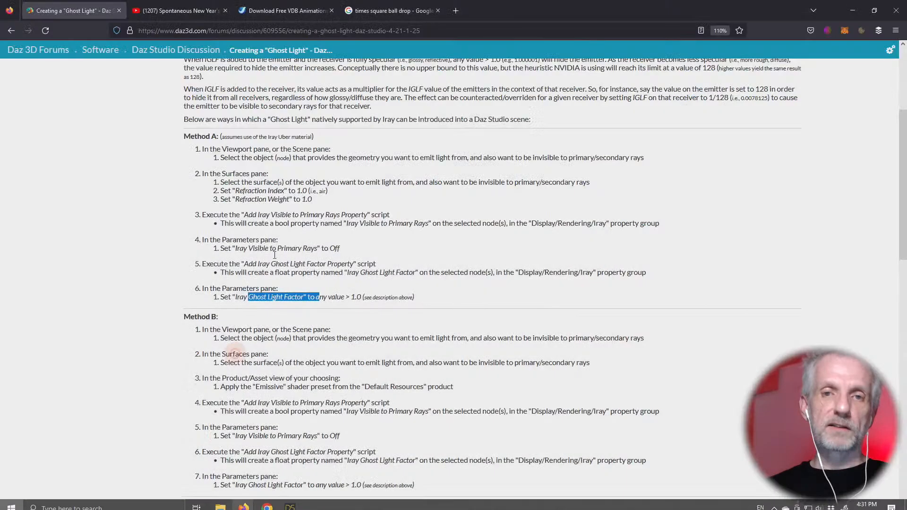
{"action": "left_click", "coordinate": [456, 9]}
{"action": "type", "text": "daz3d.com/"}
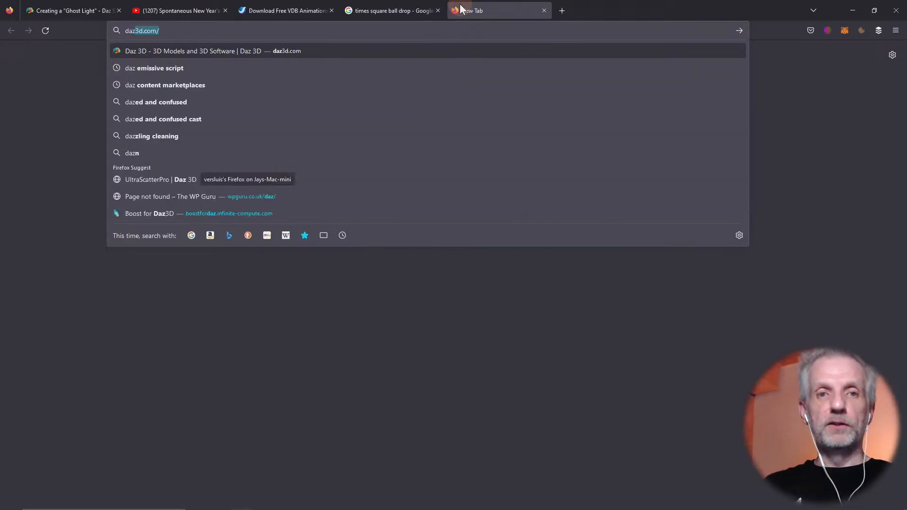
{"action": "key", "text": "Right"}
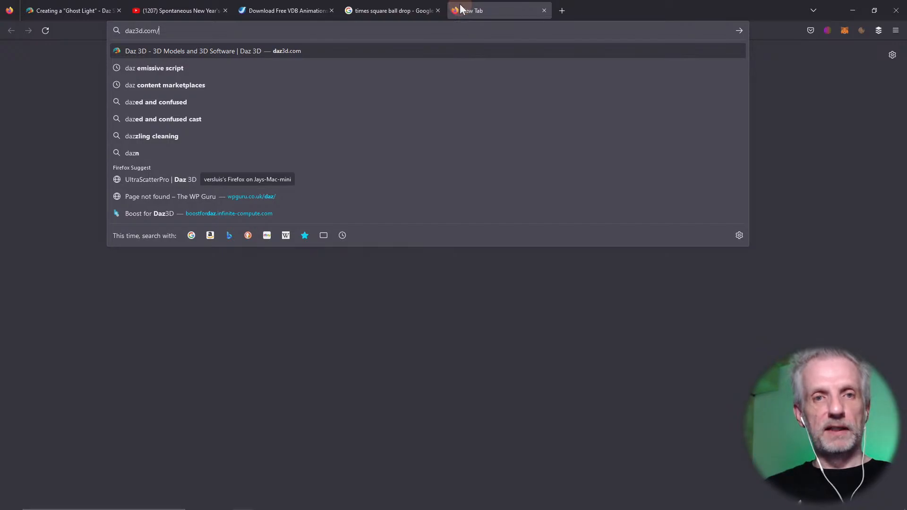
{"action": "type", "text": "daz-studio"}
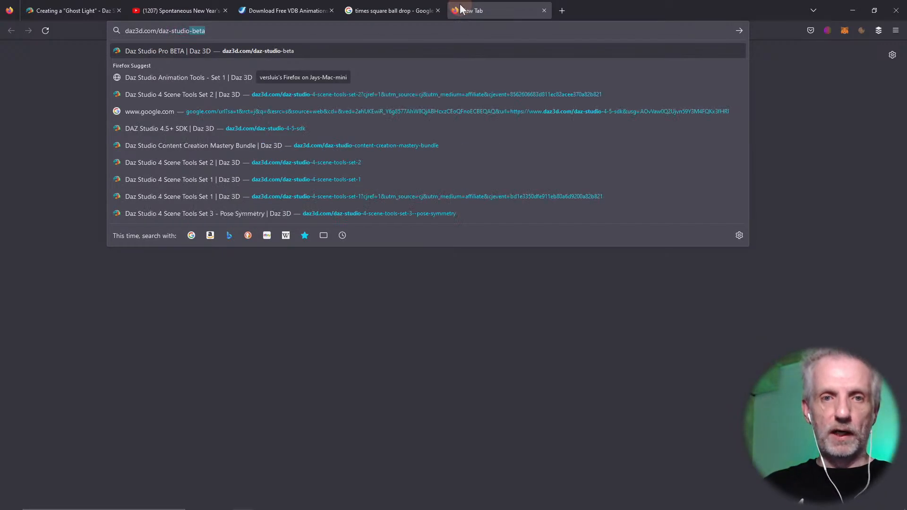
{"action": "key", "text": "Return"}
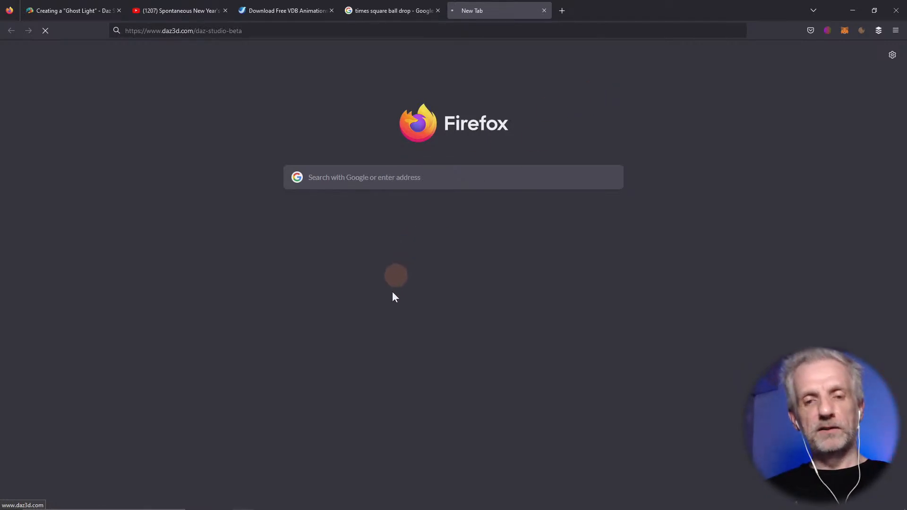
Launch DAZ Install Manager and sign in with the remembered account
{"action": "key", "text": "super"}
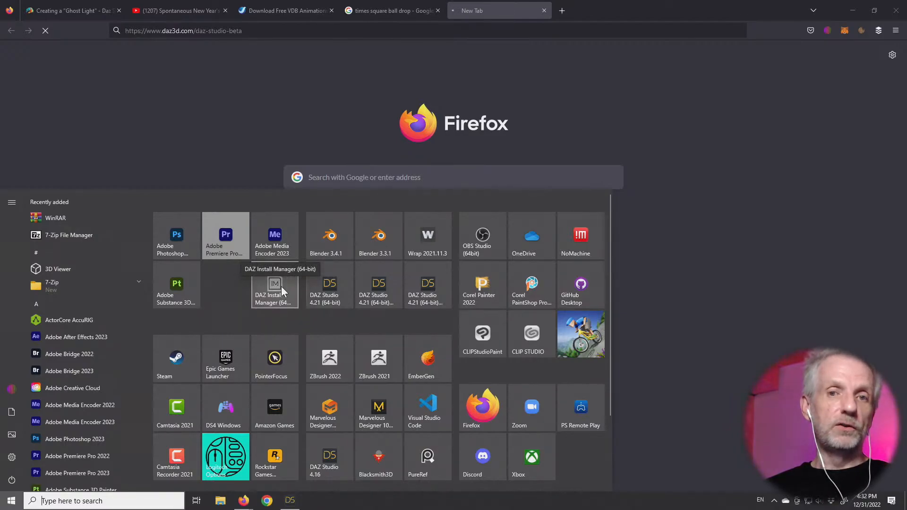
{"action": "left_click", "coordinate": [279, 289]}
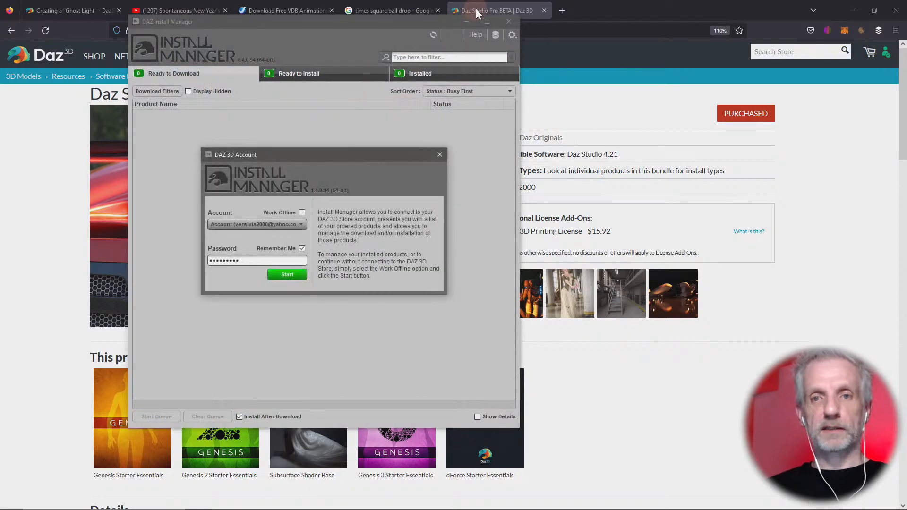
{"action": "left_click", "coordinate": [289, 274]}
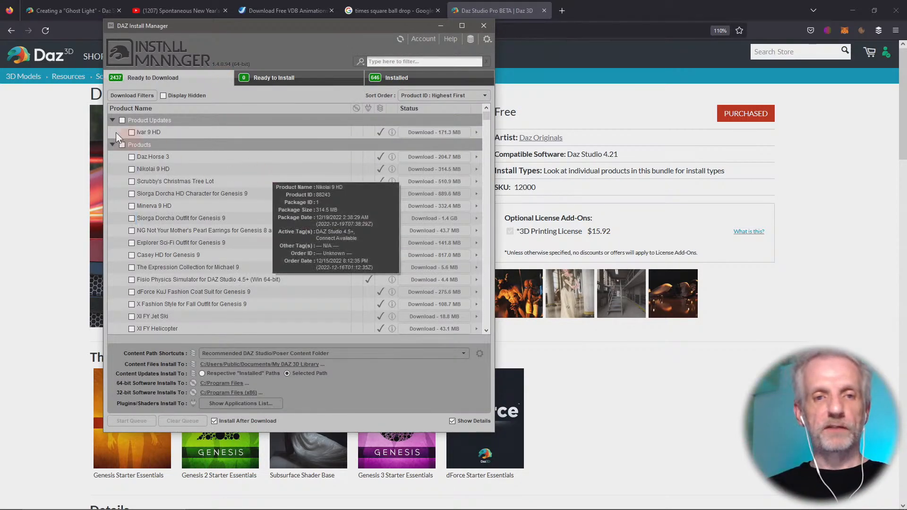
Collapse Product Updates, check the Release Channel Tags in the download filters for Public Build, and leave the settings without applying changes
{"action": "left_click", "coordinate": [113, 120]}
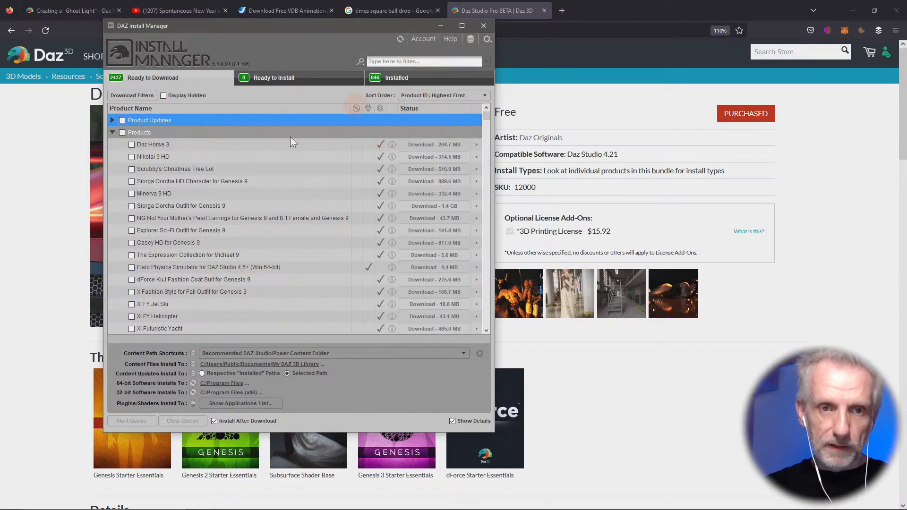
{"action": "left_click", "coordinate": [149, 97]}
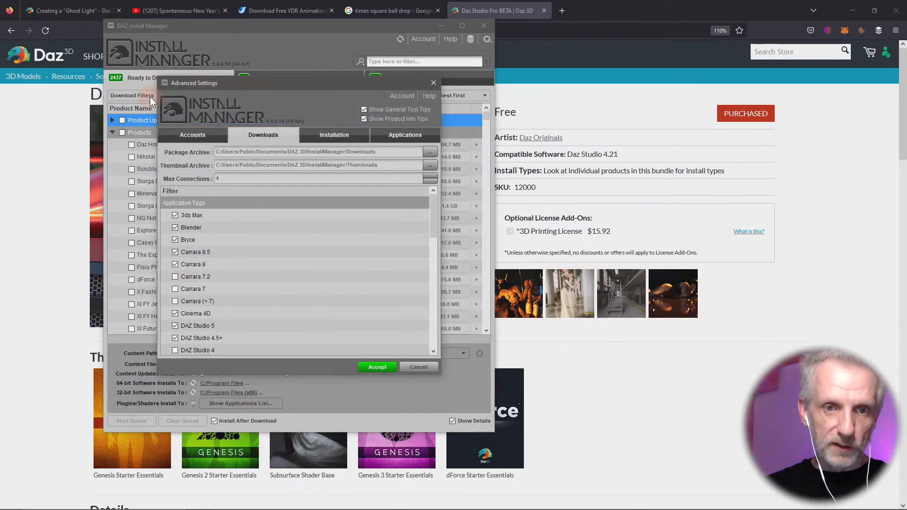
{"action": "scroll", "coordinate": [298, 285], "scroll_direction": "down", "scroll_amount": 15}
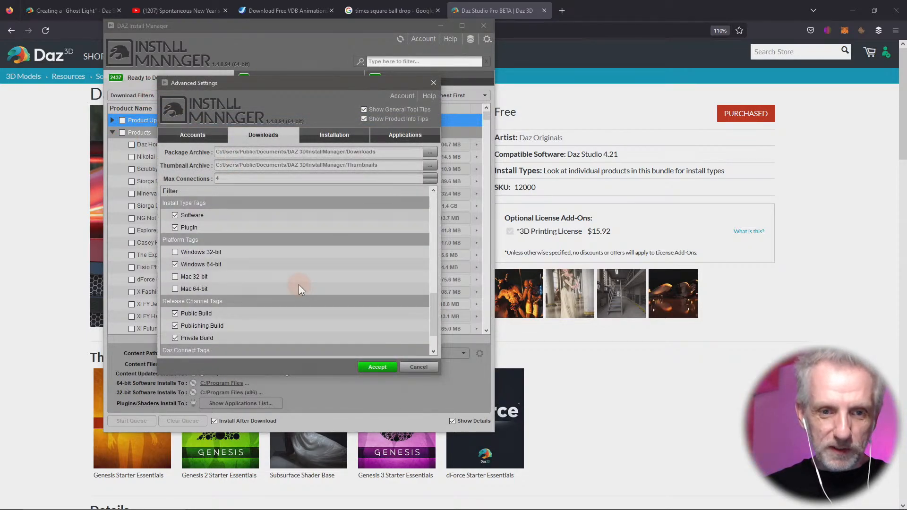
{"action": "scroll", "coordinate": [299, 287], "scroll_direction": "down", "scroll_amount": 3}
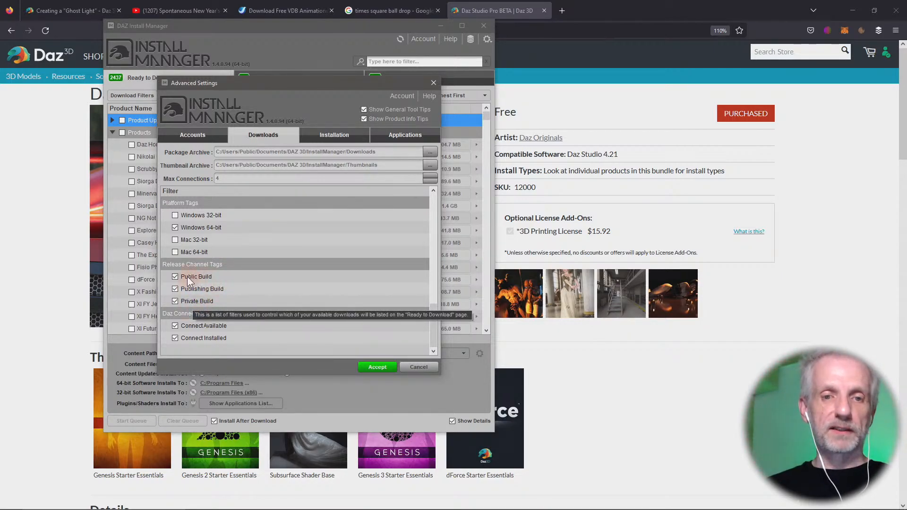
{"action": "left_click", "coordinate": [424, 370]}
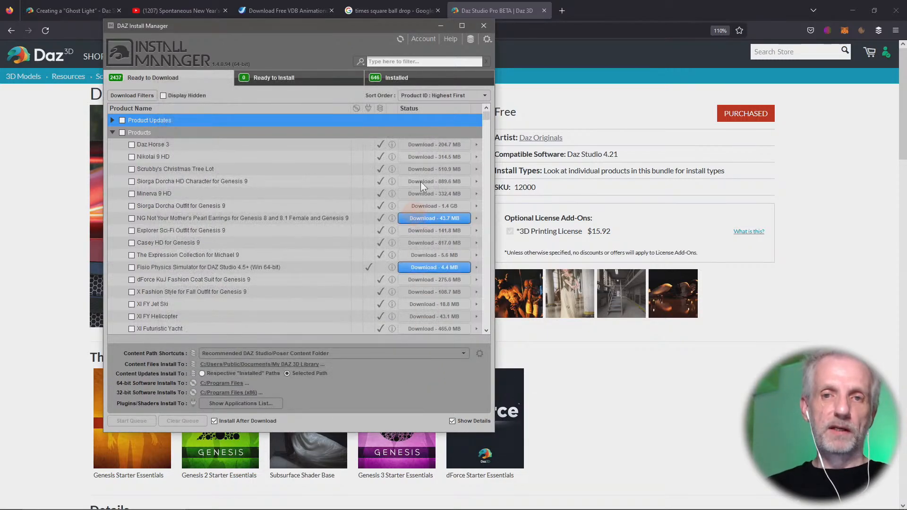
Look through the installed products for the Daz Studio beta builds, filter them by "defau", clear the filter and close Install Manager
{"action": "left_click", "coordinate": [420, 78]}
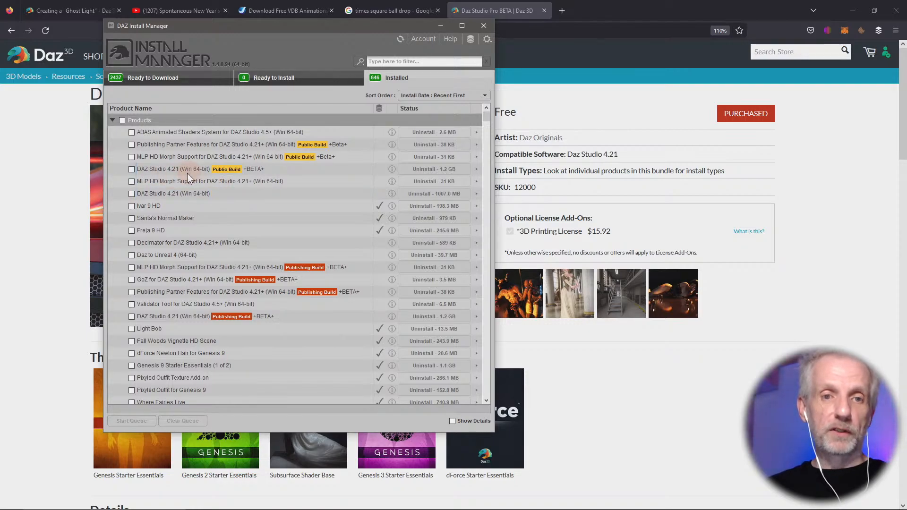
{"action": "scroll", "coordinate": [300, 207], "scroll_direction": "down", "scroll_amount": 20}
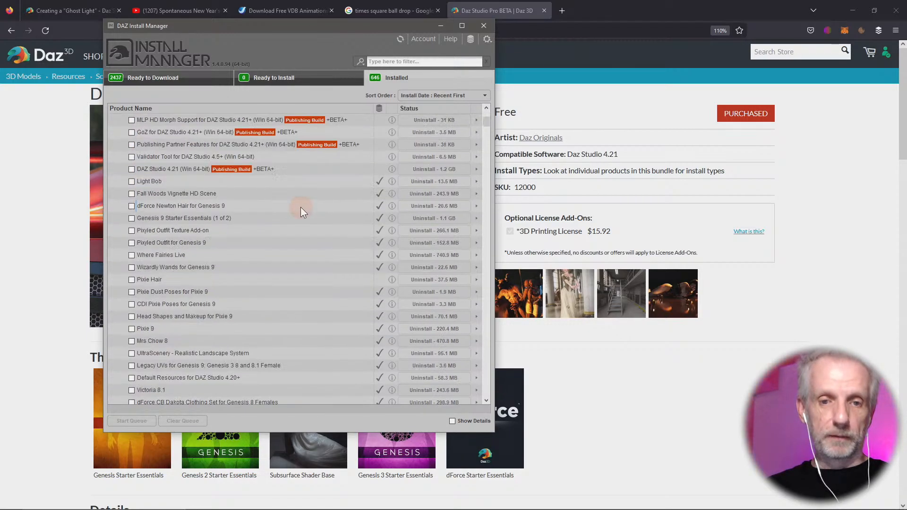
{"action": "left_click", "coordinate": [415, 60]}
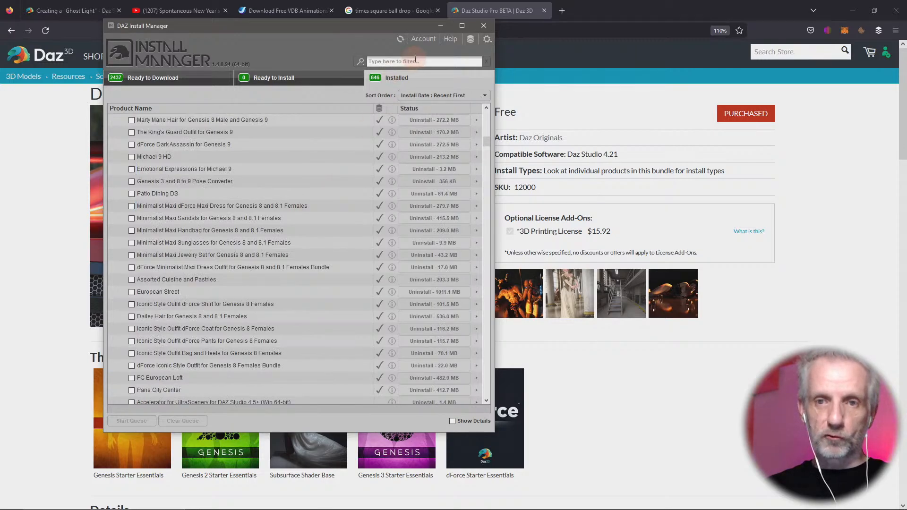
{"action": "type", "text": "defau"}
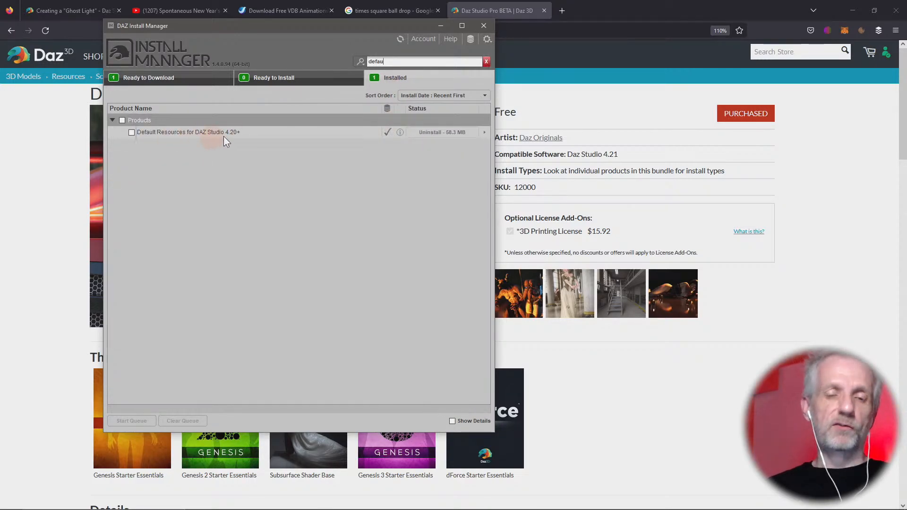
{"action": "left_click", "coordinate": [485, 61]}
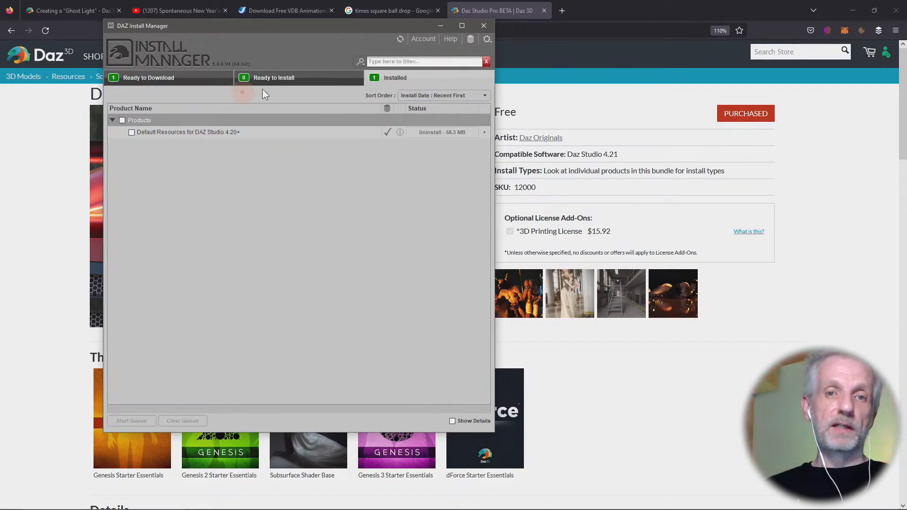
{"action": "left_click", "coordinate": [484, 26]}
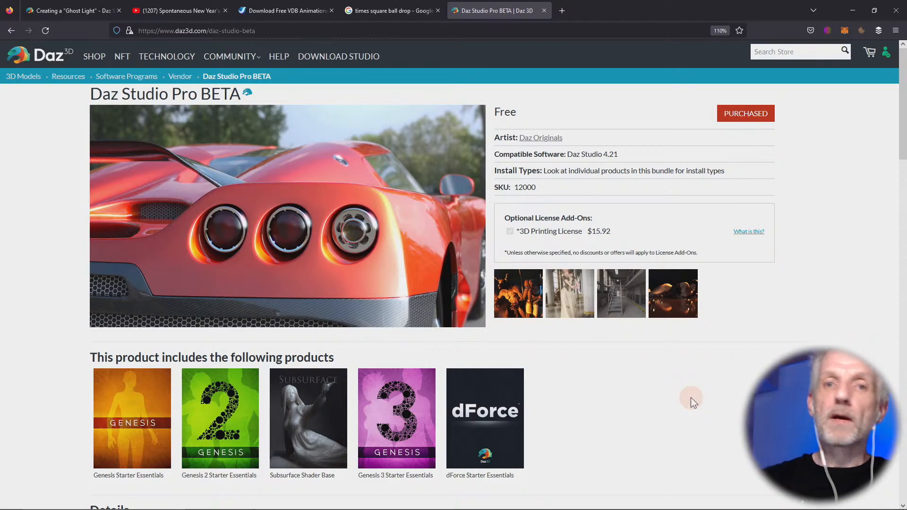
Copy the Daz Studio Pro BETA page's address and post it in the YouTube stream's live chat
{"action": "left_click", "coordinate": [415, 31]}
{"action": "key", "text": "ctrl+c"}
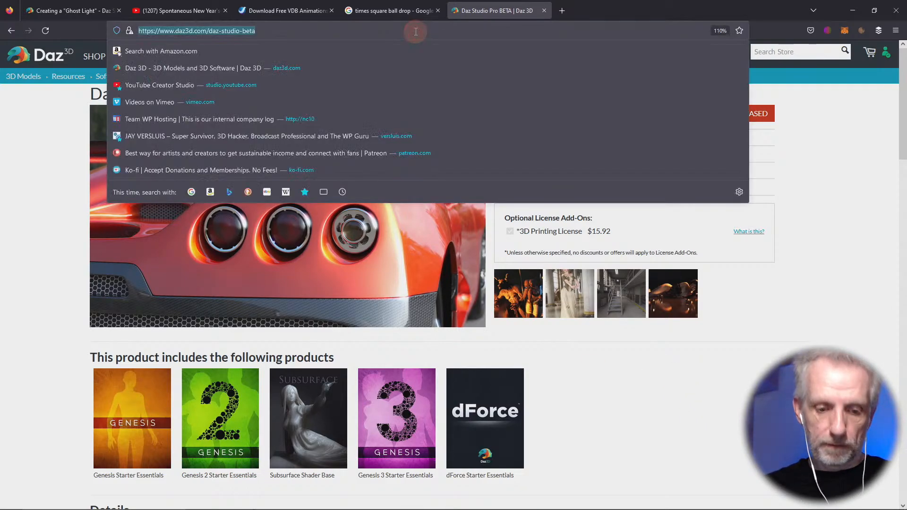
{"action": "left_click", "coordinate": [180, 10]}
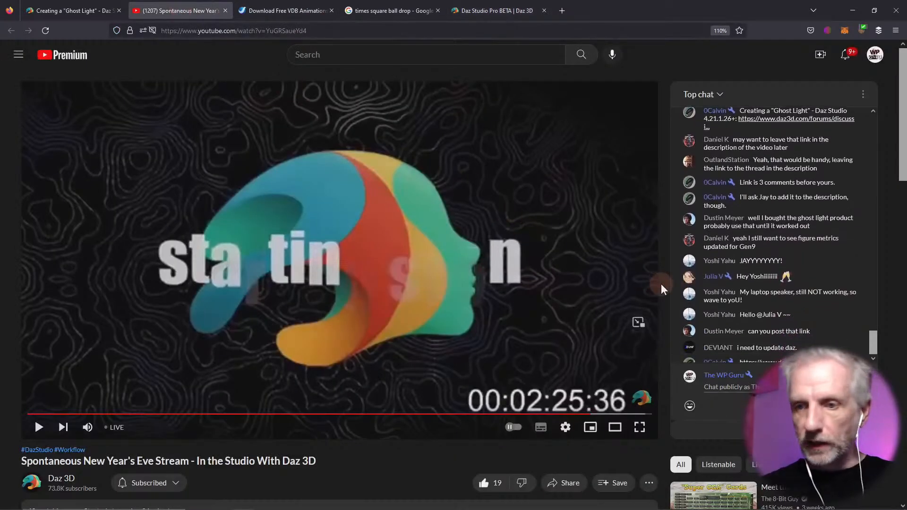
{"action": "left_click", "coordinate": [764, 386]}
{"action": "key", "text": "ctrl+v"}
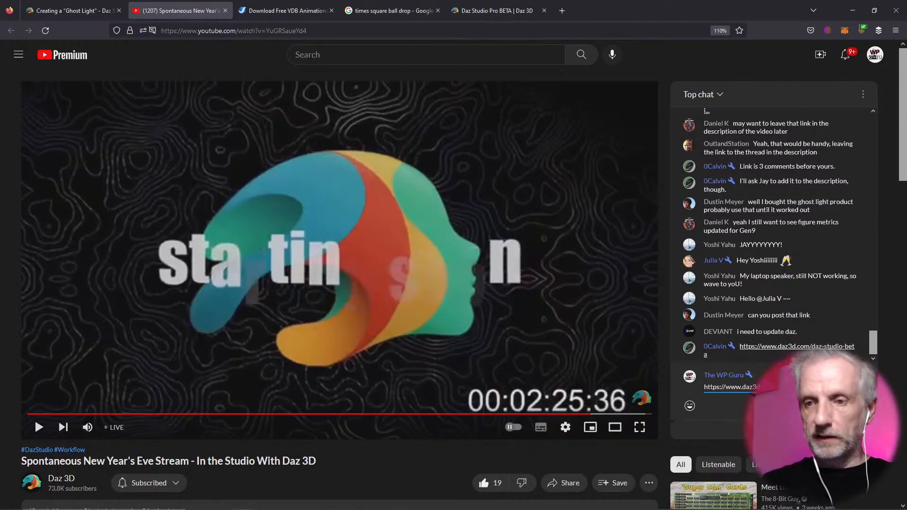
{"action": "key", "text": "Return"}
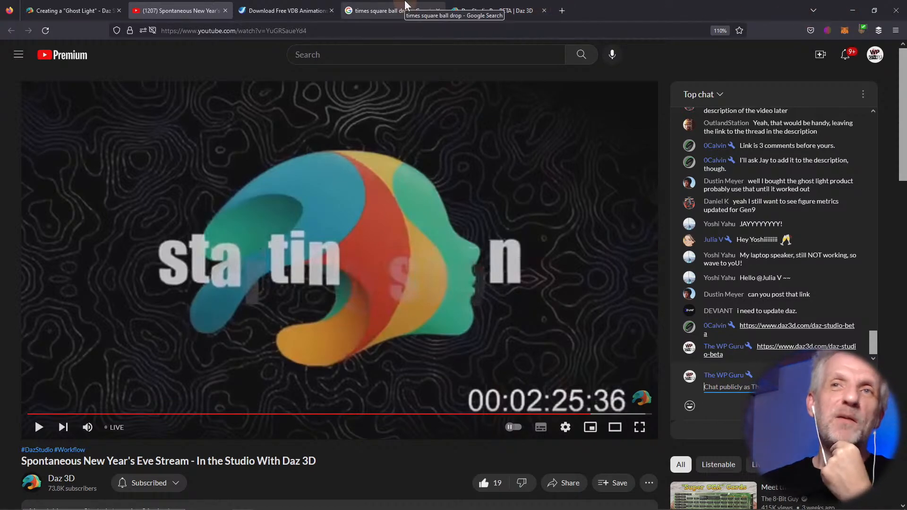
Bring up the Times Square ball drop image results for reference and launch Blender 3.4.1
{"action": "left_click", "coordinate": [405, 5]}
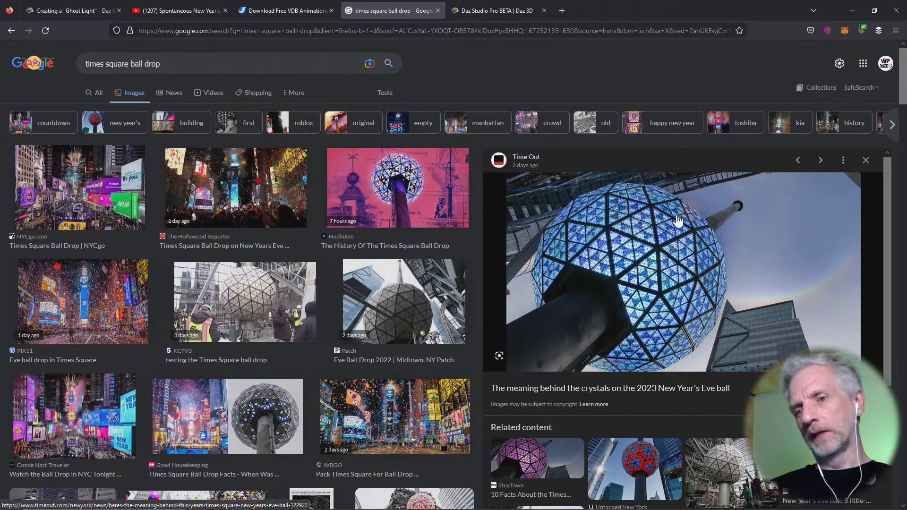
{"action": "key", "text": "super"}
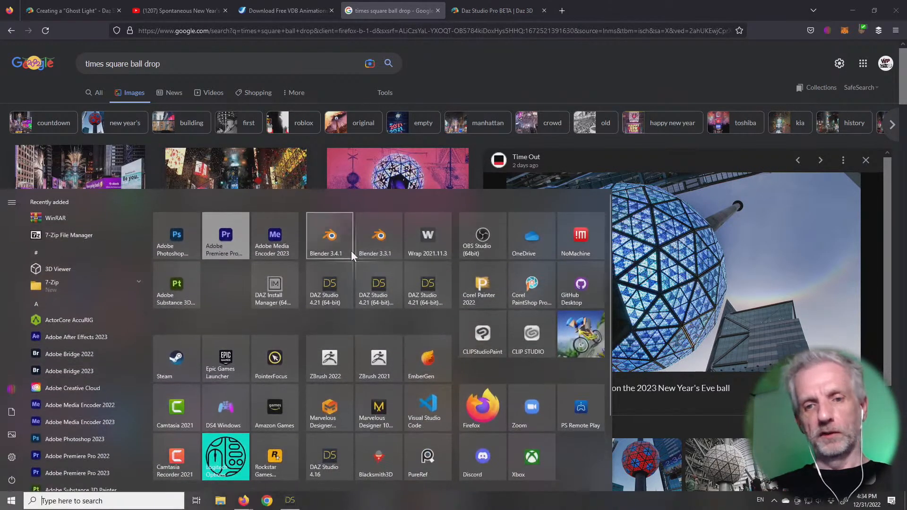
{"action": "left_click", "coordinate": [350, 252]}
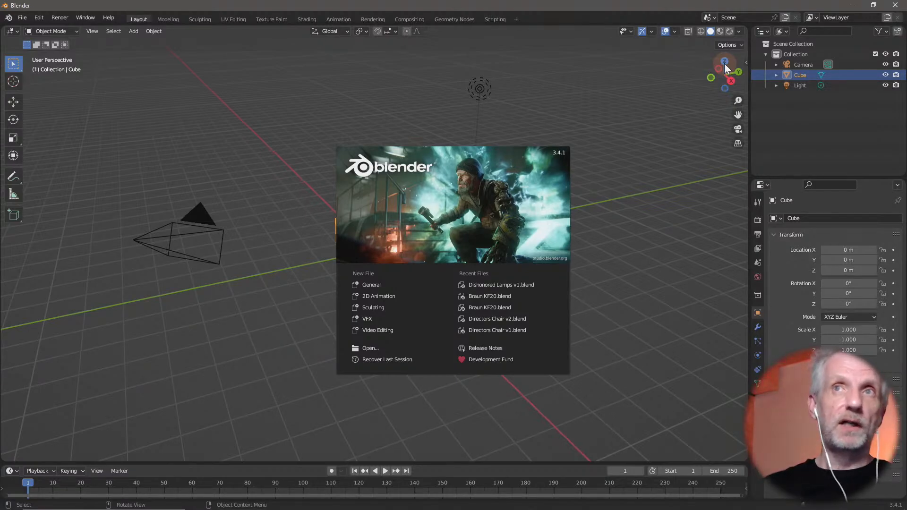
Dismiss the splash screen and delete the default cube from the scene
{"action": "left_click", "coordinate": [488, 245]}
{"action": "key", "text": "x"}
{"action": "left_click", "coordinate": [488, 246]}
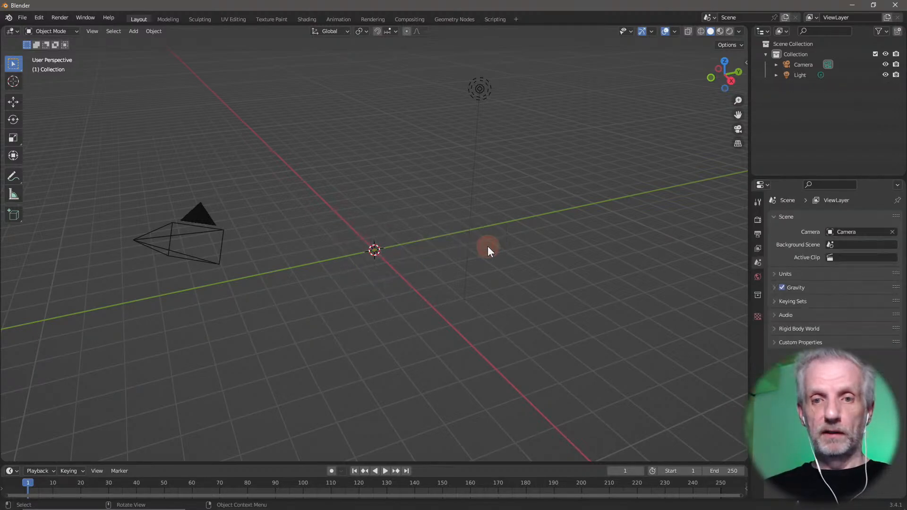
Add an ico sphere mesh at the world origin as the base of the ball
{"action": "mouse_move", "coordinate": [378, 298]}
{"action": "middle_mouse_down"}
{"action": "mouse_move", "coordinate": [401, 314]}
{"action": "mouse_move", "coordinate": [375, 310]}
{"action": "mouse_move", "coordinate": [389, 296]}
{"action": "middle_mouse_up"}
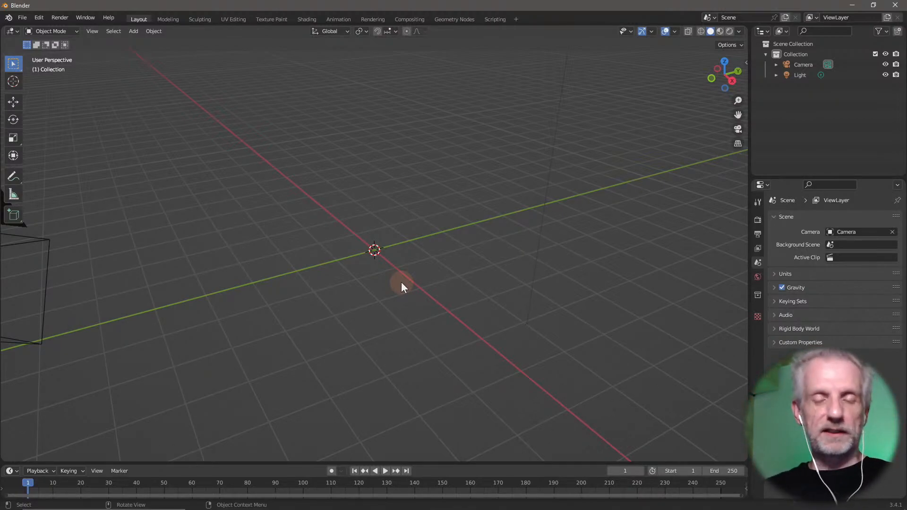
{"action": "key", "text": "shift+a"}
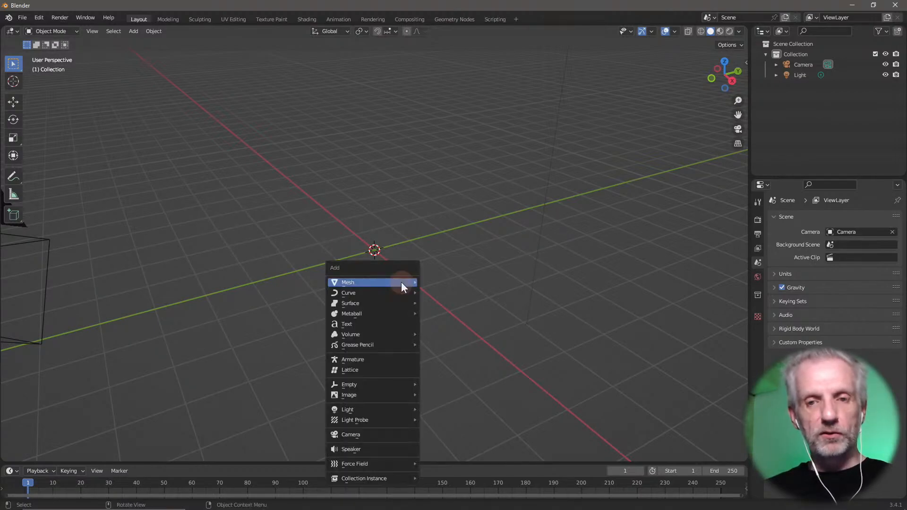
{"action": "mouse_move", "coordinate": [401, 282]}
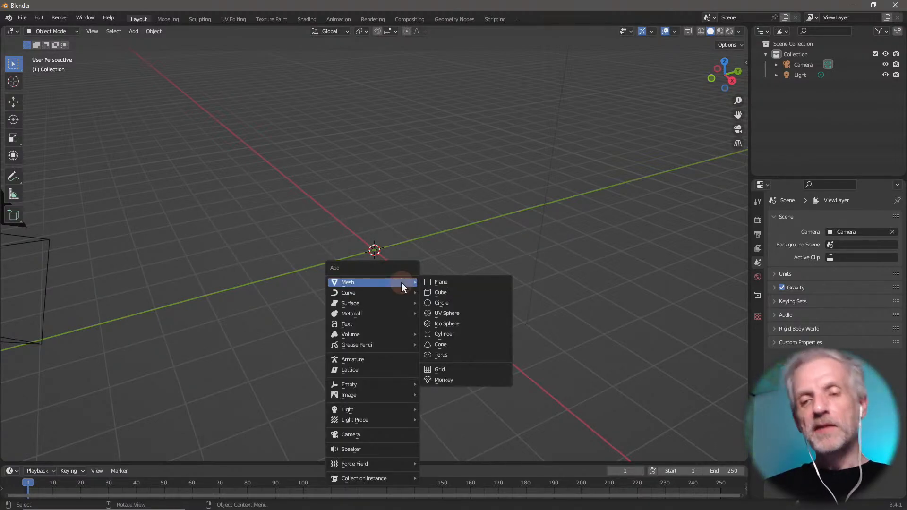
{"action": "left_click", "coordinate": [472, 324]}
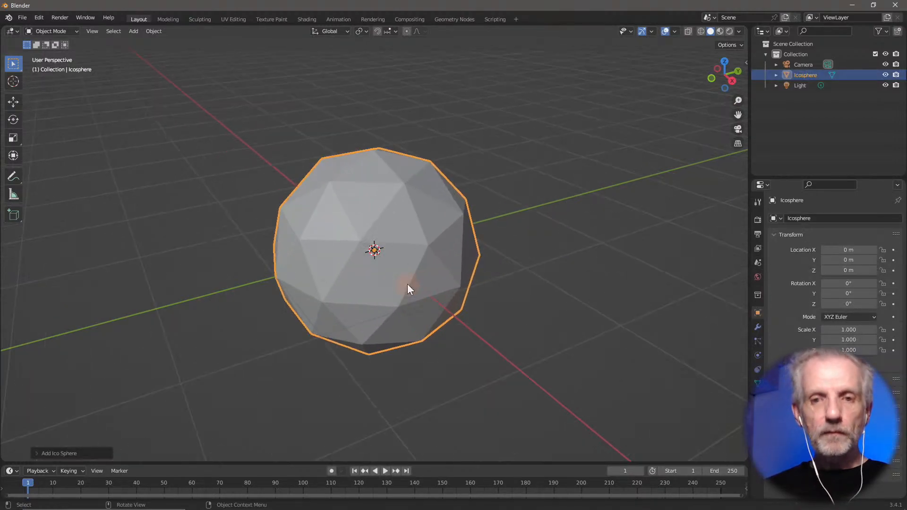
{"action": "middle_click_drag", "start_coordinate": [398, 299], "coordinate": [431, 289]}
Compare the ico sphere with the Times Square ball photo and set its subdivisions to 3
{"action": "key", "text": "alt+Tab"}
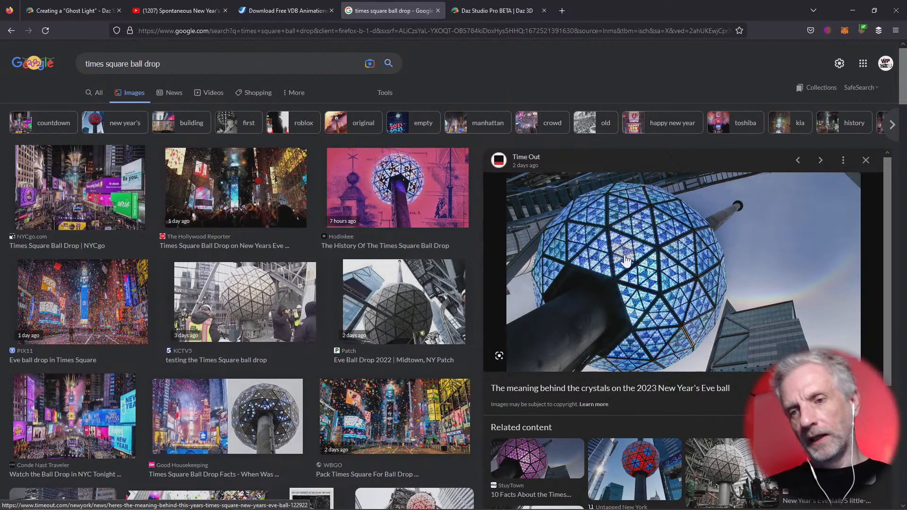
{"action": "key", "text": "alt+Tab"}
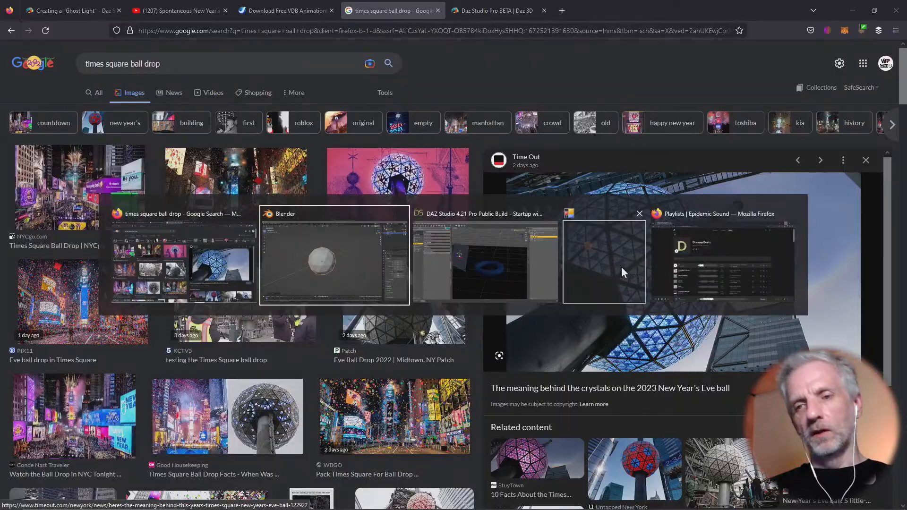
{"action": "left_click", "coordinate": [38, 453]}
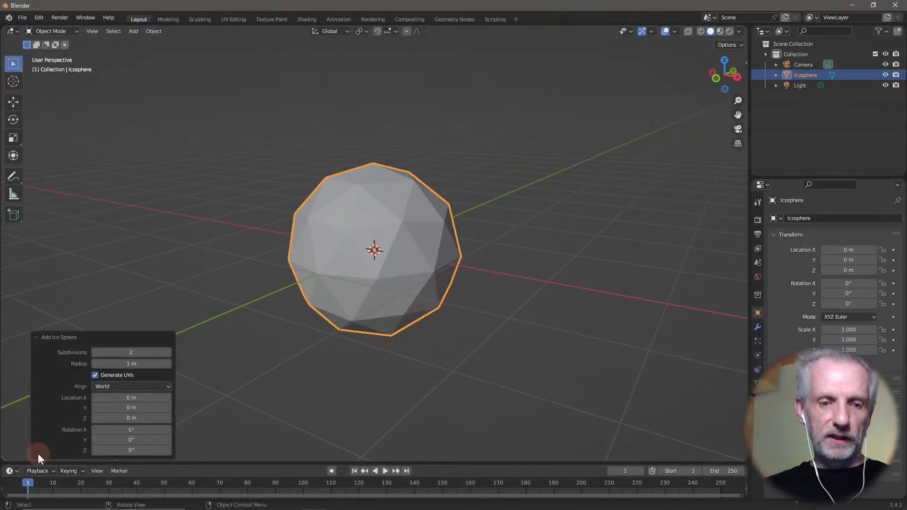
{"action": "left_click", "coordinate": [168, 352]}
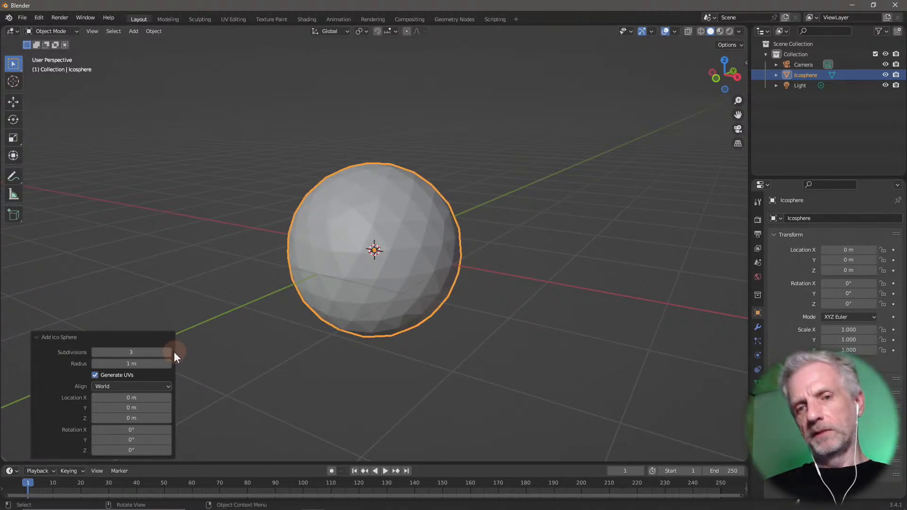
{"action": "key", "text": "alt+Tab"}
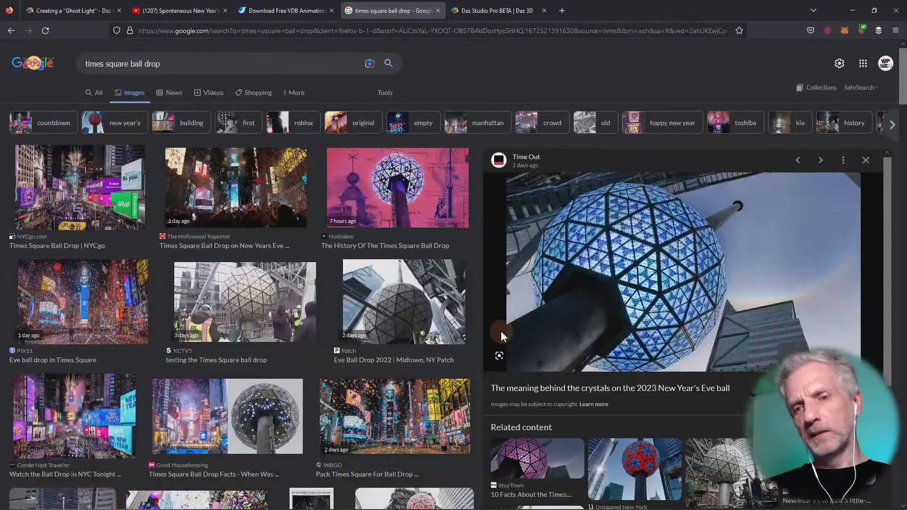
{"action": "key", "text": "alt+Tab"}
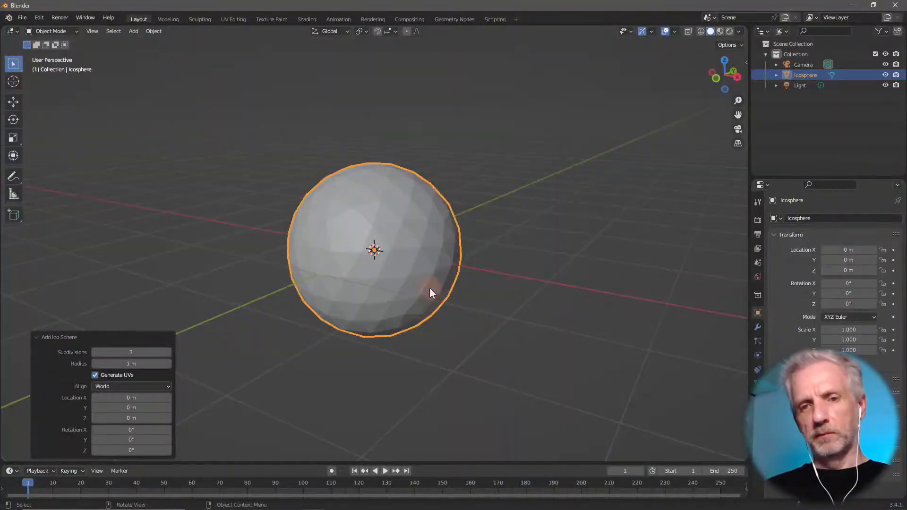
{"action": "scroll", "coordinate": [460, 275], "scroll_direction": "up", "scroll_amount": 5}
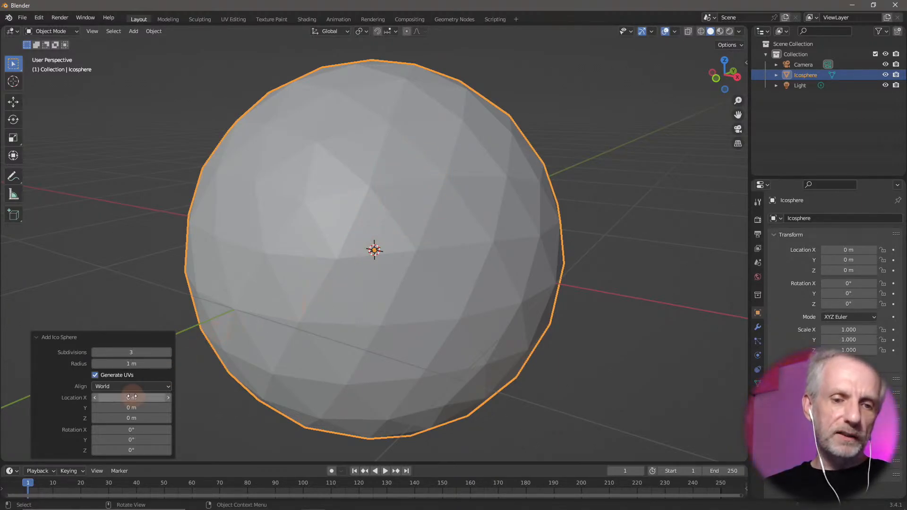
{"action": "scroll", "coordinate": [359, 319], "scroll_direction": "down", "scroll_amount": 3}
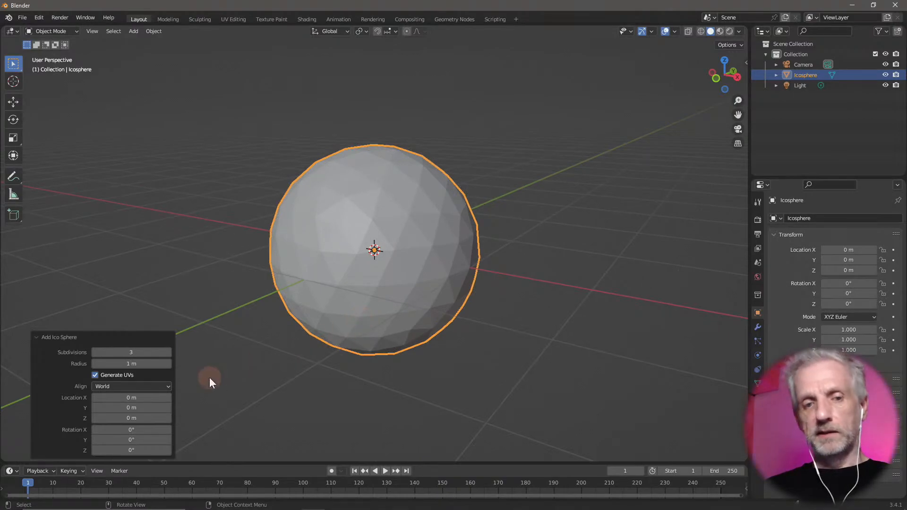
{"action": "left_click", "coordinate": [34, 338]}
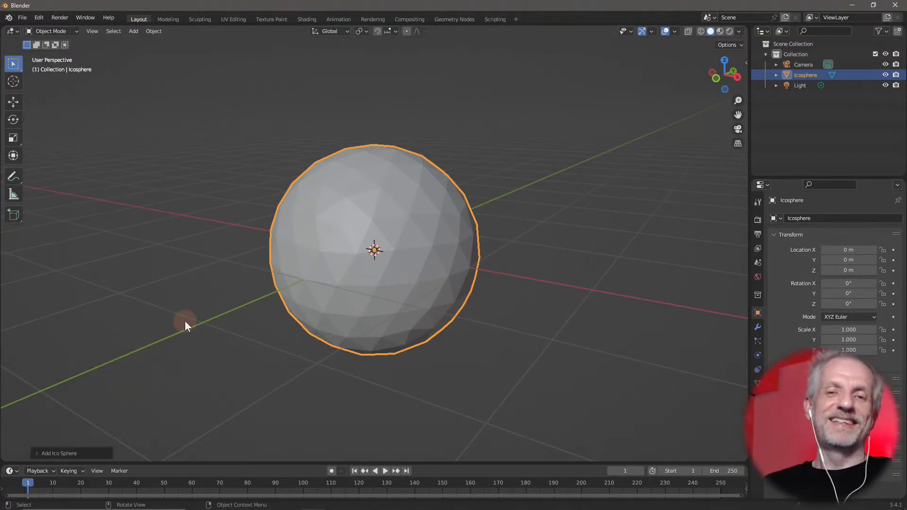
Enter Edit Mode on the icosphere to work on its triangular mesh
{"action": "middle_click_drag", "start_coordinate": [225, 343], "coordinate": [249, 360]}
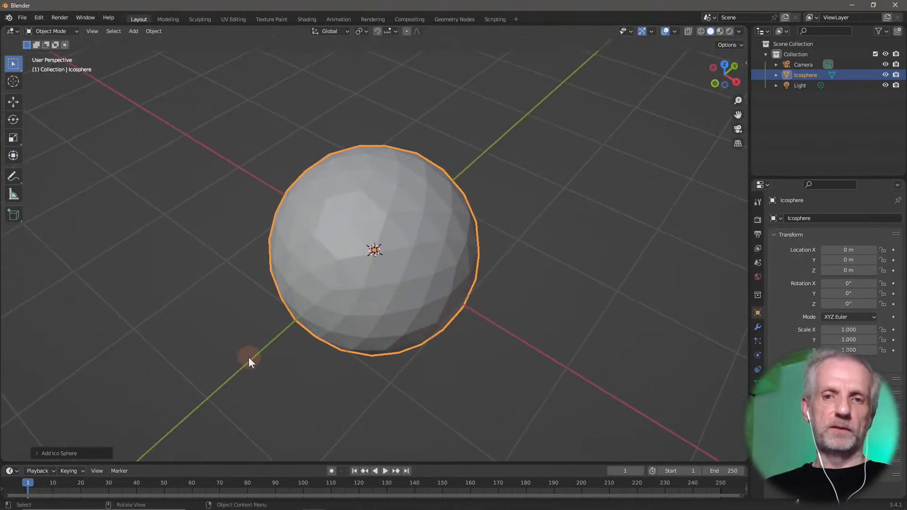
{"action": "key", "text": "Tab"}
{"action": "key", "text": "Tab"}
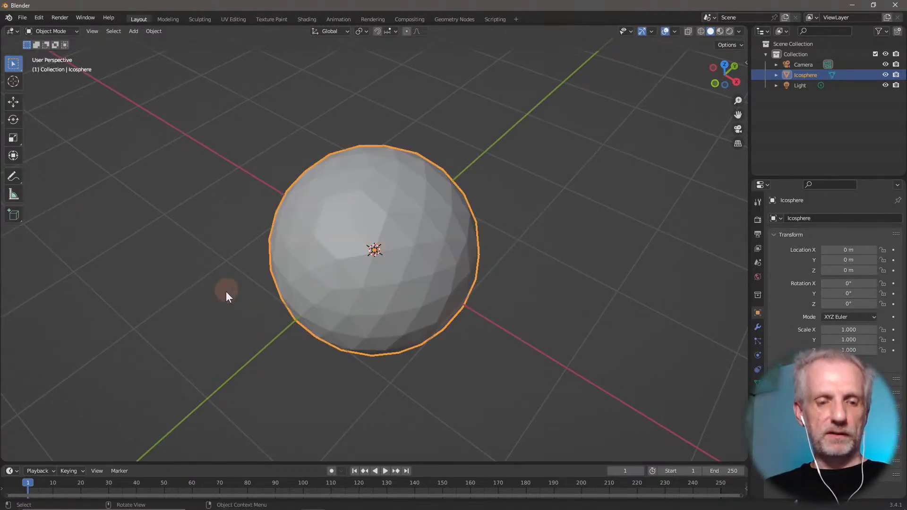
{"action": "key", "text": "Tab"}
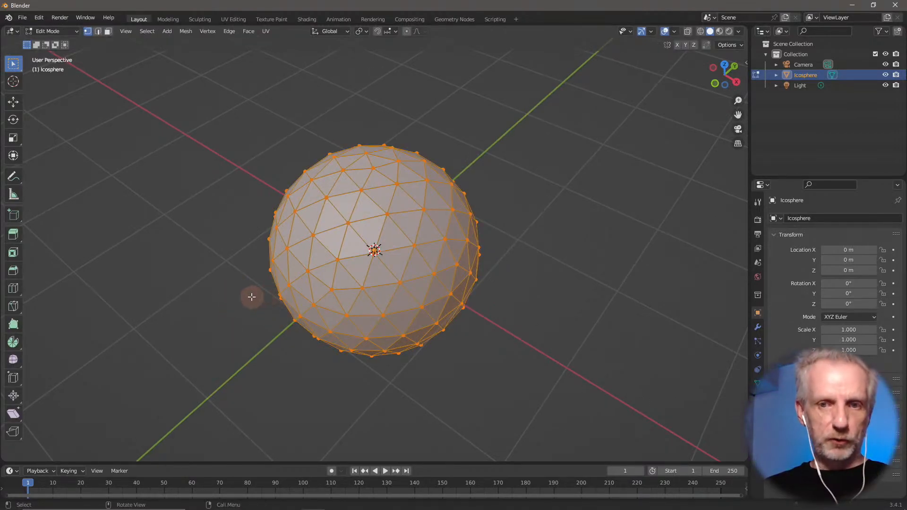
{"action": "middle_click_drag", "start_coordinate": [251, 298], "coordinate": [239, 326]}
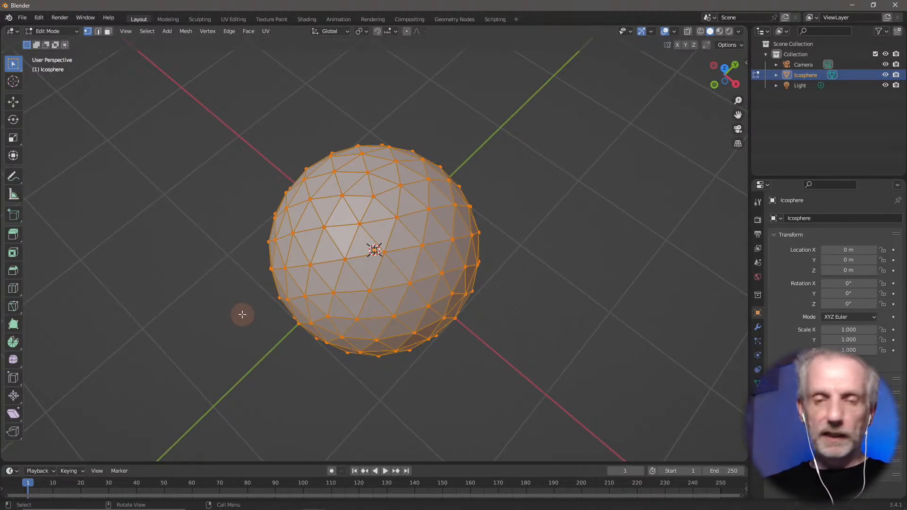
Switch to face selection, clear the current selection, and select the five faces around the icosphere's top pole
{"action": "key", "text": "KP_7"}
{"action": "scroll", "coordinate": [505, 275], "scroll_direction": "up", "scroll_amount": 4}
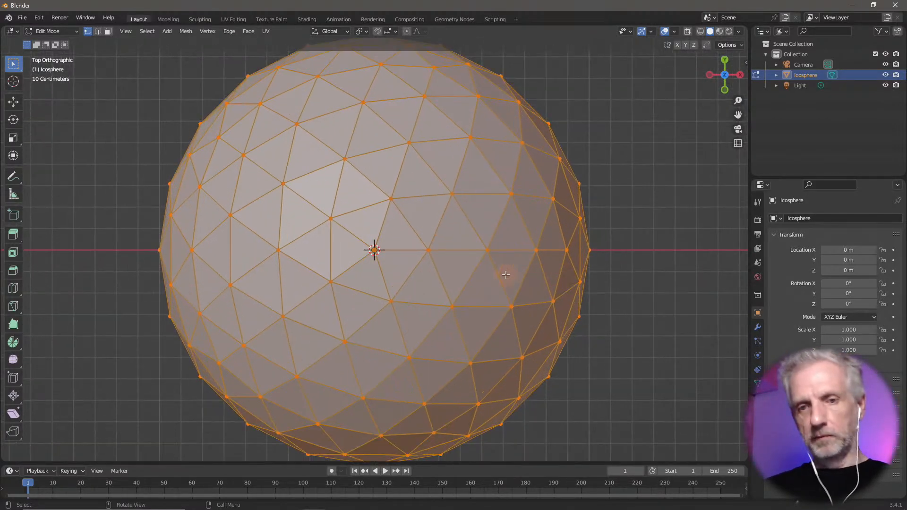
{"action": "scroll", "coordinate": [505, 274], "scroll_direction": "down", "scroll_amount": 2}
{"action": "key", "text": "3"}
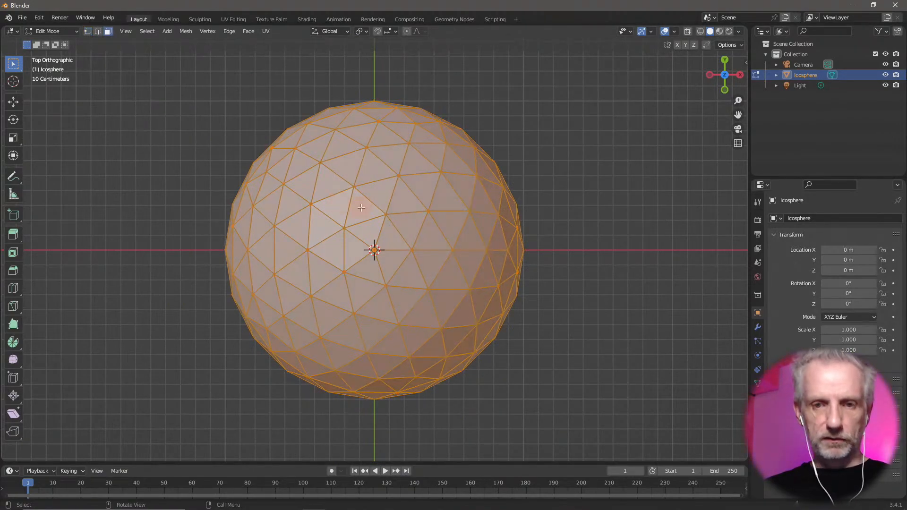
{"action": "key", "text": "alt+a"}
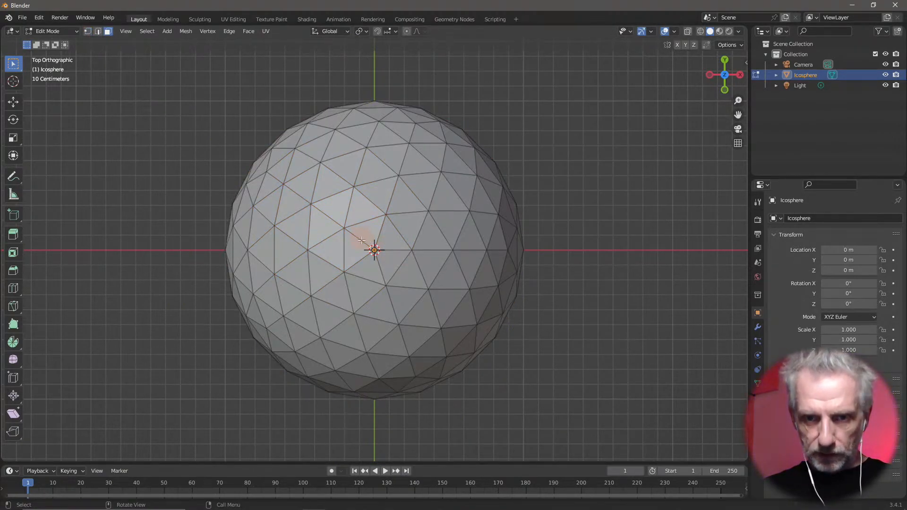
{"action": "left_click_drag", "start_coordinate": [361, 235], "coordinate": [389, 261]}
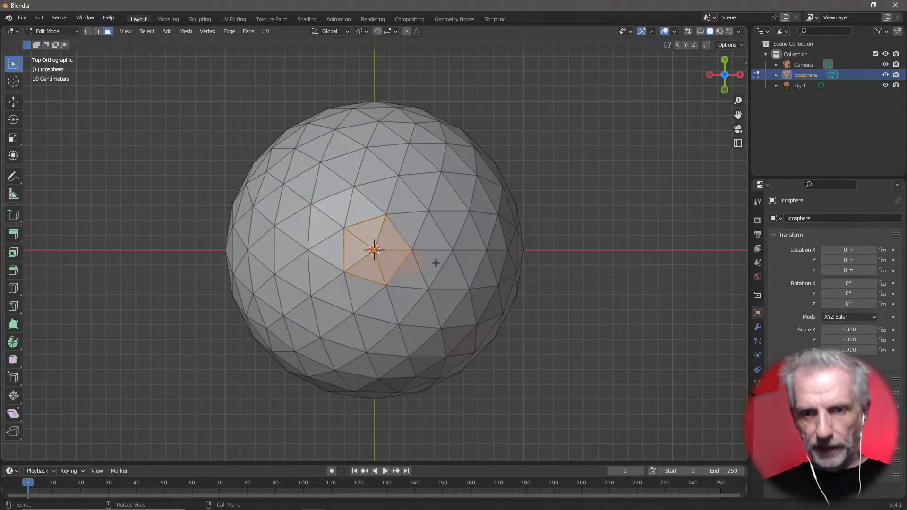
{"action": "key", "text": "x"}
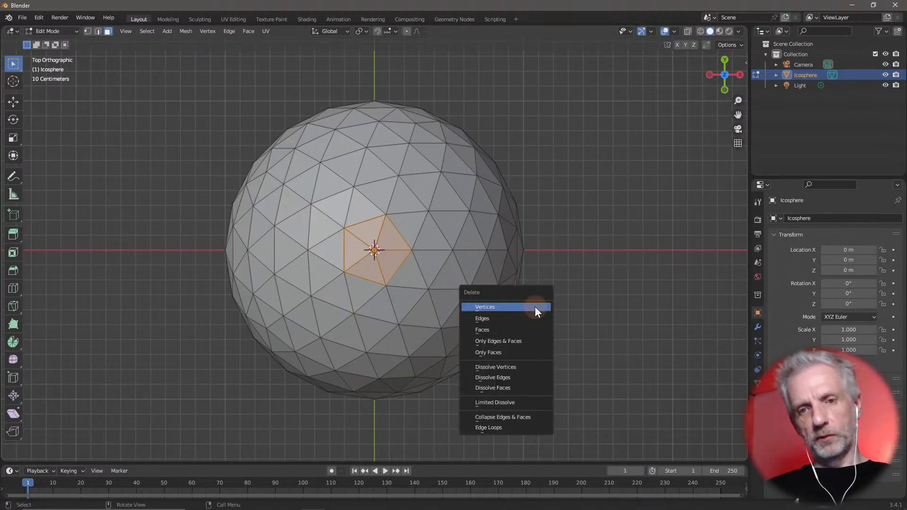
{"action": "left_click", "coordinate": [535, 306]}
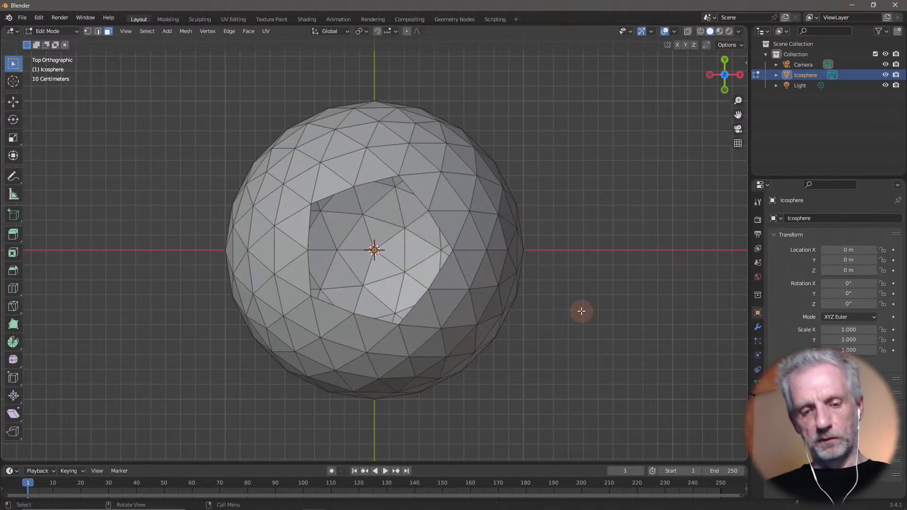
{"action": "key", "text": "ctrl+z"}
Delete the five selected faces at the icosphere's top pole and the matching faces at its bottom pole
{"action": "key", "text": "x"}
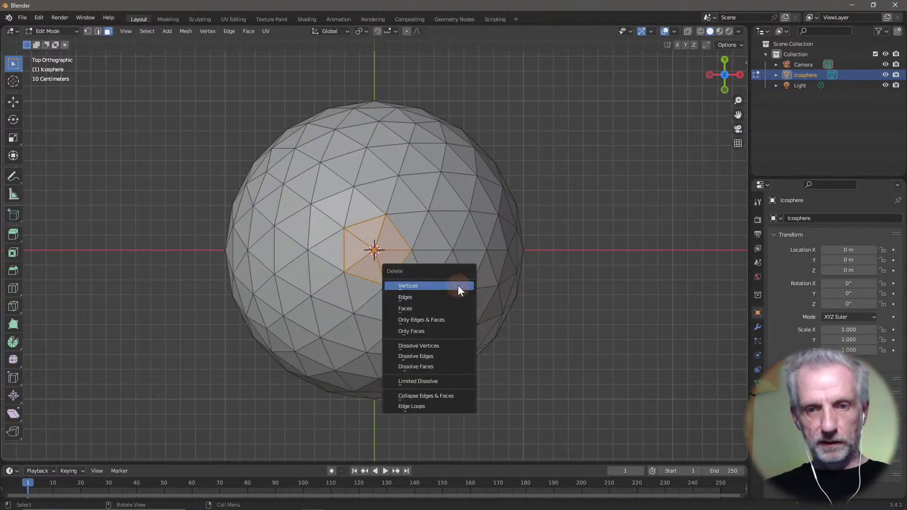
{"action": "left_click", "coordinate": [446, 308]}
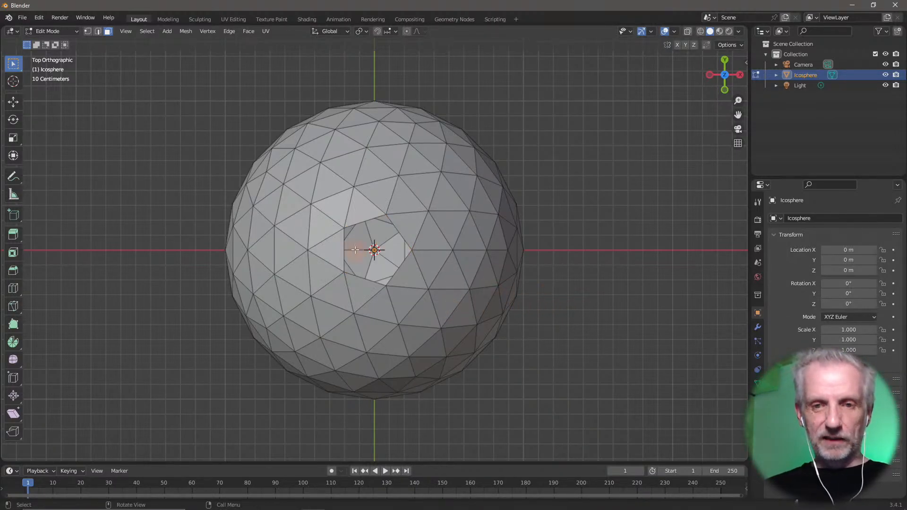
{"action": "left_click_drag", "start_coordinate": [359, 235], "coordinate": [395, 262]}
{"action": "key", "text": "x"}
{"action": "left_click", "coordinate": [424, 265]}
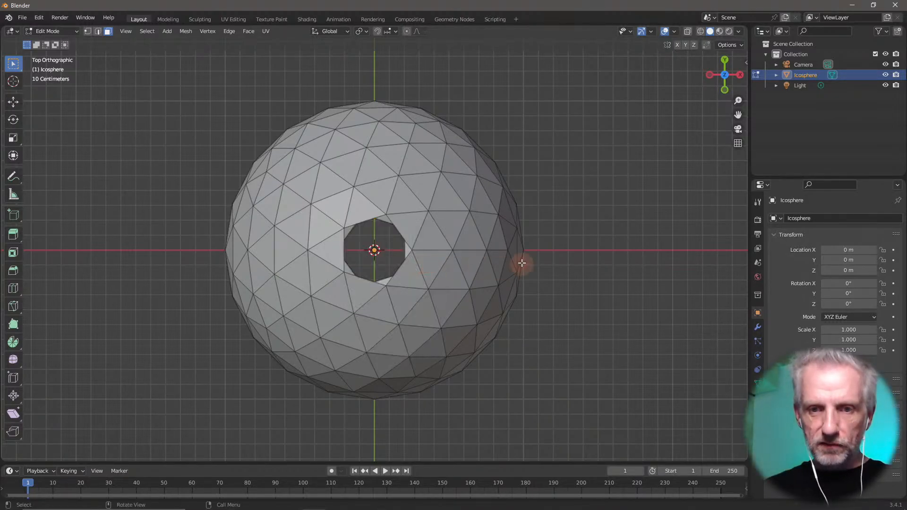
Compare the icosphere's pole openings with the pole mounting in the Times Square ball photo and inspect them from above
{"action": "middle_click_drag", "start_coordinate": [521, 263], "coordinate": [512, 222]}
{"action": "key", "text": "alt+Tab"}
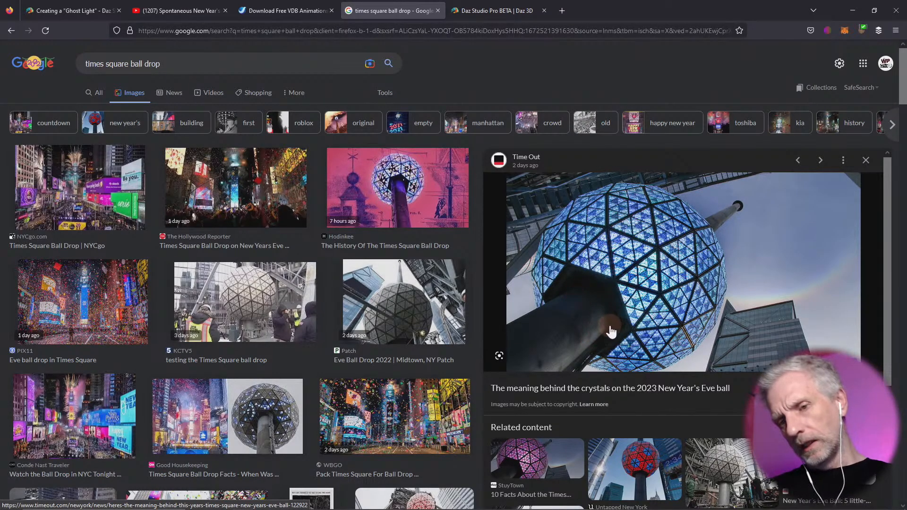
{"action": "key", "text": "alt+Tab"}
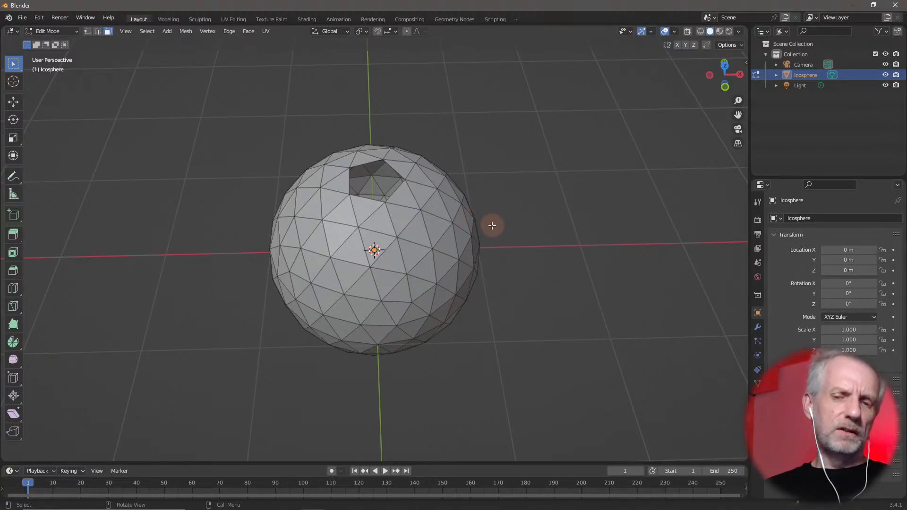
{"action": "middle_click_drag", "start_coordinate": [492, 225], "coordinate": [491, 271]}
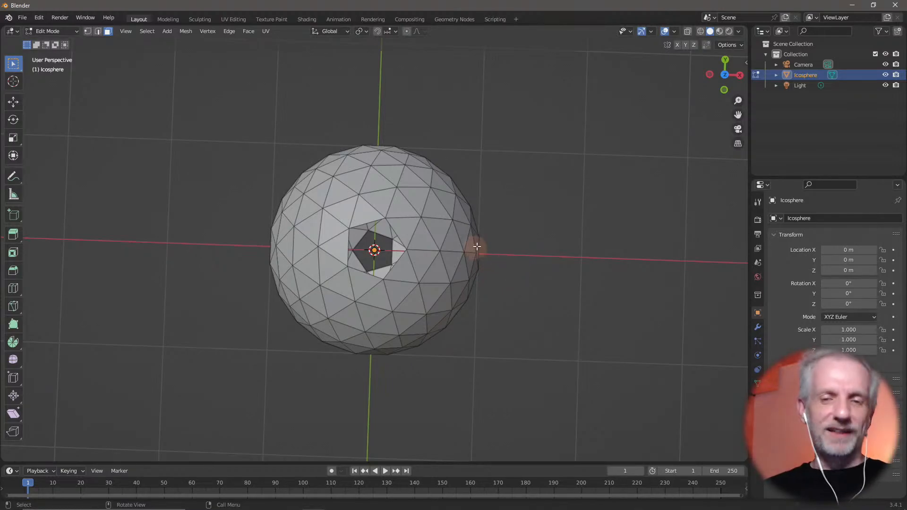
{"action": "middle_click_drag", "start_coordinate": [474, 249], "coordinate": [465, 217]}
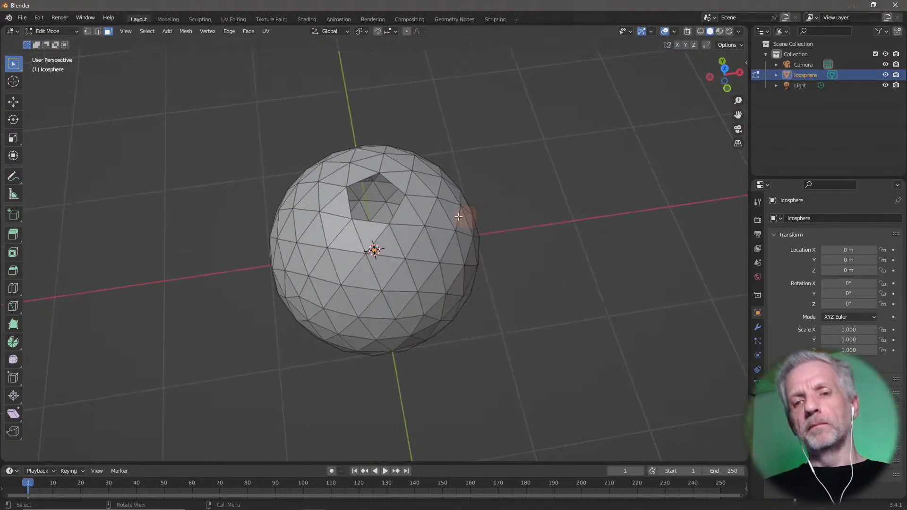
{"action": "middle_click_drag", "start_coordinate": [385, 214], "coordinate": [409, 239]}
{"action": "key", "text": "KP_7"}
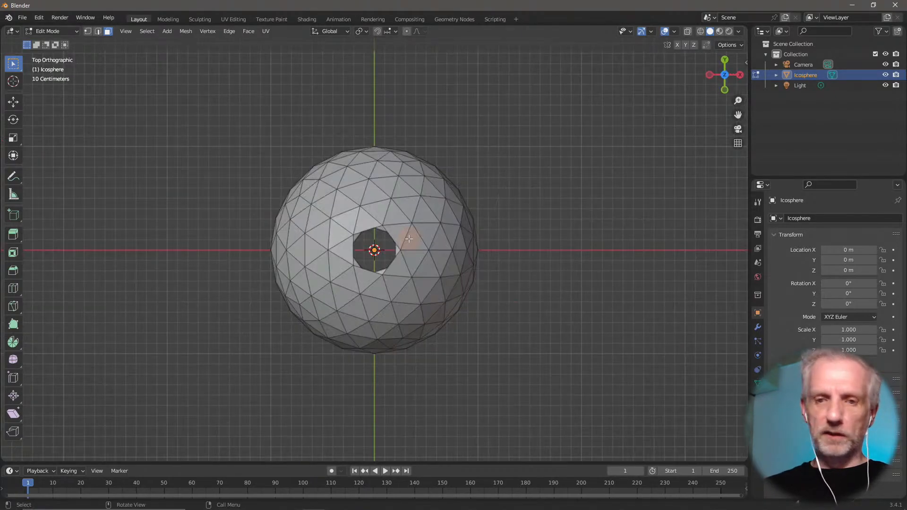
Switch to edge selection and select the pentagonal edge loop around the icosphere's top pole opening
{"action": "scroll", "coordinate": [418, 263], "scroll_direction": "up", "scroll_amount": 5}
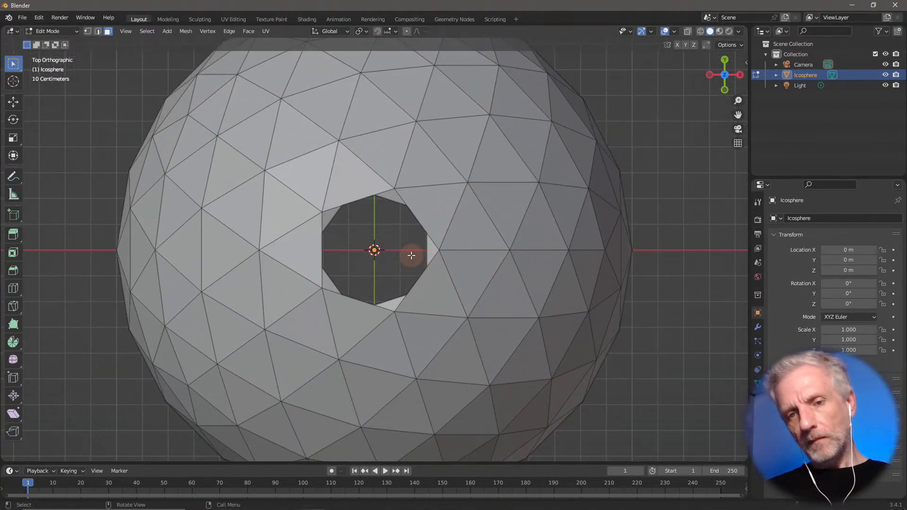
{"action": "middle_click_drag", "start_coordinate": [411, 255], "coordinate": [414, 255]}
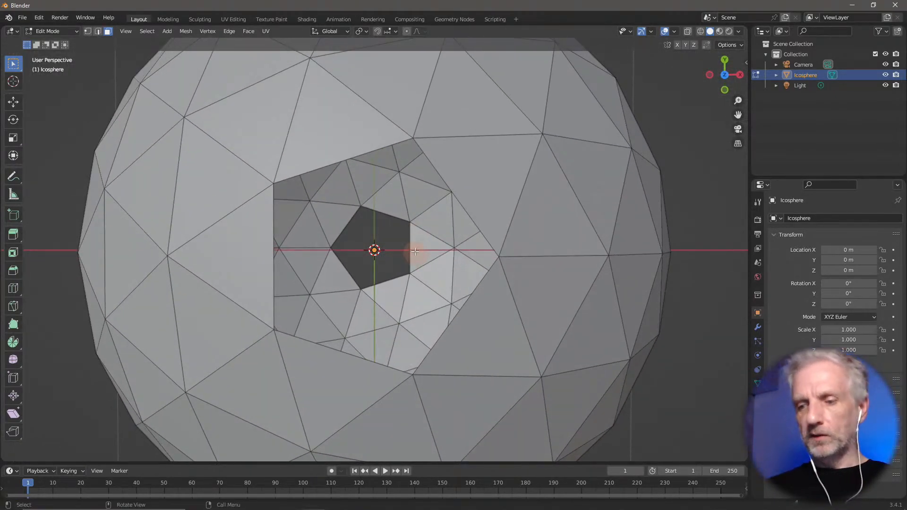
{"action": "key", "text": "KP_7"}
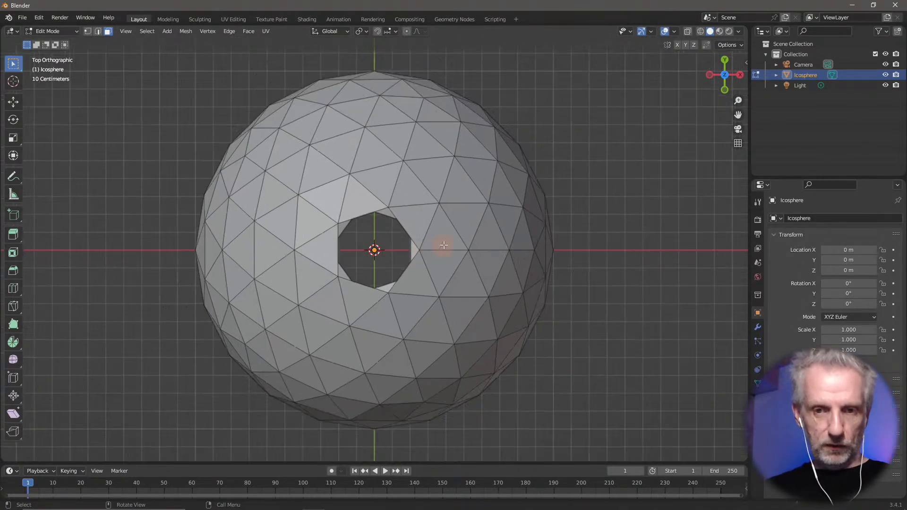
{"action": "scroll", "coordinate": [443, 244], "scroll_direction": "down", "scroll_amount": 1}
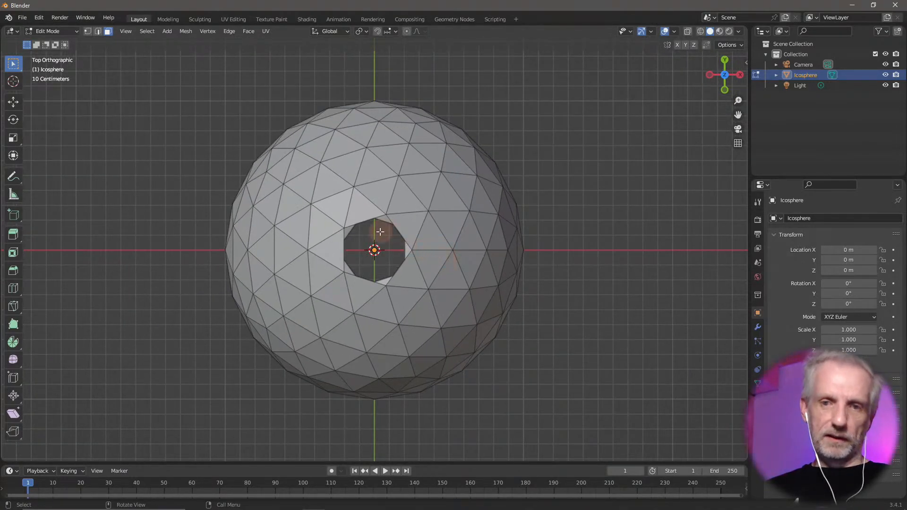
{"action": "key", "text": "2"}
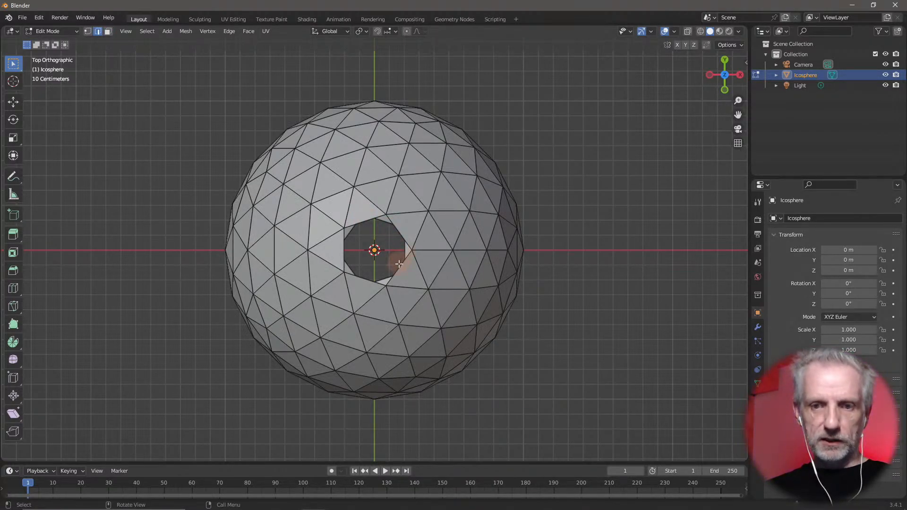
{"action": "left_click", "coordinate": [402, 255], "text": "alt"}
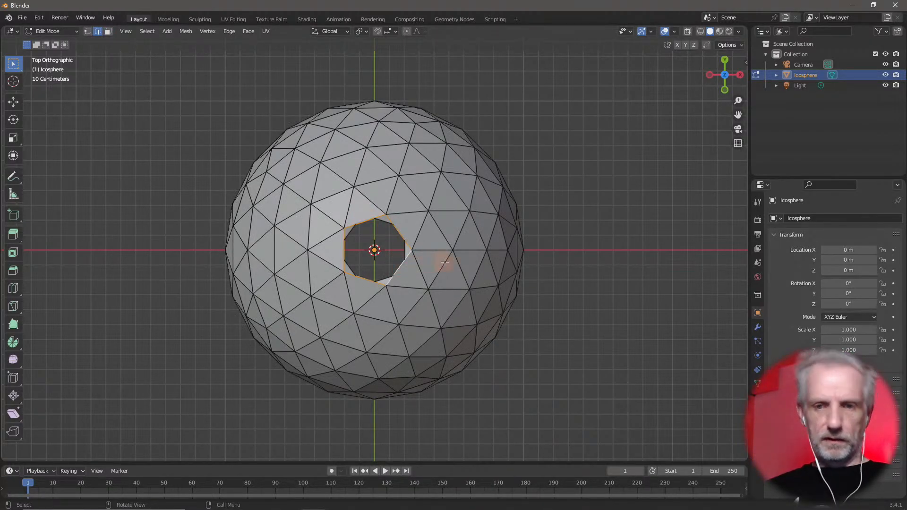
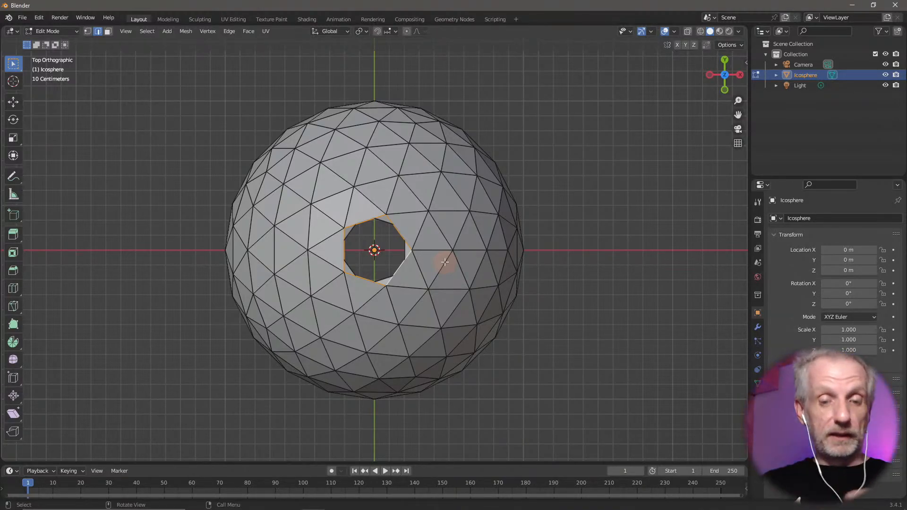
Try to rotate the top opening's edge loop by 72° about the Z axis
{"action": "type", "text": "r"}
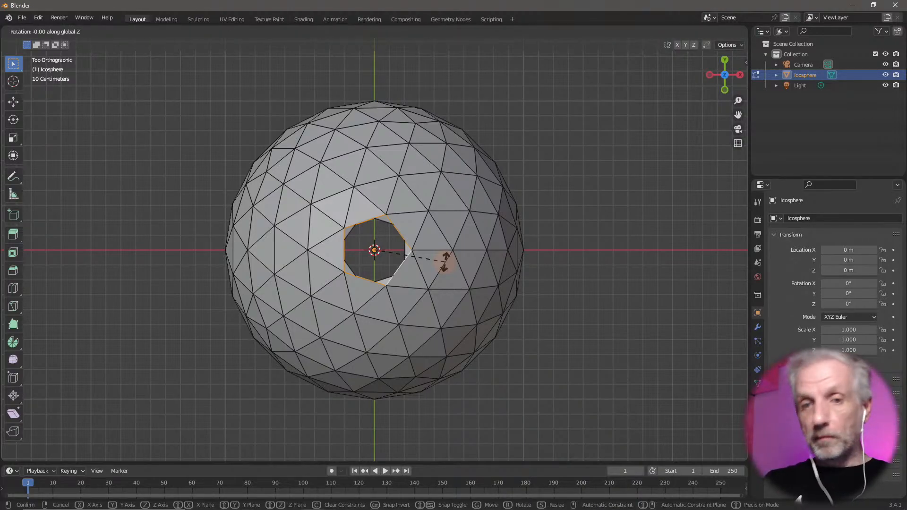
{"action": "type", "text": "72"}
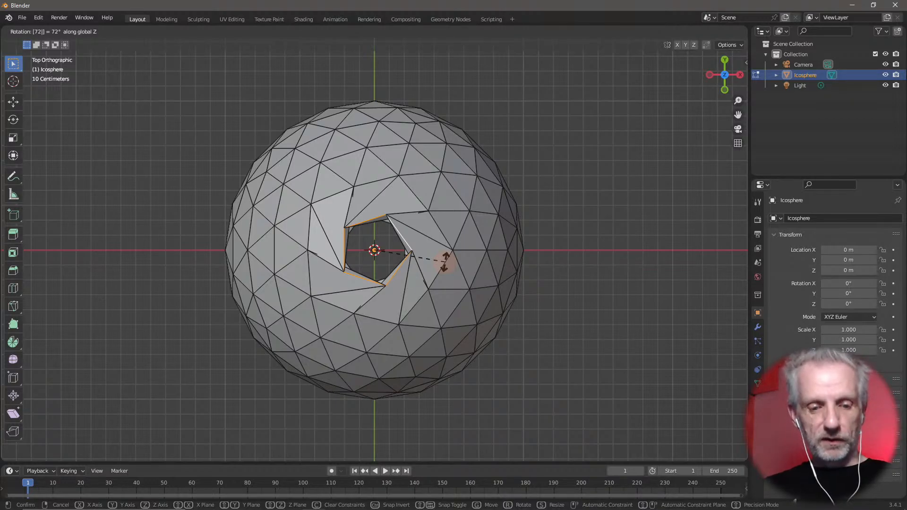
{"action": "key", "text": "Return"}
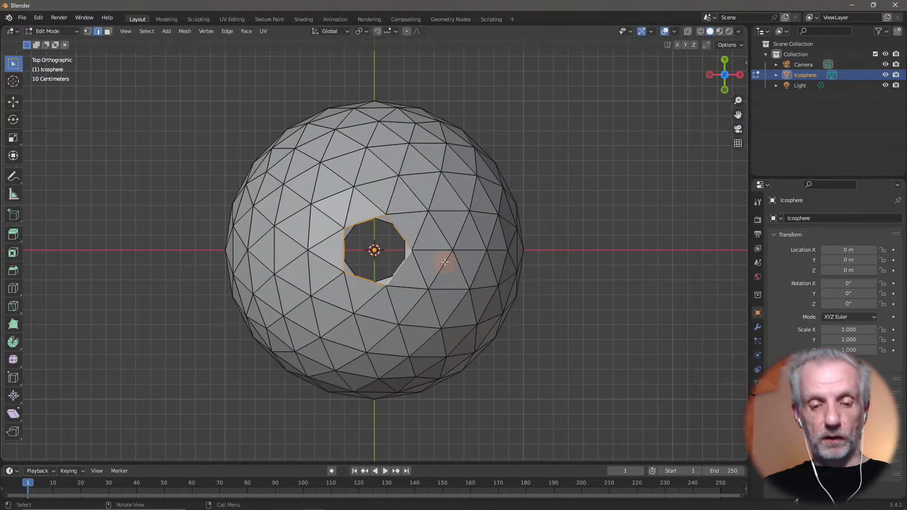
Rotate the top opening's edge loop about the Z axis to align its pentagon with the bottom opening
{"action": "key", "text": "r"}
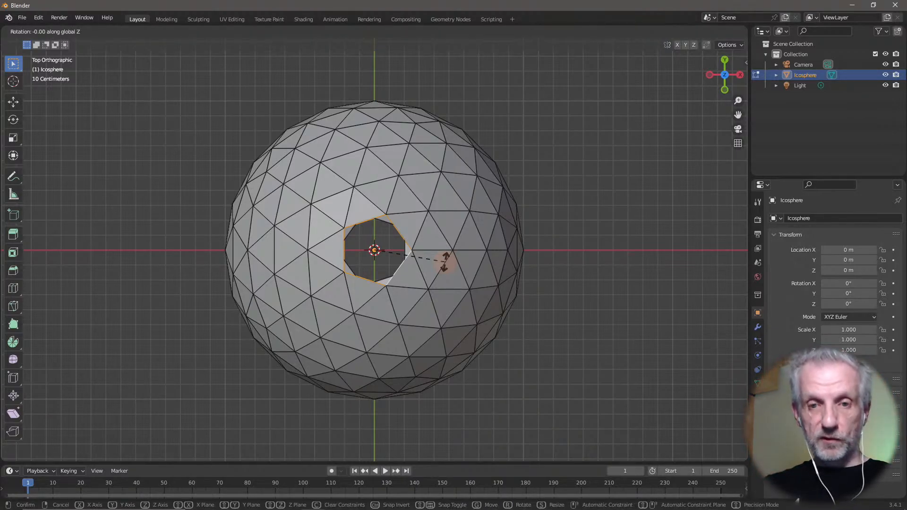
{"action": "left_click", "coordinate": [445, 262]}
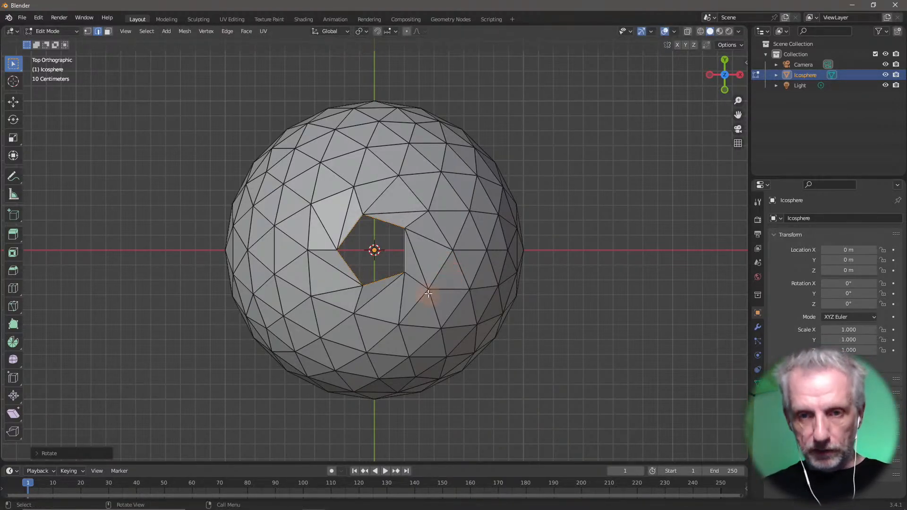
{"action": "middle_click_drag", "start_coordinate": [425, 293], "coordinate": [382, 293]}
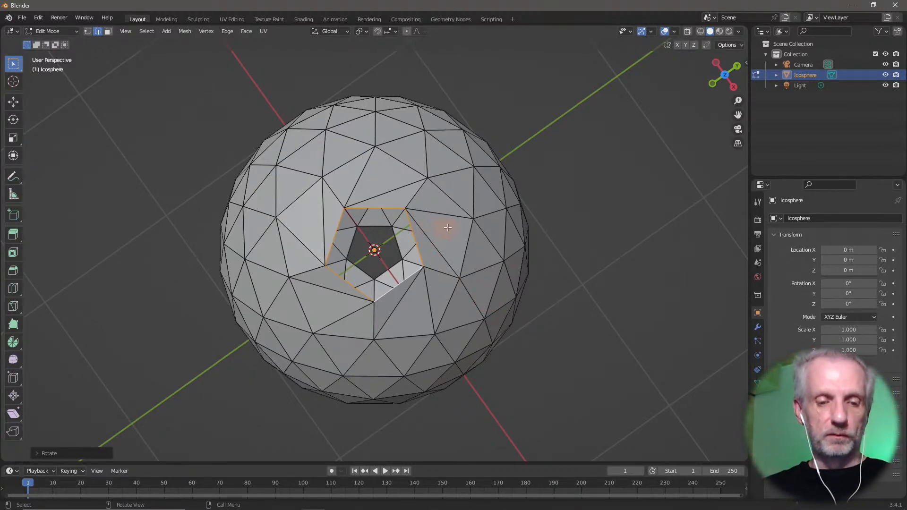
Clear the selection and fill a face between one top opening edge and the matching edge of the bottom opening
{"action": "key", "text": "alt+a"}
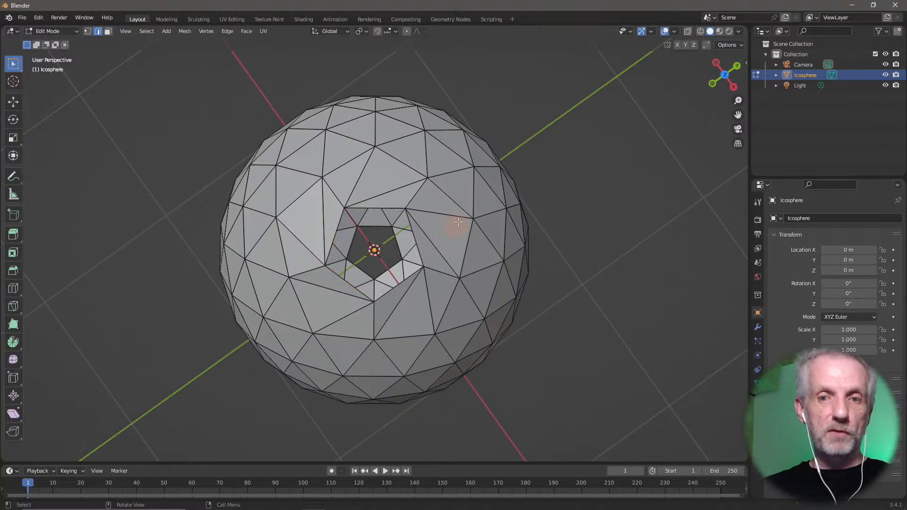
{"action": "left_click", "coordinate": [377, 210]}
{"action": "left_click", "coordinate": [375, 226], "text": "shift"}
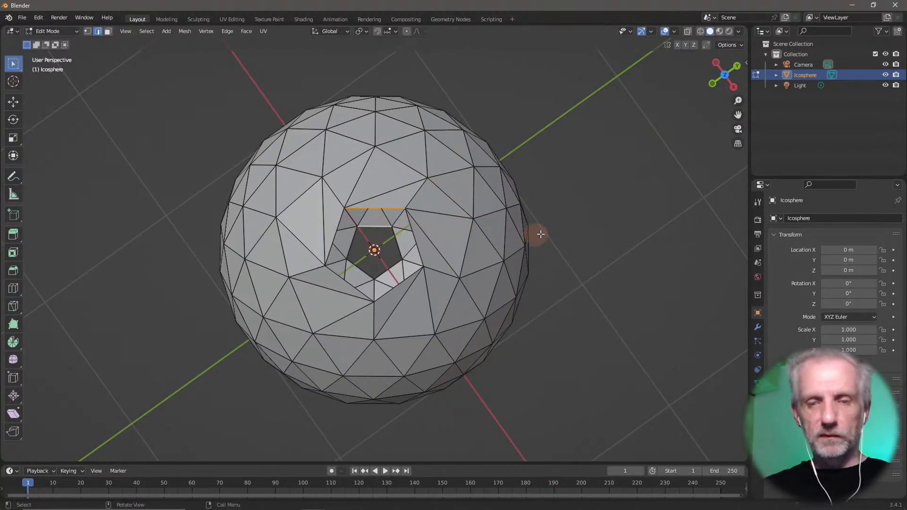
{"action": "middle_click_drag", "start_coordinate": [540, 233], "coordinate": [518, 222]}
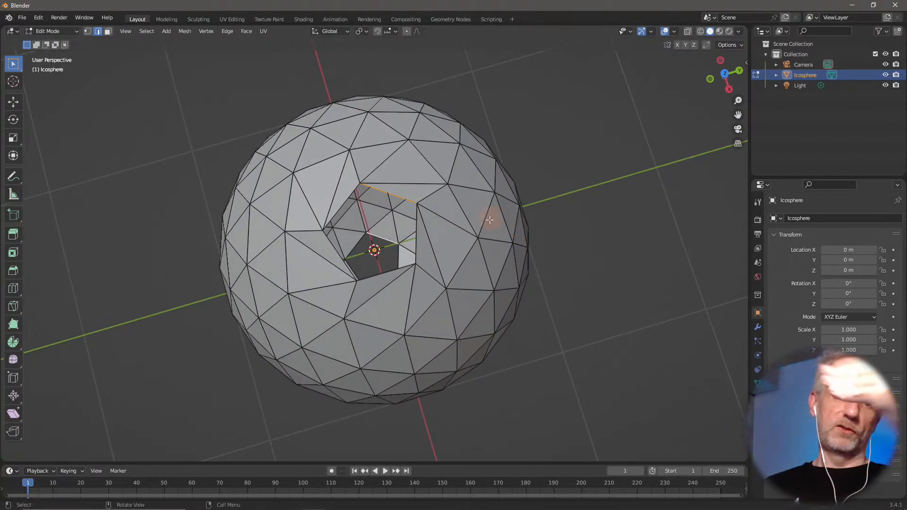
{"action": "key", "text": "f"}
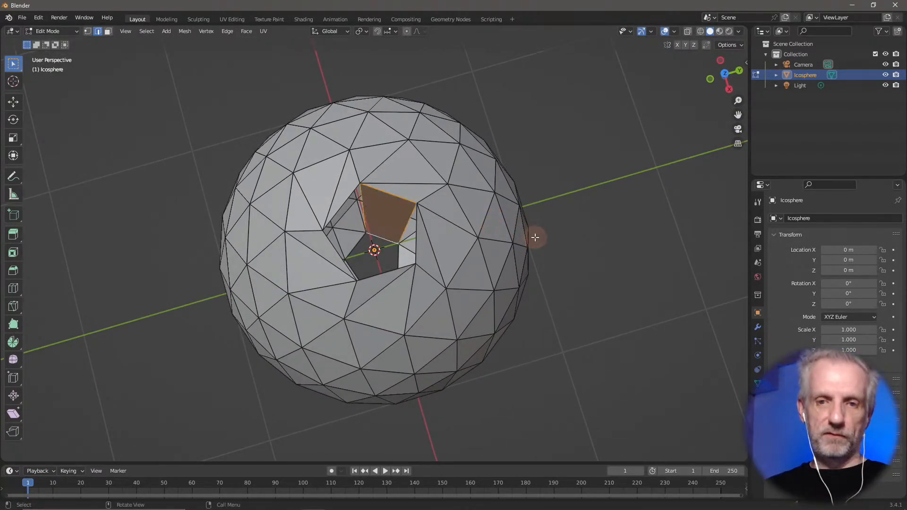
{"action": "middle_click_drag", "start_coordinate": [534, 234], "coordinate": [384, 219]}
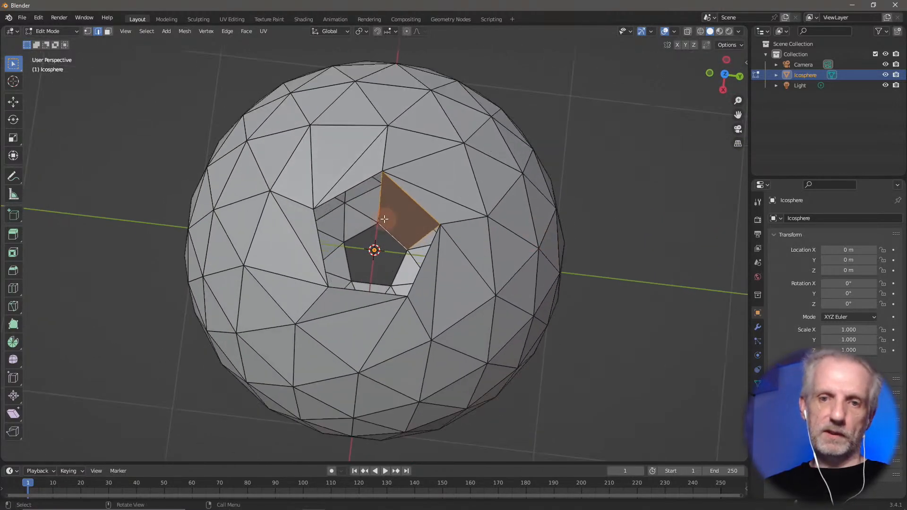
Fill the second and third side faces between matching edges of the top and bottom openings
{"action": "left_click", "coordinate": [356, 185]}
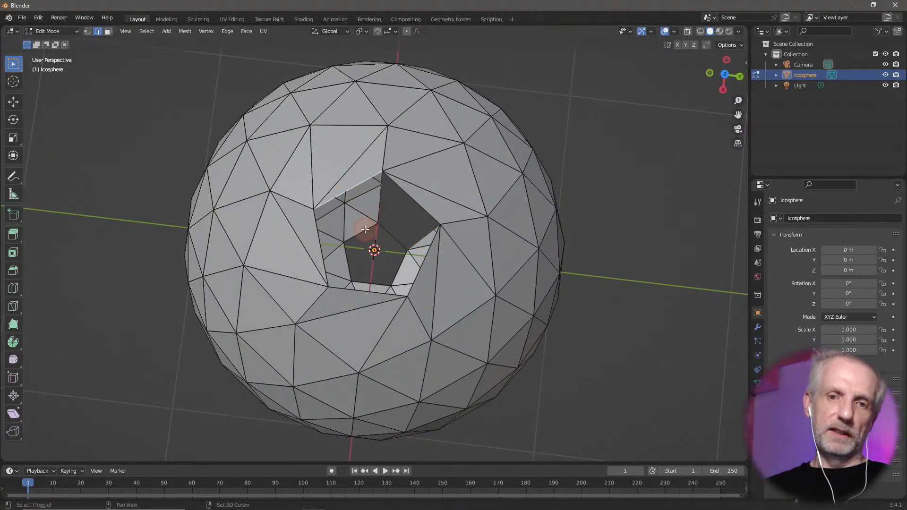
{"action": "left_click", "coordinate": [365, 230], "text": "shift"}
{"action": "key", "text": "f"}
{"action": "middle_click_drag", "start_coordinate": [365, 229], "coordinate": [349, 215]}
{"action": "key", "text": "ctrl+z"}
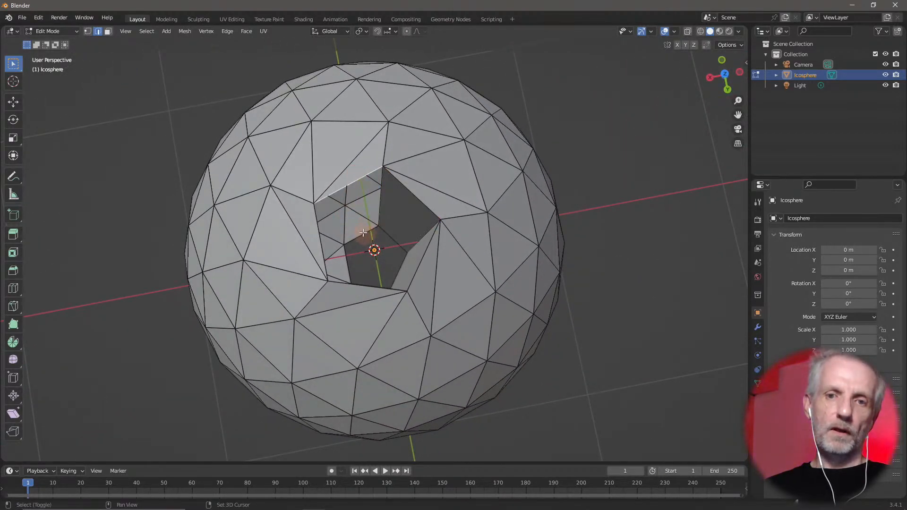
{"action": "left_click", "coordinate": [363, 232], "text": "shift"}
{"action": "middle_click_drag", "start_coordinate": [423, 234], "coordinate": [345, 217]}
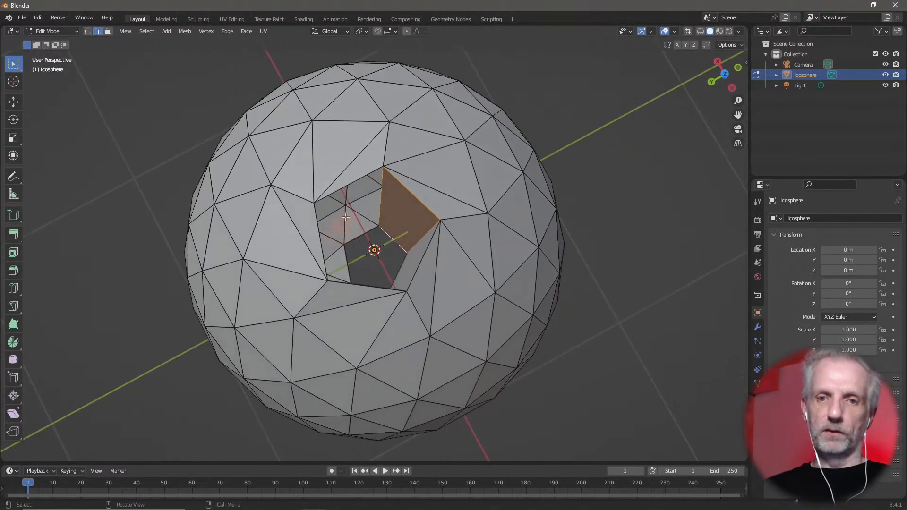
Fill the last two side faces to close the pentagonal shaft through the icosphere
{"action": "key", "text": "ctrl+z"}
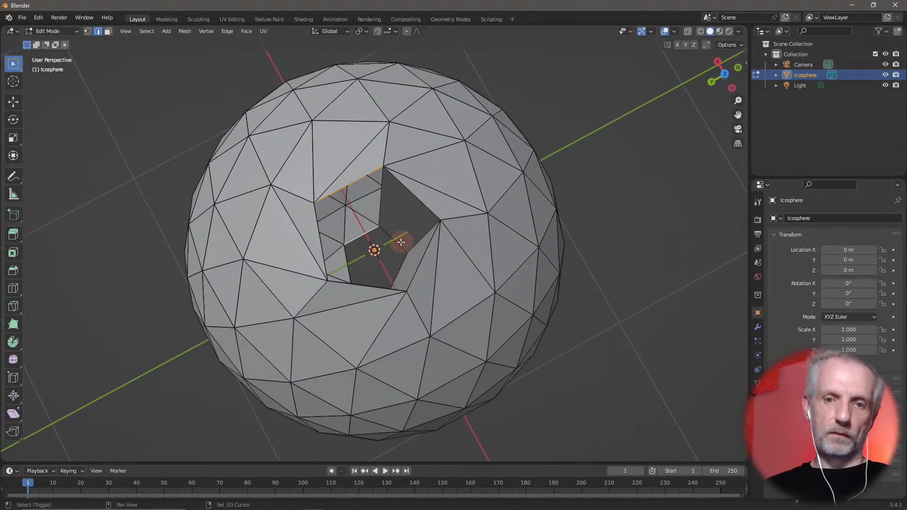
{"action": "key", "text": "f"}
{"action": "middle_click_drag", "start_coordinate": [401, 243], "coordinate": [341, 201]}
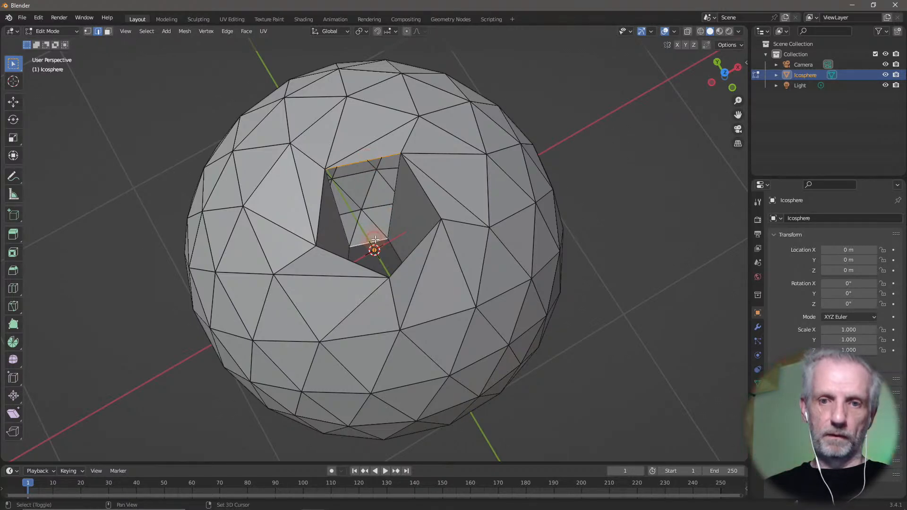
{"action": "key", "text": "f"}
{"action": "middle_click_drag", "start_coordinate": [401, 239], "coordinate": [581, 263]}
{"action": "scroll", "coordinate": [559, 184], "scroll_direction": "down", "scroll_amount": 4}
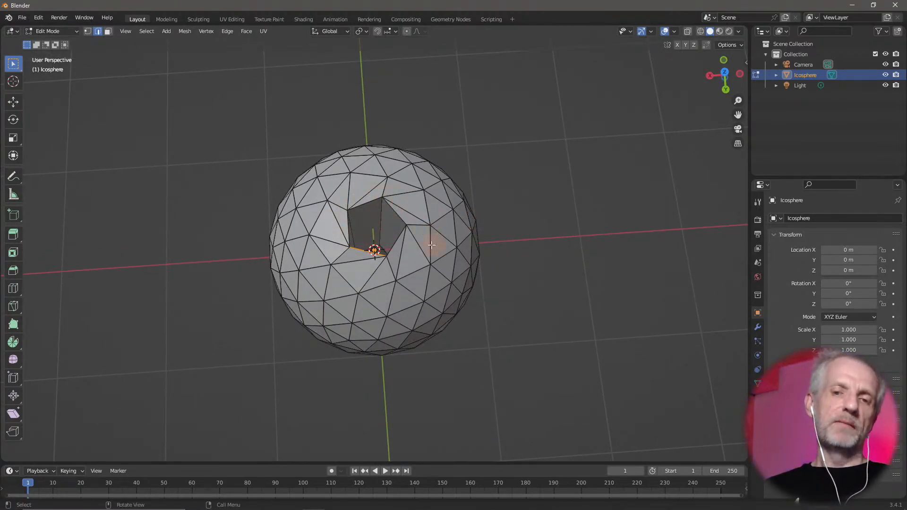
Inspect the shaft through the icosphere and select the edge loop around its top opening
{"action": "middle_click_drag", "start_coordinate": [431, 245], "coordinate": [423, 166]}
{"action": "middle_click_drag", "start_coordinate": [416, 126], "coordinate": [440, 235]}
{"action": "middle_click_drag", "start_coordinate": [499, 252], "coordinate": [502, 273]}
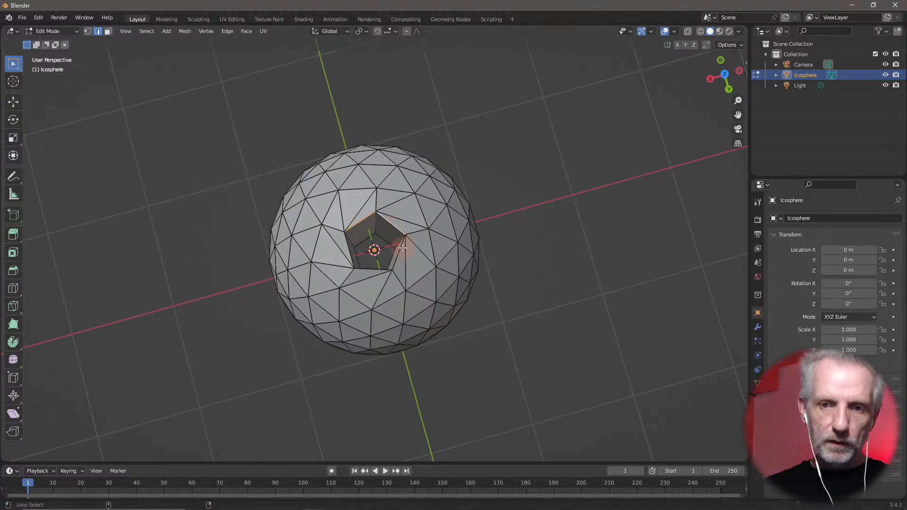
{"action": "left_click", "coordinate": [374, 268], "text": "alt"}
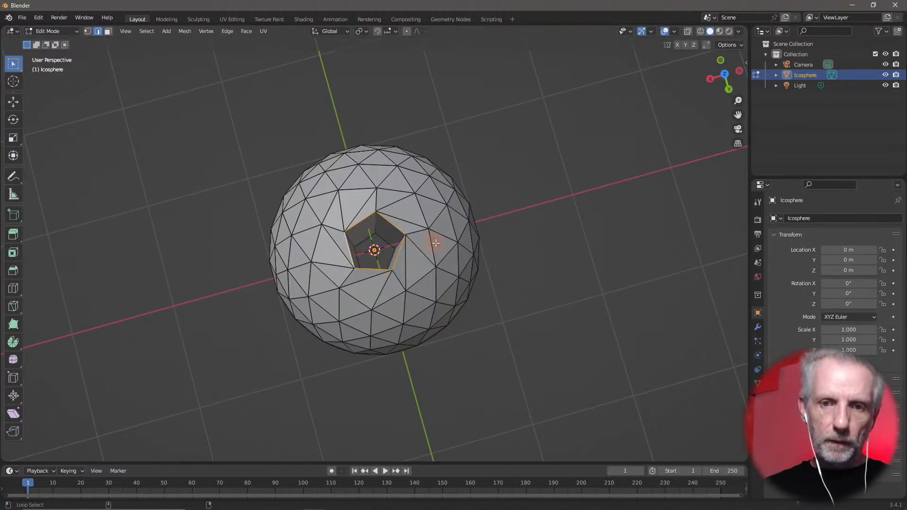
Try to untwist the triangles around the top opening by rotating its edge loop about the Z axis
{"action": "key", "text": "r"}
{"action": "key", "text": "z"}
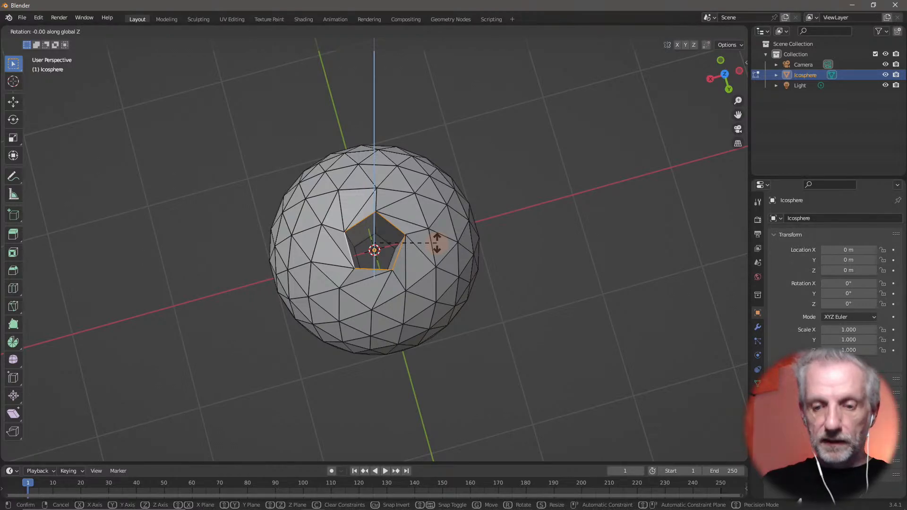
{"action": "left_click", "coordinate": [437, 243]}
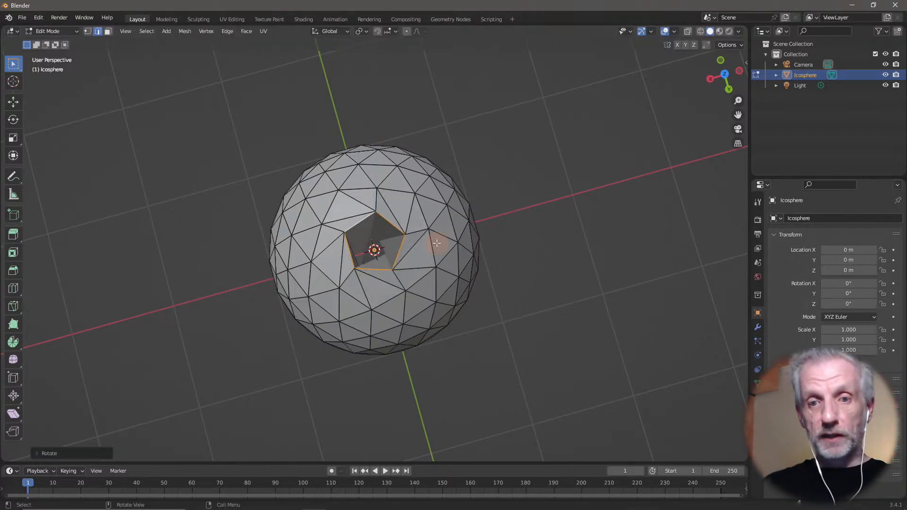
{"action": "middle_click_drag", "start_coordinate": [439, 268], "coordinate": [480, 235]}
{"action": "key", "text": "ctrl+z"}
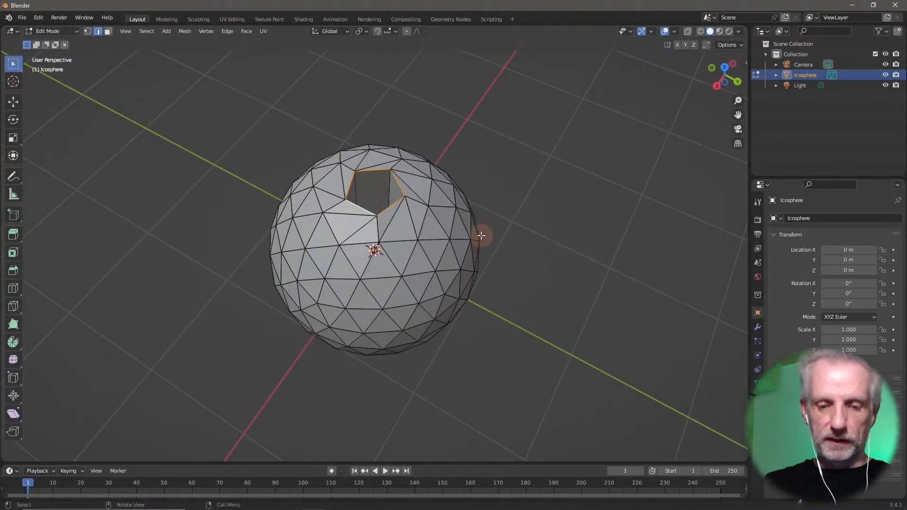
Rotate the top edge loop about the Z axis so the surrounding triangles regain their regular pattern
{"action": "key", "text": "r"}
{"action": "key", "text": "z"}
{"action": "left_click", "coordinate": [481, 236]}
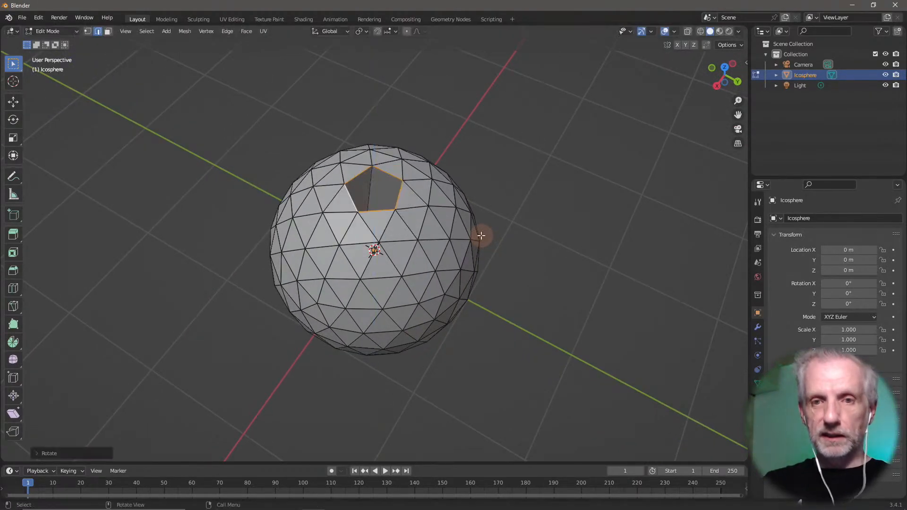
{"action": "middle_click_drag", "start_coordinate": [484, 255], "coordinate": [514, 200]}
{"action": "scroll", "coordinate": [516, 267], "scroll_direction": "down", "scroll_amount": 4}
Return to Object Mode and rename the icosphere as Ball
{"action": "key", "text": "Tab"}
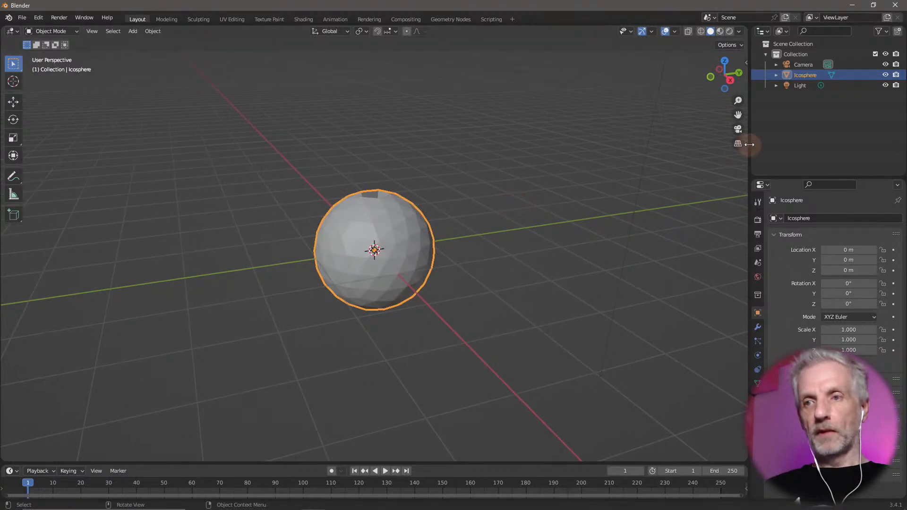
{"action": "key", "text": "F2"}
{"action": "type", "text": "Ball"}
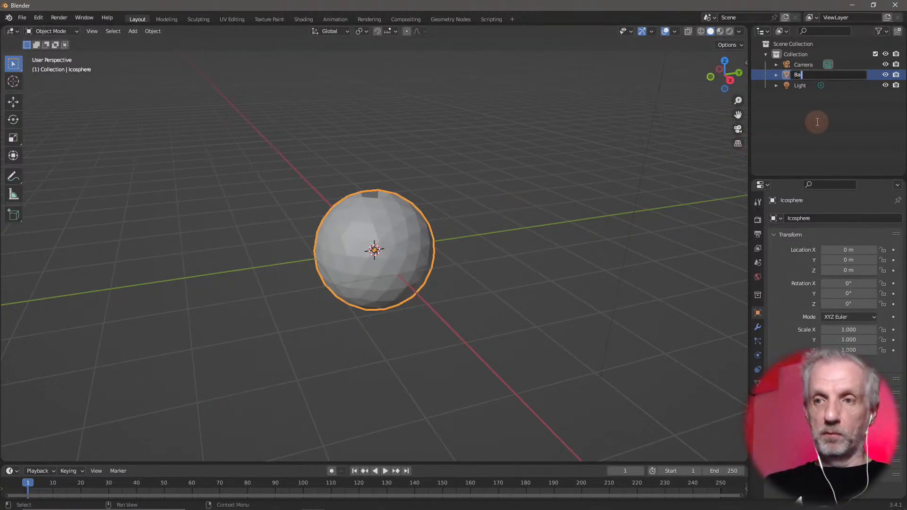
{"action": "key", "text": "Return"}
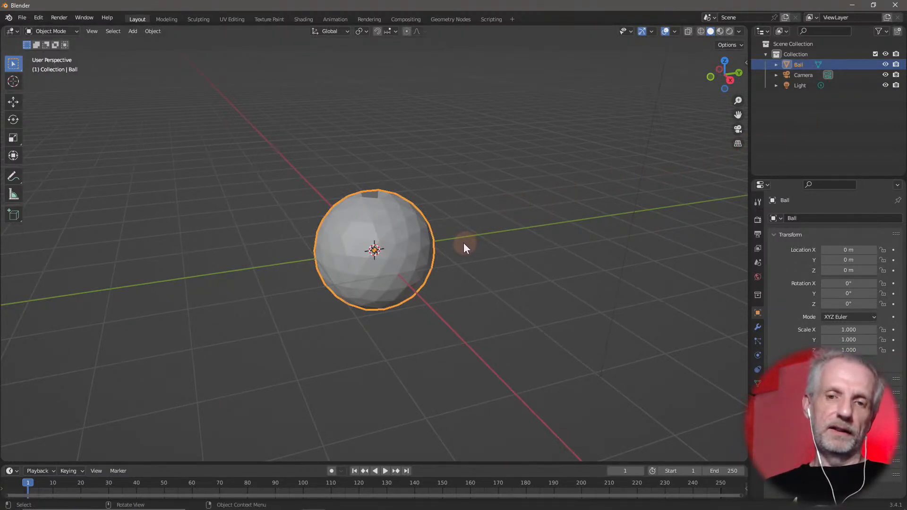
Add a cylinder at the ball's centre and set its vertex count to 8
{"action": "middle_click_drag", "start_coordinate": [463, 243], "coordinate": [438, 271]}
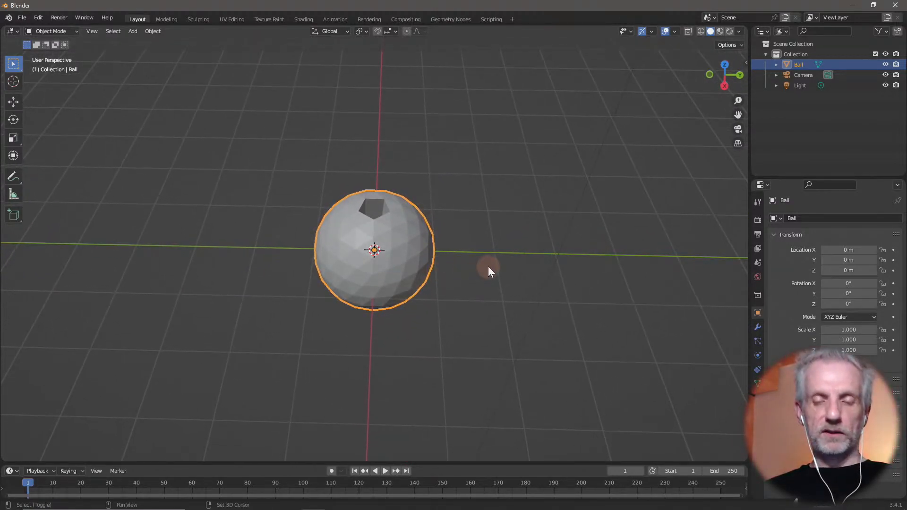
{"action": "key", "text": "shift+a"}
{"action": "mouse_move", "coordinate": [488, 267]}
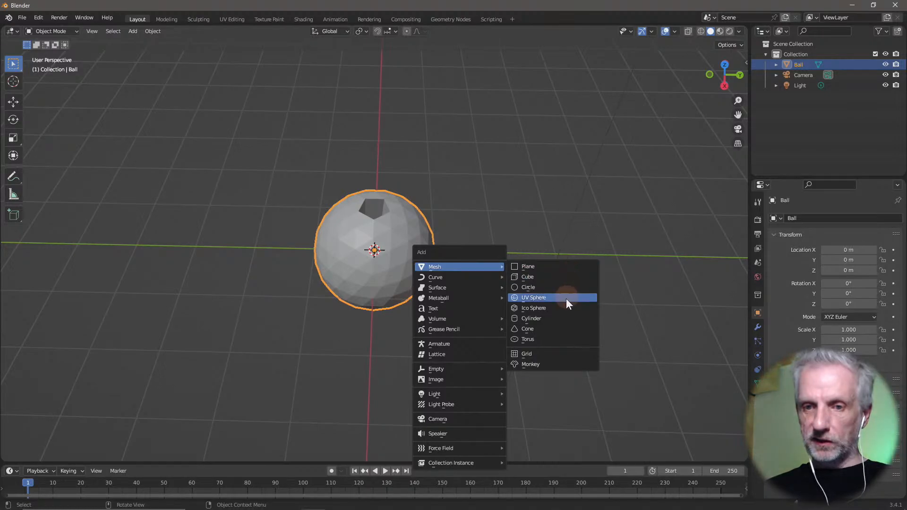
{"action": "left_click", "coordinate": [562, 321]}
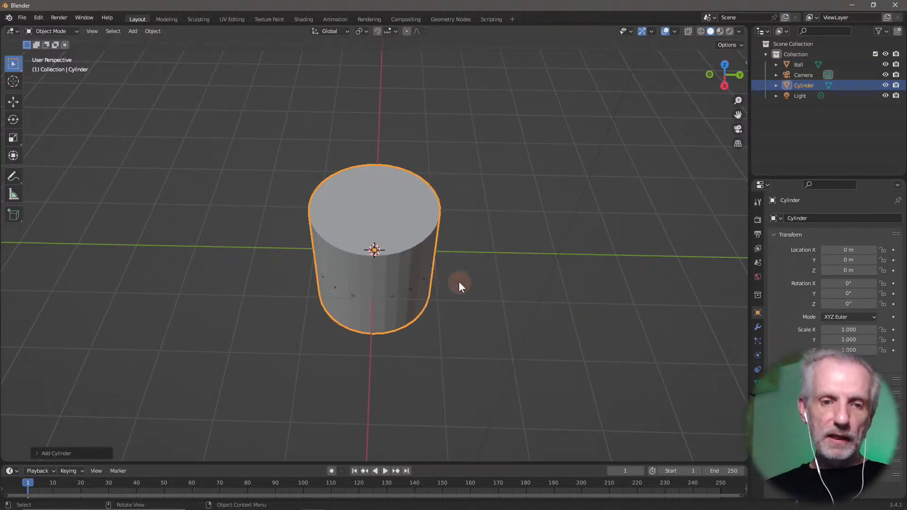
{"action": "scroll", "coordinate": [443, 299], "scroll_direction": "down", "scroll_amount": 3}
{"action": "scroll", "coordinate": [444, 299], "scroll_direction": "up", "scroll_amount": 5}
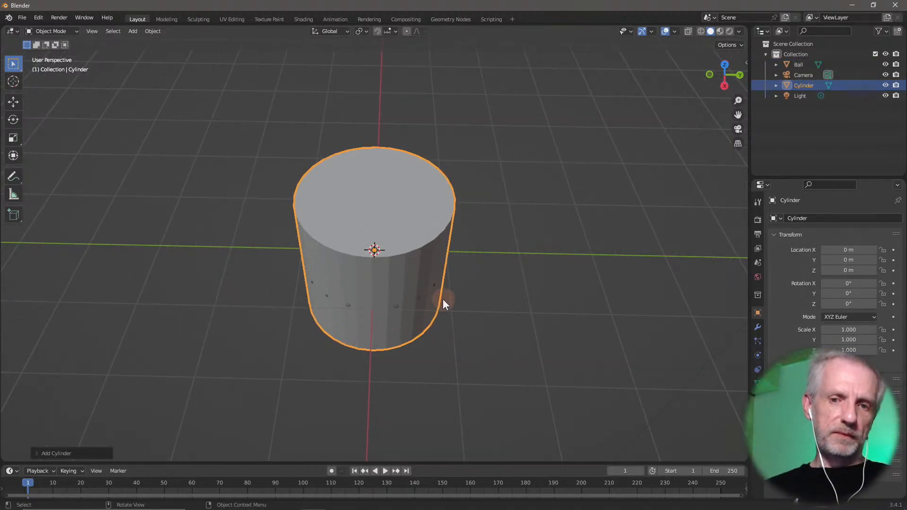
{"action": "middle_click_drag", "start_coordinate": [443, 299], "coordinate": [180, 364]}
{"action": "left_click", "coordinate": [39, 451]}
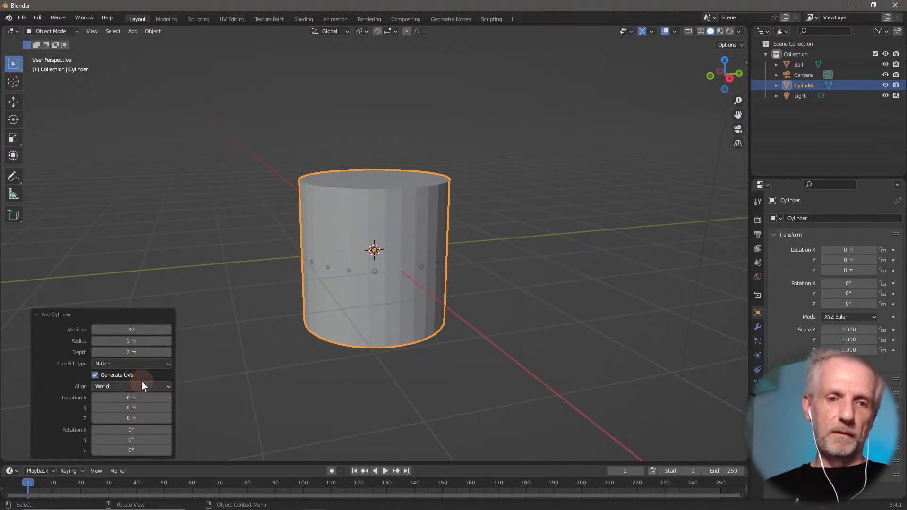
{"action": "left_click", "coordinate": [154, 330]}
{"action": "type", "text": "8"}
{"action": "key", "text": "Return"}
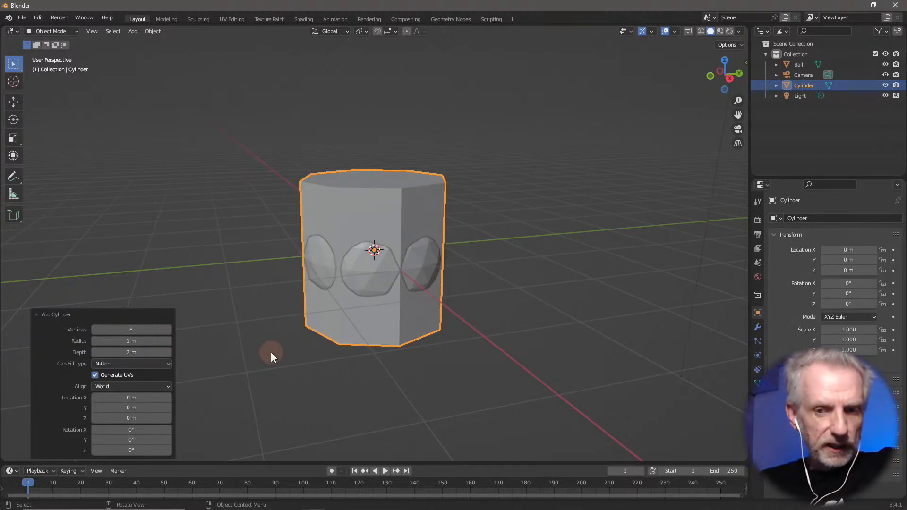
Scale the cylinder in X and Y only to about 0.16 so it fits into the ball's top opening
{"action": "middle_click_drag", "start_coordinate": [251, 330], "coordinate": [270, 372]}
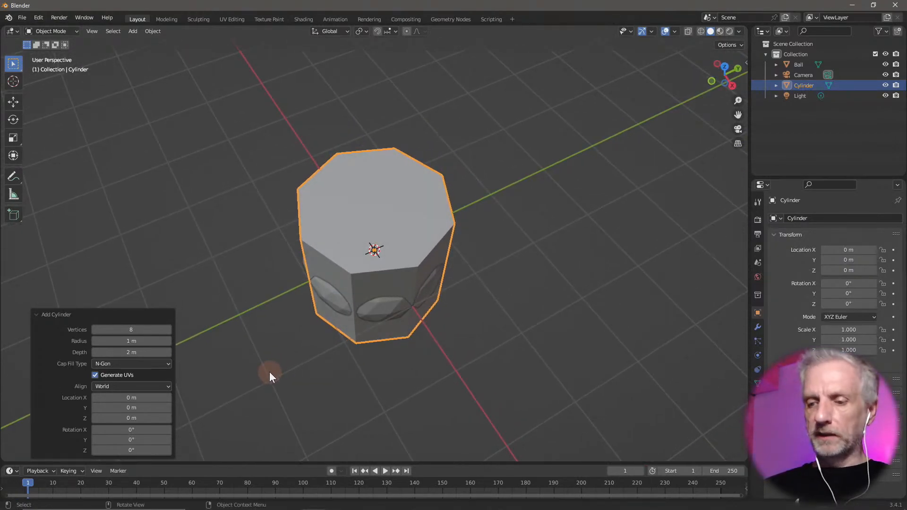
{"action": "key", "text": "KP_7"}
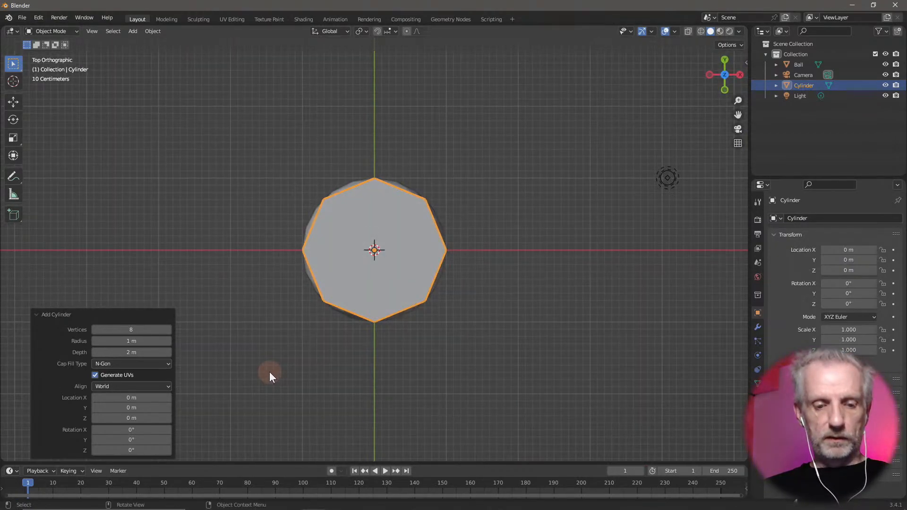
{"action": "key", "text": "s"}
{"action": "key", "text": "shift+z"}
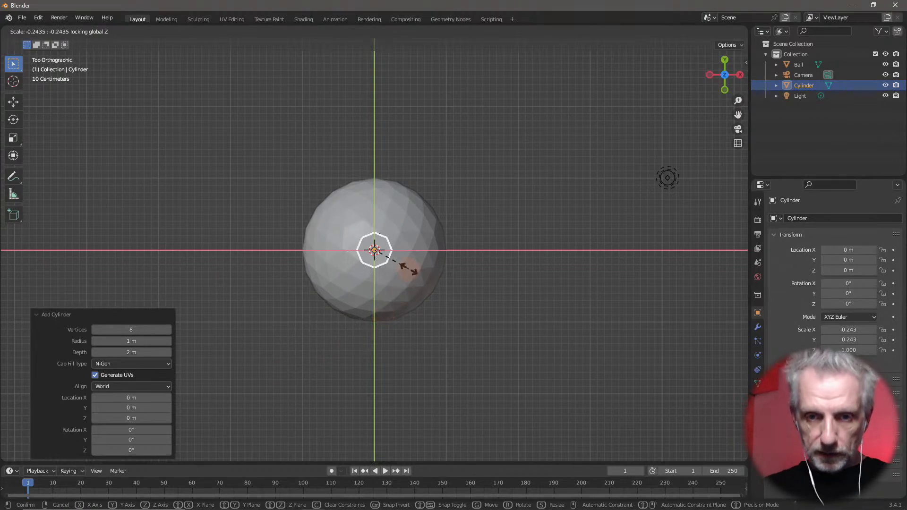
{"action": "left_click", "coordinate": [400, 253]}
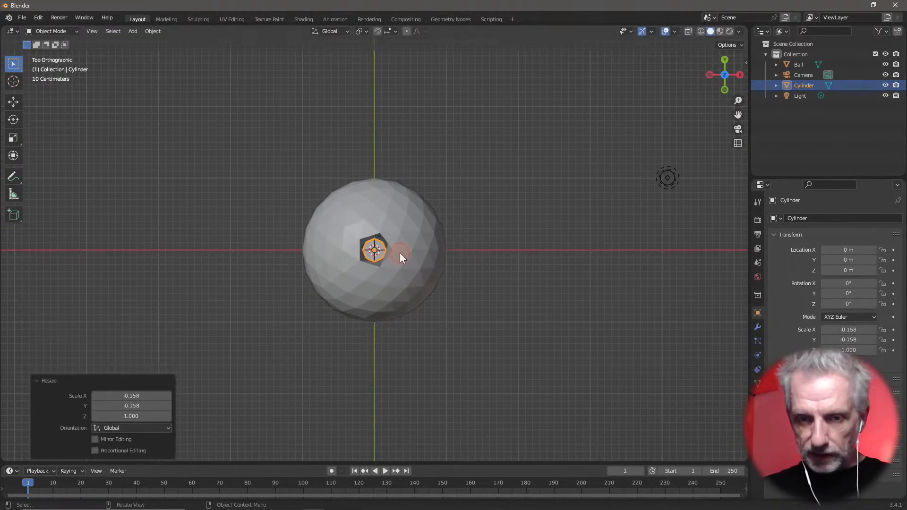
Shrink the cylinder's X and Y size further by a factor of about 0.9 to clear the pentagonal shaft walls
{"action": "scroll", "coordinate": [398, 252], "scroll_direction": "up", "scroll_amount": 8}
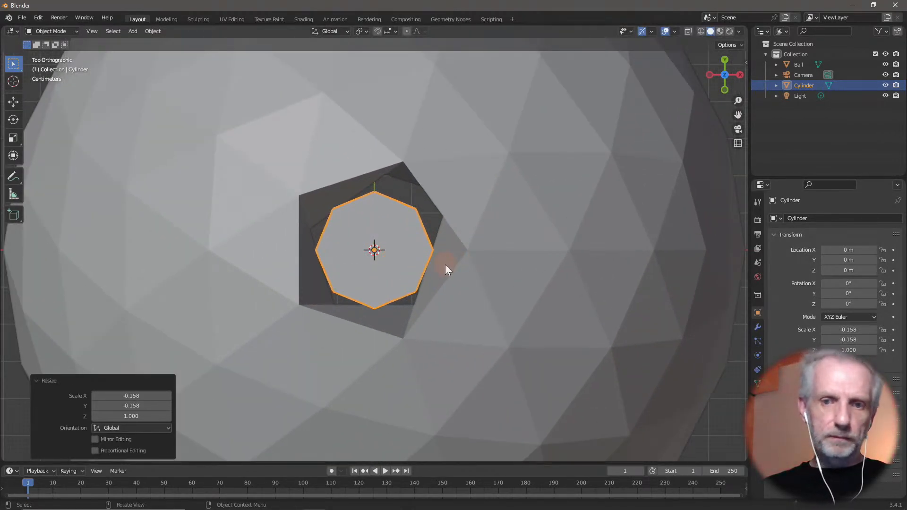
{"action": "scroll", "coordinate": [449, 266], "scroll_direction": "up", "scroll_amount": 7}
{"action": "scroll", "coordinate": [454, 263], "scroll_direction": "down", "scroll_amount": 7}
{"action": "scroll", "coordinate": [459, 263], "scroll_direction": "down", "scroll_amount": 1}
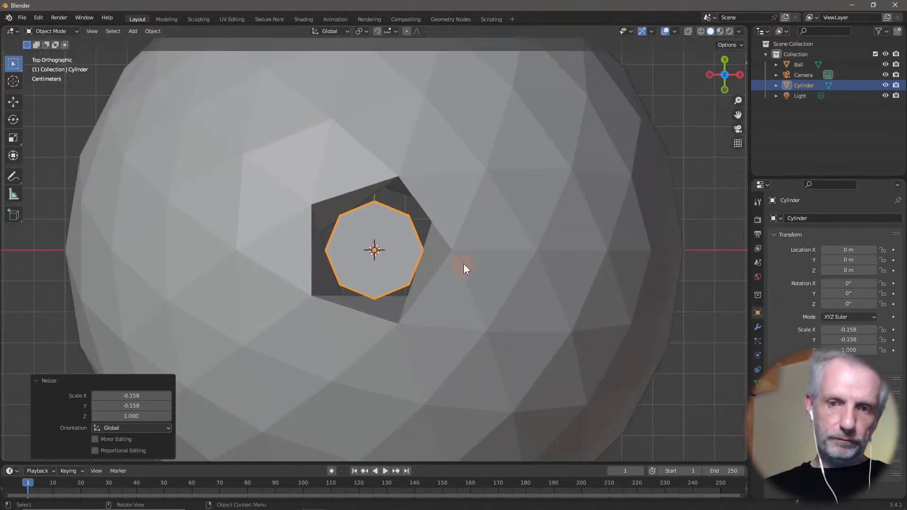
{"action": "key", "text": "s"}
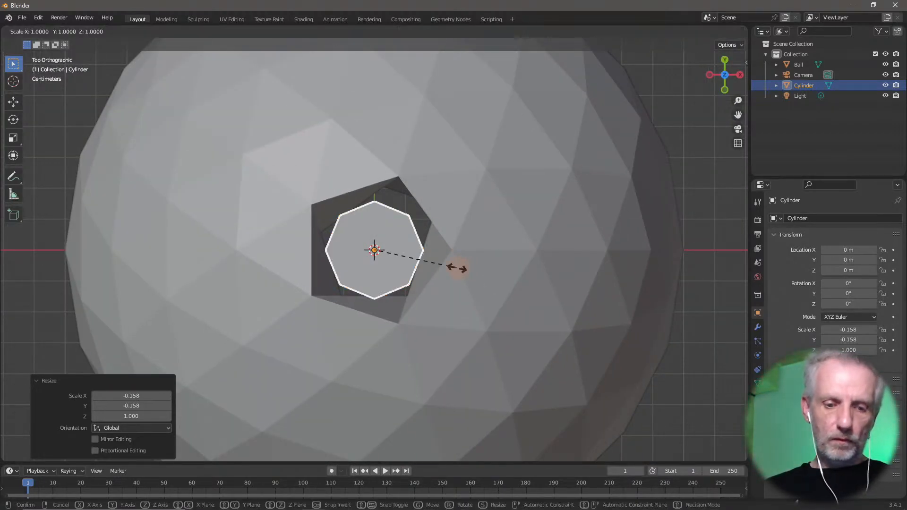
{"action": "left_click", "coordinate": [449, 266]}
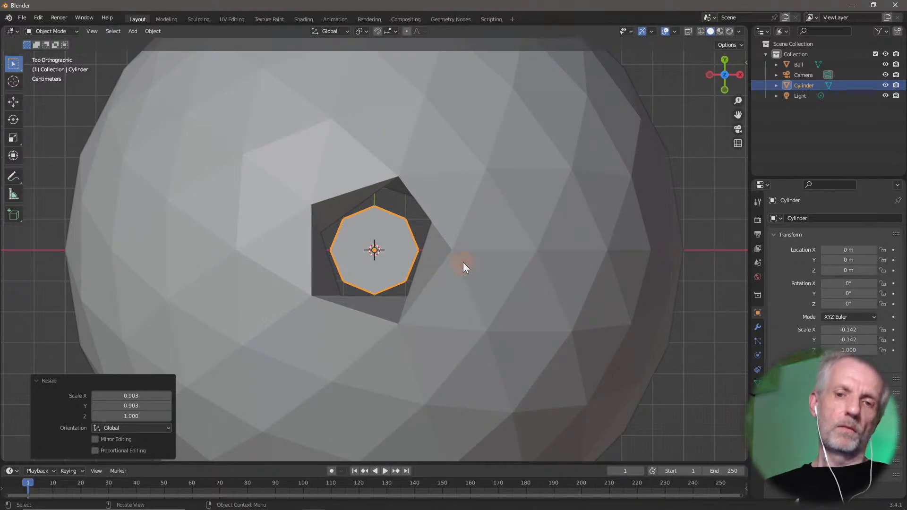
Lengthen the cylinder into a tall pole by scaling it along Z by a factor of 5
{"action": "key", "text": "KP_1"}
{"action": "scroll", "coordinate": [465, 206], "scroll_direction": "down", "scroll_amount": 8}
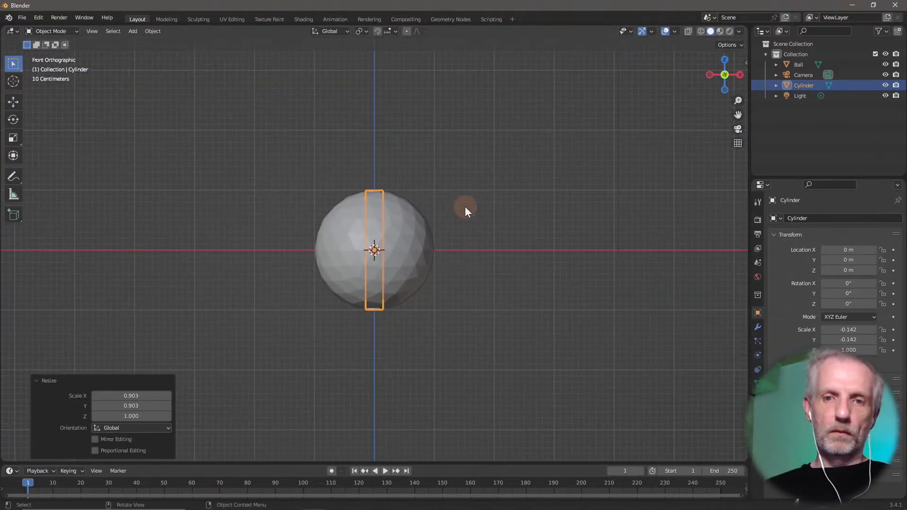
{"action": "middle_click_drag", "start_coordinate": [482, 209], "coordinate": [444, 246]}
{"action": "scroll", "coordinate": [465, 229], "scroll_direction": "down", "scroll_amount": 2}
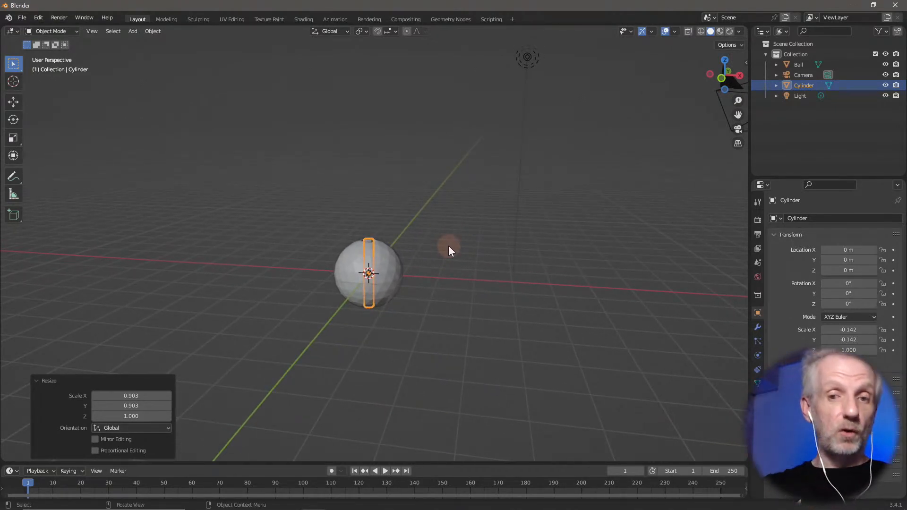
{"action": "key", "text": "s"}
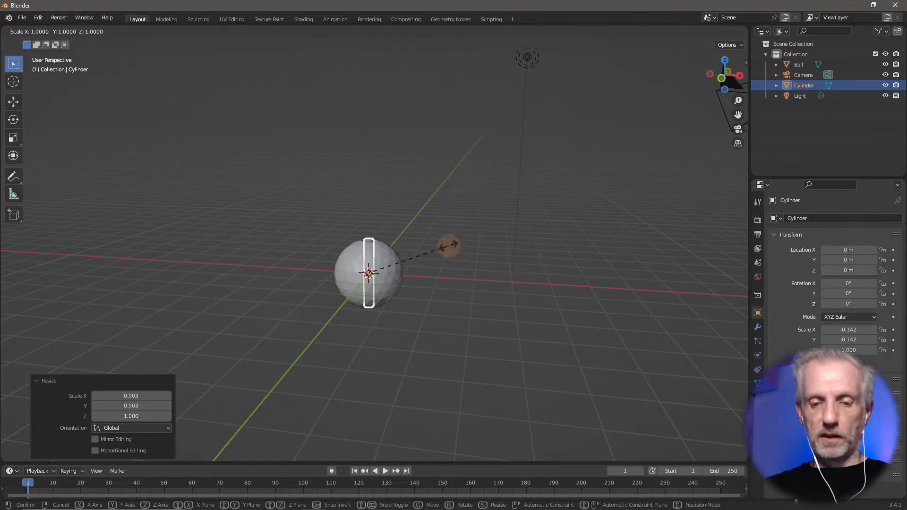
{"action": "key", "text": "z"}
{"action": "key", "text": "5"}
{"action": "key", "text": "Return"}
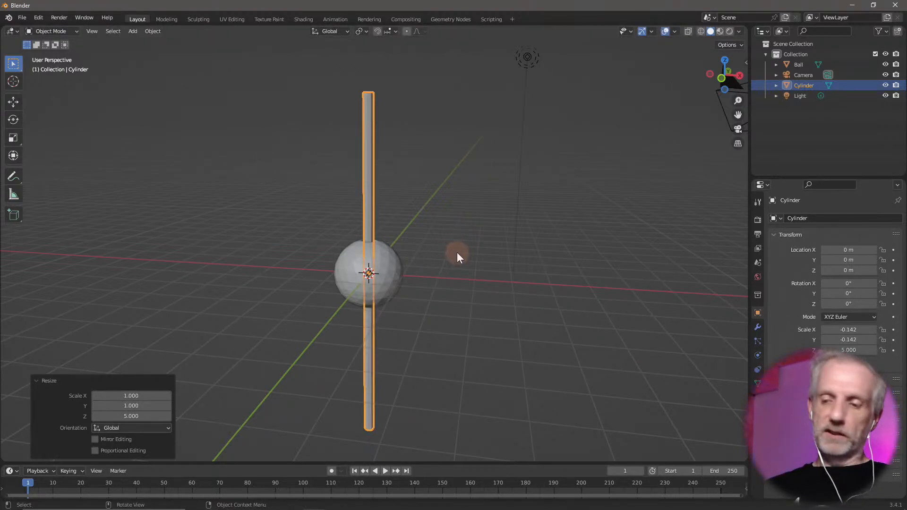
In front view, raise the pole about 4.96 m along Z to bring its lower end near the origin
{"action": "key", "text": "KP_1"}
{"action": "scroll", "coordinate": [479, 270], "scroll_direction": "down", "scroll_amount": 2}
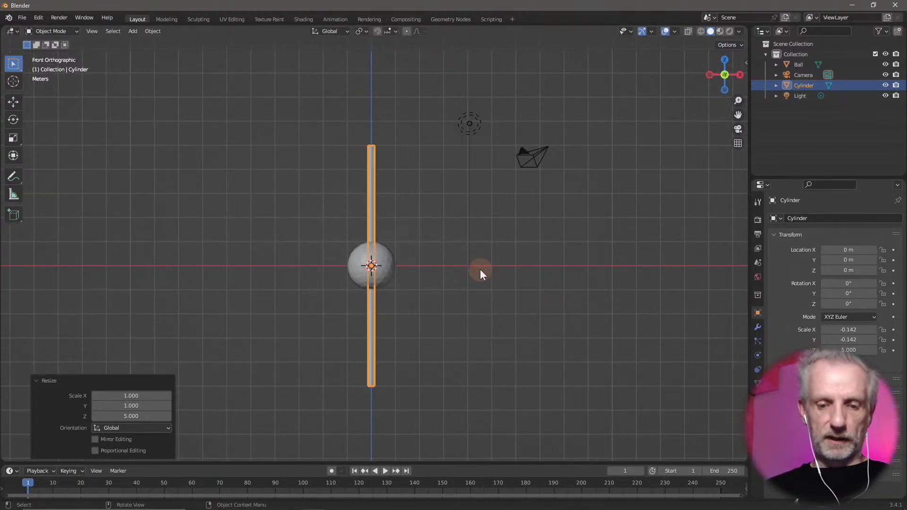
{"action": "key", "text": "g"}
{"action": "key", "text": "z"}
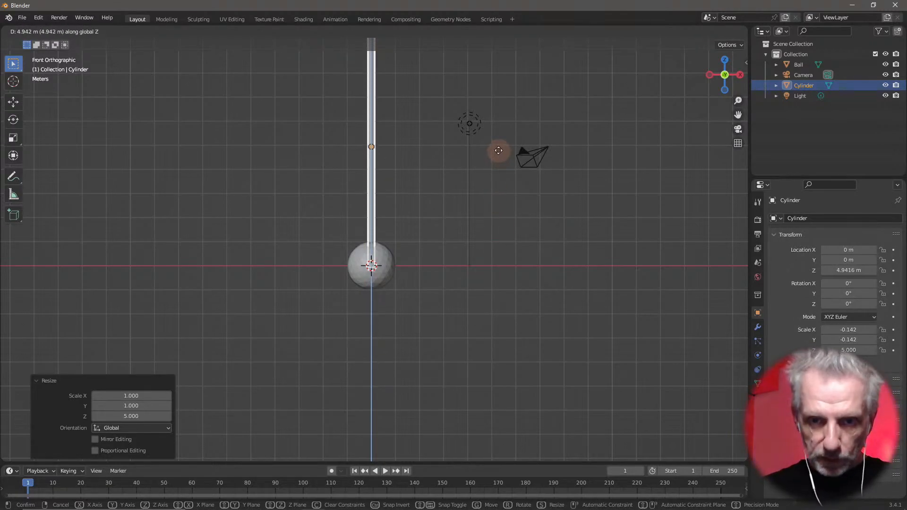
{"action": "left_click", "coordinate": [498, 150]}
{"action": "scroll", "coordinate": [483, 155], "scroll_direction": "up", "scroll_amount": 5}
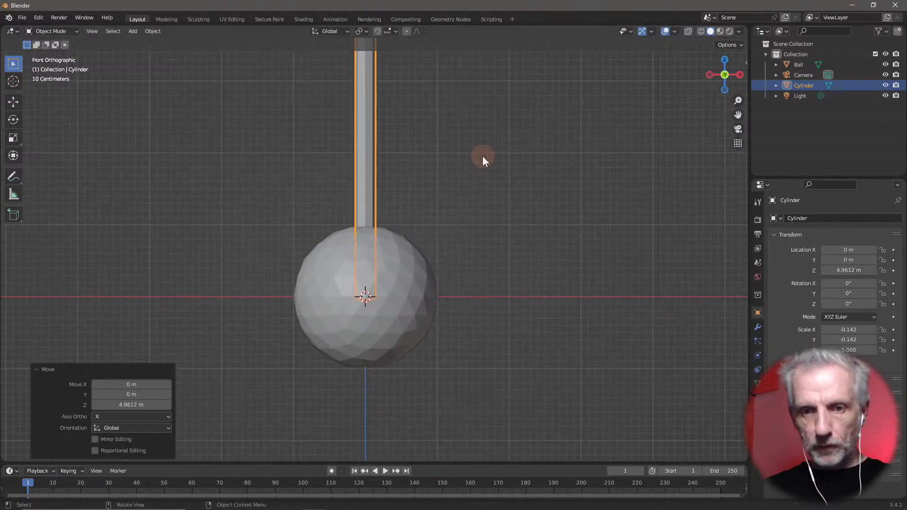
Nudge the pole up about 0.04 m along Z so its bottom edge lines up with the ground plane
{"action": "scroll", "coordinate": [482, 156], "scroll_direction": "up", "scroll_amount": 6}
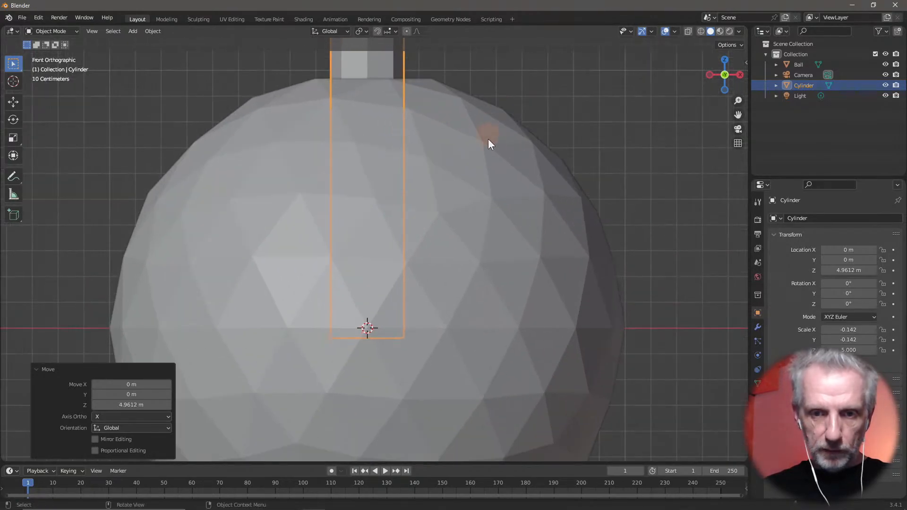
{"action": "middle_click_drag", "start_coordinate": [510, 141], "coordinate": [511, 127], "text": "shift"}
{"action": "key", "text": "g"}
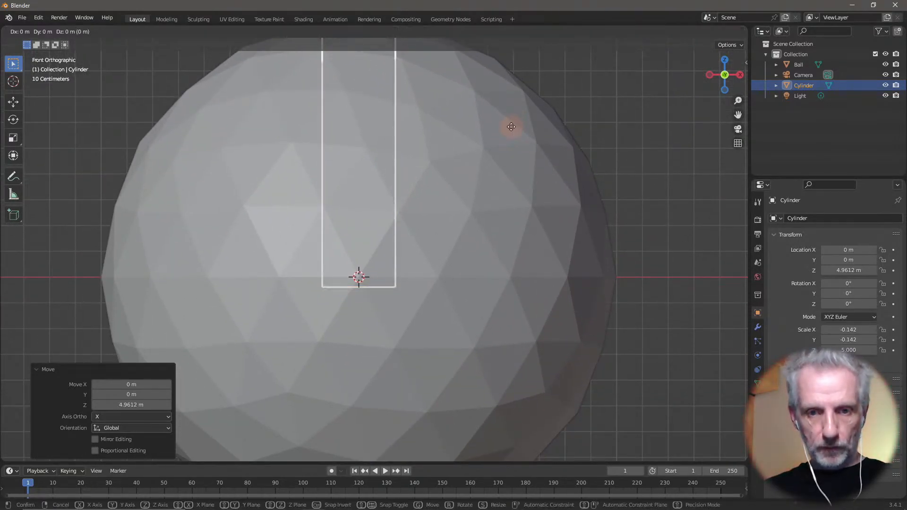
{"action": "key", "text": "z"}
{"action": "left_click", "coordinate": [512, 119]}
{"action": "scroll", "coordinate": [531, 135], "scroll_direction": "down", "scroll_amount": 8}
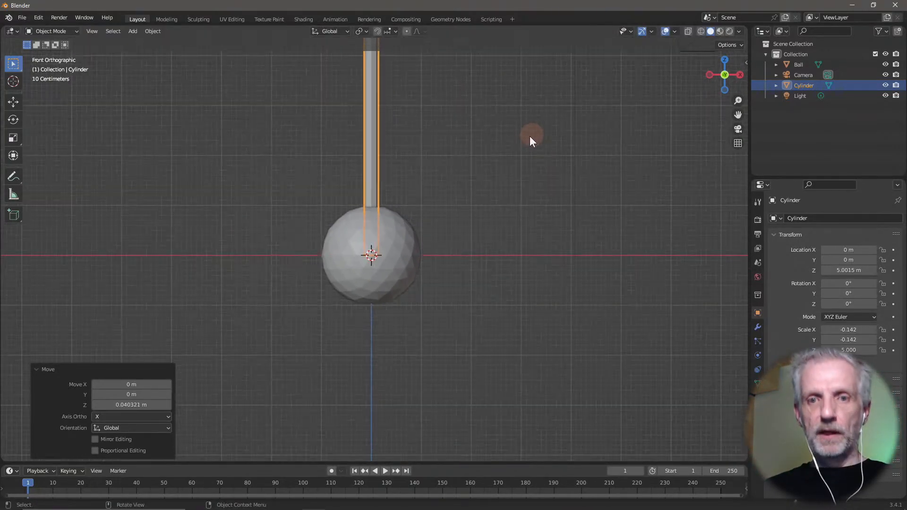
Raise the ball about 8.62 m along Z to near the pole's top and check the ball drop reference photo in the browser
{"action": "scroll", "coordinate": [486, 284], "scroll_direction": "down", "scroll_amount": 3}
{"action": "middle_click_drag", "start_coordinate": [506, 175], "coordinate": [481, 384], "text": "shift"}
{"action": "left_click", "coordinate": [378, 426]}
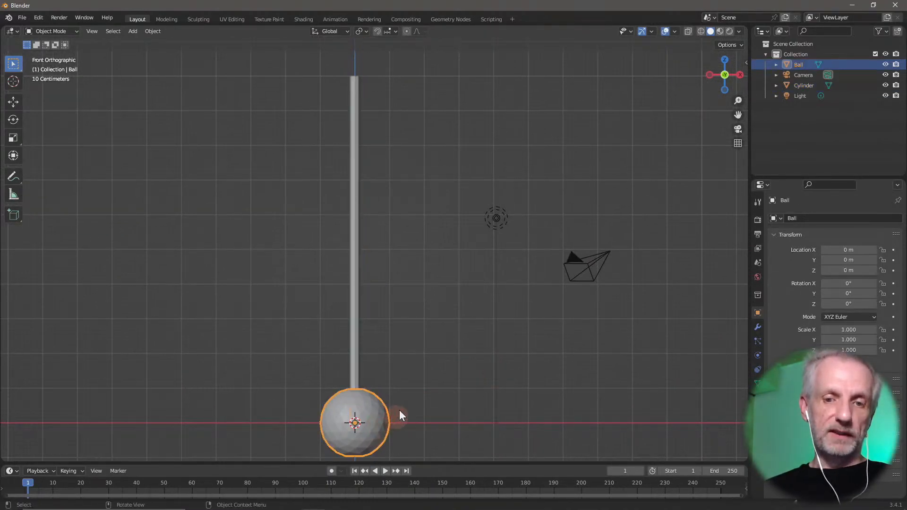
{"action": "key", "text": "g"}
{"action": "key", "text": "z"}
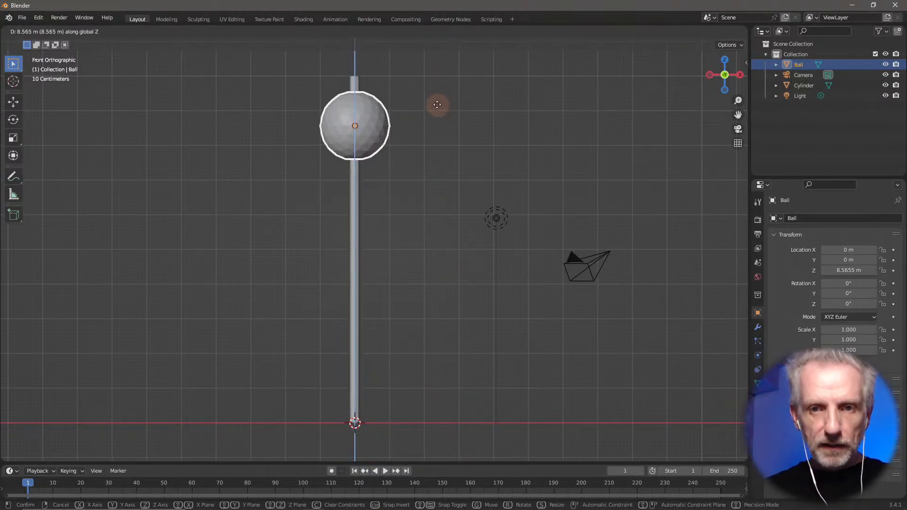
{"action": "left_click", "coordinate": [437, 102]}
{"action": "key", "text": "alt+Tab"}
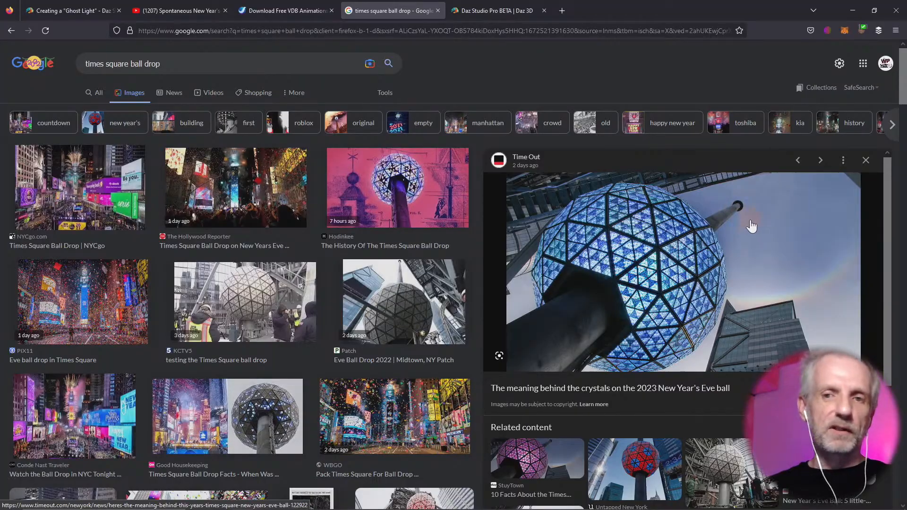
{"action": "key", "text": "alt+Tab"}
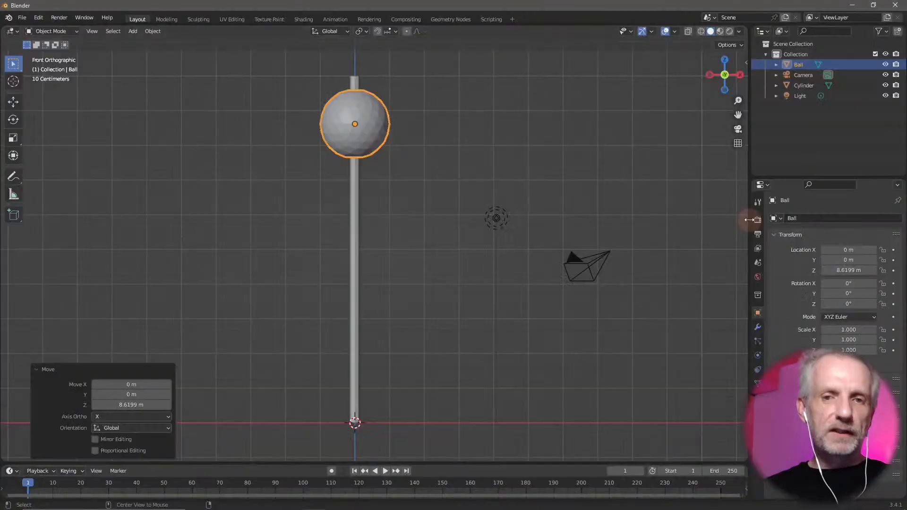
Select the pole cylinder and apply its scale
{"action": "left_click", "coordinate": [356, 229]}
{"action": "middle_click_drag", "start_coordinate": [401, 225], "coordinate": [409, 248]}
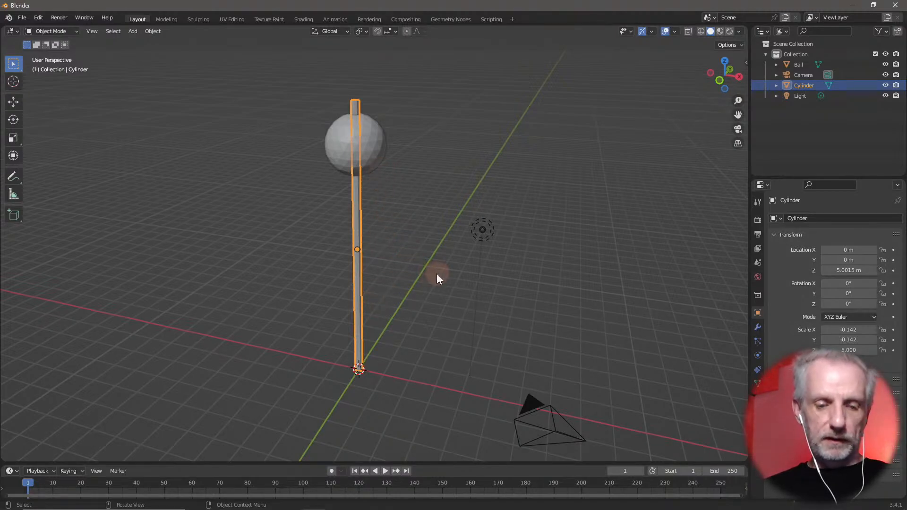
{"action": "key", "text": "Tab"}
{"action": "key", "text": "Tab"}
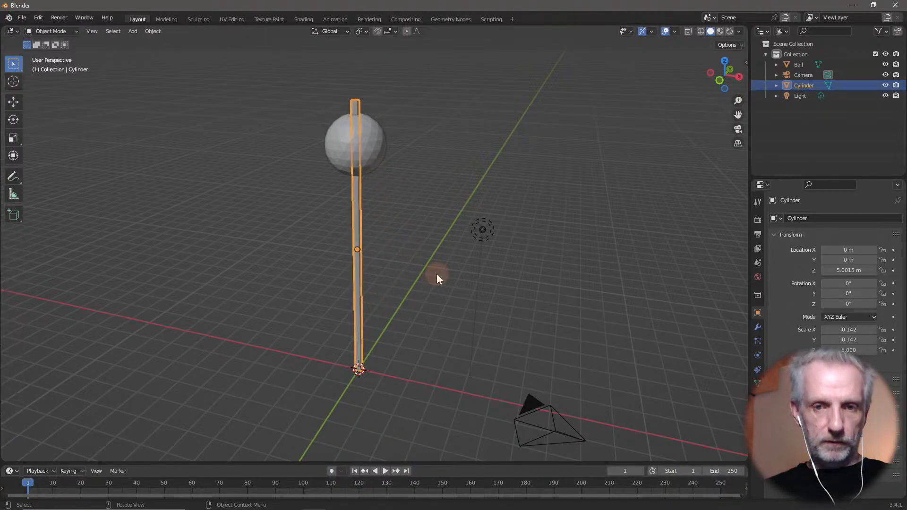
{"action": "key", "text": "ctrl+a"}
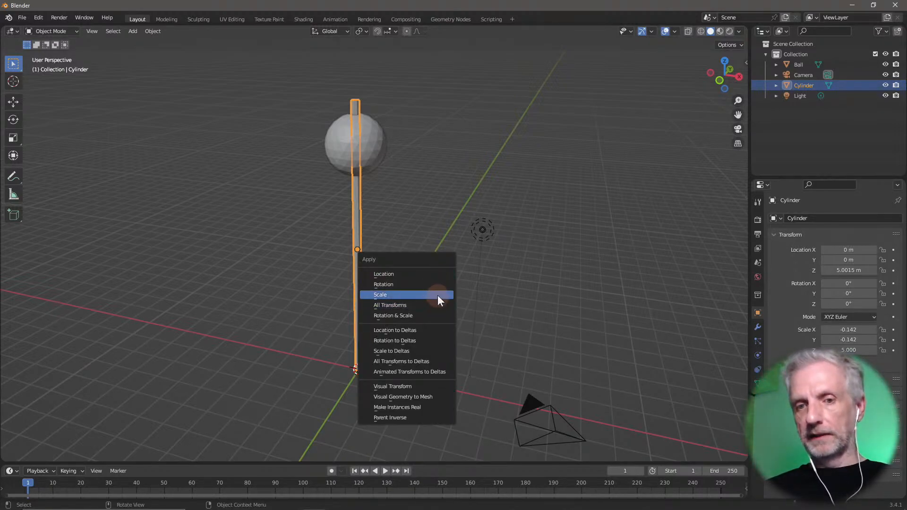
{"action": "left_click", "coordinate": [438, 295]}
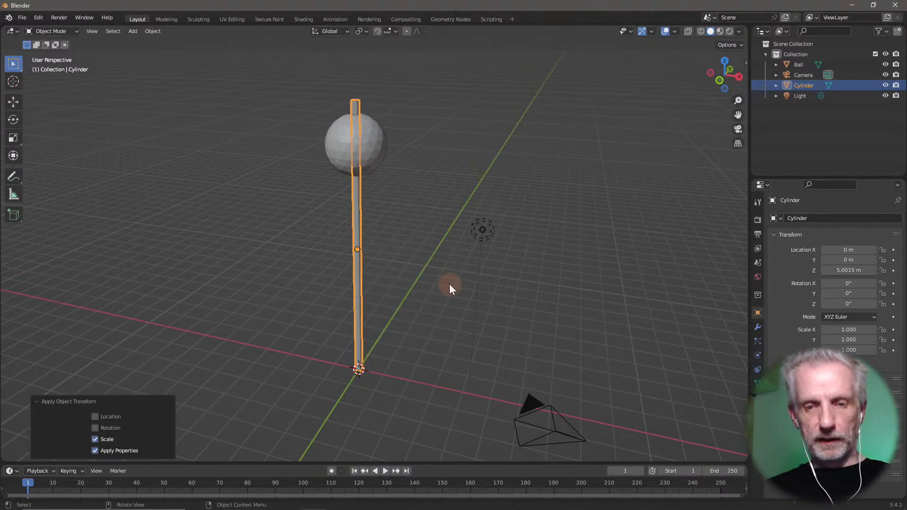
In the pole's mesh, add one horizontal loop cut slid down near its lower end, at a factor of about 0.97
{"action": "key", "text": "Tab"}
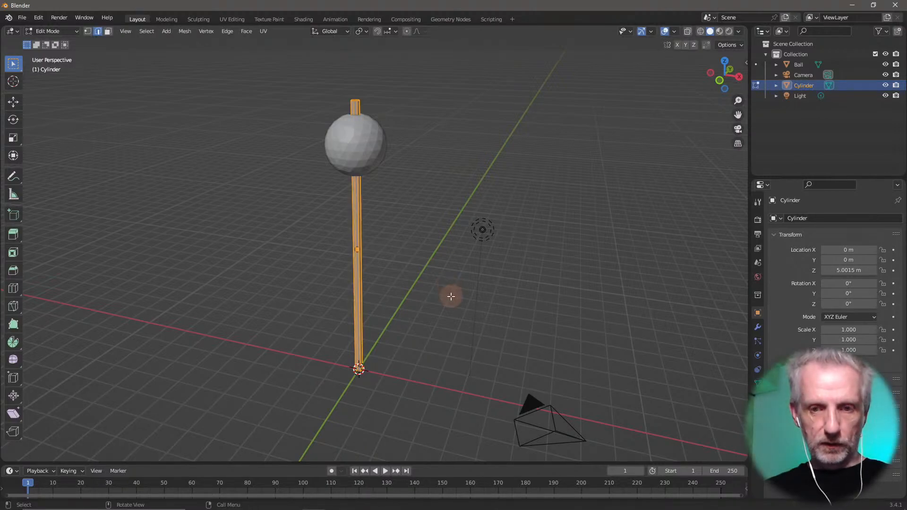
{"action": "key", "text": "alt+a"}
{"action": "scroll", "coordinate": [449, 296], "scroll_direction": "up", "scroll_amount": 3}
{"action": "key", "text": "ctrl+r"}
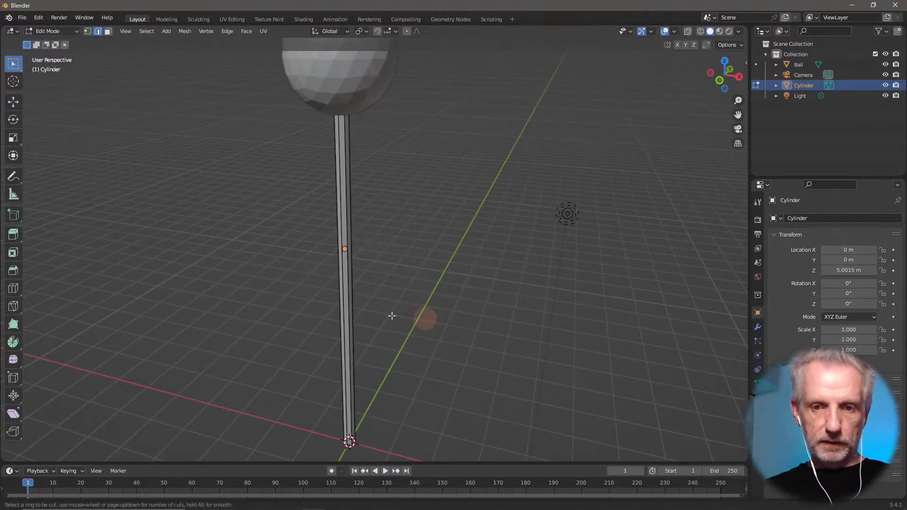
{"action": "left_click", "coordinate": [336, 311]}
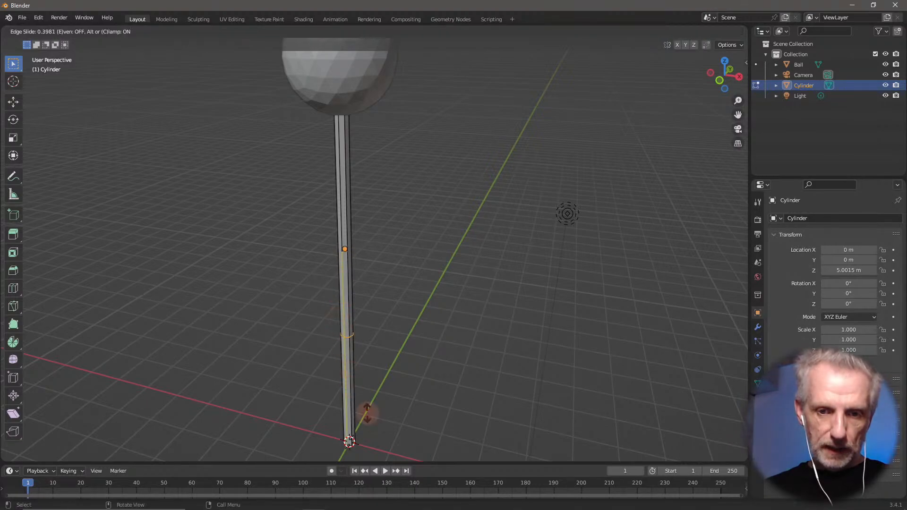
{"action": "left_click", "coordinate": [405, 120]}
Lower the new edge loop about 0.08 m along Z, closer to the pole's bottom edge
{"action": "scroll", "coordinate": [462, 223], "scroll_direction": "down", "scroll_amount": 2}
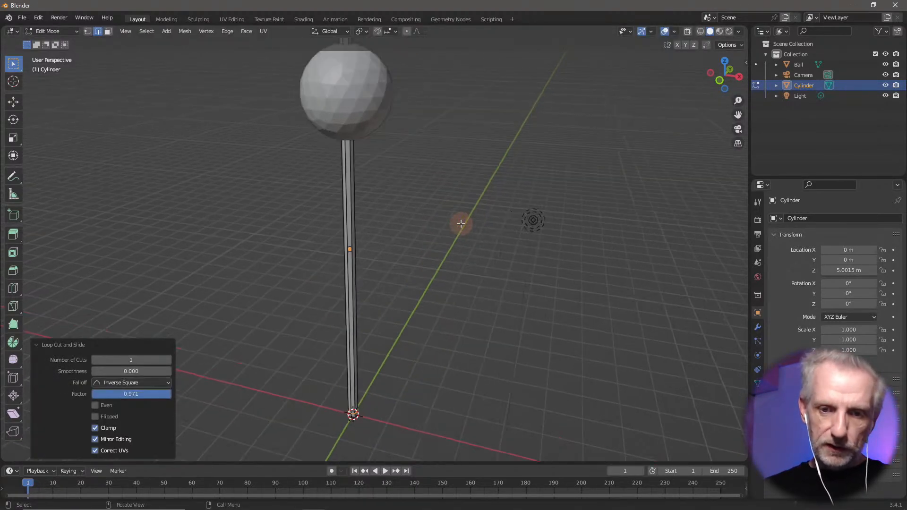
{"action": "scroll", "coordinate": [458, 223], "scroll_direction": "up", "scroll_amount": 5}
{"action": "middle_click_drag", "start_coordinate": [454, 233], "coordinate": [499, 94], "text": "shift"}
{"action": "middle_click_drag", "start_coordinate": [505, 294], "coordinate": [520, 199]}
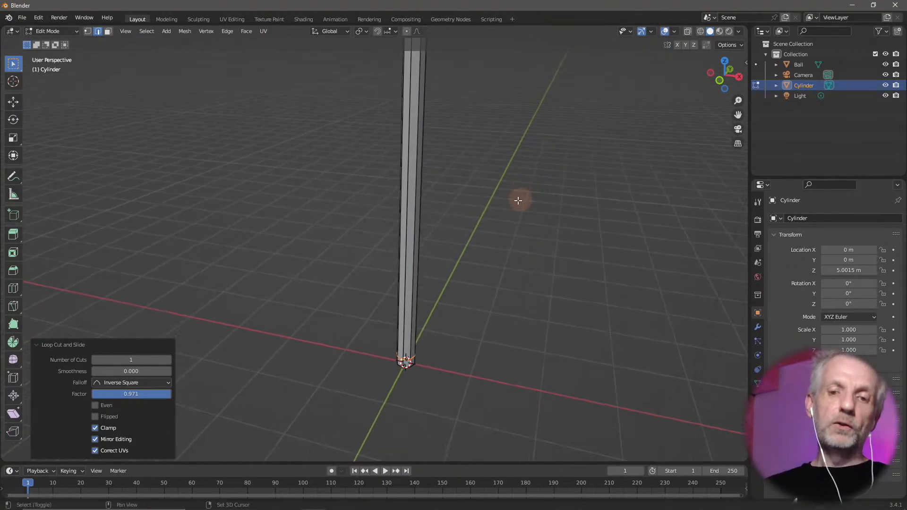
{"action": "scroll", "coordinate": [528, 277], "scroll_direction": "up", "scroll_amount": 3}
{"action": "middle_click_drag", "start_coordinate": [528, 278], "coordinate": [518, 128]}
{"action": "mouse_move", "coordinate": [546, 287]}
{"action": "middle_mouse_down"}
{"action": "mouse_move", "coordinate": [566, 348]}
{"action": "mouse_move", "coordinate": [552, 202]}
{"action": "mouse_move", "coordinate": [544, 303]}
{"action": "mouse_move", "coordinate": [532, 243]}
{"action": "mouse_move", "coordinate": [538, 287]}
{"action": "middle_mouse_up"}
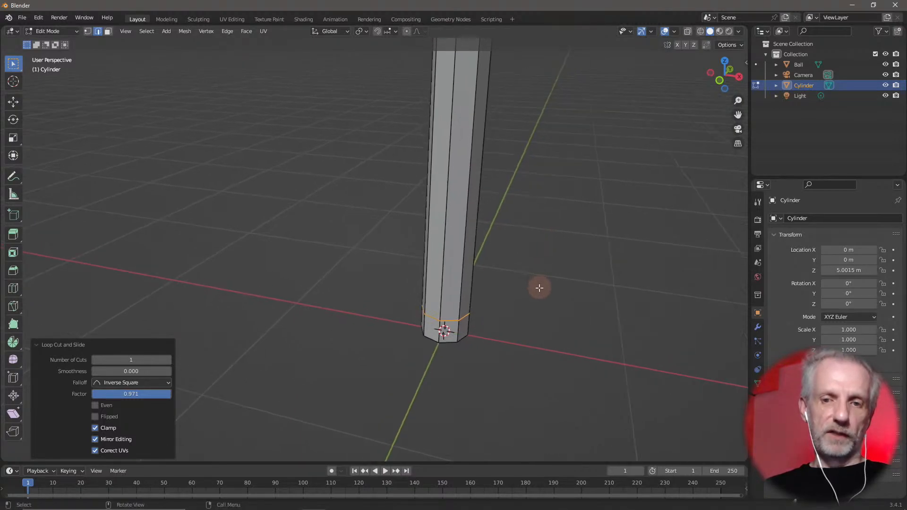
{"action": "key", "text": "g"}
{"action": "key", "text": "z"}
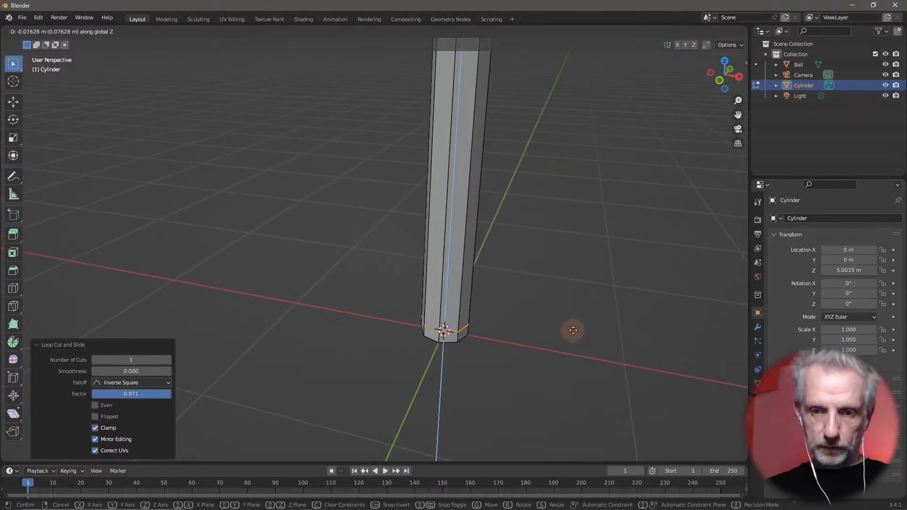
{"action": "left_click", "coordinate": [573, 332]}
{"action": "middle_click_drag", "start_coordinate": [571, 315], "coordinate": [582, 265]}
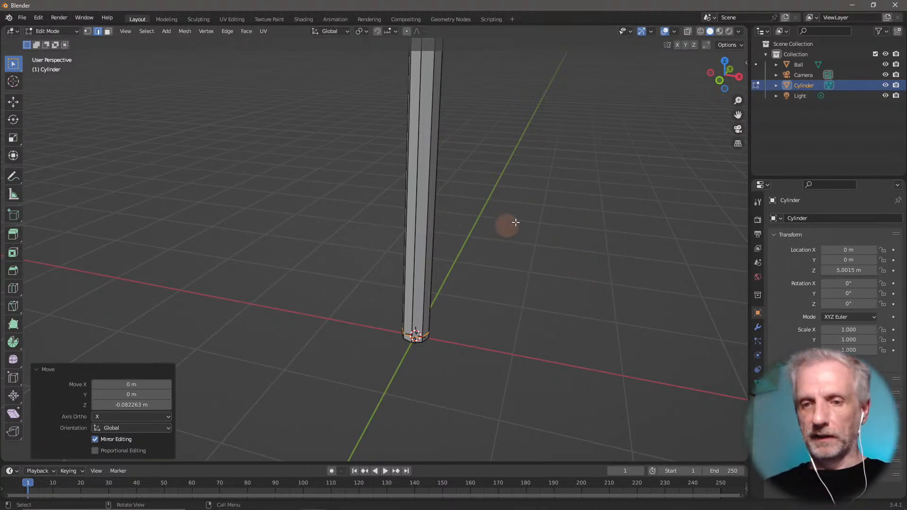
Add another horizontal loop cut to the pole above the ball, slid to a factor of about -0.96
{"action": "middle_click_drag", "start_coordinate": [536, 223], "coordinate": [566, 409]}
{"action": "scroll", "coordinate": [565, 410], "scroll_direction": "down", "scroll_amount": 8}
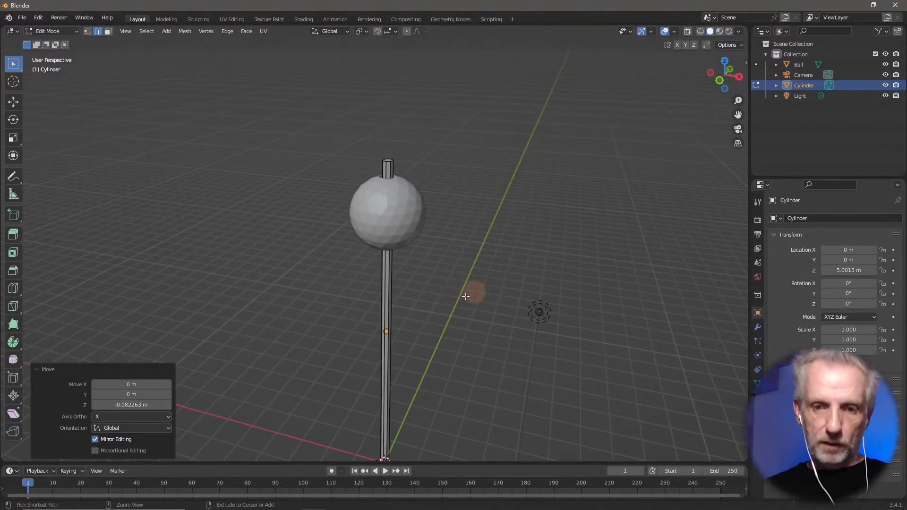
{"action": "key", "text": "ctrl+r"}
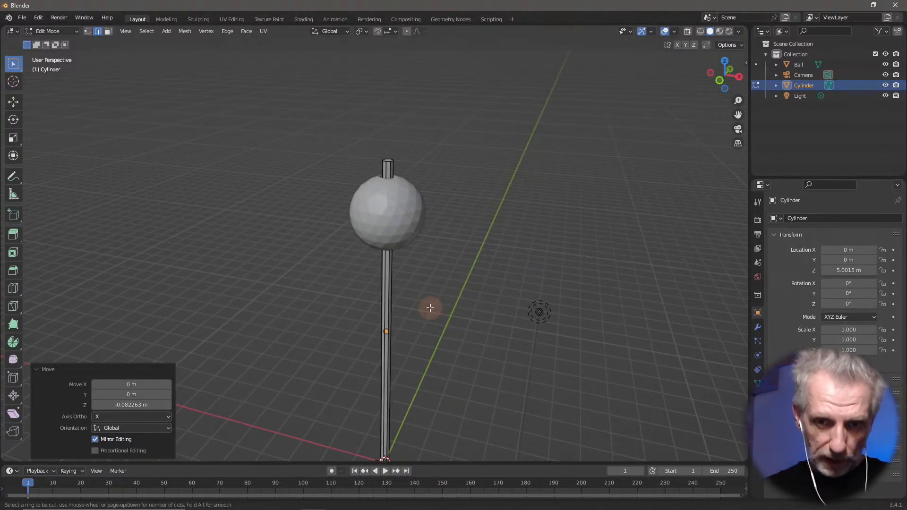
{"action": "left_click", "coordinate": [392, 321]}
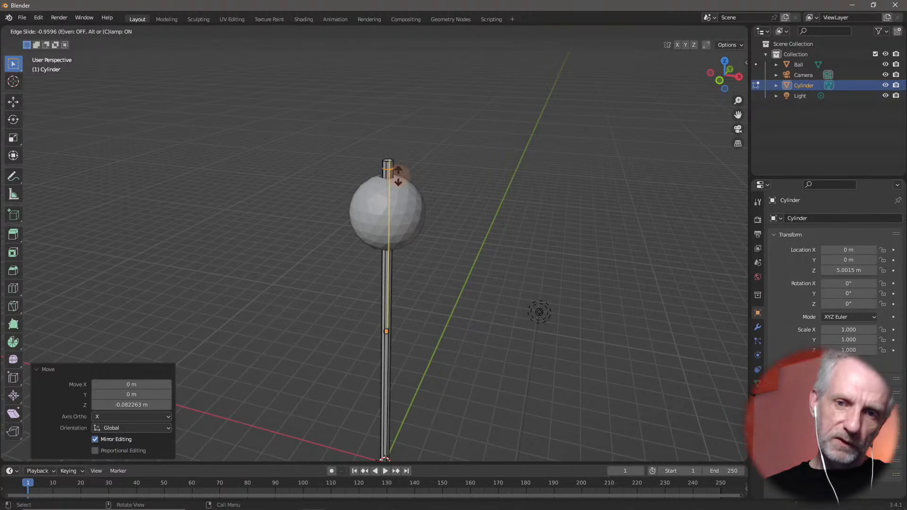
{"action": "left_click", "coordinate": [398, 176]}
Extrude the ring of side faces at the pole's upper end in place and scale it about 1.7 in X and Y to form a collar
{"action": "key", "text": "KP_Decimal"}
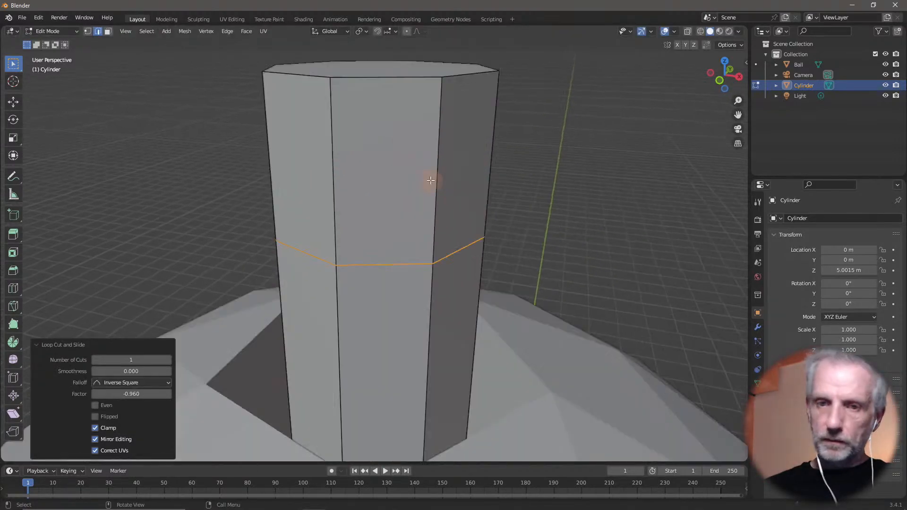
{"action": "scroll", "coordinate": [527, 195], "scroll_direction": "down", "scroll_amount": 4}
{"action": "middle_click_drag", "start_coordinate": [455, 198], "coordinate": [506, 193]}
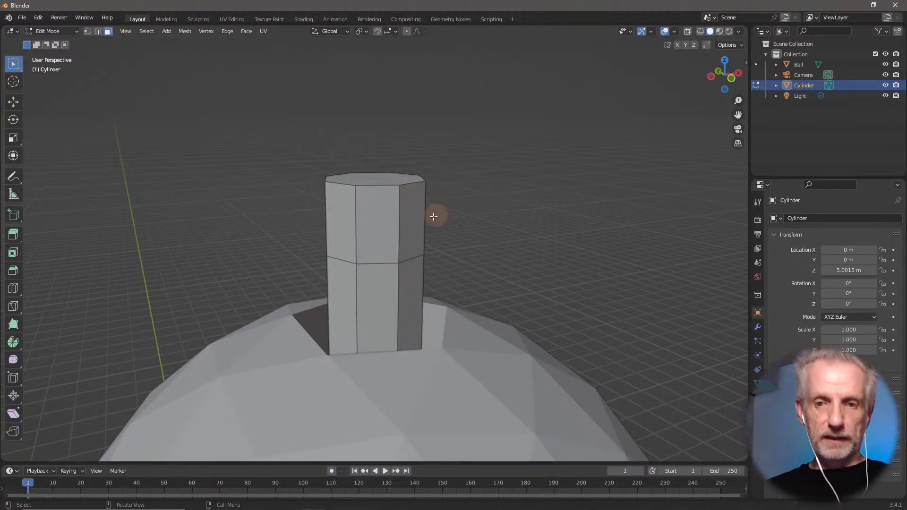
{"action": "left_click", "coordinate": [393, 222], "text": "alt"}
{"action": "middle_click_drag", "start_coordinate": [443, 232], "coordinate": [414, 245]}
{"action": "key", "text": "e"}
{"action": "right_click", "coordinate": [413, 246]}
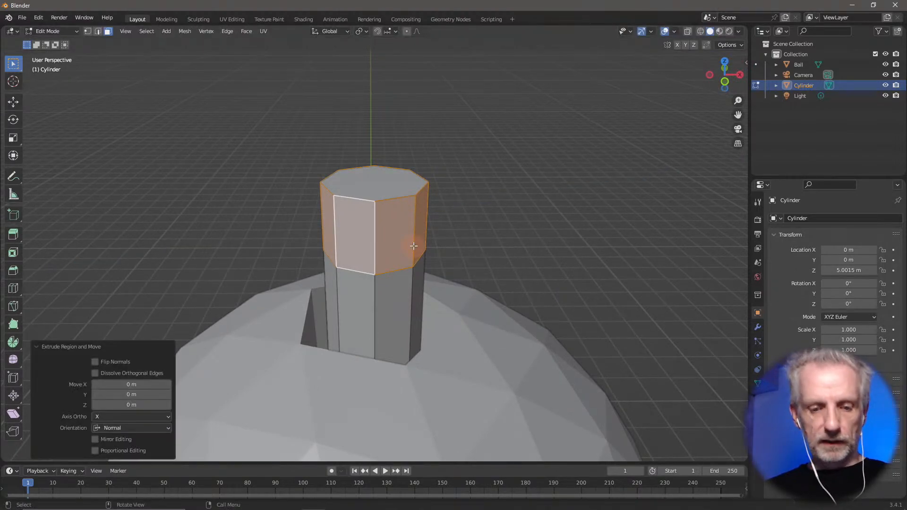
{"action": "key", "text": "s"}
{"action": "key", "text": "shift+z"}
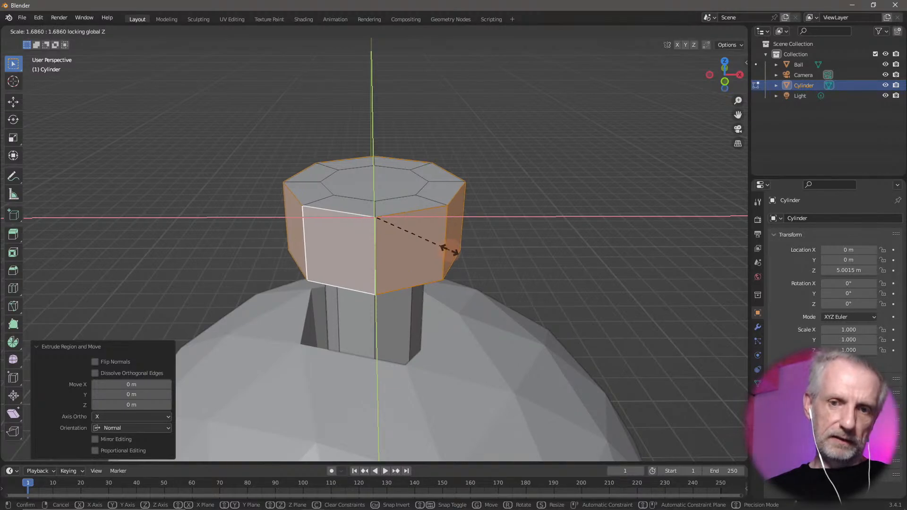
{"action": "left_click", "coordinate": [451, 251]}
{"action": "middle_click_drag", "start_coordinate": [504, 245], "coordinate": [476, 244]}
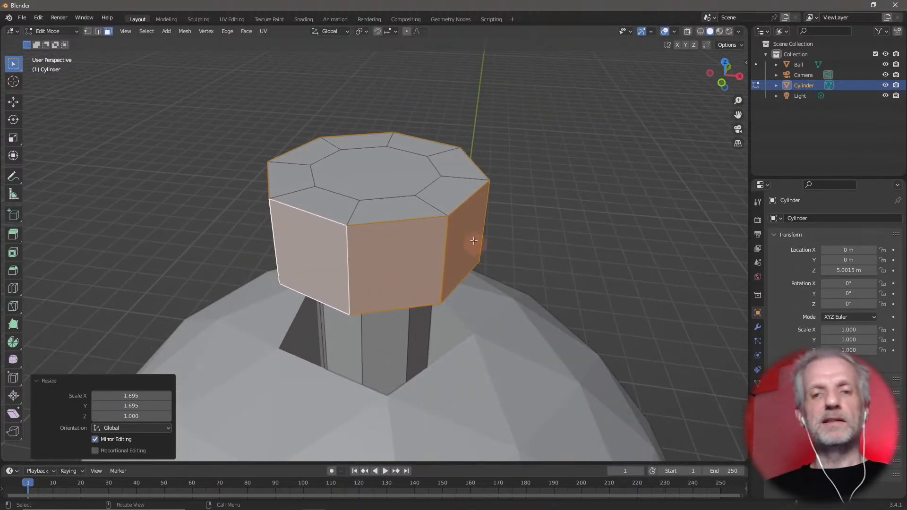
Extrude the octagonal top face of the pole about 0.054 m upward along Z to form a raised cap
{"action": "left_click", "coordinate": [395, 170]}
{"action": "key", "text": "e"}
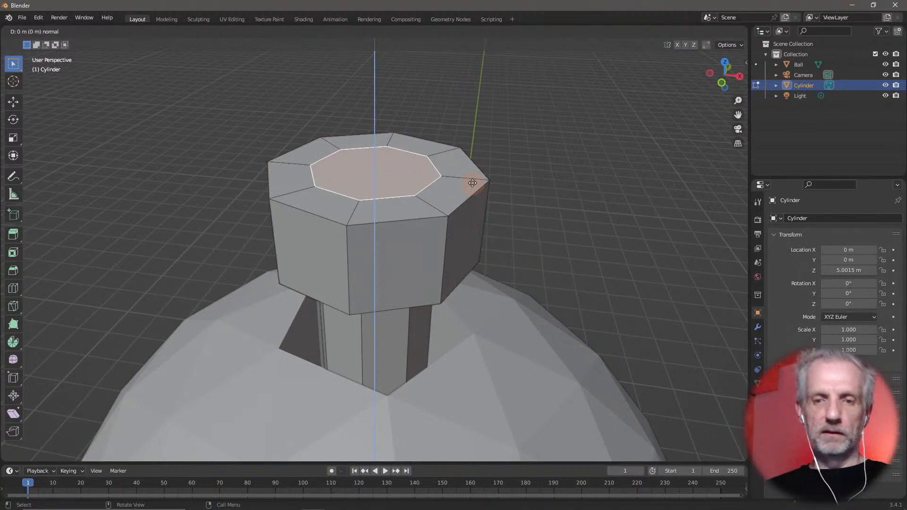
{"action": "right_click", "coordinate": [473, 183]}
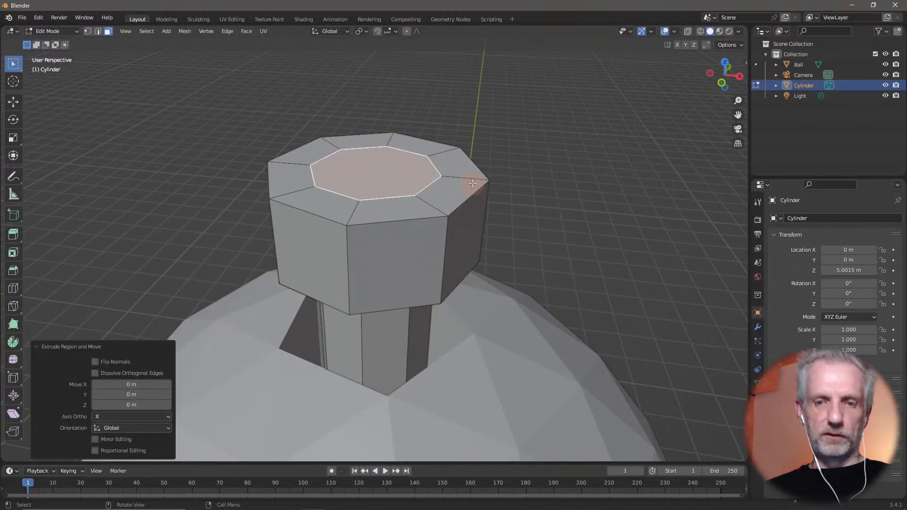
{"action": "key", "text": "g"}
{"action": "key", "text": "z"}
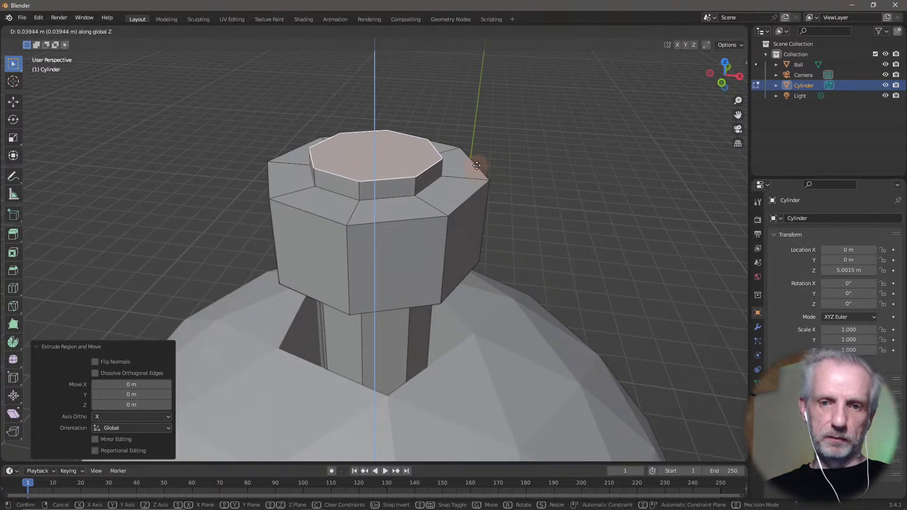
{"action": "left_click", "coordinate": [479, 158]}
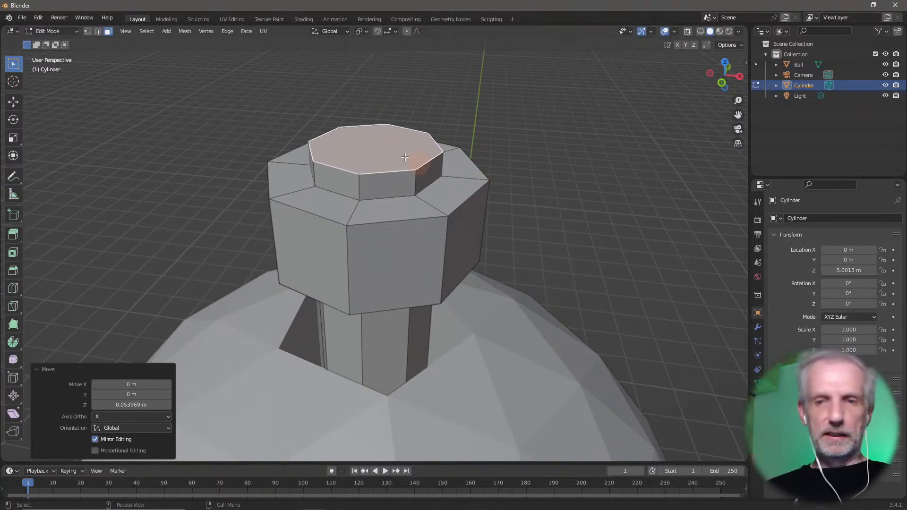
Bevel the edges around the raised cap's top face with a width of about 0.014 m and one segment
{"action": "middle_click_drag", "start_coordinate": [470, 167], "coordinate": [451, 162]}
{"action": "key", "text": "ctrl+b"}
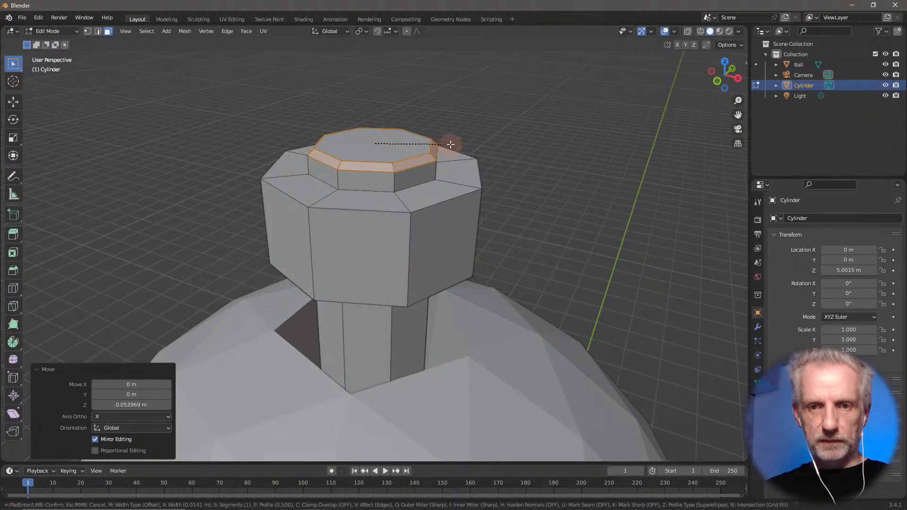
{"action": "left_click", "coordinate": [449, 145]}
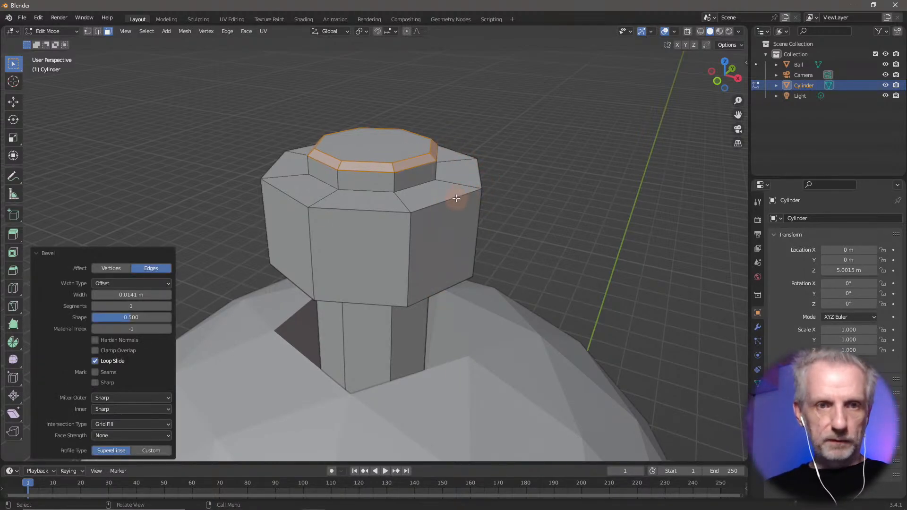
Bevel the collar's upper outer edge loop about 0.01 m and its lower outer edge loop about 0.016 m
{"action": "key", "text": "2"}
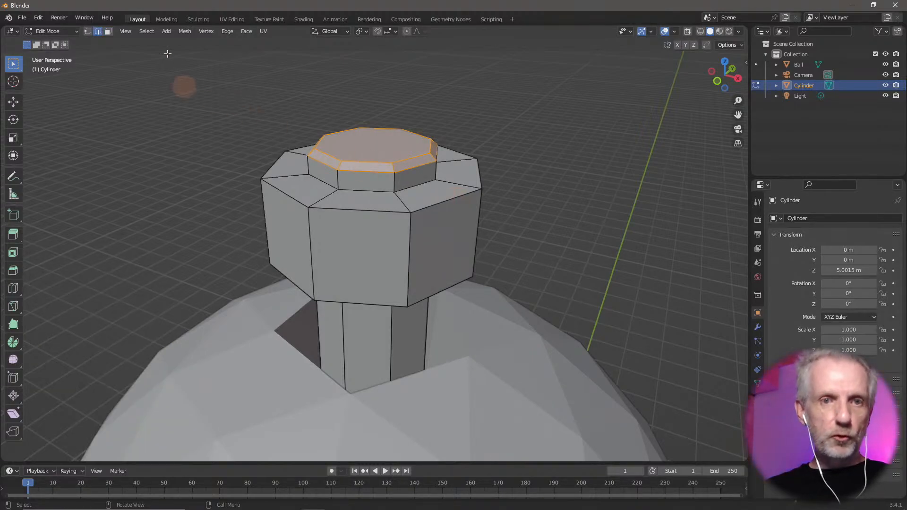
{"action": "left_click", "coordinate": [447, 199], "text": "alt"}
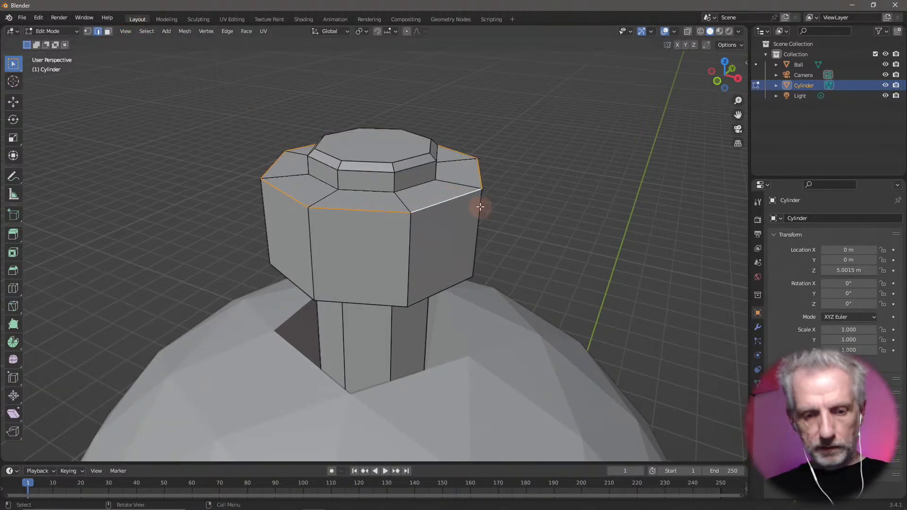
{"action": "key", "text": "ctrl+b"}
{"action": "left_click", "coordinate": [502, 213]}
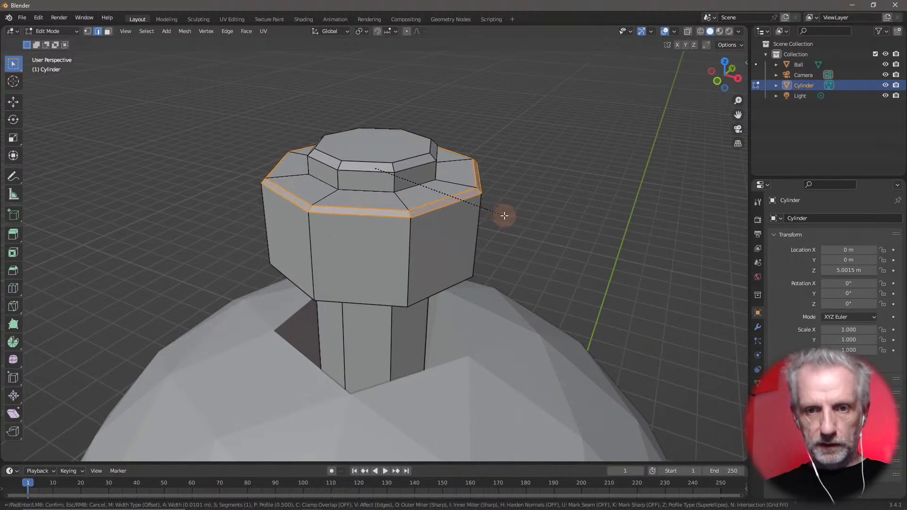
{"action": "left_click", "coordinate": [426, 299], "text": "alt"}
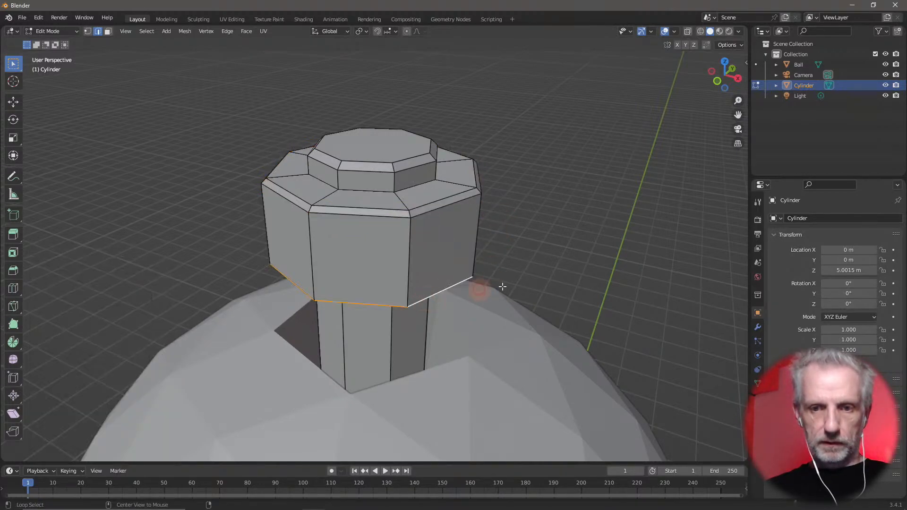
{"action": "key", "text": "ctrl+b"}
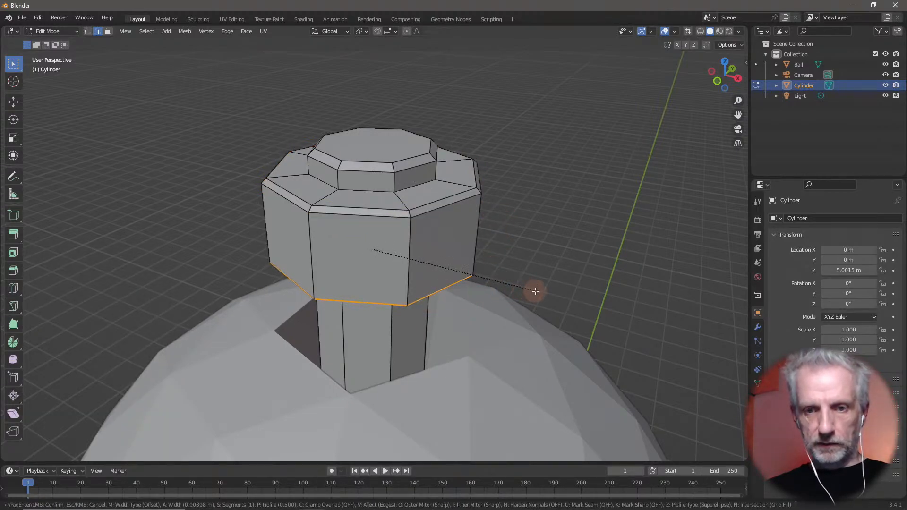
{"action": "left_click", "coordinate": [559, 300]}
Bevel the edge loop where the collar's underside meets the pole with a width of about 0.012 m
{"action": "middle_click_drag", "start_coordinate": [559, 300], "coordinate": [573, 236]}
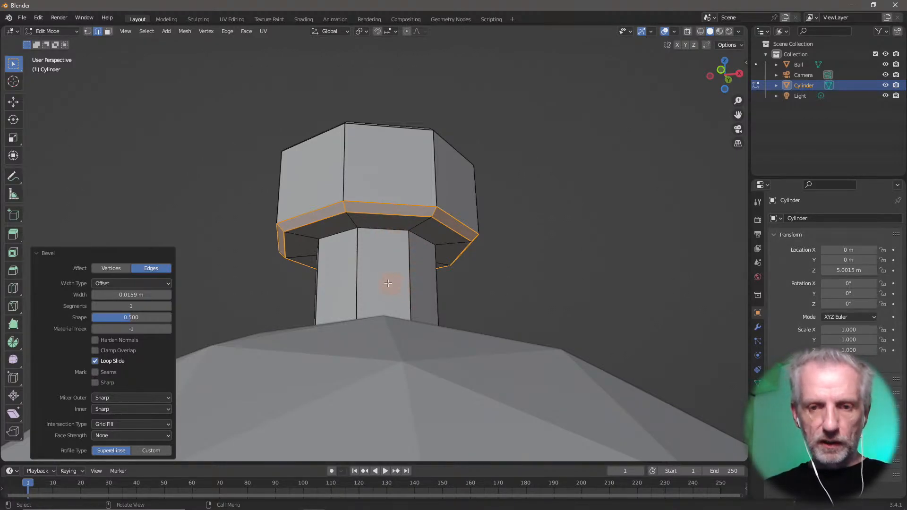
{"action": "left_click", "coordinate": [378, 230], "text": "alt"}
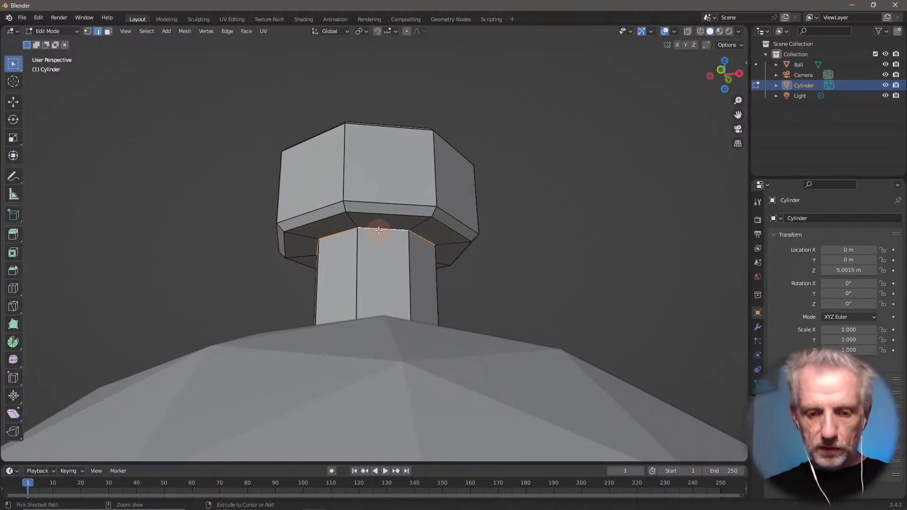
{"action": "key", "text": "ctrl+b"}
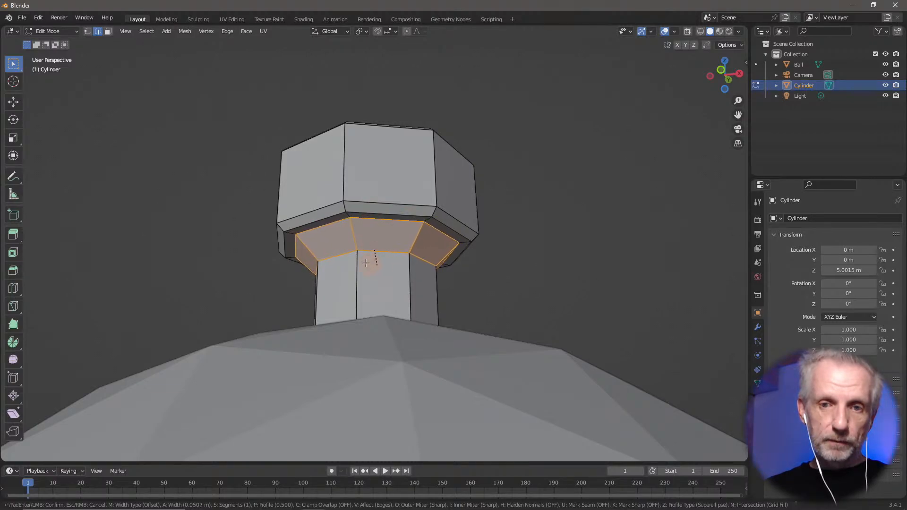
{"action": "right_click", "coordinate": [555, 263]}
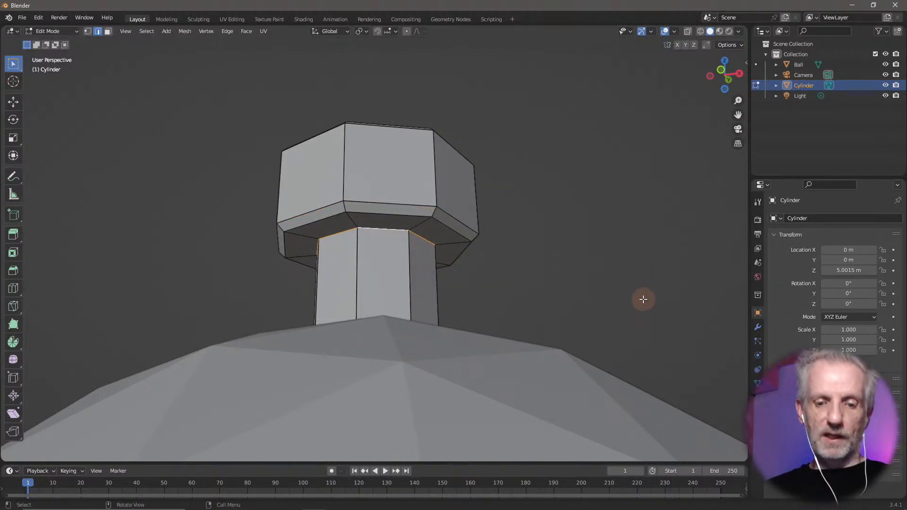
{"action": "key", "text": "ctrl+b"}
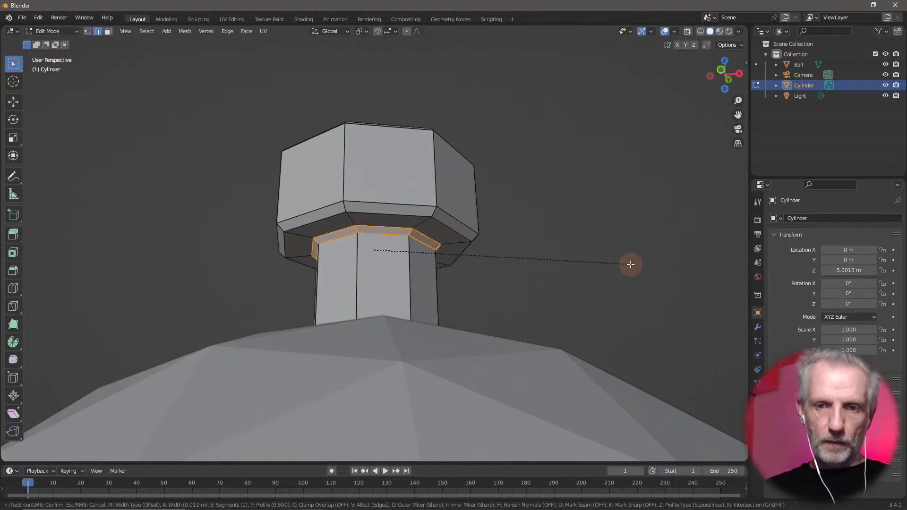
{"action": "left_click", "coordinate": [609, 265]}
Bevel the edge loop where the raised cap meets the collar's upper face with a width of about 0.008 m
{"action": "middle_click_drag", "start_coordinate": [604, 267], "coordinate": [587, 320]}
{"action": "scroll", "coordinate": [587, 320], "scroll_direction": "up", "scroll_amount": 2}
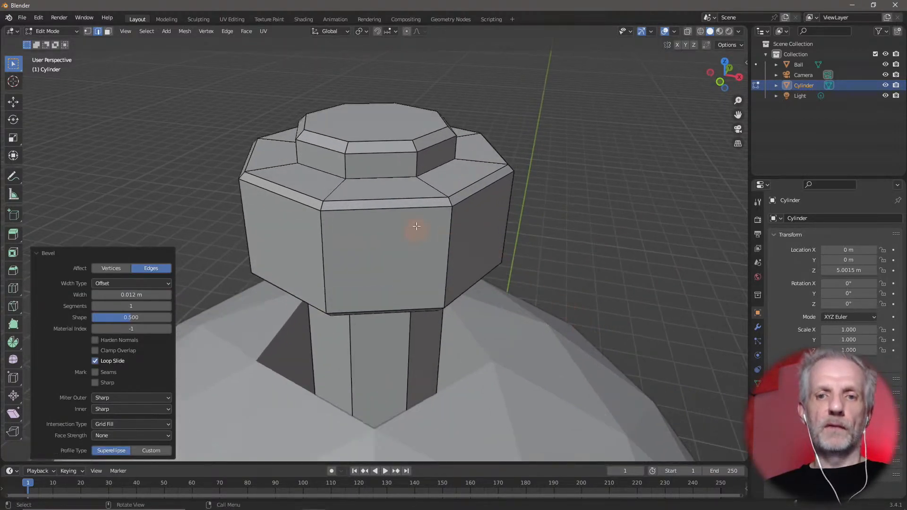
{"action": "left_click", "coordinate": [387, 176], "text": "alt"}
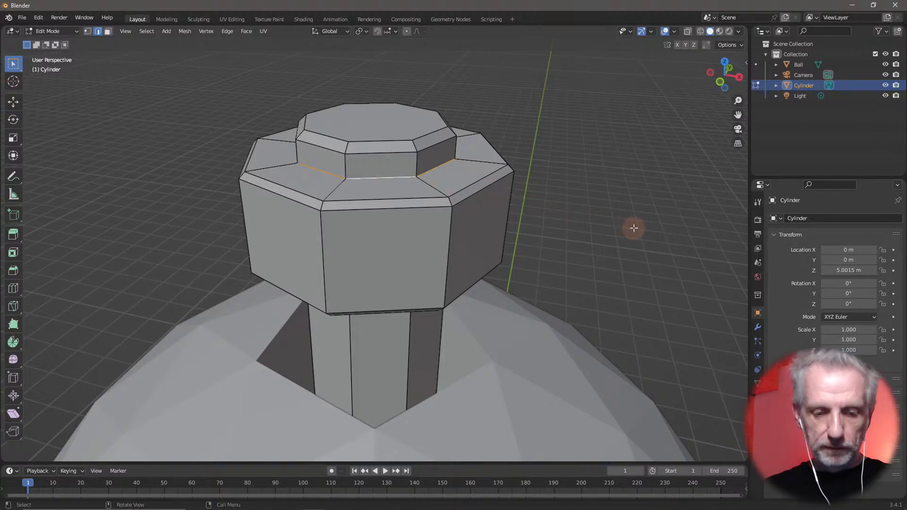
{"action": "key", "text": "ctrl+b"}
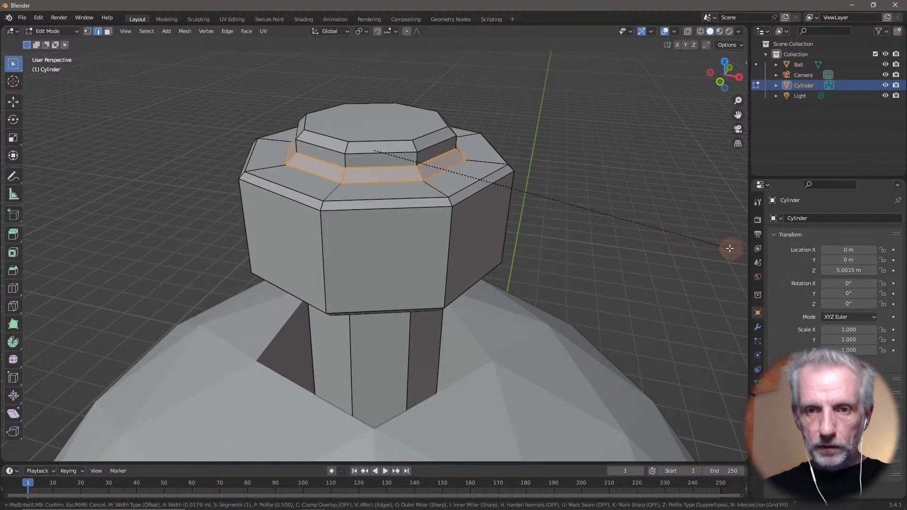
{"action": "left_click", "coordinate": [685, 248]}
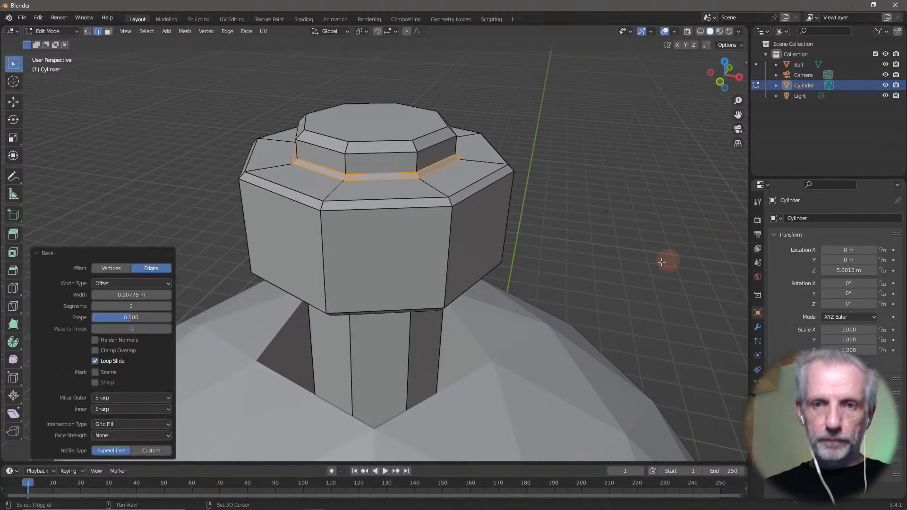
Rename the pole object from Cylinder to "Poll"
{"action": "scroll", "coordinate": [668, 259], "scroll_direction": "down", "scroll_amount": 3}
{"action": "middle_click_drag", "start_coordinate": [667, 259], "coordinate": [589, 131]}
{"action": "scroll", "coordinate": [664, 221], "scroll_direction": "down", "scroll_amount": 3}
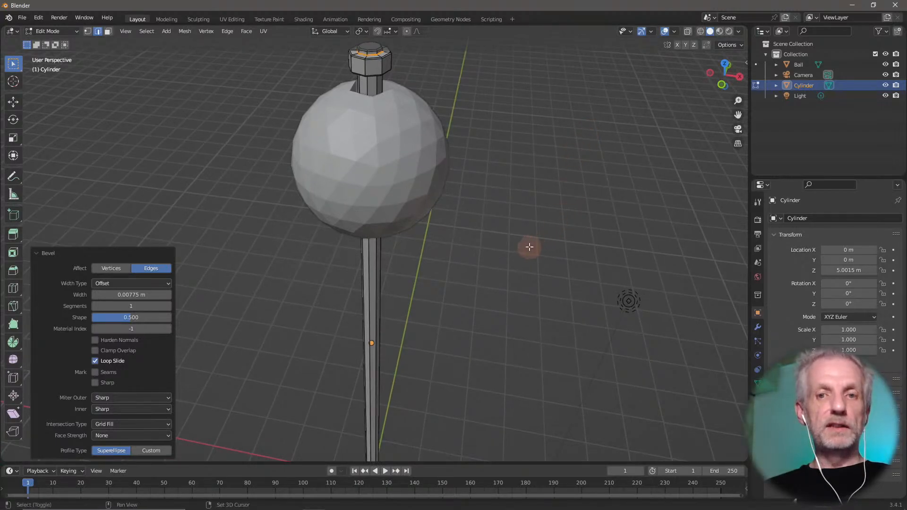
{"action": "middle_click_drag", "start_coordinate": [528, 246], "coordinate": [543, 269], "text": "shift"}
{"action": "key", "text": "alt+Tab"}
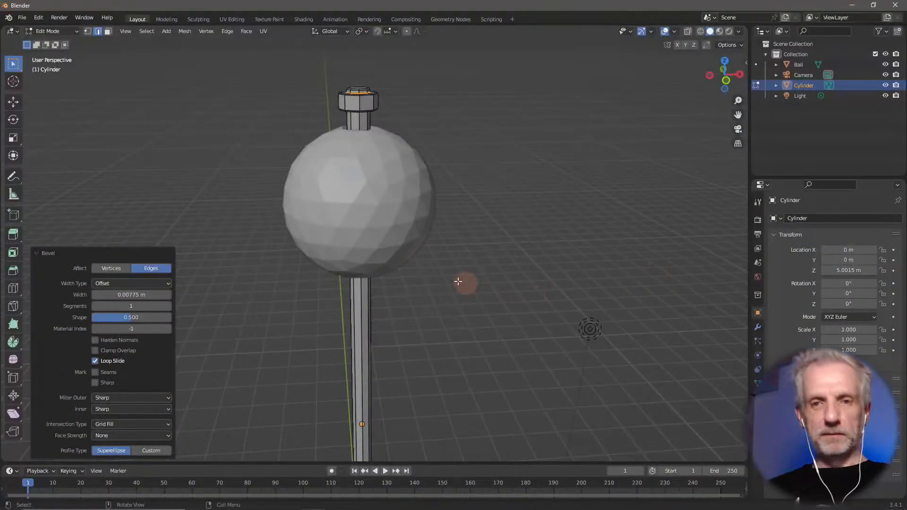
{"action": "middle_click_drag", "start_coordinate": [460, 290], "coordinate": [459, 225], "text": "shift"}
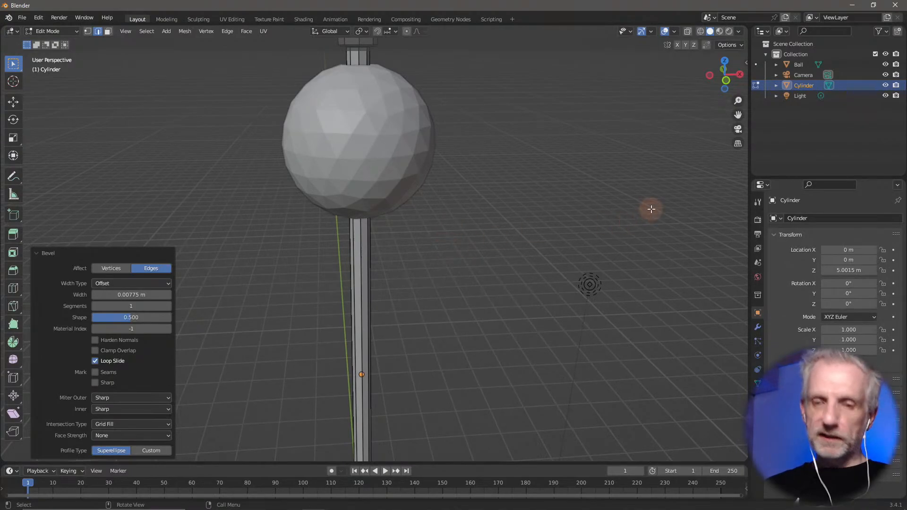
{"action": "key", "text": "F2"}
{"action": "type", "text": "Poll"}
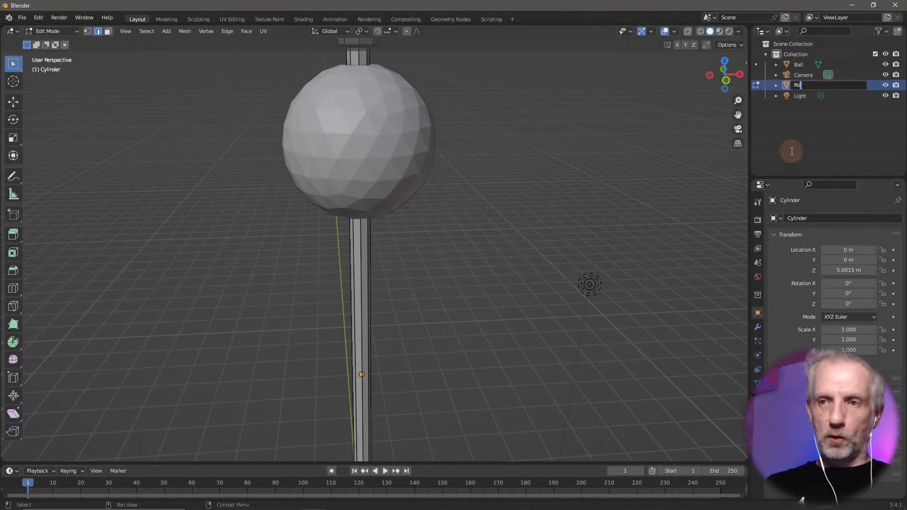
{"action": "key", "text": "Return"}
Return to Object Mode and select the ball
{"action": "scroll", "coordinate": [557, 196], "scroll_direction": "down", "scroll_amount": 5}
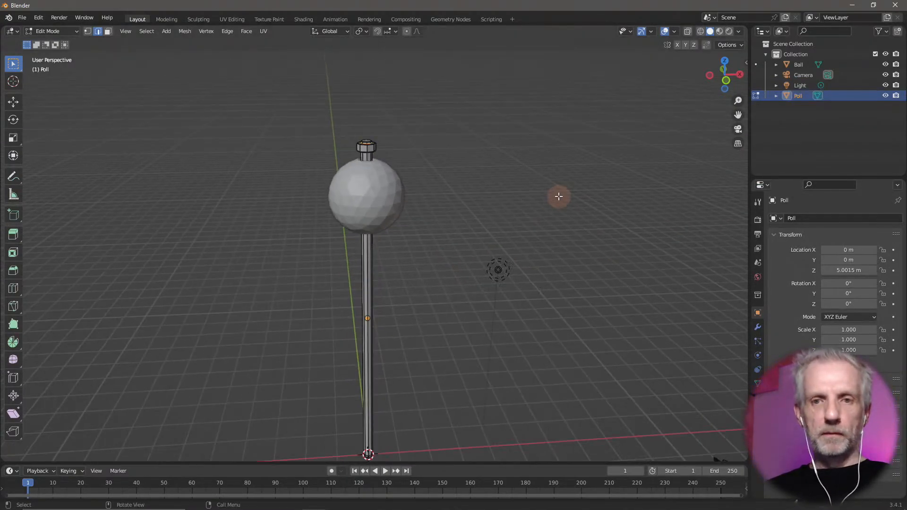
{"action": "middle_click_drag", "start_coordinate": [500, 253], "coordinate": [446, 208]}
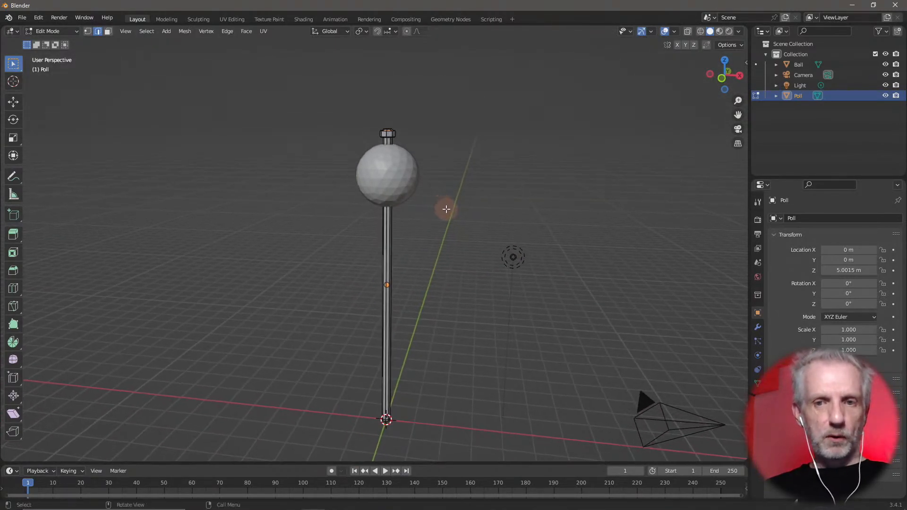
{"action": "key", "text": "Tab"}
{"action": "left_click", "coordinate": [408, 177]}
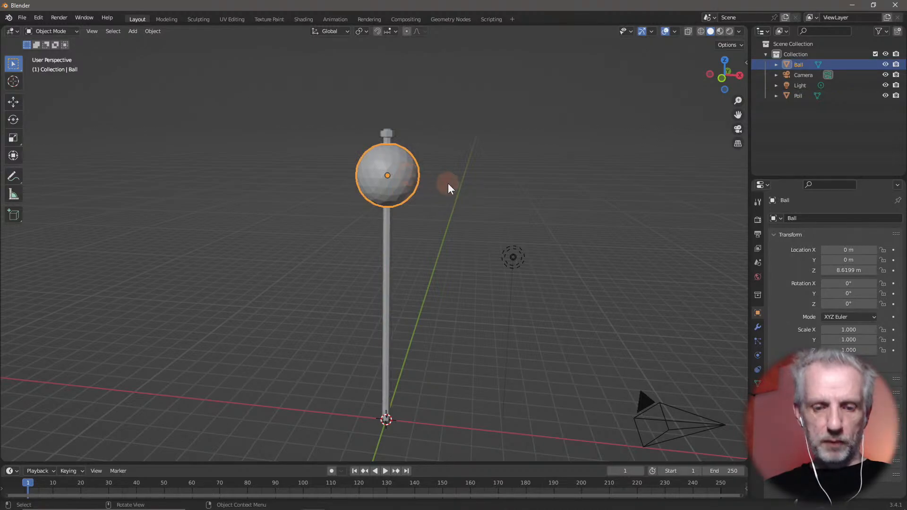
Try moving the ball down the pole along the global Z axis
{"action": "key", "text": "g"}
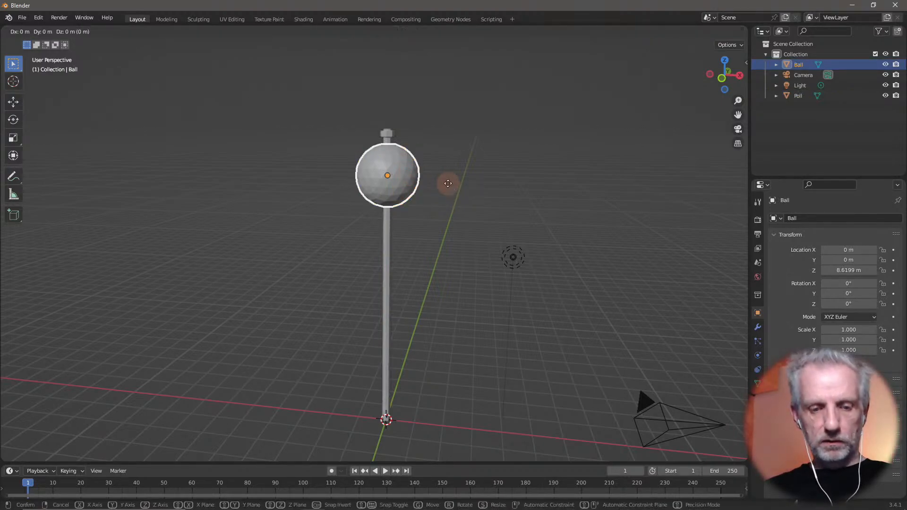
{"action": "key", "text": "z"}
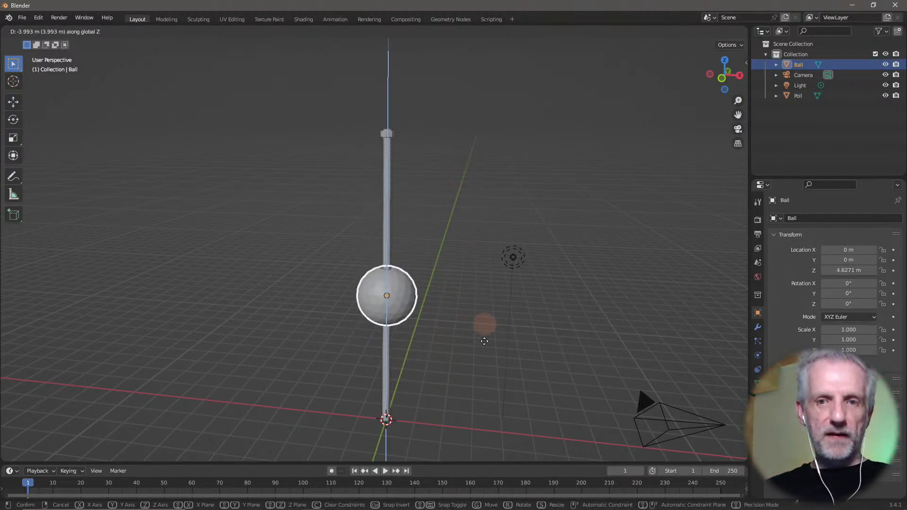
{"action": "left_click", "coordinate": [503, 202]}
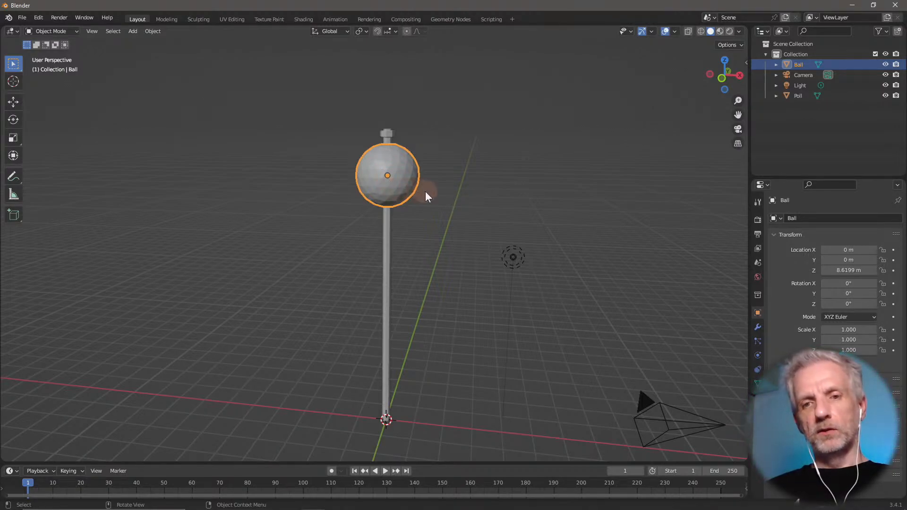
Set the ball's origin with the Origin to Geometry option
{"action": "right_click", "coordinate": [407, 177]}
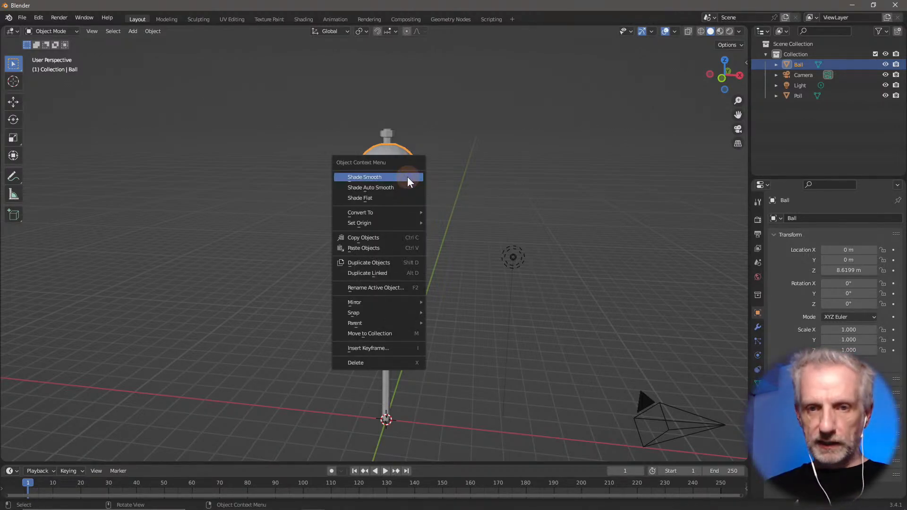
{"action": "mouse_move", "coordinate": [412, 222]}
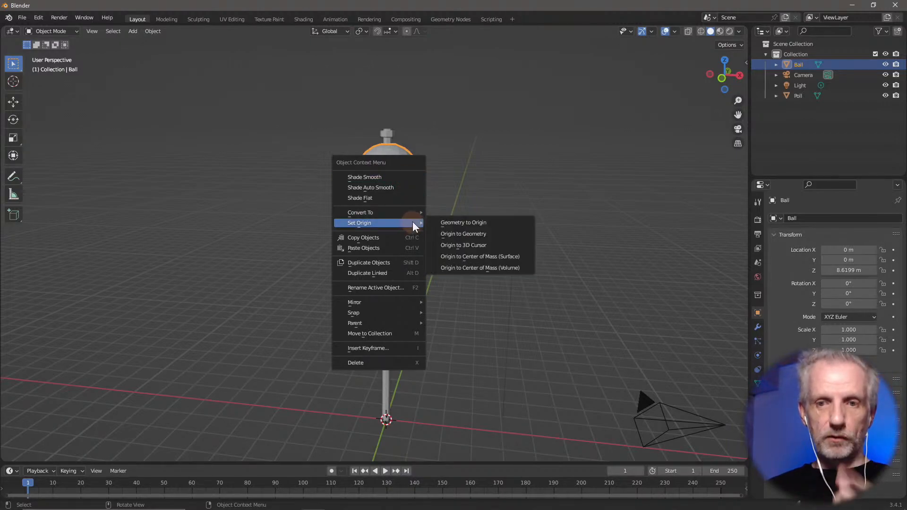
{"action": "left_click", "coordinate": [475, 234]}
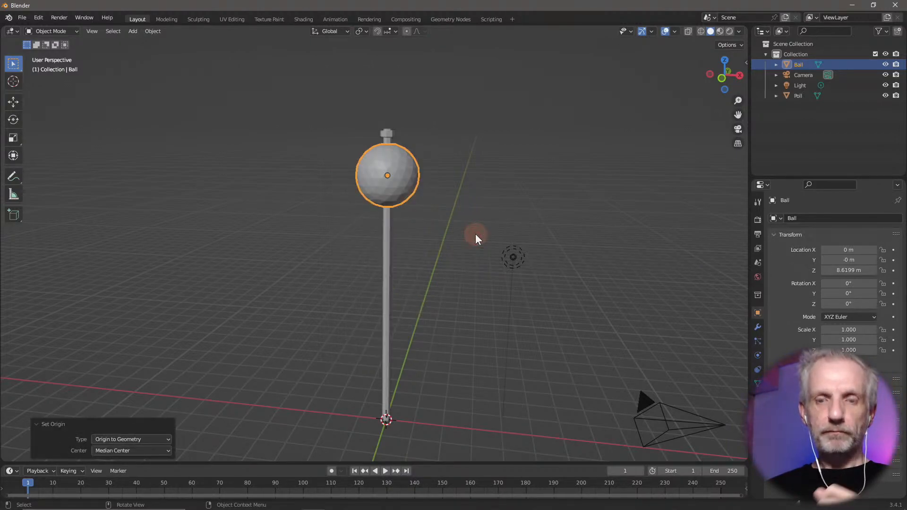
Set the pole's origin to the 3D cursor at the centre of its base
{"action": "left_click", "coordinate": [386, 282]}
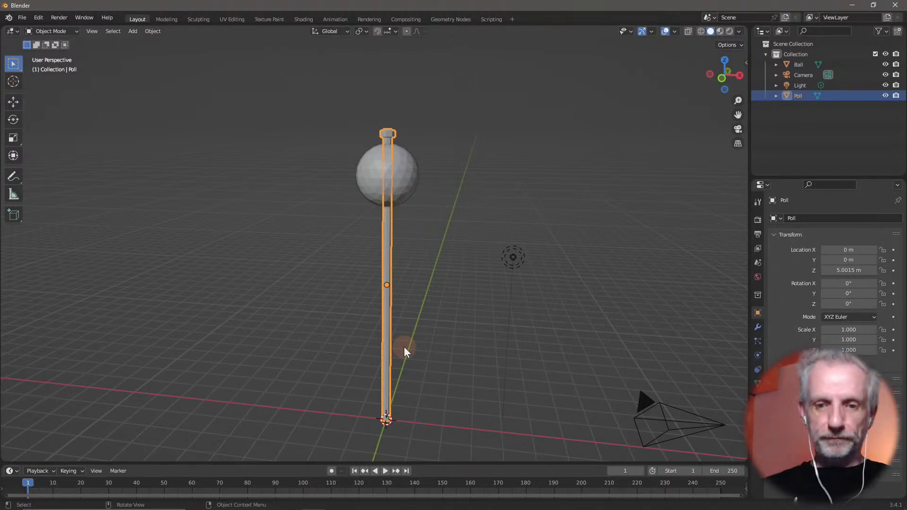
{"action": "middle_click_drag", "start_coordinate": [404, 347], "coordinate": [421, 153]}
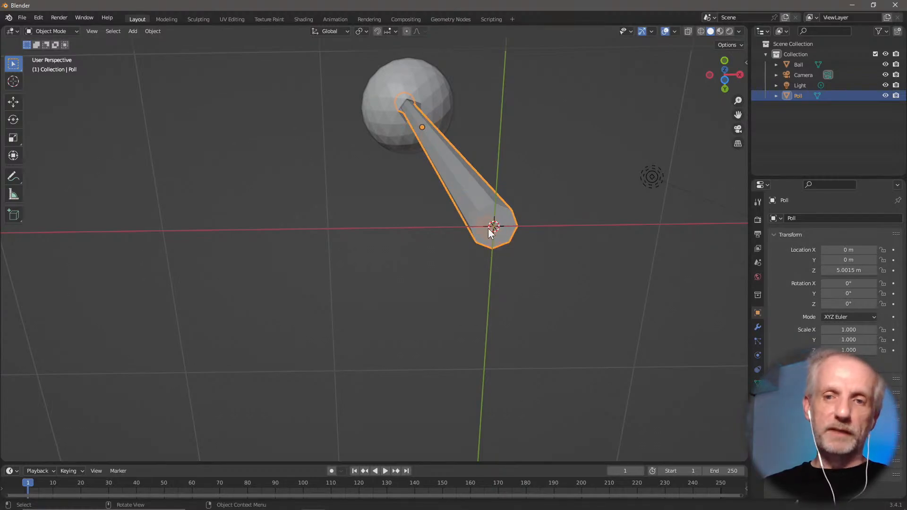
{"action": "key", "text": "shift+s"}
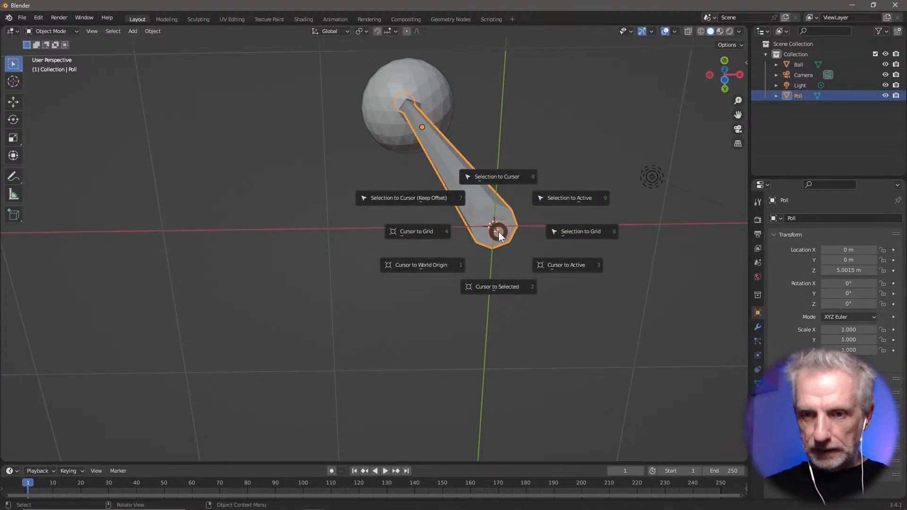
{"action": "left_click", "coordinate": [499, 235]}
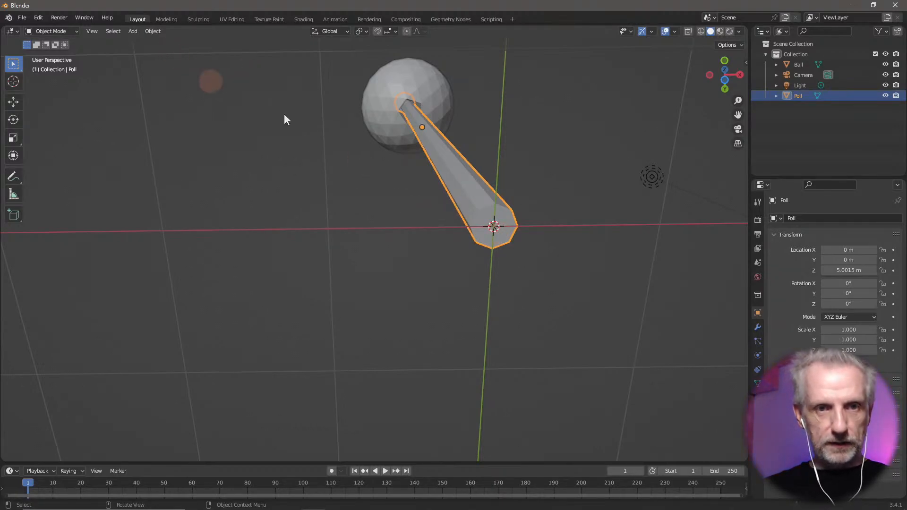
{"action": "right_click", "coordinate": [478, 197]}
{"action": "mouse_move", "coordinate": [478, 197]}
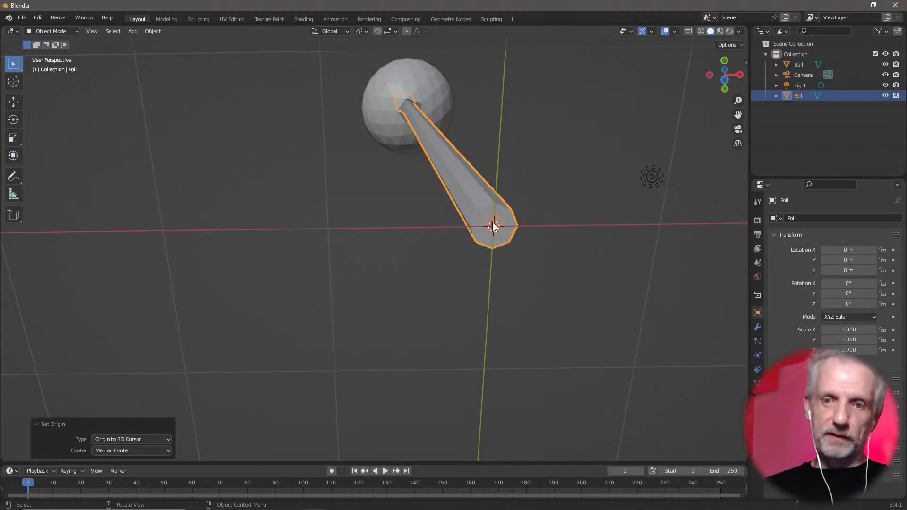
Try scaling the pole uniformly about its origin at the base
{"action": "middle_click_drag", "start_coordinate": [526, 203], "coordinate": [466, 327]}
{"action": "scroll", "coordinate": [466, 328], "scroll_direction": "up", "scroll_amount": 1}
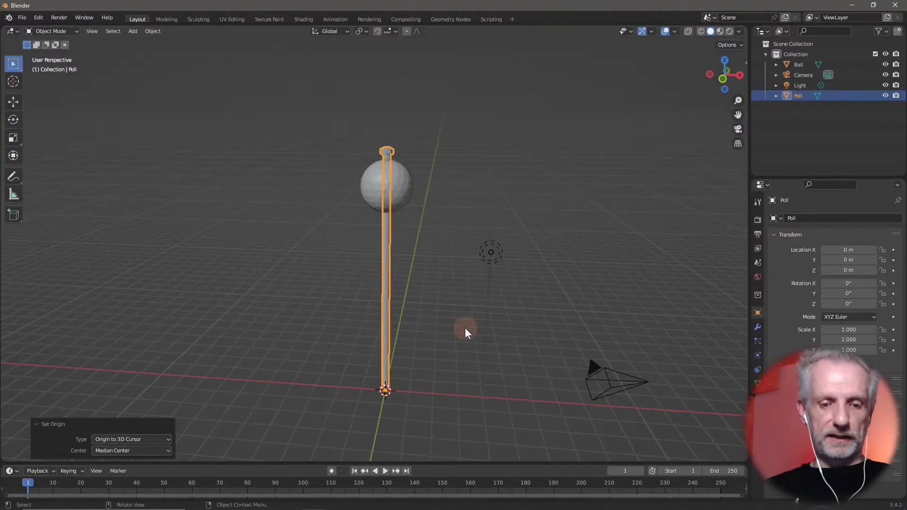
{"action": "key", "text": "s"}
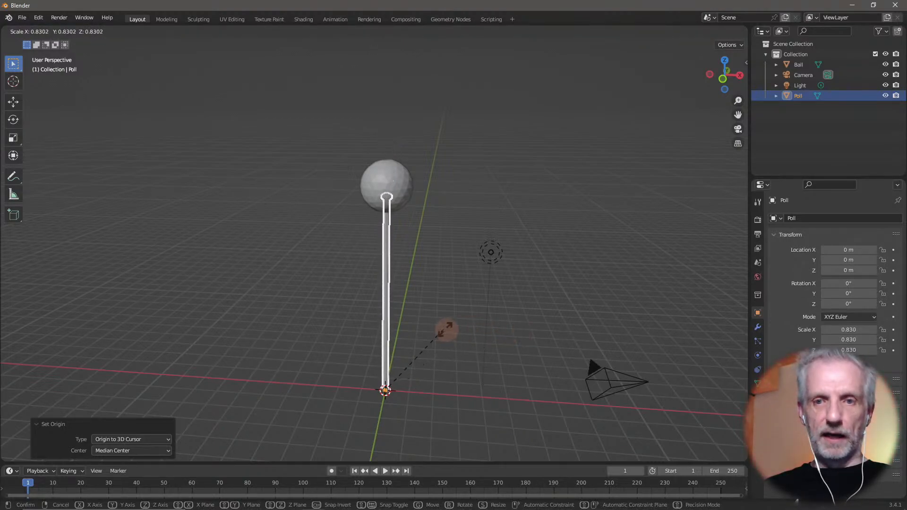
{"action": "key", "text": "Escape"}
Add a new material to the pole
{"action": "middle_click_drag", "start_coordinate": [471, 300], "coordinate": [426, 293]}
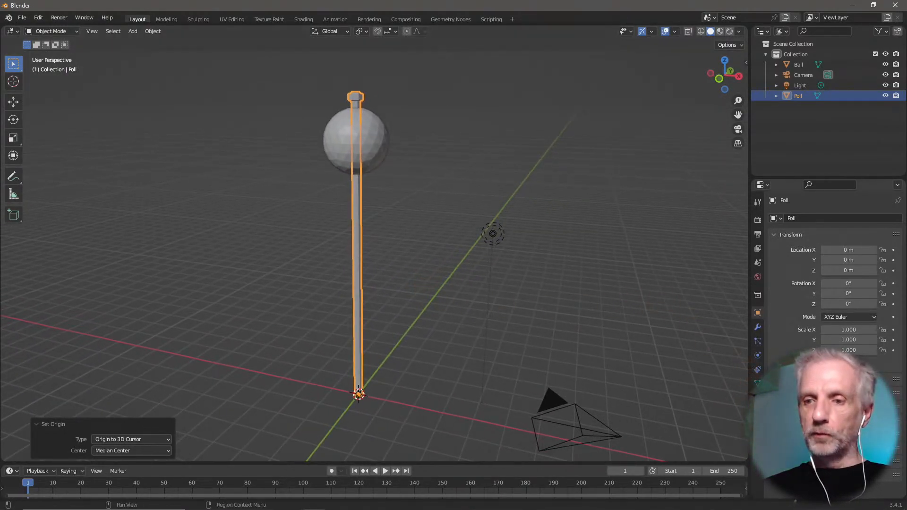
{"action": "left_click", "coordinate": [757, 398]}
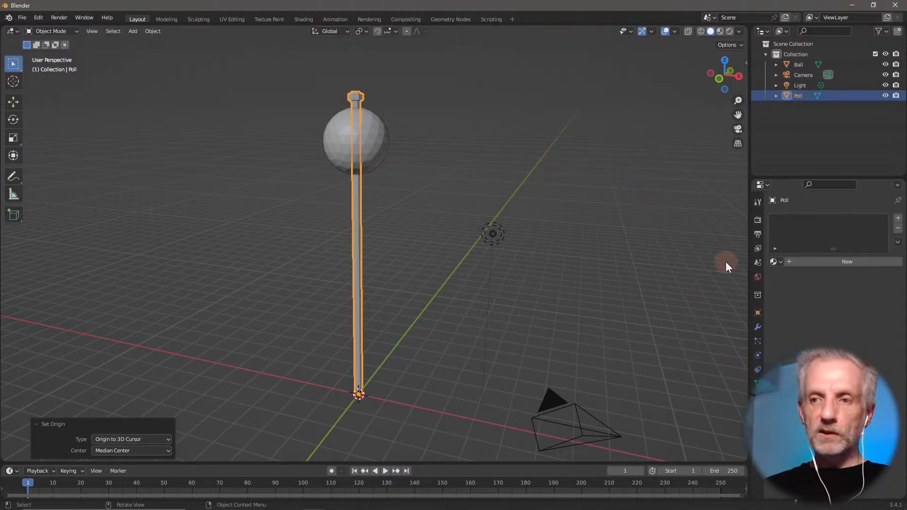
{"action": "left_click", "coordinate": [869, 262]}
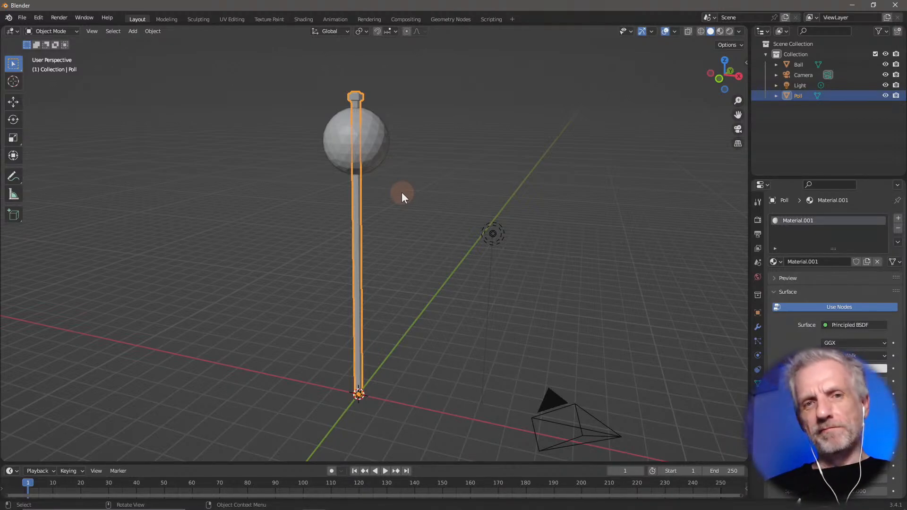
Switch to the UV Editing workspace and select the pole's entire mesh in Edit Mode to show its UV layout
{"action": "left_click", "coordinate": [234, 20]}
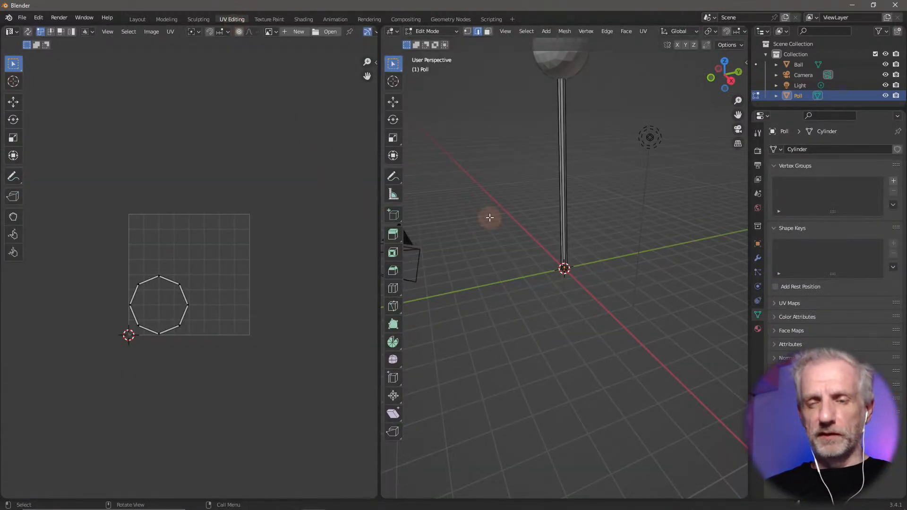
{"action": "key", "text": "Tab"}
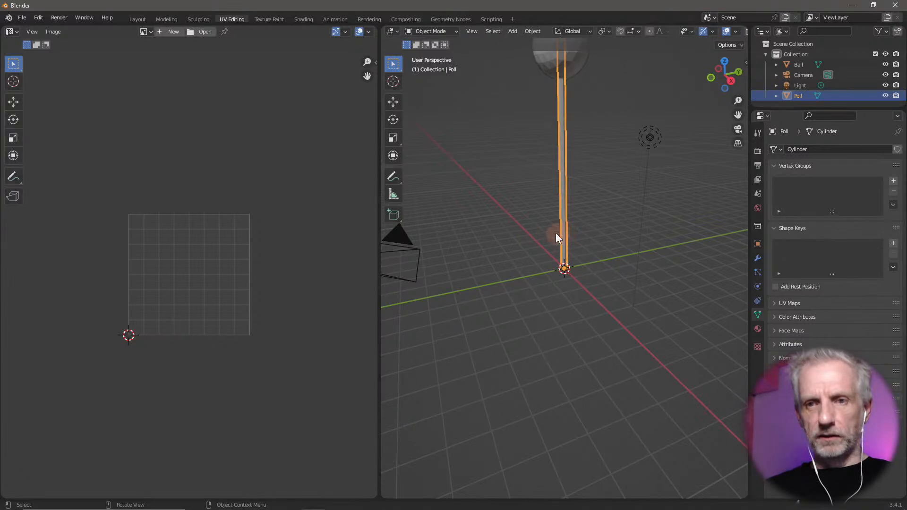
{"action": "key", "text": "Tab"}
{"action": "key", "text": "alt+a"}
{"action": "key", "text": "a"}
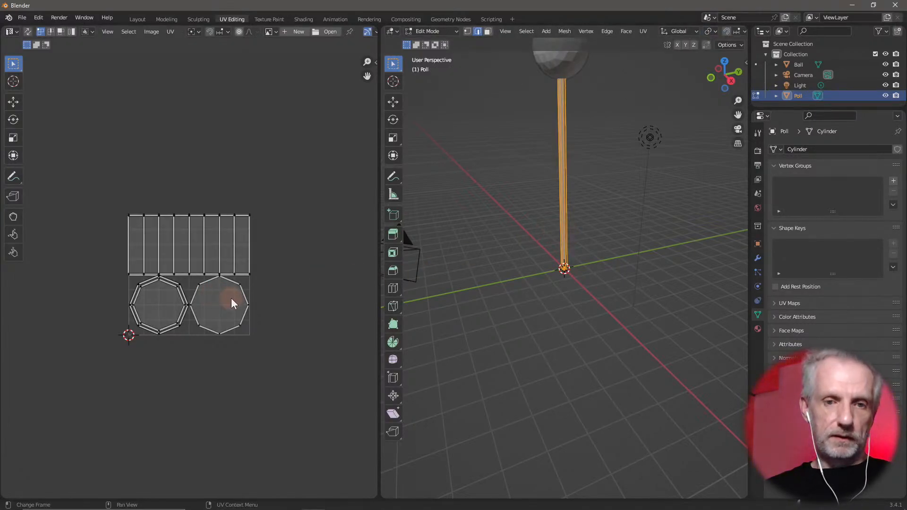
Pack all of the pole's UV islands with UVPackmaster2
{"action": "key", "text": "n"}
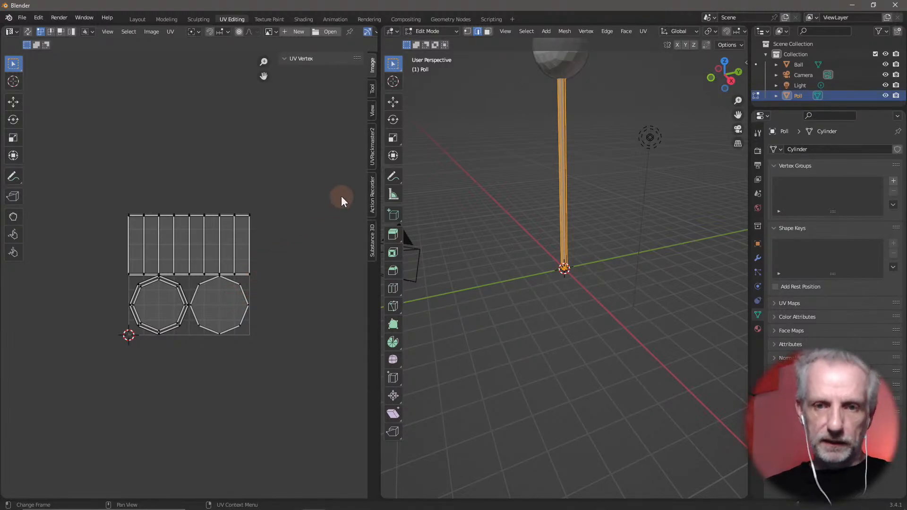
{"action": "left_click", "coordinate": [373, 149]}
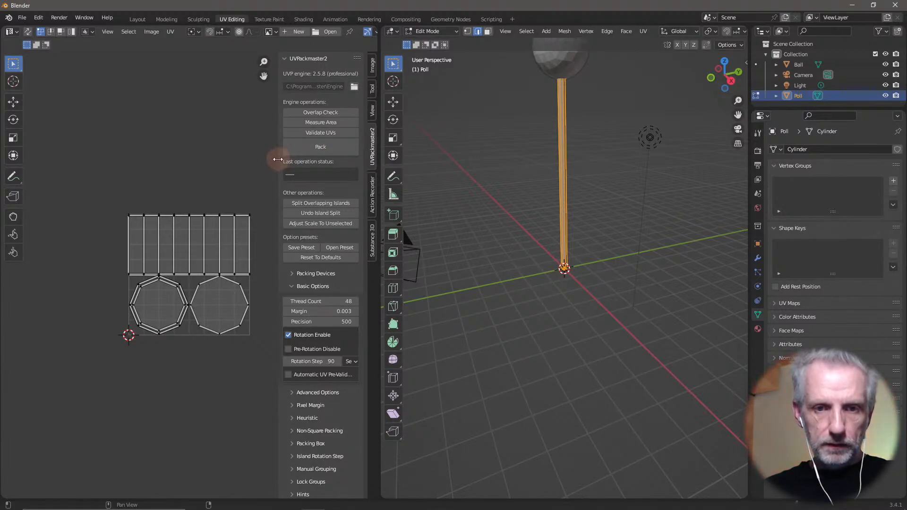
{"action": "key", "text": "a"}
{"action": "left_click", "coordinate": [332, 146]}
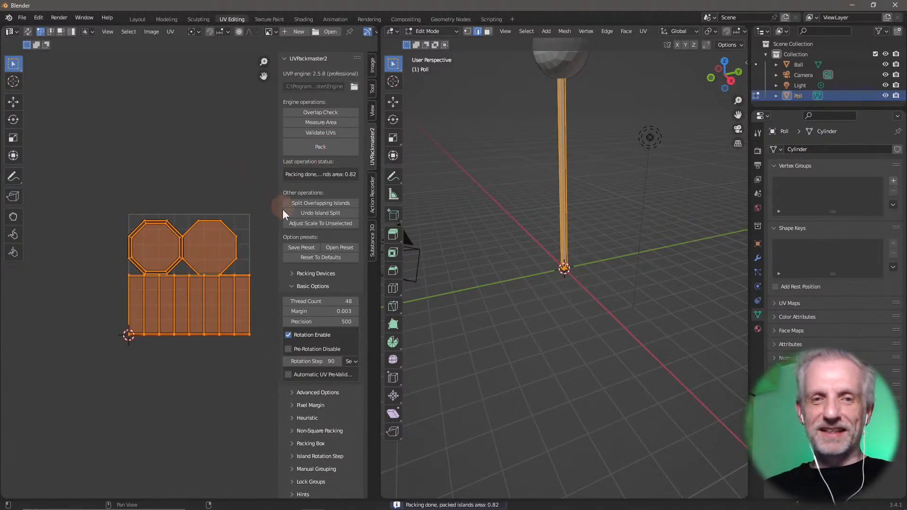
Switch editing from the pole to the ball and select the ball's entire mesh to show its UV layout
{"action": "left_click", "coordinate": [574, 60]}
{"action": "key", "text": "Tab"}
{"action": "left_click", "coordinate": [574, 59]}
{"action": "key", "text": "Tab"}
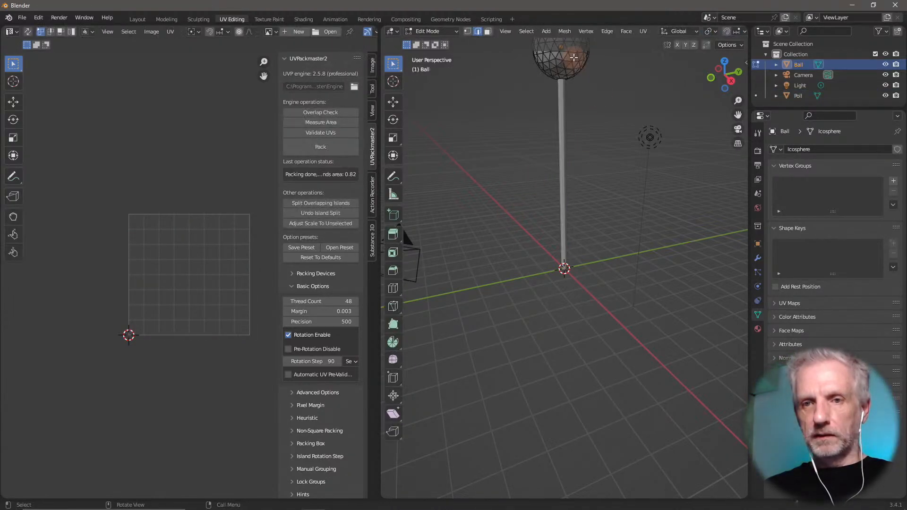
{"action": "left_click", "coordinate": [538, 96]}
{"action": "key", "text": "a"}
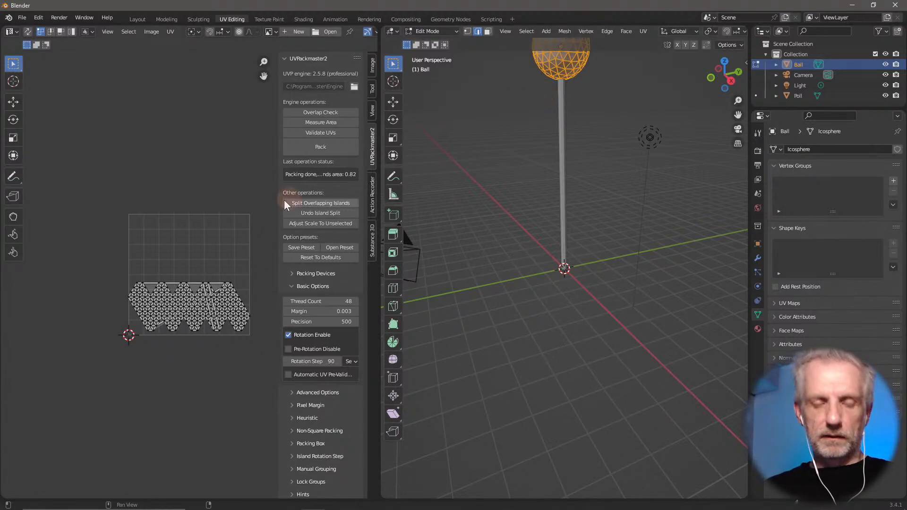
Select all of the ball's UVs and pack them with UVPackmaster2
{"action": "left_click", "coordinate": [323, 145]}
{"action": "key", "text": "a"}
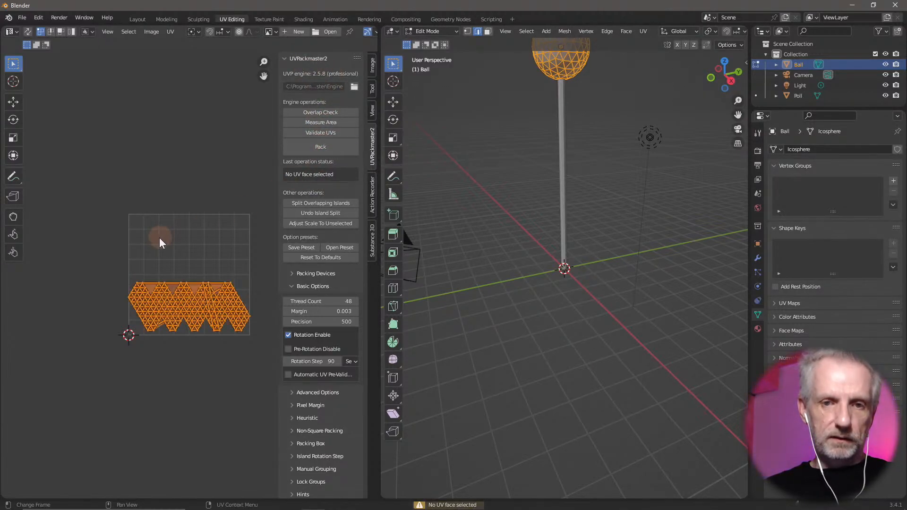
{"action": "left_click", "coordinate": [336, 151]}
{"action": "scroll", "coordinate": [202, 268], "scroll_direction": "up", "scroll_amount": 5}
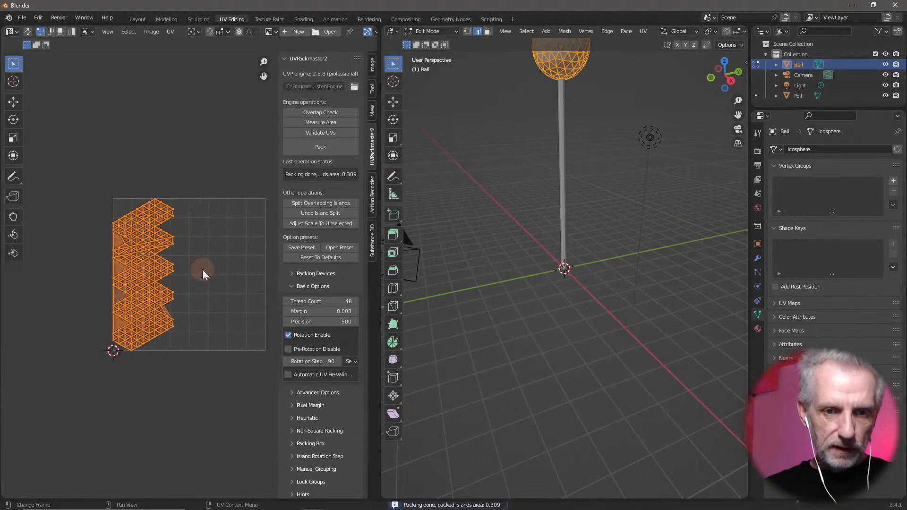
{"action": "scroll", "coordinate": [189, 258], "scroll_direction": "down", "scroll_amount": 1}
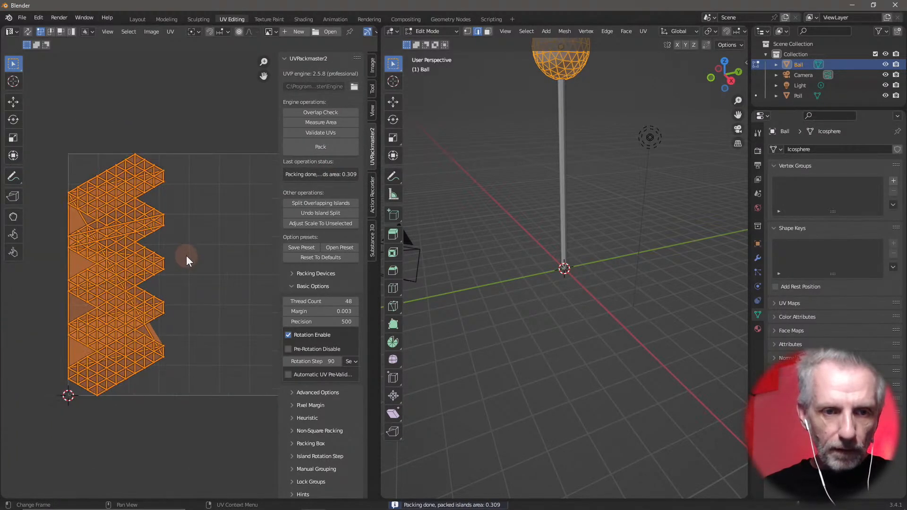
{"action": "middle_click_drag", "start_coordinate": [186, 255], "coordinate": [210, 254], "text": "shift"}
{"action": "scroll", "coordinate": [210, 254], "scroll_direction": "up", "scroll_amount": 1}
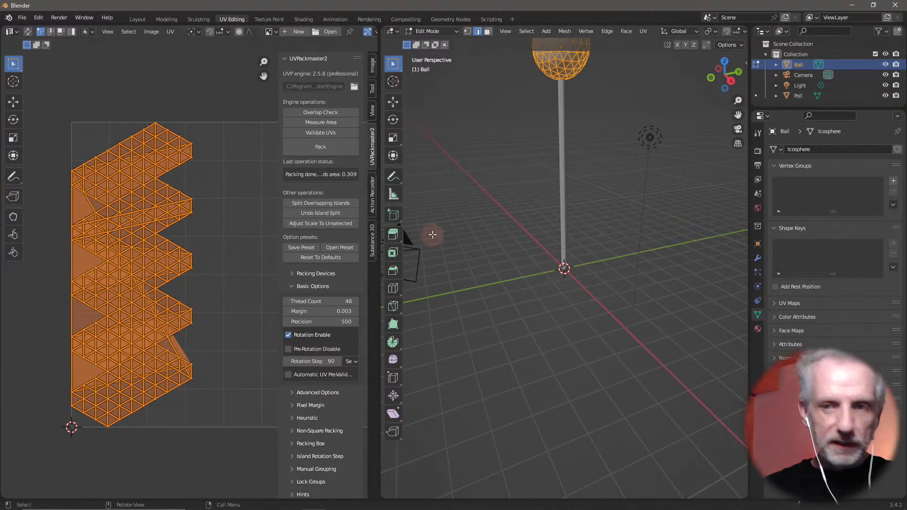
Unwrap the ball's entire mesh with Smart UV Project, using a 66° angle limit and the scaled margin method
{"action": "middle_click_drag", "start_coordinate": [543, 196], "coordinate": [566, 358]}
{"action": "scroll", "coordinate": [566, 357], "scroll_direction": "up", "scroll_amount": 5}
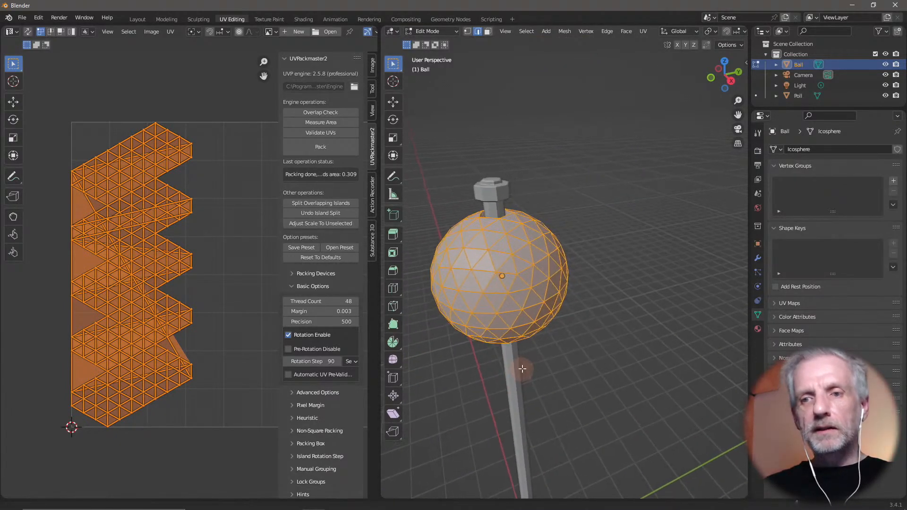
{"action": "left_click", "coordinate": [643, 32]}
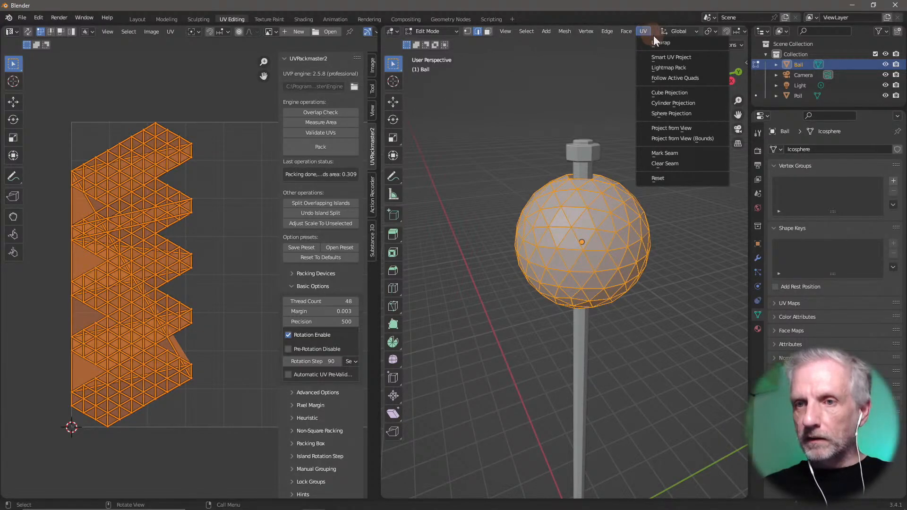
{"action": "left_click", "coordinate": [694, 56]}
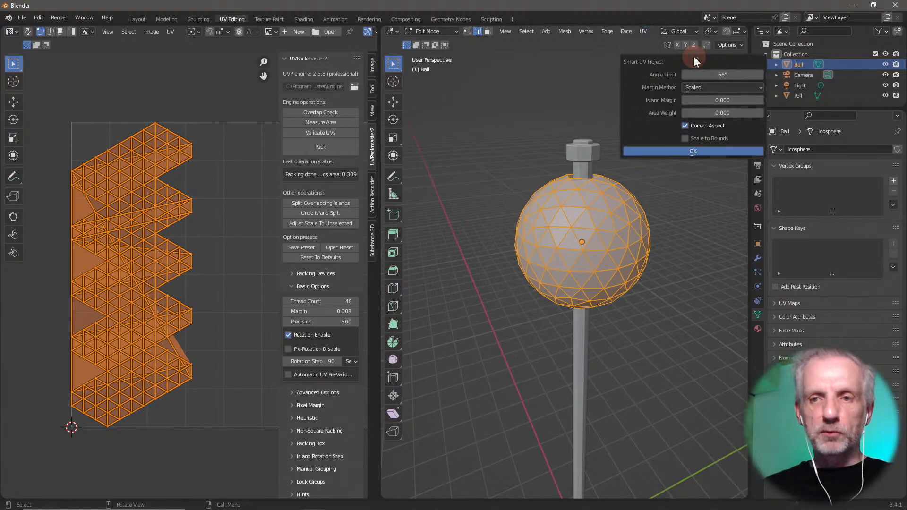
{"action": "left_click", "coordinate": [706, 153]}
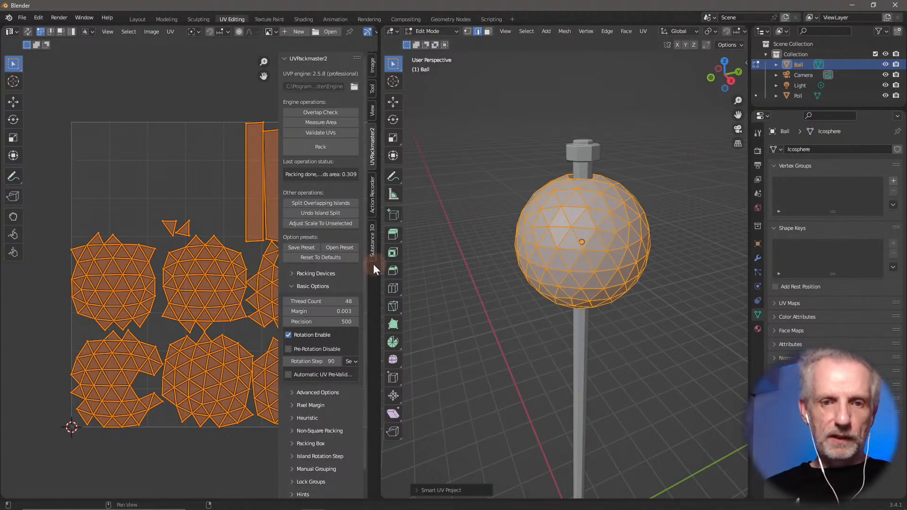
Repack all of the ball's UV islands with UVPackmaster2 to fill the UV square, and leave Edit Mode
{"action": "middle_click_drag", "start_coordinate": [140, 252], "coordinate": [100, 242]}
{"action": "key", "text": "n"}
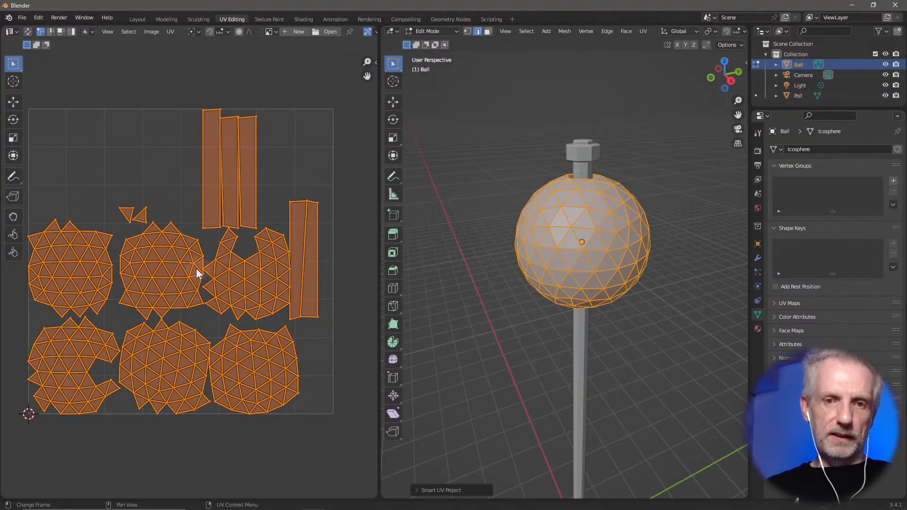
{"action": "middle_click_drag", "start_coordinate": [196, 267], "coordinate": [221, 252]}
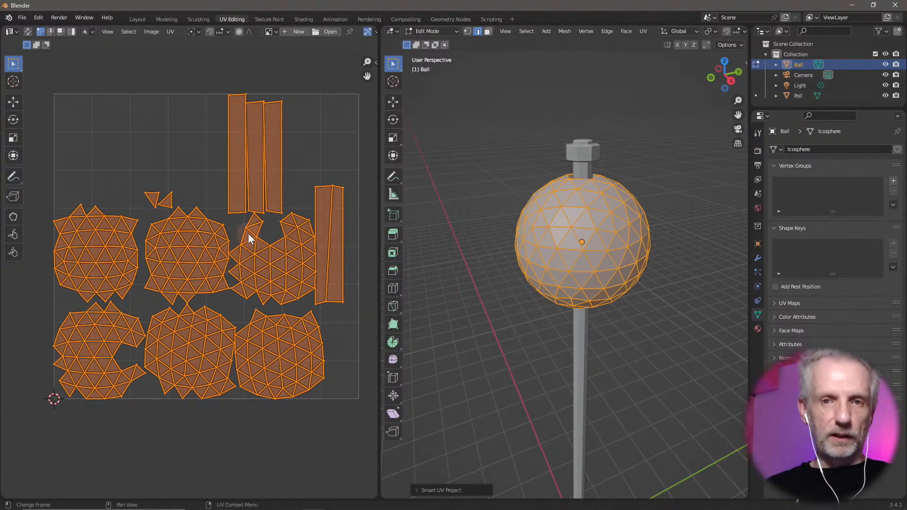
{"action": "key", "text": "n"}
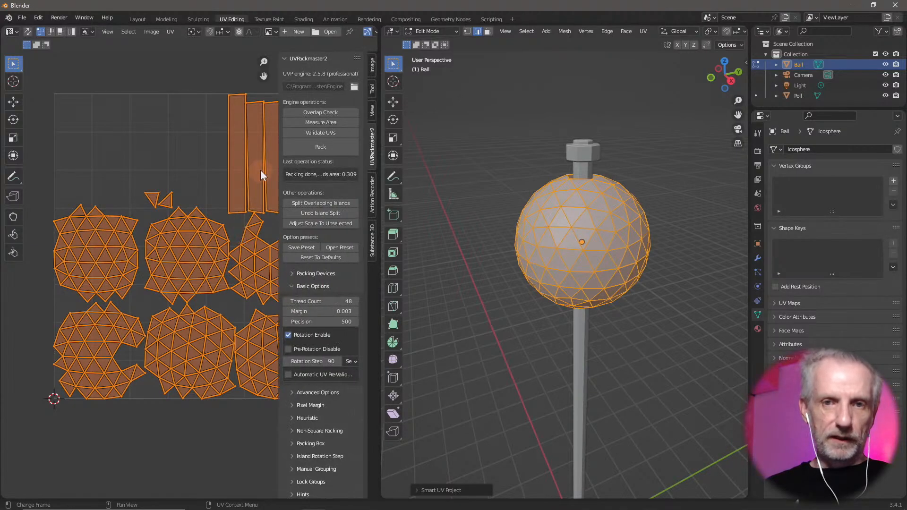
{"action": "left_click", "coordinate": [329, 148]}
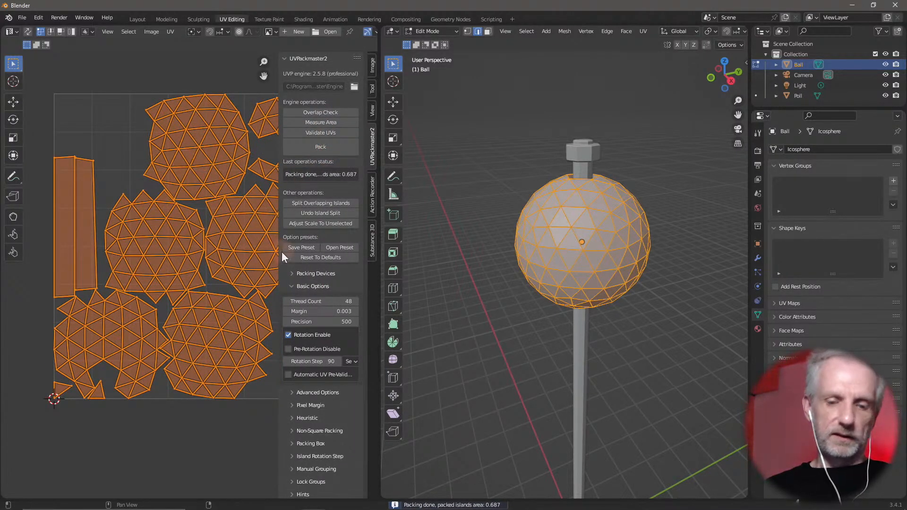
{"action": "key", "text": "n"}
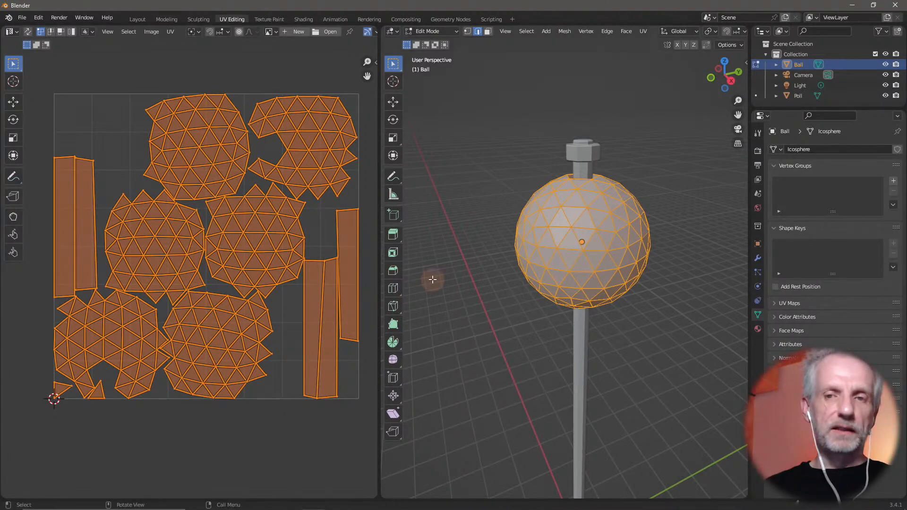
{"action": "key", "text": "Tab"}
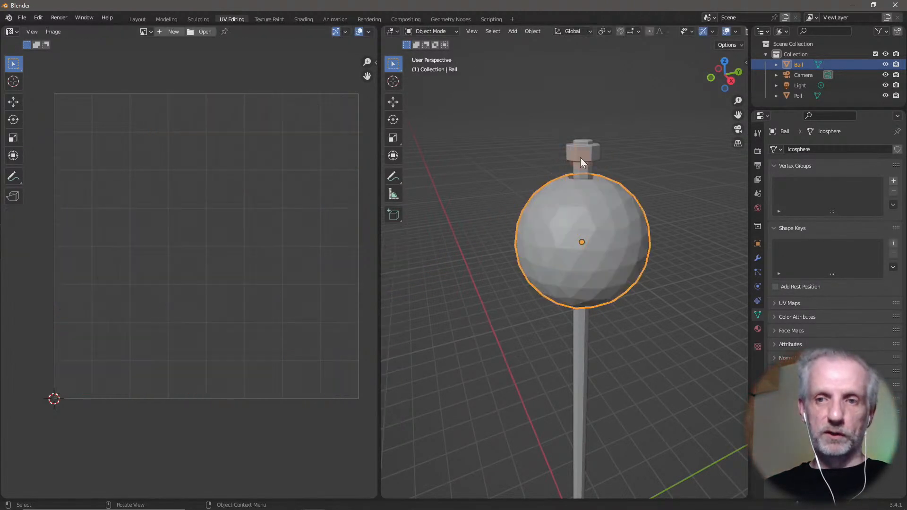
Try unwrapping the whole pole mesh with Smart UV Project at a 66° angle limit
{"action": "left_click", "coordinate": [580, 157]}
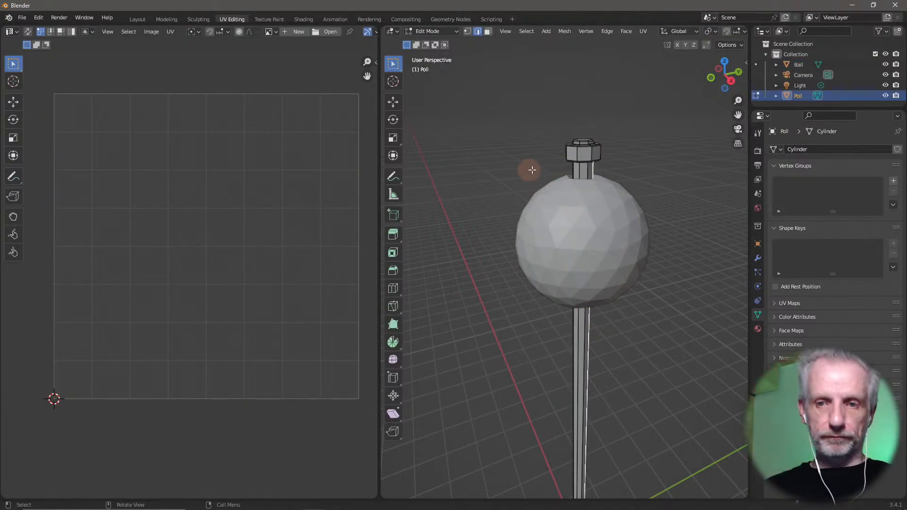
{"action": "key", "text": "Tab"}
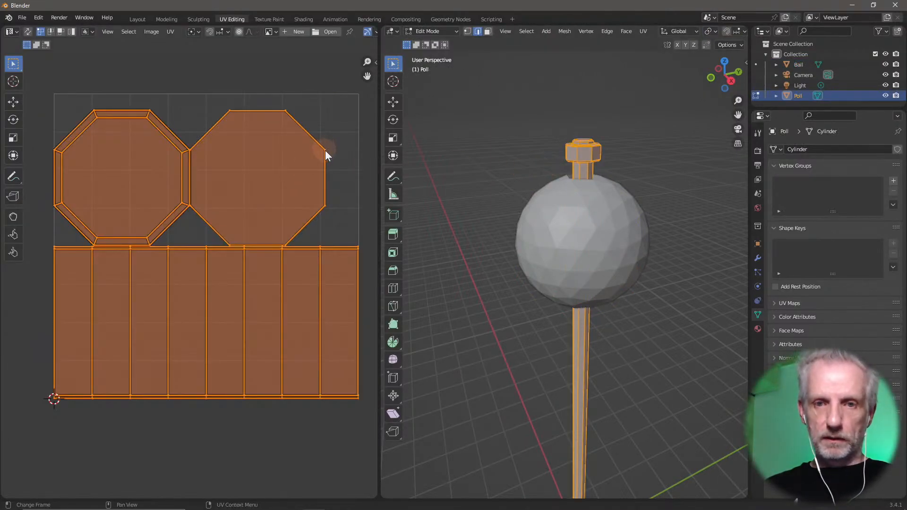
{"action": "left_click", "coordinate": [645, 31]}
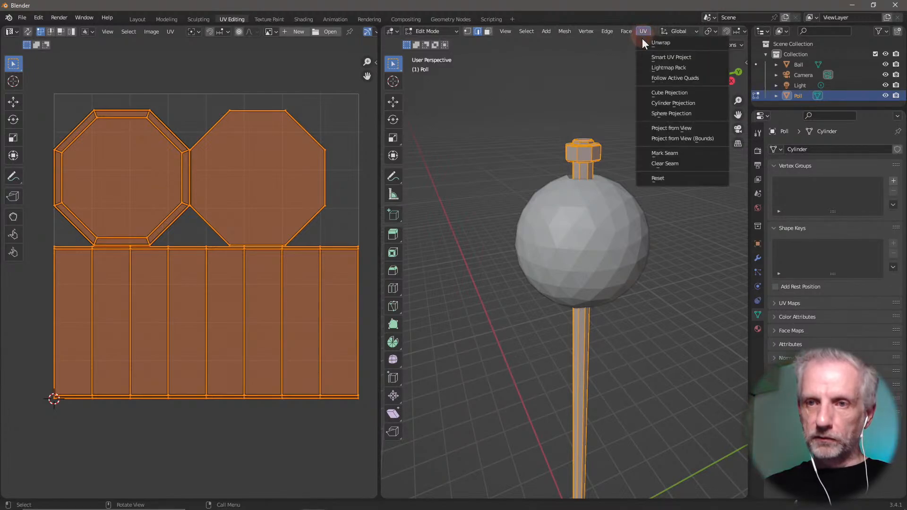
{"action": "left_click", "coordinate": [686, 57]}
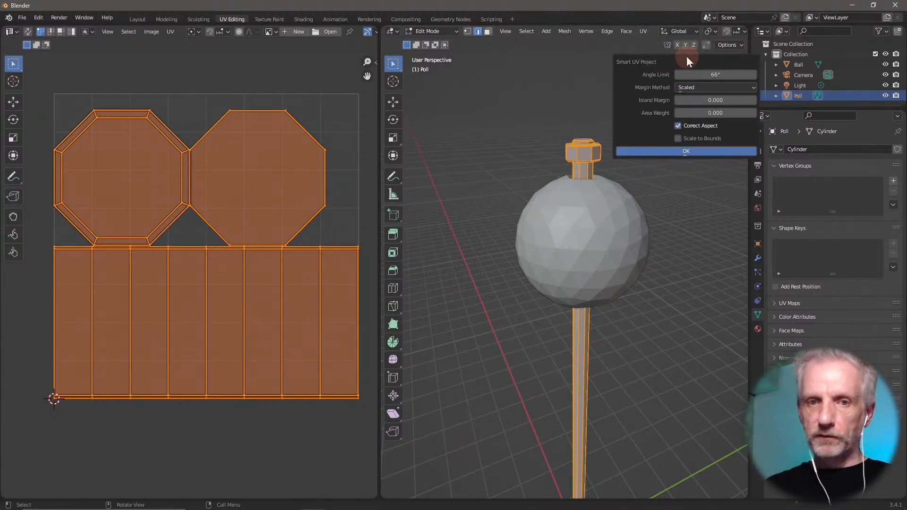
{"action": "left_click", "coordinate": [686, 150]}
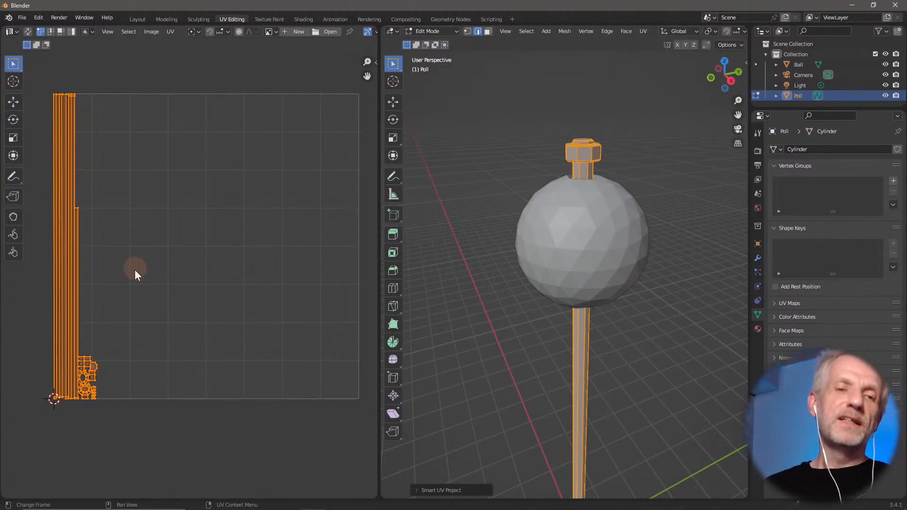
Try packing the pole's UV islands with UVPackmaster2, and undo both the packing and the Smart UV projection
{"action": "key", "text": "n"}
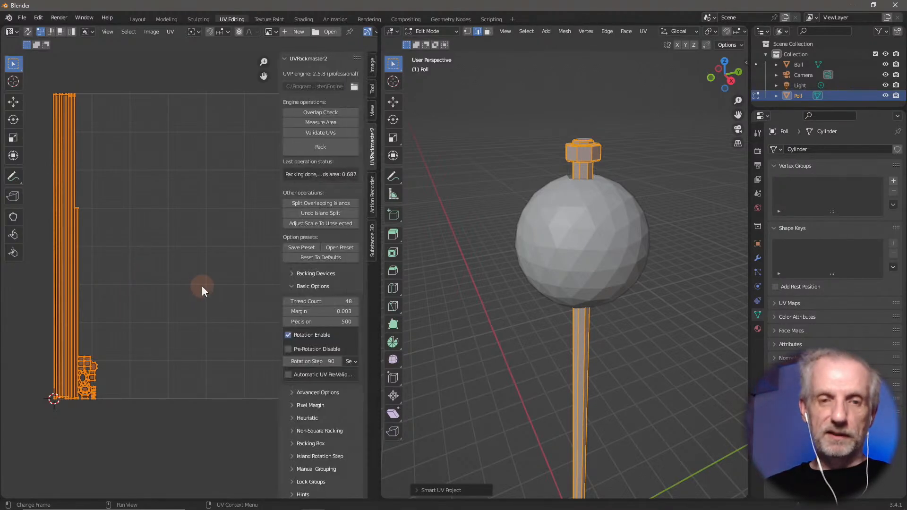
{"action": "left_click", "coordinate": [330, 144]}
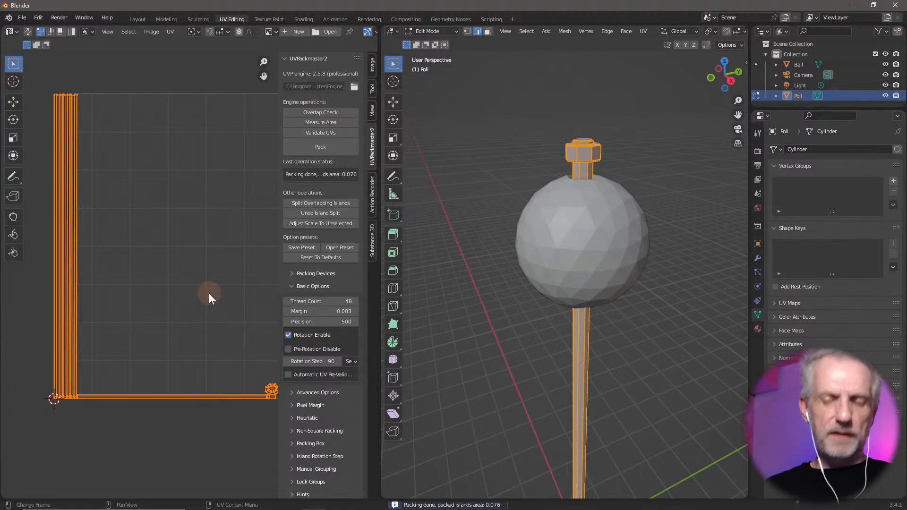
{"action": "key", "text": "ctrl+z"}
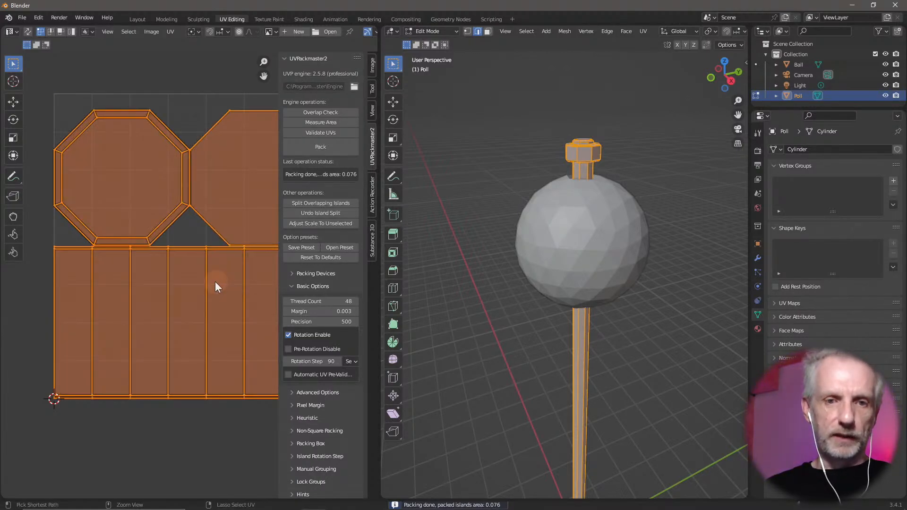
{"action": "key", "text": "n"}
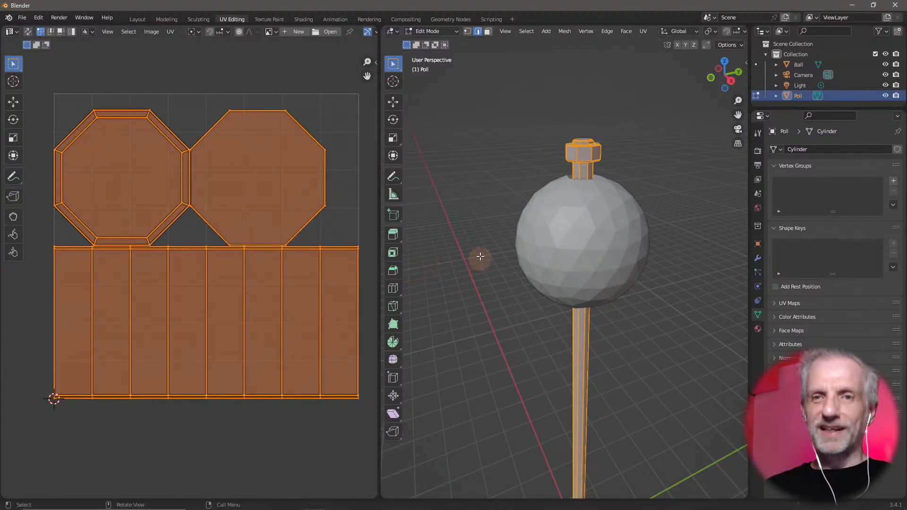
Return to the Layout workspace and start saving the project as a new file with the Desktop as its location
{"action": "left_click", "coordinate": [138, 20]}
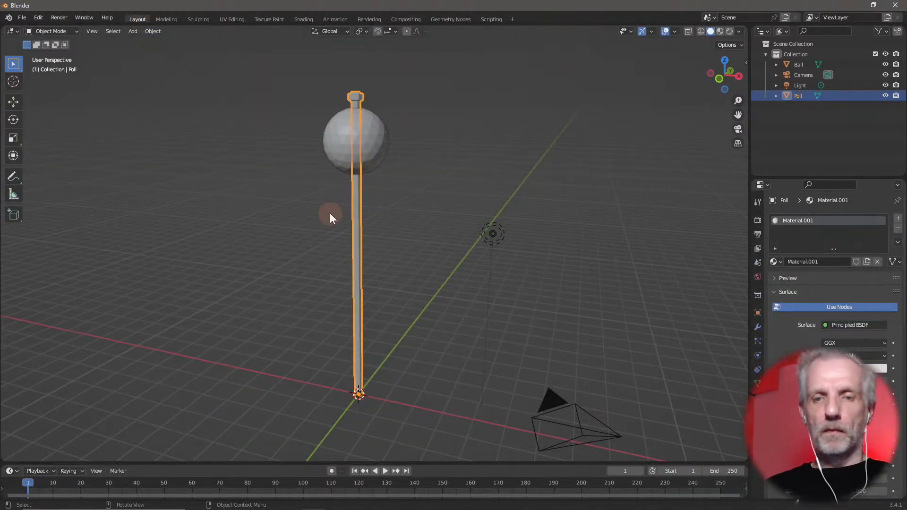
{"action": "left_click", "coordinate": [26, 19]}
{"action": "left_click", "coordinate": [74, 97]}
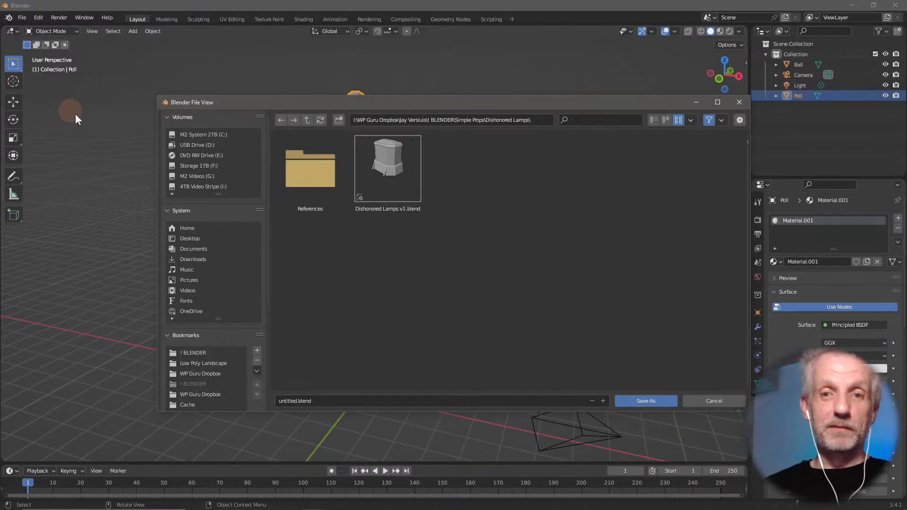
{"action": "left_click_drag", "start_coordinate": [327, 104], "coordinate": [264, 51]}
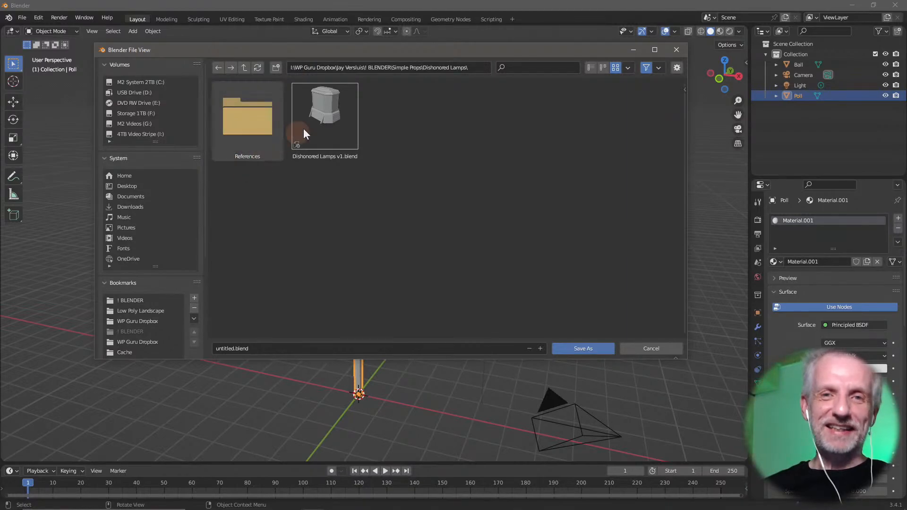
{"action": "left_click", "coordinate": [162, 191]}
{"action": "left_click", "coordinate": [146, 187]}
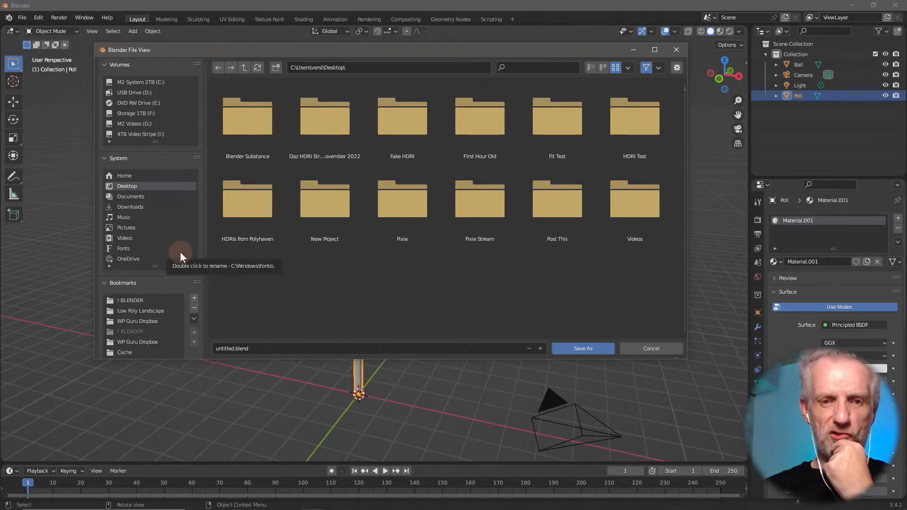
Create a new folder named NYE Ball on the Desktop
{"action": "left_click", "coordinate": [103, 64]}
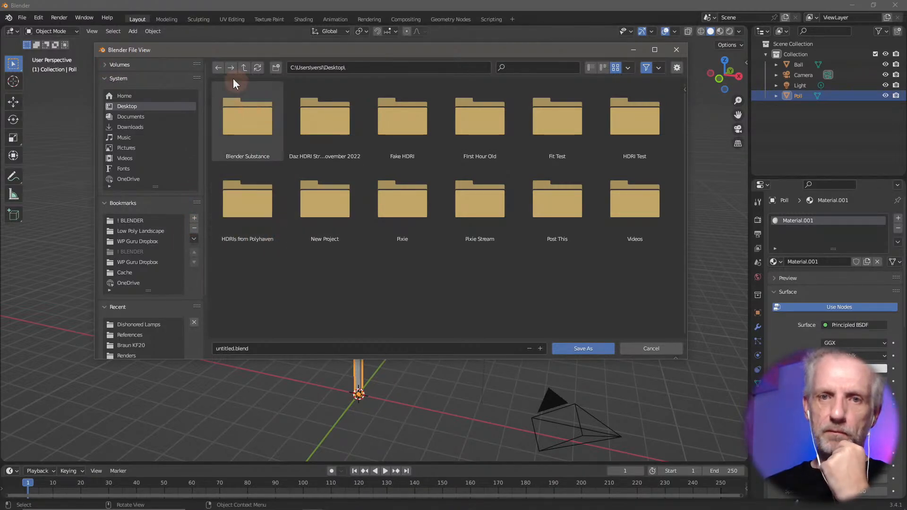
{"action": "left_click", "coordinate": [243, 67]}
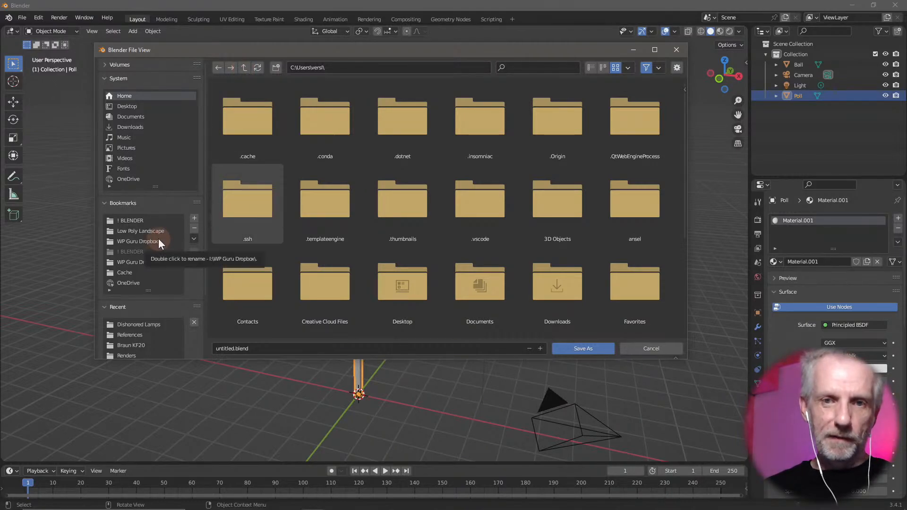
{"action": "left_click", "coordinate": [151, 114]}
{"action": "left_click", "coordinate": [151, 105]}
{"action": "left_click", "coordinate": [275, 67]}
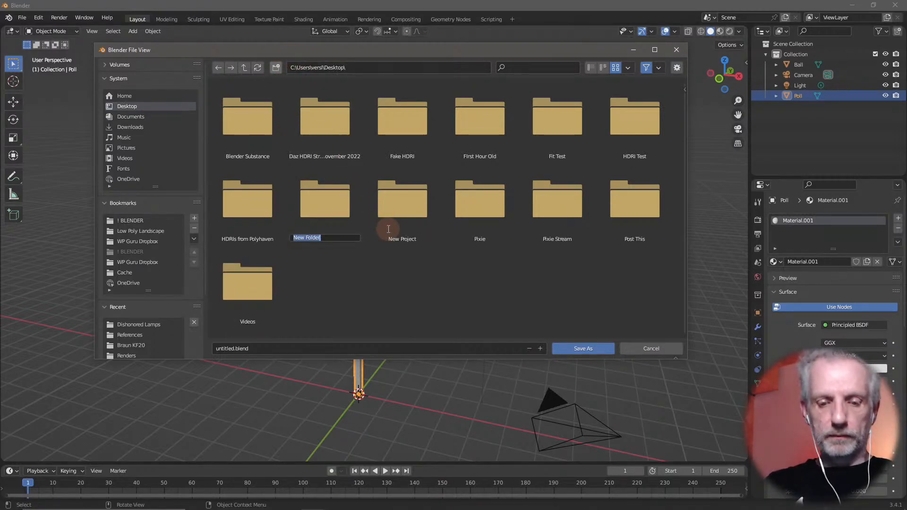
{"action": "type", "text": "NYE Ball"}
{"action": "key", "text": "Return"}
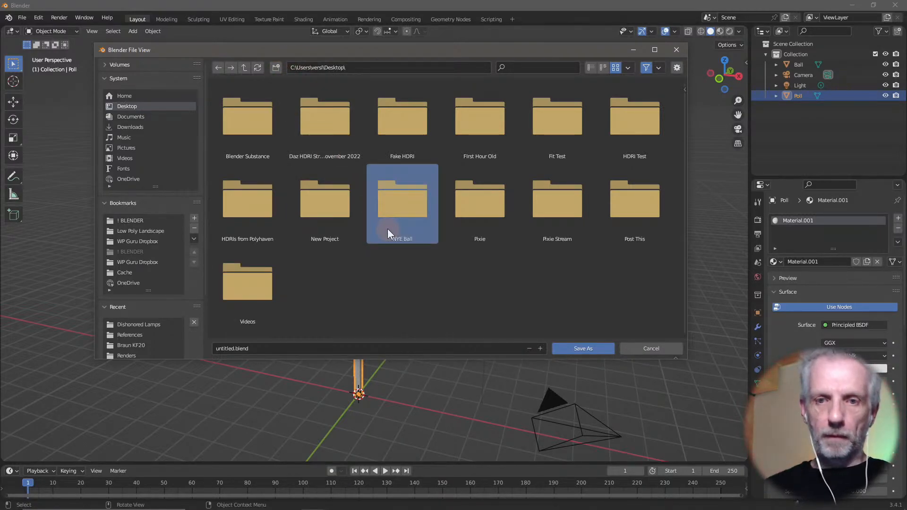
Save the project as NYE Ball.blend inside the NYE Ball folder
{"action": "double_click", "coordinate": [400, 220]}
{"action": "left_click", "coordinate": [430, 348]}
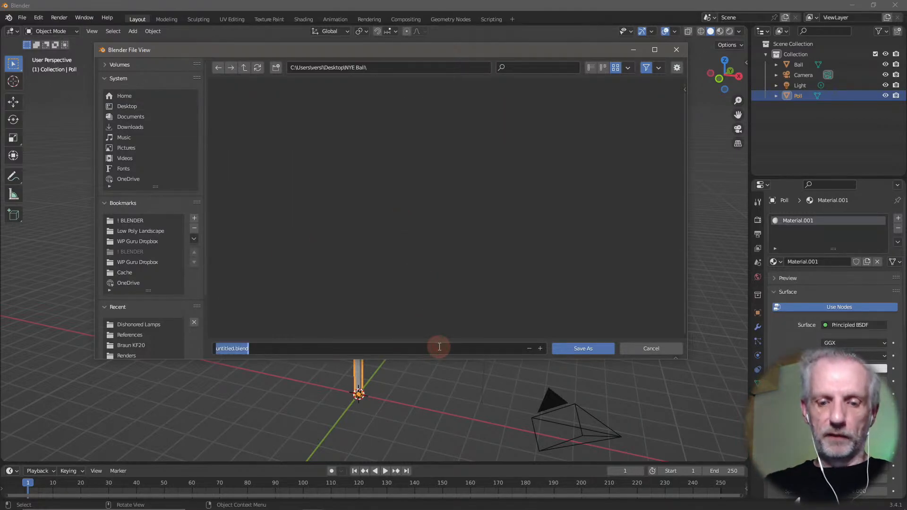
{"action": "type", "text": "NYE Ball"}
{"action": "key", "text": "Return"}
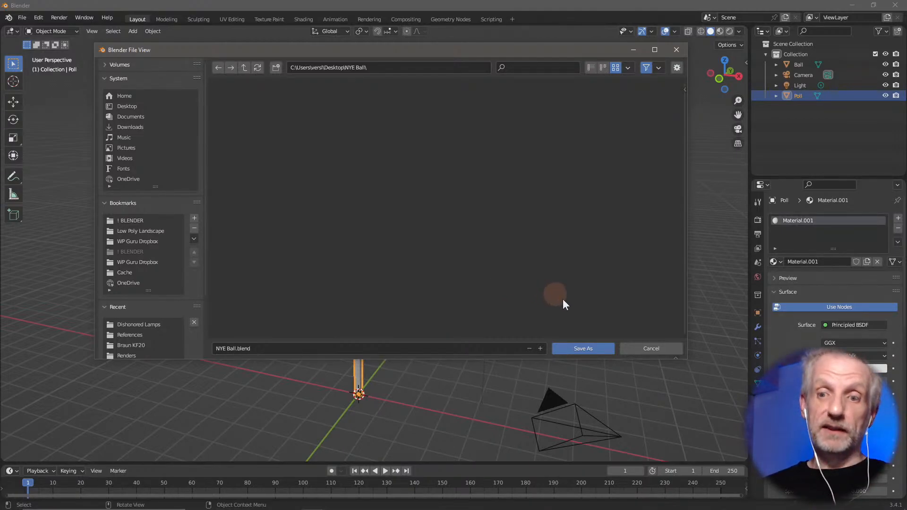
{"action": "left_click", "coordinate": [583, 348]}
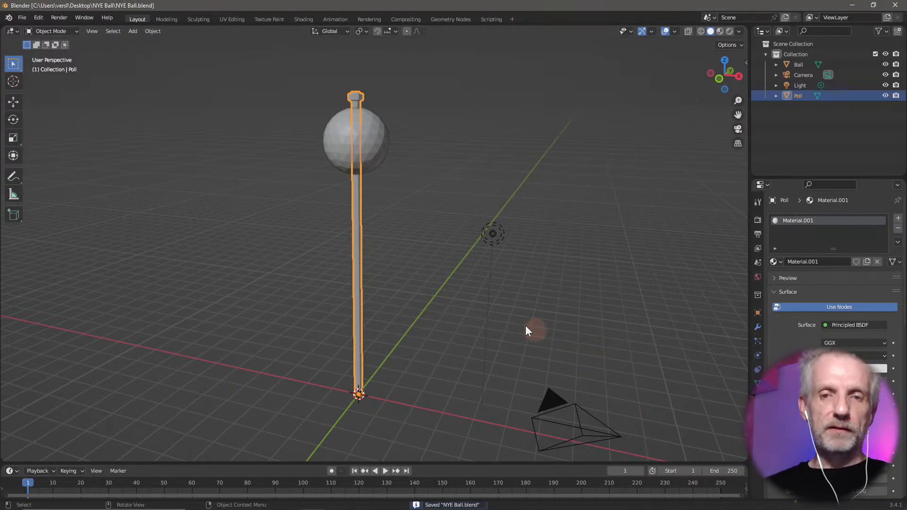
Rename the pole's material to Poll
{"action": "middle_click_drag", "start_coordinate": [430, 264], "coordinate": [466, 265]}
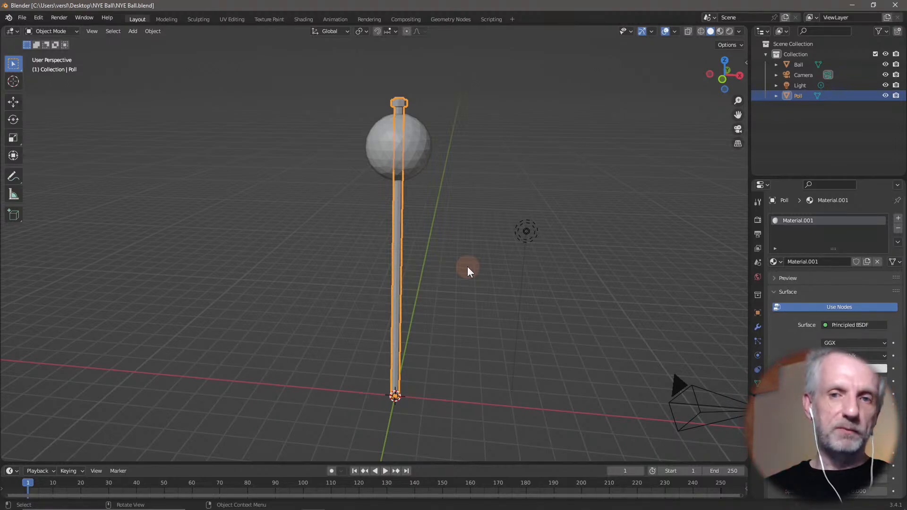
{"action": "left_click", "coordinate": [417, 146]}
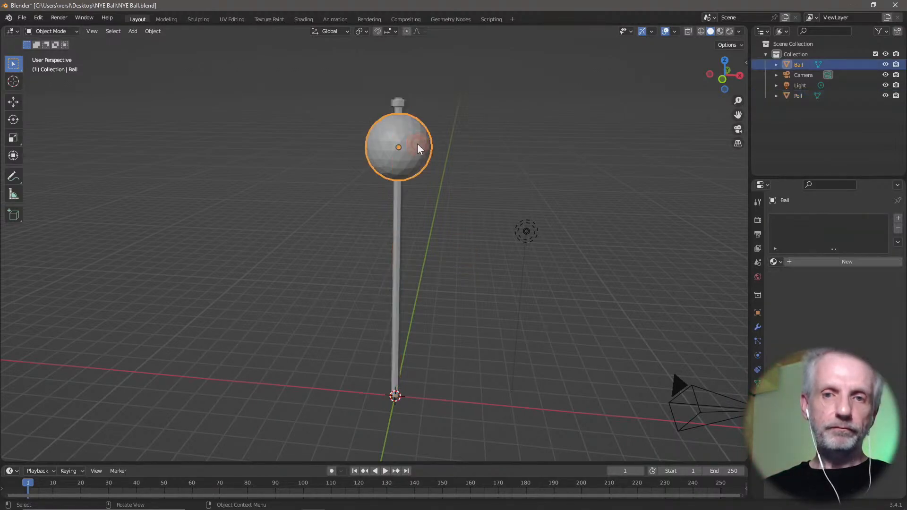
{"action": "key", "text": "KP_Decimal"}
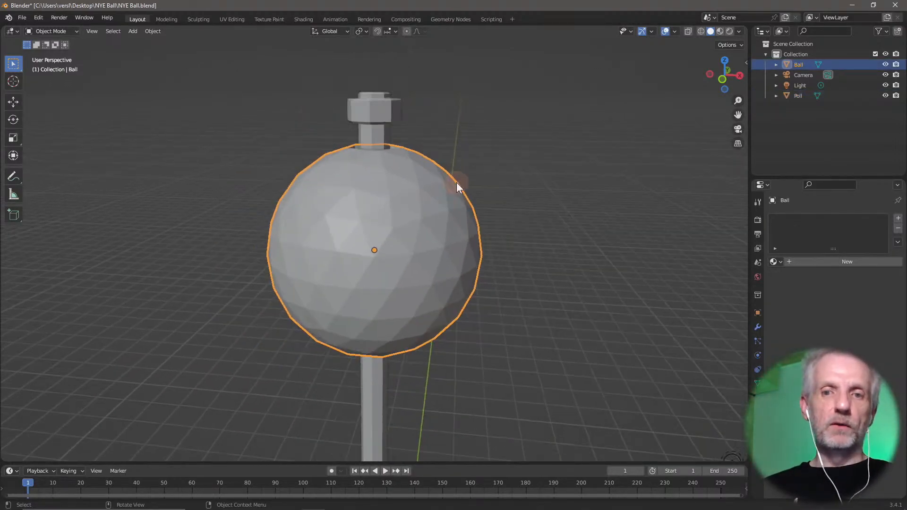
{"action": "left_click", "coordinate": [377, 113]}
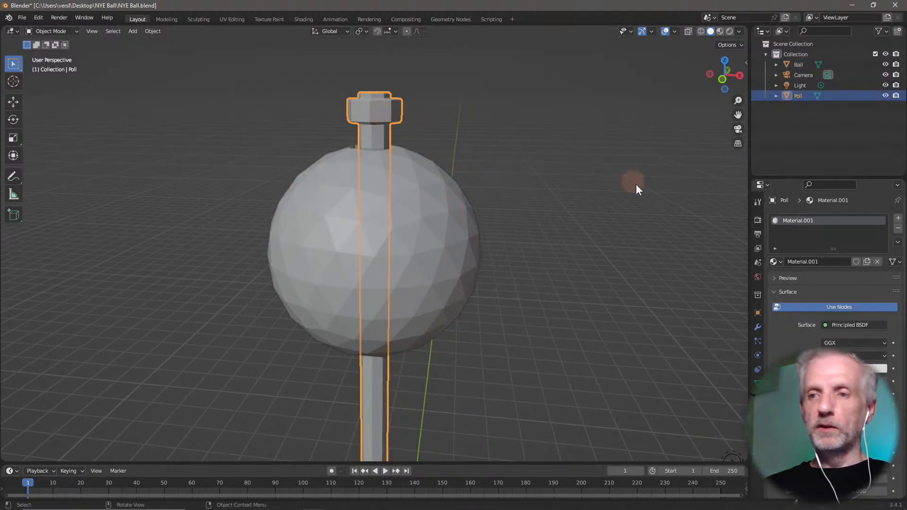
{"action": "left_click", "coordinate": [825, 262]}
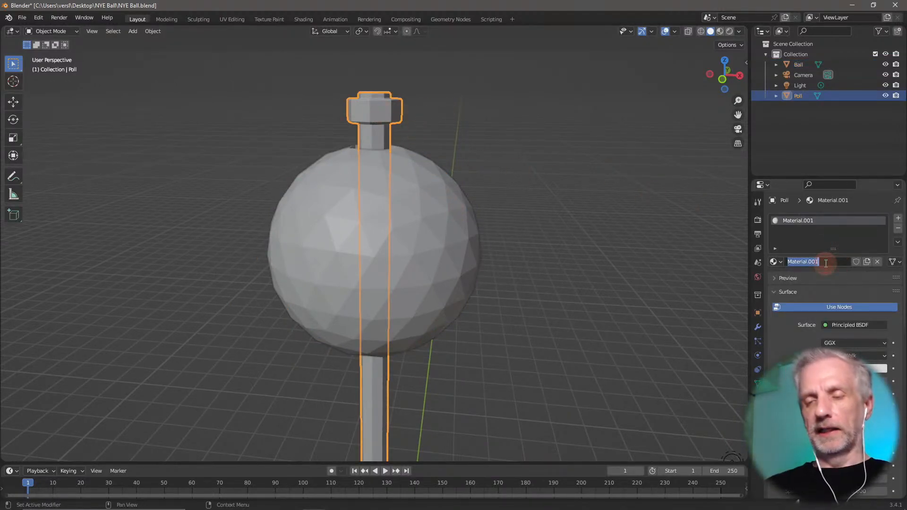
{"action": "type", "text": "Poll M"}
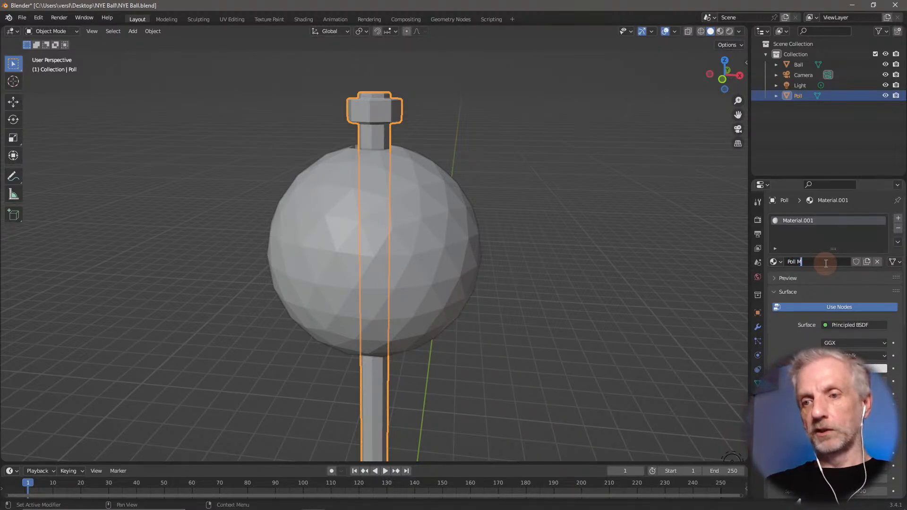
{"action": "type", "text": "ATll"}
{"action": "key", "text": "Return"}
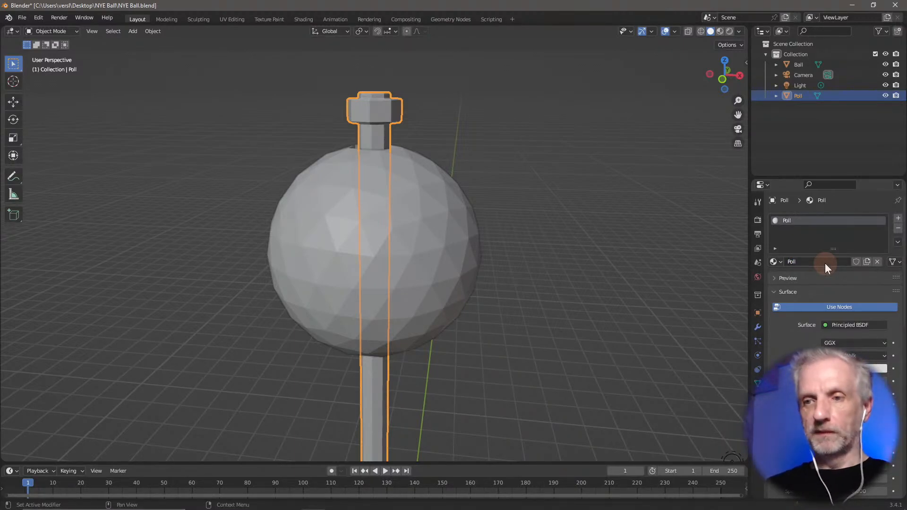
{"action": "key", "text": "Tab"}
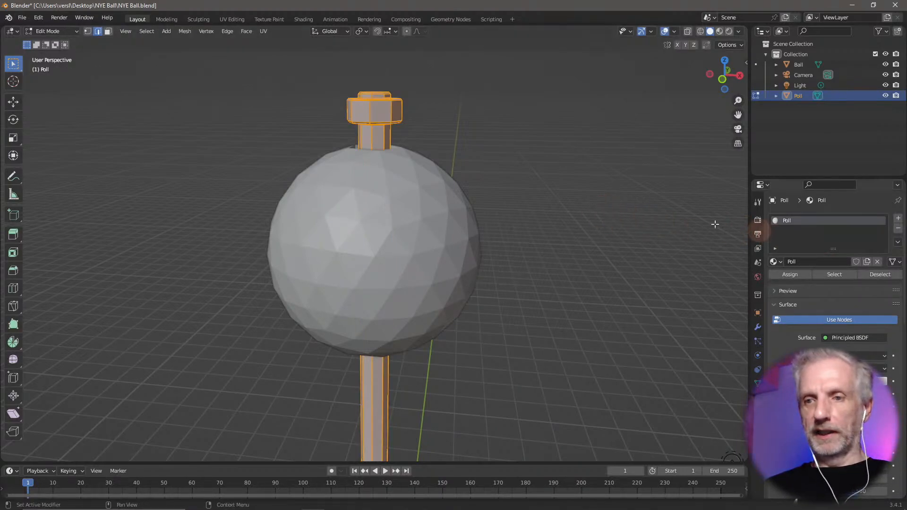
{"action": "key", "text": "Tab"}
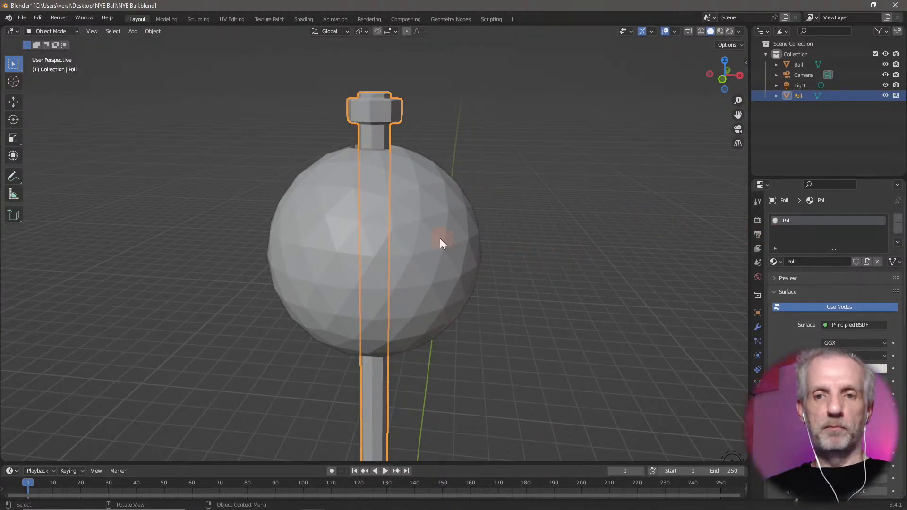
Isolate the ball in local view and inspect the pole opening at its top from several angles
{"action": "left_click", "coordinate": [442, 250]}
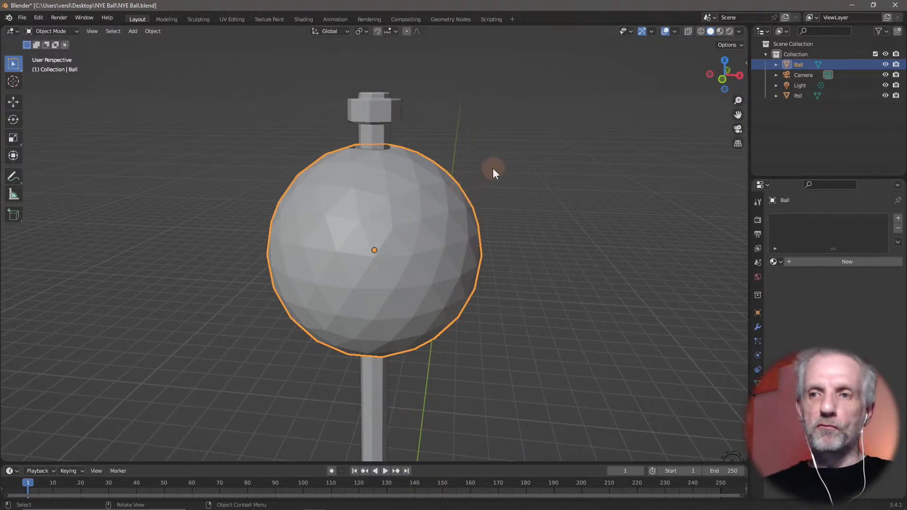
{"action": "key", "text": "KP_Divide"}
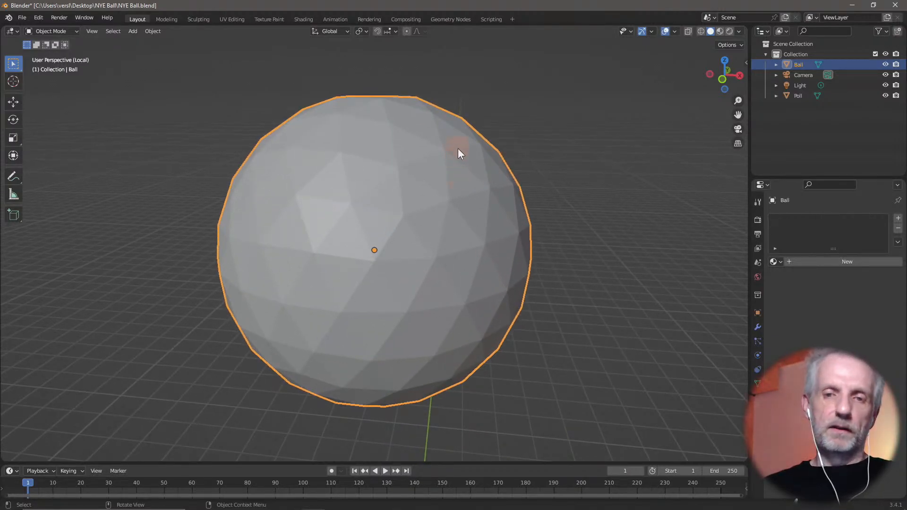
{"action": "middle_click_drag", "start_coordinate": [457, 148], "coordinate": [449, 195]}
{"action": "scroll", "coordinate": [449, 194], "scroll_direction": "down", "scroll_amount": 1}
{"action": "middle_click_drag", "start_coordinate": [375, 183], "coordinate": [413, 198]}
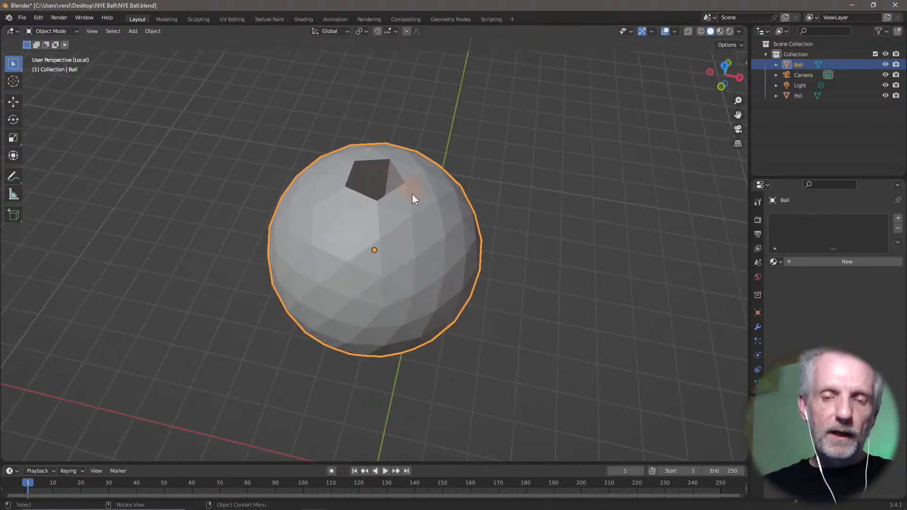
{"action": "middle_click_drag", "start_coordinate": [305, 259], "coordinate": [390, 201]}
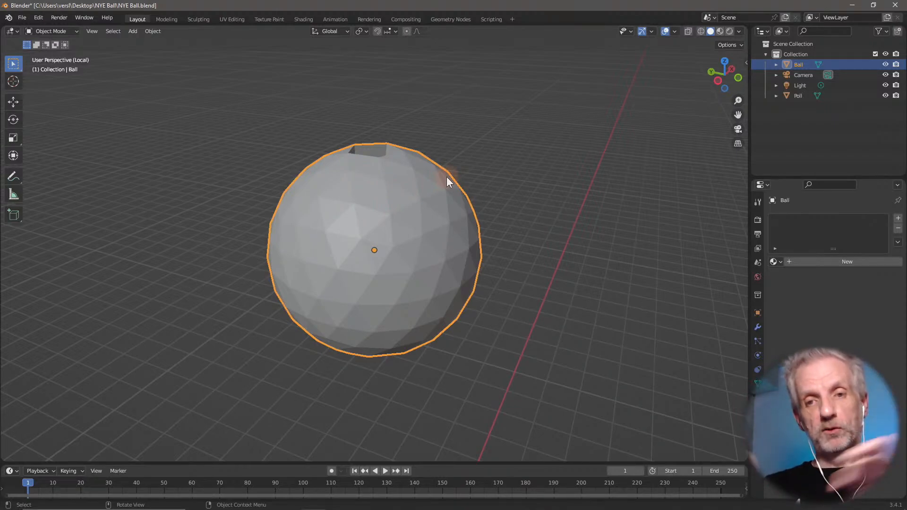
{"action": "middle_click_drag", "start_coordinate": [431, 211], "coordinate": [354, 269]}
Enter Edit Mode with face selection and select the inner faces of the opening at the ball's top
{"action": "key", "text": "Tab"}
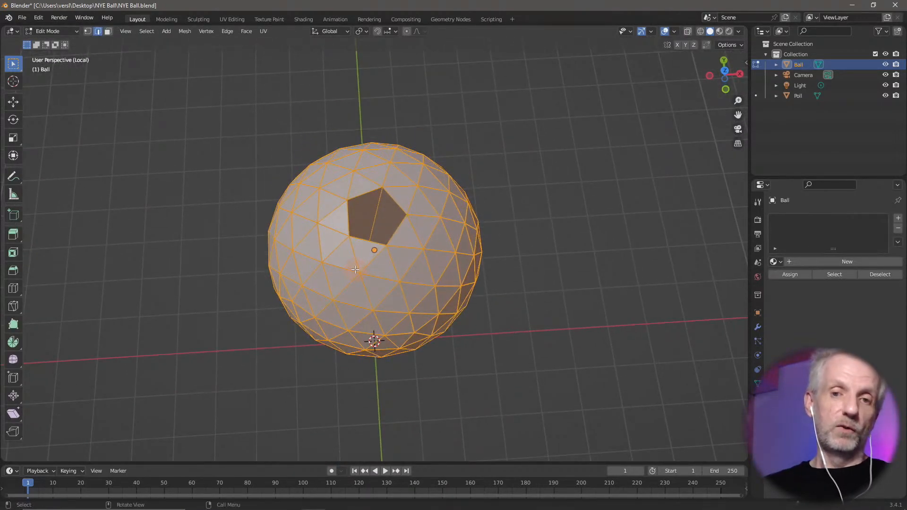
{"action": "key", "text": "alt+a"}
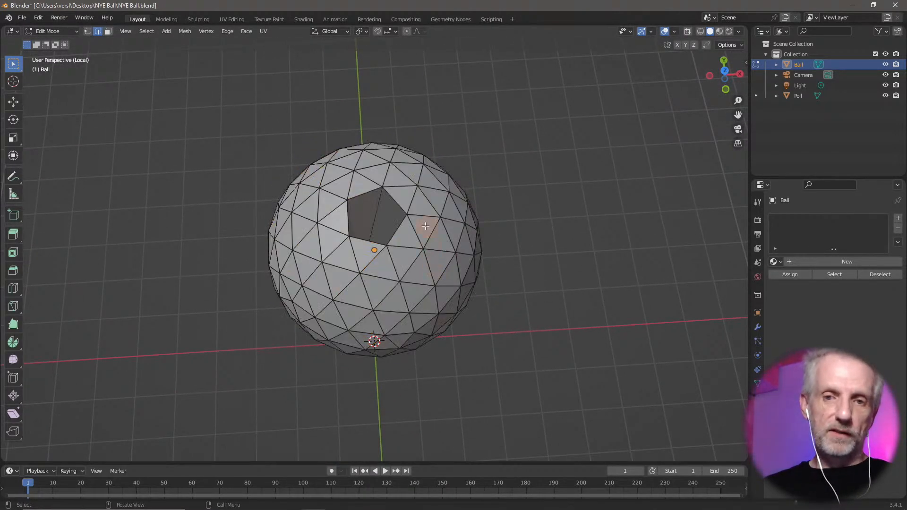
{"action": "key", "text": "3"}
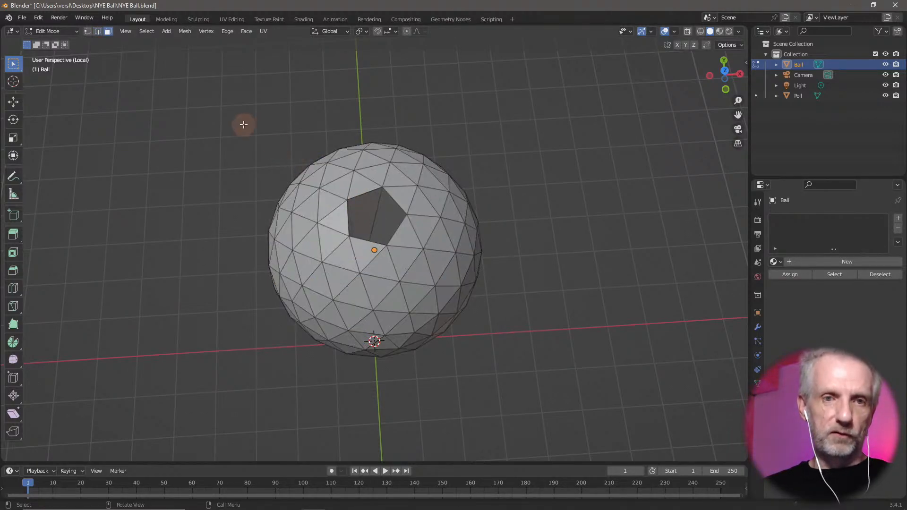
{"action": "left_click", "coordinate": [397, 208]}
{"action": "middle_click_drag", "start_coordinate": [396, 208], "coordinate": [256, 206]}
{"action": "left_click", "coordinate": [363, 216]}
{"action": "left_click", "coordinate": [360, 191], "text": "shift"}
{"action": "middle_click_drag", "start_coordinate": [360, 191], "coordinate": [462, 182]}
{"action": "left_click", "coordinate": [362, 206], "text": "shift"}
{"action": "left_click", "coordinate": [355, 210], "text": "shift"}
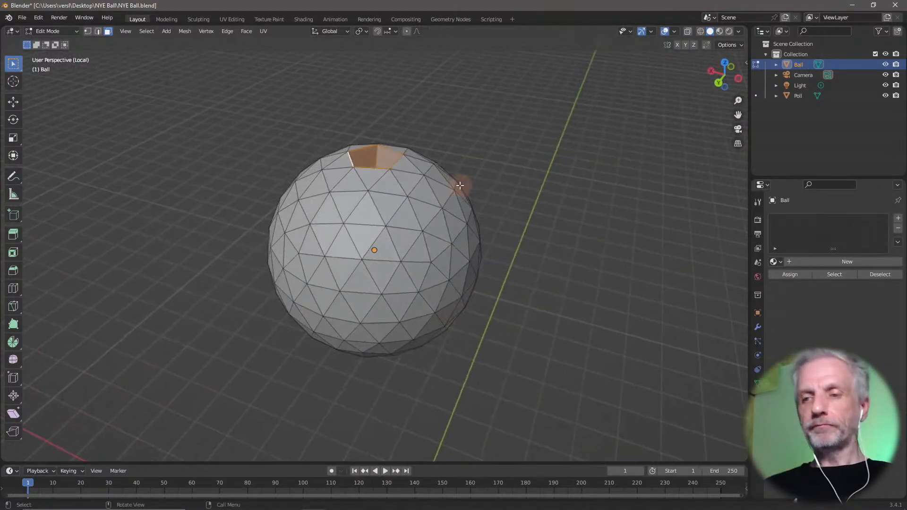
Create a material named Inside on the ball and assign it to the selected inner faces
{"action": "left_click", "coordinate": [836, 261]}
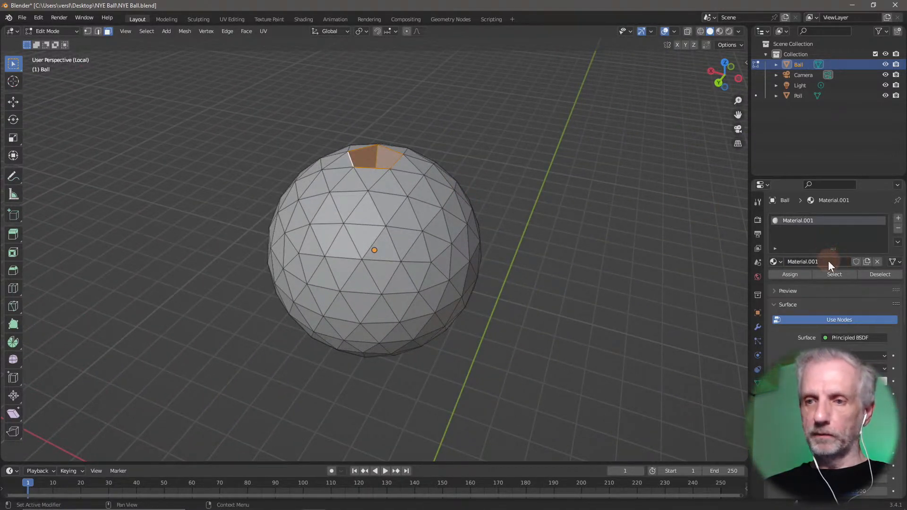
{"action": "left_click", "coordinate": [829, 261]}
{"action": "type", "text": "Inside"}
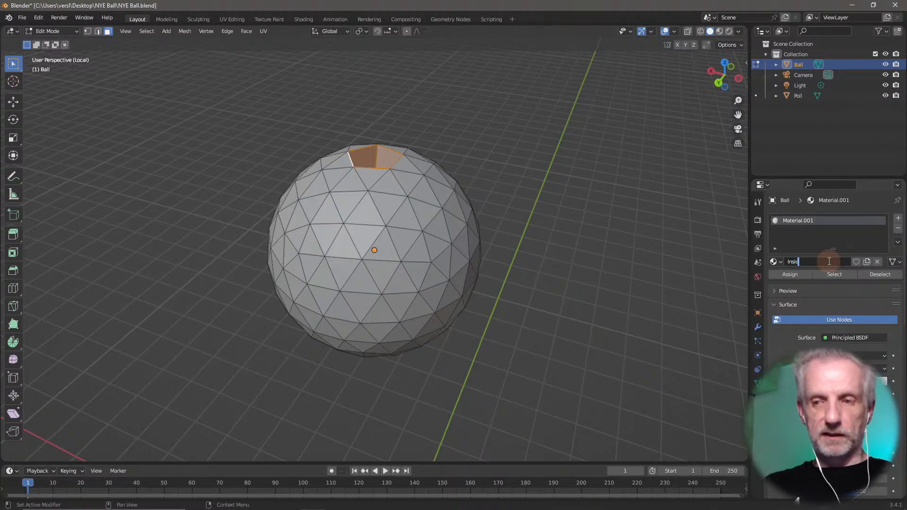
{"action": "key", "text": "Return"}
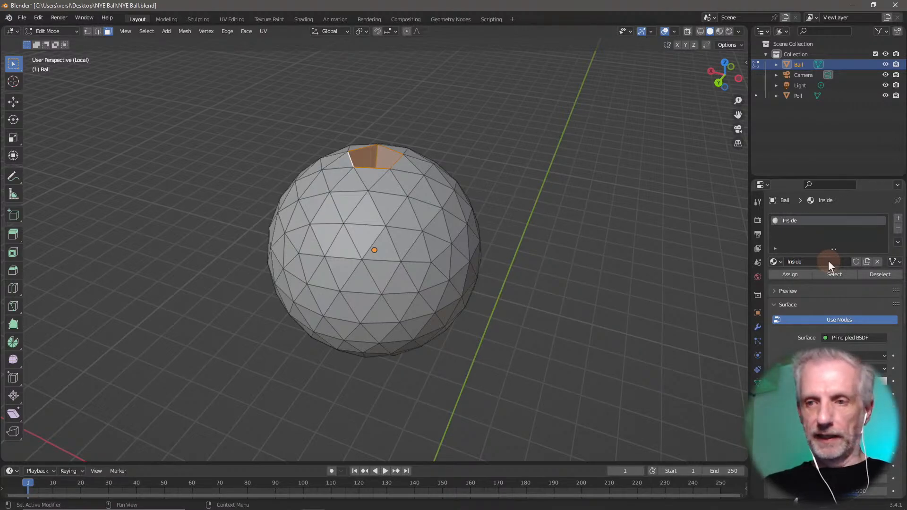
{"action": "left_click", "coordinate": [791, 274]}
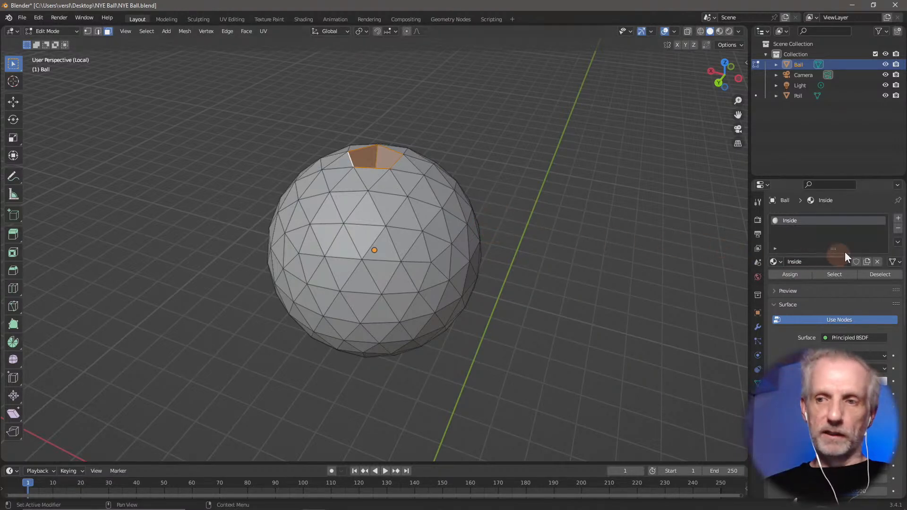
Add a second material slot to the ball with a new material named Odds
{"action": "left_click", "coordinate": [898, 218]}
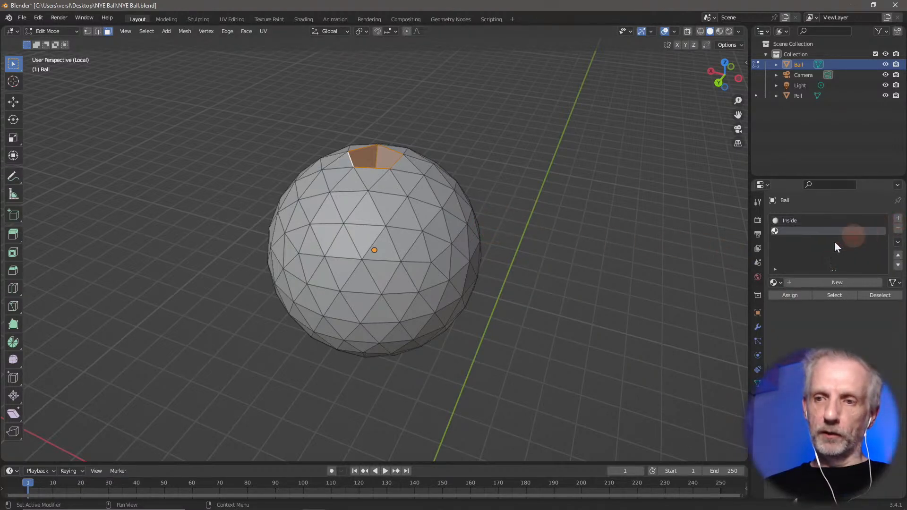
{"action": "left_click", "coordinate": [823, 284]}
{"action": "double_click", "coordinate": [824, 283]}
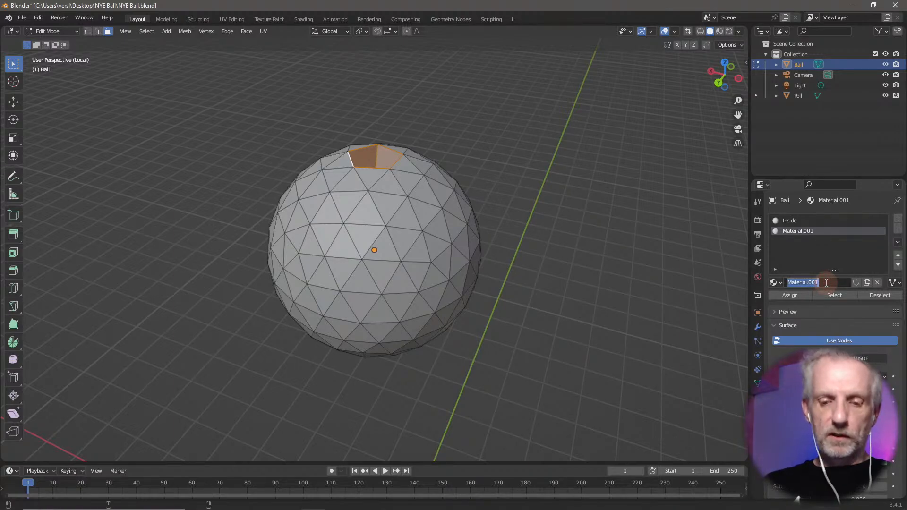
{"action": "type", "text": "Odds"}
{"action": "key", "text": "Return"}
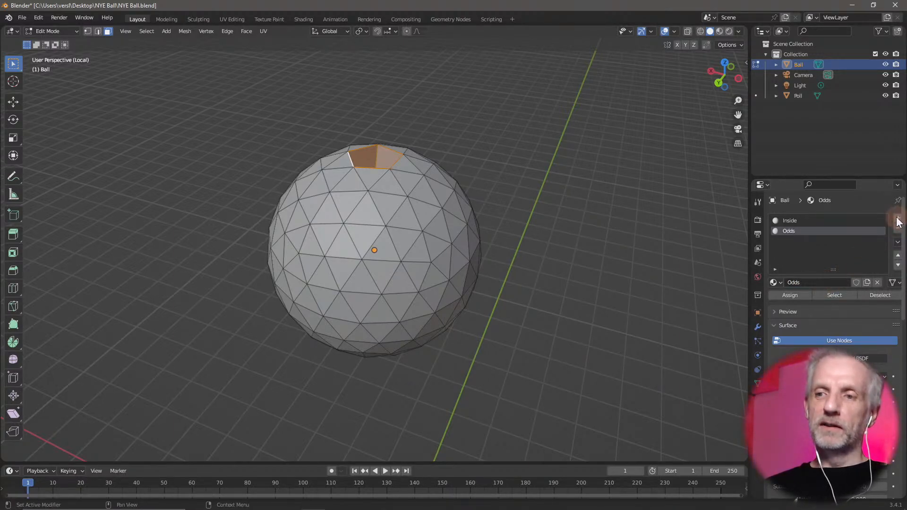
Add a third material slot to the ball with a new material named Evens
{"action": "left_click", "coordinate": [897, 218]}
{"action": "left_click", "coordinate": [824, 282]}
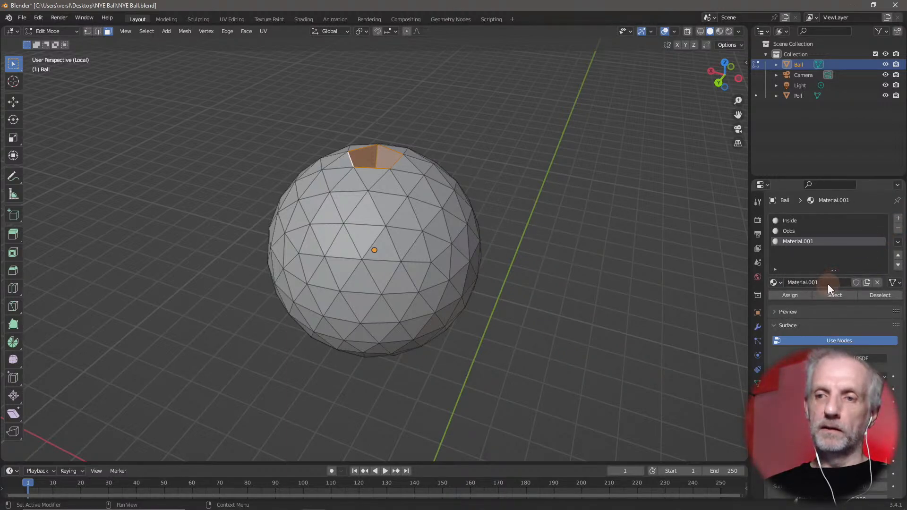
{"action": "double_click", "coordinate": [827, 284]}
{"action": "type", "text": "Evens"}
{"action": "key", "text": "Return"}
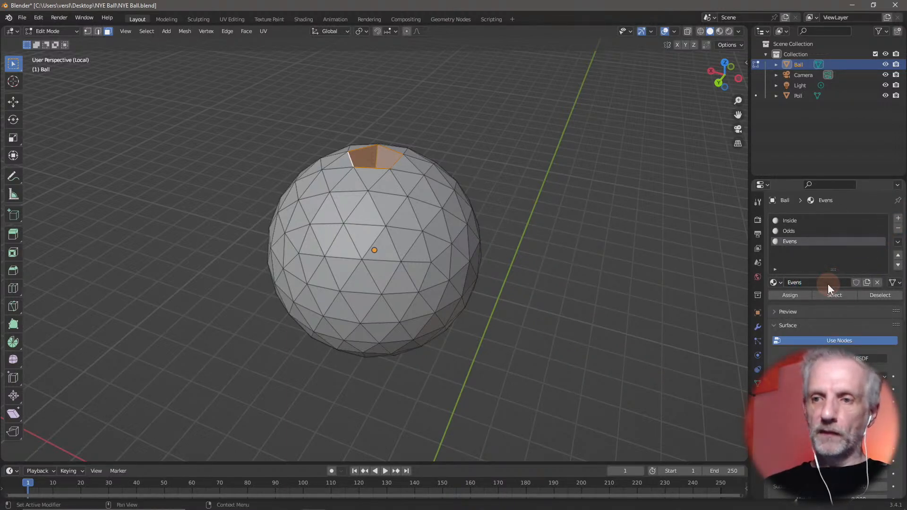
Select all of the ball's faces and deselect those using the Inside material
{"action": "left_click", "coordinate": [821, 231]}
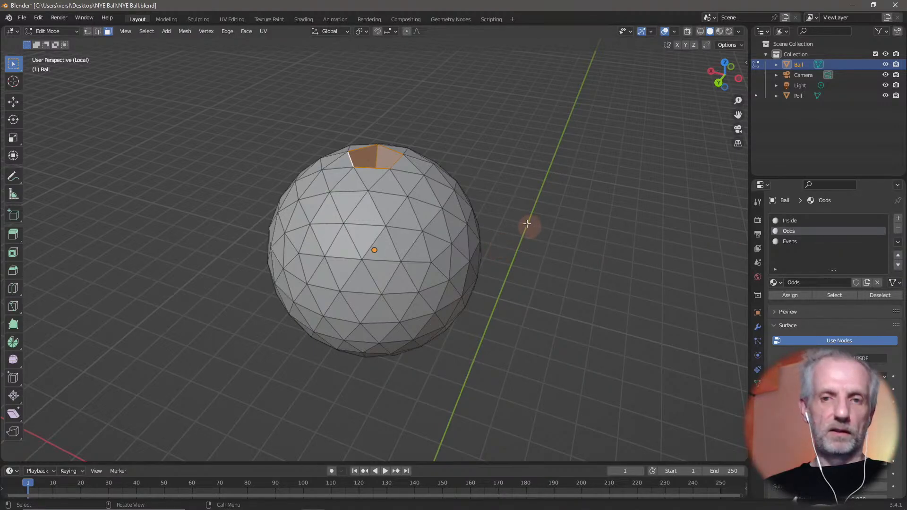
{"action": "key", "text": "h"}
{"action": "key", "text": "a"}
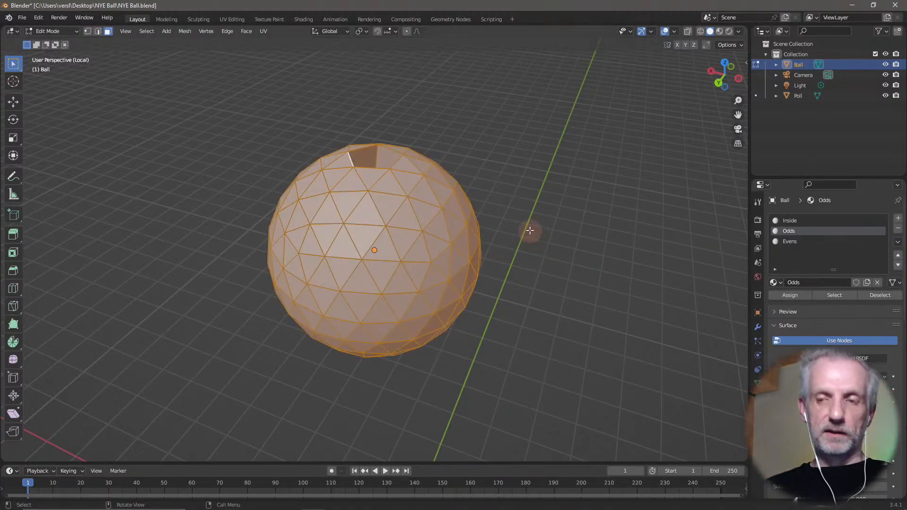
{"action": "left_click", "coordinate": [803, 221]}
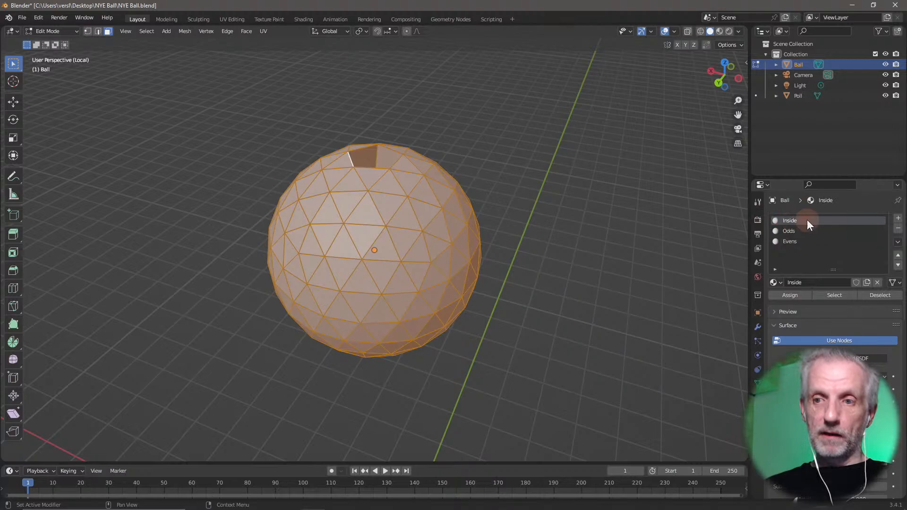
{"action": "left_click", "coordinate": [868, 294]}
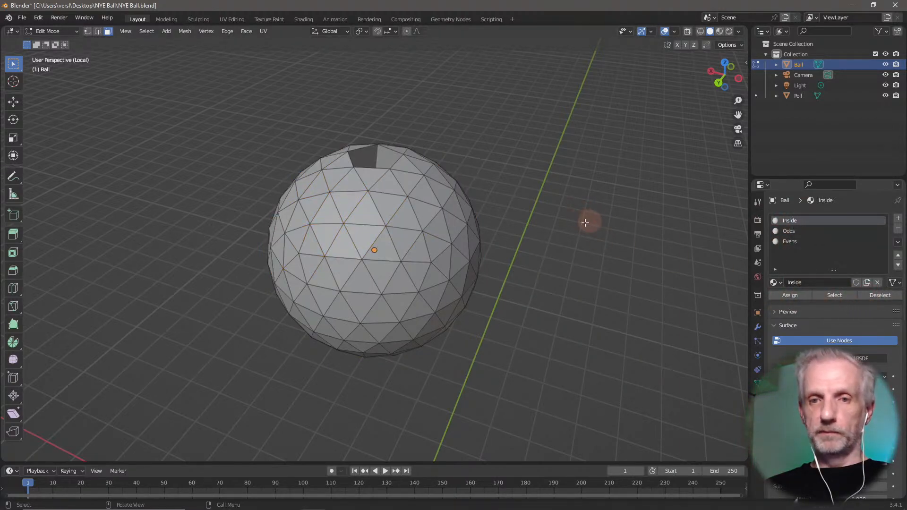
Try Checker Deselect on all of the ball's faces and clear the selection
{"action": "middle_click_drag", "start_coordinate": [587, 219], "coordinate": [565, 251]}
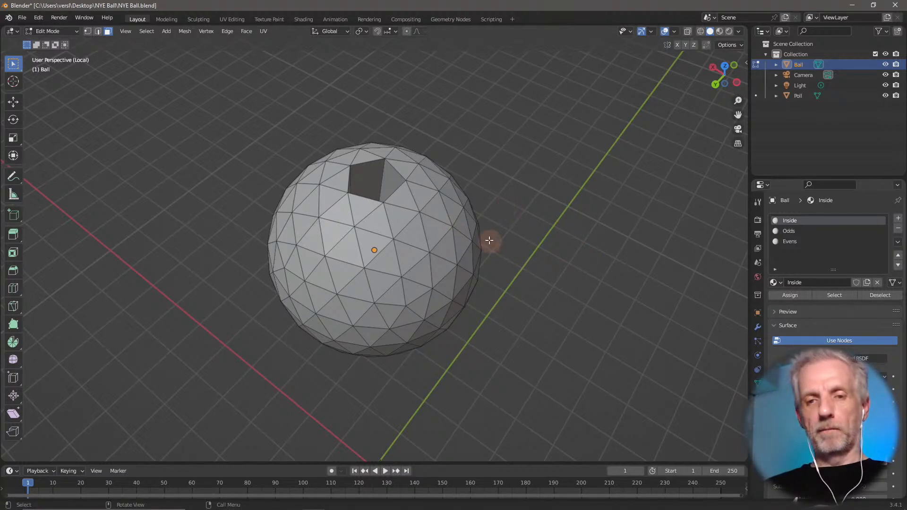
{"action": "key", "text": "a"}
{"action": "middle_click_drag", "start_coordinate": [488, 239], "coordinate": [739, 224]}
{"action": "key", "text": "alt+a"}
{"action": "key", "text": "a"}
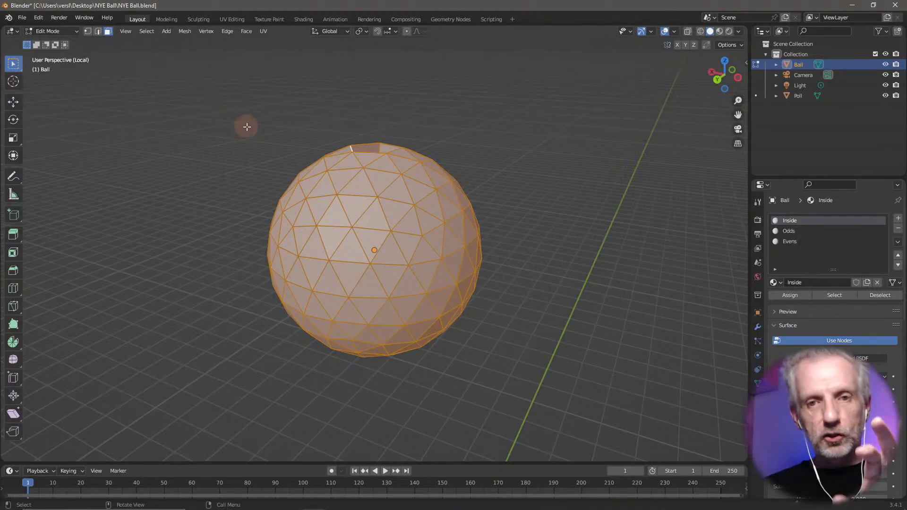
{"action": "left_click", "coordinate": [155, 30]}
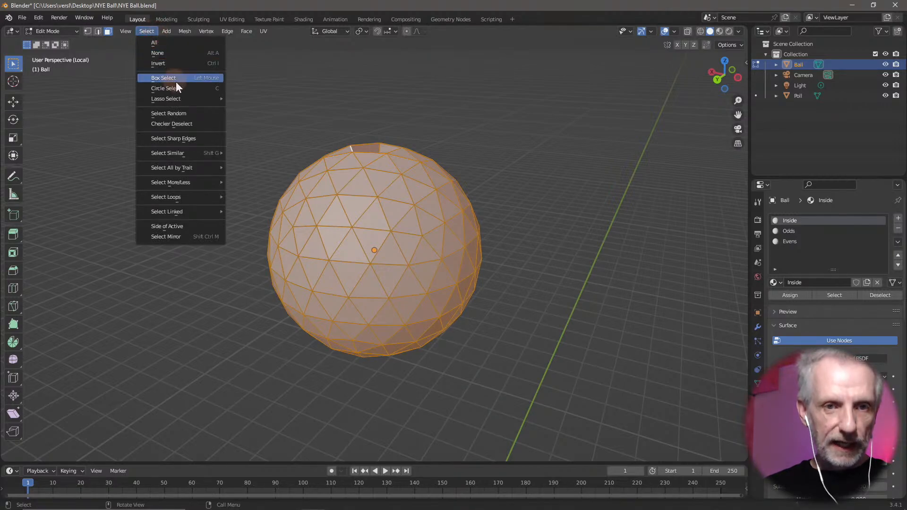
{"action": "left_click", "coordinate": [199, 123]}
{"action": "middle_click_drag", "start_coordinate": [508, 255], "coordinate": [536, 237]}
{"action": "left_click", "coordinate": [548, 234]}
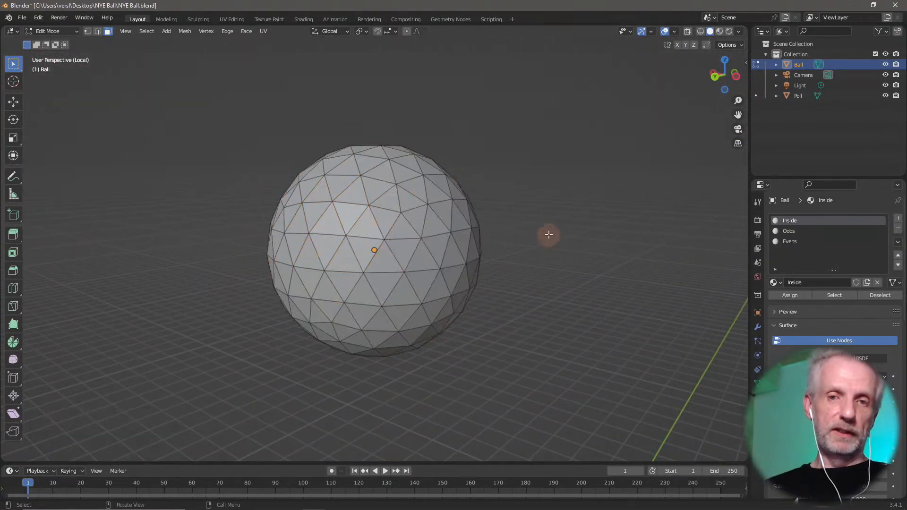
Try Select Random on the ball's faces with a ratio of 0.500 and a random seed of 1
{"action": "left_click", "coordinate": [150, 32]}
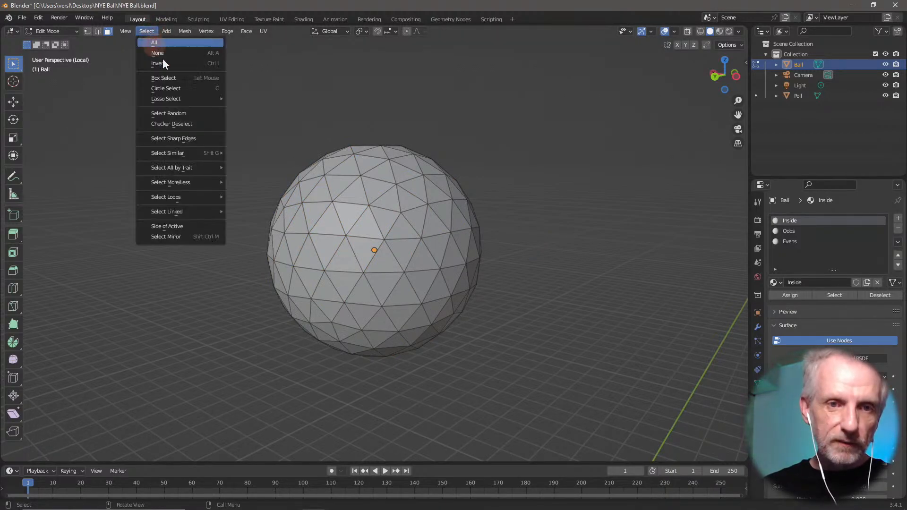
{"action": "left_click", "coordinate": [204, 114]}
{"action": "middle_click_drag", "start_coordinate": [186, 170], "coordinate": [77, 182]}
{"action": "key", "text": "KP_6"}
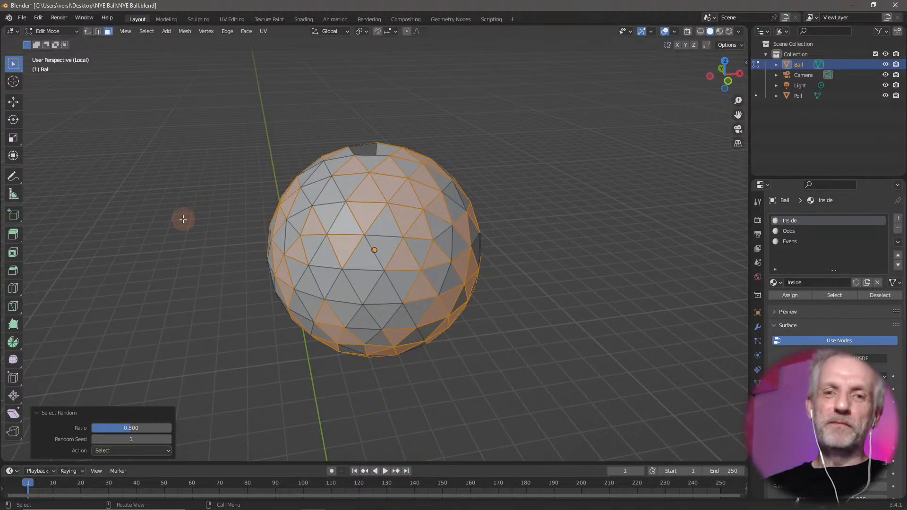
Select all faces, apply Checker Deselect and assign the Odds material to the faces still selected
{"action": "key", "text": "a"}
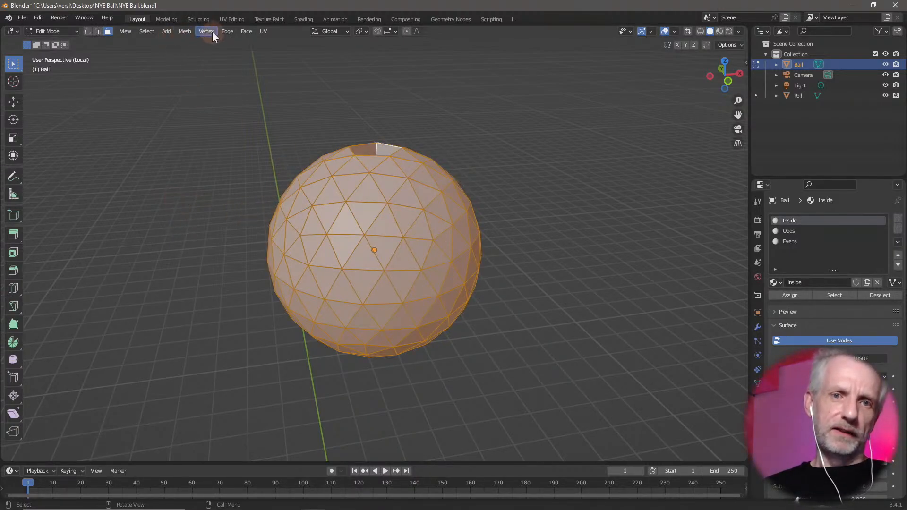
{"action": "left_click", "coordinate": [147, 31]}
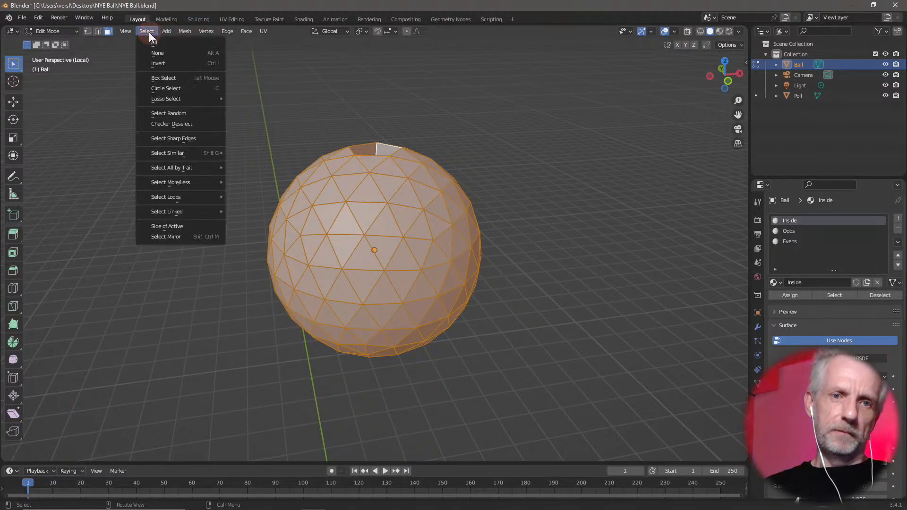
{"action": "left_click", "coordinate": [199, 122]}
{"action": "middle_click_drag", "start_coordinate": [156, 228], "coordinate": [579, 177]}
{"action": "left_click", "coordinate": [812, 231]}
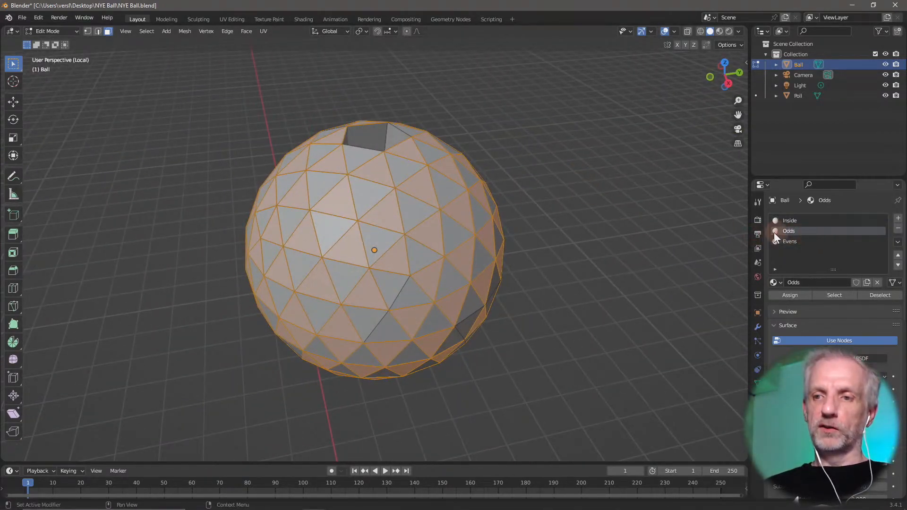
{"action": "left_click", "coordinate": [790, 295]}
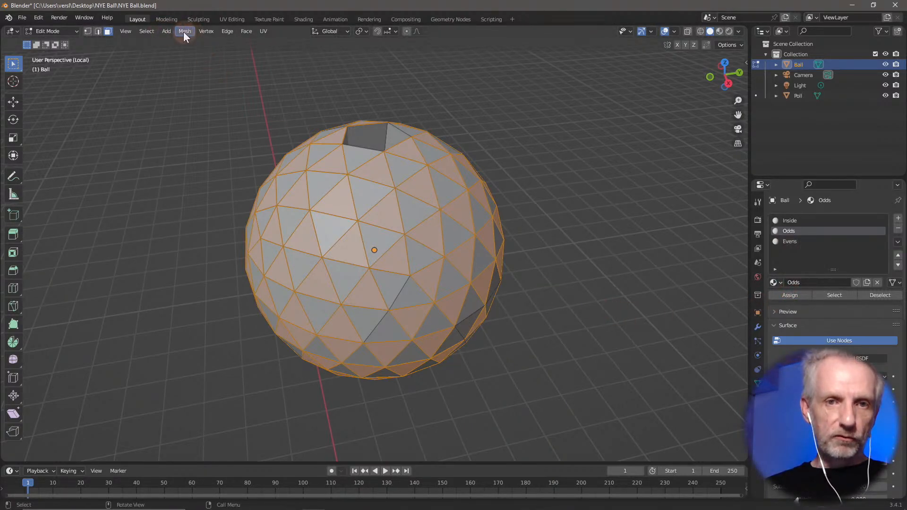
Assign the Evens material to the inverted face selection, excluding the inner faces of the top opening, and clear the selection
{"action": "left_click", "coordinate": [151, 31]}
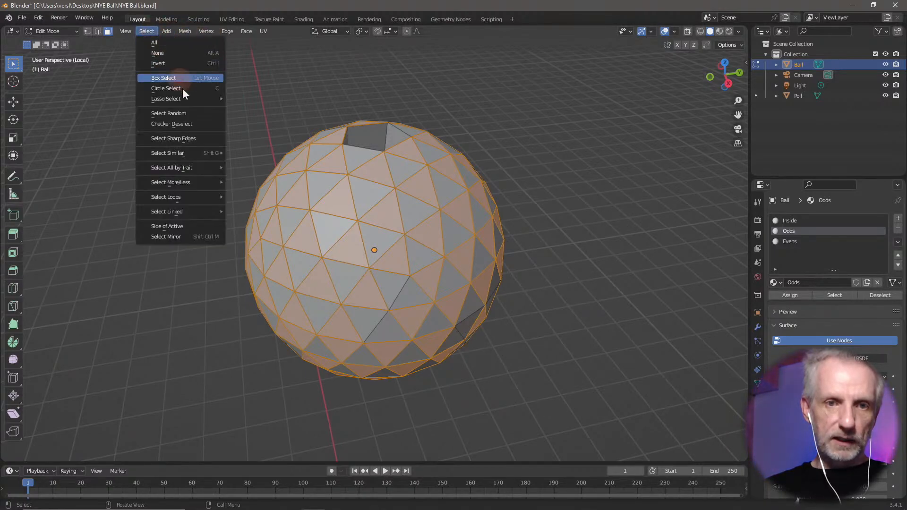
{"action": "left_click", "coordinate": [179, 65]}
{"action": "middle_click_drag", "start_coordinate": [225, 168], "coordinate": [181, 204]}
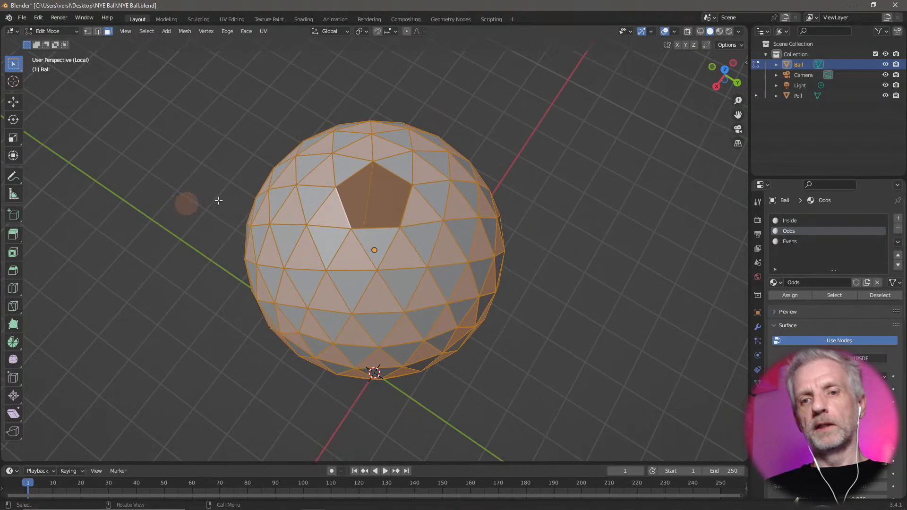
{"action": "left_click", "coordinate": [371, 191], "text": "shift"}
{"action": "left_click", "coordinate": [371, 193], "text": "shift"}
{"action": "middle_click_drag", "start_coordinate": [382, 193], "coordinate": [554, 166]}
{"action": "left_click", "coordinate": [359, 188], "text": "shift"}
{"action": "left_click", "coordinate": [800, 240]}
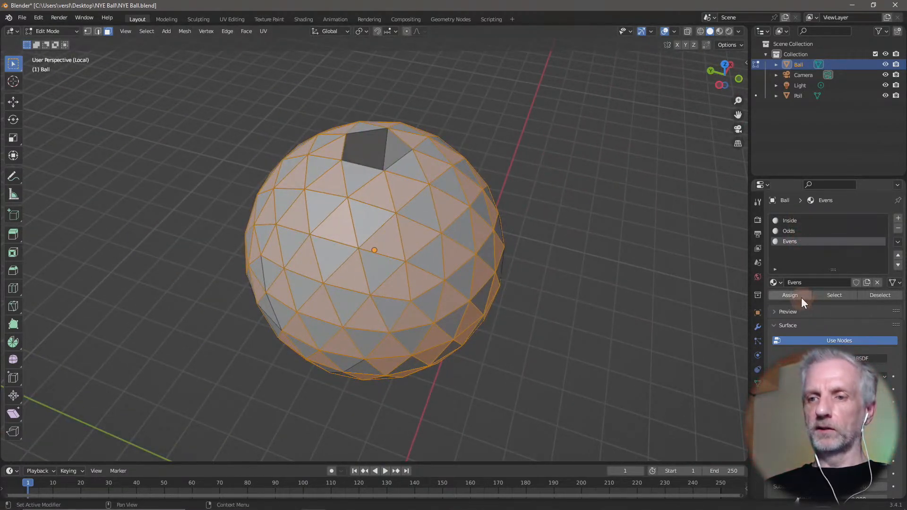
{"action": "left_click", "coordinate": [593, 304]}
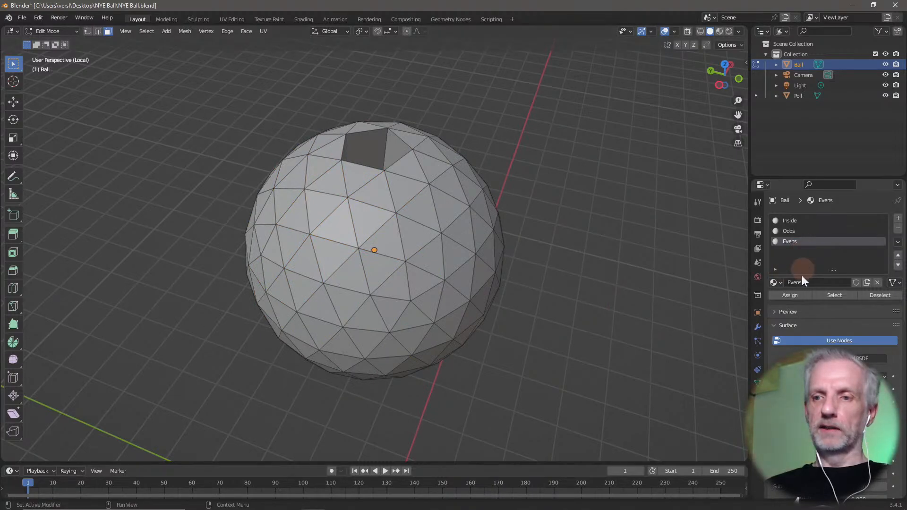
Check the Evens and Odds assignments by selecting each material's faces individually and together, and clear the selection
{"action": "left_click", "coordinate": [840, 294]}
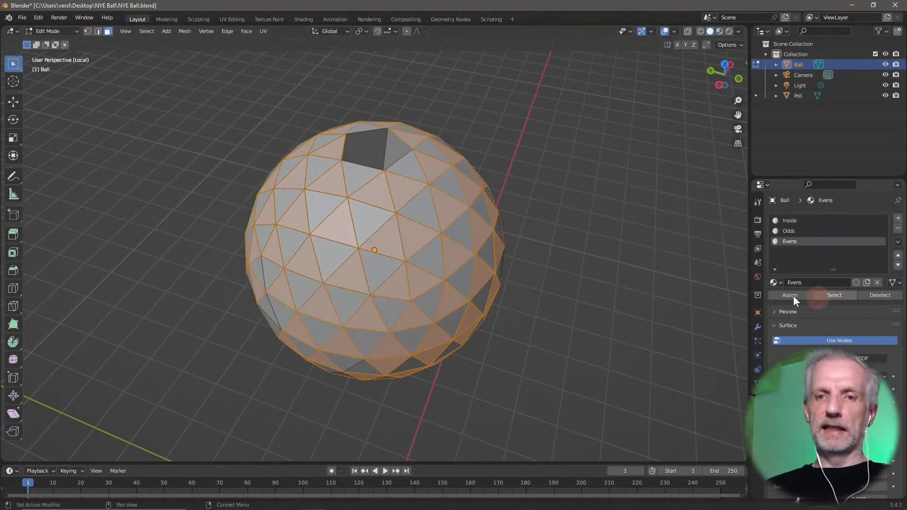
{"action": "left_click", "coordinate": [706, 284]}
{"action": "left_click", "coordinate": [803, 232]}
{"action": "left_click", "coordinate": [823, 293]}
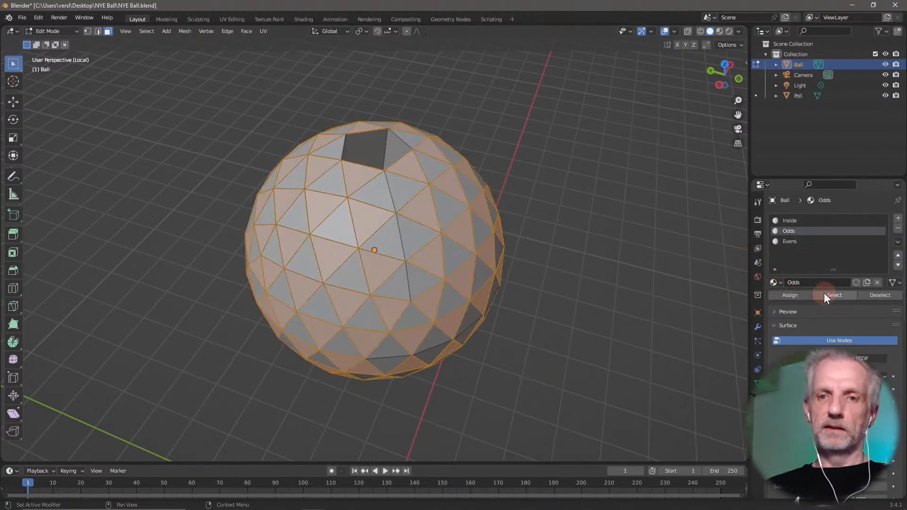
{"action": "left_click", "coordinate": [804, 242]}
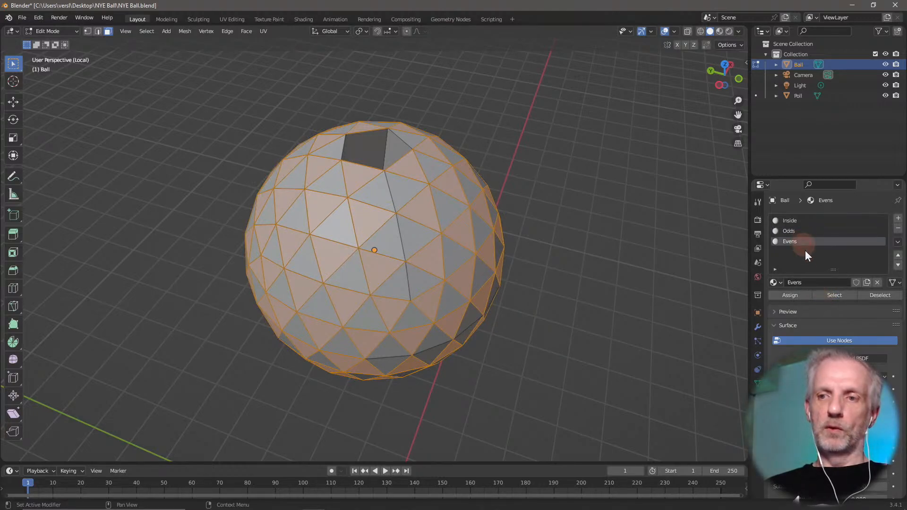
{"action": "left_click", "coordinate": [831, 294]}
{"action": "middle_click_drag", "start_coordinate": [599, 218], "coordinate": [625, 249]}
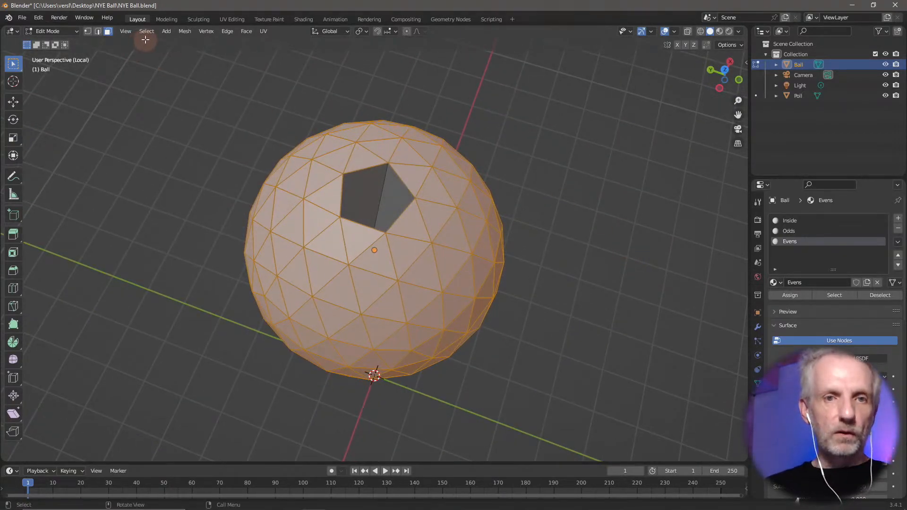
{"action": "left_click", "coordinate": [555, 251]}
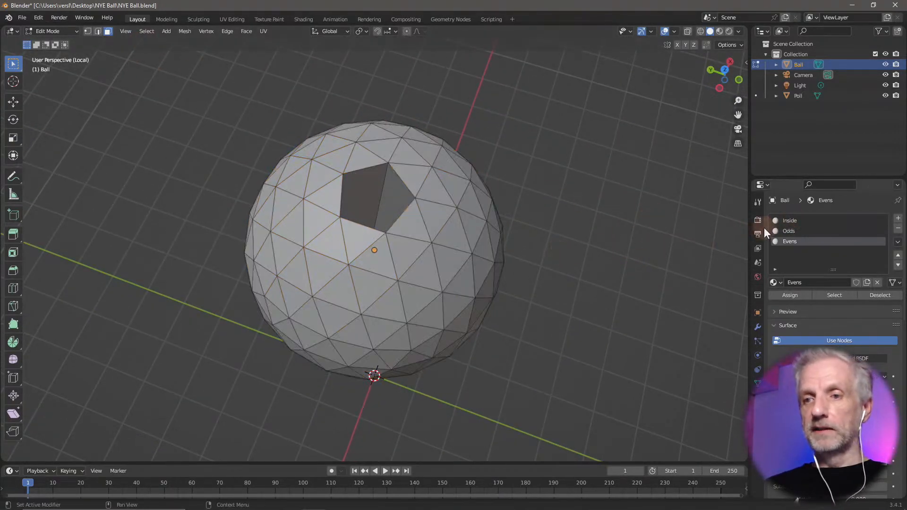
Select the ball faces assigned to the Inside material to check the top opening
{"action": "left_click", "coordinate": [819, 222]}
{"action": "left_click", "coordinate": [825, 293]}
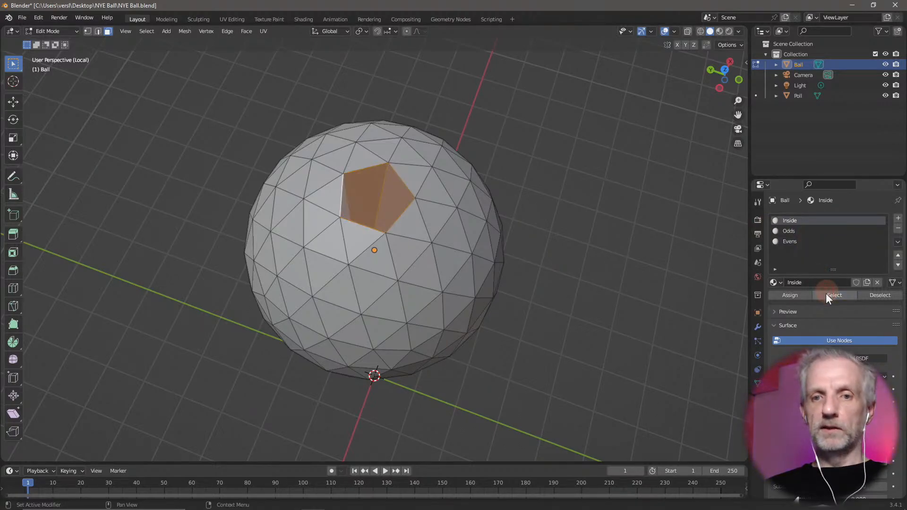
{"action": "middle_click_drag", "start_coordinate": [665, 259], "coordinate": [628, 223]}
{"action": "scroll", "coordinate": [628, 223], "scroll_direction": "down", "scroll_amount": 2}
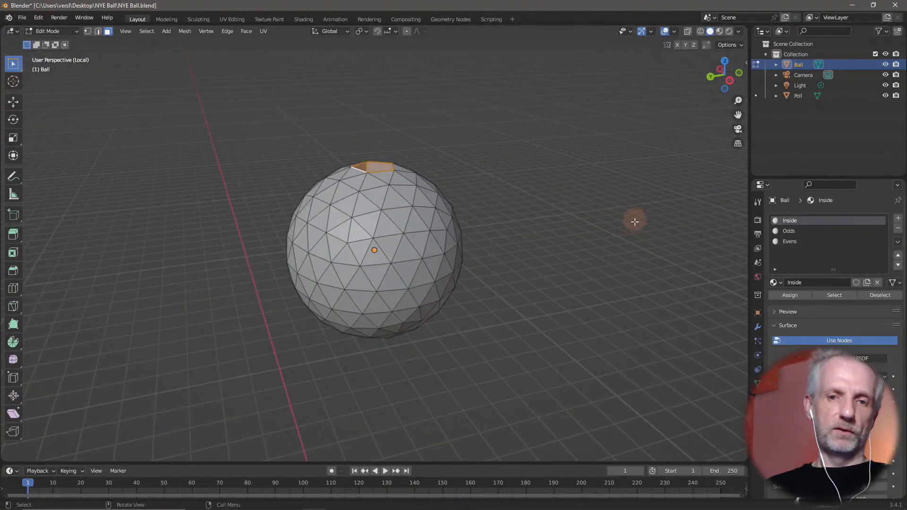
Leave the ball's local view and Edit Mode to show the whole model, and save the project
{"action": "key", "text": "KP_Divide"}
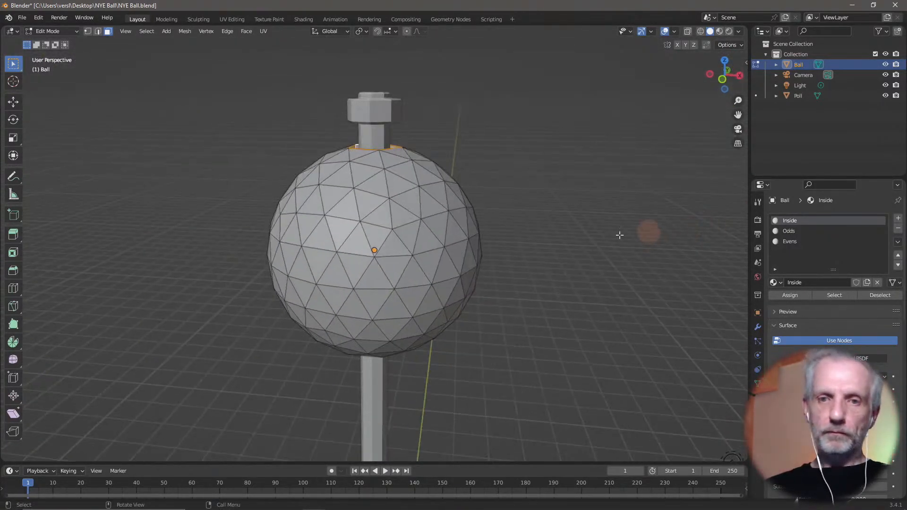
{"action": "scroll", "coordinate": [533, 274], "scroll_direction": "down", "scroll_amount": 1}
{"action": "key", "text": "Tab"}
{"action": "middle_click_drag", "start_coordinate": [484, 278], "coordinate": [433, 202], "text": "shift"}
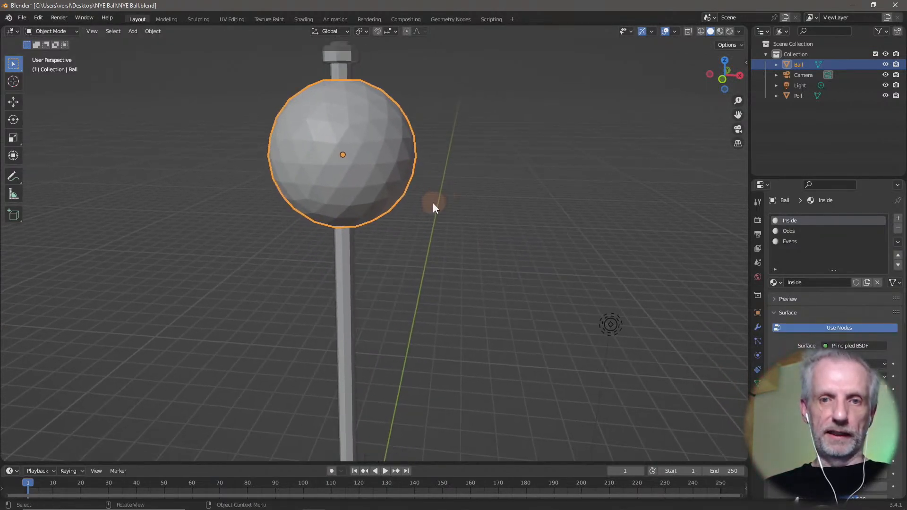
{"action": "scroll", "coordinate": [432, 203], "scroll_direction": "down", "scroll_amount": 2}
{"action": "middle_click_drag", "start_coordinate": [441, 245], "coordinate": [434, 183], "text": "shift"}
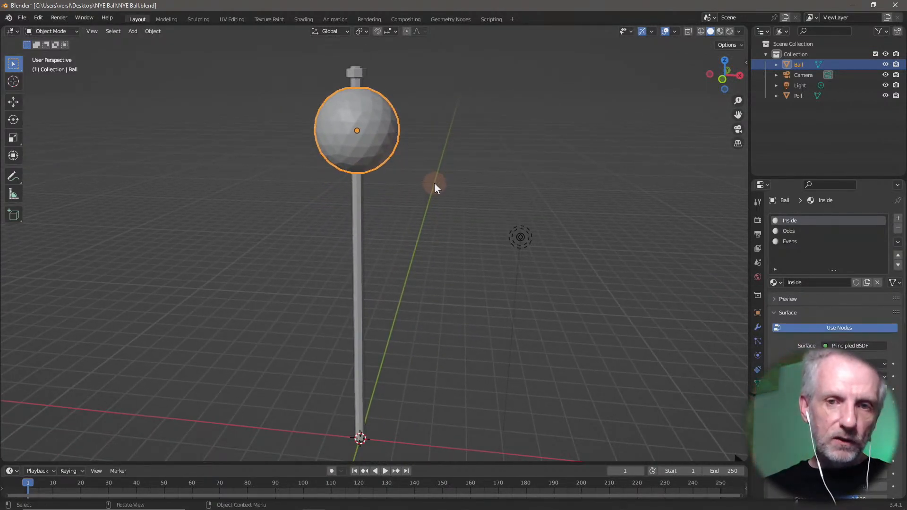
{"action": "scroll", "coordinate": [395, 136], "scroll_direction": "up", "scroll_amount": 2}
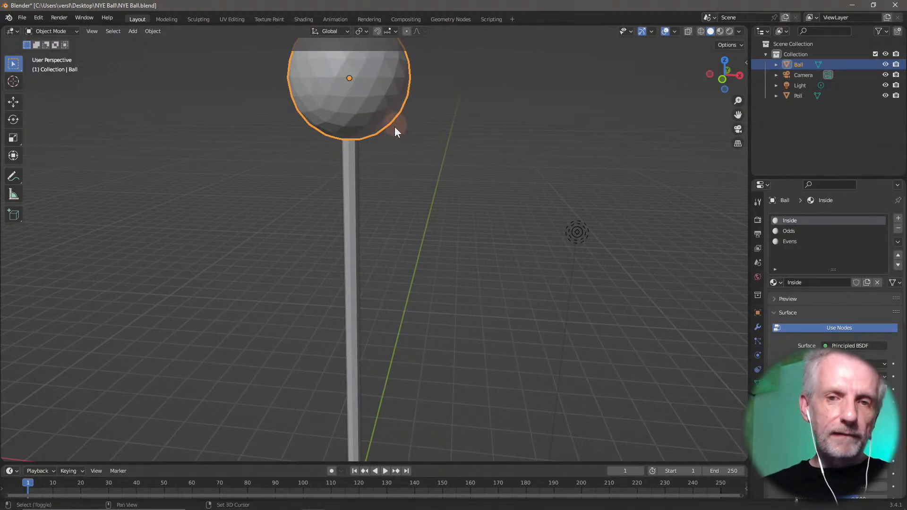
{"action": "middle_click_drag", "start_coordinate": [395, 126], "coordinate": [396, 220], "text": "shift"}
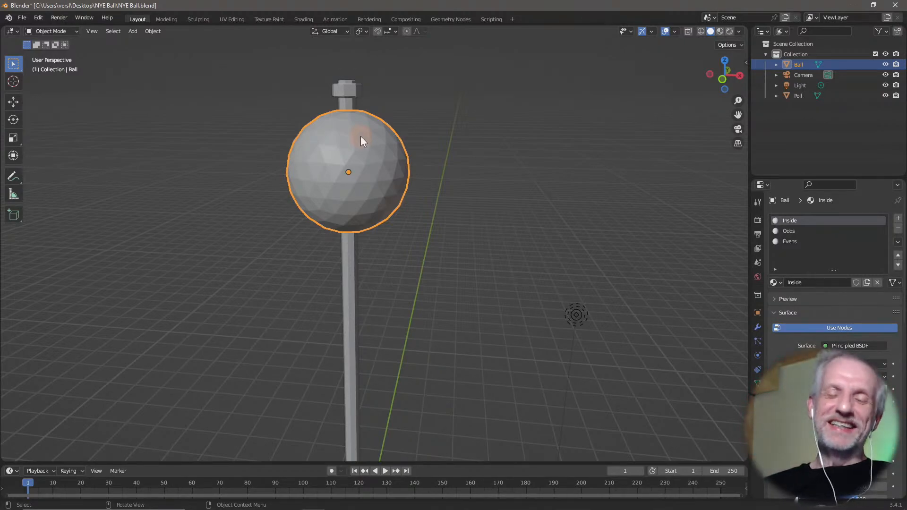
{"action": "key", "text": "ctrl+s"}
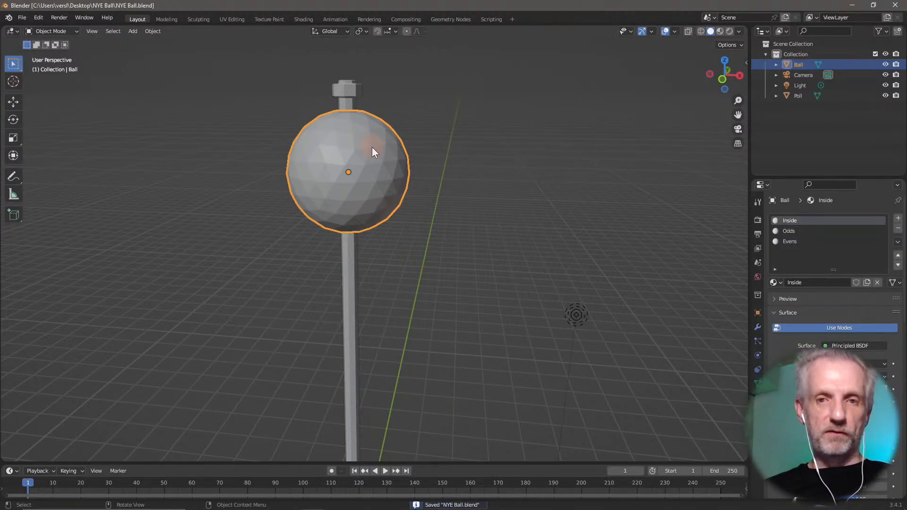
Start a Wavefront (.obj) export and bookmark the NYE Ball folder on the Desktop
{"action": "left_click", "coordinate": [26, 18]}
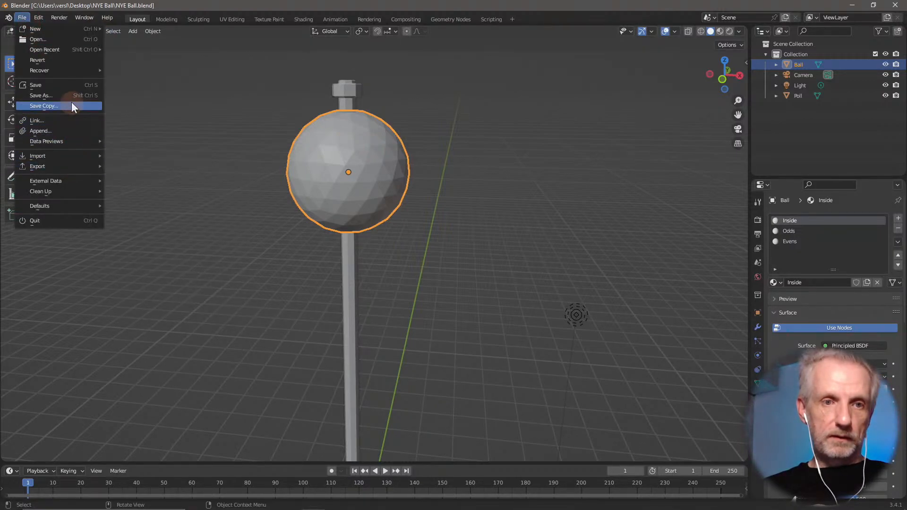
{"action": "mouse_move", "coordinate": [67, 166]}
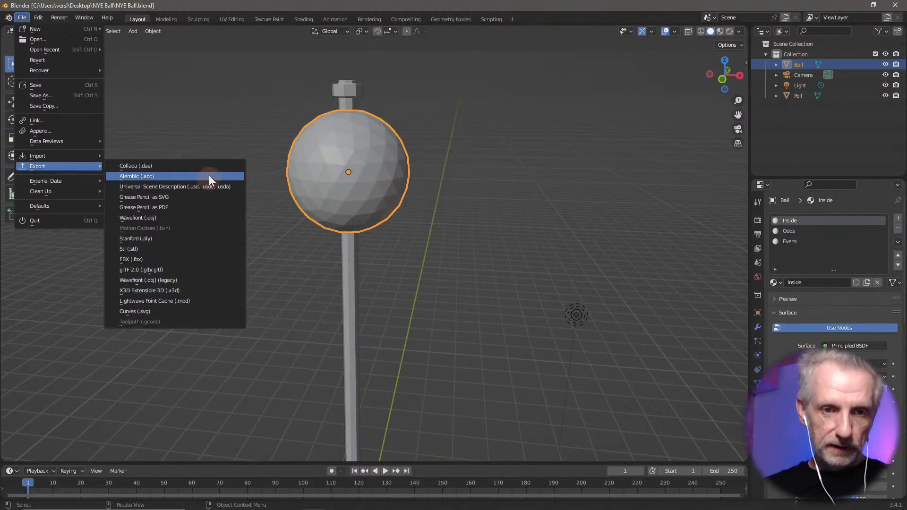
{"action": "left_click", "coordinate": [182, 216]}
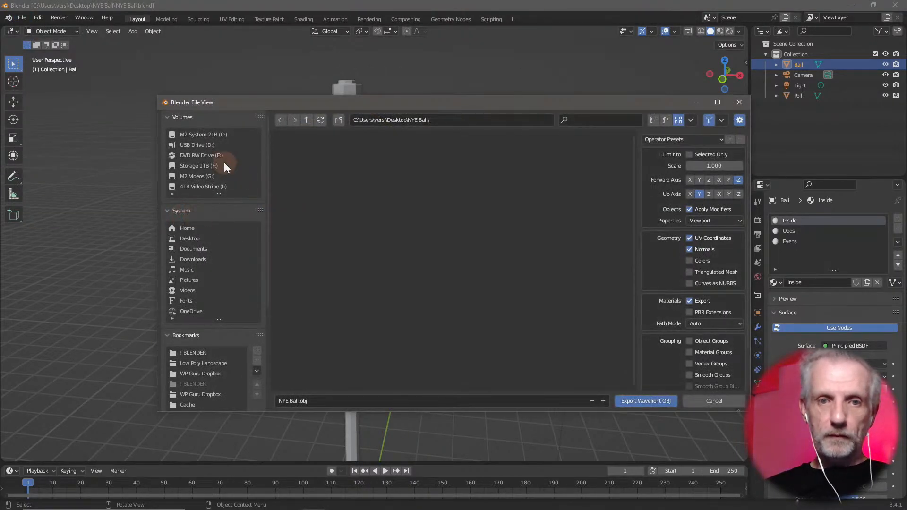
{"action": "left_click", "coordinate": [189, 238]}
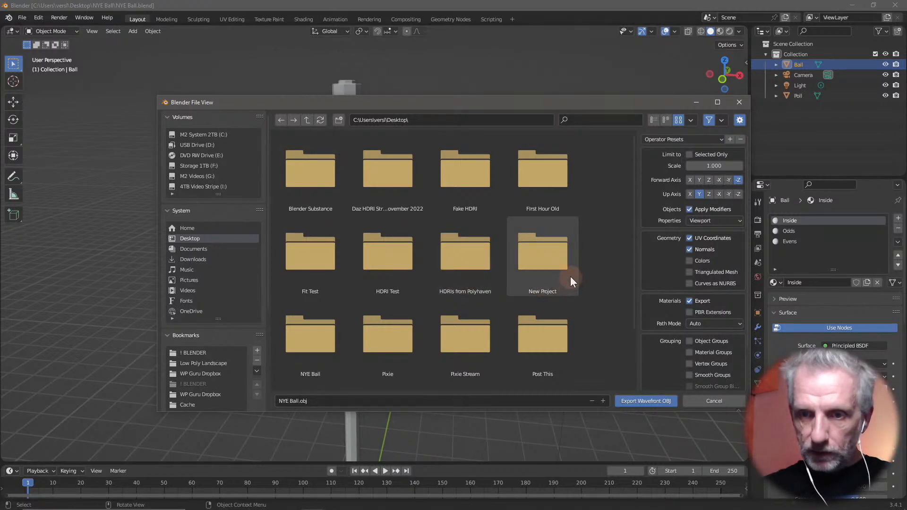
{"action": "scroll", "coordinate": [570, 276], "scroll_direction": "down", "scroll_amount": 3}
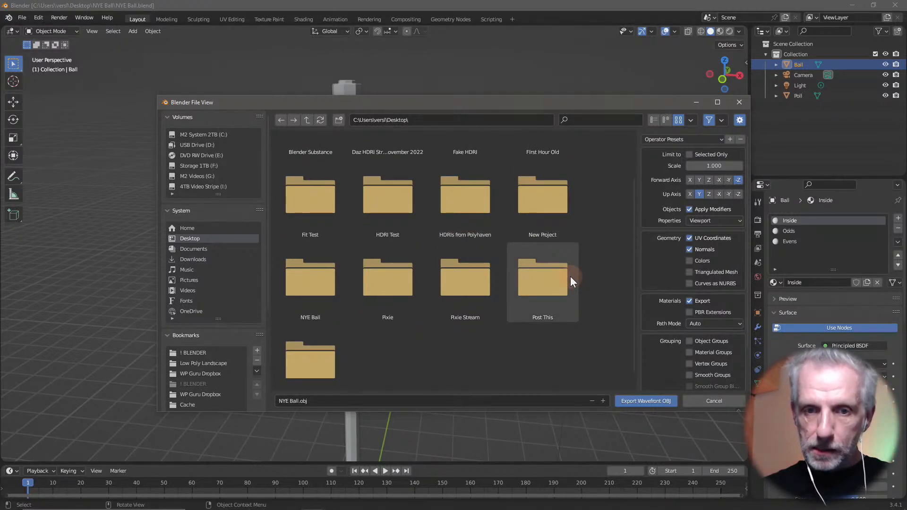
{"action": "scroll", "coordinate": [557, 281], "scroll_direction": "up", "scroll_amount": 3}
{"action": "double_click", "coordinate": [308, 333]}
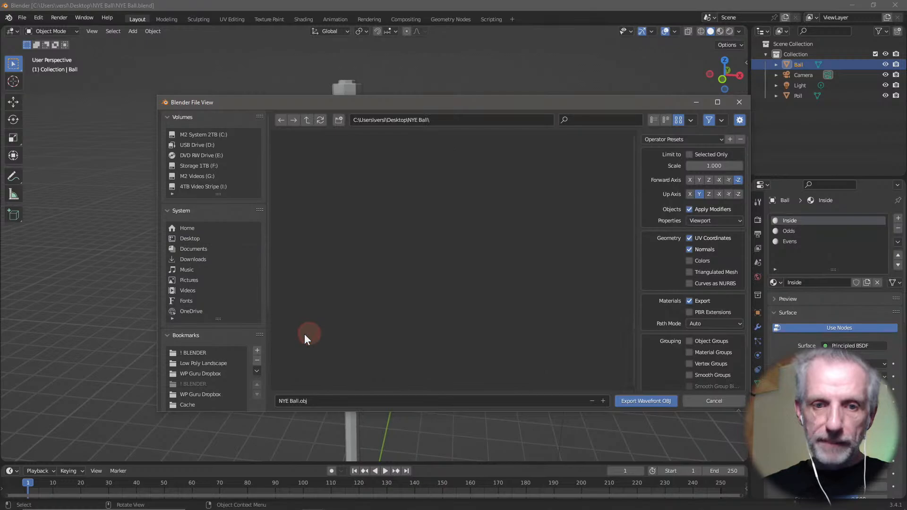
{"action": "left_click", "coordinate": [257, 351]}
{"action": "left_click", "coordinate": [182, 353]}
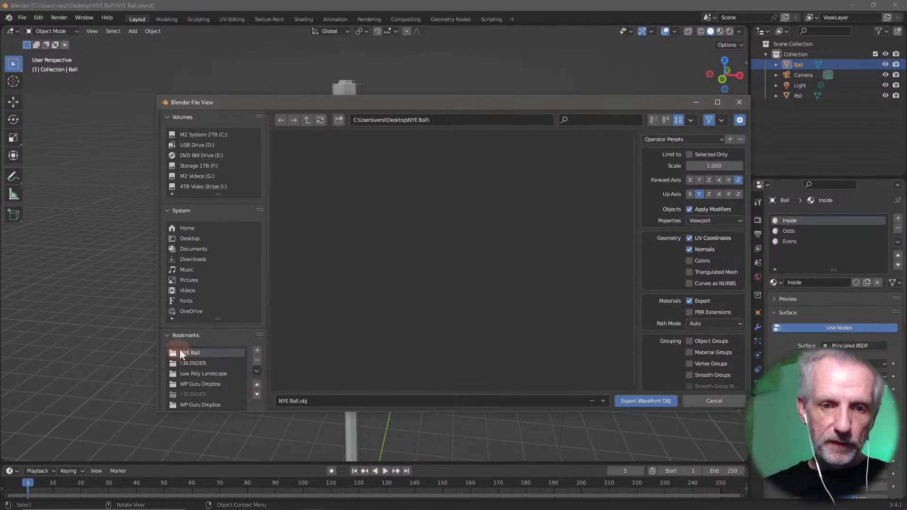
Create a folder named OBJs inside the NYE Ball folder and open it as the export location
{"action": "left_click", "coordinate": [339, 119]}
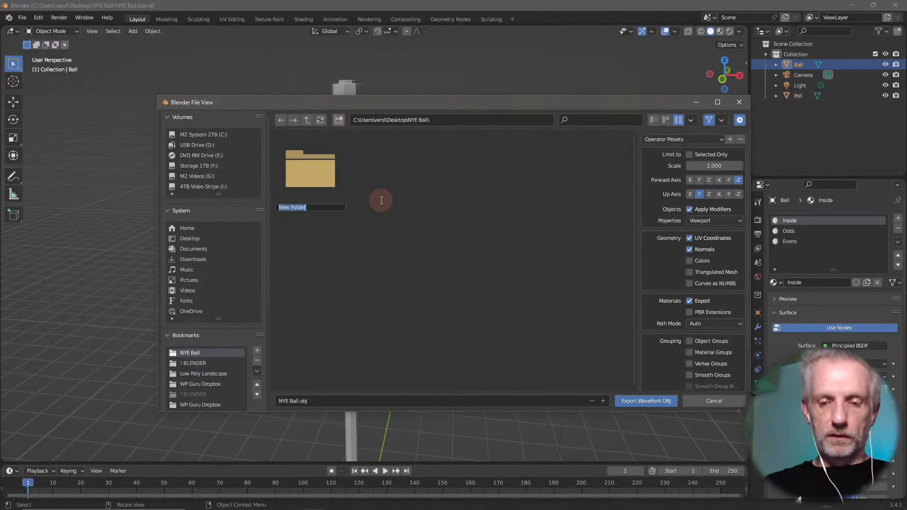
{"action": "type", "text": "OBJs"}
{"action": "key", "text": "Return"}
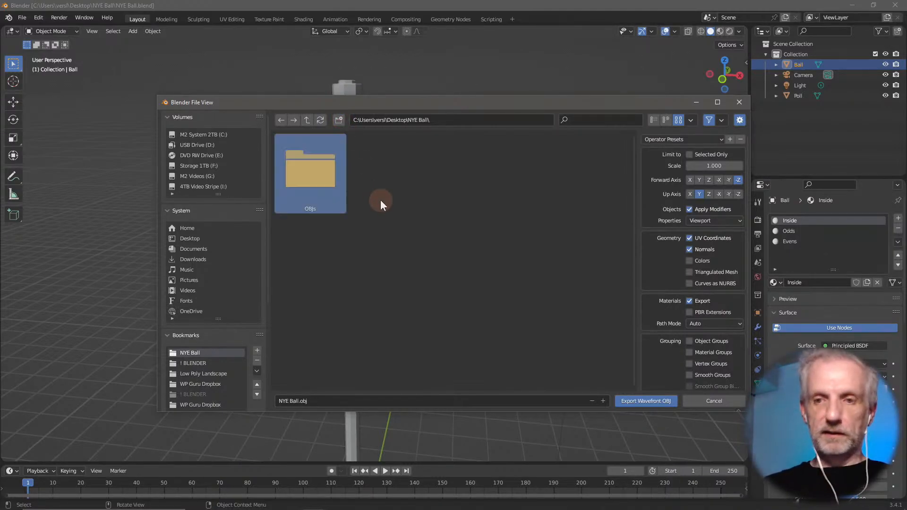
{"action": "double_click", "coordinate": [314, 177]}
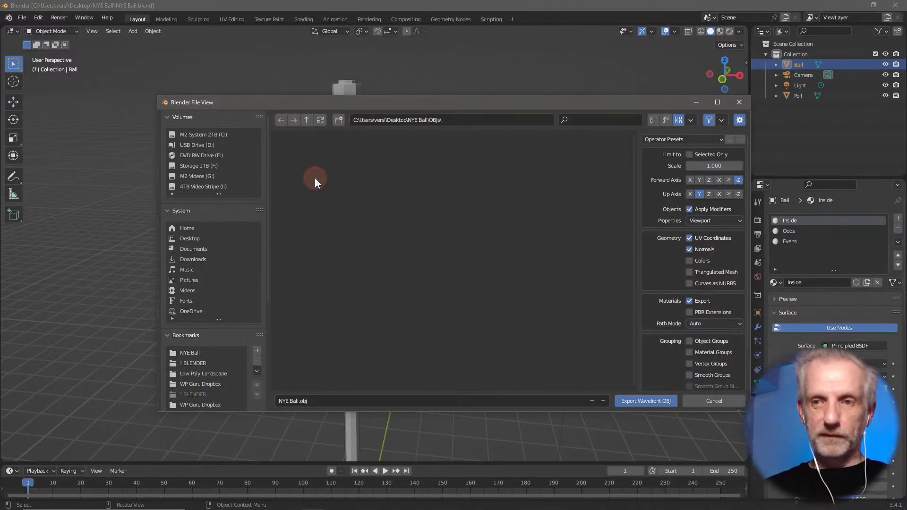
Export the ball as NYE Ball.obj, limited to Selected Only with Vertex Groups enabled
{"action": "left_click", "coordinate": [688, 155]}
{"action": "left_click_drag", "start_coordinate": [658, 104], "coordinate": [590, 59]}
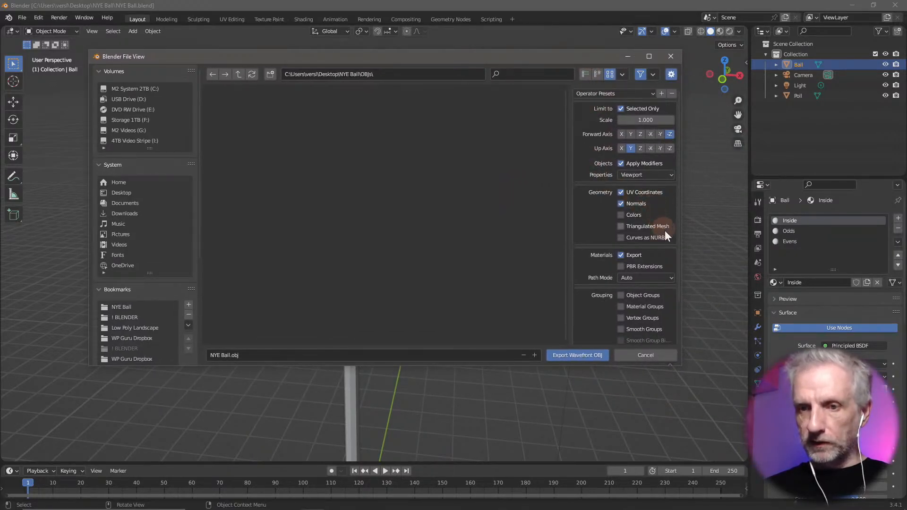
{"action": "scroll", "coordinate": [657, 251], "scroll_direction": "down", "scroll_amount": 1}
{"action": "scroll", "coordinate": [657, 251], "scroll_direction": "down", "scroll_amount": 1}
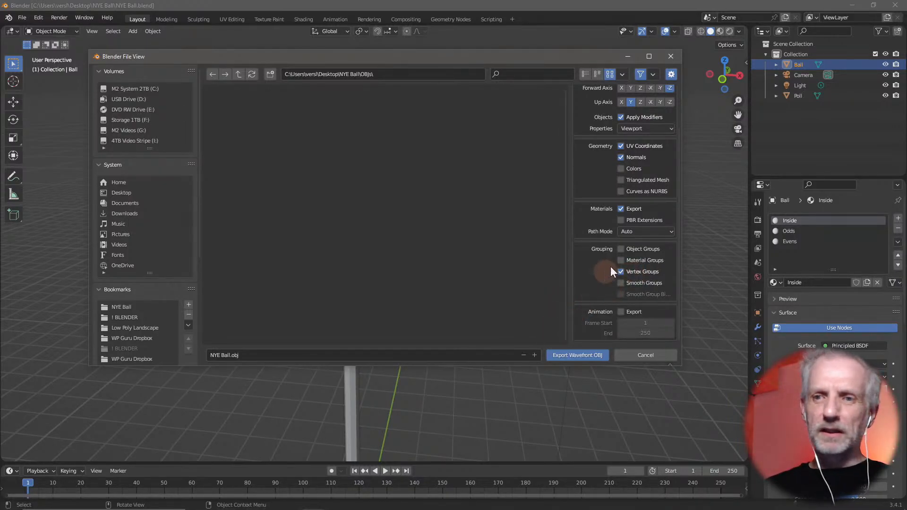
{"action": "scroll", "coordinate": [611, 235], "scroll_direction": "up", "scroll_amount": 2}
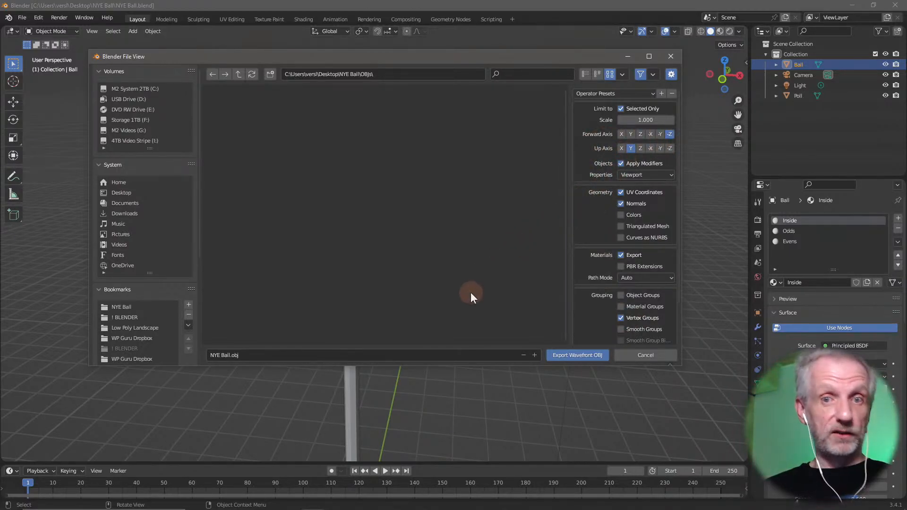
{"action": "left_click", "coordinate": [572, 357]}
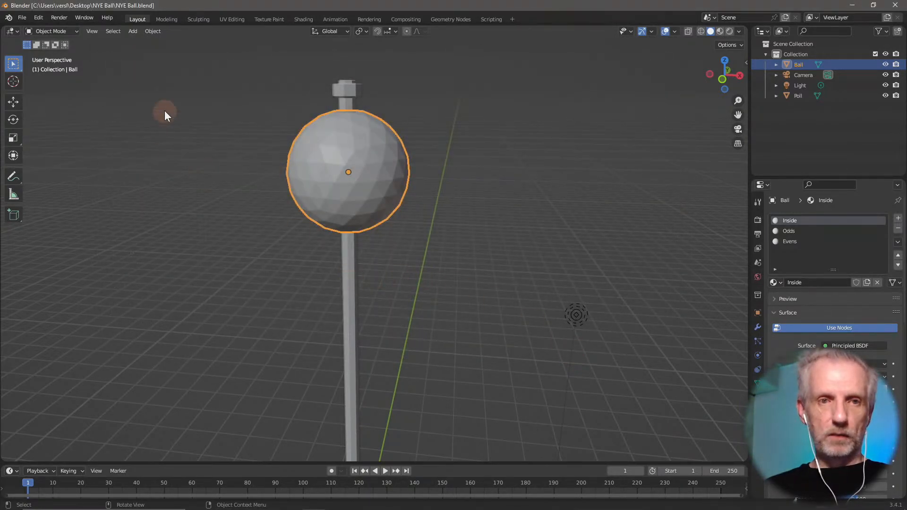
Check the exported ball files in the OBJs folder through the Wavefront export dialog and cancel it
{"action": "left_click", "coordinate": [21, 18]}
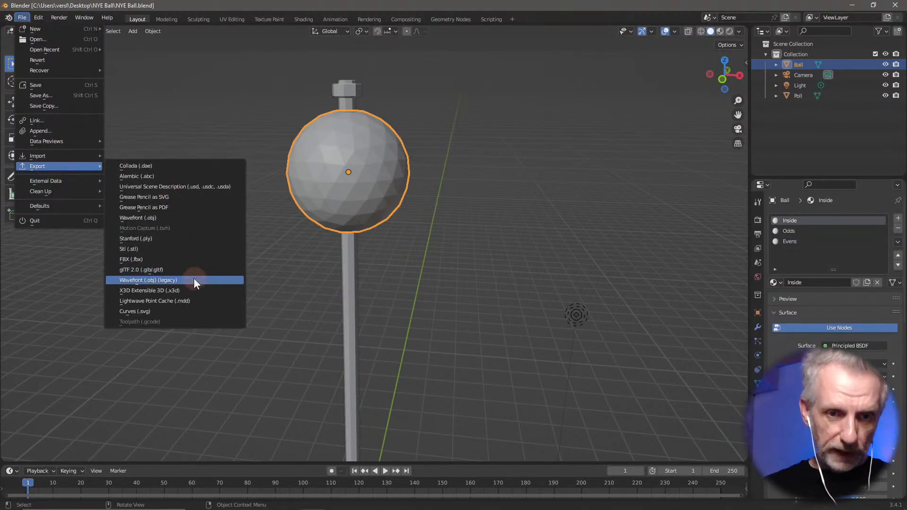
{"action": "left_click", "coordinate": [193, 218]}
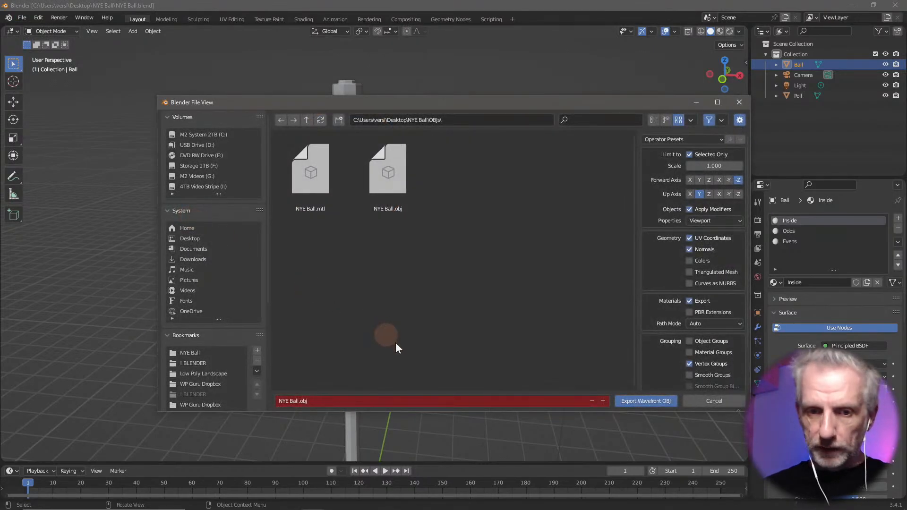
{"action": "left_click", "coordinate": [399, 186]}
{"action": "left_click", "coordinate": [721, 400]}
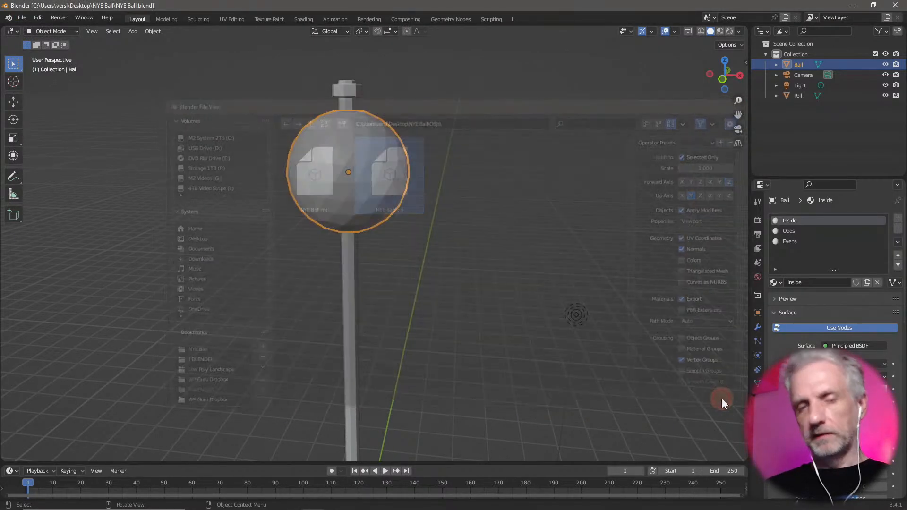
Select the pole and export it to the OBJs folder as a Wavefront OBJ named Poll, with the same options
{"action": "left_click", "coordinate": [353, 304]}
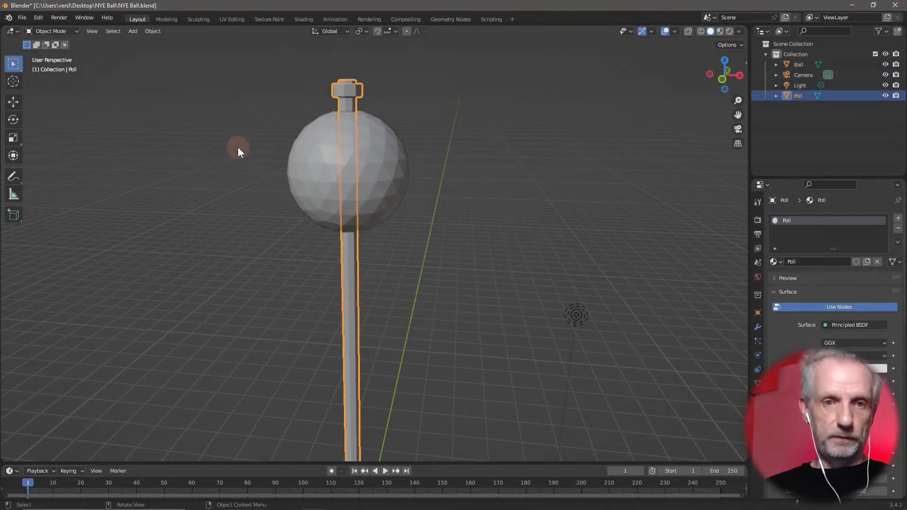
{"action": "left_click", "coordinate": [22, 18]}
{"action": "mouse_move", "coordinate": [73, 166]}
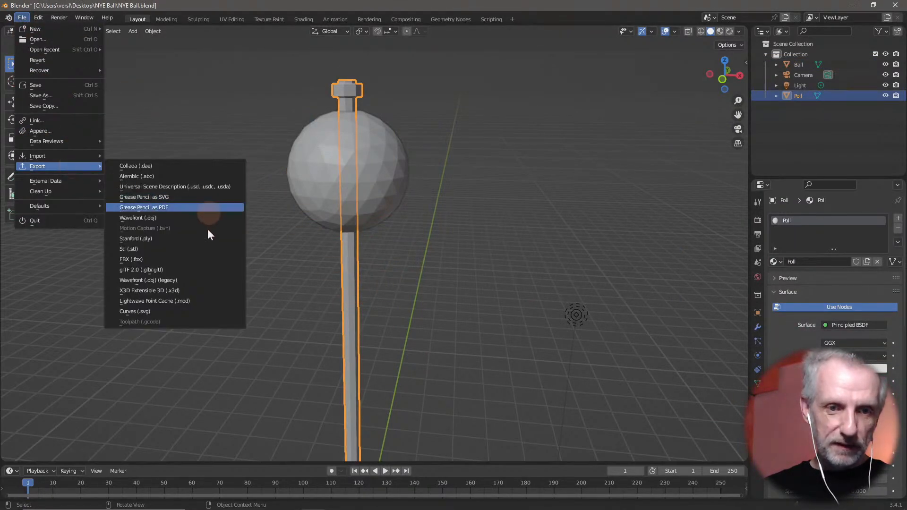
{"action": "left_click", "coordinate": [192, 217]}
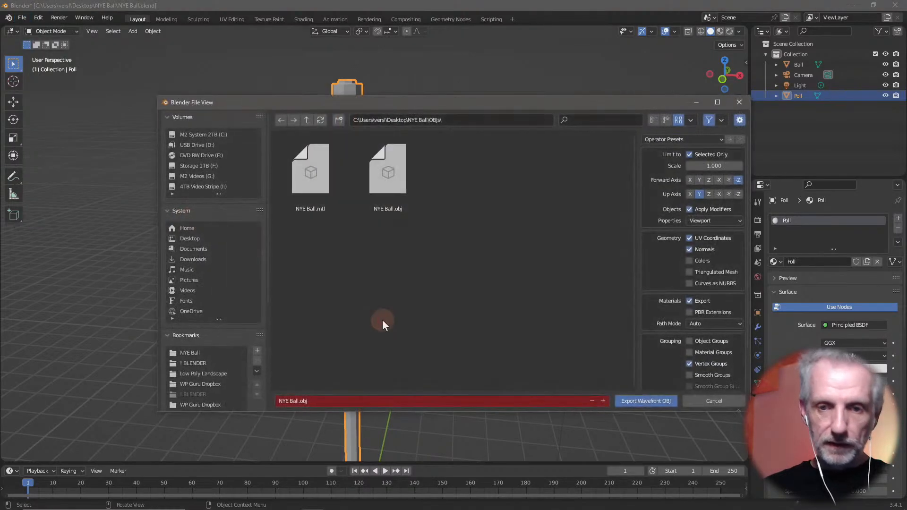
{"action": "left_click", "coordinate": [430, 400]}
{"action": "type", "text": "Poll"}
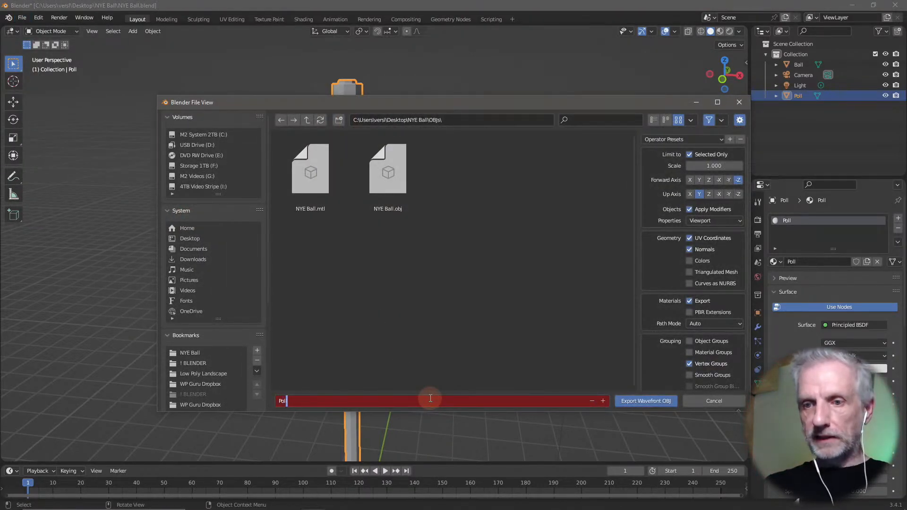
{"action": "key", "text": "Return"}
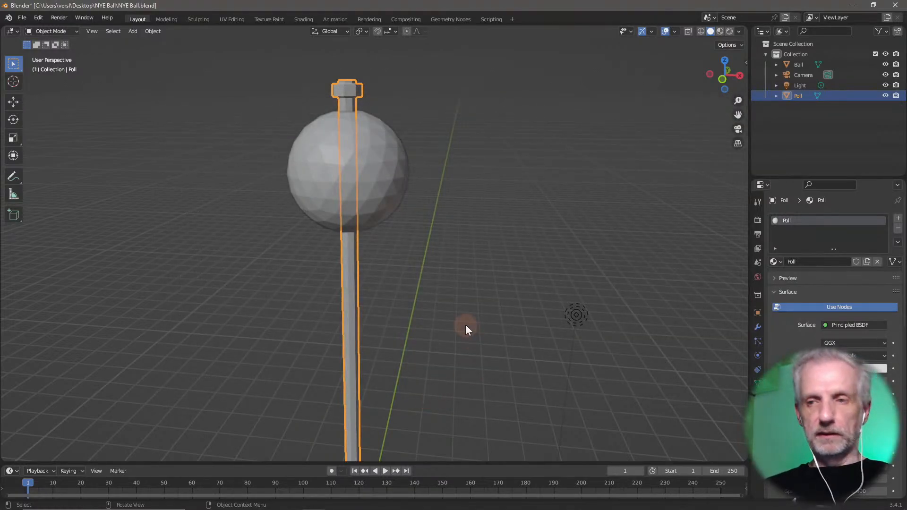
Switch from Blender to DAZ Studio, where the torus scene is open
{"action": "scroll", "coordinate": [465, 330], "scroll_direction": "down", "scroll_amount": 5}
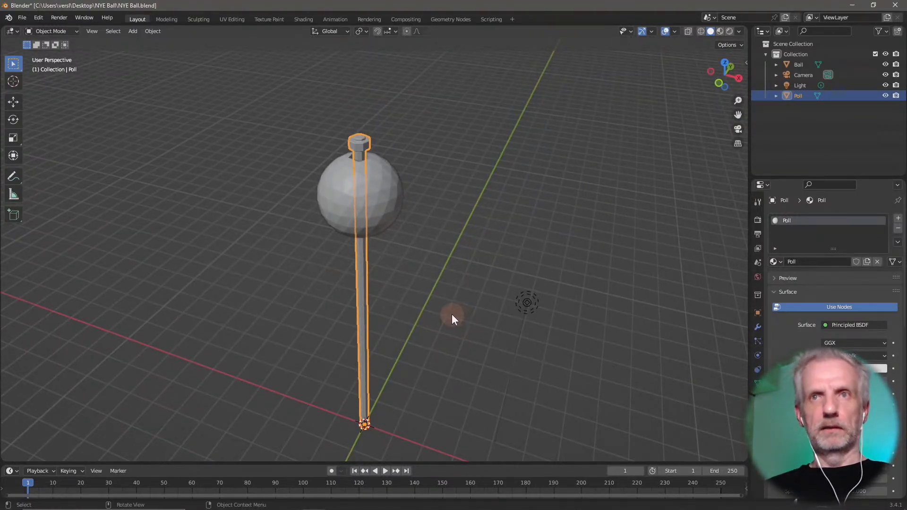
{"action": "key", "text": "alt+Tab"}
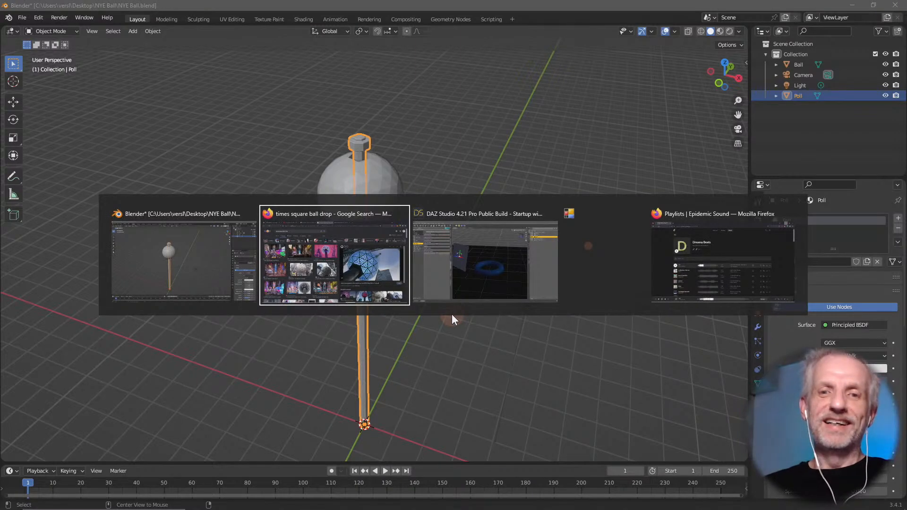
{"action": "key", "text": "Tab"}
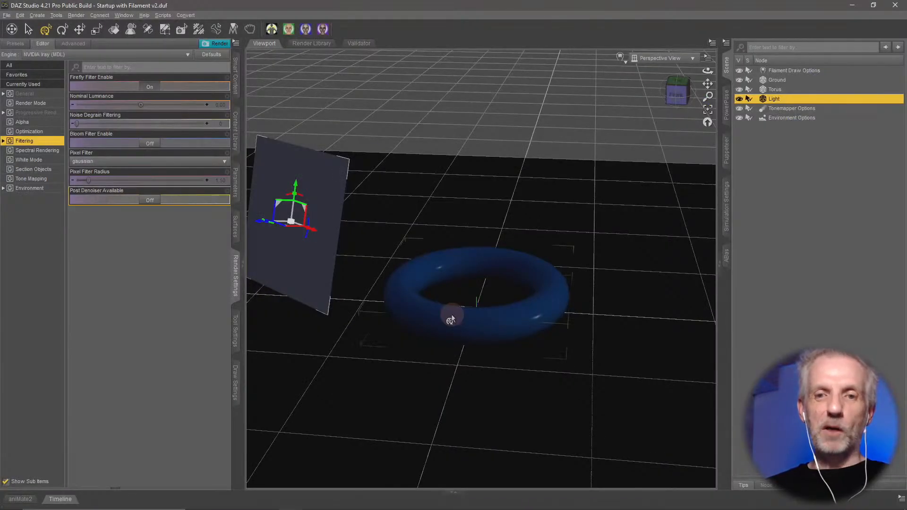
{"action": "left_click_drag", "start_coordinate": [476, 326], "coordinate": [480, 320], "text": "alt"}
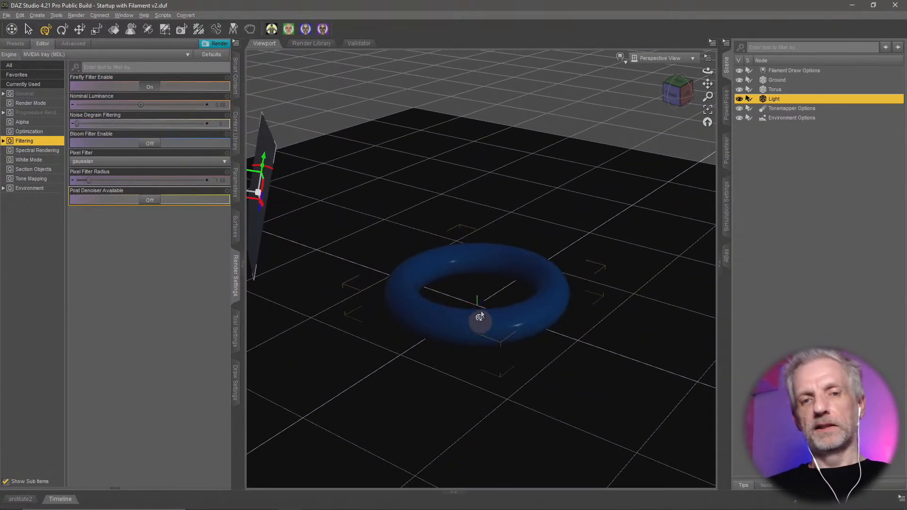
Start saving the scene under a new name and browse to the NYE Ball folder on the Desktop
{"action": "left_click", "coordinate": [8, 16]}
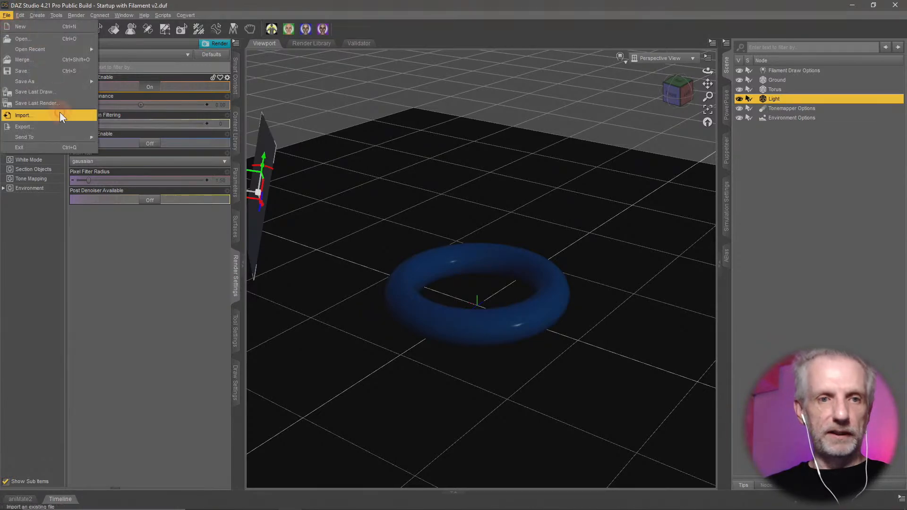
{"action": "mouse_move", "coordinate": [68, 83]}
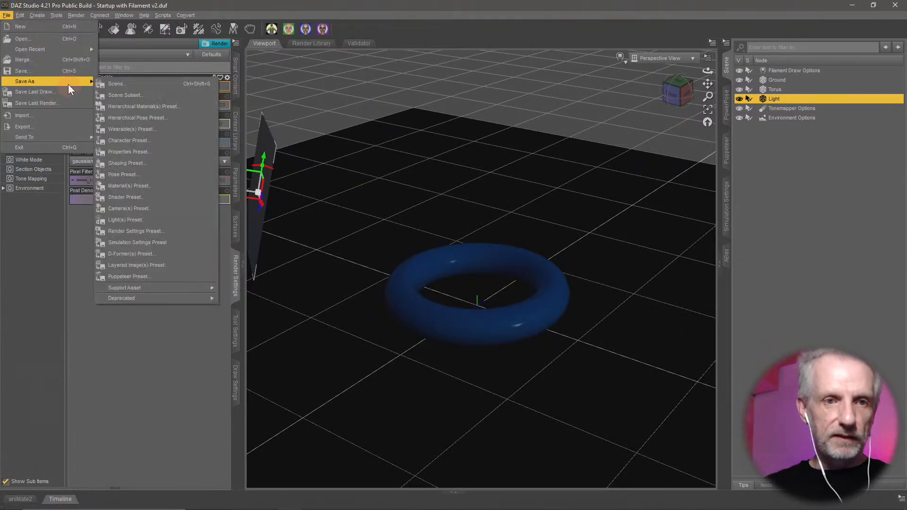
{"action": "left_click", "coordinate": [140, 83]}
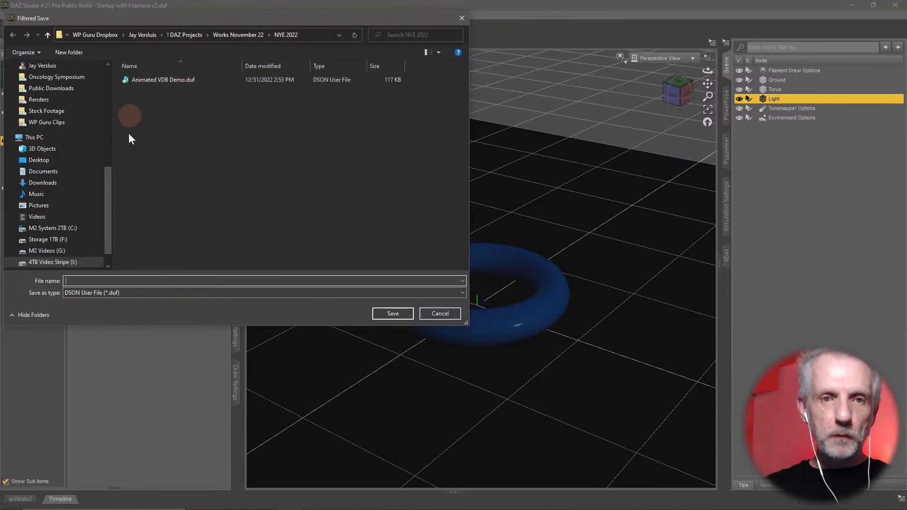
{"action": "scroll", "coordinate": [108, 132], "scroll_direction": "up", "scroll_amount": 10}
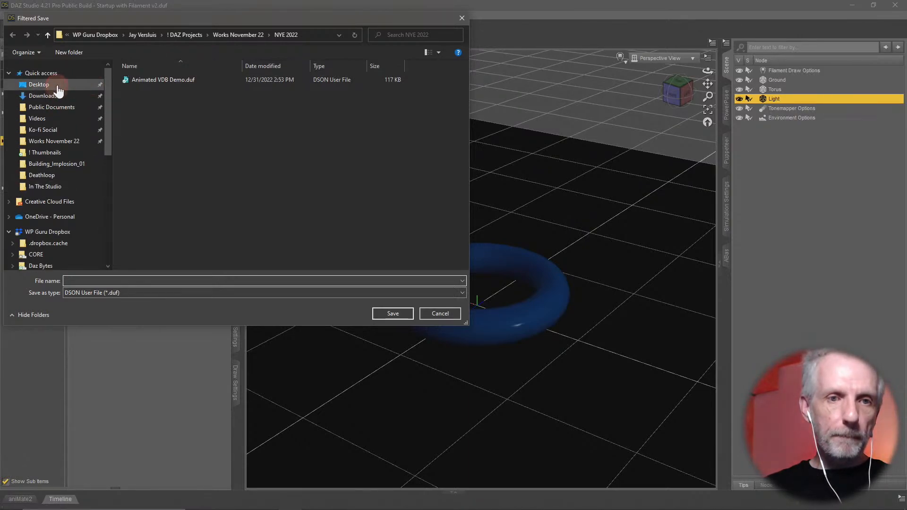
{"action": "left_click", "coordinate": [58, 90]}
{"action": "left_click", "coordinate": [254, 159]}
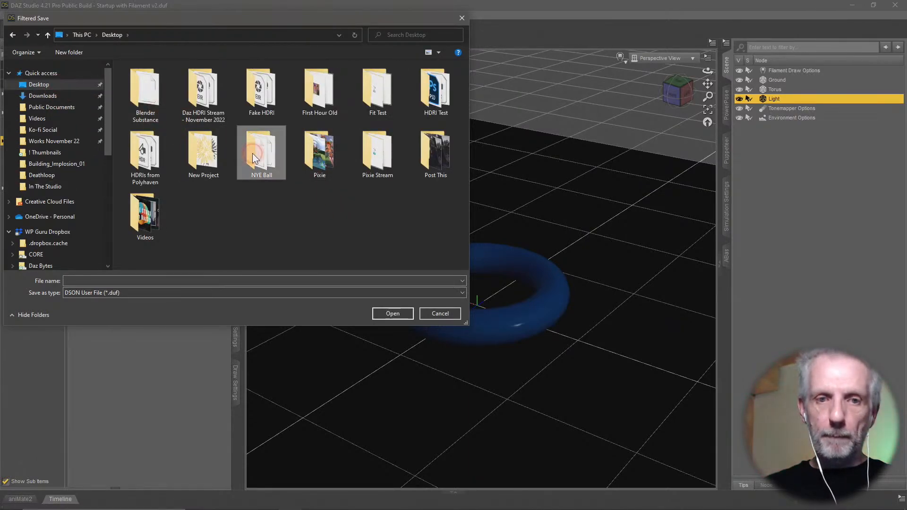
{"action": "double_click", "coordinate": [254, 158]}
Create a folder named Daz Scenes inside the NYE Ball folder and open it as the save location
{"action": "right_click", "coordinate": [204, 188]}
{"action": "mouse_move", "coordinate": [253, 335]}
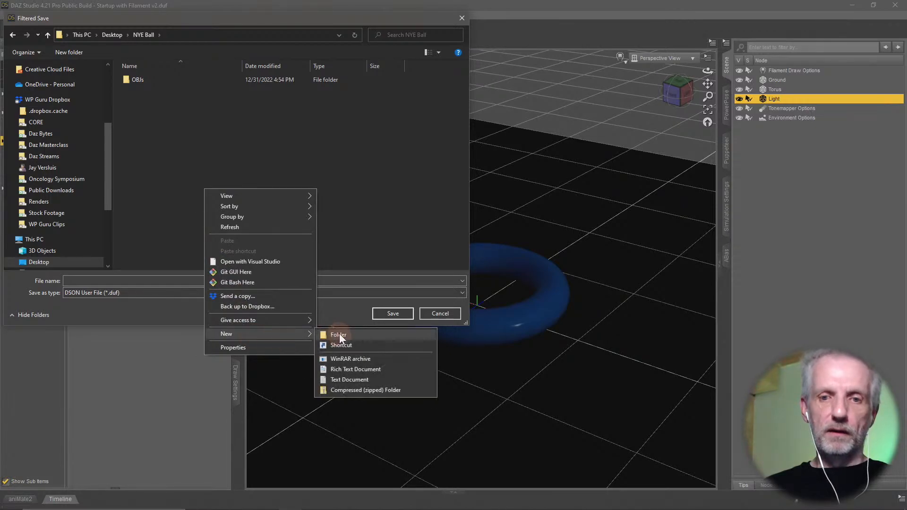
{"action": "left_click", "coordinate": [339, 334]}
{"action": "type", "text": "Daz S"}
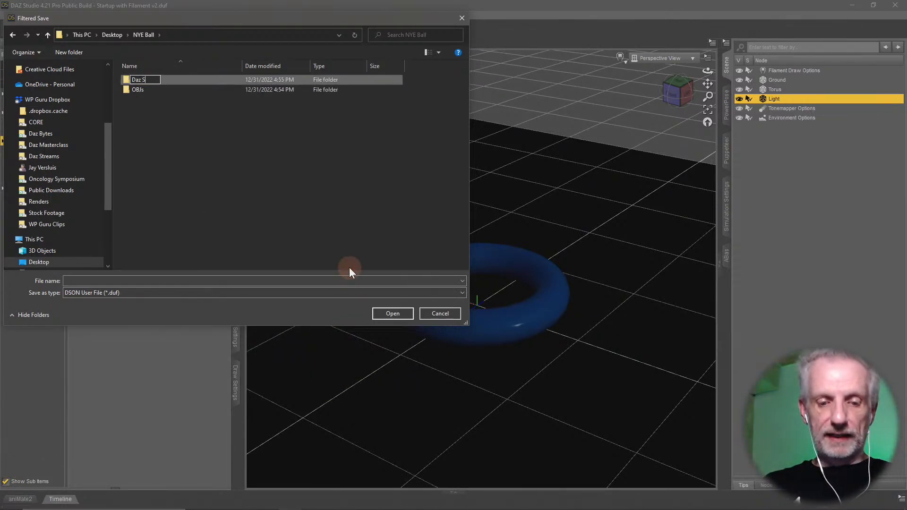
{"action": "type", "text": "cenes"}
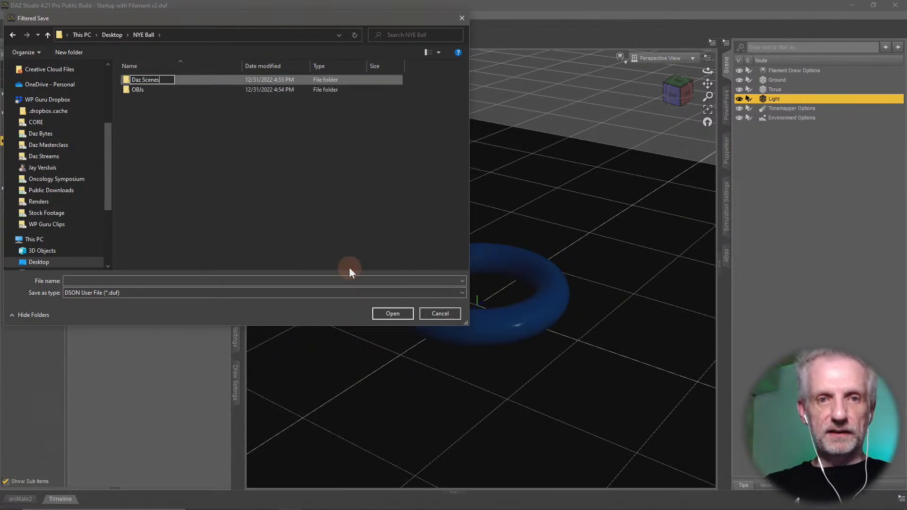
{"action": "key", "text": "Return"}
{"action": "double_click", "coordinate": [161, 78]}
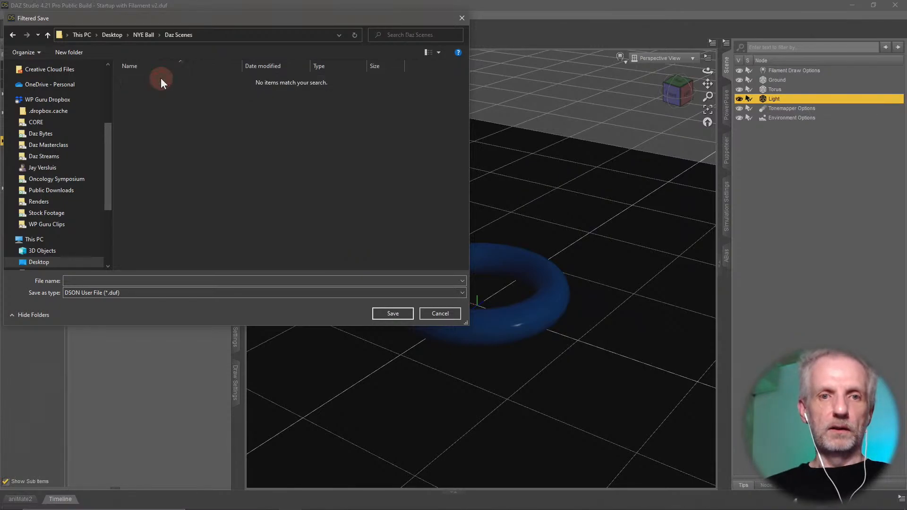
Save the scene as Ghoist Lights Demo, accepting the default scene save options
{"action": "left_click", "coordinate": [217, 279]}
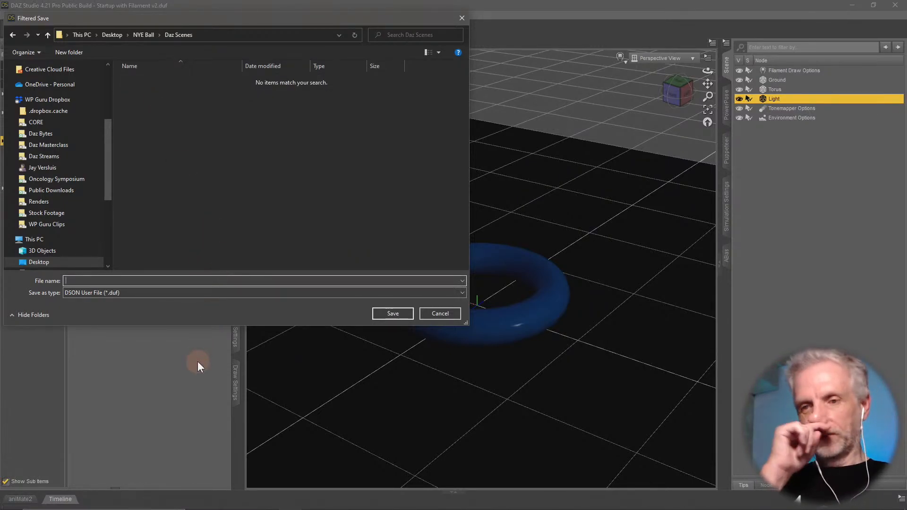
{"action": "type", "text": "G"}
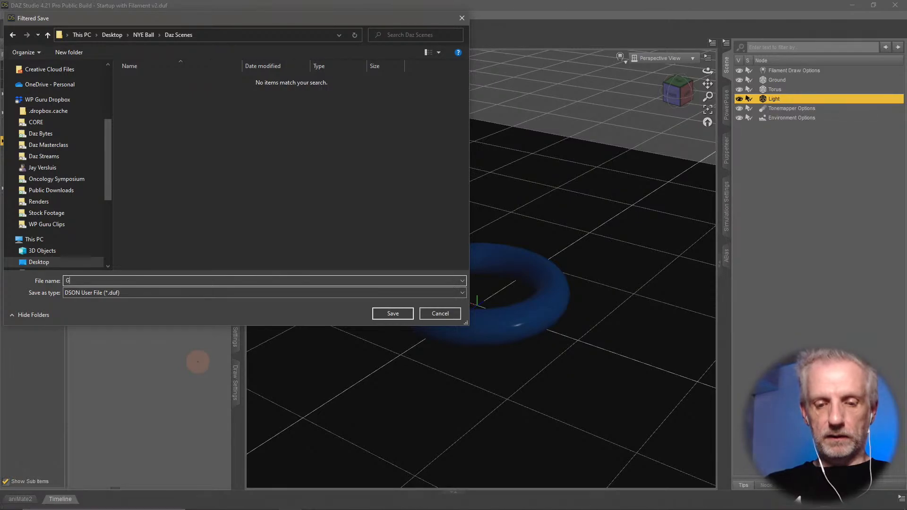
{"action": "type", "text": "hoist Ligh"}
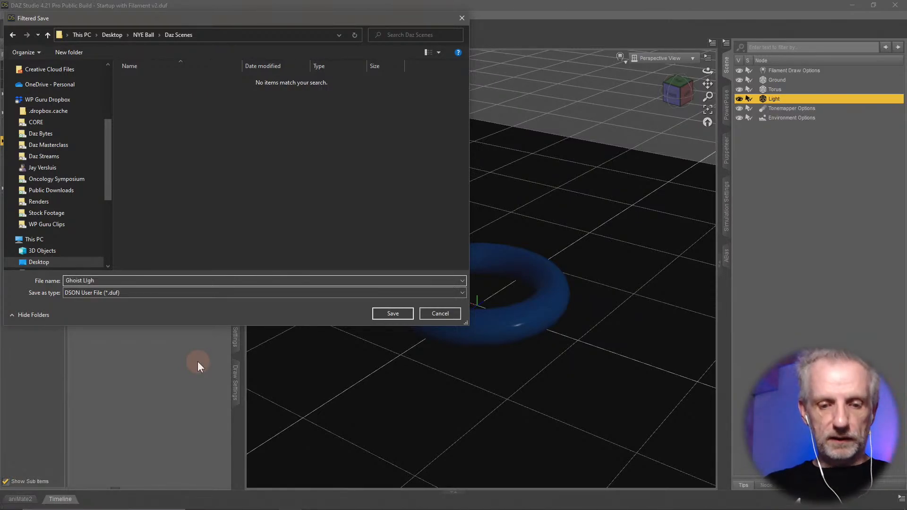
{"action": "type", "text": "ts Demo"}
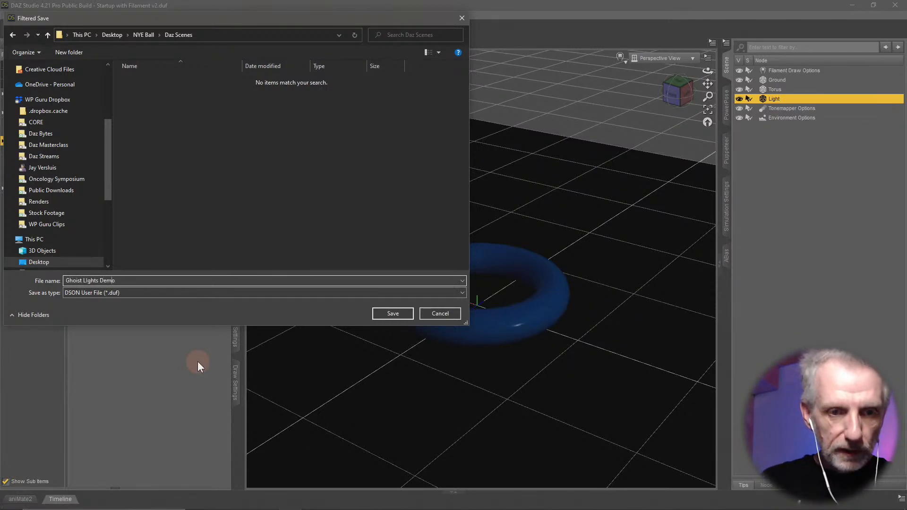
{"action": "key", "text": "Return"}
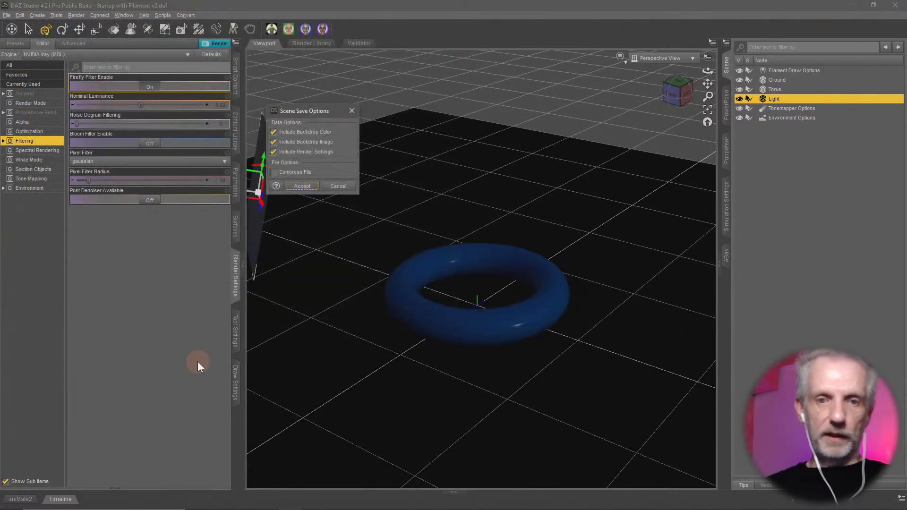
{"action": "left_click", "coordinate": [302, 186]}
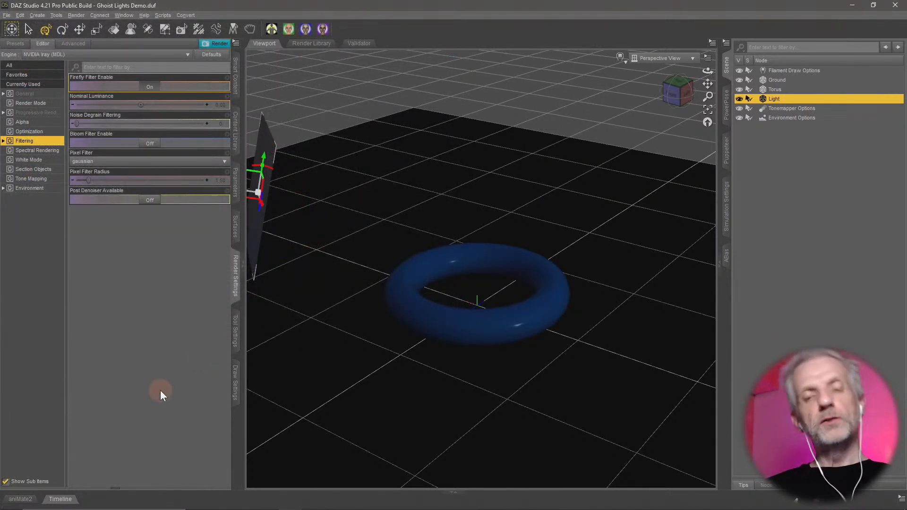
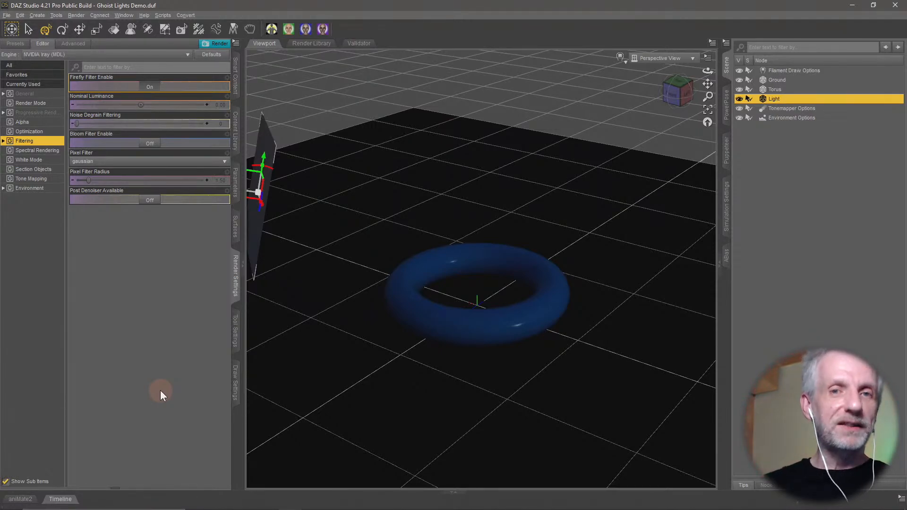
Start a new empty scene
{"action": "left_click", "coordinate": [7, 15]}
{"action": "left_click", "coordinate": [20, 26]}
{"action": "left_click_drag", "start_coordinate": [393, 297], "coordinate": [453, 341], "text": "alt"}
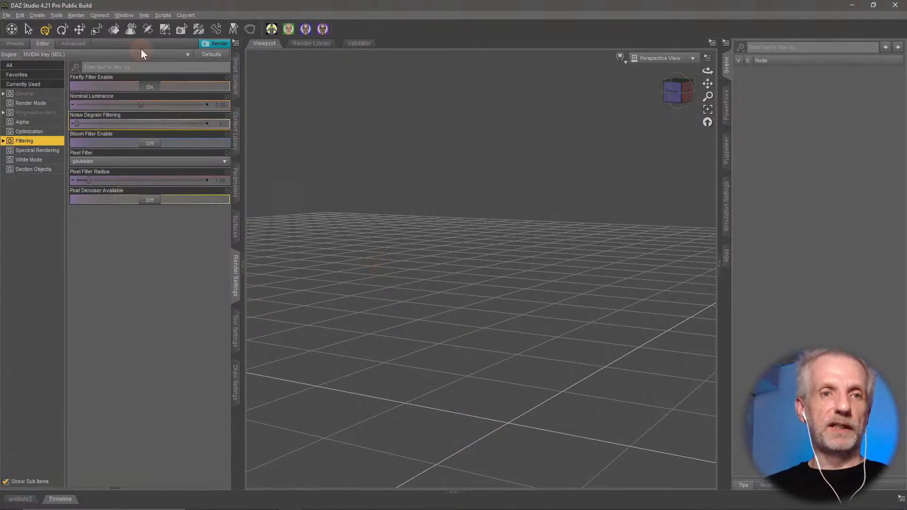
Choose Poll.obj from the OBJs folder inside NYE Ball as the file to import
{"action": "left_click", "coordinate": [7, 15]}
{"action": "left_click", "coordinate": [60, 117]}
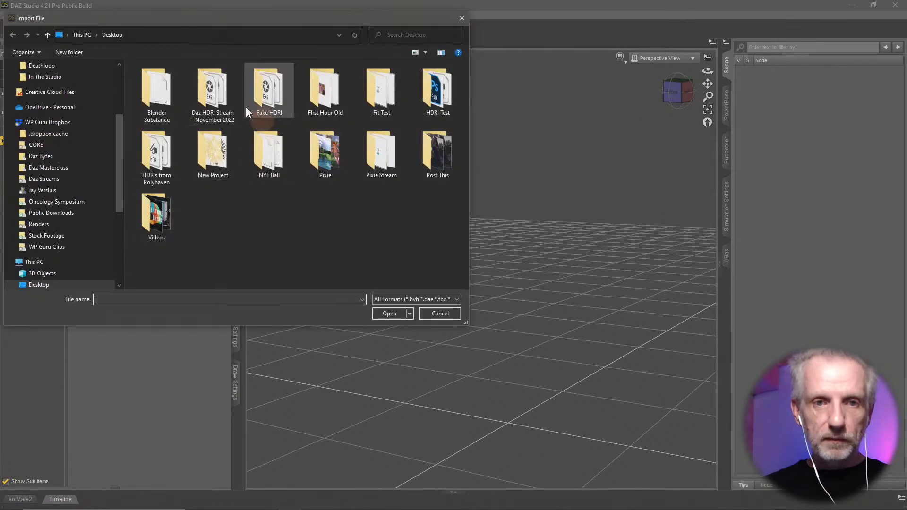
{"action": "double_click", "coordinate": [267, 160]}
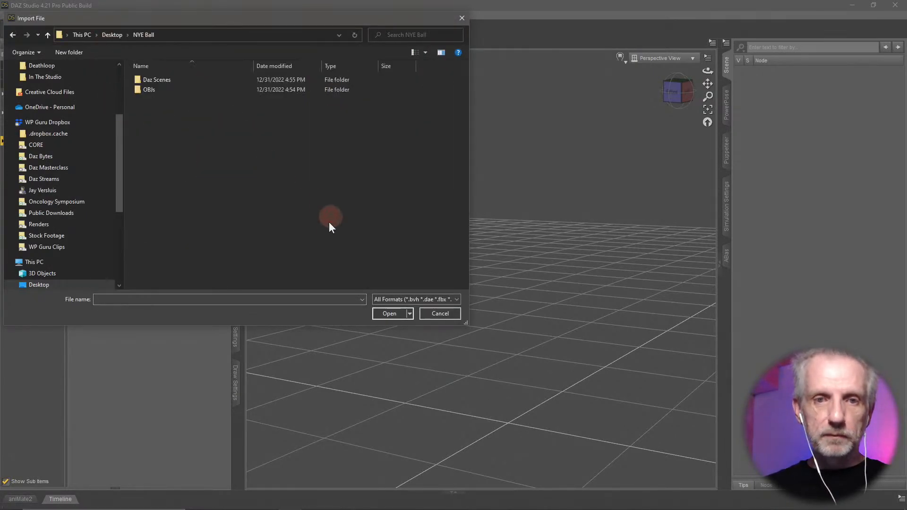
{"action": "double_click", "coordinate": [154, 87]}
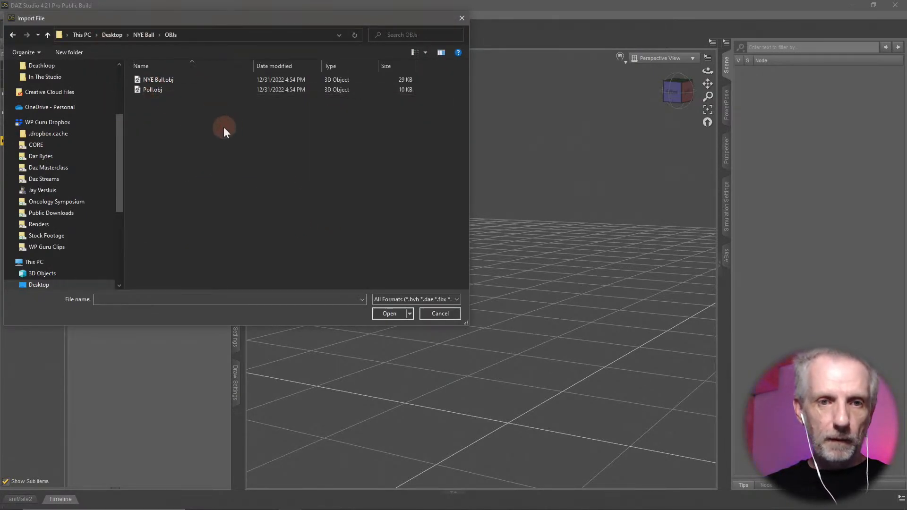
{"action": "left_click", "coordinate": [169, 89]}
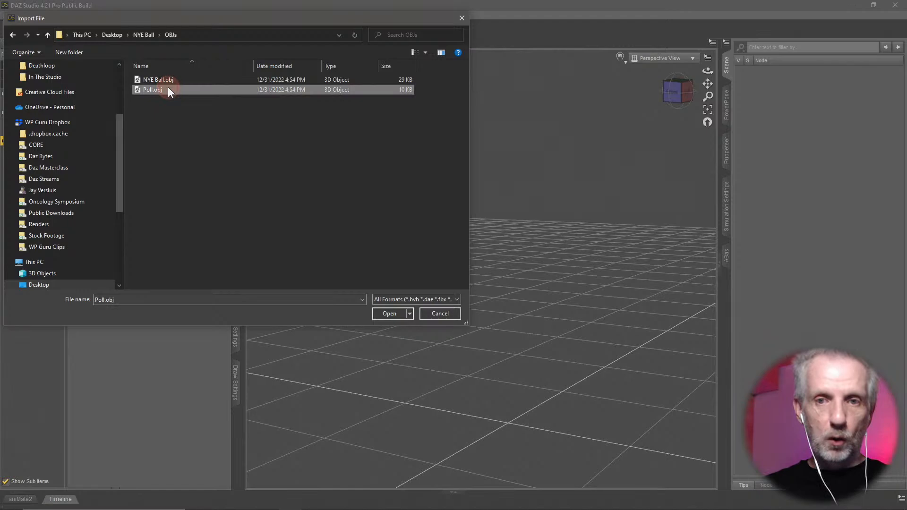
{"action": "left_click", "coordinate": [390, 313]}
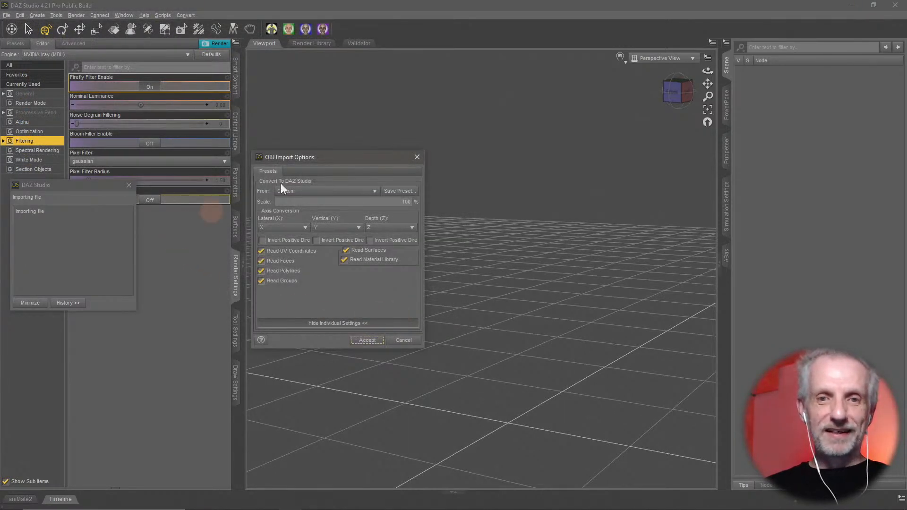
Import the pole using the Modo (1 unit = 1m) conversion preset and frame its full height in the viewport
{"action": "left_click", "coordinate": [362, 194]}
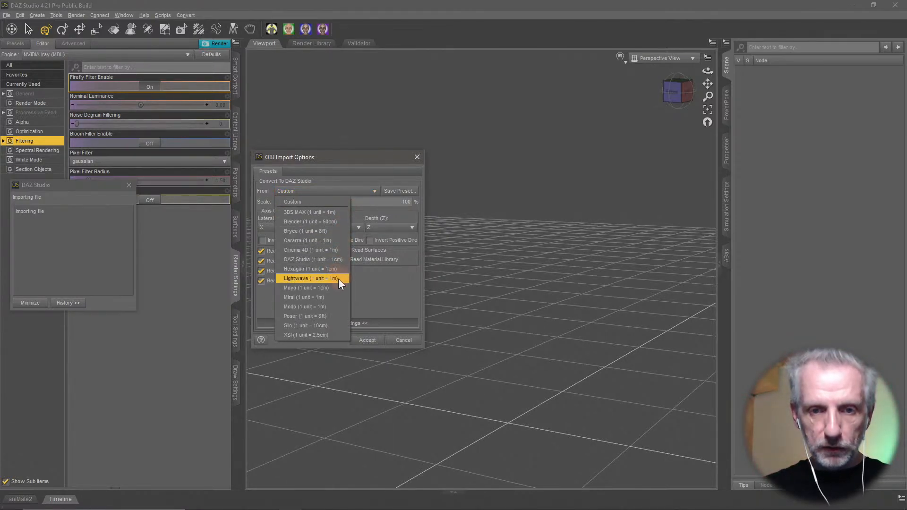
{"action": "key", "text": "Escape"}
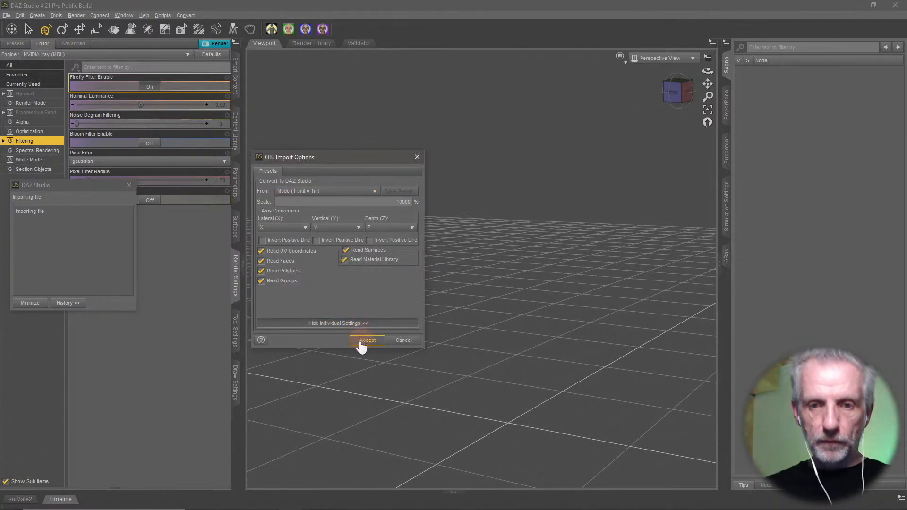
{"action": "left_click", "coordinate": [362, 342]}
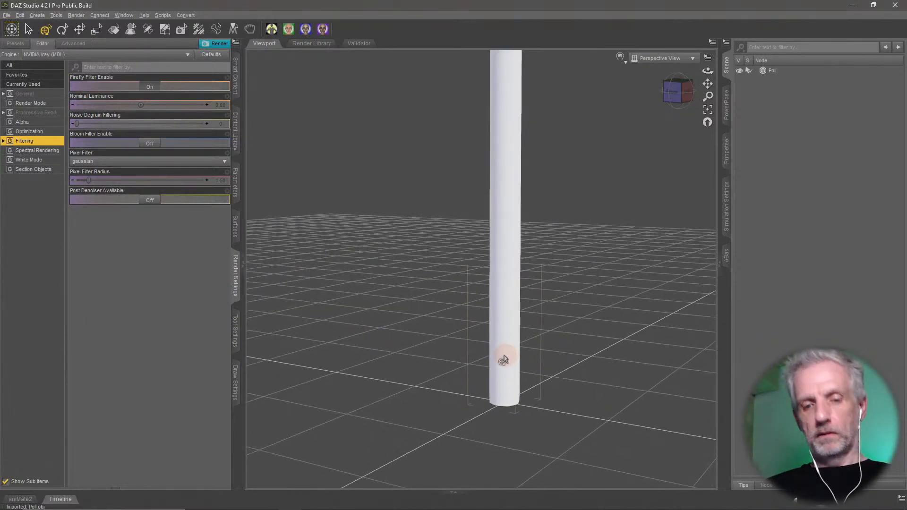
{"action": "key", "text": "ctrl+f"}
{"action": "mouse_move", "coordinate": [500, 326]}
{"action": "left_mouse_down", "text": "ctrl+alt"}
{"action": "mouse_move", "coordinate": [511, 322]}
{"action": "mouse_move", "coordinate": [499, 330]}
{"action": "left_mouse_up", "text": "ctrl+alt"}
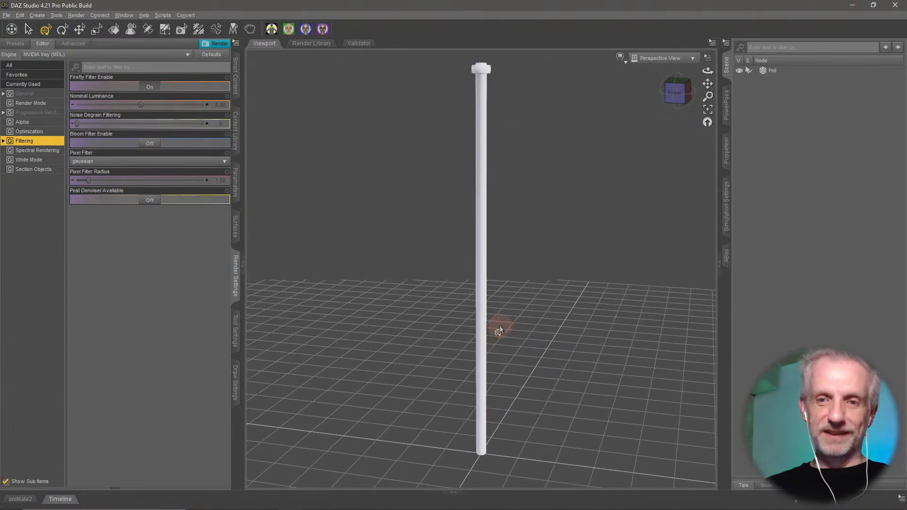
Select the pole and bring up its Poll surface for material editing
{"action": "left_click", "coordinate": [481, 324]}
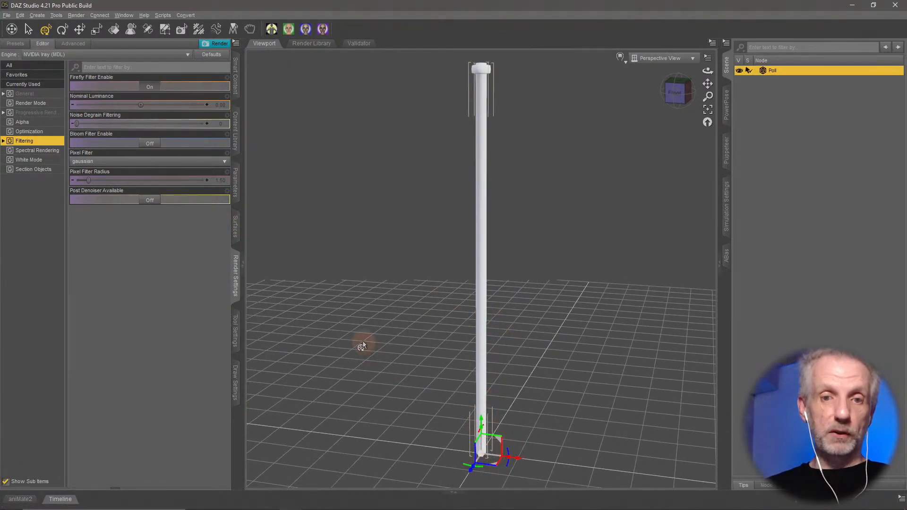
{"action": "left_click", "coordinate": [235, 227]}
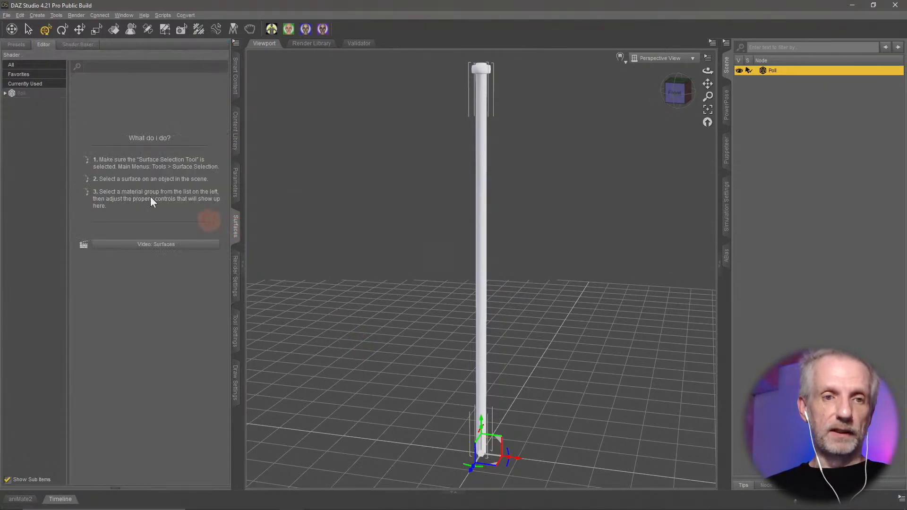
{"action": "left_click", "coordinate": [21, 93]}
{"action": "left_click", "coordinate": [6, 93]}
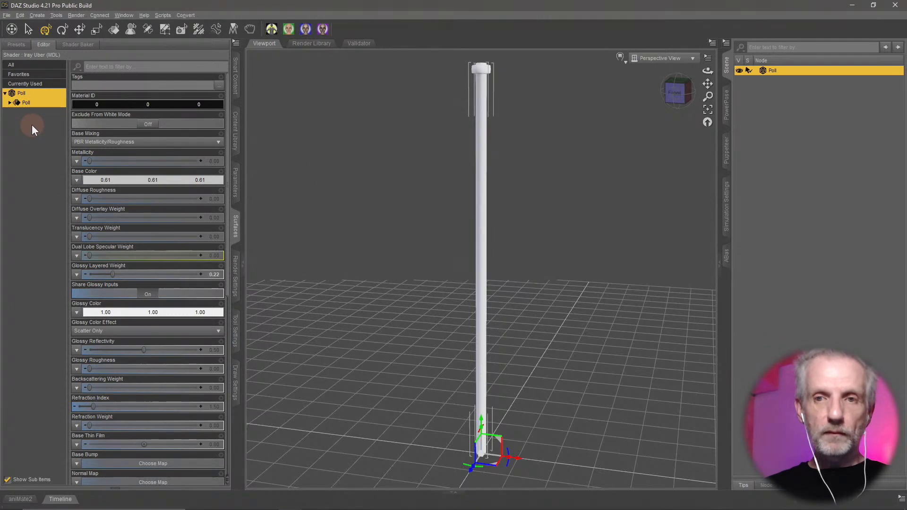
Apply the Flower Power Metal Silver preset from the Iray metal shaders to the pole
{"action": "left_click_drag", "start_coordinate": [367, 288], "coordinate": [396, 307]}
{"action": "left_click", "coordinate": [16, 45]}
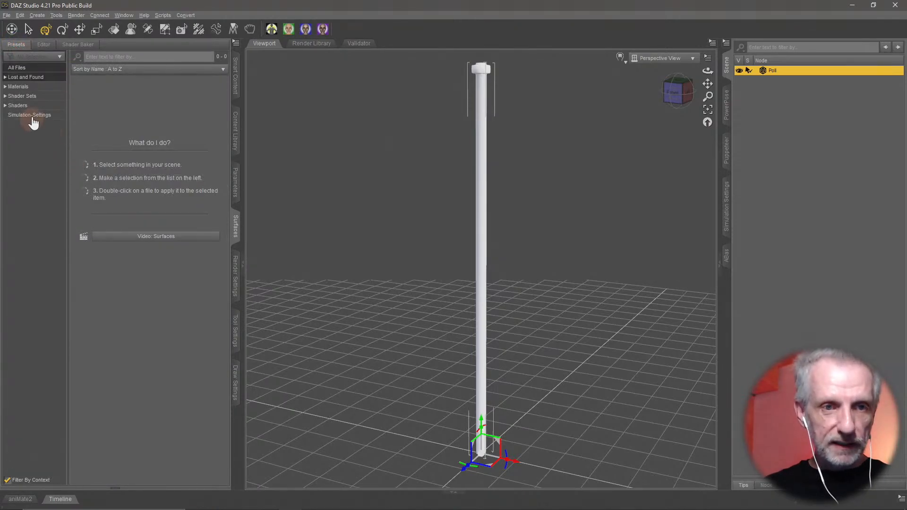
{"action": "left_click", "coordinate": [6, 106]}
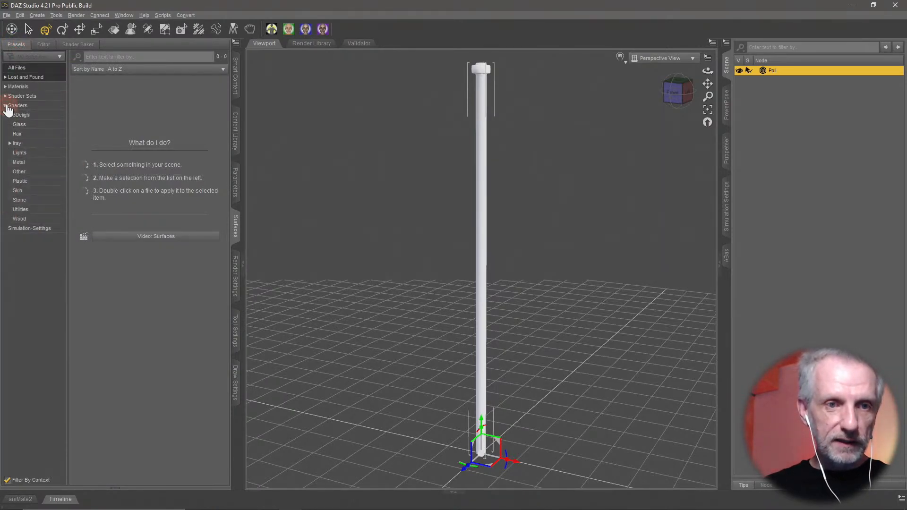
{"action": "left_click", "coordinate": [19, 143]}
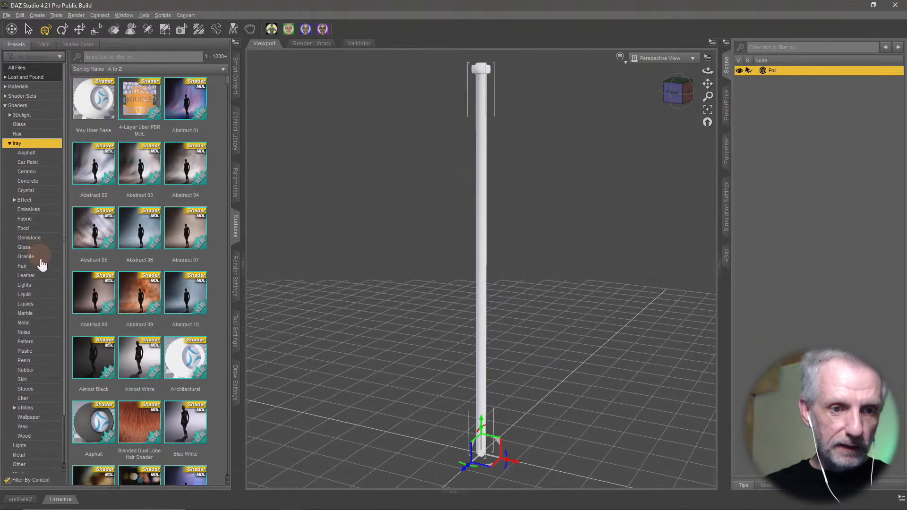
{"action": "left_click", "coordinate": [38, 324]}
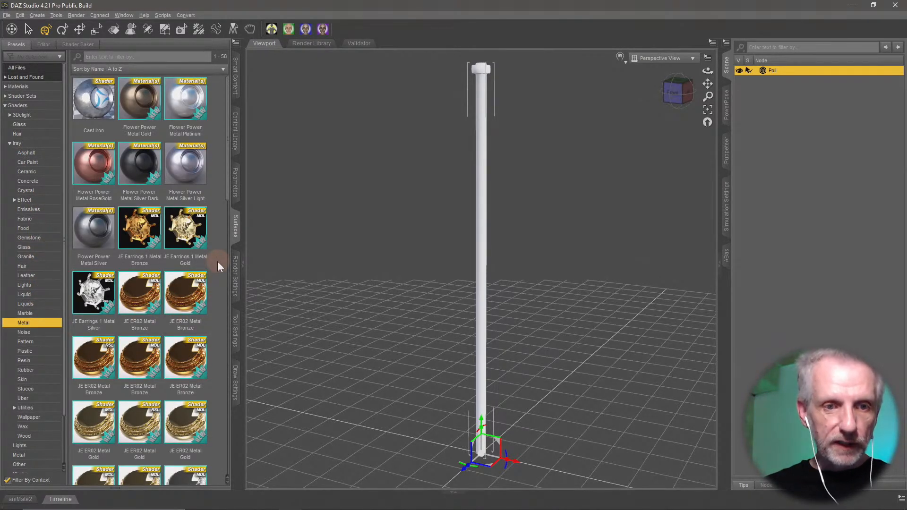
{"action": "left_click", "coordinate": [99, 228]}
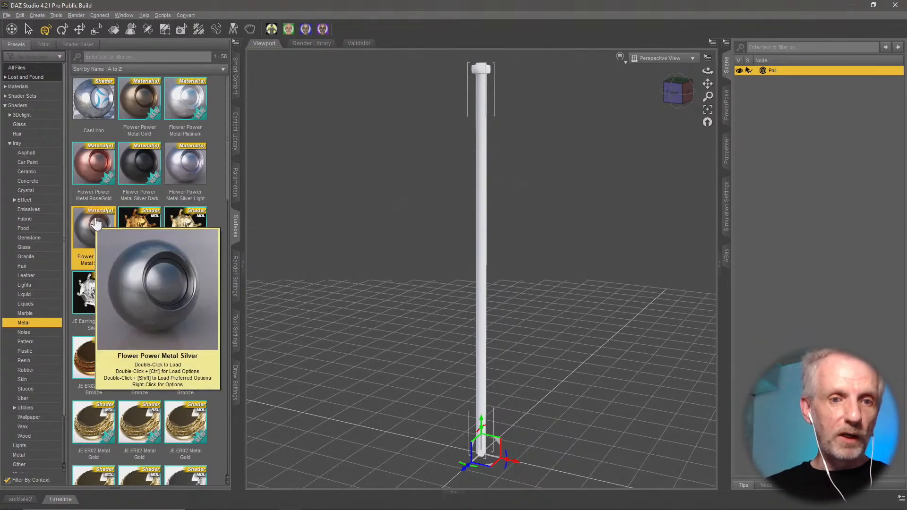
{"action": "double_click", "coordinate": [100, 227]}
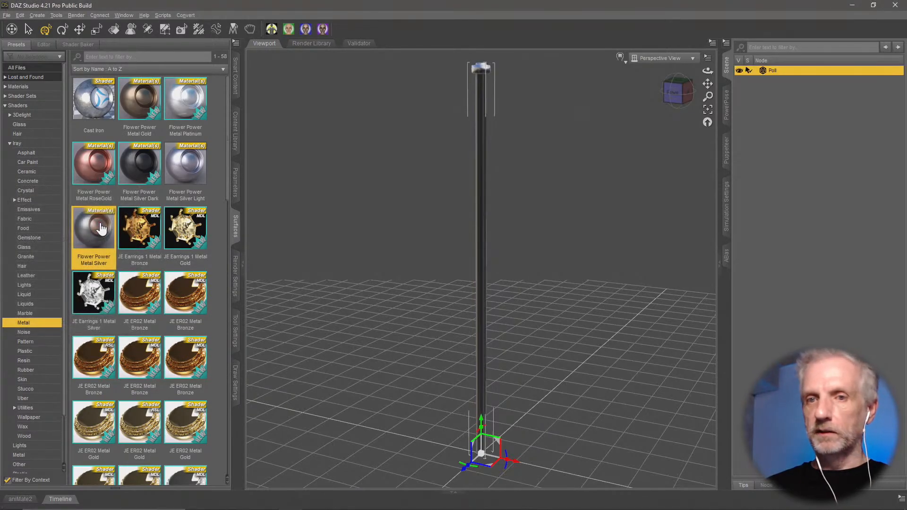
Look at the pole's faceted cap up close and check which mesh resolution levels are available for it
{"action": "left_click_drag", "start_coordinate": [425, 334], "coordinate": [518, 241], "text": "alt"}
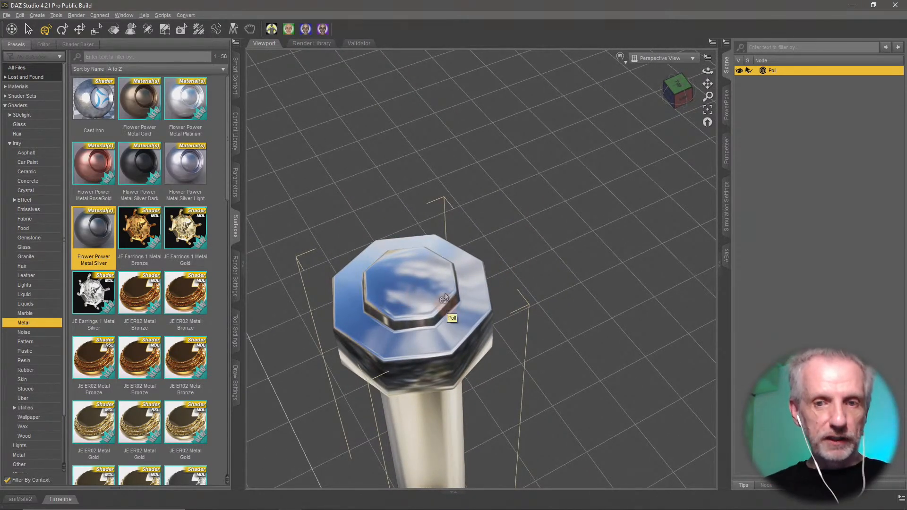
{"action": "left_click", "coordinate": [235, 188]}
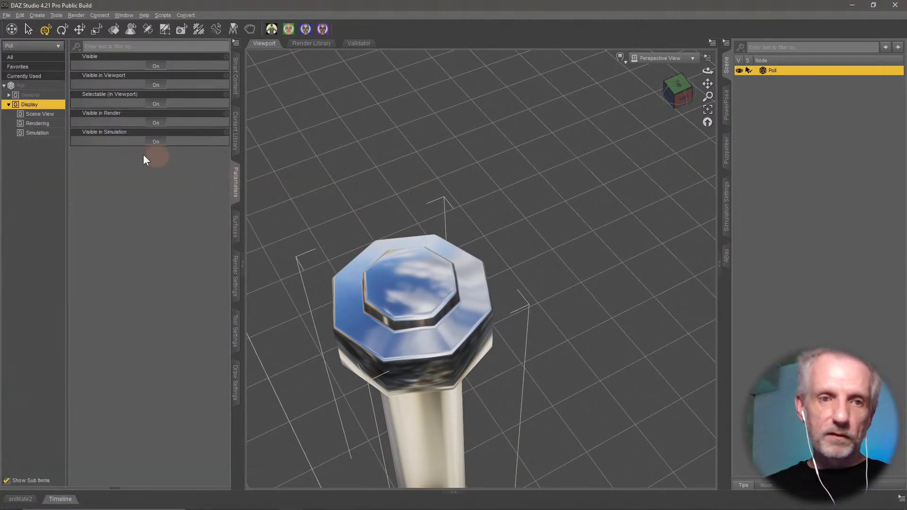
{"action": "left_click", "coordinate": [12, 97]}
{"action": "left_click", "coordinate": [9, 96]}
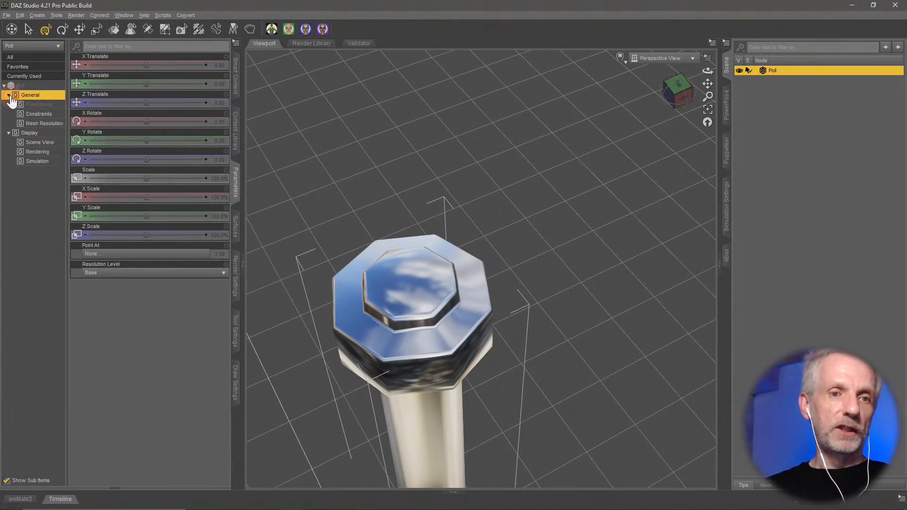
{"action": "left_click", "coordinate": [44, 123]}
{"action": "left_click", "coordinate": [162, 66]}
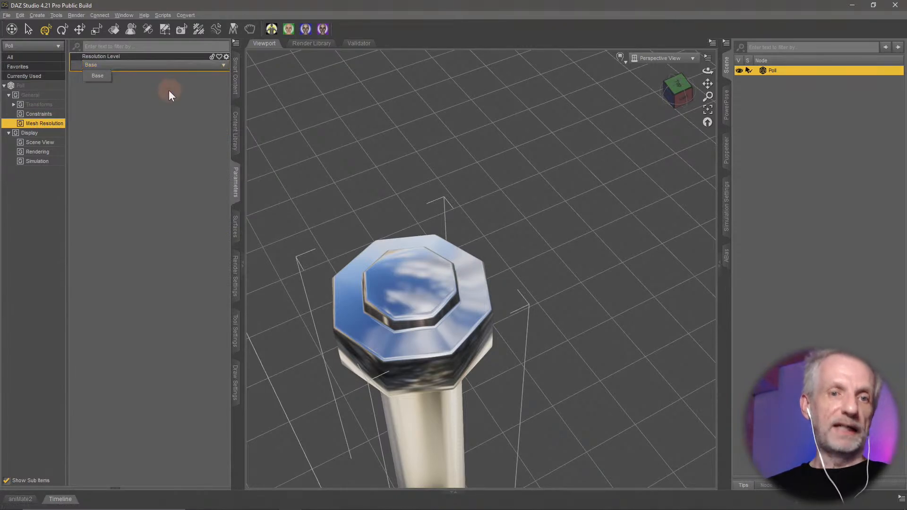
{"action": "left_click", "coordinate": [175, 112]}
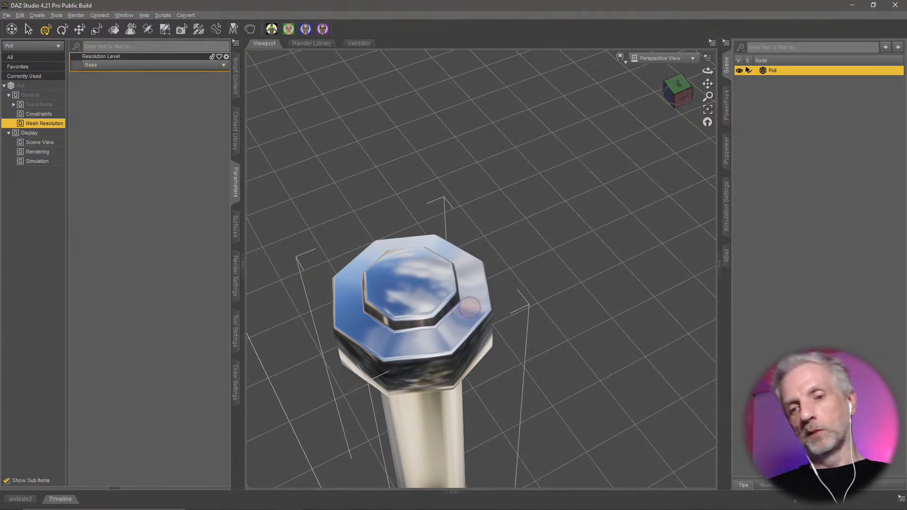
{"action": "mouse_move", "coordinate": [456, 315]}
{"action": "middle_mouse_down"}
{"action": "mouse_move", "coordinate": [535, 225]}
{"action": "mouse_move", "coordinate": [450, 307]}
{"action": "mouse_move", "coordinate": [458, 316]}
{"action": "middle_mouse_up"}
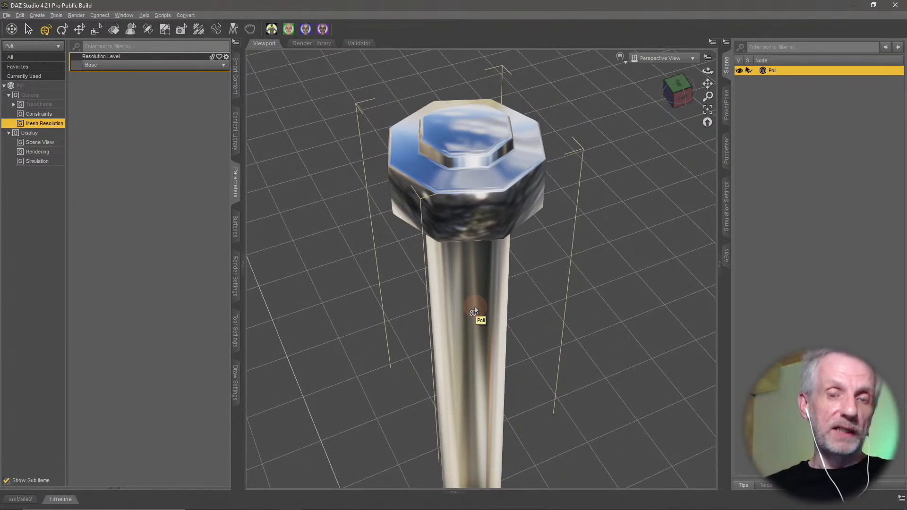
Switch to Blender and examine the low-poly geometry of the pole and ball
{"action": "key", "text": "alt+Tab"}
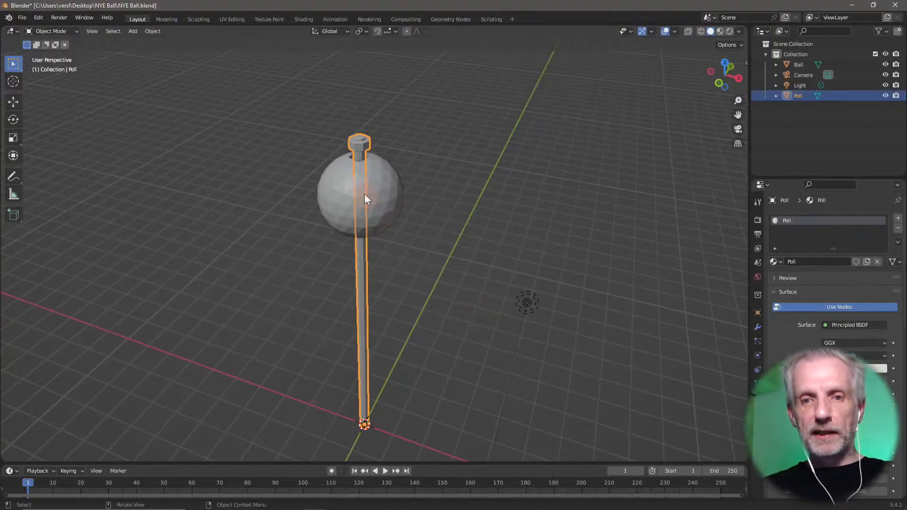
{"action": "scroll", "coordinate": [364, 194], "scroll_direction": "up", "scroll_amount": 5}
{"action": "scroll", "coordinate": [358, 175], "scroll_direction": "up", "scroll_amount": 3}
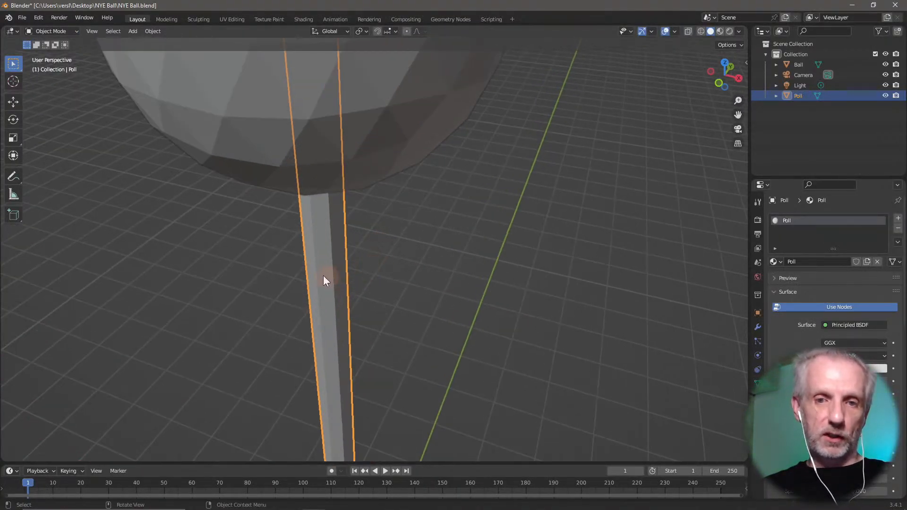
{"action": "scroll", "coordinate": [357, 242], "scroll_direction": "down", "scroll_amount": 2}
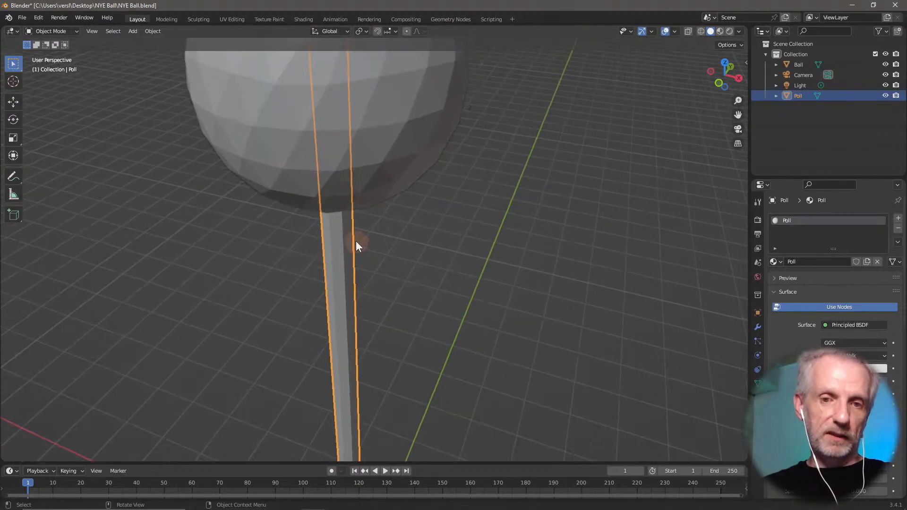
{"action": "middle_click_drag", "start_coordinate": [356, 239], "coordinate": [317, 213]}
{"action": "scroll", "coordinate": [320, 207], "scroll_direction": "down", "scroll_amount": 4}
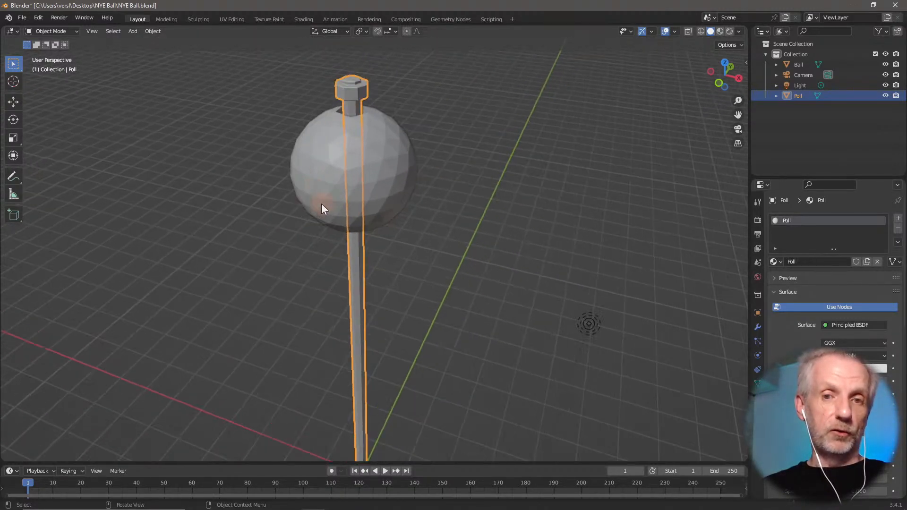
{"action": "scroll", "coordinate": [321, 204], "scroll_direction": "up", "scroll_amount": 5}
{"action": "scroll", "coordinate": [322, 210], "scroll_direction": "down", "scroll_amount": 4}
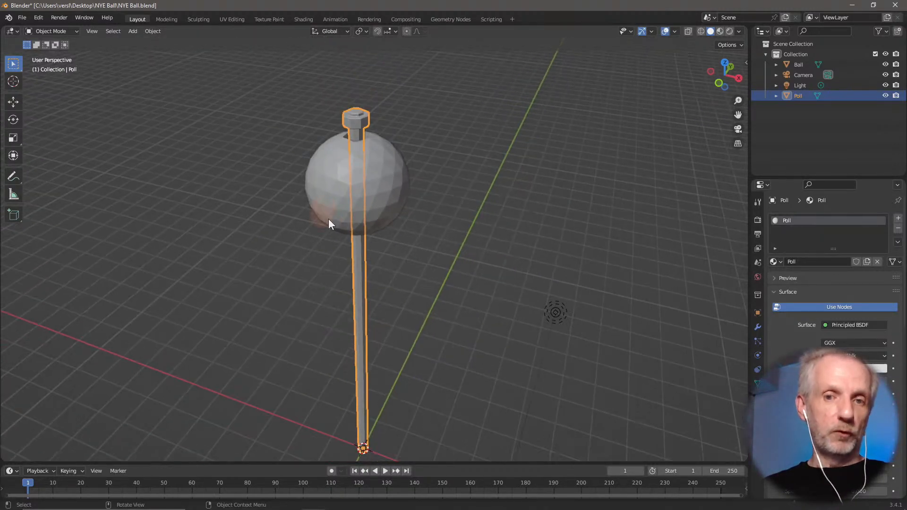
Select the ball and view its faceted surface up close
{"action": "left_click", "coordinate": [339, 191]}
{"action": "scroll", "coordinate": [349, 174], "scroll_direction": "up", "scroll_amount": 4}
{"action": "middle_click_drag", "start_coordinate": [336, 157], "coordinate": [338, 320]}
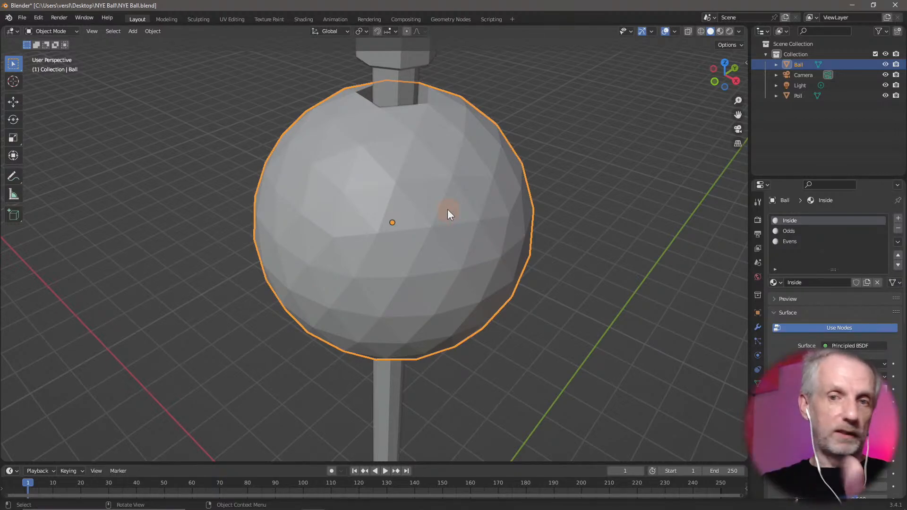
Switch back to DAZ Studio and filter the Poll surface's properties for the Smooth setting
{"action": "key", "text": "alt+Tab"}
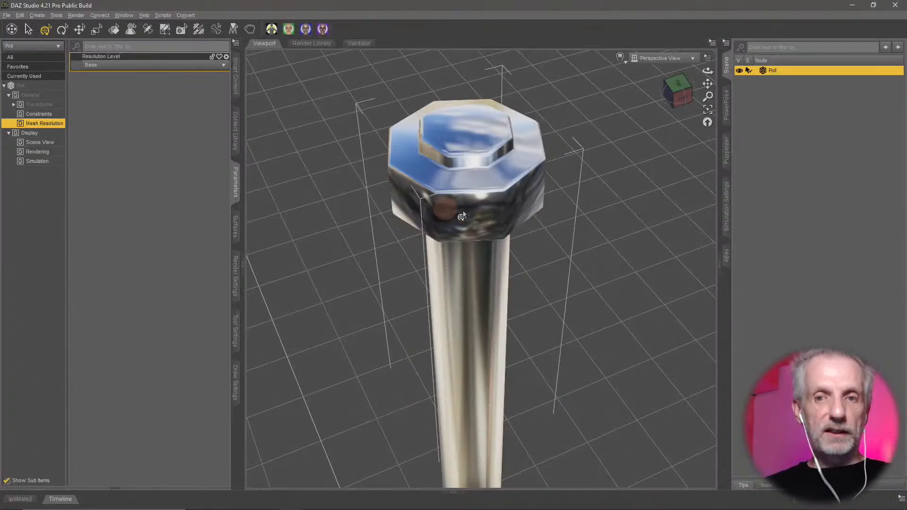
{"action": "left_click", "coordinate": [235, 224]}
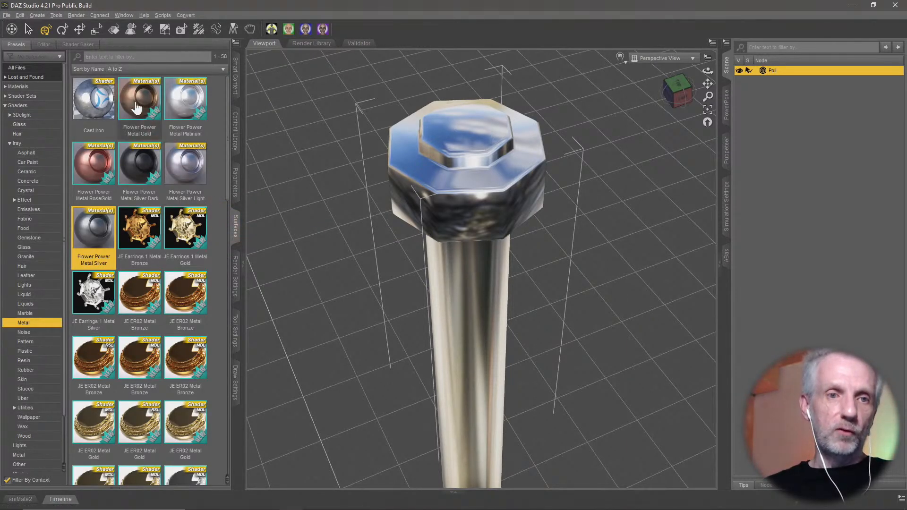
{"action": "left_click", "coordinate": [43, 45]}
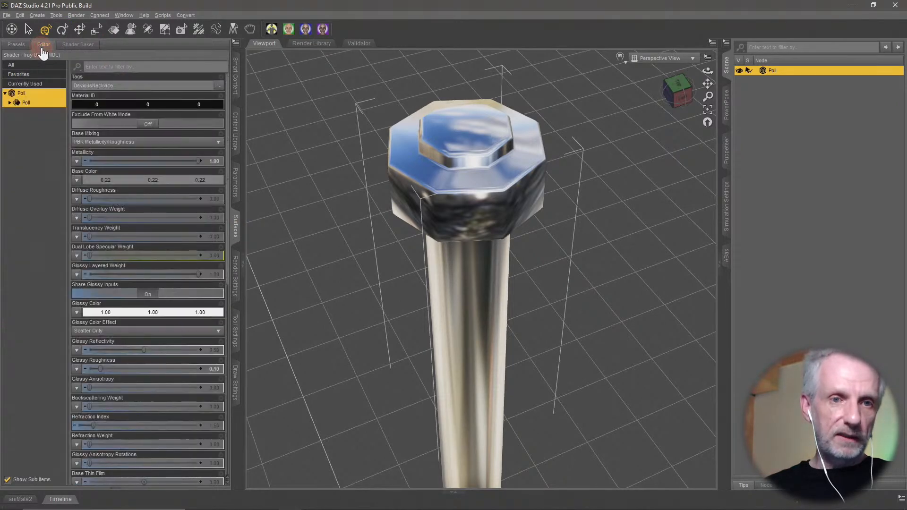
{"action": "left_click", "coordinate": [10, 103]}
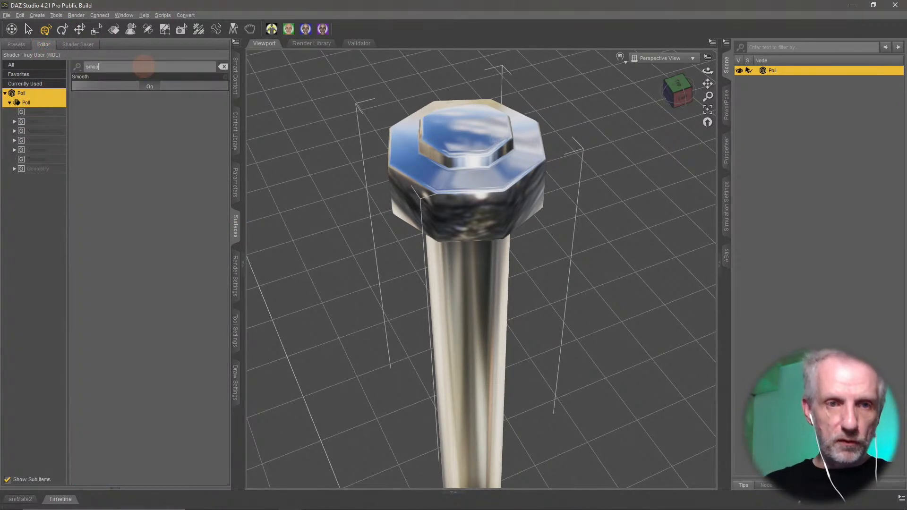
Toggle the Poll surface's Smooth property off and on to compare the shading, leaving it on
{"action": "left_click", "coordinate": [150, 87]}
{"action": "left_click_drag", "start_coordinate": [472, 299], "coordinate": [296, 212]}
{"action": "left_click", "coordinate": [149, 86]}
{"action": "left_click", "coordinate": [149, 86]}
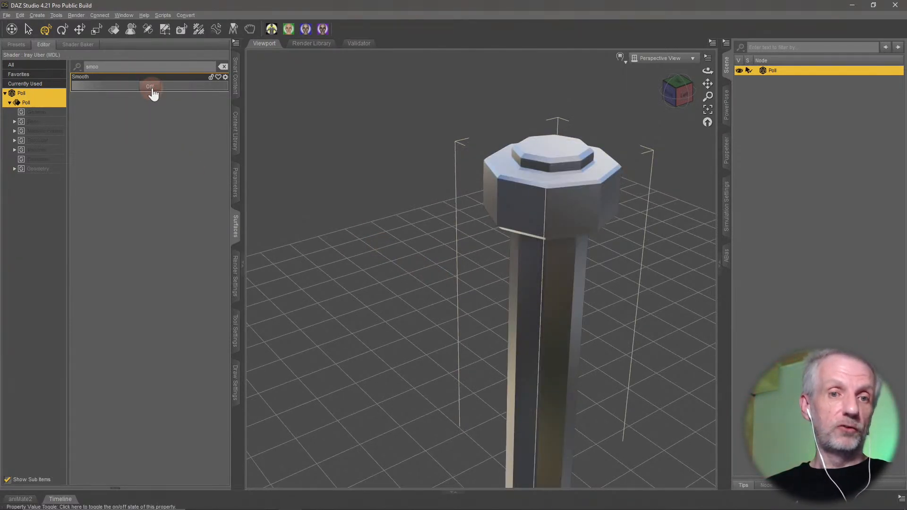
{"action": "left_click", "coordinate": [151, 87]}
{"action": "left_click", "coordinate": [151, 88]}
{"action": "left_click", "coordinate": [151, 87]}
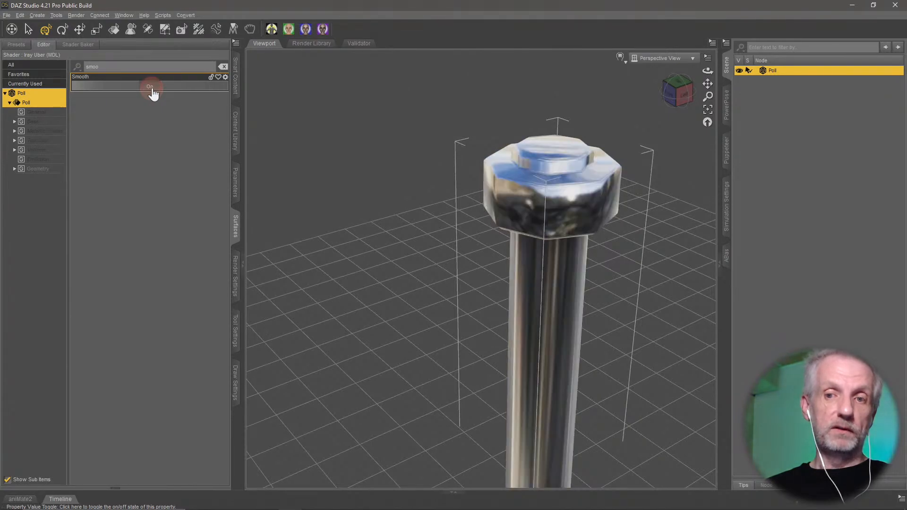
{"action": "left_click", "coordinate": [151, 87]}
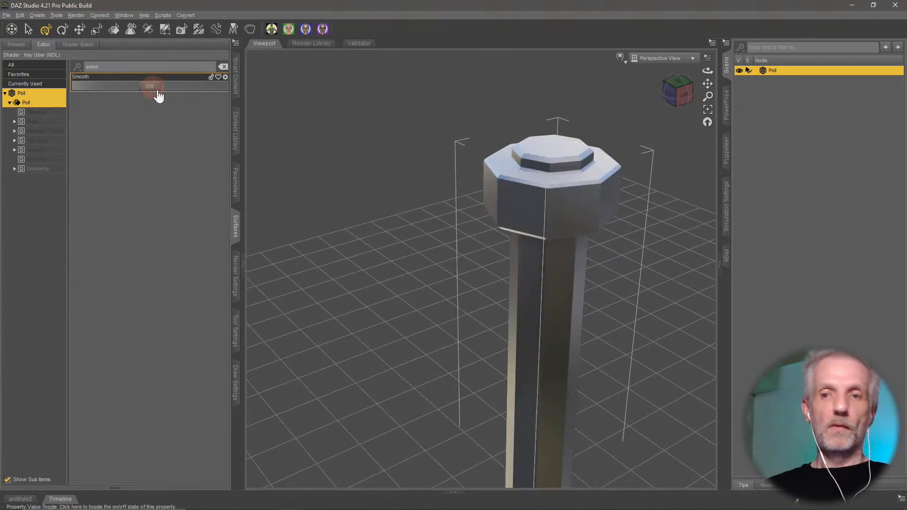
{"action": "left_click", "coordinate": [150, 87]}
{"action": "left_click_drag", "start_coordinate": [419, 220], "coordinate": [462, 305]}
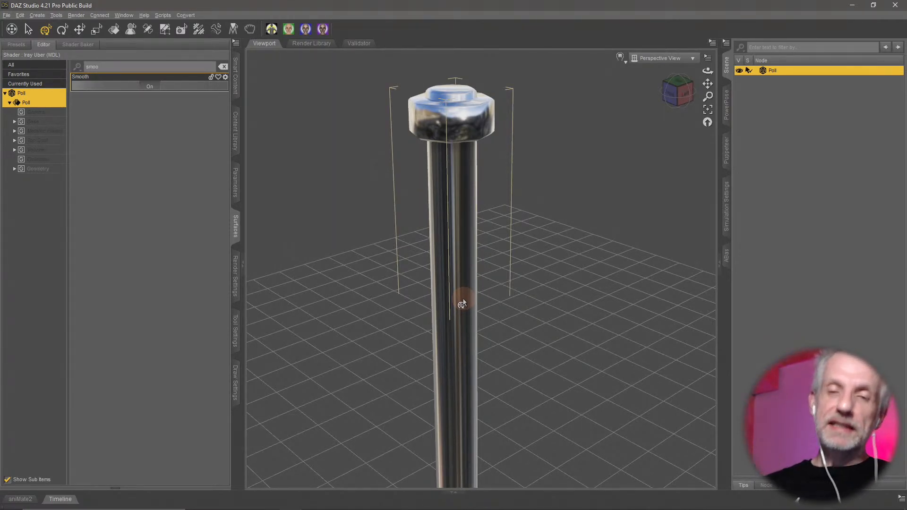
{"action": "mouse_move", "coordinate": [490, 251]}
{"action": "left_mouse_down"}
{"action": "mouse_move", "coordinate": [492, 235]}
{"action": "mouse_move", "coordinate": [497, 241]}
{"action": "left_mouse_up"}
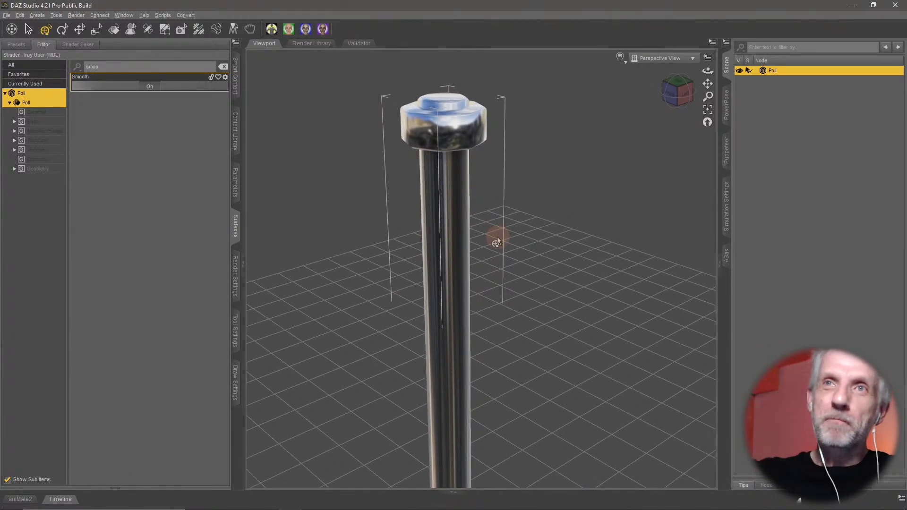
Switch to Blender and export the selected ball to the OBJs folder as Wavefront OBJ "Ball no mats", with material export disabled
{"action": "key", "text": "alt+Tab"}
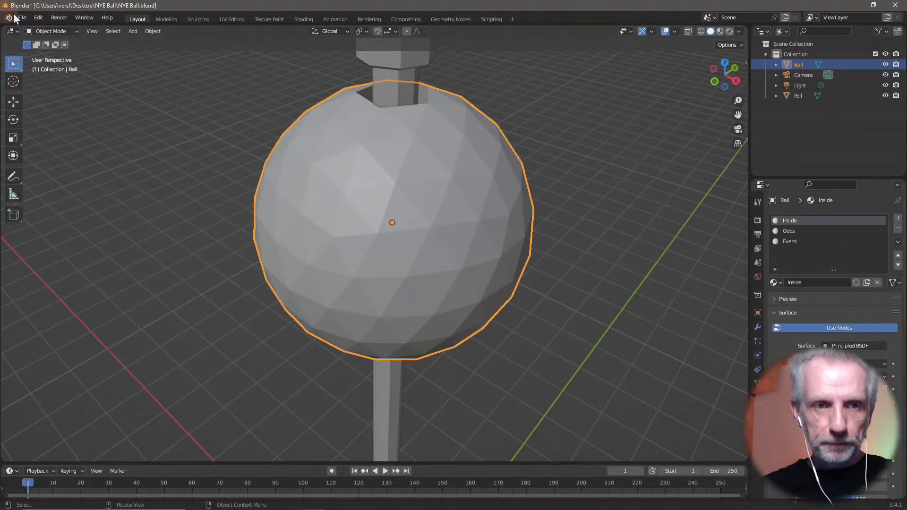
{"action": "left_click", "coordinate": [21, 17]}
{"action": "mouse_move", "coordinate": [82, 167]}
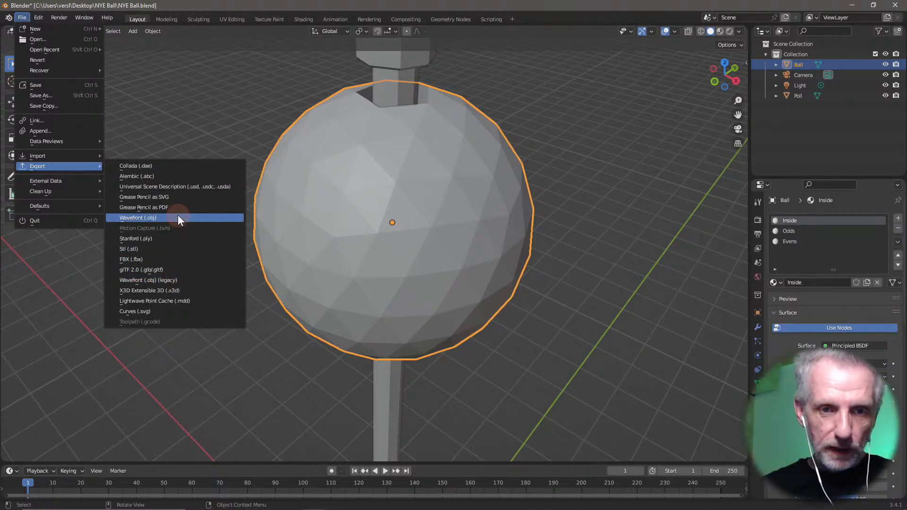
{"action": "left_click", "coordinate": [178, 218]}
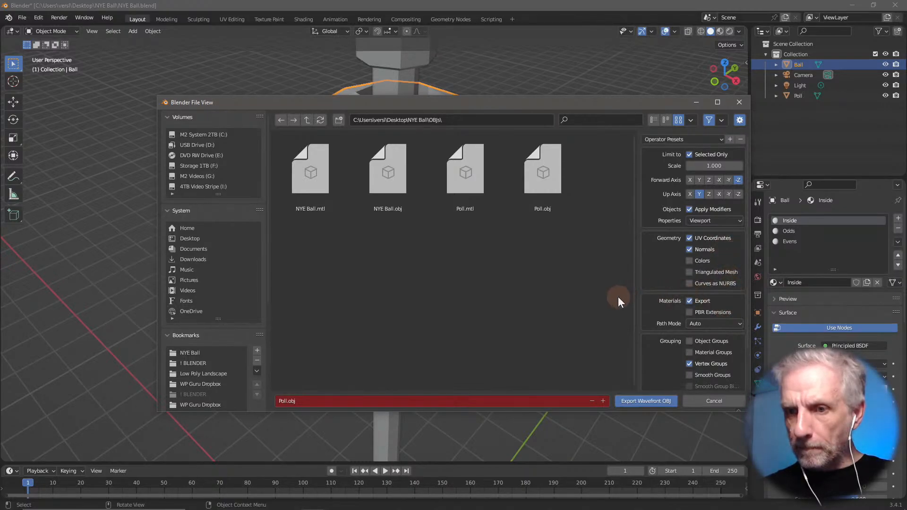
{"action": "scroll", "coordinate": [666, 285], "scroll_direction": "down", "scroll_amount": 2}
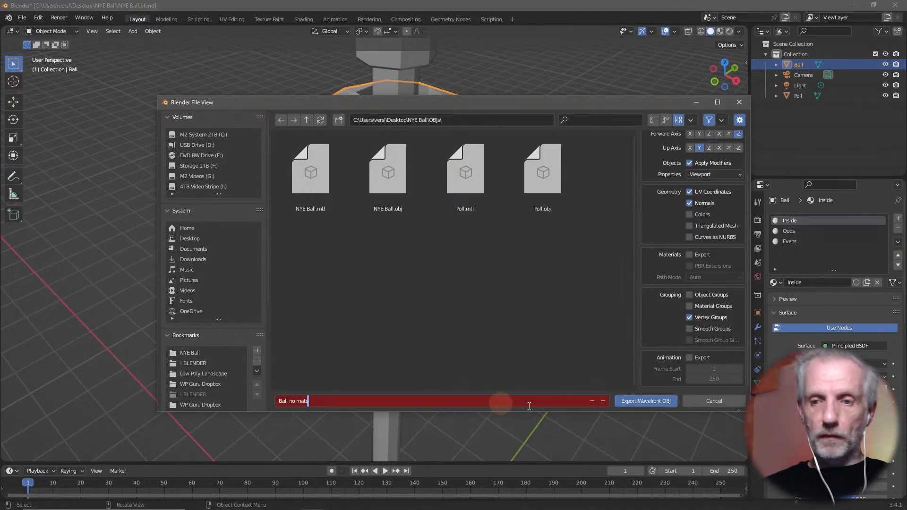
{"action": "left_click", "coordinate": [645, 401]}
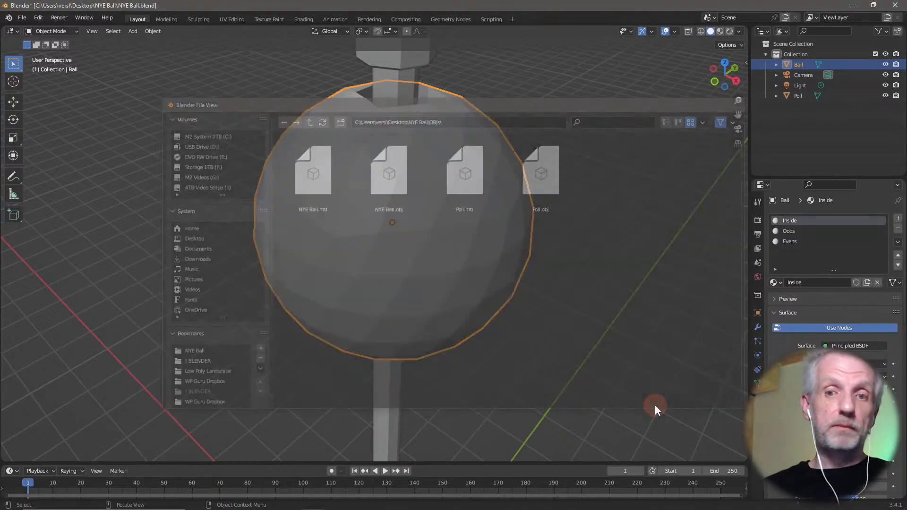
Switch to DAZ Studio and import "Ball no mats.obj" using the Modo (1 unit = 1m) preset at 10000% scale
{"action": "key", "text": "alt+Tab"}
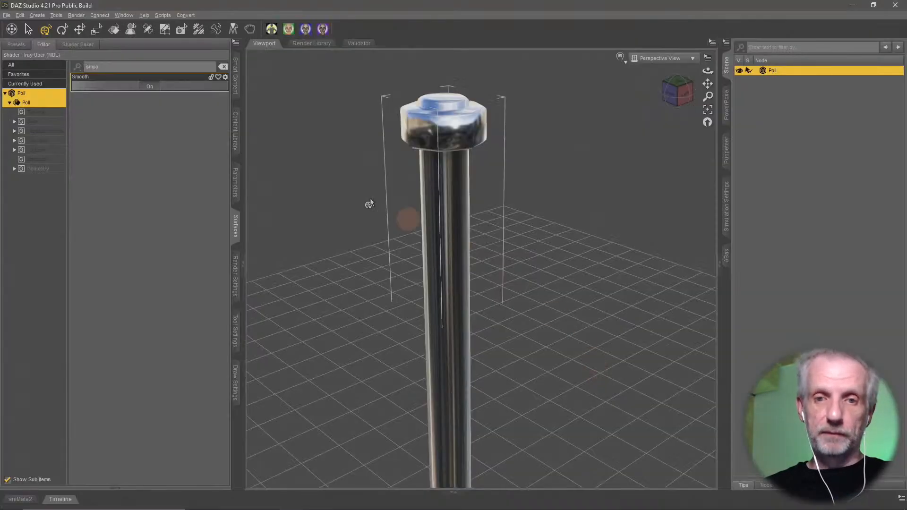
{"action": "left_click", "coordinate": [6, 15]}
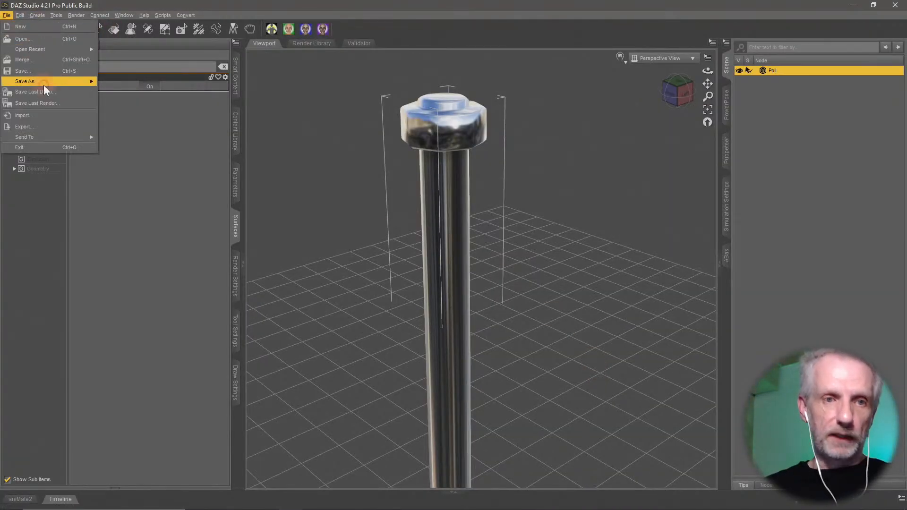
{"action": "left_click", "coordinate": [58, 115]}
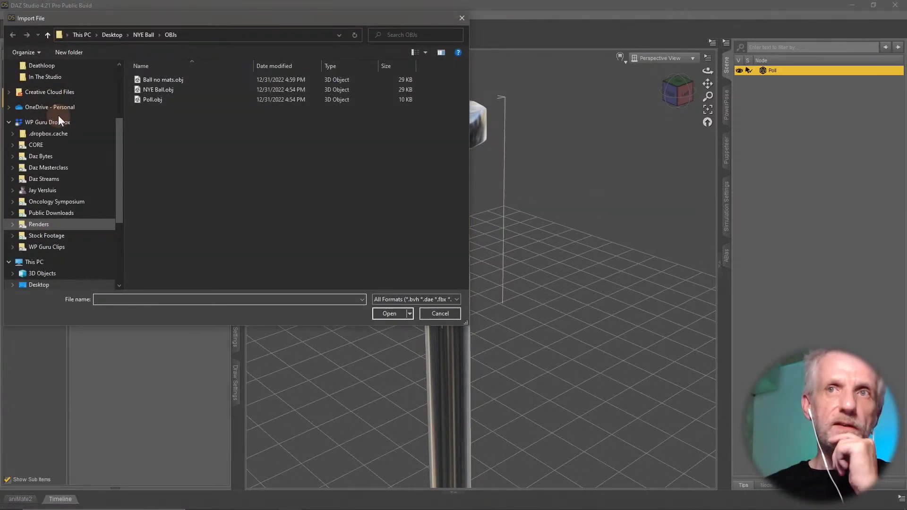
{"action": "left_click", "coordinate": [184, 79]}
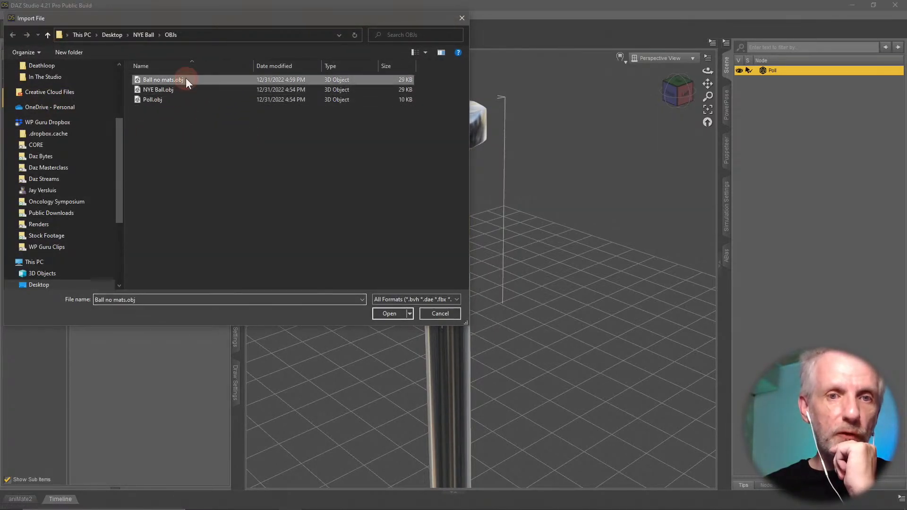
{"action": "left_click", "coordinate": [395, 314]}
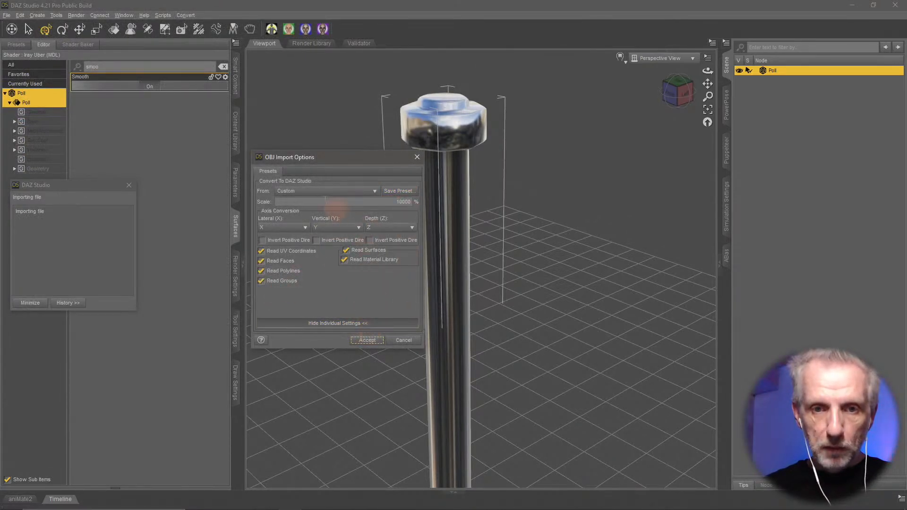
{"action": "left_click", "coordinate": [356, 198]}
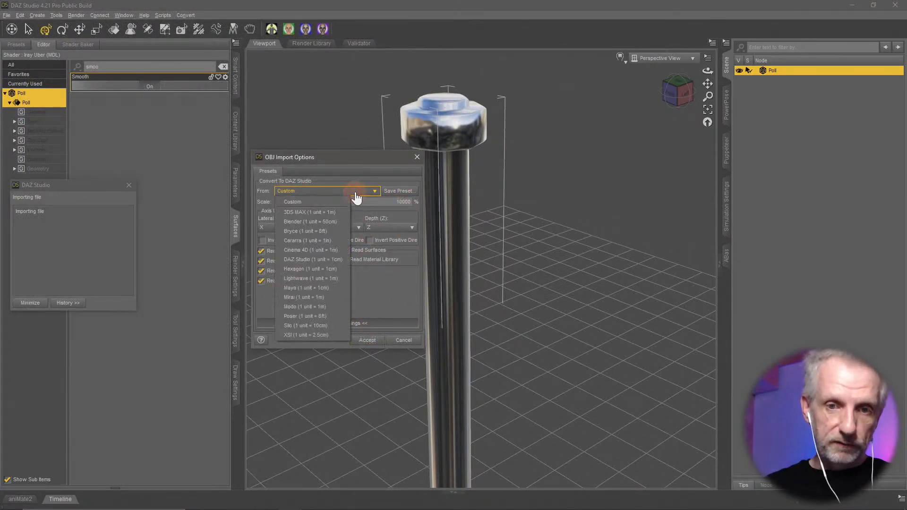
{"action": "left_click", "coordinate": [330, 304]}
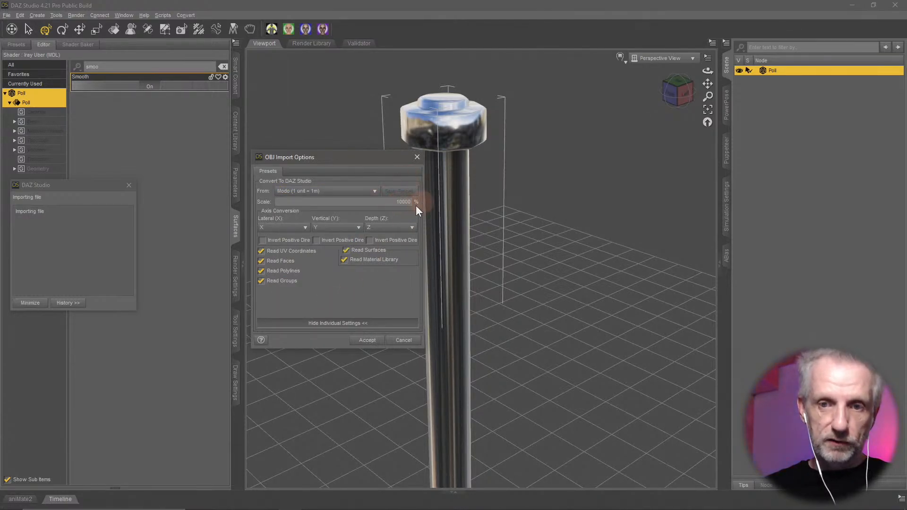
{"action": "left_click", "coordinate": [368, 340]}
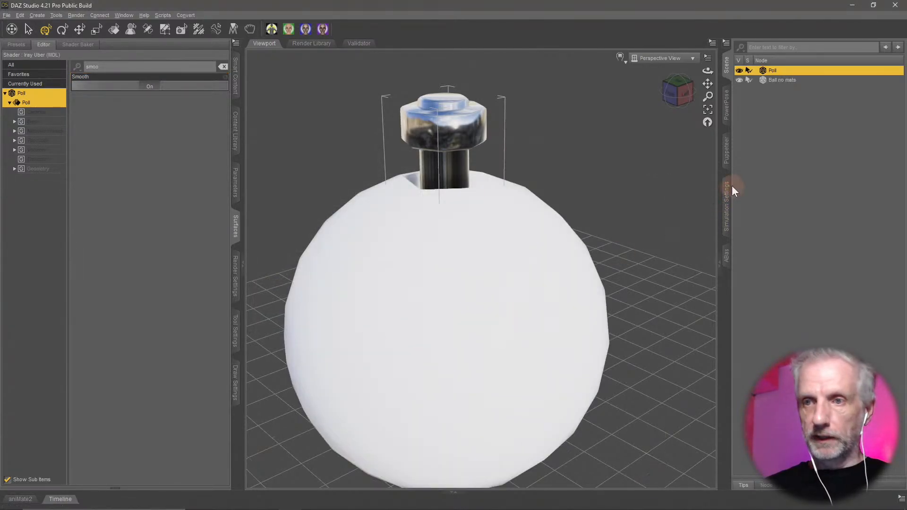
Select the imported Ball no mats object and examine which surfaces it contains
{"action": "left_click", "coordinate": [807, 79]}
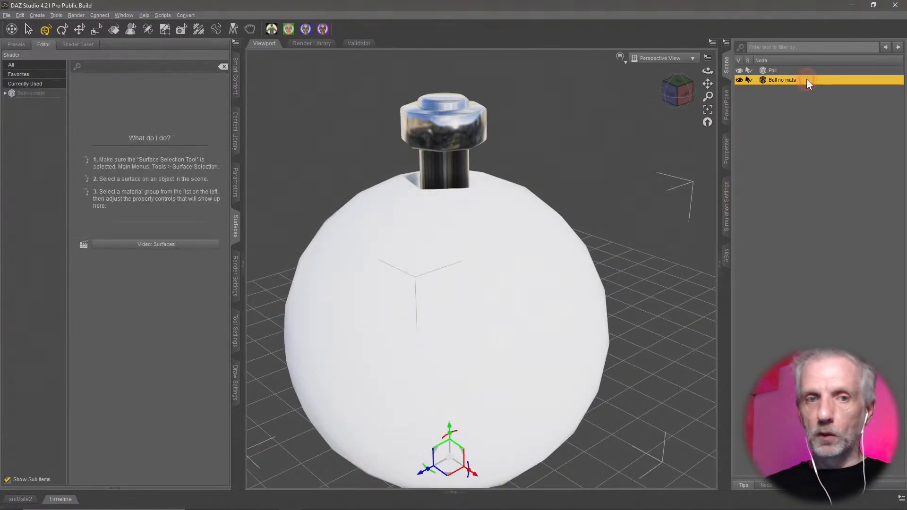
{"action": "left_click", "coordinate": [5, 93]}
{"action": "left_click", "coordinate": [10, 102]}
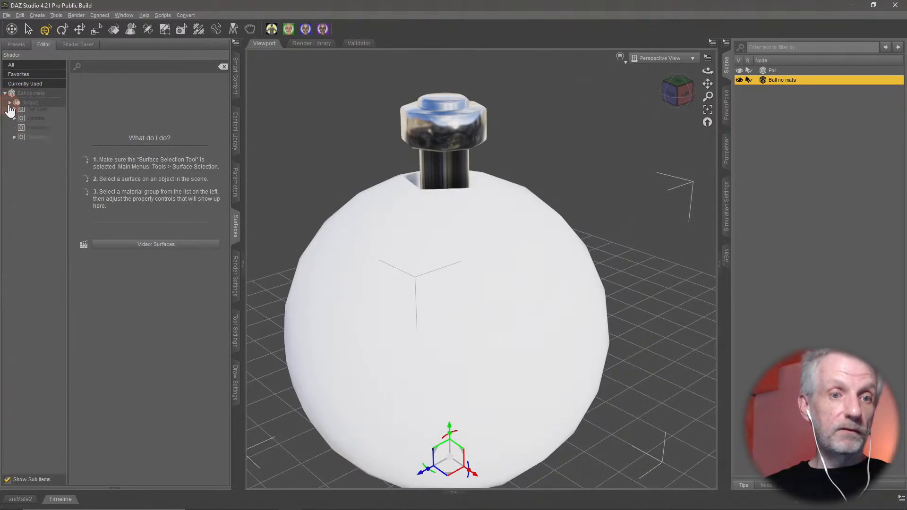
{"action": "left_click", "coordinate": [47, 102]}
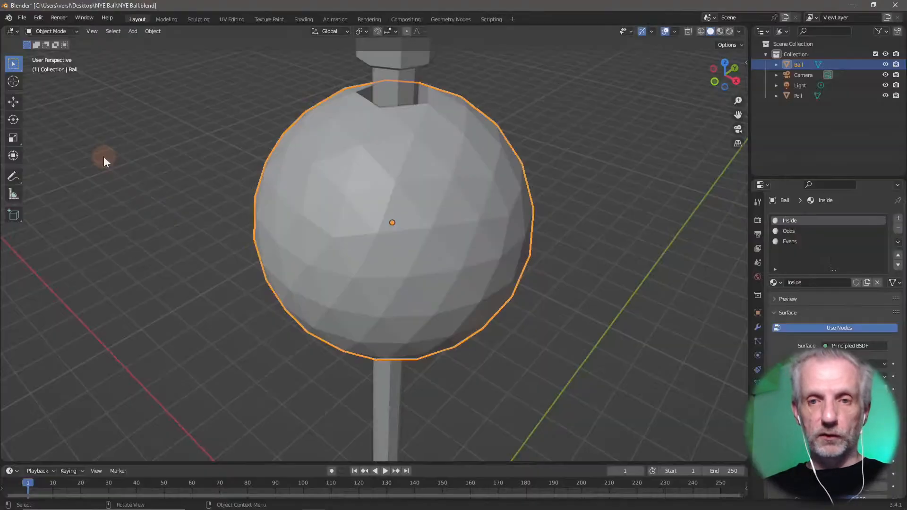
In Blender, review the ball's Wavefront OBJ export options with material export and PBR Extensions enabled, and cancel the export
{"action": "left_click", "coordinate": [22, 18]}
{"action": "mouse_move", "coordinate": [58, 167]}
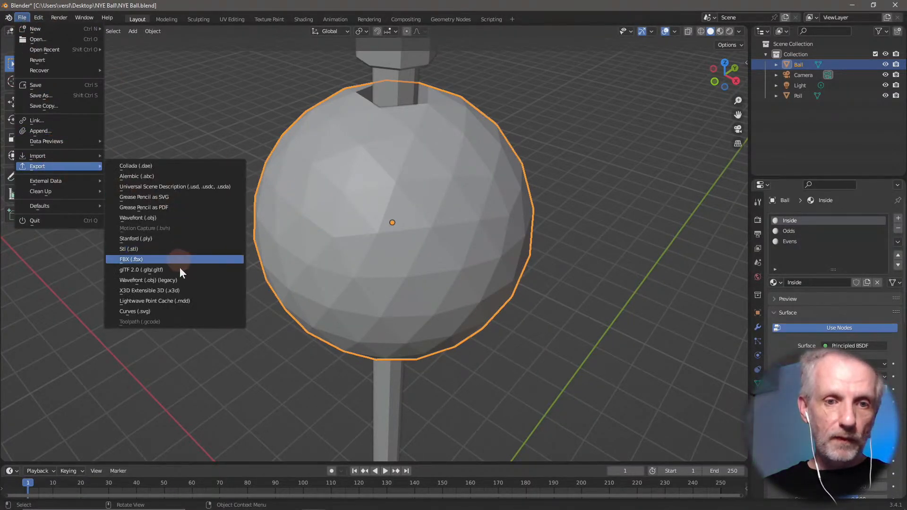
{"action": "left_click", "coordinate": [200, 218]}
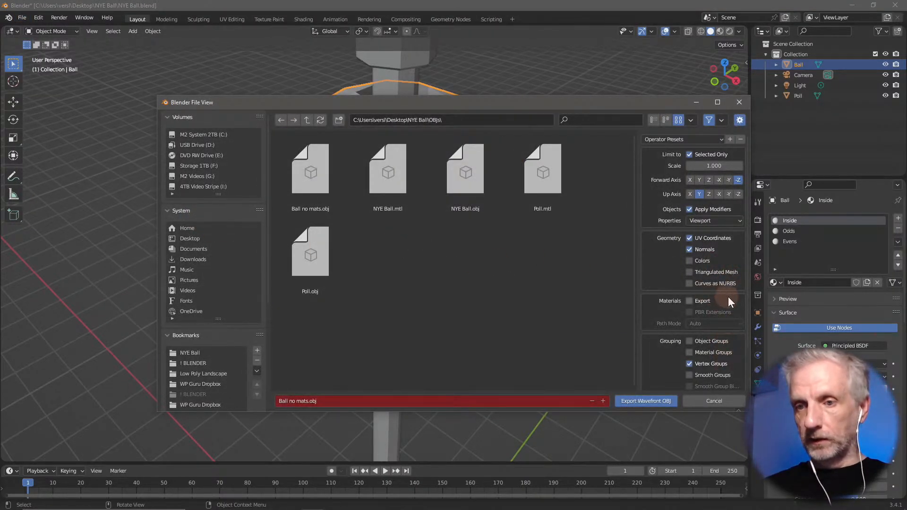
{"action": "left_click", "coordinate": [689, 301]}
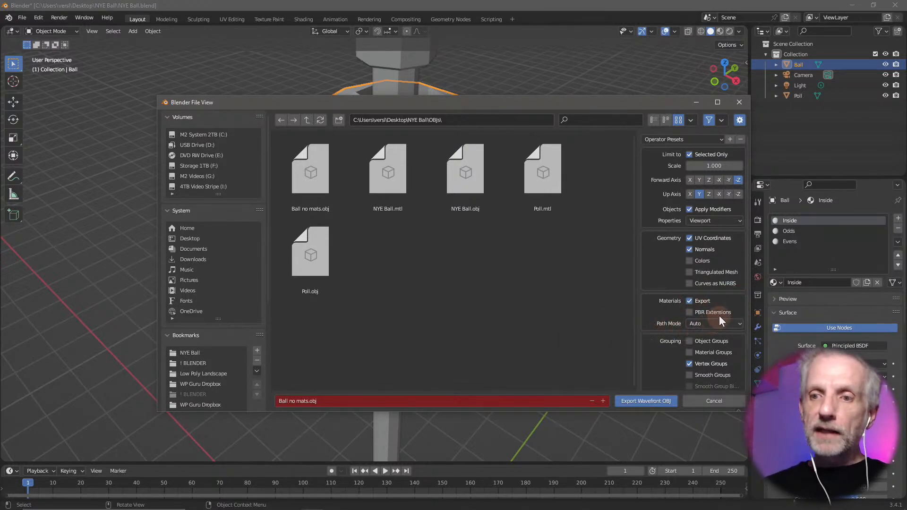
{"action": "left_click_drag", "start_coordinate": [645, 104], "coordinate": [605, 33]}
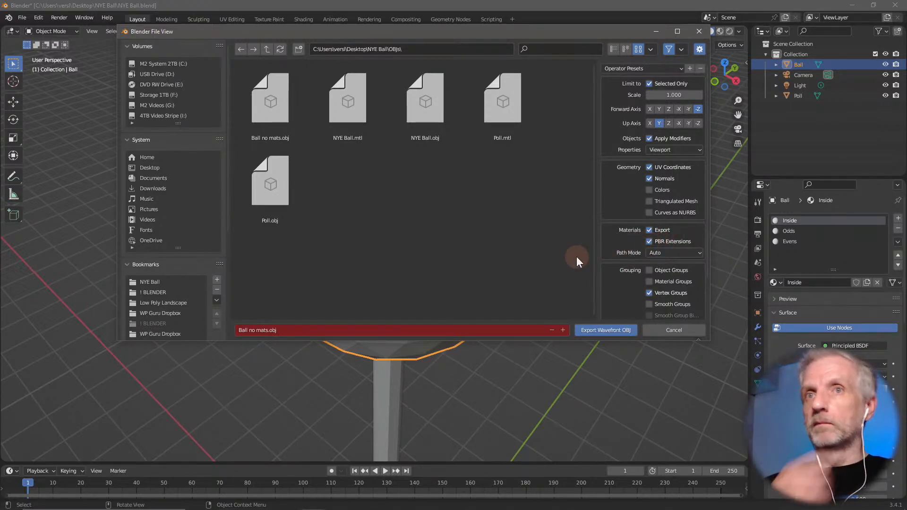
{"action": "left_click", "coordinate": [671, 327]}
Switch back to DAZ Studio and import "NYE Ball.obj" with the Custom preset at 10000% scale
{"action": "key", "text": "alt+Tab"}
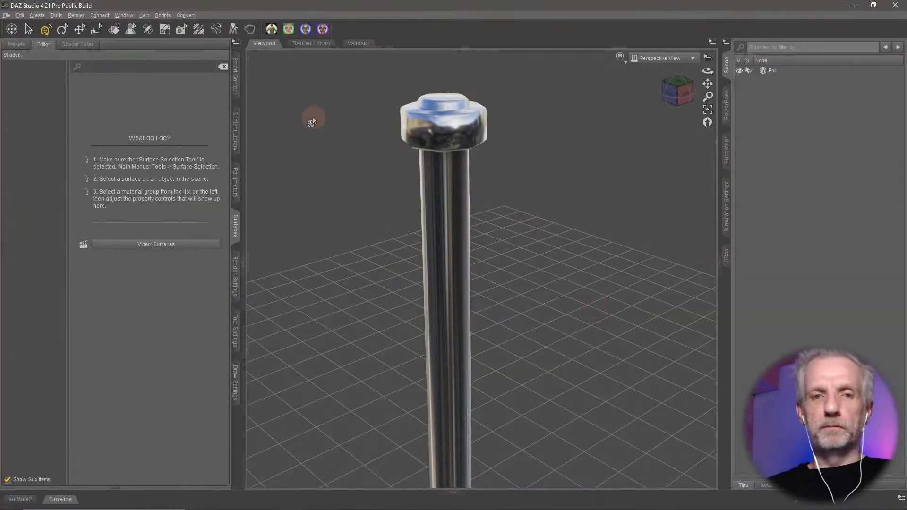
{"action": "left_click", "coordinate": [5, 16]}
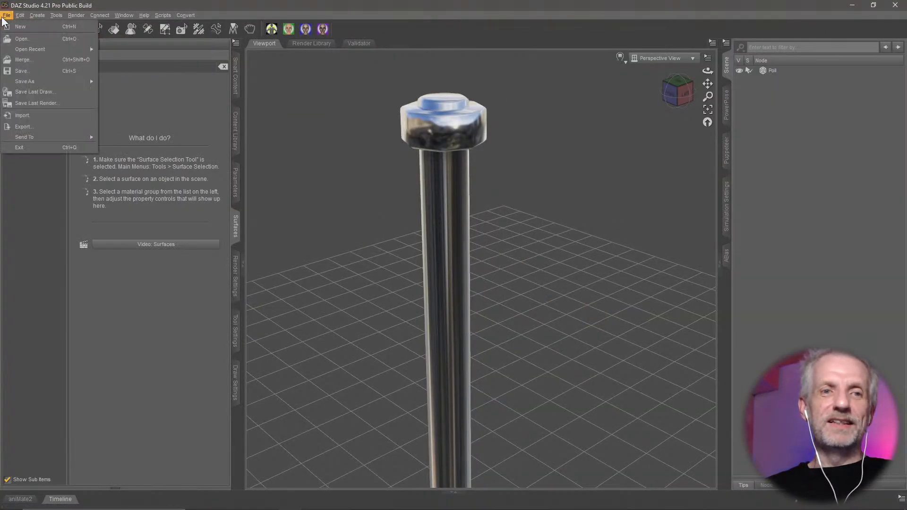
{"action": "left_click", "coordinate": [66, 116]}
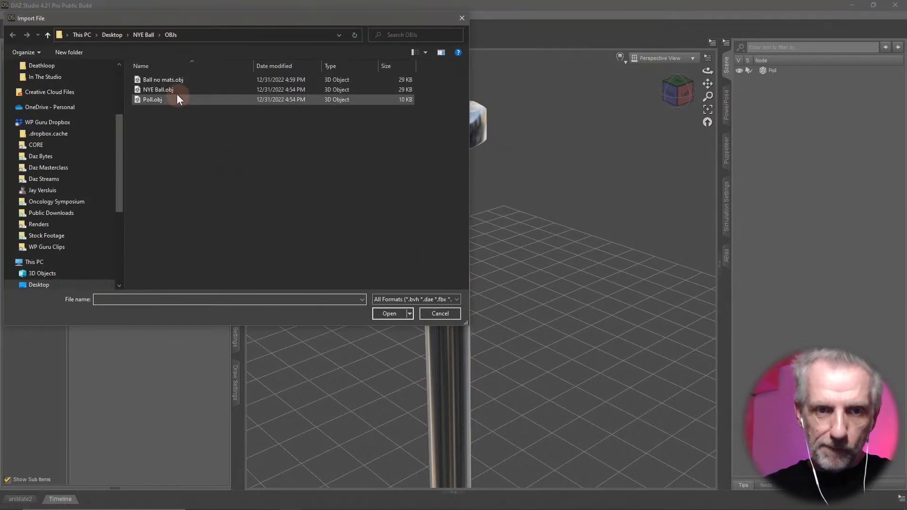
{"action": "left_click", "coordinate": [176, 90]}
{"action": "left_click", "coordinate": [385, 312]}
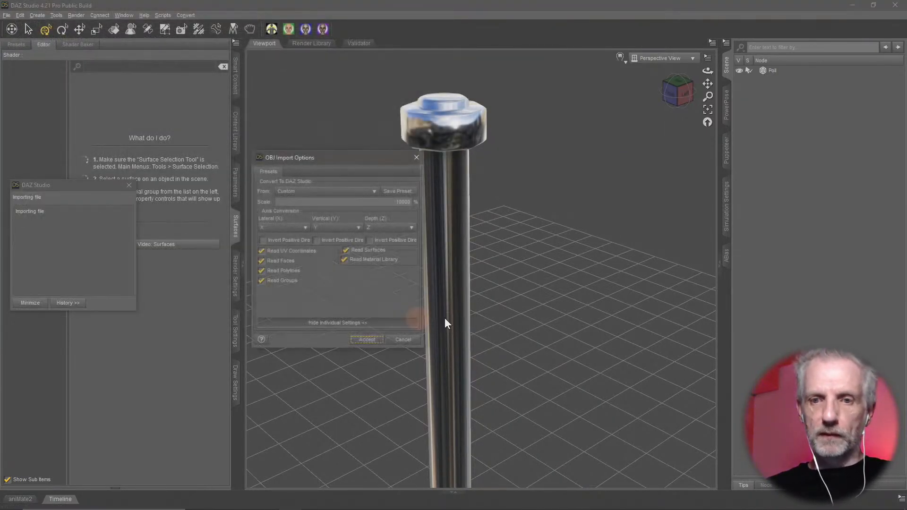
{"action": "left_click", "coordinate": [366, 342]}
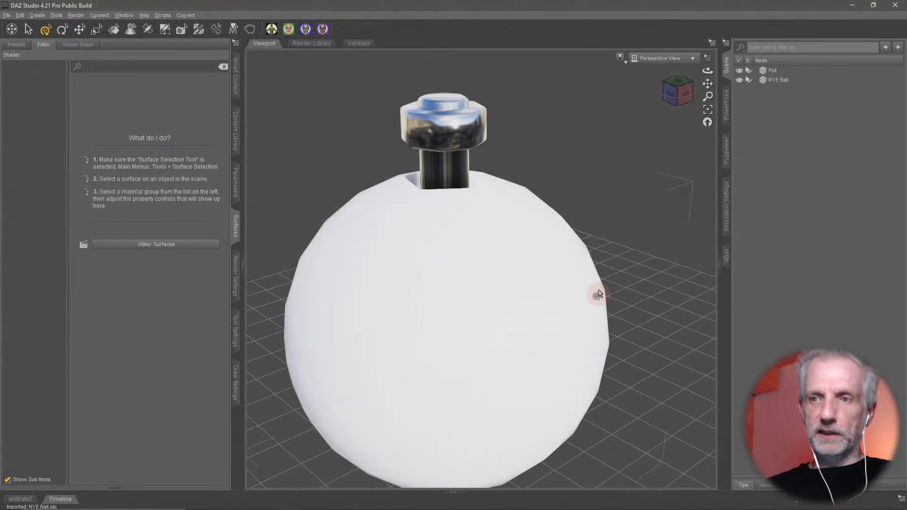
Select the NYE Ball and check its separate Evens, Inside and Odds surfaces
{"action": "left_click", "coordinate": [784, 80]}
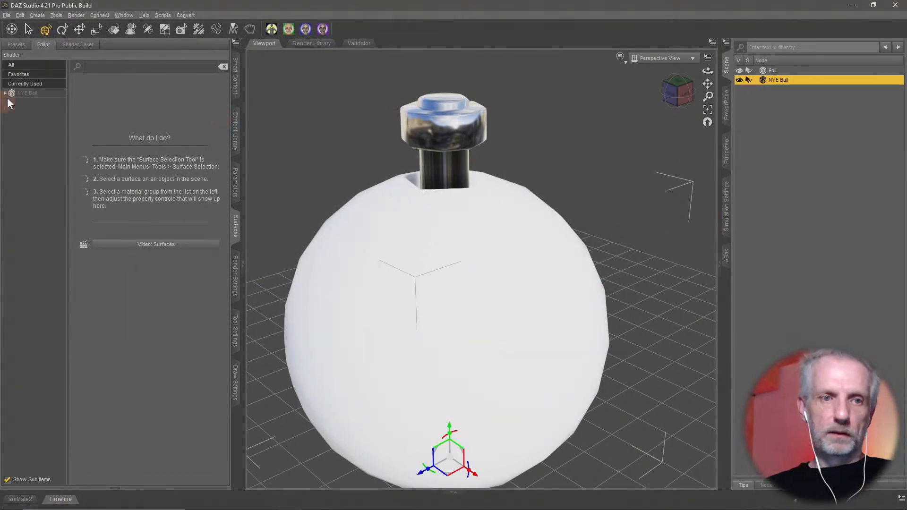
{"action": "left_click", "coordinate": [45, 102]}
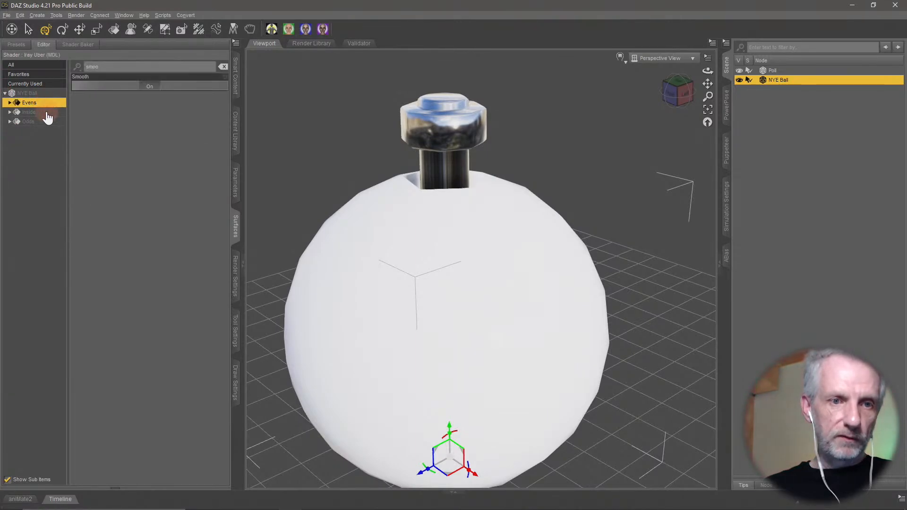
{"action": "left_click", "coordinate": [47, 111]}
{"action": "left_click", "coordinate": [49, 121]}
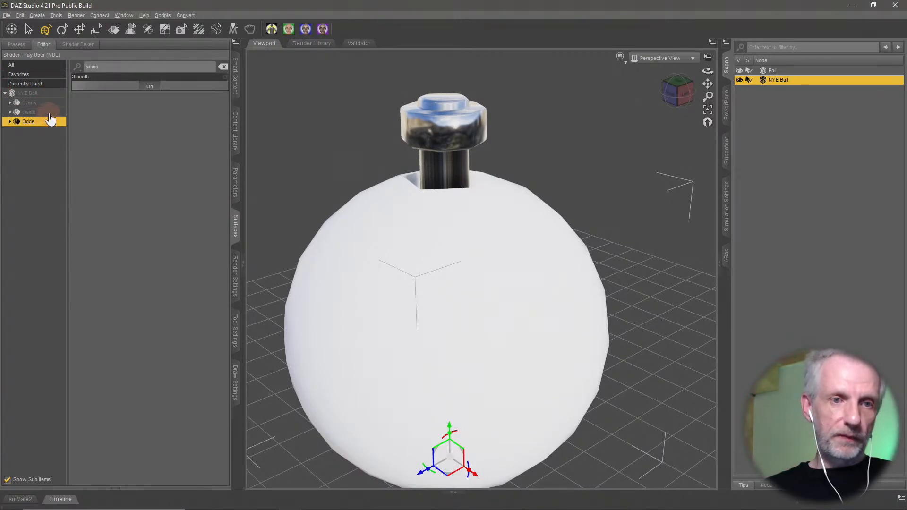
Clear the surface property filter and apply the Flower Power Metal Silver material to the ball's Inside surface
{"action": "left_click", "coordinate": [47, 112]}
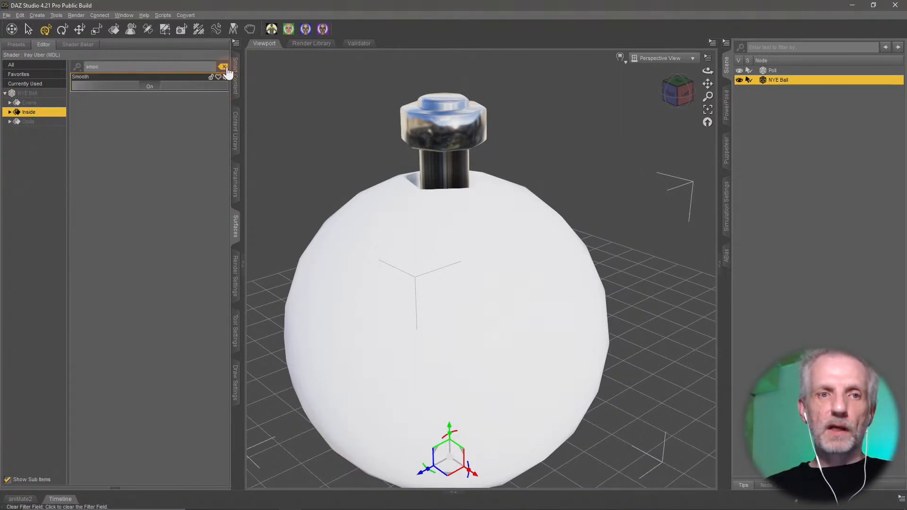
{"action": "left_click", "coordinate": [223, 67]}
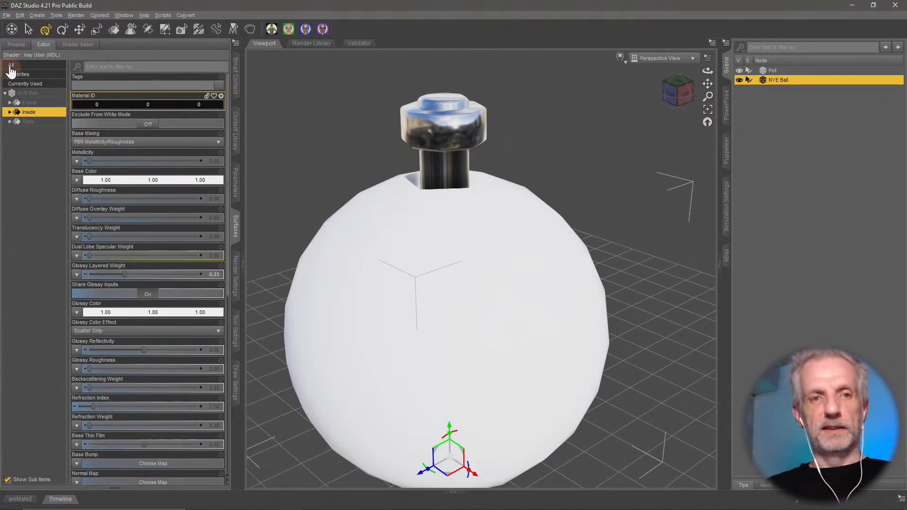
{"action": "left_click", "coordinate": [16, 45]}
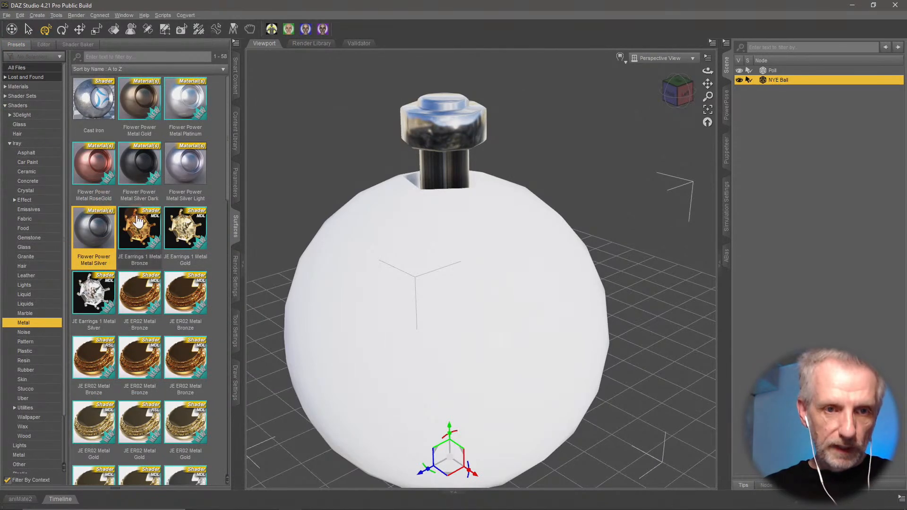
{"action": "mouse_move", "coordinate": [97, 236]}
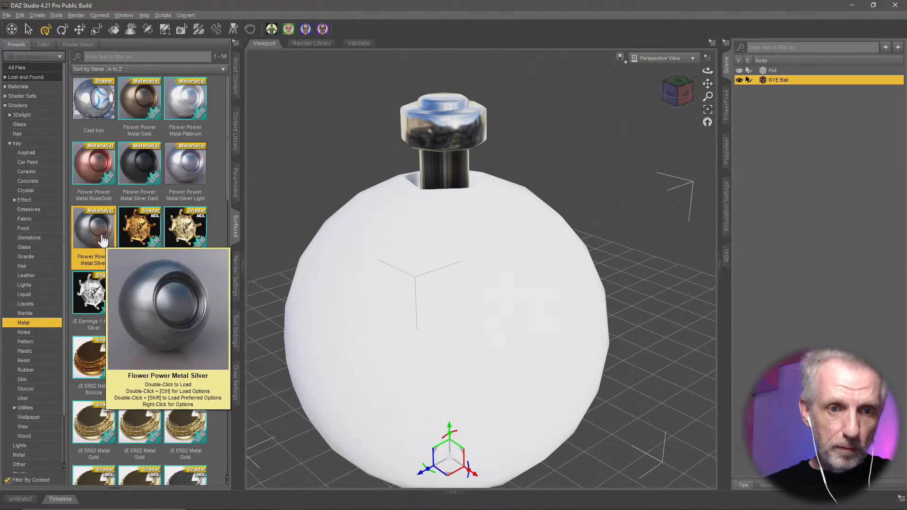
{"action": "left_click_drag", "start_coordinate": [102, 241], "coordinate": [442, 236]}
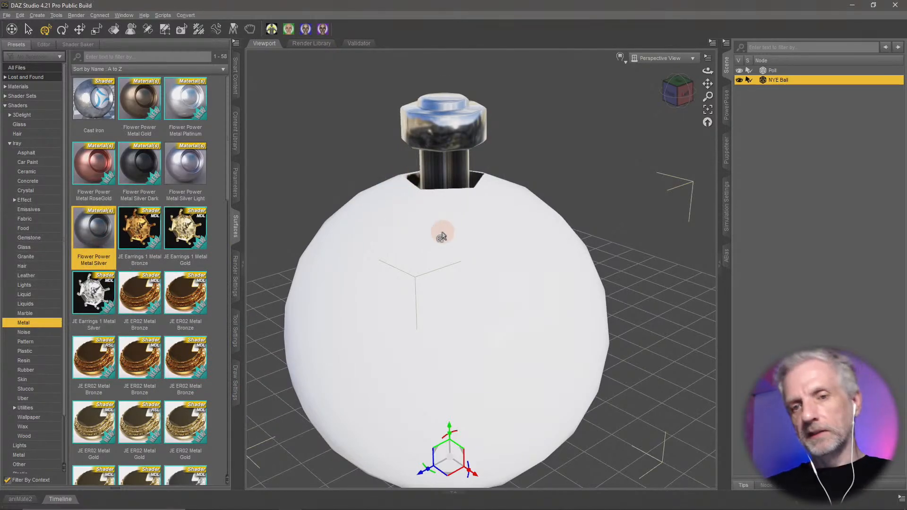
{"action": "middle_click_drag", "start_coordinate": [442, 232], "coordinate": [469, 247]}
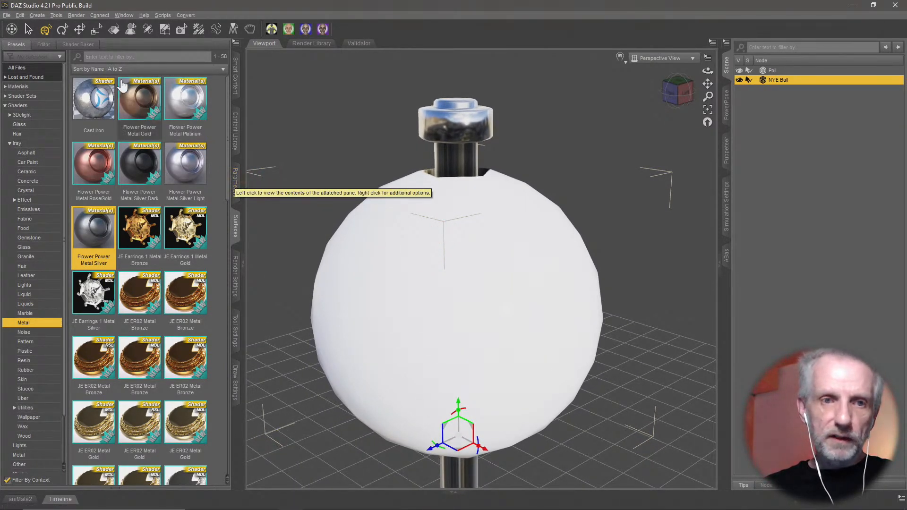
Set the Base Color of the ball's Evens surface to teal (RGB 0, 128, 128)
{"action": "left_click", "coordinate": [42, 46]}
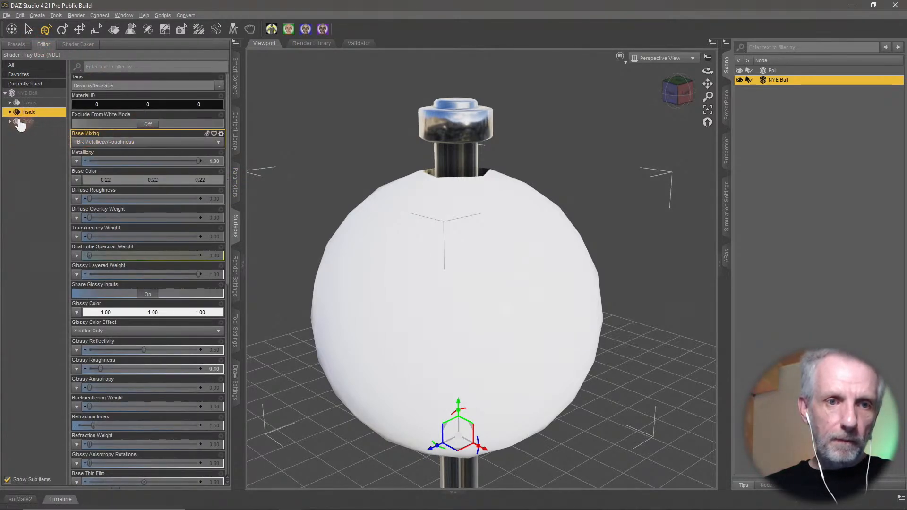
{"action": "double_click", "coordinate": [32, 104]}
{"action": "left_click", "coordinate": [38, 121]}
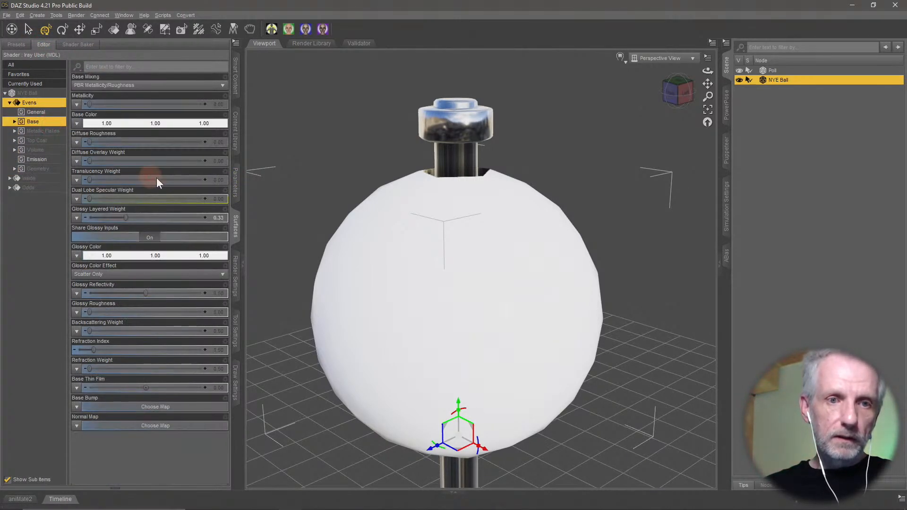
{"action": "left_click", "coordinate": [146, 124]}
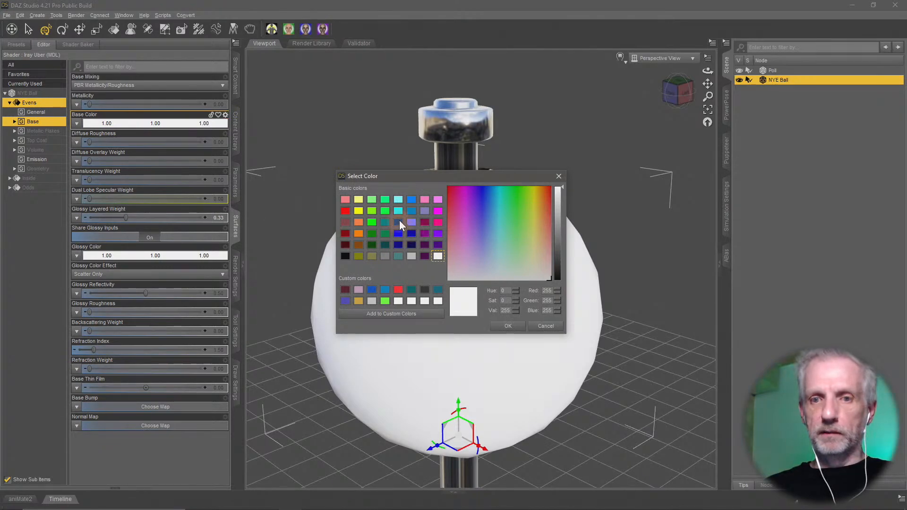
{"action": "left_click", "coordinate": [386, 222]}
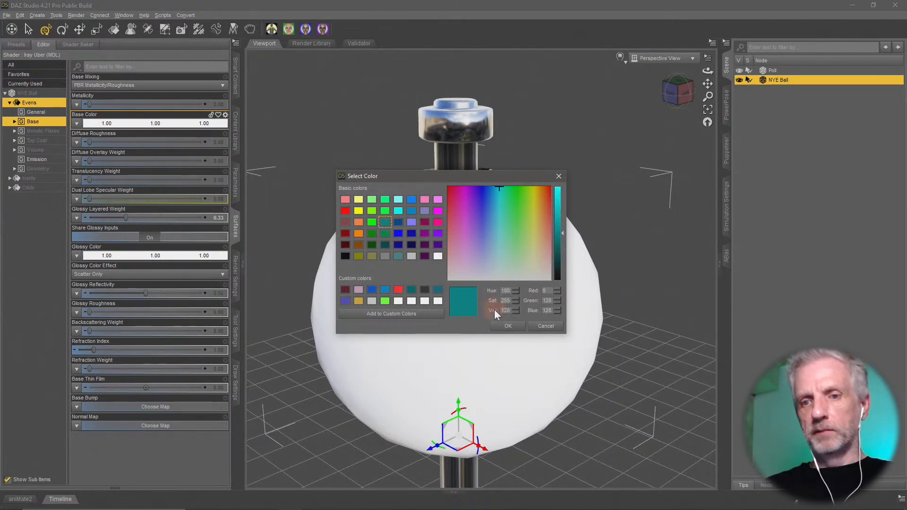
{"action": "left_click", "coordinate": [513, 328]}
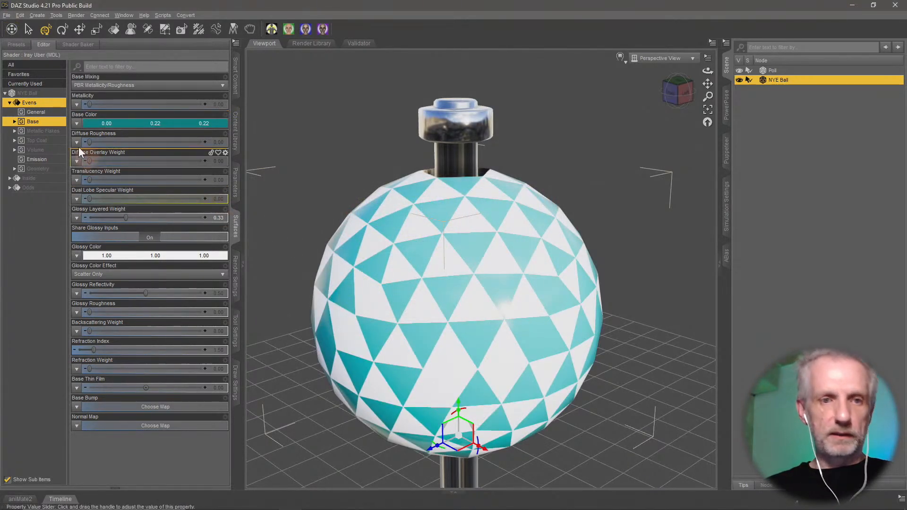
Set the Base Color of the ball's Odds surface to magenta (RGB 255, 0, 255)
{"action": "left_click", "coordinate": [43, 188]}
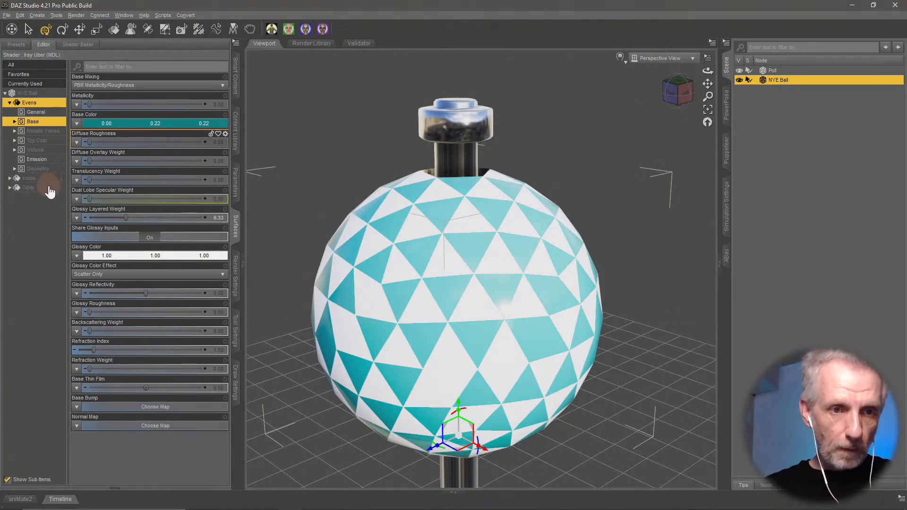
{"action": "left_click", "coordinate": [135, 180]}
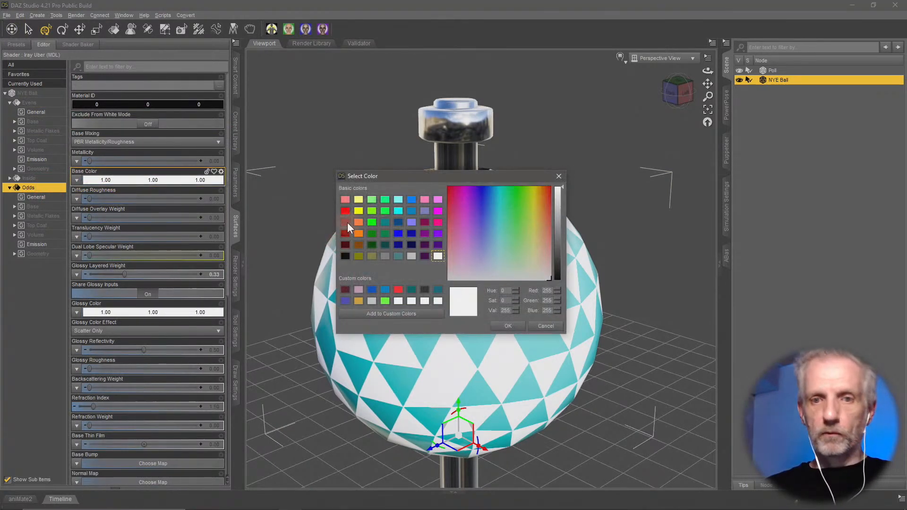
{"action": "left_click", "coordinate": [438, 209]}
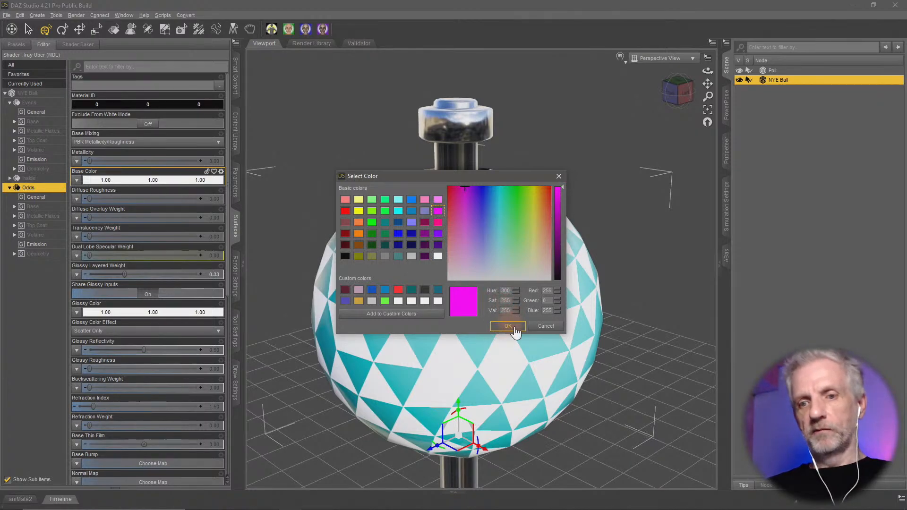
{"action": "left_click", "coordinate": [508, 326]}
{"action": "left_click_drag", "start_coordinate": [623, 334], "coordinate": [636, 315], "text": "alt"}
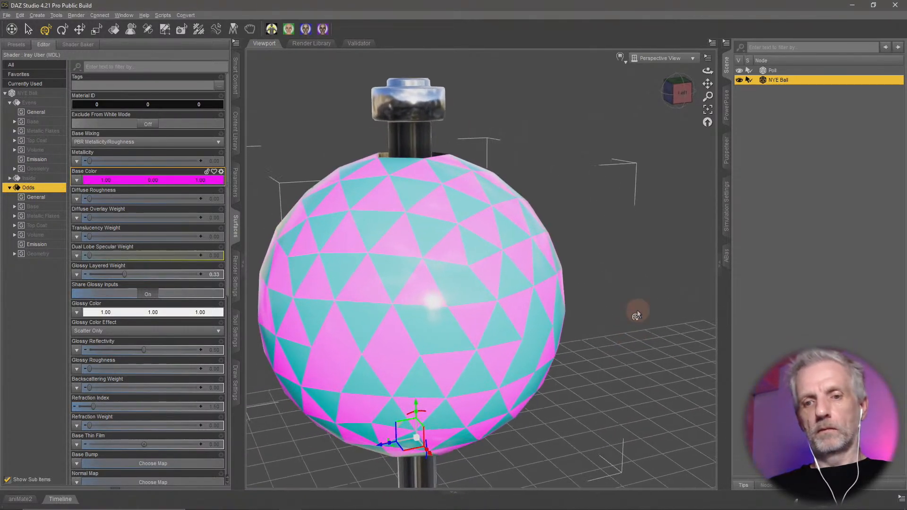
{"action": "scroll", "coordinate": [636, 314], "scroll_direction": "down", "scroll_amount": 3}
{"action": "left_click_drag", "start_coordinate": [462, 330], "coordinate": [414, 364], "text": "alt"}
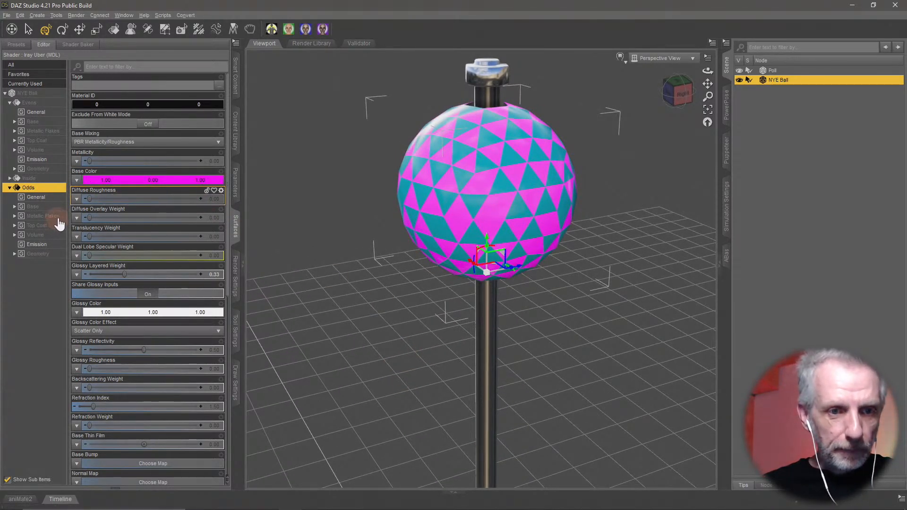
Set the Metallicity of the ball's Odds surface to 0.3
{"action": "left_click", "coordinate": [42, 216]}
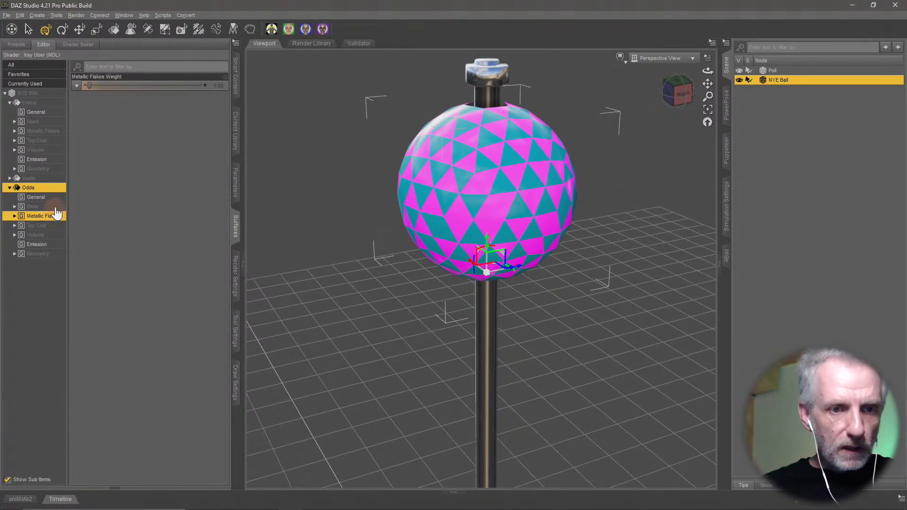
{"action": "left_click", "coordinate": [43, 197]}
{"action": "left_click", "coordinate": [50, 207]}
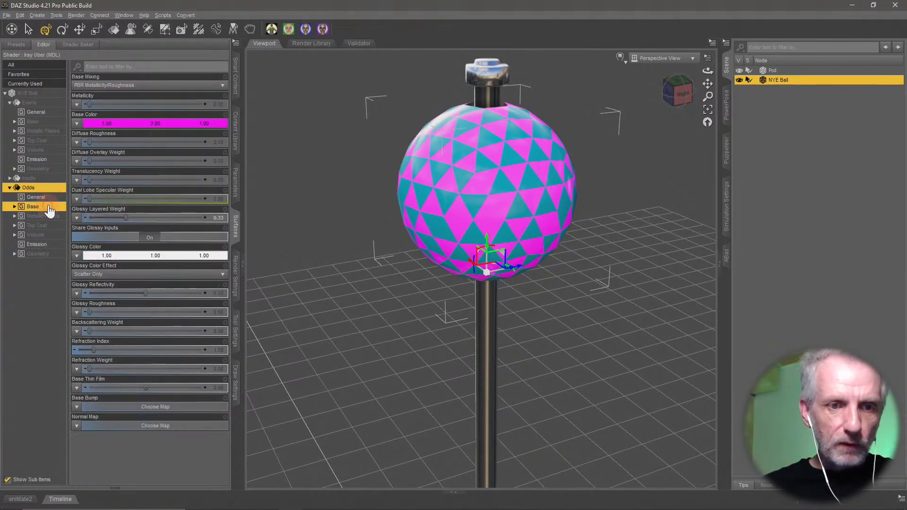
{"action": "left_click_drag", "start_coordinate": [89, 105], "coordinate": [129, 107]}
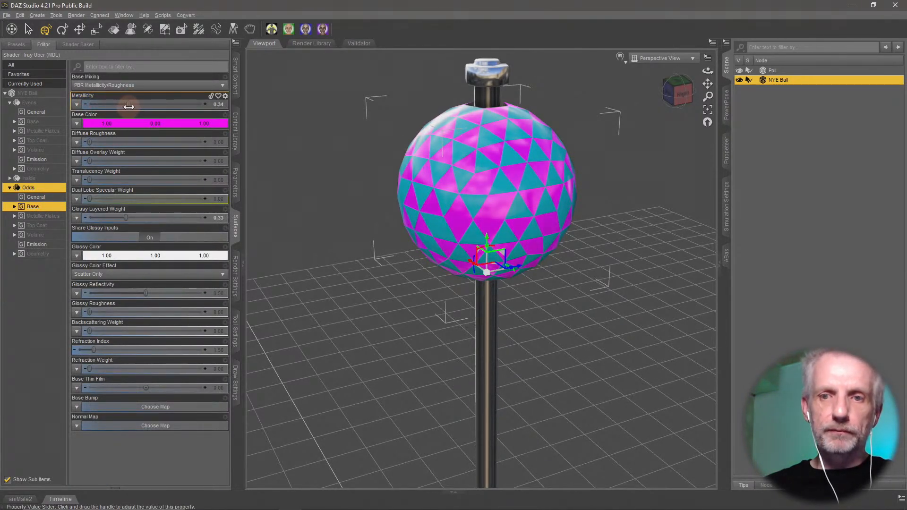
{"action": "left_click", "coordinate": [217, 104]}
{"action": "type", "text": ".3"}
{"action": "key", "text": "Return"}
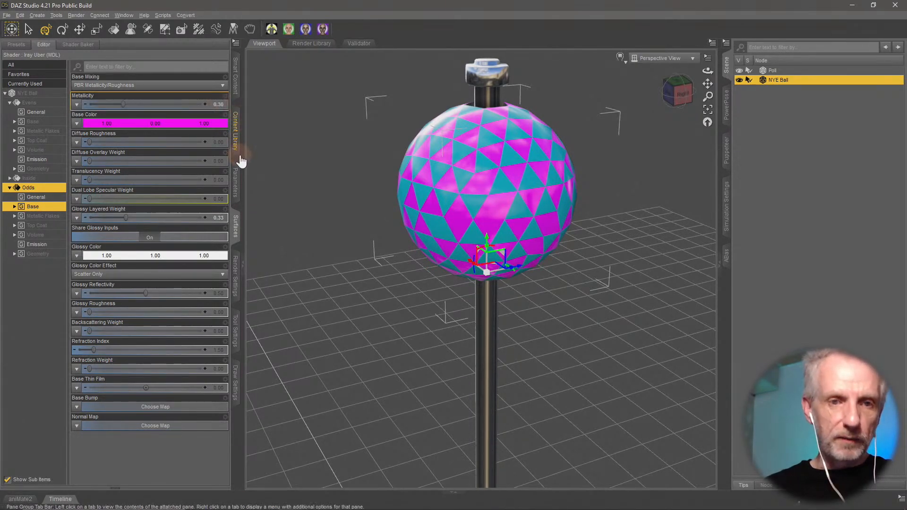
Set the Glossy Roughness of the Odds surface, trying 0.5 and settling on 0.3
{"action": "double_click", "coordinate": [37, 206]}
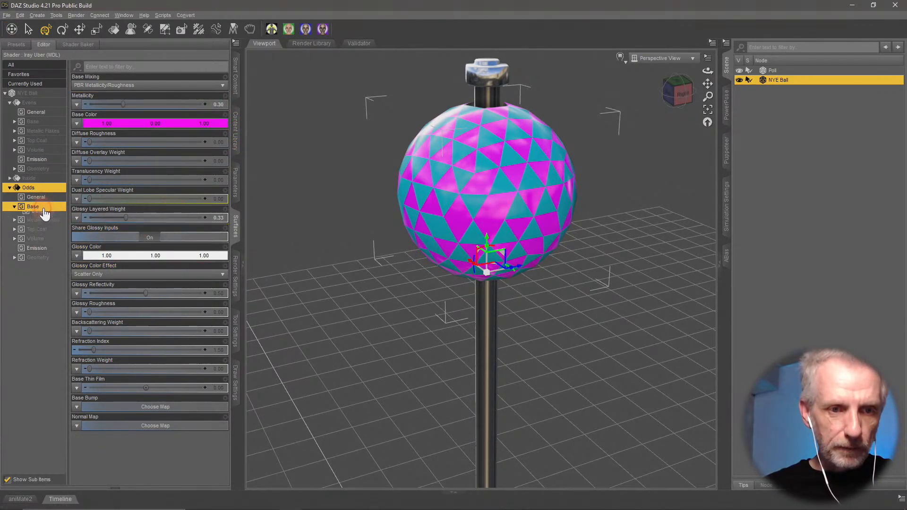
{"action": "left_click", "coordinate": [43, 244]}
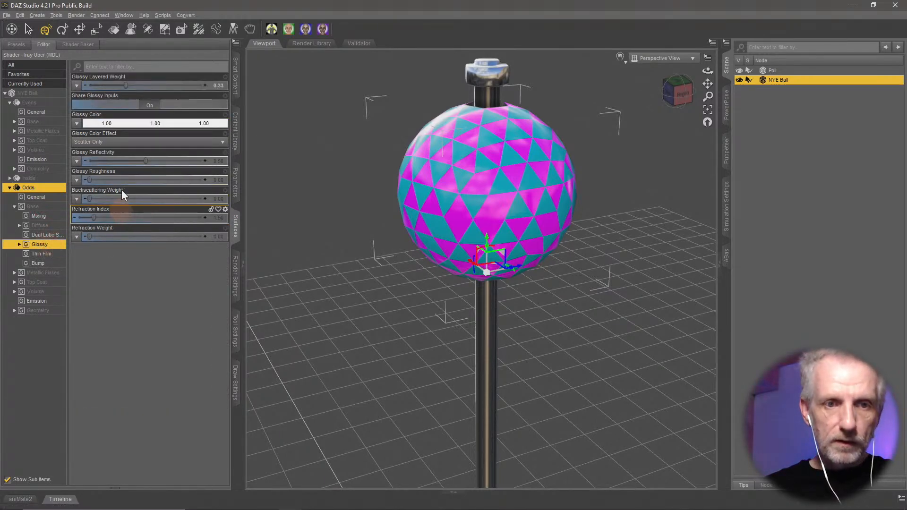
{"action": "left_click", "coordinate": [218, 180]}
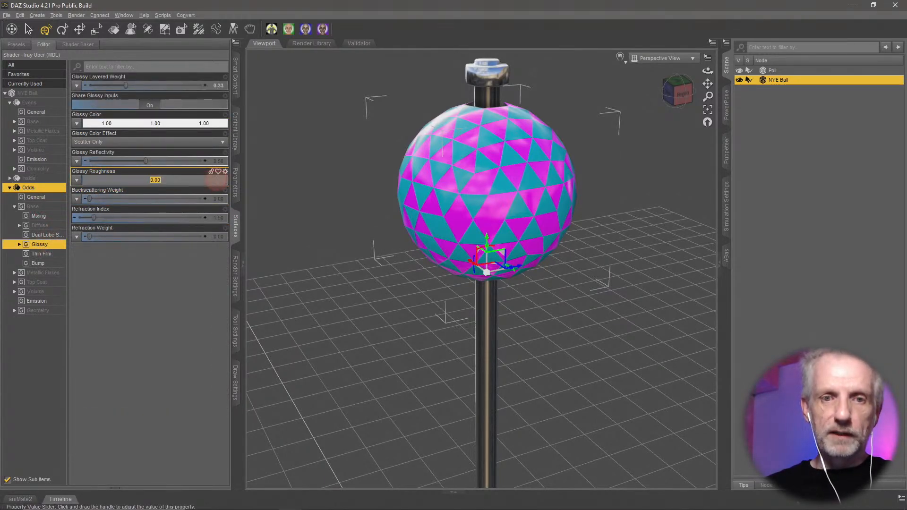
{"action": "type", "text": "0.5"}
{"action": "key", "text": "Return"}
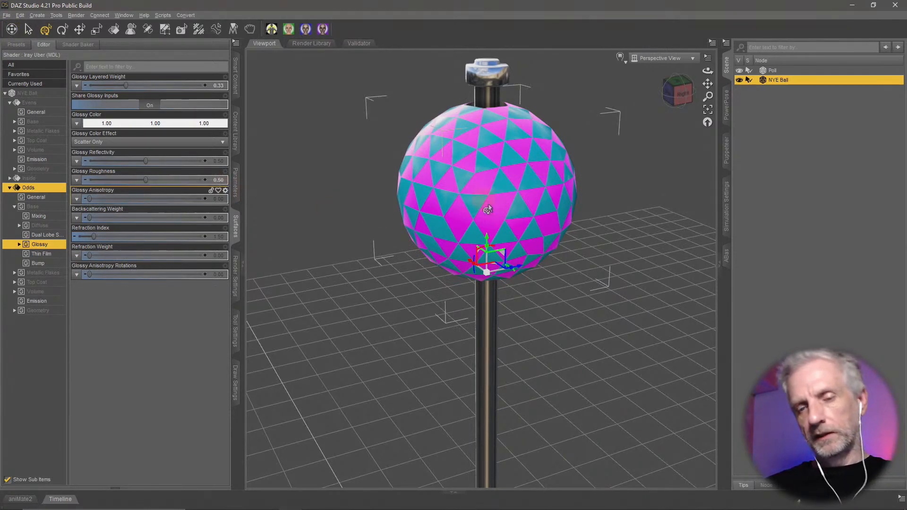
{"action": "left_click", "coordinate": [219, 180]}
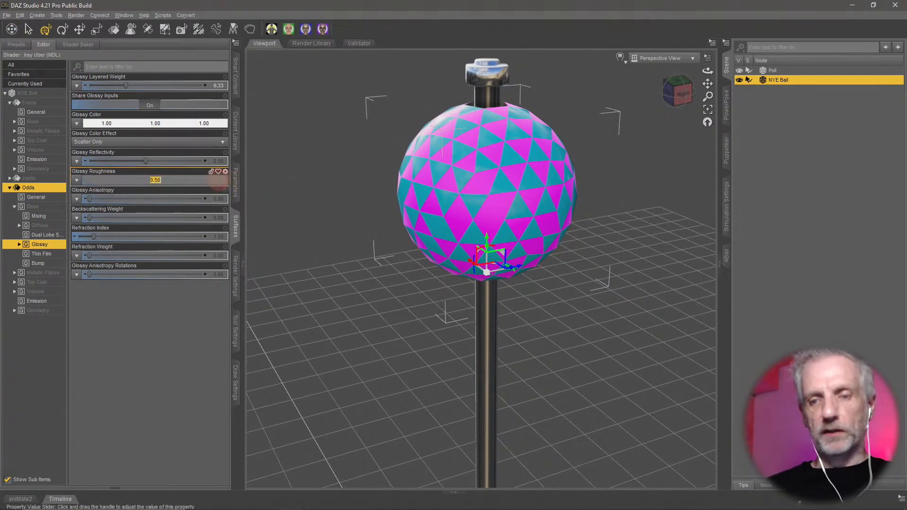
{"action": "key", "text": "Return"}
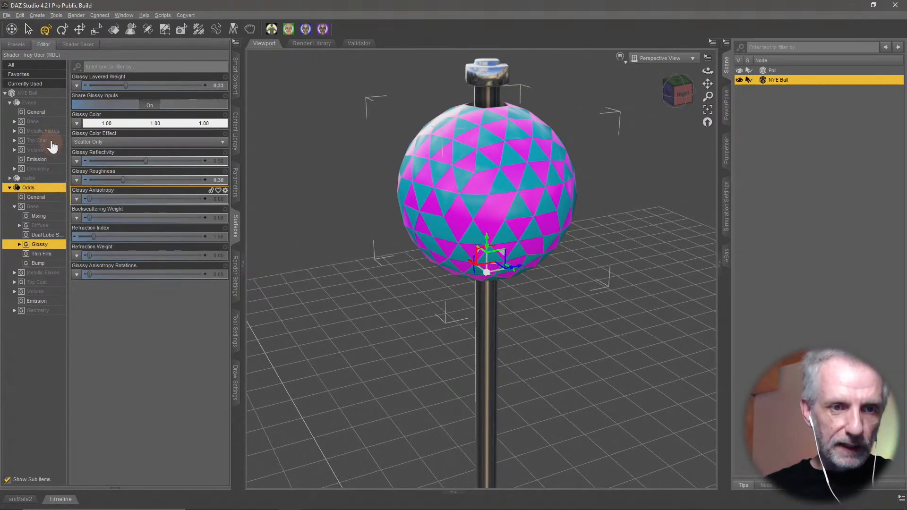
Paste the copied Odds surface settings onto the ball's Evens surface
{"action": "left_click", "coordinate": [46, 102]}
{"action": "right_click", "coordinate": [46, 101]}
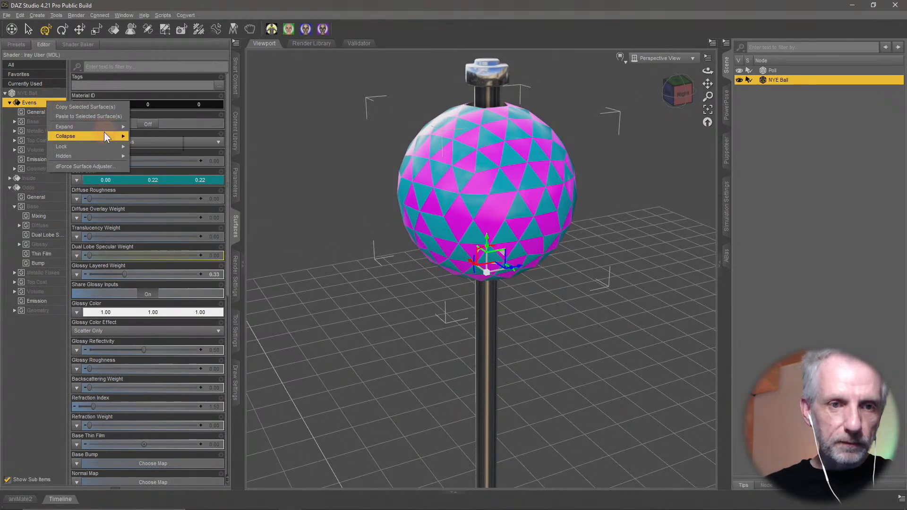
{"action": "left_click", "coordinate": [106, 116]}
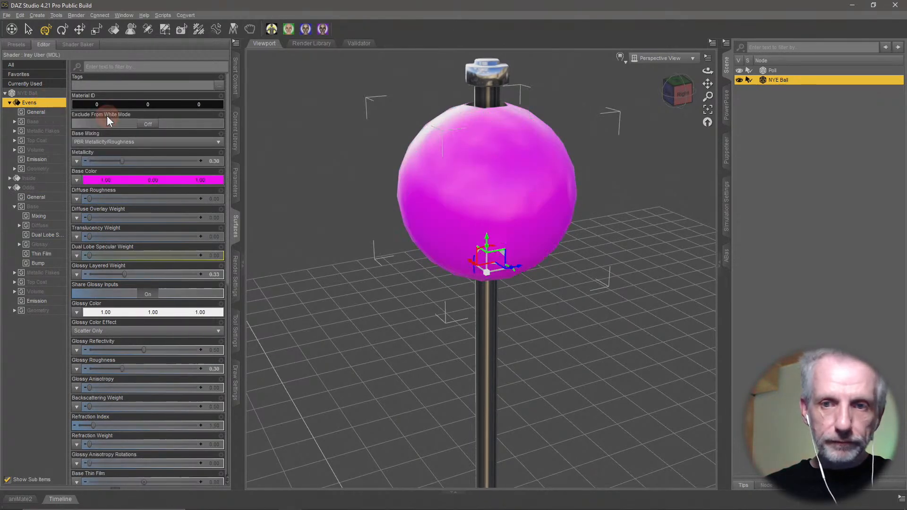
Set the Base Color of the Evens surface to dark blue (0.00, 0.048, 0.22)
{"action": "left_click", "coordinate": [126, 182]}
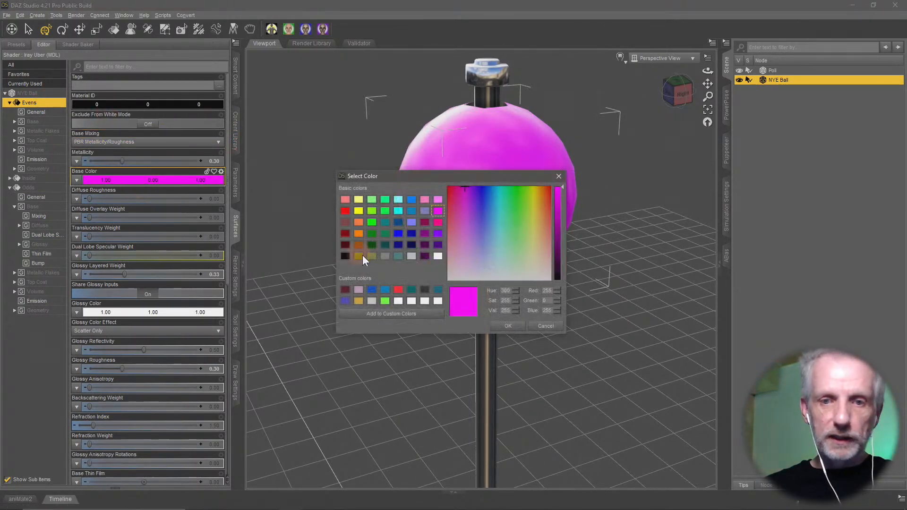
{"action": "left_click", "coordinate": [399, 222]}
{"action": "left_click", "coordinate": [510, 326]}
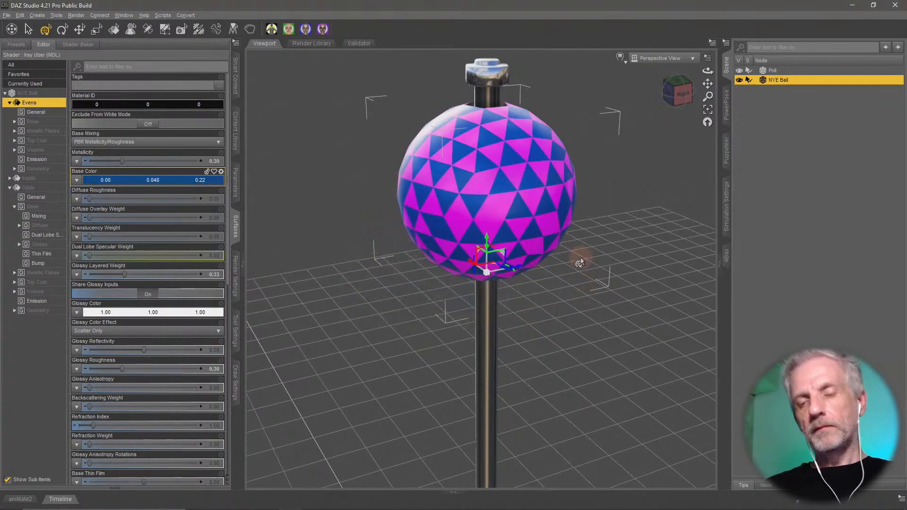
{"action": "left_click_drag", "start_coordinate": [579, 263], "coordinate": [580, 259], "text": "alt"}
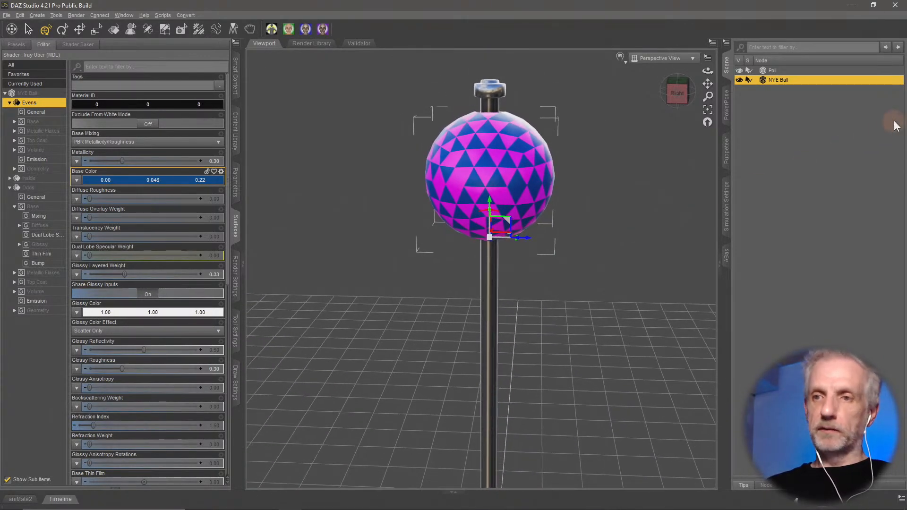
Select the Poll object and frame the whole pole and ball in the viewport
{"action": "left_click", "coordinate": [817, 70]}
{"action": "key", "text": "ctrl+f"}
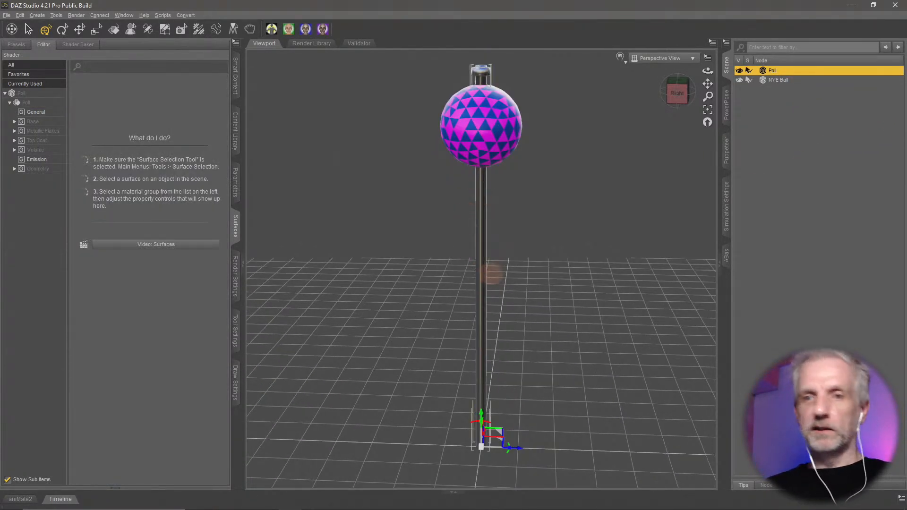
{"action": "left_click_drag", "start_coordinate": [492, 273], "coordinate": [489, 279], "text": "alt"}
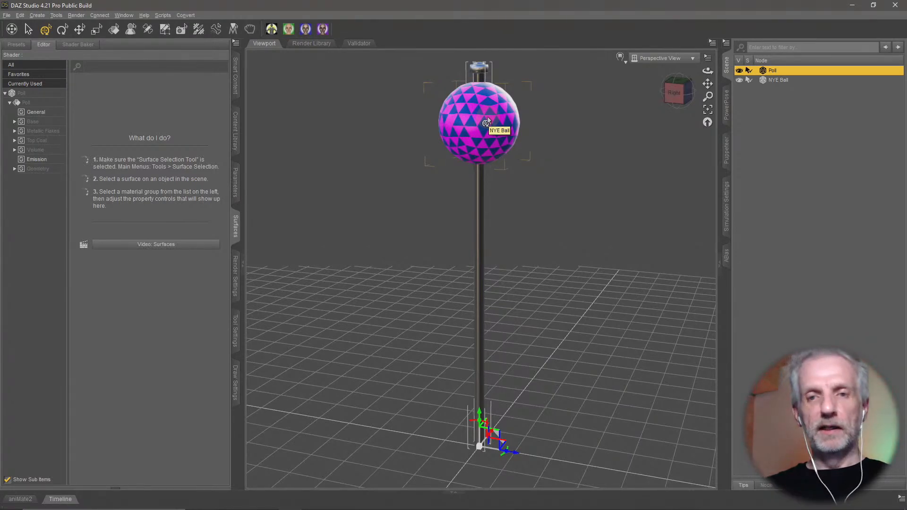
Save the scene as "NYE Ball Drop v1" in the Daz Scenes folder
{"action": "left_click", "coordinate": [6, 16]}
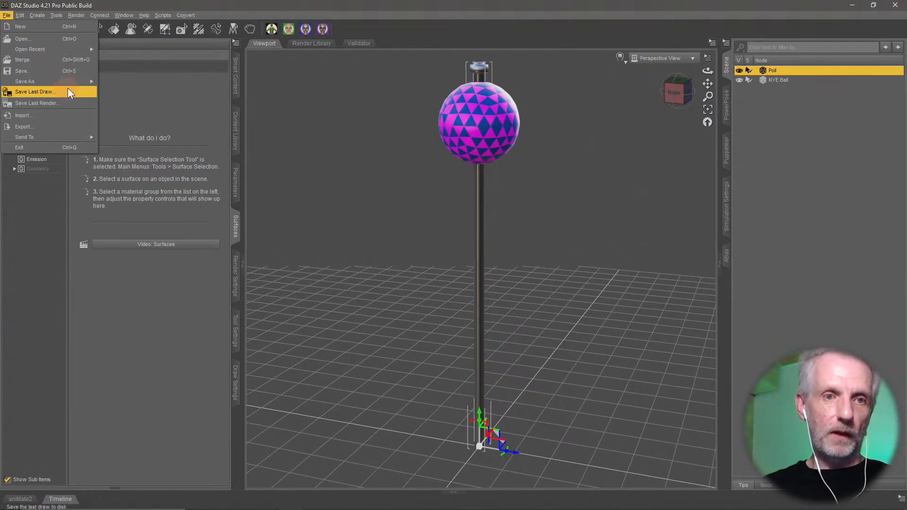
{"action": "mouse_move", "coordinate": [77, 84]}
{"action": "left_click", "coordinate": [123, 83]}
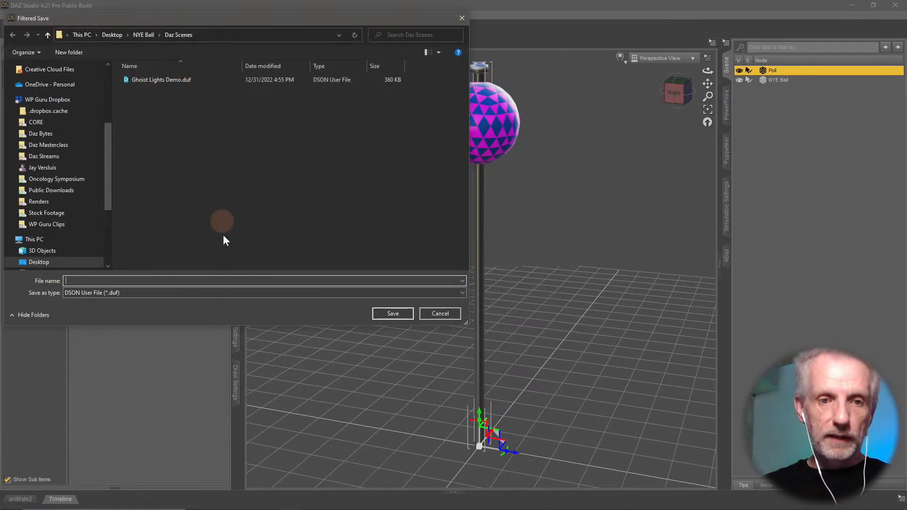
{"action": "type", "text": "NYE "}
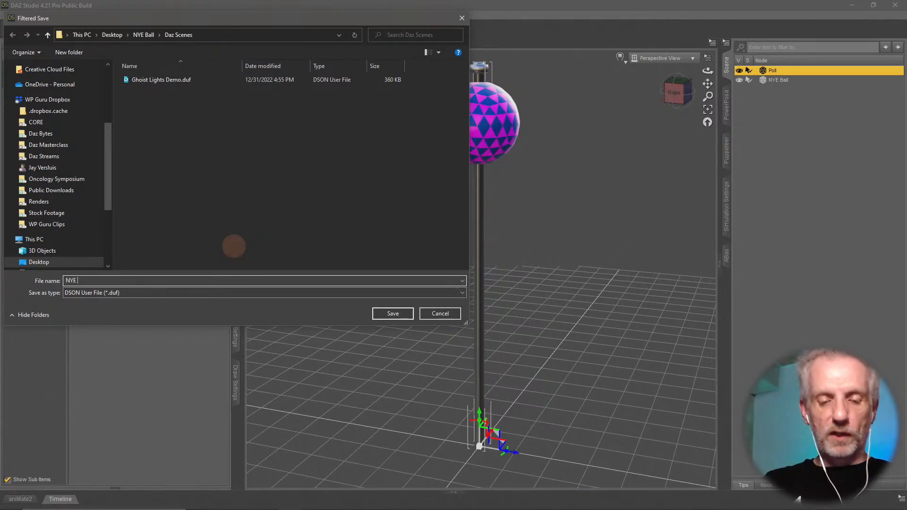
{"action": "type", "text": "Ball Drop "}
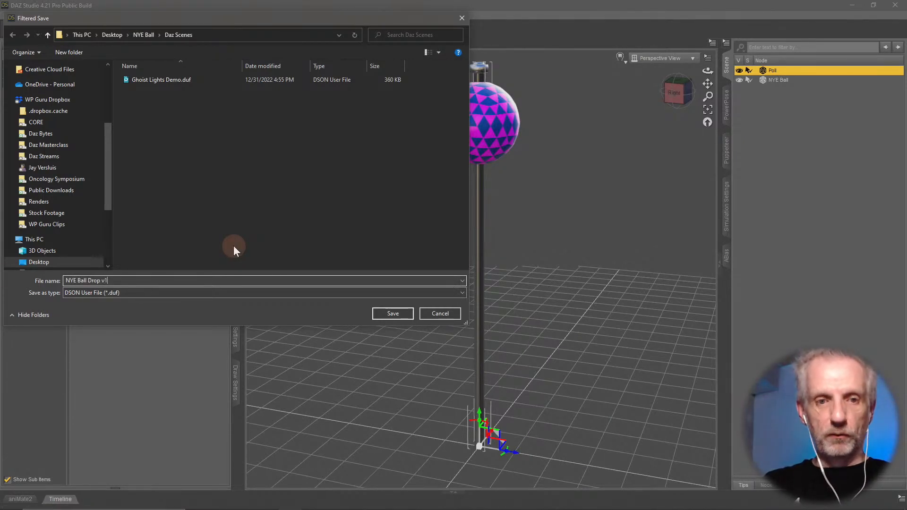
{"action": "type", "text": "v1"}
{"action": "key", "text": "Return"}
{"action": "left_click", "coordinate": [303, 186]}
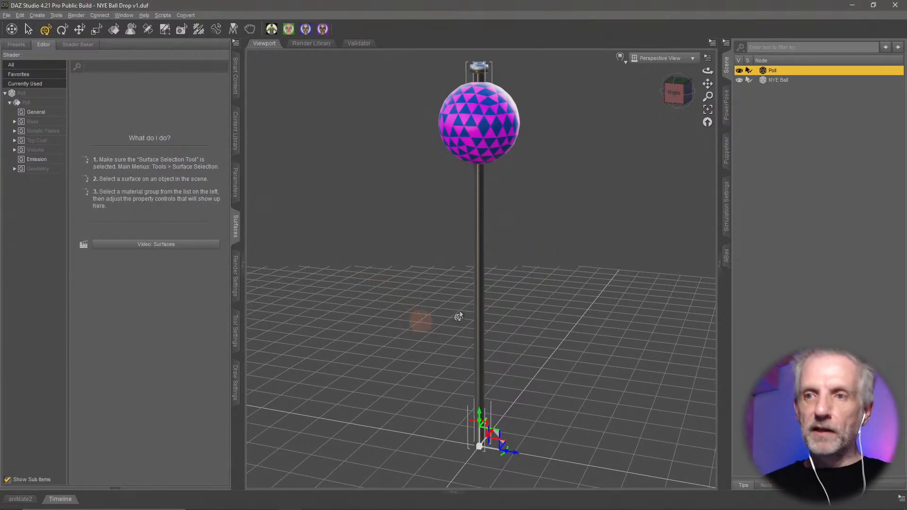
Select the NYE Ball, open the animation timeline, and examine the ball's transform and surface properties
{"action": "left_click", "coordinate": [784, 80]}
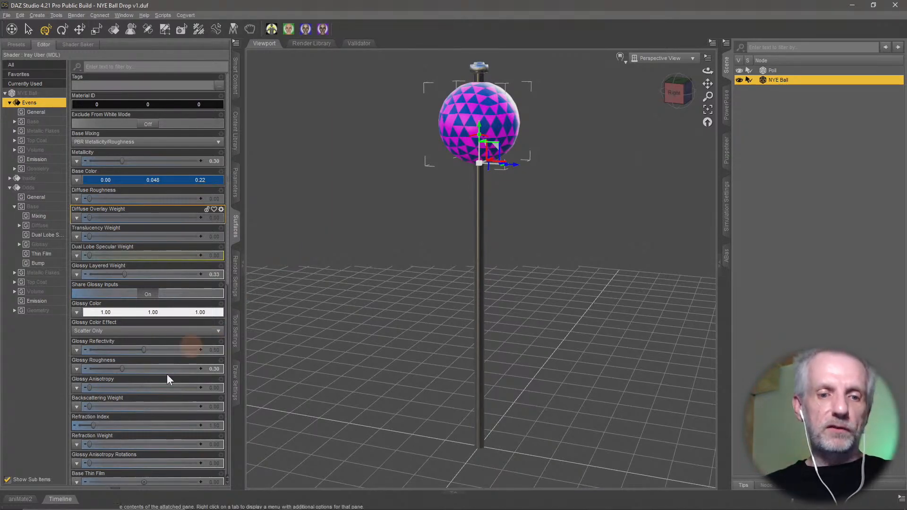
{"action": "left_click", "coordinate": [60, 499]}
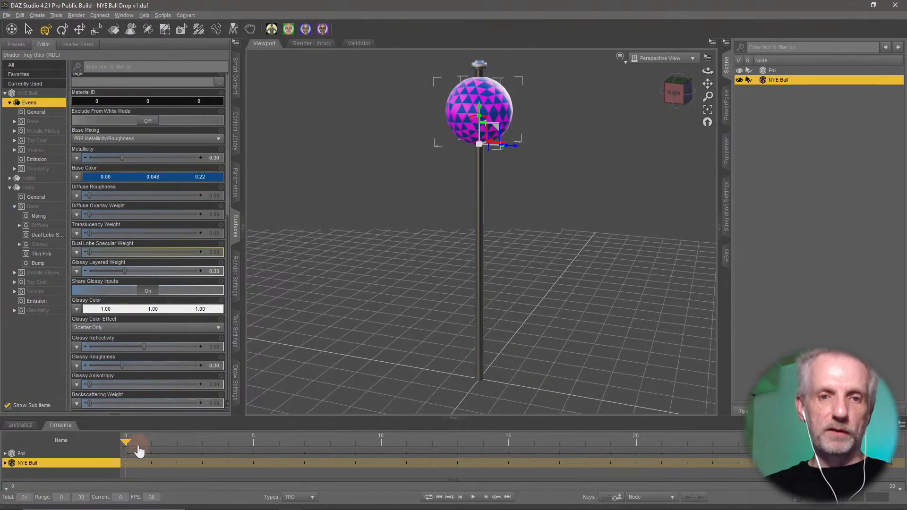
{"action": "left_click", "coordinate": [236, 181]}
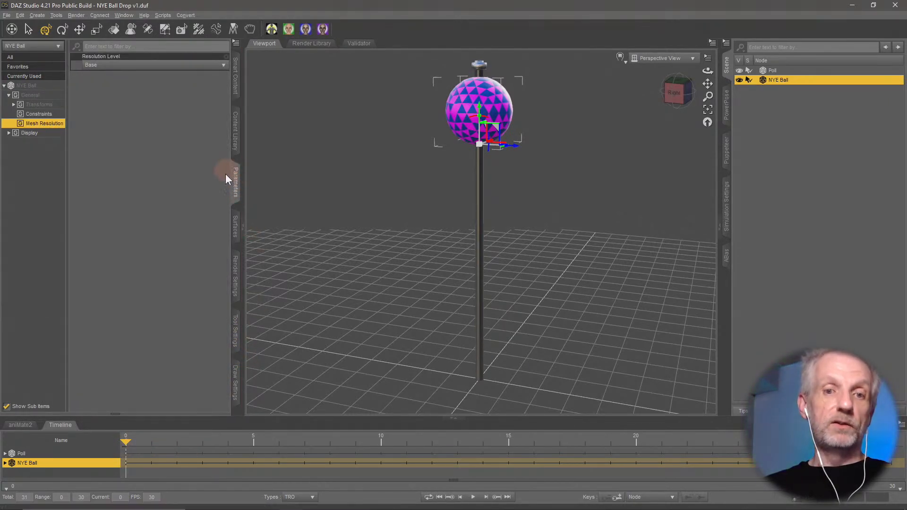
{"action": "left_click", "coordinate": [14, 105]}
{"action": "left_click", "coordinate": [40, 105]}
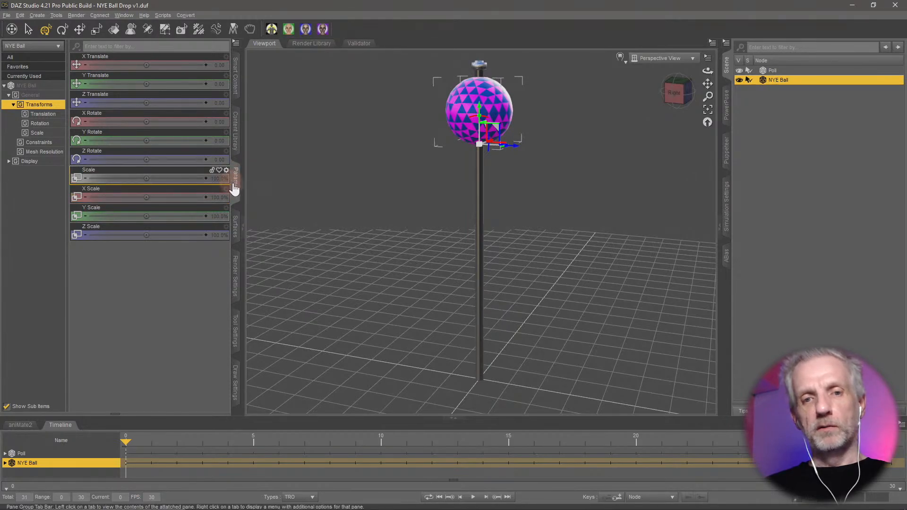
{"action": "left_click", "coordinate": [235, 226]}
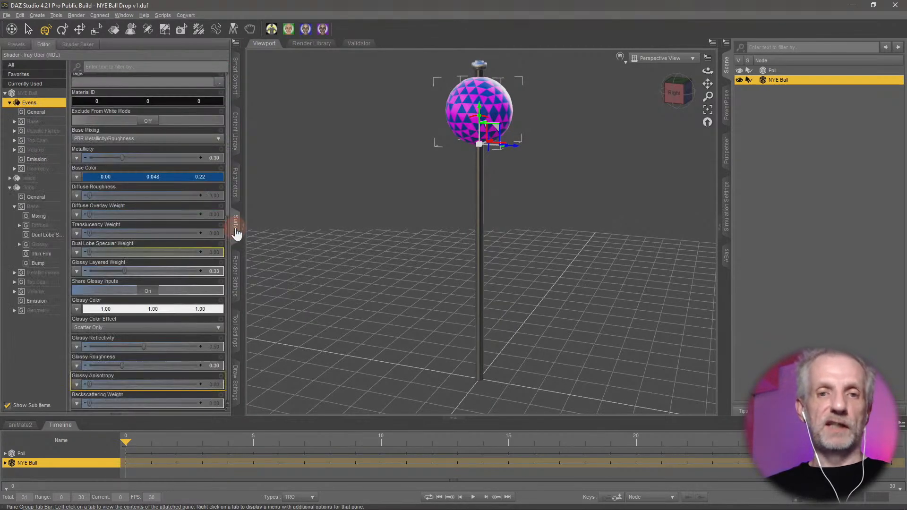
{"action": "left_click", "coordinate": [236, 191]}
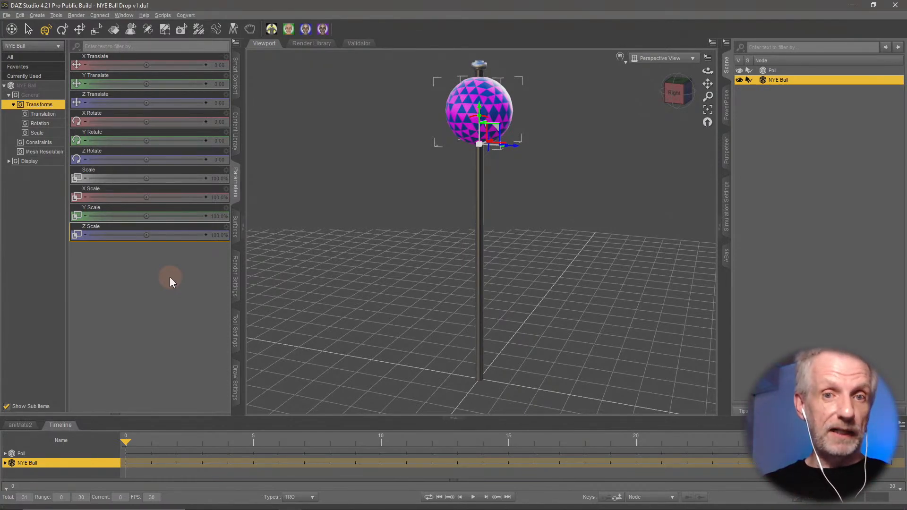
Switch to the web browser and search the Daz 3D store for "abas"
{"action": "key", "text": "alt+Tab"}
{"action": "key", "text": "alt+Tab"}
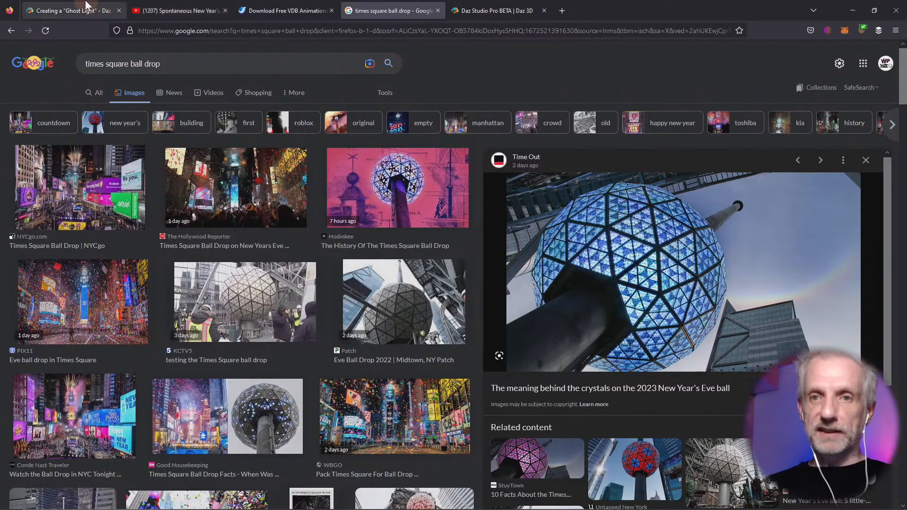
{"action": "left_click", "coordinate": [510, 10]}
{"action": "left_click", "coordinate": [772, 52]}
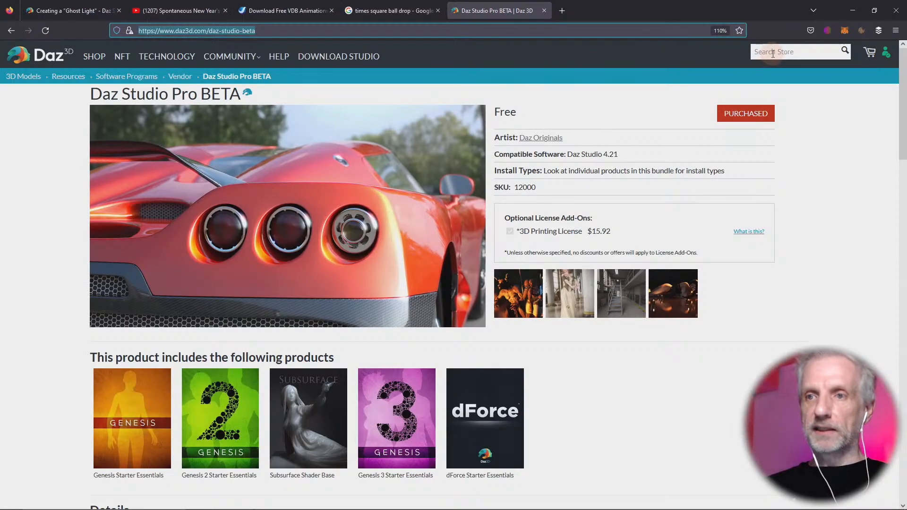
{"action": "type", "text": "abas"}
{"action": "key", "text": "Return"}
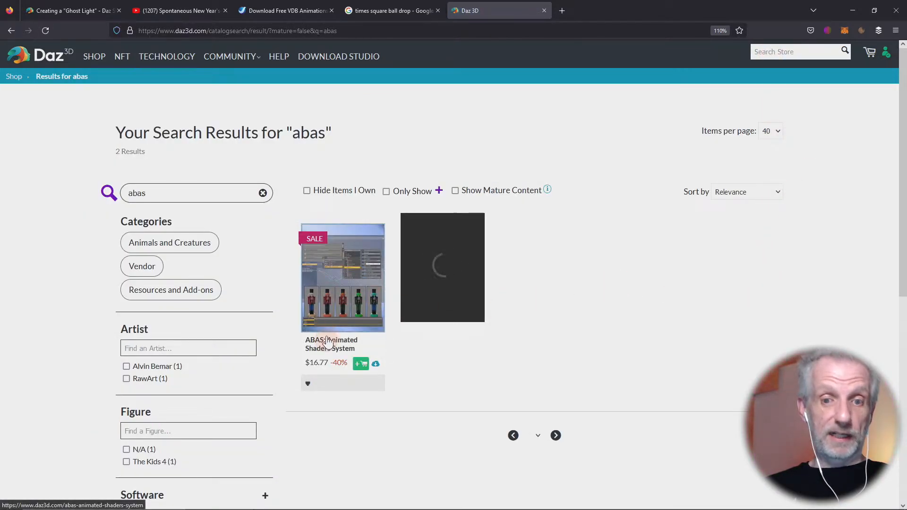
Open the ABAS: Animated Shaders System product page in a new tab, review its details and preview images, and return to DAZ Studio
{"action": "right_click", "coordinate": [328, 276]}
{"action": "left_click", "coordinate": [373, 27]}
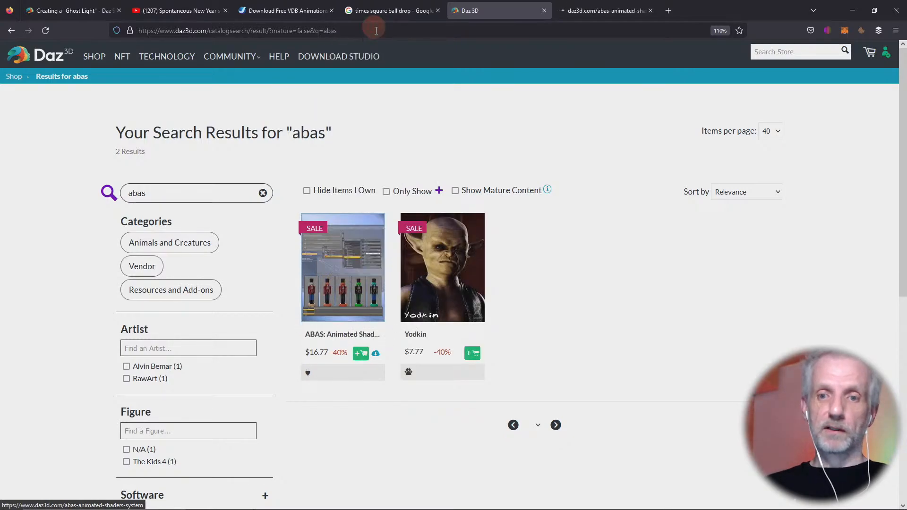
{"action": "left_click", "coordinate": [605, 10]}
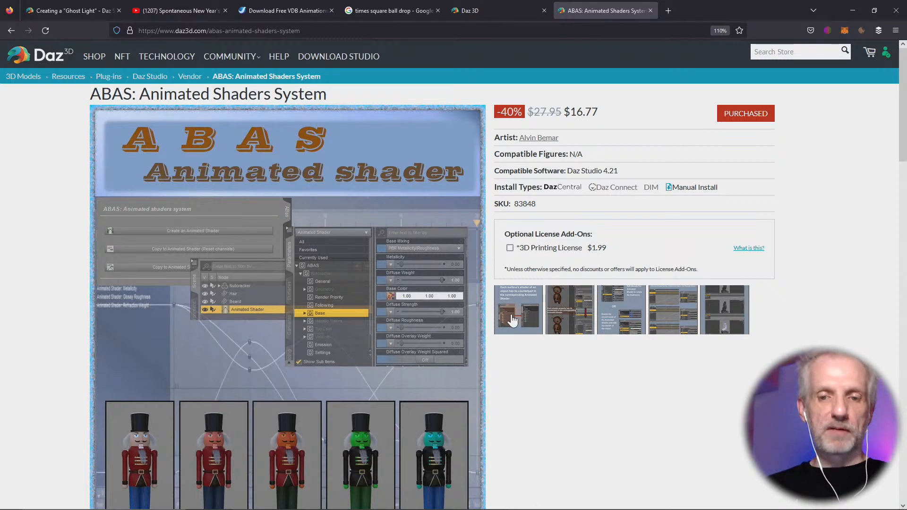
{"action": "scroll", "coordinate": [512, 320], "scroll_direction": "down", "scroll_amount": 3}
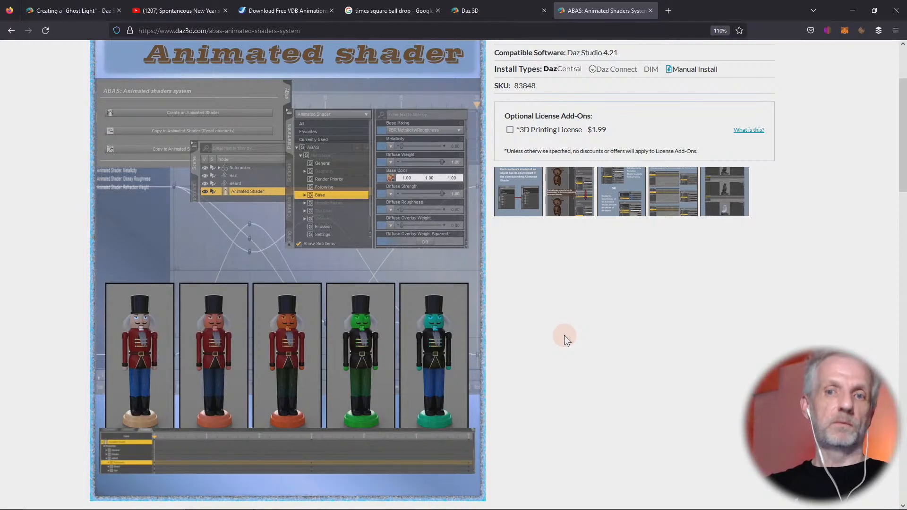
{"action": "scroll", "coordinate": [640, 365], "scroll_direction": "up", "scroll_amount": 3}
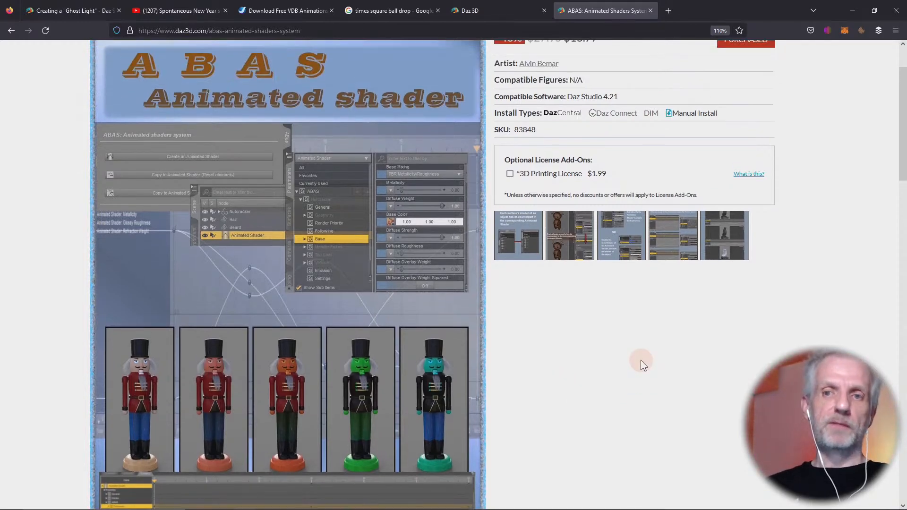
{"action": "key", "text": "alt+Tab"}
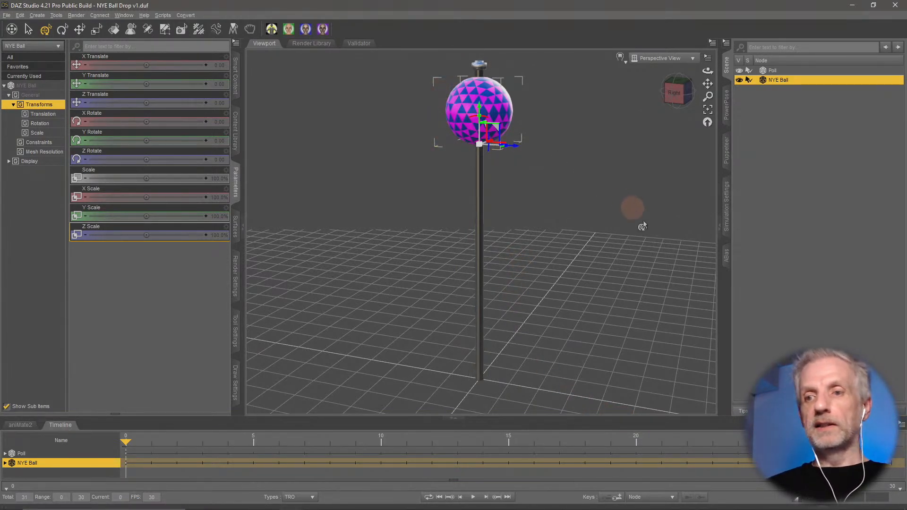
Close the docked ABAS pane and look through the list of panes that can be added to the group
{"action": "right_click", "coordinate": [725, 257]}
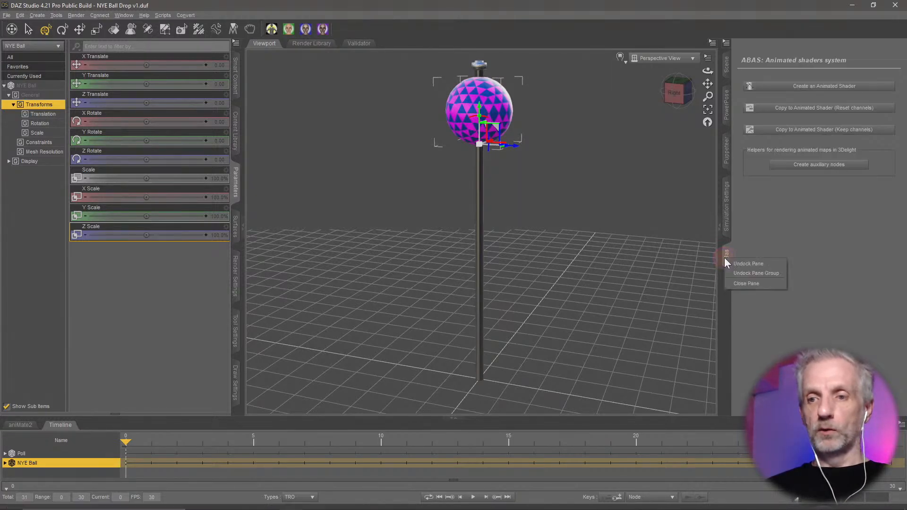
{"action": "left_click", "coordinate": [741, 285]}
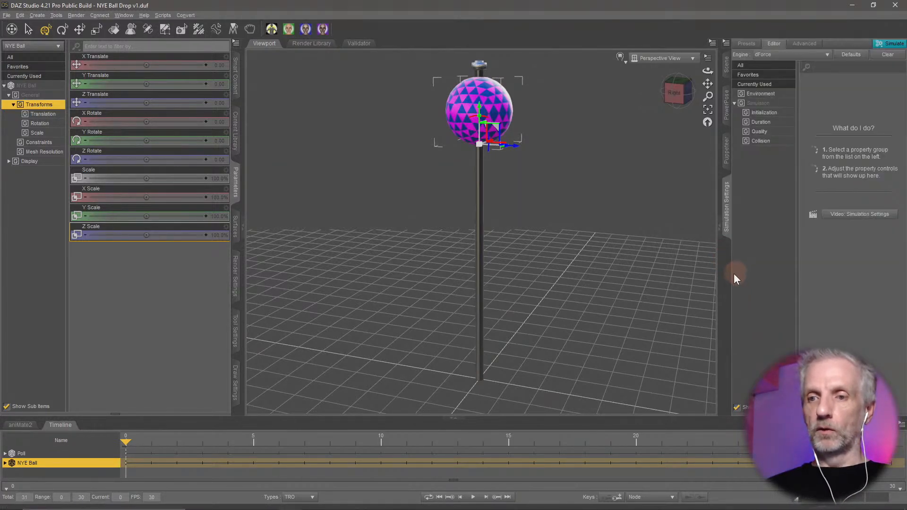
{"action": "right_click", "coordinate": [725, 259]}
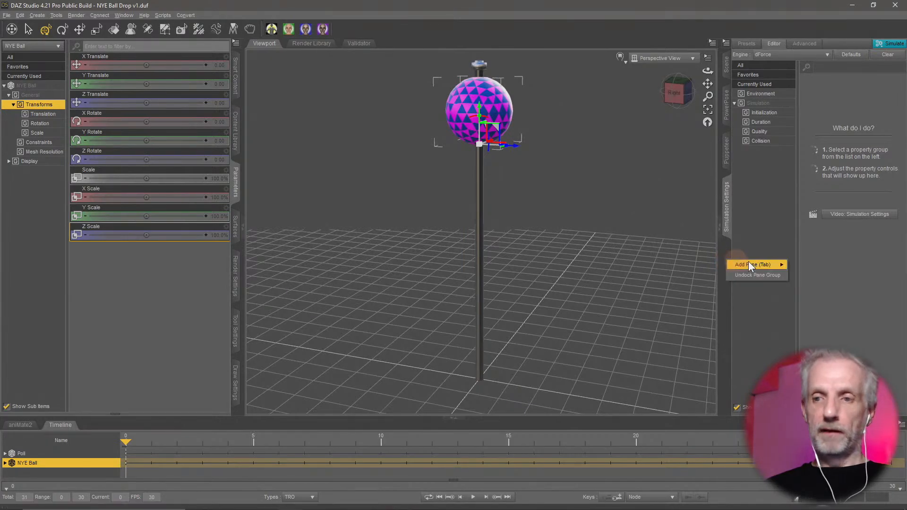
{"action": "mouse_move", "coordinate": [762, 261]}
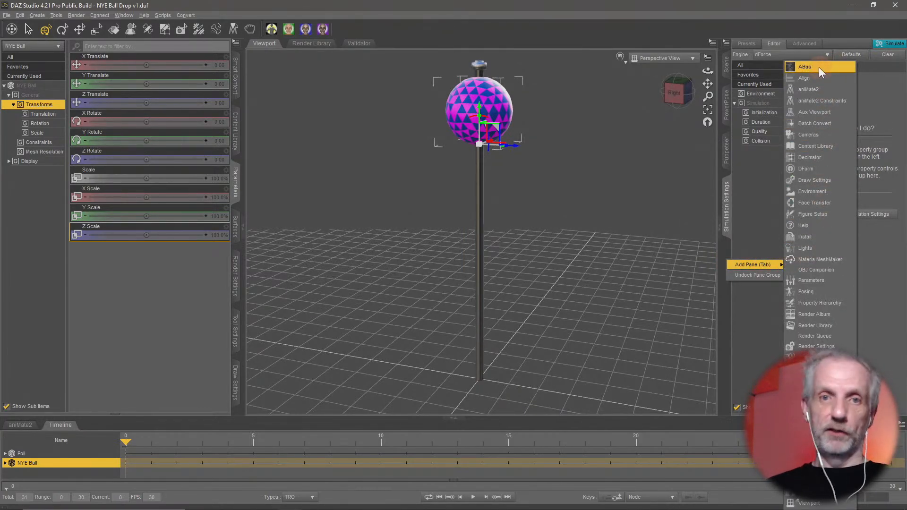
Reopen the ABAS animated shaders pane
{"action": "left_click", "coordinate": [124, 11]}
{"action": "left_click", "coordinate": [124, 11]}
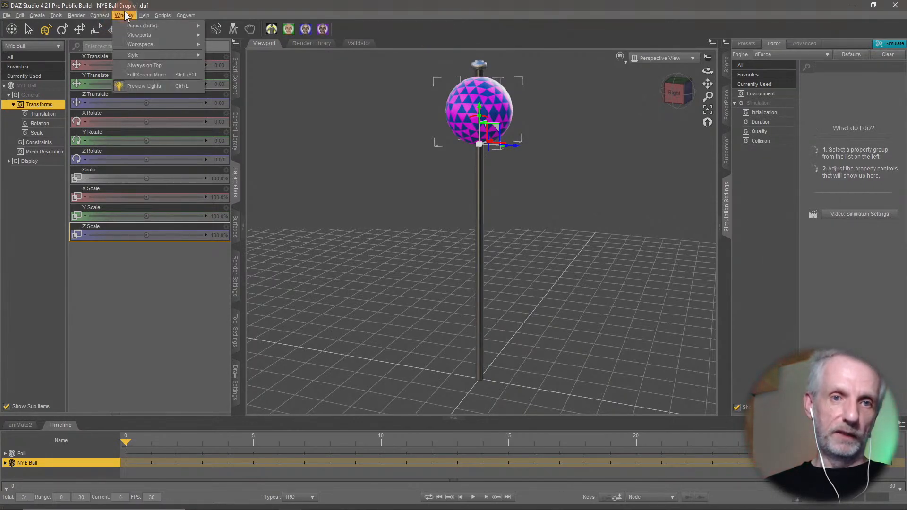
{"action": "mouse_move", "coordinate": [165, 24]}
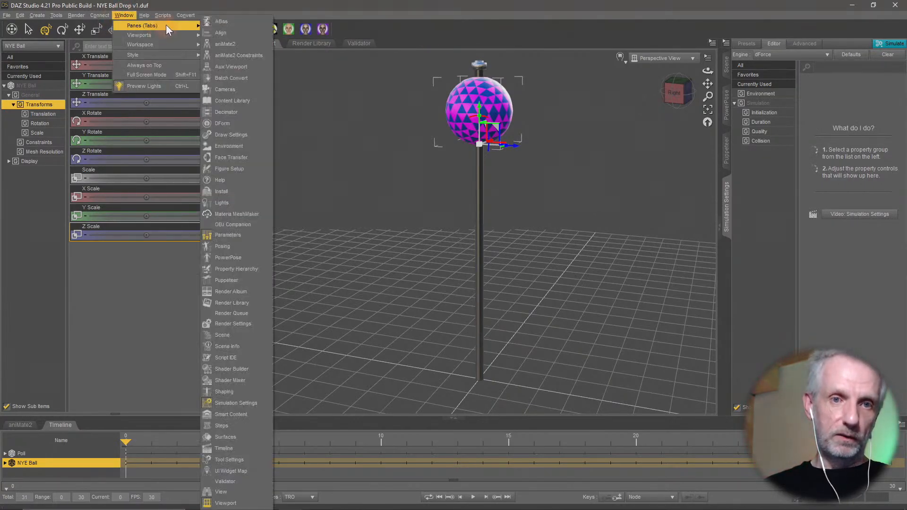
{"action": "left_click", "coordinate": [243, 22]}
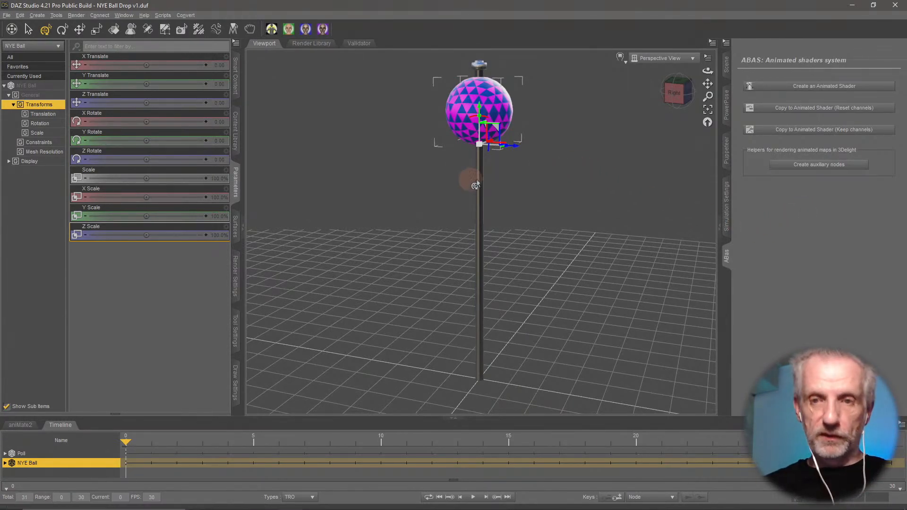
Frame the NYE Ball, filter its surface properties by "smoo", and turn Smooth off for the Odds surface
{"action": "key", "text": "ctrl+f"}
{"action": "left_click_drag", "start_coordinate": [520, 183], "coordinate": [315, 206], "text": "alt"}
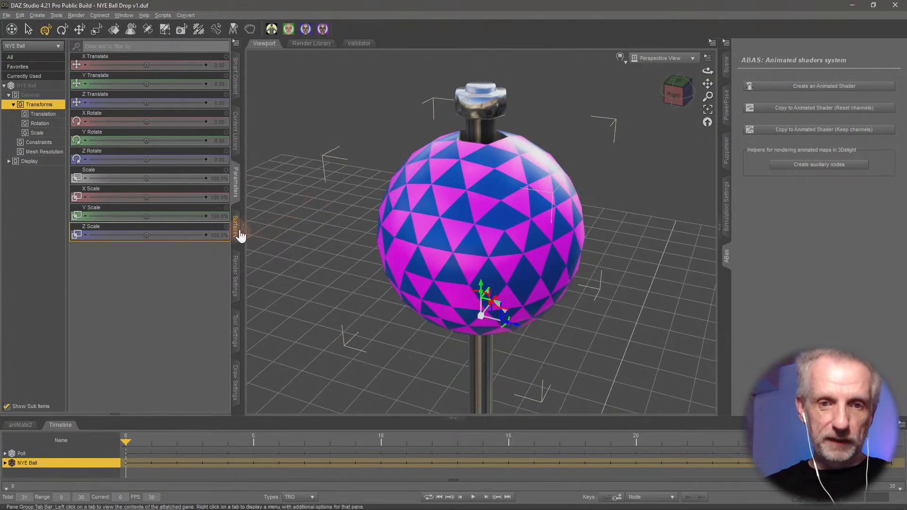
{"action": "left_click", "coordinate": [235, 227]}
{"action": "left_click", "coordinate": [38, 189]}
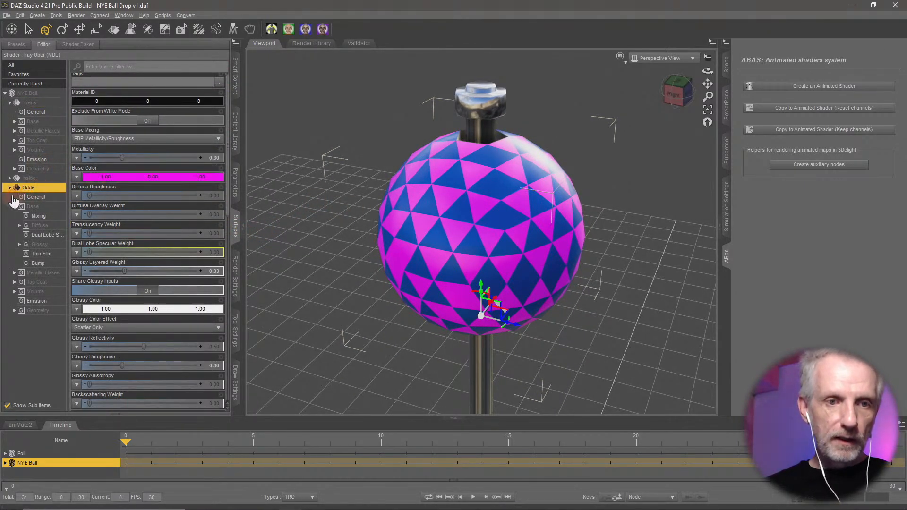
{"action": "left_click", "coordinate": [9, 188]}
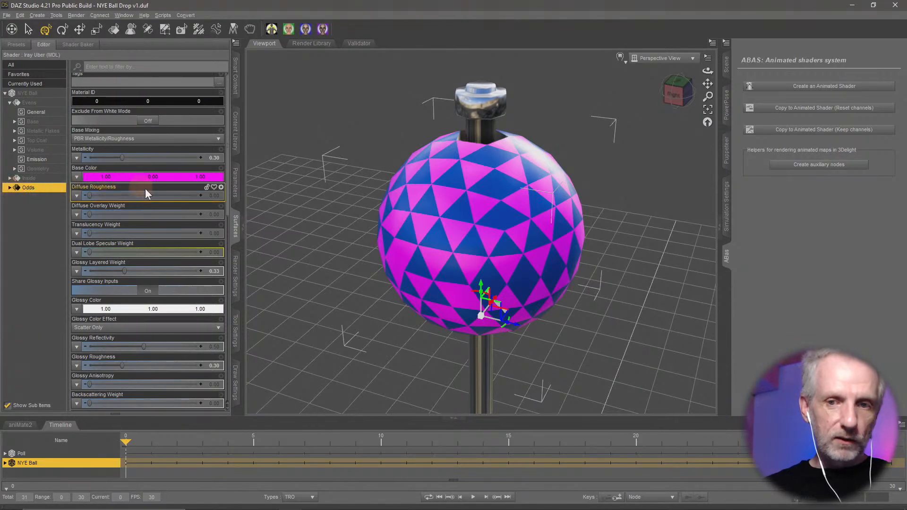
{"action": "left_click", "coordinate": [170, 68]}
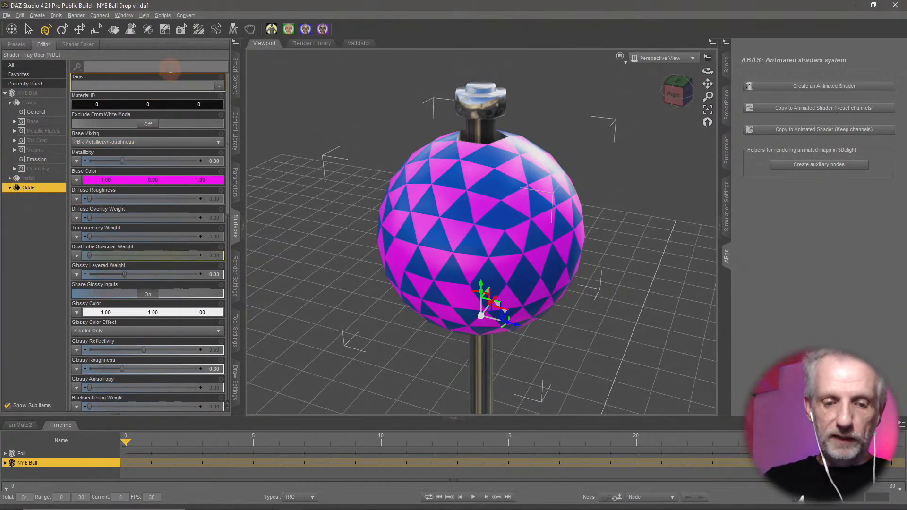
{"action": "type", "text": "smoo"}
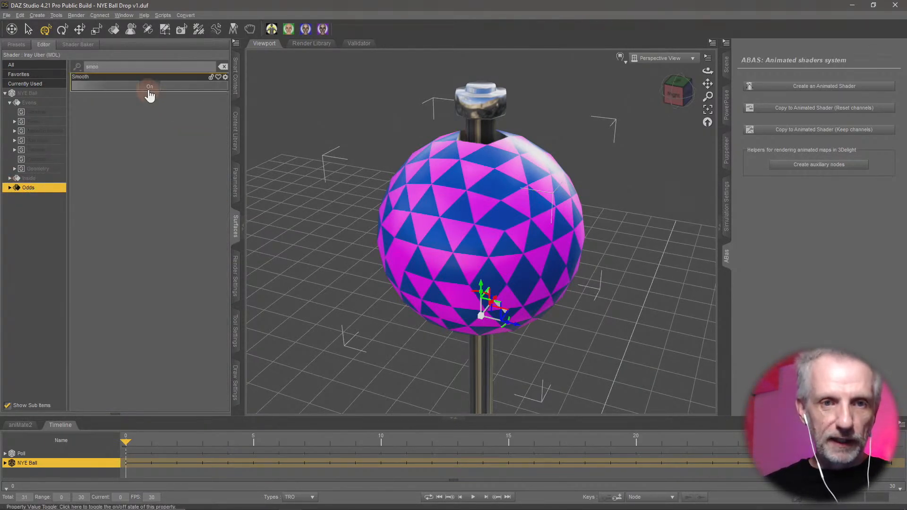
{"action": "left_click", "coordinate": [150, 87]}
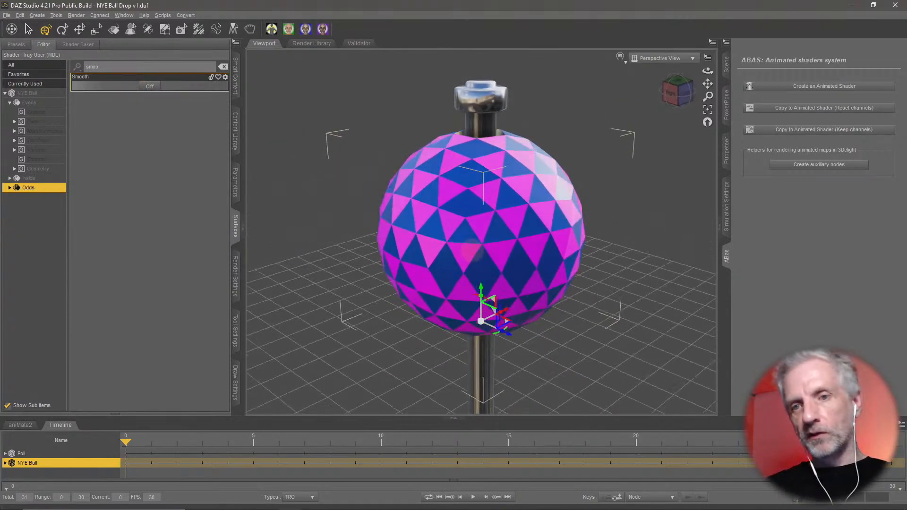
{"action": "middle_click_drag", "start_coordinate": [471, 251], "coordinate": [479, 283]}
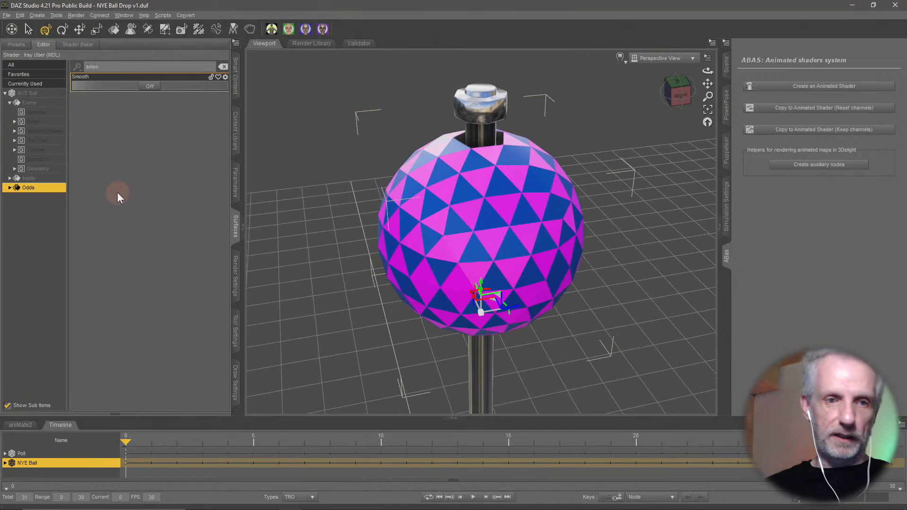
Turn Smooth off for the ball's Inside surface
{"action": "left_click", "coordinate": [51, 179]}
{"action": "left_click", "coordinate": [151, 87]}
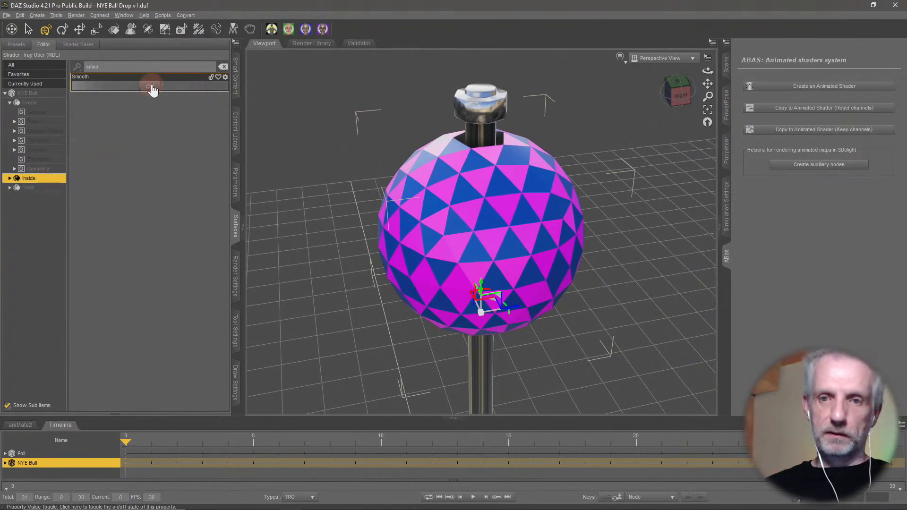
{"action": "left_click", "coordinate": [151, 87]}
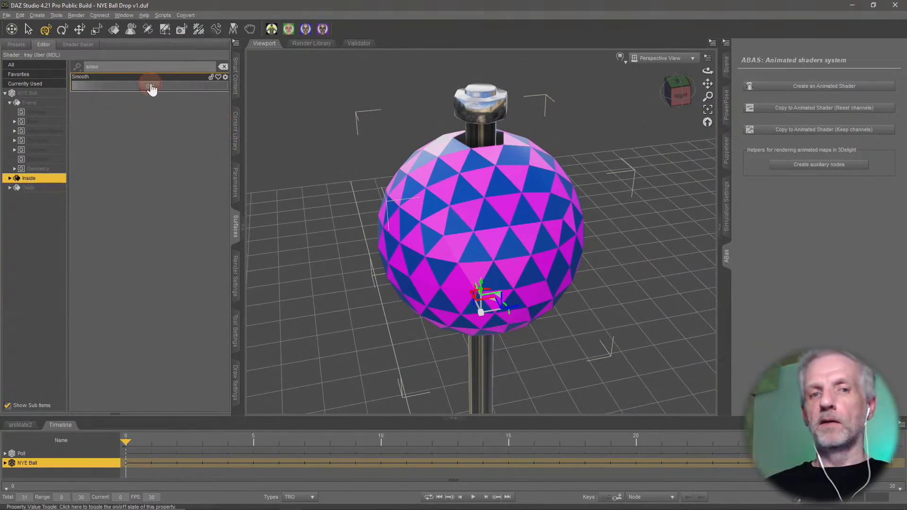
Toggle Smooth on the Evens surface to compare the shading, leave it off, and check the Inside and Odds surfaces
{"action": "left_click", "coordinate": [33, 102]}
{"action": "left_click", "coordinate": [151, 90]}
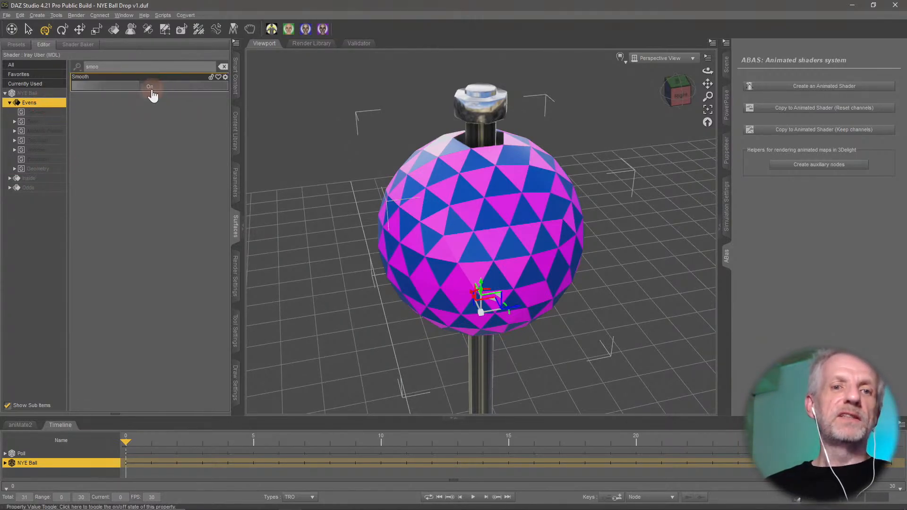
{"action": "left_click", "coordinate": [151, 88]}
{"action": "left_click", "coordinate": [150, 86]}
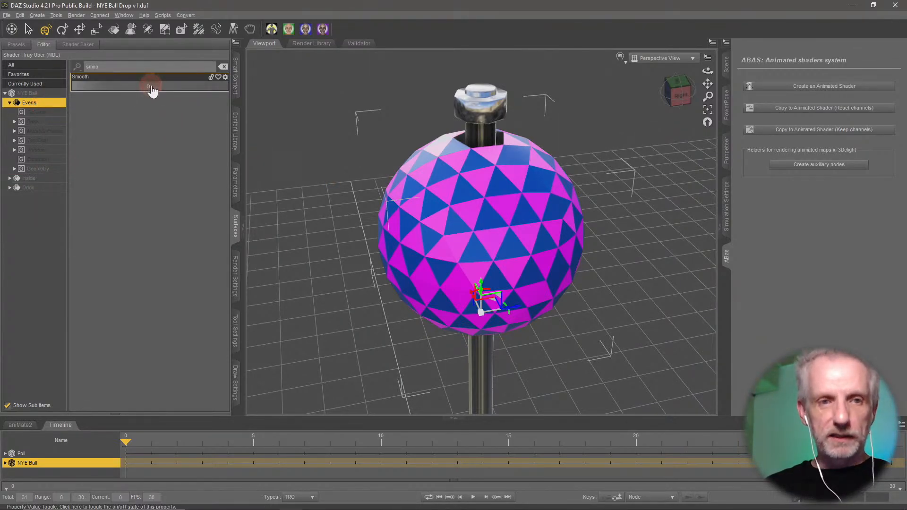
{"action": "left_click", "coordinate": [151, 88]}
{"action": "left_click", "coordinate": [151, 88]}
{"action": "left_click", "coordinate": [151, 89]}
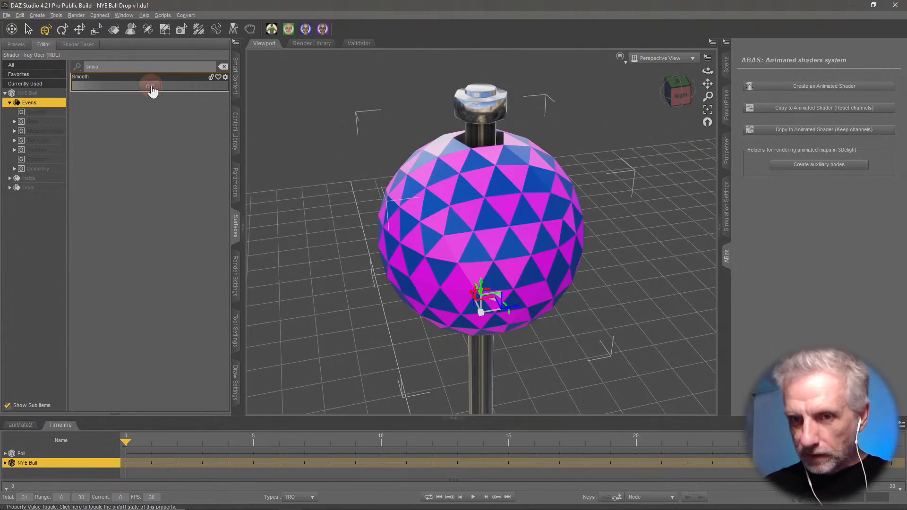
{"action": "left_click", "coordinate": [151, 88]}
{"action": "middle_click_drag", "start_coordinate": [392, 208], "coordinate": [420, 348]}
{"action": "left_click", "coordinate": [30, 178]}
{"action": "left_click", "coordinate": [29, 188]}
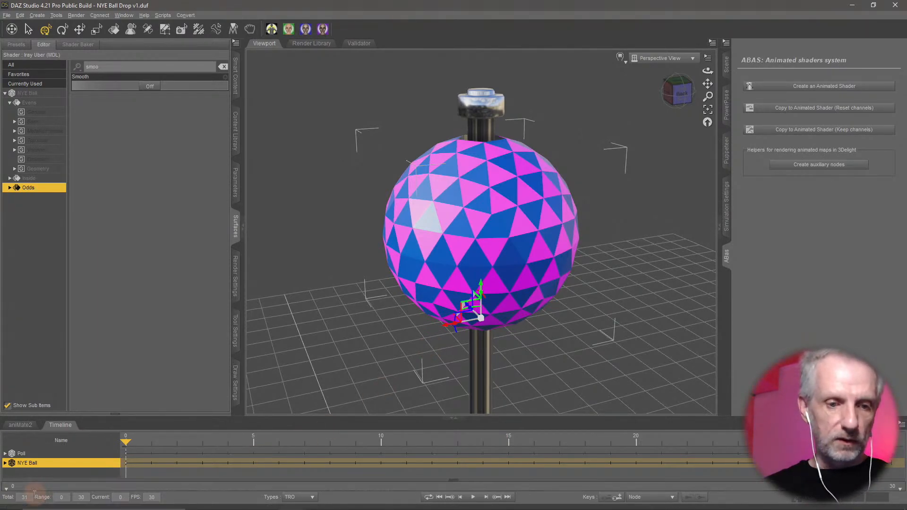
Set the timeline's total length to 301 frames and make the timeline pane taller
{"action": "type", "text": "301"}
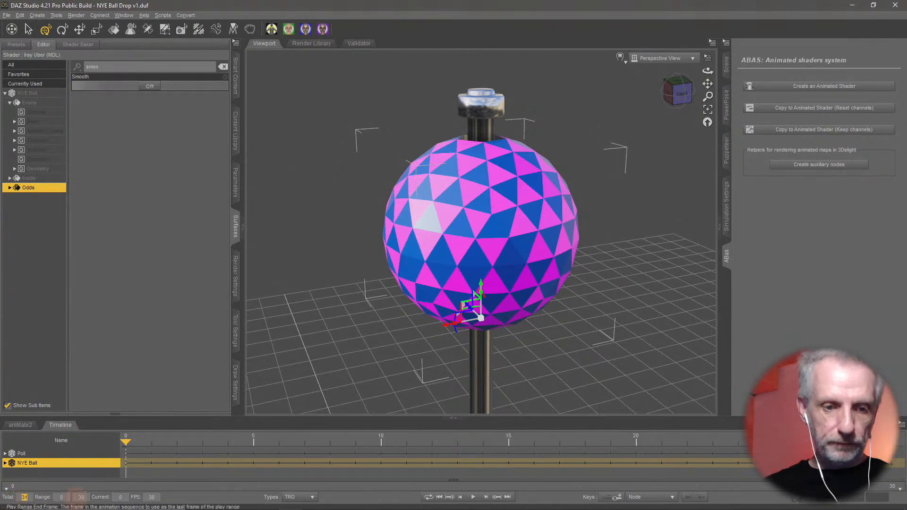
{"action": "left_click", "coordinate": [91, 491]}
{"action": "key", "text": "Return"}
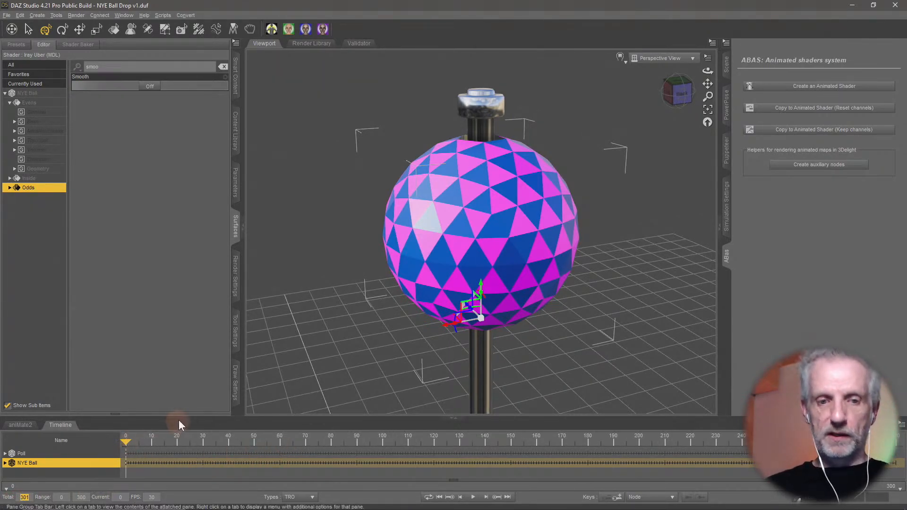
{"action": "left_click_drag", "start_coordinate": [179, 419], "coordinate": [185, 377]}
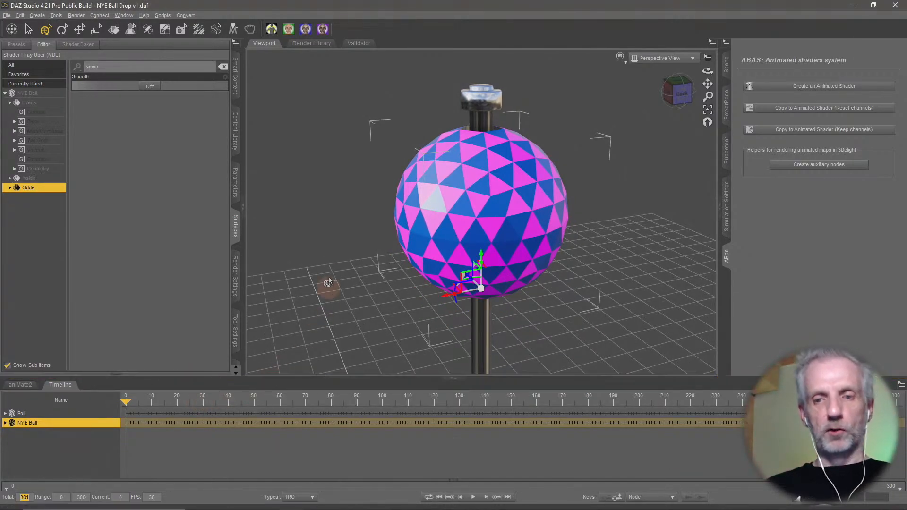
{"action": "scroll", "coordinate": [328, 278], "scroll_direction": "up", "scroll_amount": 1}
{"action": "scroll", "coordinate": [327, 275], "scroll_direction": "down", "scroll_amount": 3}
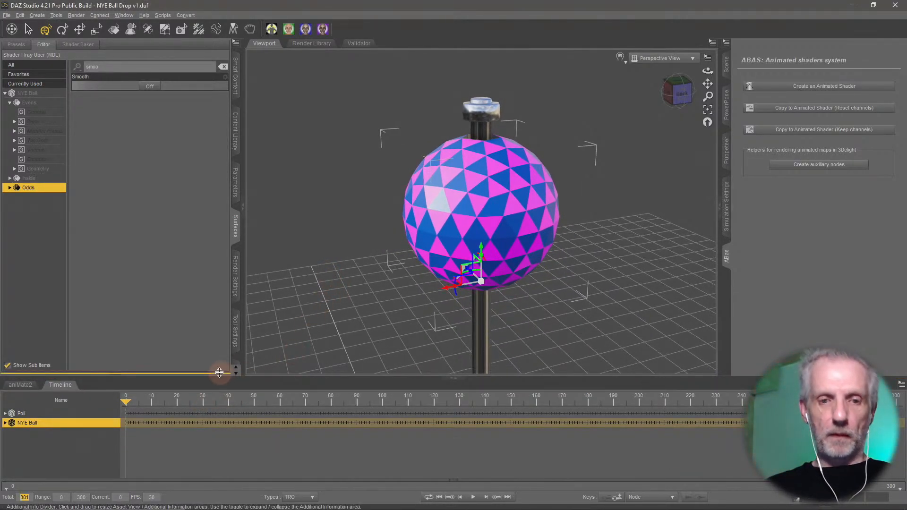
{"action": "left_click_drag", "start_coordinate": [217, 387], "coordinate": [218, 397]}
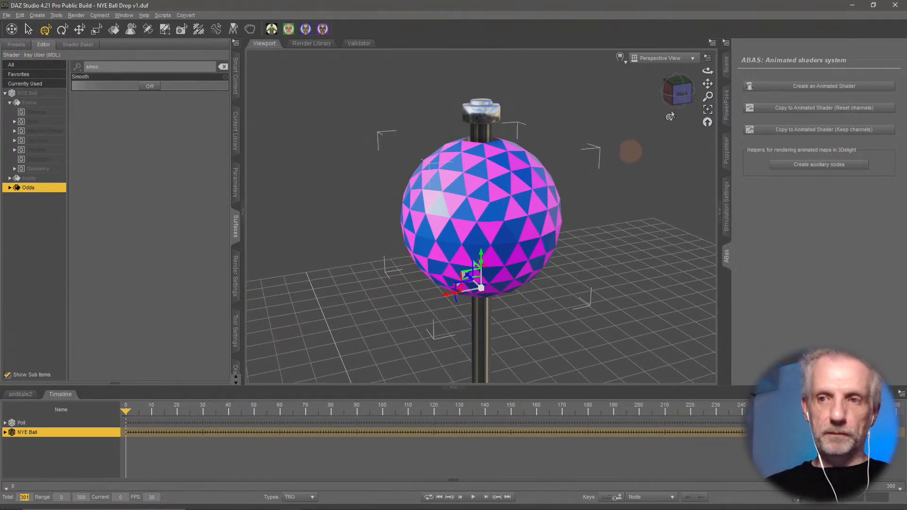
Create an ABAS animated shader node for the NYE Ball and name it Ball Shader Animation
{"action": "left_click", "coordinate": [728, 69]}
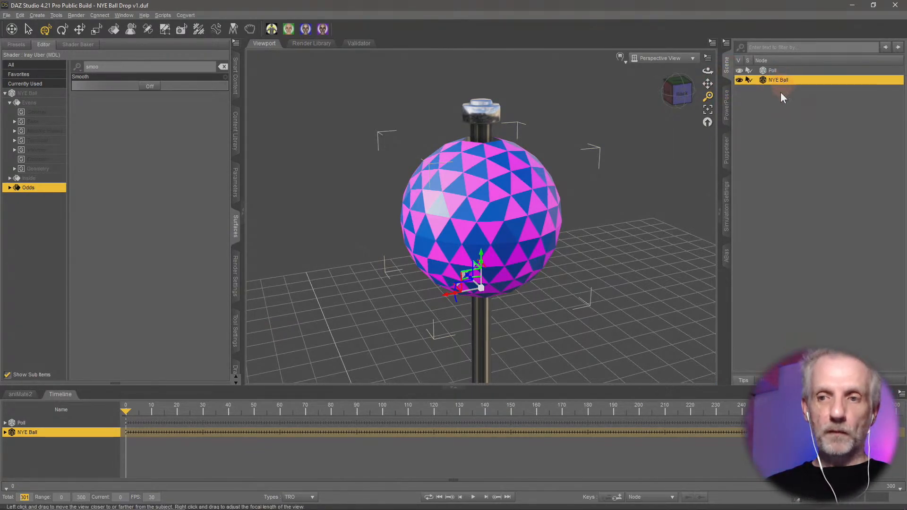
{"action": "left_click", "coordinate": [728, 259]}
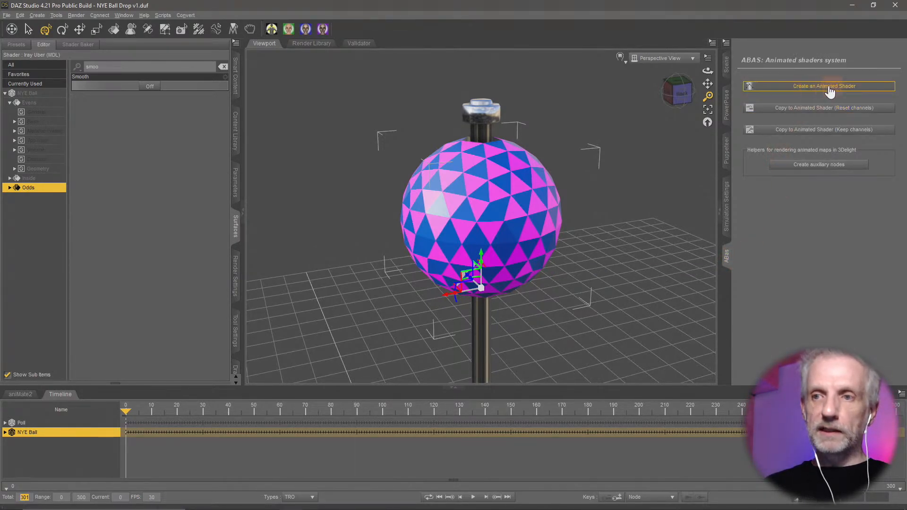
{"action": "left_click", "coordinate": [779, 91]}
{"action": "left_click_drag", "start_coordinate": [450, 234], "coordinate": [265, 106]}
{"action": "left_click", "coordinate": [264, 103]}
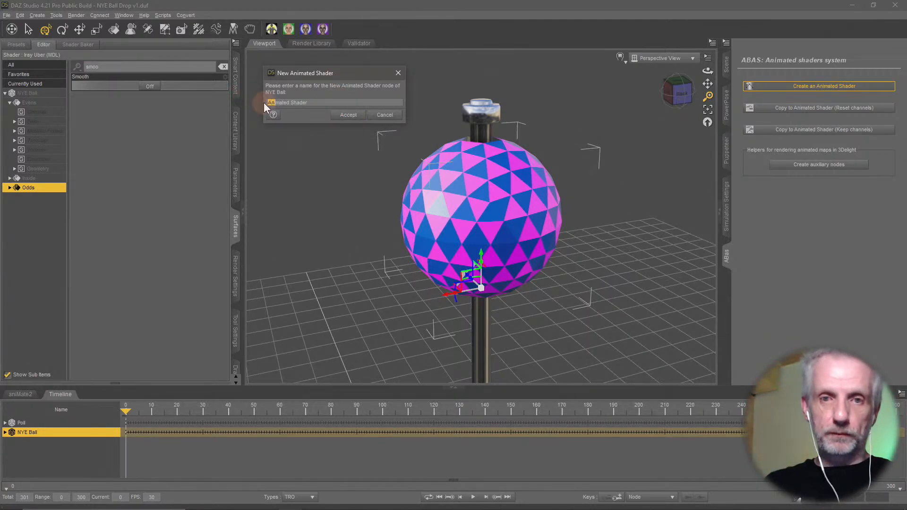
{"action": "type", "text": "Ball"}
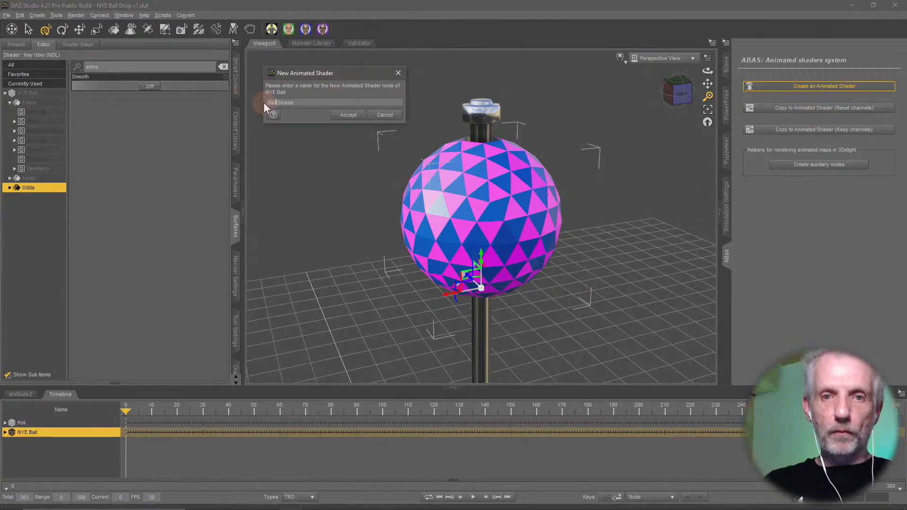
{"action": "type", "text": " Shader "}
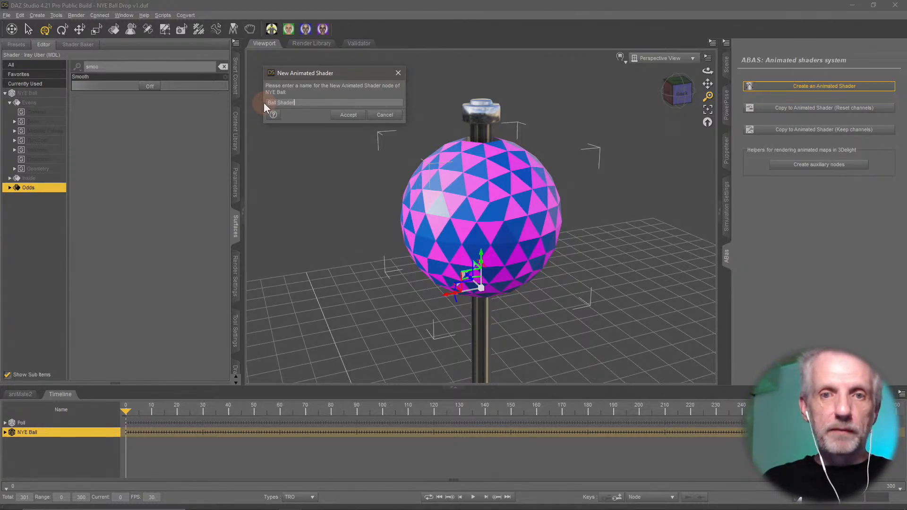
{"action": "type", "text": "Animation"}
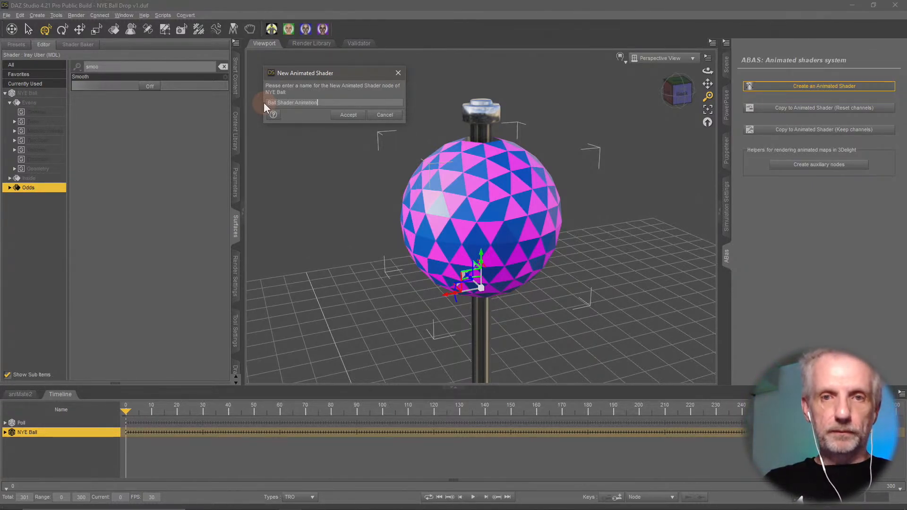
{"action": "key", "text": "Return"}
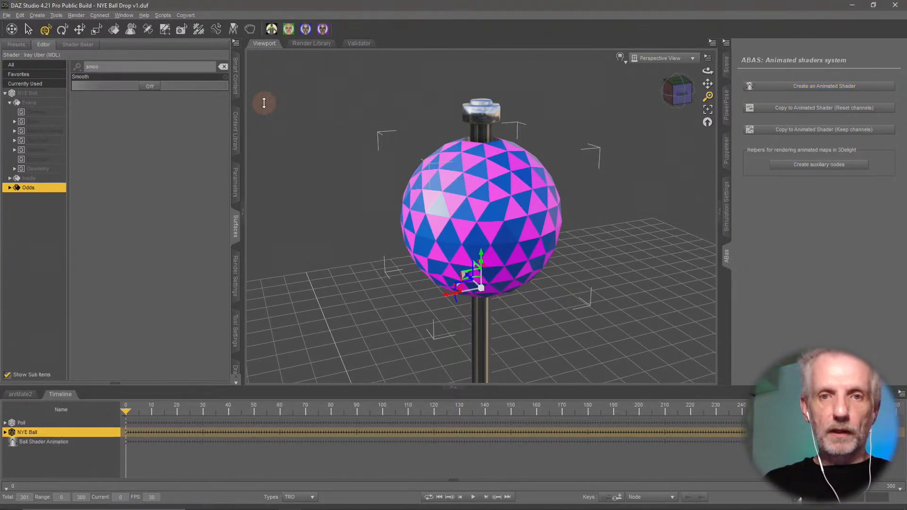
Select the Ball Shader Animation node in the scene and show the parameters of its Inside, Odds and Evens groups under ABAS
{"action": "left_click", "coordinate": [726, 65]}
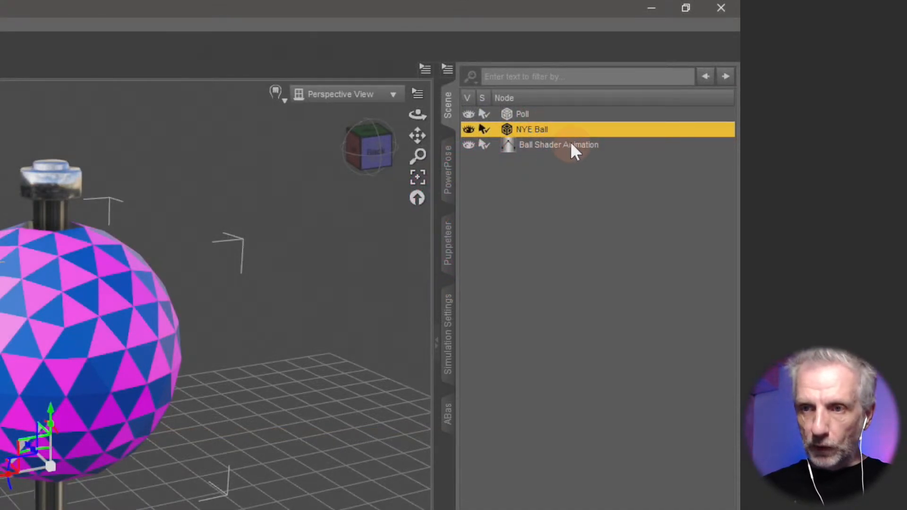
{"action": "left_click", "coordinate": [572, 147]}
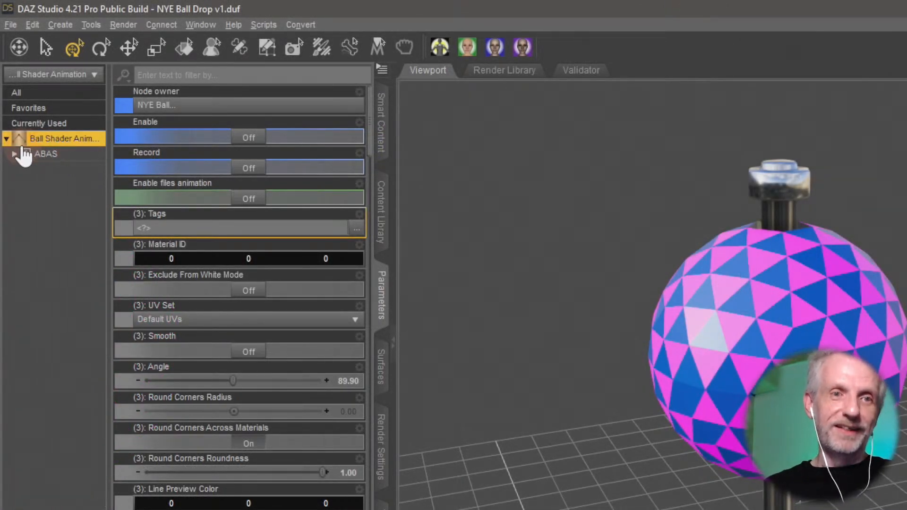
{"action": "left_click", "coordinate": [14, 154]}
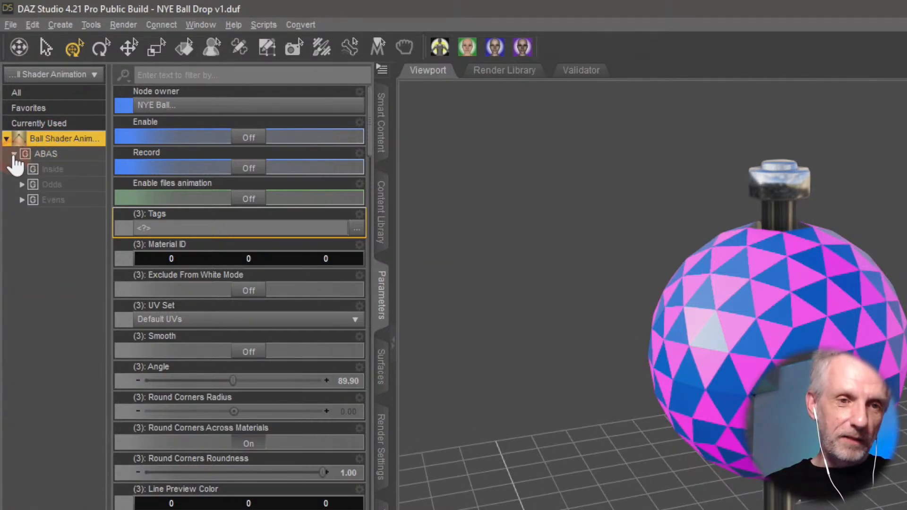
{"action": "left_click", "coordinate": [71, 171]}
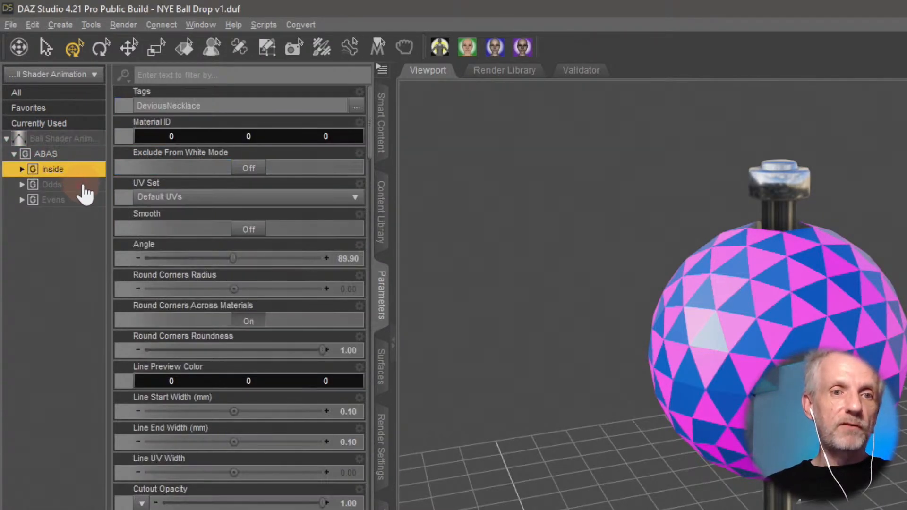
{"action": "left_click", "coordinate": [85, 185]}
{"action": "left_click", "coordinate": [84, 201]}
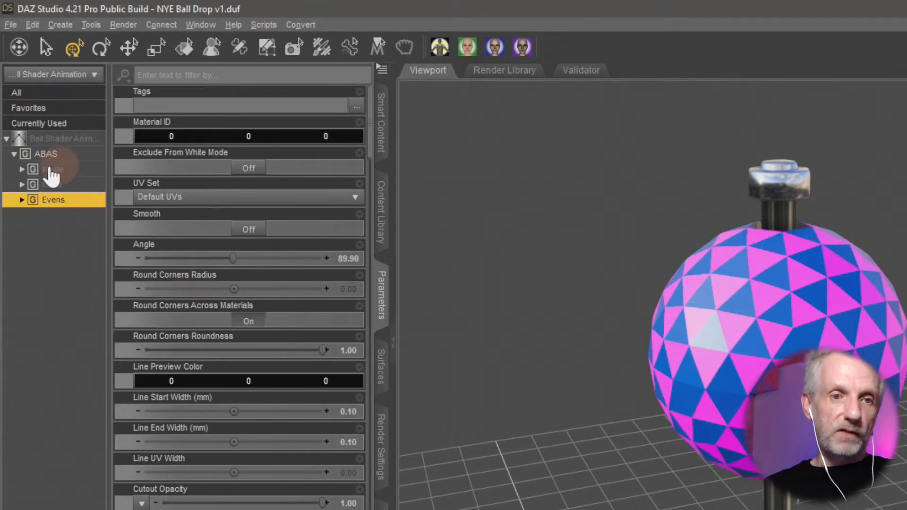
Expand the Odds group and examine its Geometry and Base properties
{"action": "left_click", "coordinate": [22, 184]}
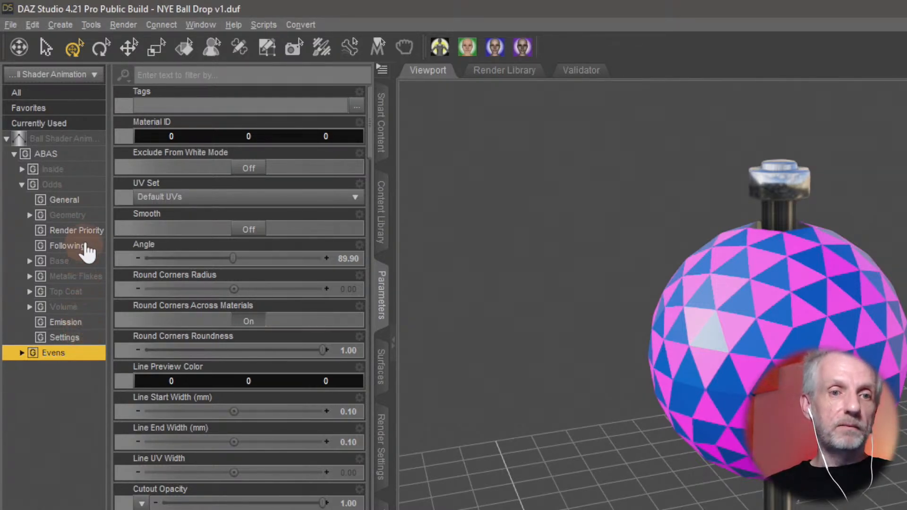
{"action": "left_click", "coordinate": [88, 217]}
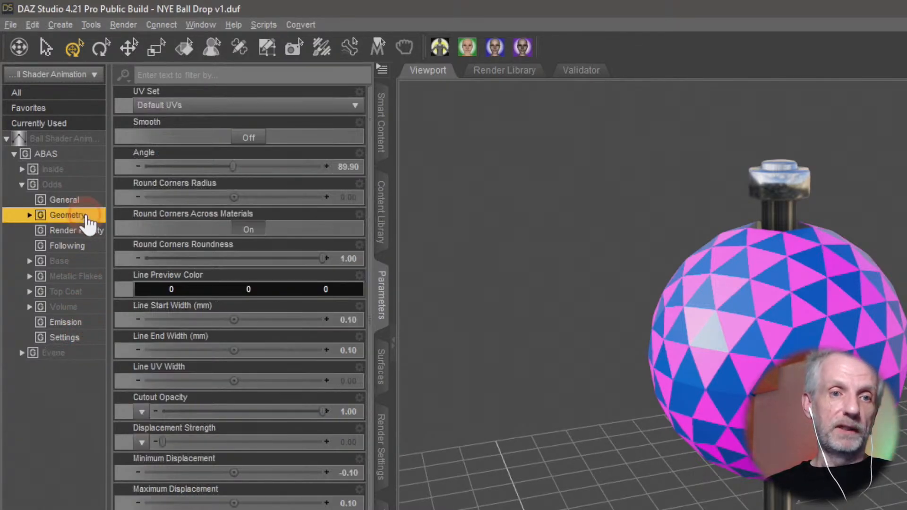
{"action": "left_click", "coordinate": [92, 267]}
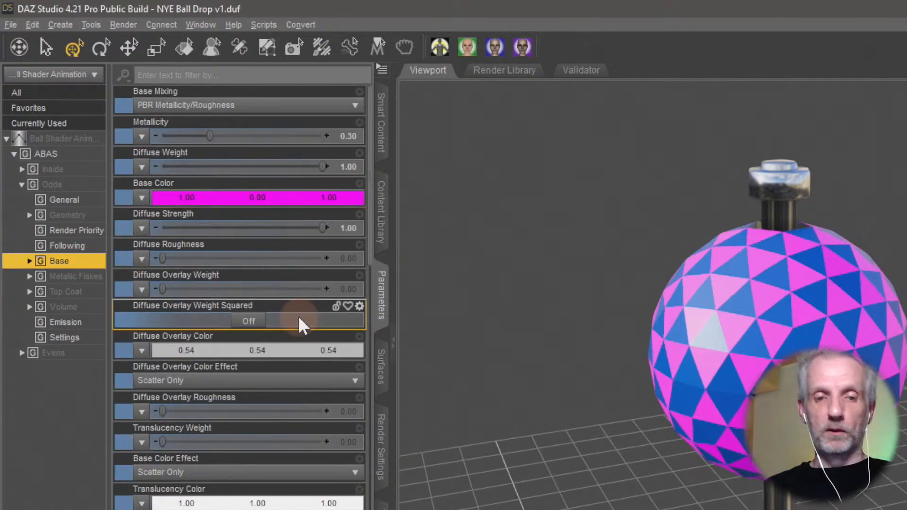
{"action": "left_click", "coordinate": [304, 350]}
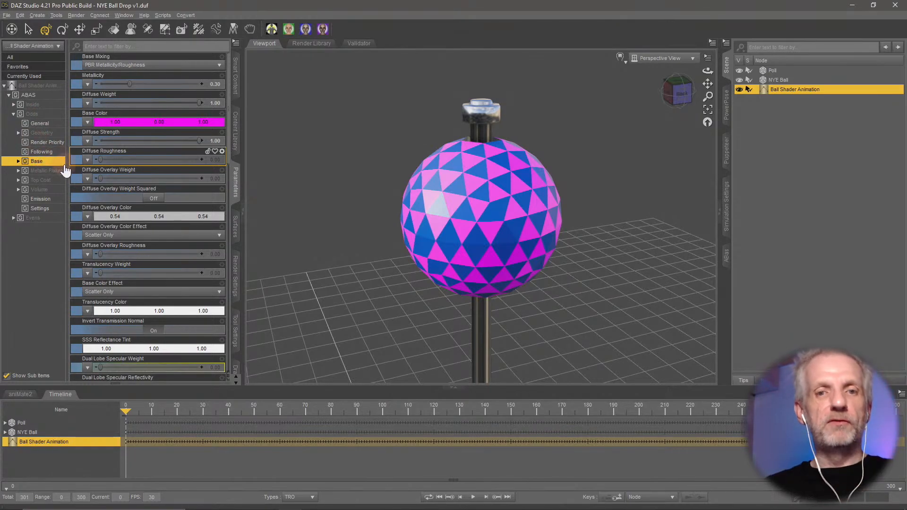
Check the shader node's general settings such as Enable, and return to the Base properties of the Odds surface
{"action": "left_click", "coordinate": [49, 87]}
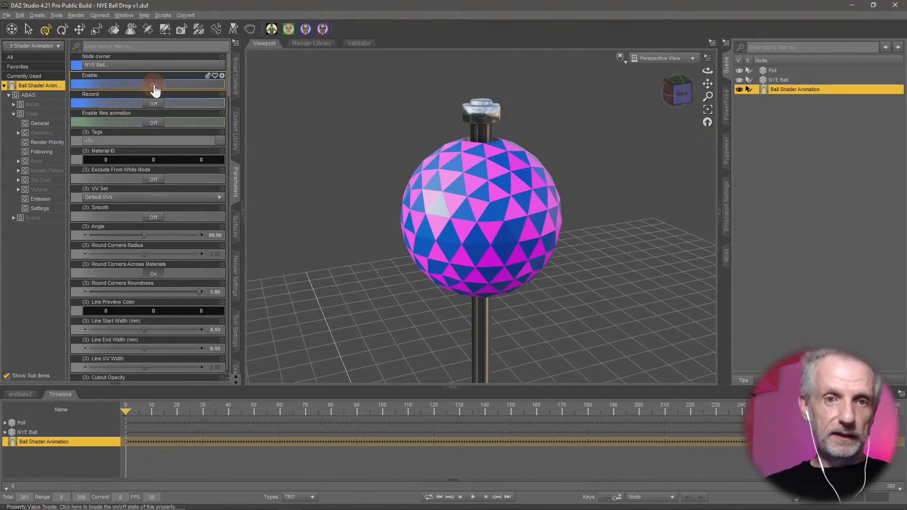
{"action": "left_click", "coordinate": [40, 114]}
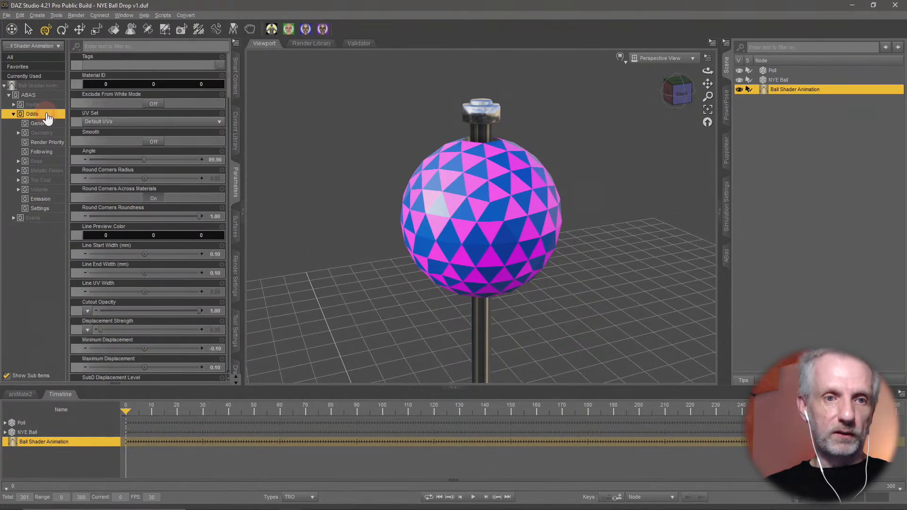
{"action": "left_click", "coordinate": [46, 162]}
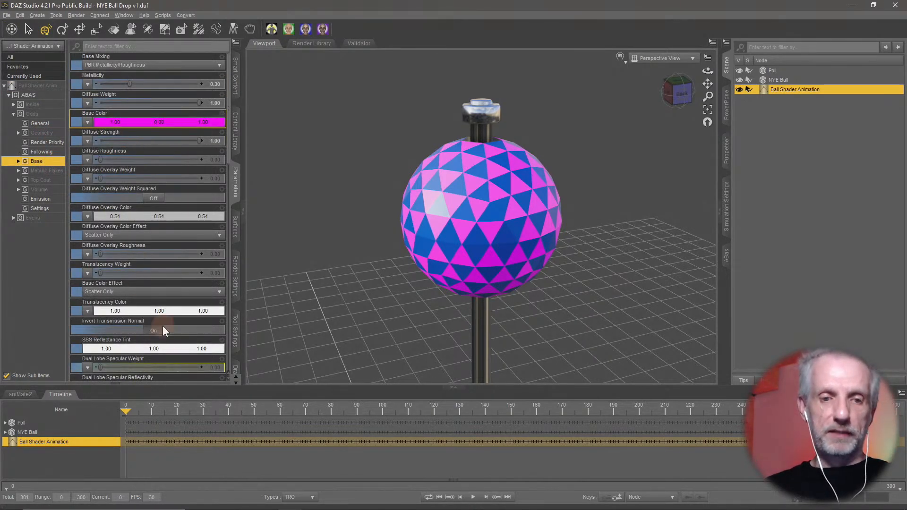
{"action": "scroll", "coordinate": [173, 376], "scroll_direction": "down", "scroll_amount": 1}
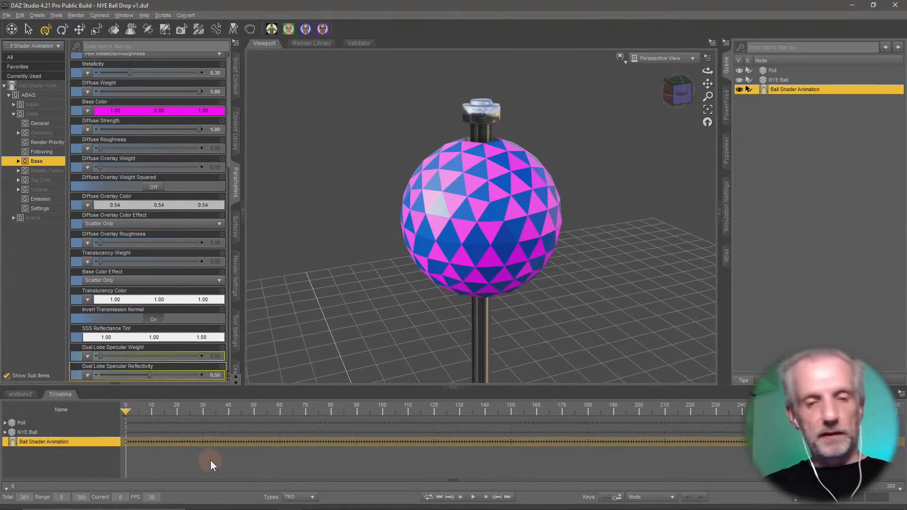
{"action": "left_click", "coordinate": [194, 339]}
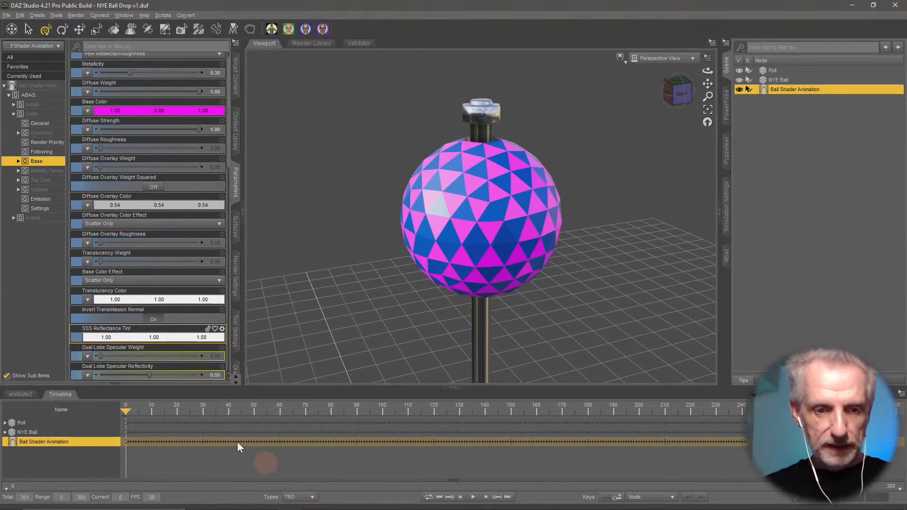
Key a slightly more violet magenta as the Odds surface's Base Color at frame 0
{"action": "mouse_move", "coordinate": [128, 410]}
{"action": "left_mouse_down"}
{"action": "mouse_move", "coordinate": [158, 410]}
{"action": "mouse_move", "coordinate": [131, 409]}
{"action": "left_mouse_up"}
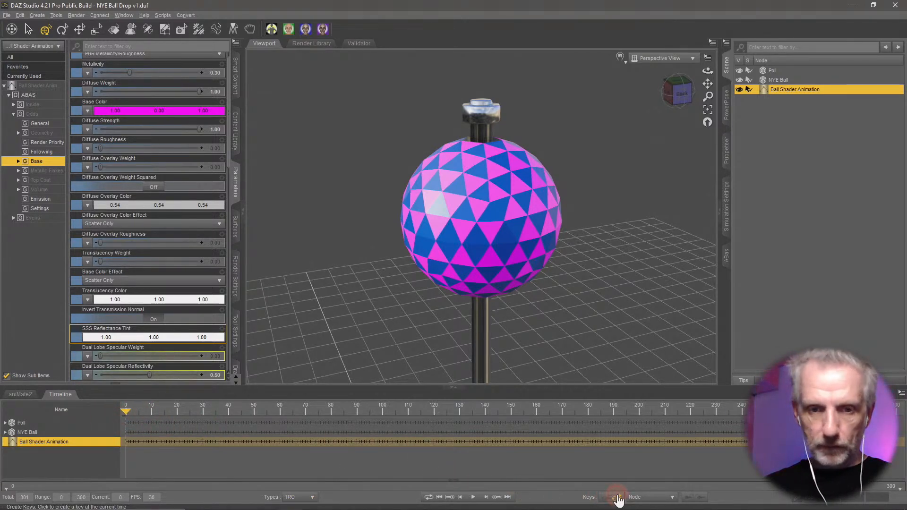
{"action": "left_click", "coordinate": [137, 110]}
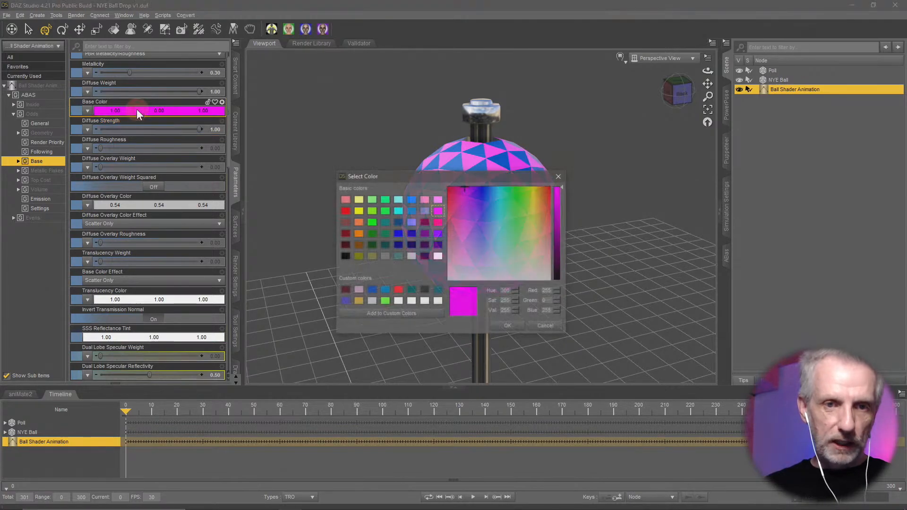
{"action": "left_click_drag", "start_coordinate": [468, 196], "coordinate": [465, 181]}
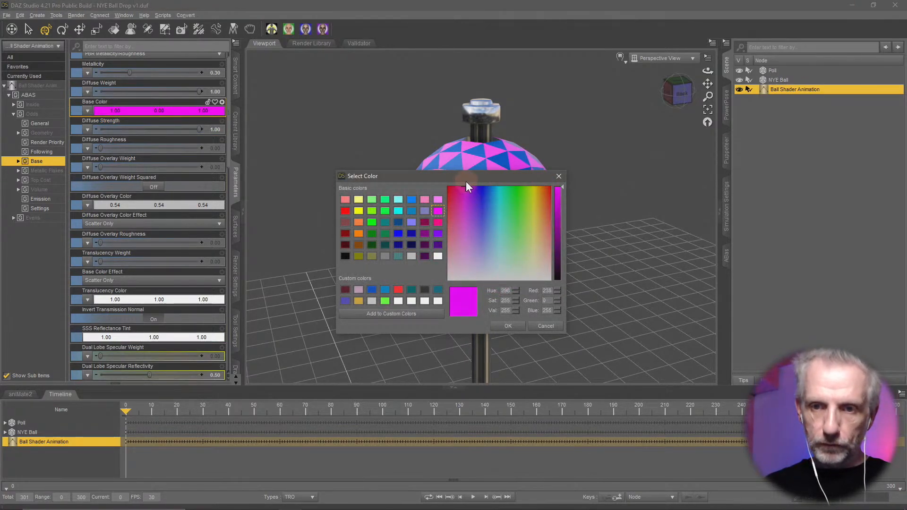
{"action": "left_click", "coordinate": [505, 326]}
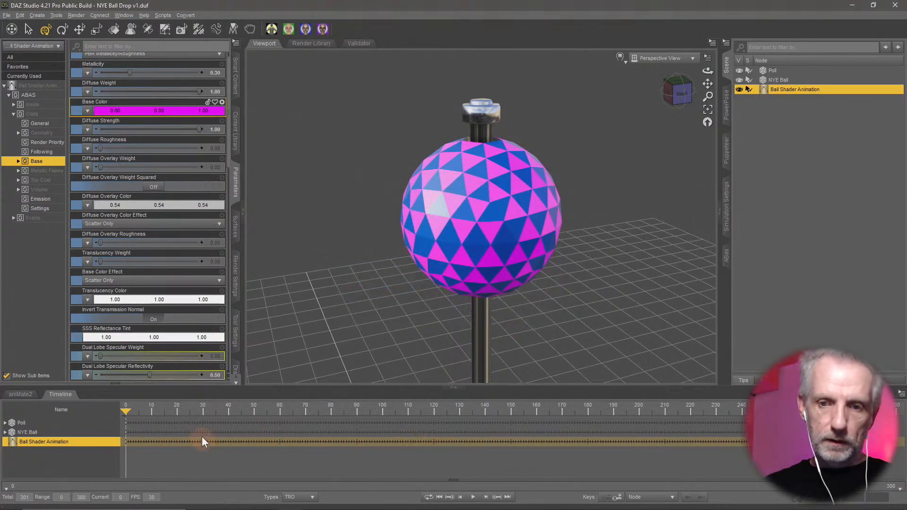
{"action": "mouse_move", "coordinate": [125, 410]}
{"action": "left_mouse_down"}
{"action": "mouse_move", "coordinate": [161, 409]}
{"action": "mouse_move", "coordinate": [97, 407]}
{"action": "left_mouse_up"}
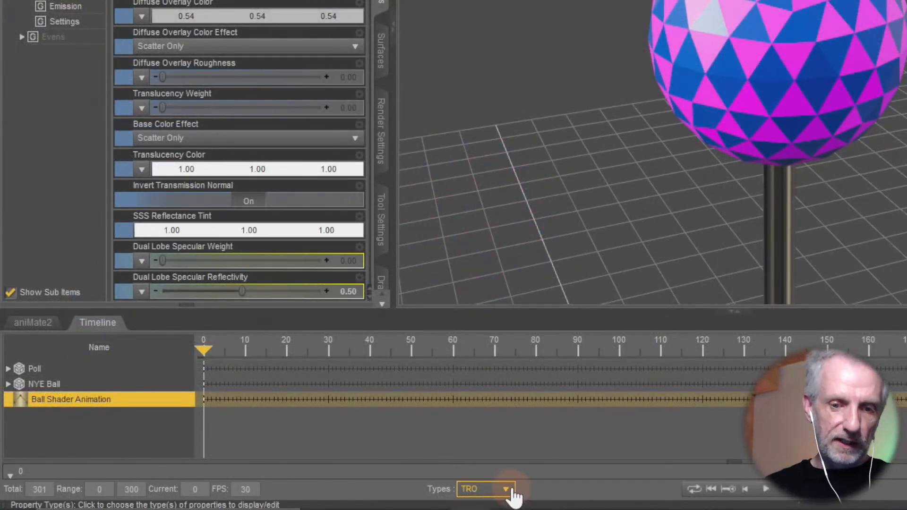
Toggle the Other property type off and on again in the timeline's displayed types
{"action": "left_click", "coordinate": [312, 497]}
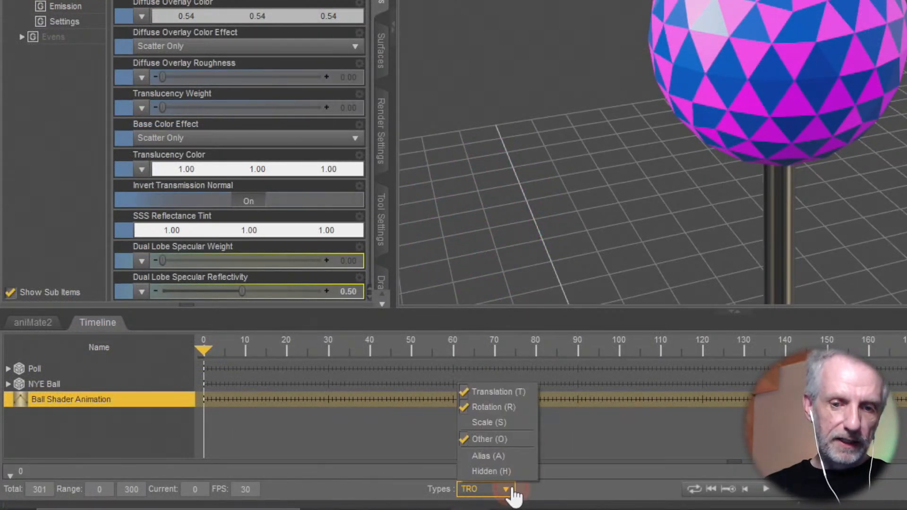
{"action": "left_click", "coordinate": [508, 440]}
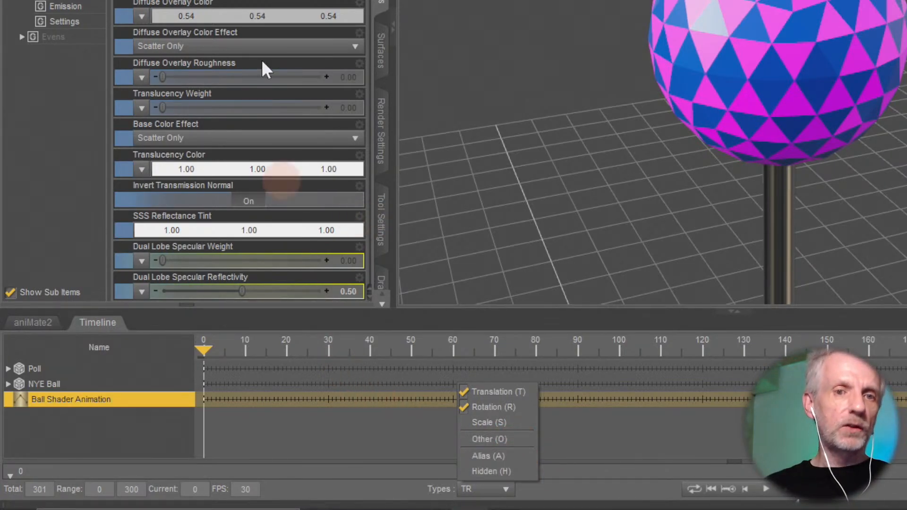
{"action": "left_click", "coordinate": [514, 440]}
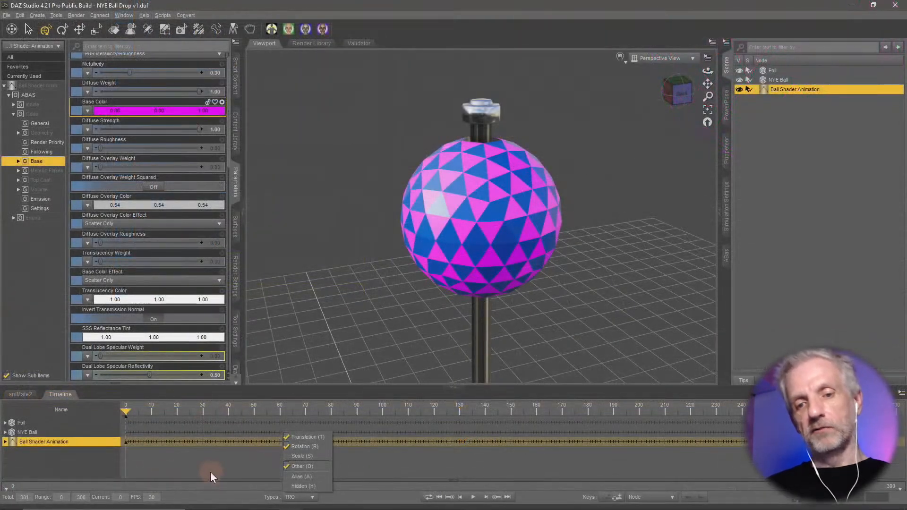
{"action": "left_click", "coordinate": [341, 448]}
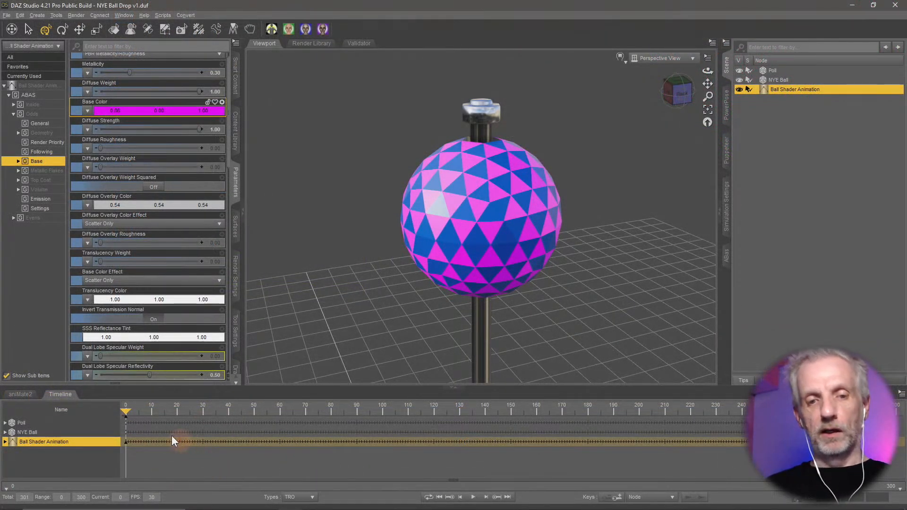
Set the Odds Base Color to yellow (1.00, 1.00, 0.00) at frame 100 and scrub there to refresh the ball
{"action": "left_click_drag", "start_coordinate": [125, 410], "coordinate": [376, 421]}
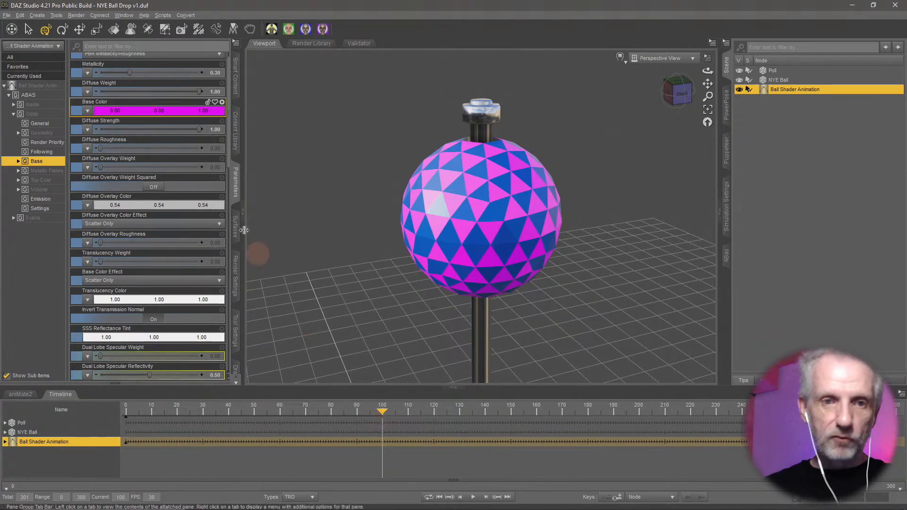
{"action": "left_click", "coordinate": [188, 110]}
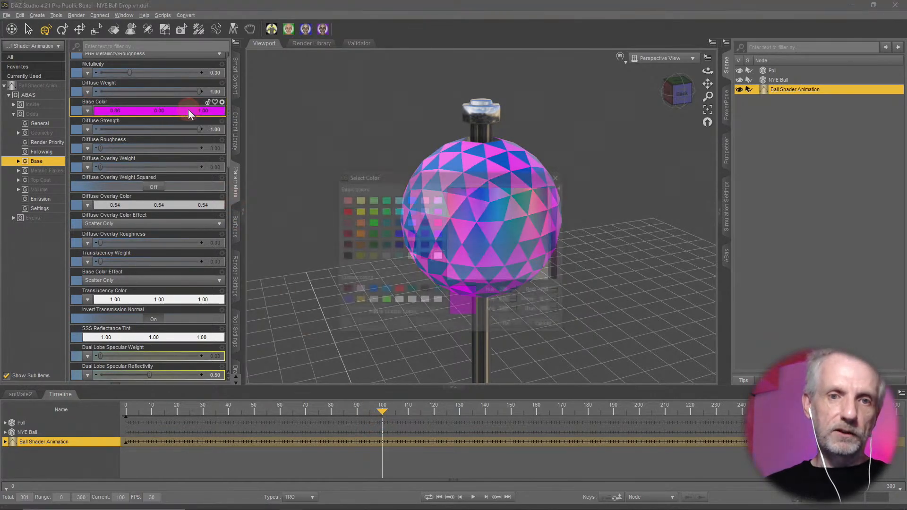
{"action": "left_click", "coordinate": [362, 210]}
{"action": "left_click", "coordinate": [508, 327]}
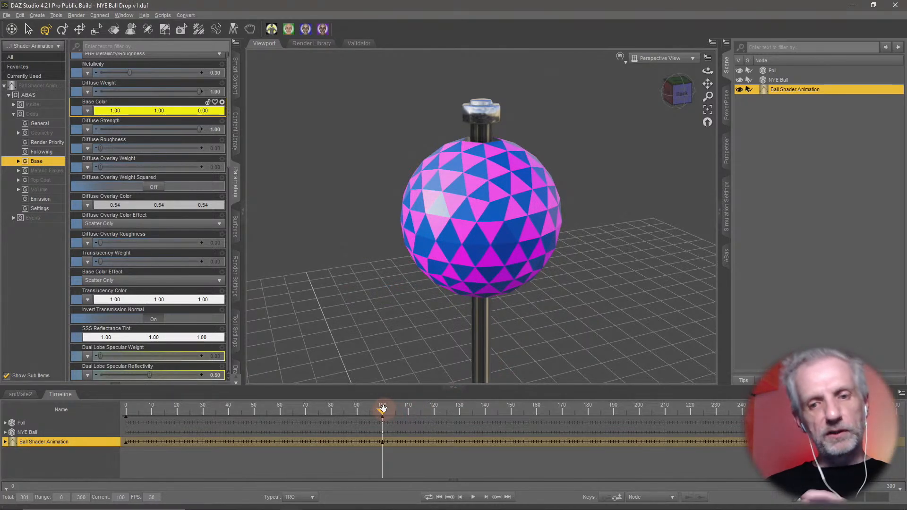
{"action": "mouse_move", "coordinate": [374, 410]}
{"action": "left_mouse_down"}
{"action": "mouse_move", "coordinate": [122, 409]}
{"action": "mouse_move", "coordinate": [383, 411]}
{"action": "mouse_move", "coordinate": [379, 420]}
{"action": "left_mouse_up"}
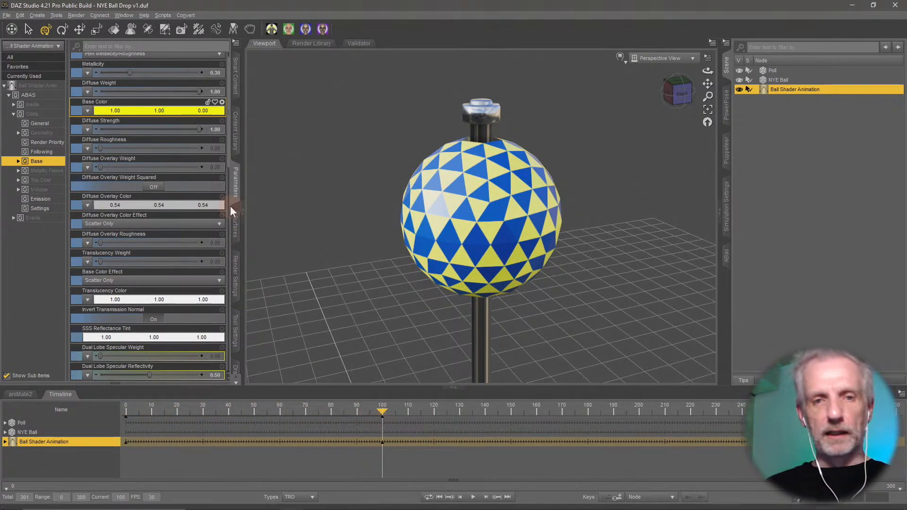
Change the Odds surface's Base Color at frame 100 to purple (0.22, 0.00, 1.00)
{"action": "left_click", "coordinate": [173, 111]}
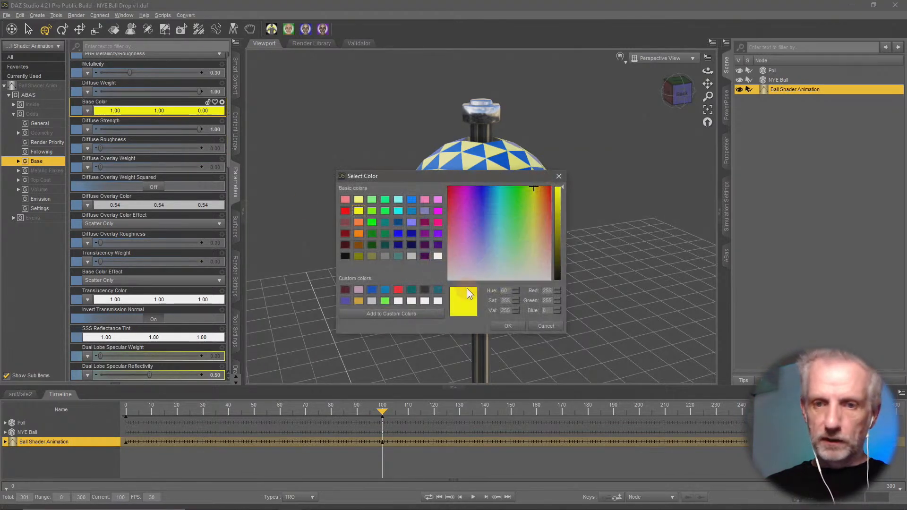
{"action": "left_click", "coordinate": [441, 233]}
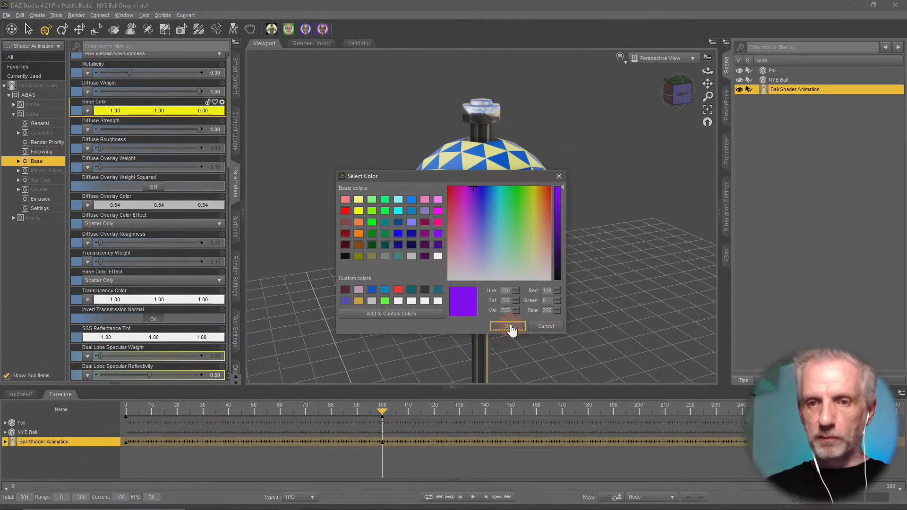
{"action": "left_click", "coordinate": [509, 327]}
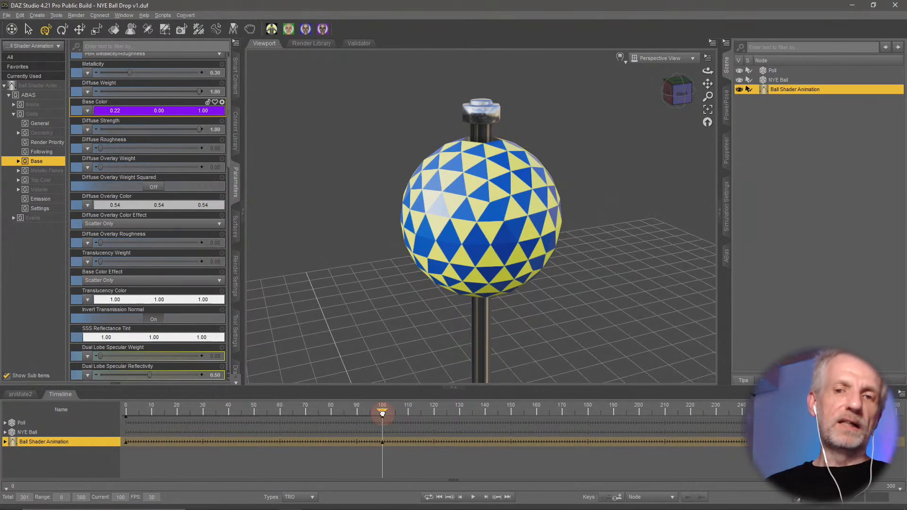
Key a slightly darkened green (0.00, 0.54, 0.00) as the Odds surface's Base Color at frame 200
{"action": "mouse_move", "coordinate": [382, 413]}
{"action": "left_mouse_down"}
{"action": "mouse_move", "coordinate": [142, 418]}
{"action": "mouse_move", "coordinate": [638, 431]}
{"action": "left_mouse_up"}
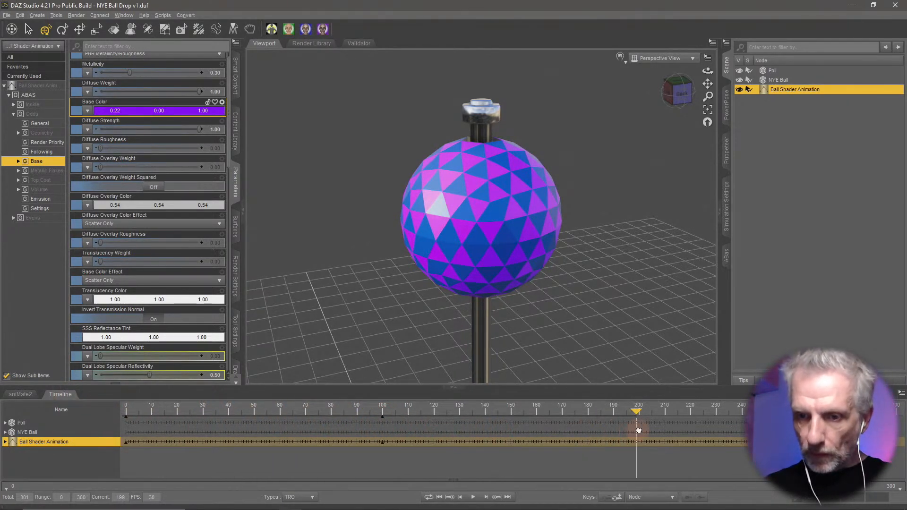
{"action": "left_click", "coordinate": [186, 112]}
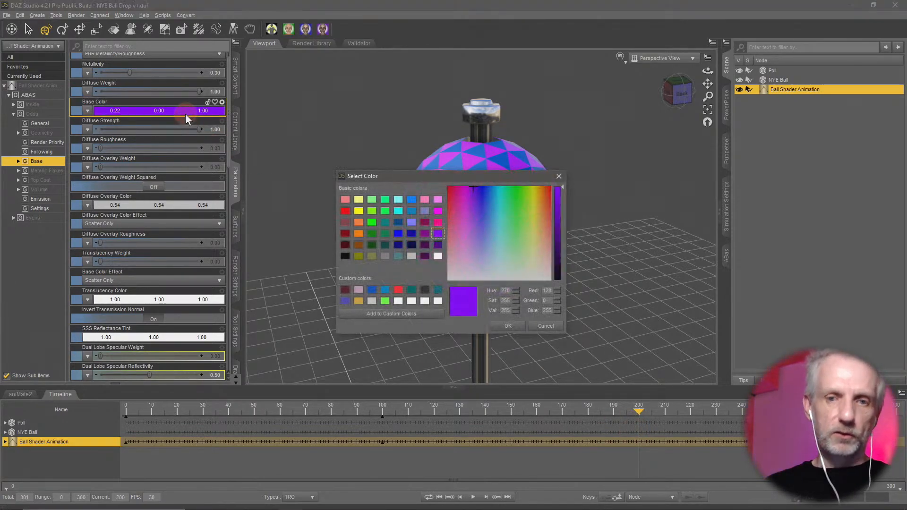
{"action": "left_click", "coordinate": [372, 233]}
{"action": "left_click", "coordinate": [371, 222]}
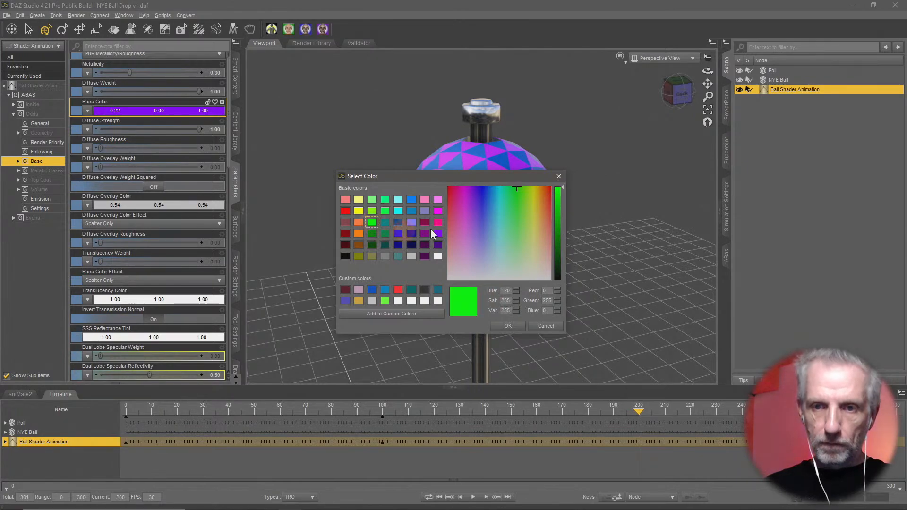
{"action": "left_click_drag", "start_coordinate": [562, 197], "coordinate": [561, 209]}
{"action": "left_click", "coordinate": [508, 326]}
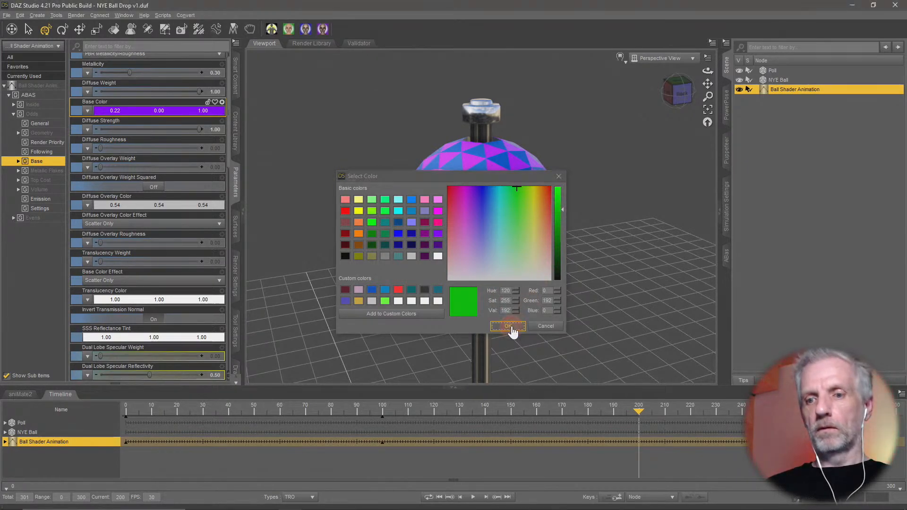
Key yellow (1.00, 1.00, 0.00) as the Odds surface's Base Color at frame 300
{"action": "left_click_drag", "start_coordinate": [639, 410], "coordinate": [792, 427]}
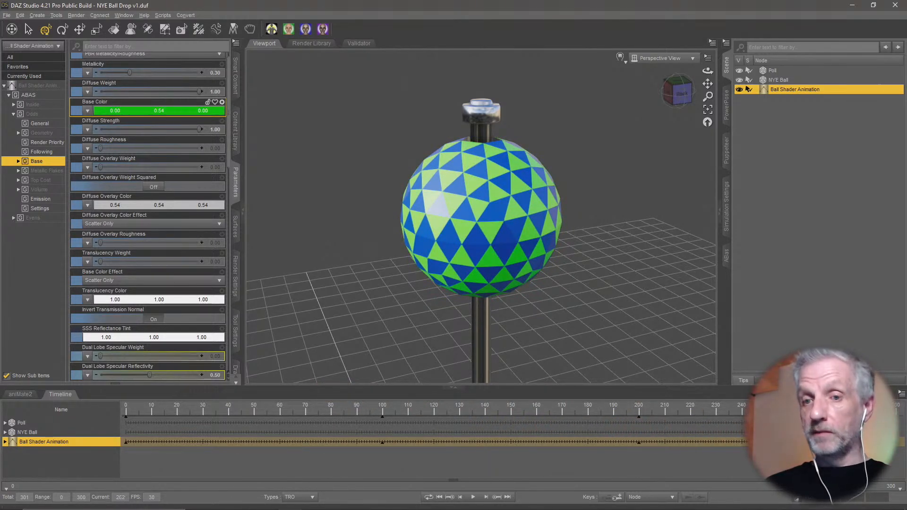
{"action": "left_click", "coordinate": [185, 111]}
{"action": "left_click", "coordinate": [361, 210]}
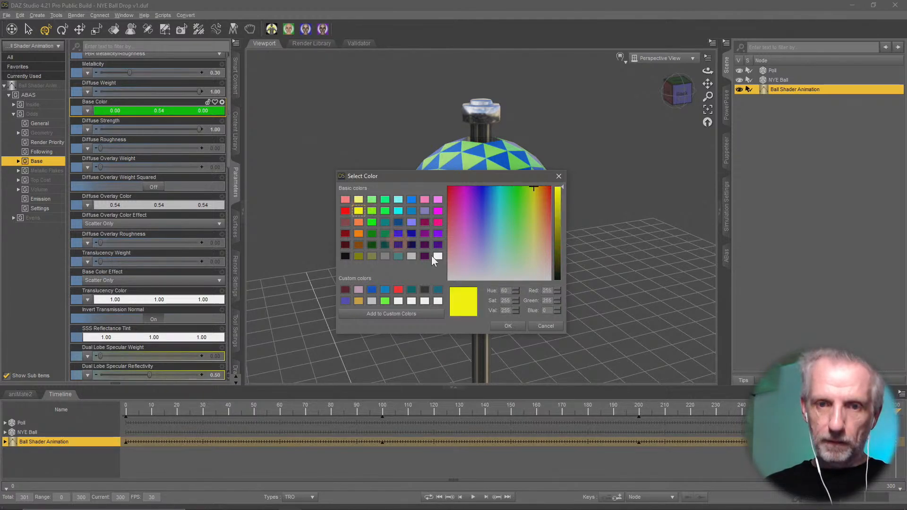
{"action": "left_click", "coordinate": [508, 326]}
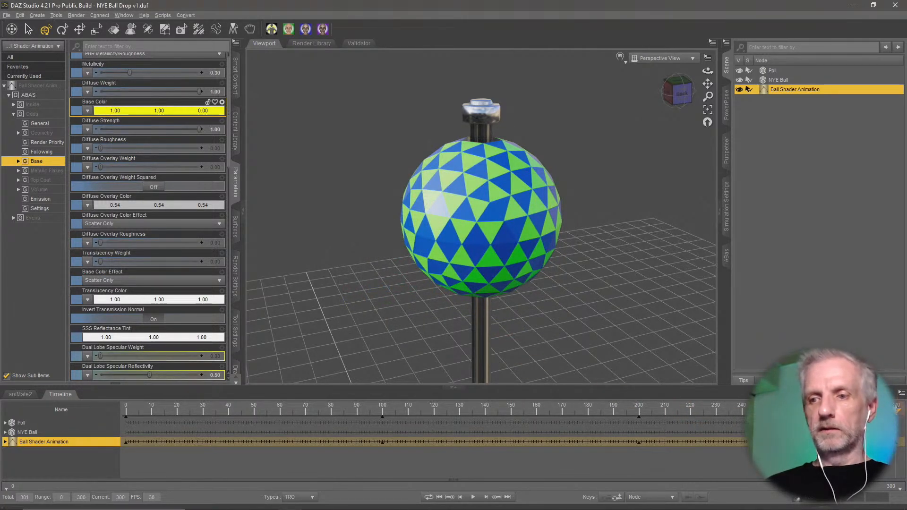
Preview the Odds color animation from frame 0 and return to frame 0
{"action": "left_click_drag", "start_coordinate": [895, 410], "coordinate": [2, 383]}
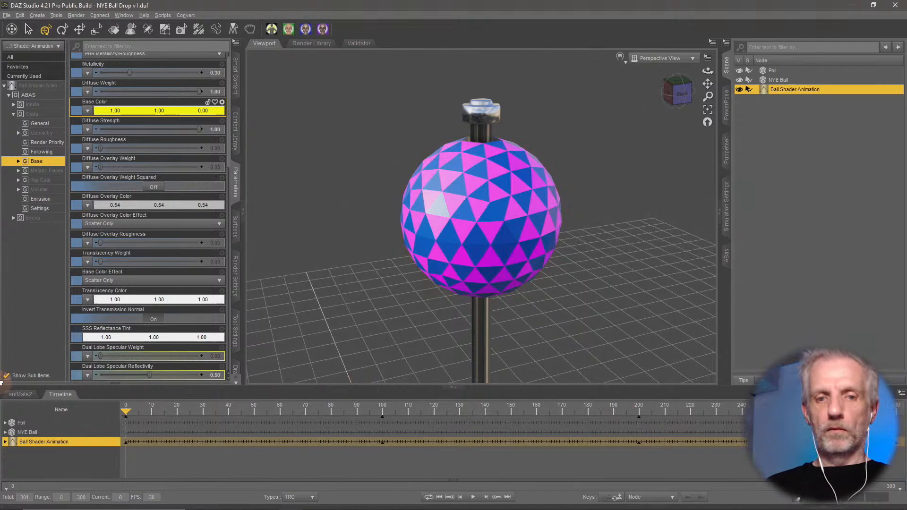
{"action": "left_click", "coordinate": [473, 498]}
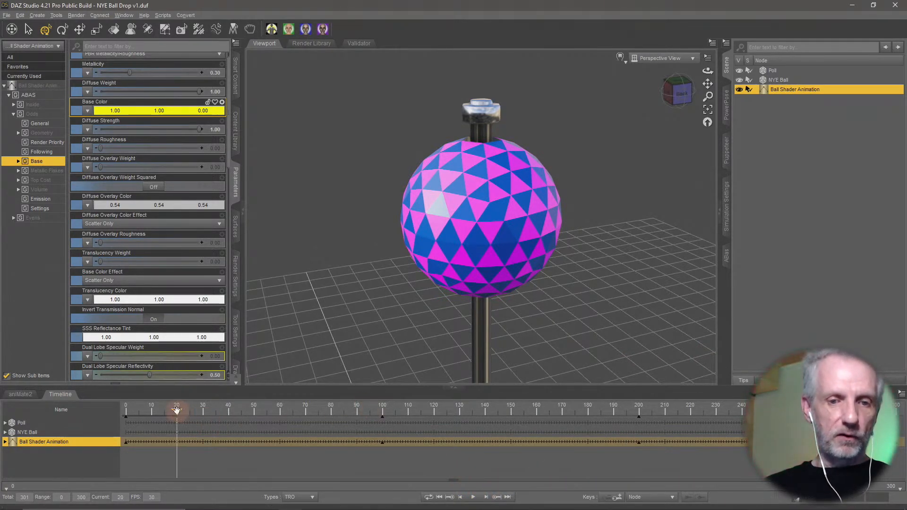
{"action": "left_click_drag", "start_coordinate": [177, 410], "coordinate": [51, 416]}
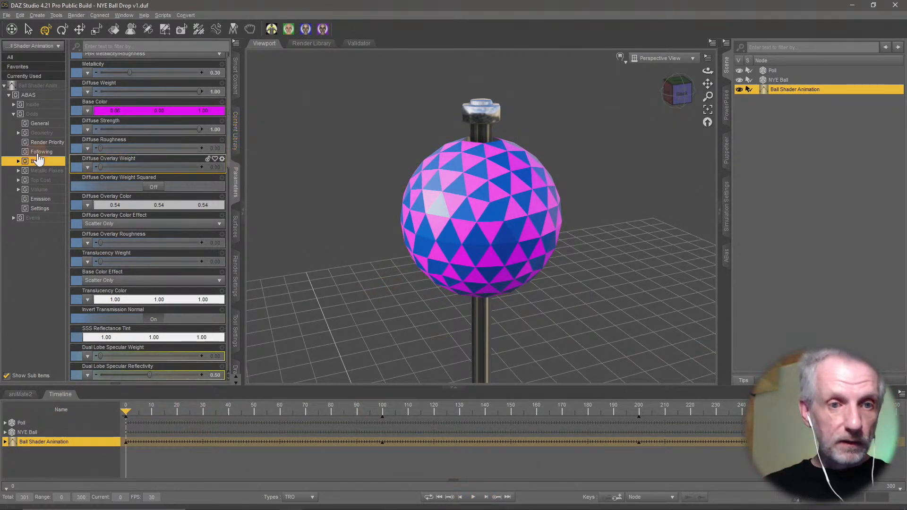
Show the Base properties of the ABAS node's Evens surface in place of the Odds ones
{"action": "left_click", "coordinate": [13, 114]}
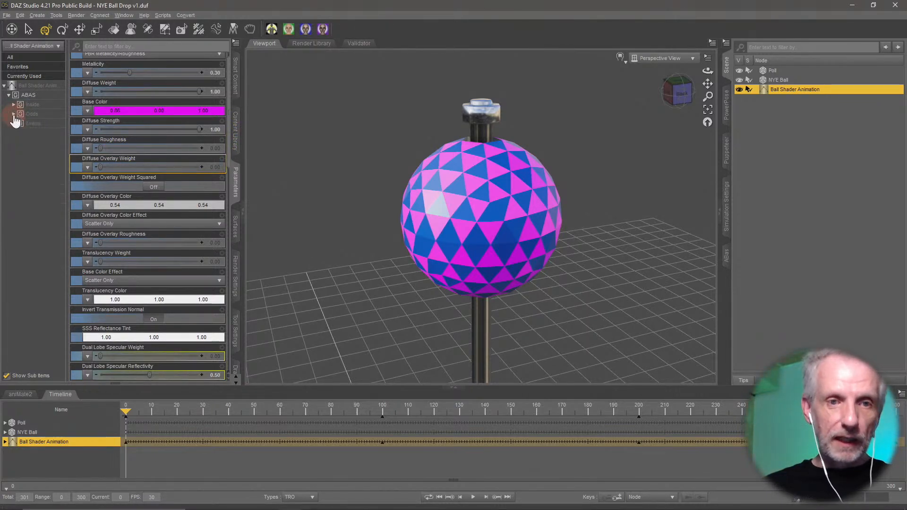
{"action": "left_click", "coordinate": [33, 125]}
{"action": "left_click", "coordinate": [14, 124]}
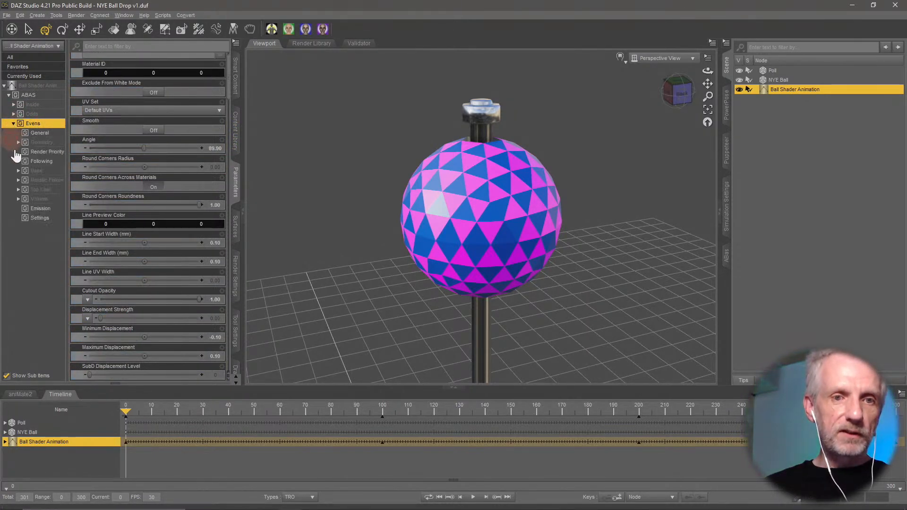
{"action": "left_click", "coordinate": [51, 170]}
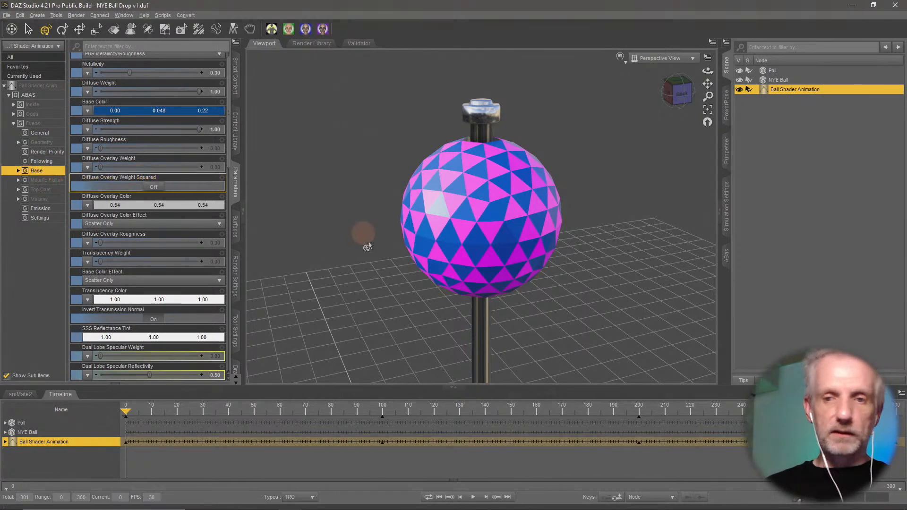
Set the Evens surface's Base Color to cyan (0.00, 1.00, 1.00) at frame 0
{"action": "left_click", "coordinate": [140, 110]}
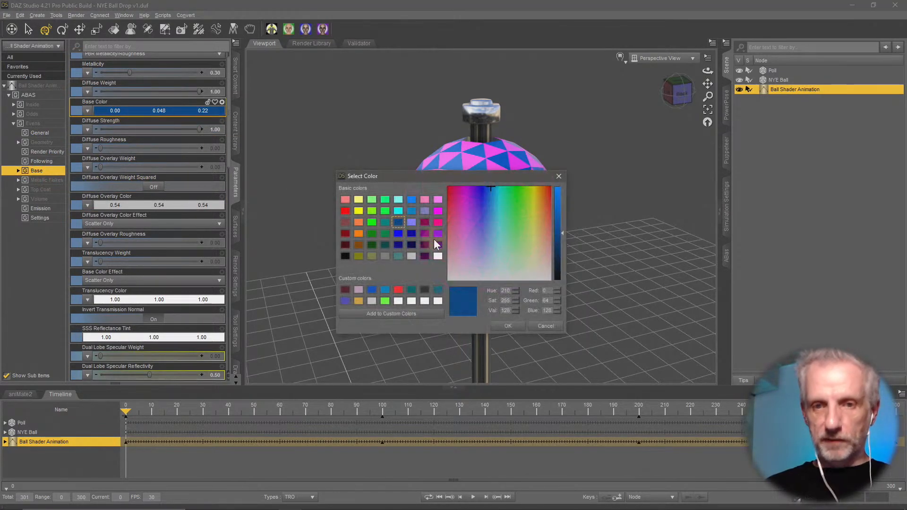
{"action": "left_click", "coordinate": [398, 211]}
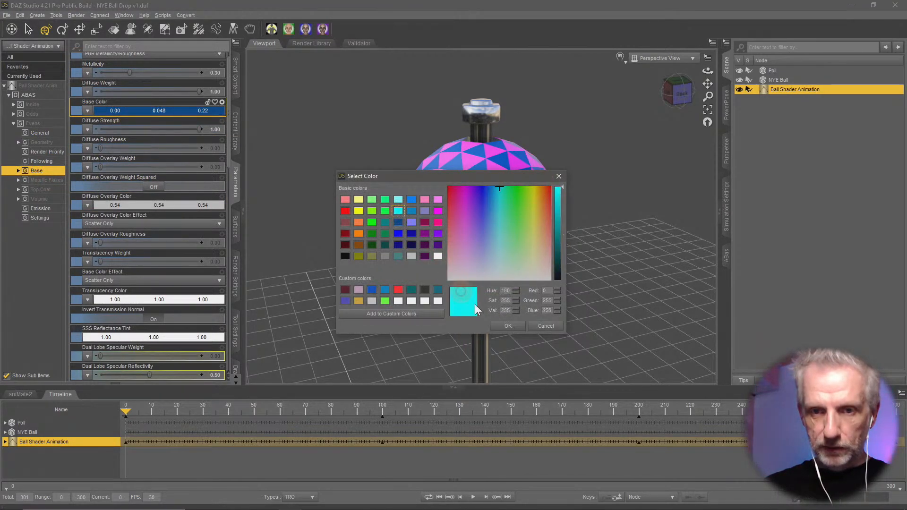
{"action": "left_click", "coordinate": [507, 327]}
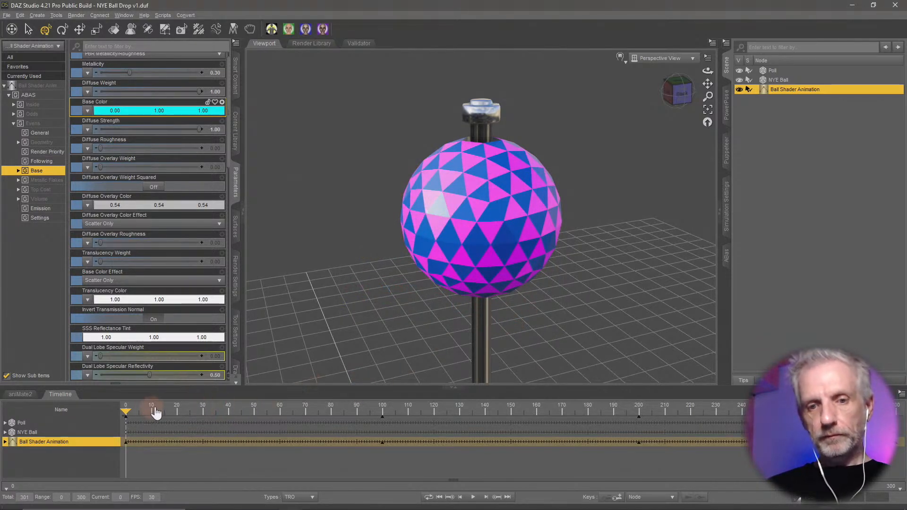
Key pink (1.00, 0.22, 1.00) as the Evens surface's Base Color at frame 50
{"action": "left_click_drag", "start_coordinate": [126, 408], "coordinate": [249, 418]}
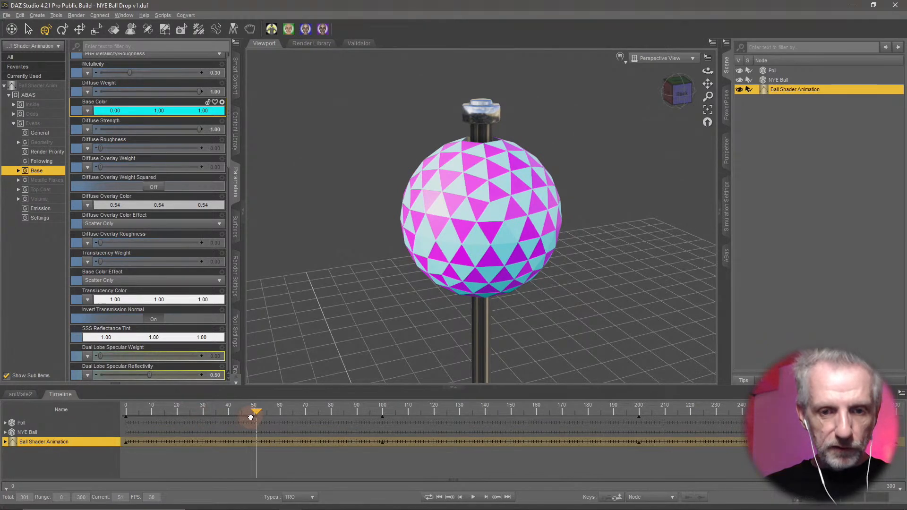
{"action": "left_click", "coordinate": [134, 113]}
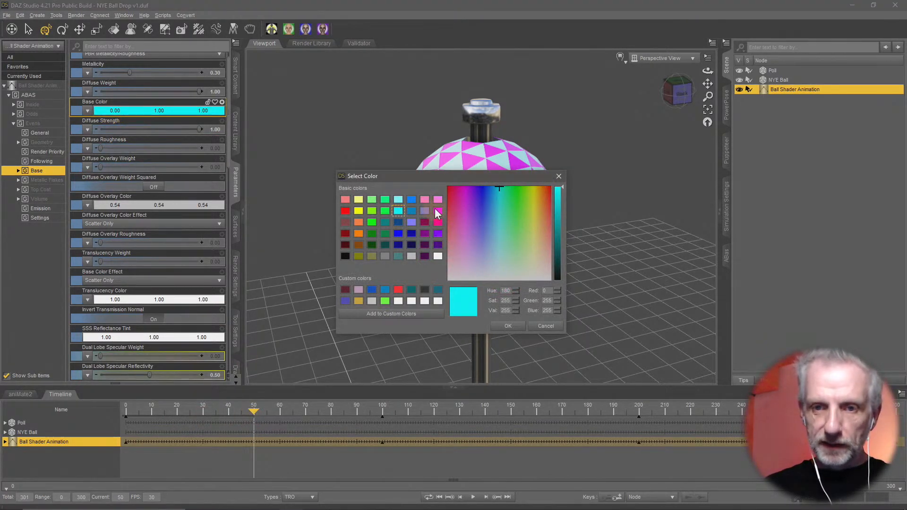
{"action": "left_click", "coordinate": [438, 199]}
{"action": "left_click", "coordinate": [508, 326]}
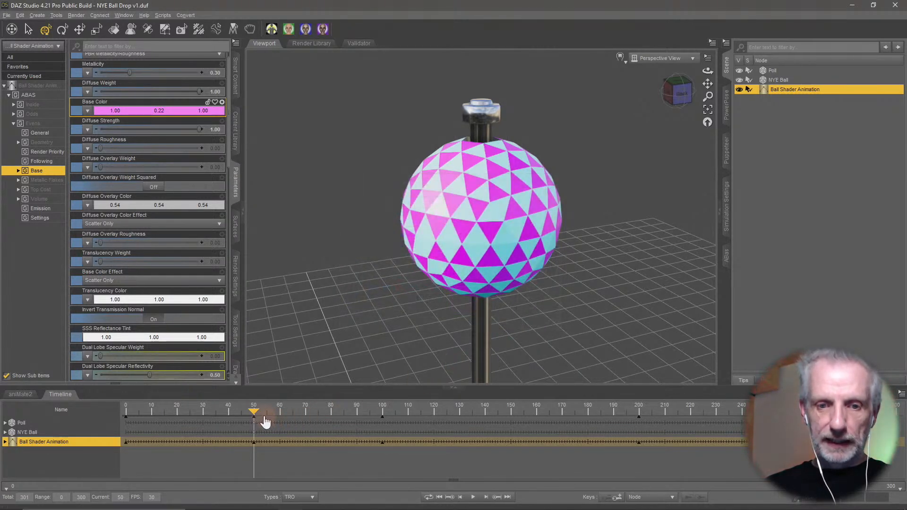
Key orange (1.00, 0.22, 0.00) as the Evens surface's Base Color at frame 100
{"action": "left_click_drag", "start_coordinate": [256, 409], "coordinate": [382, 420]}
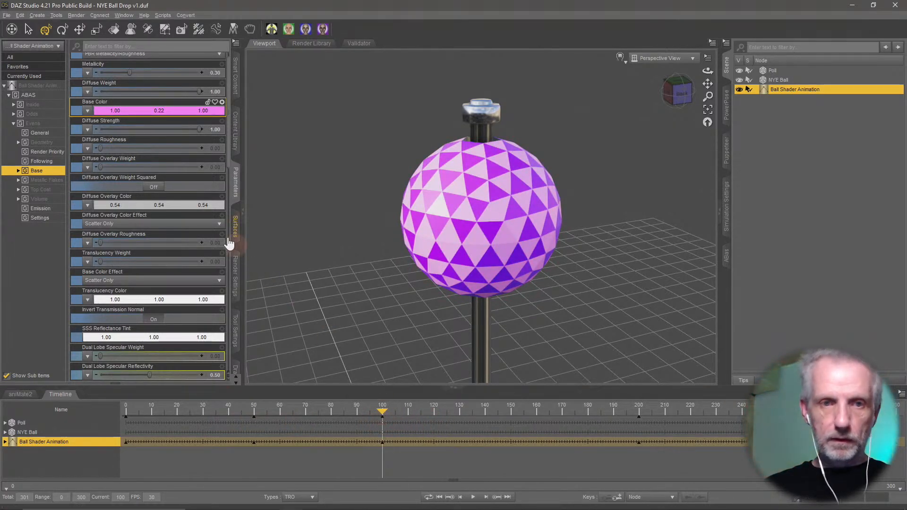
{"action": "left_click", "coordinate": [182, 112]}
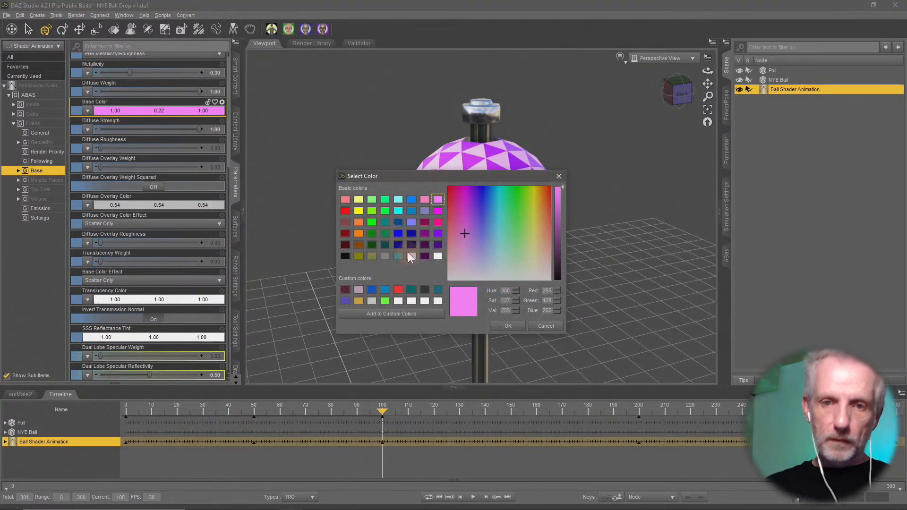
{"action": "left_click", "coordinate": [358, 233]}
{"action": "left_click", "coordinate": [508, 326]}
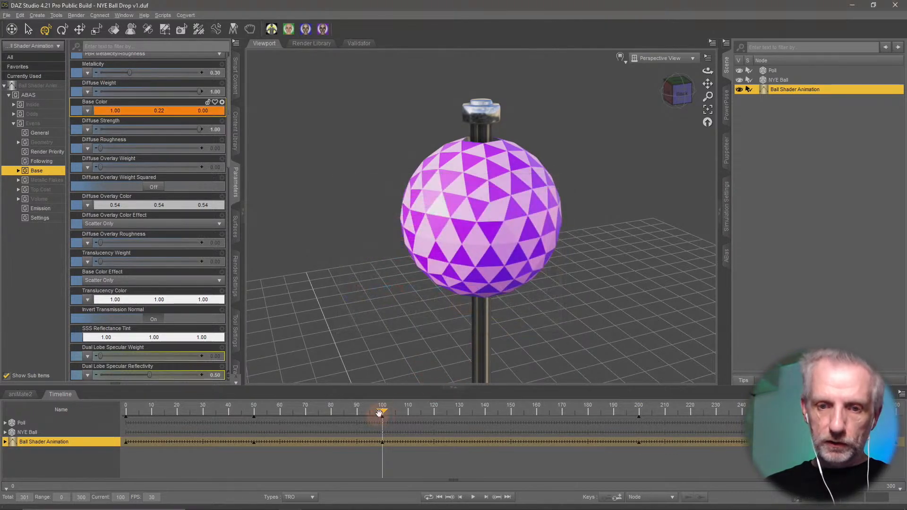
Return to frame 0 and set the Evens surface's Base Color there to red (1.00, 0.00, 0.00)
{"action": "left_click_drag", "start_coordinate": [382, 412], "coordinate": [85, 392]}
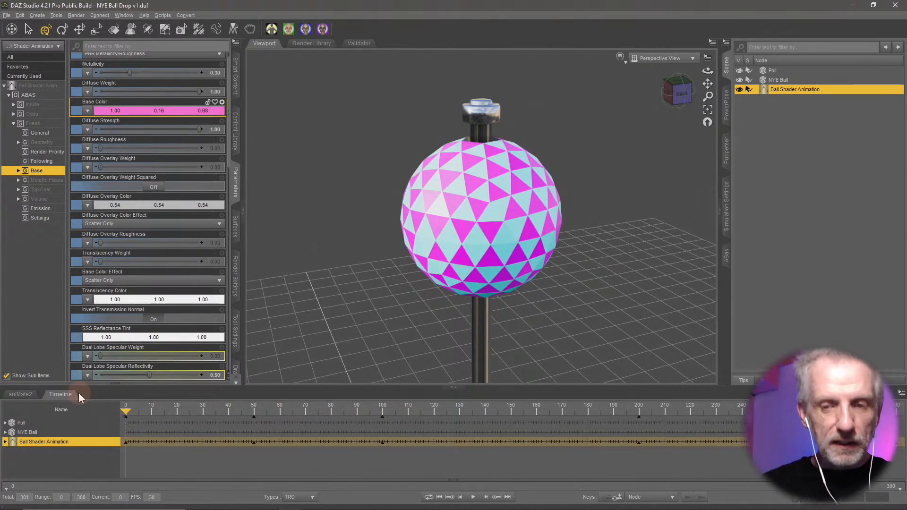
{"action": "left_click", "coordinate": [174, 112]}
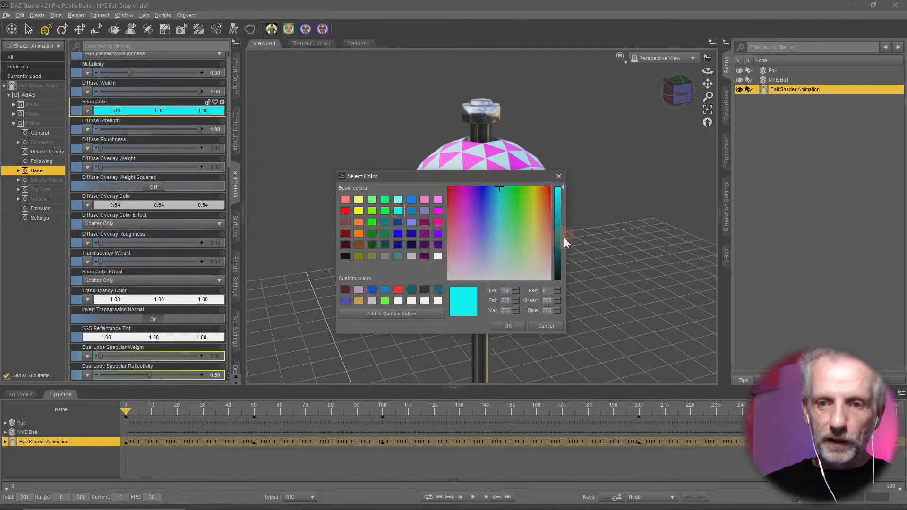
{"action": "left_click", "coordinate": [345, 212]}
{"action": "left_click", "coordinate": [506, 327]}
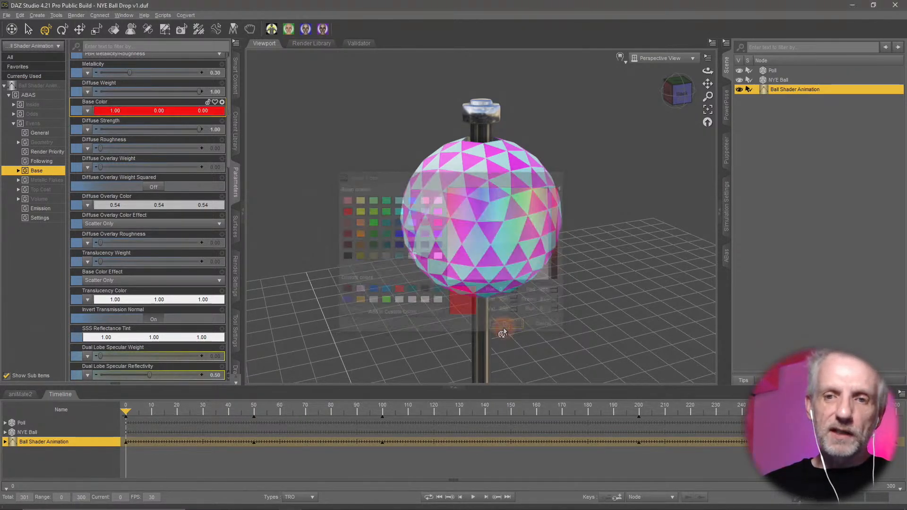
Delete the Ball Shader Animation keyframe at frame 50
{"action": "left_click_drag", "start_coordinate": [119, 412], "coordinate": [293, 412]}
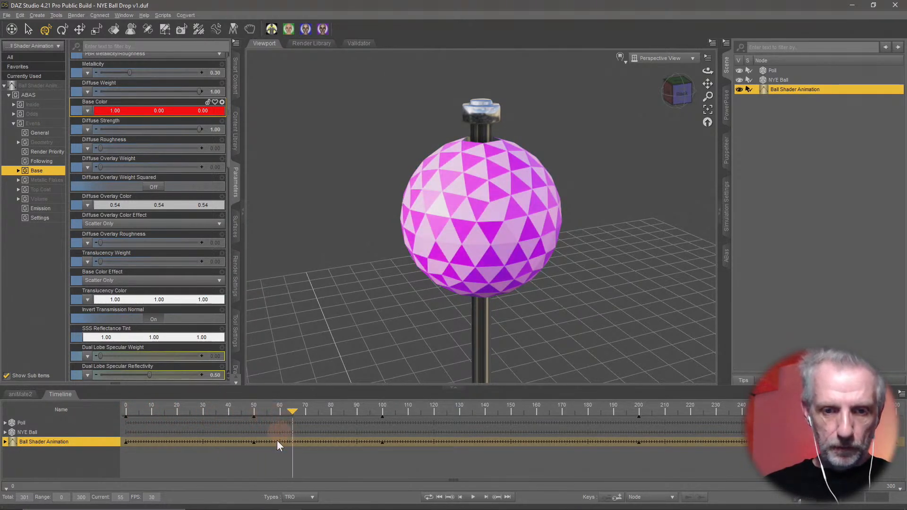
{"action": "right_click", "coordinate": [251, 443]}
{"action": "left_click", "coordinate": [309, 345]}
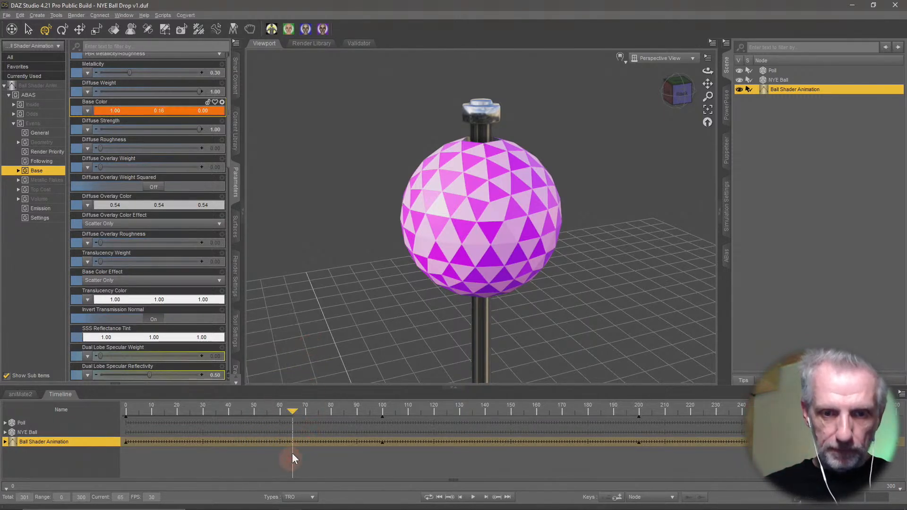
Change the Evens surface's Base Color at frame 100 to teal (0.00, 0.22, 0.22)
{"action": "left_click_drag", "start_coordinate": [292, 413], "coordinate": [379, 417]}
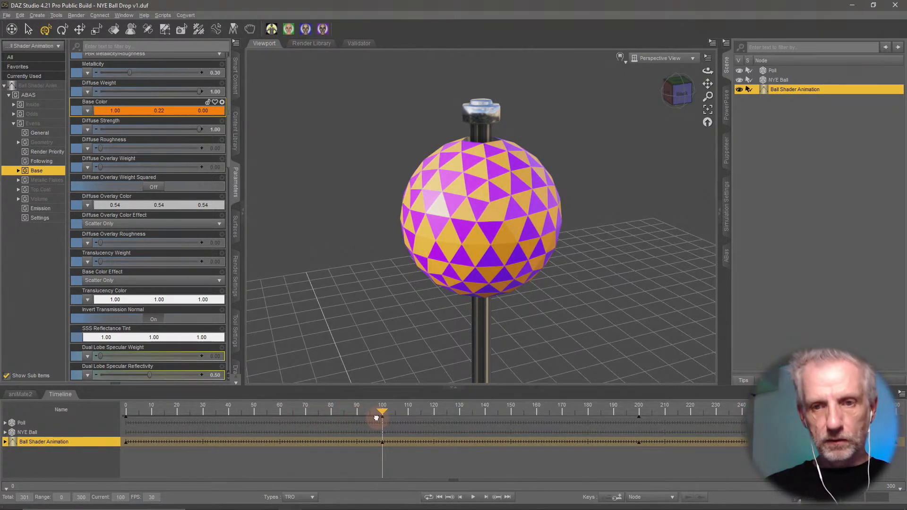
{"action": "left_click", "coordinate": [189, 110]}
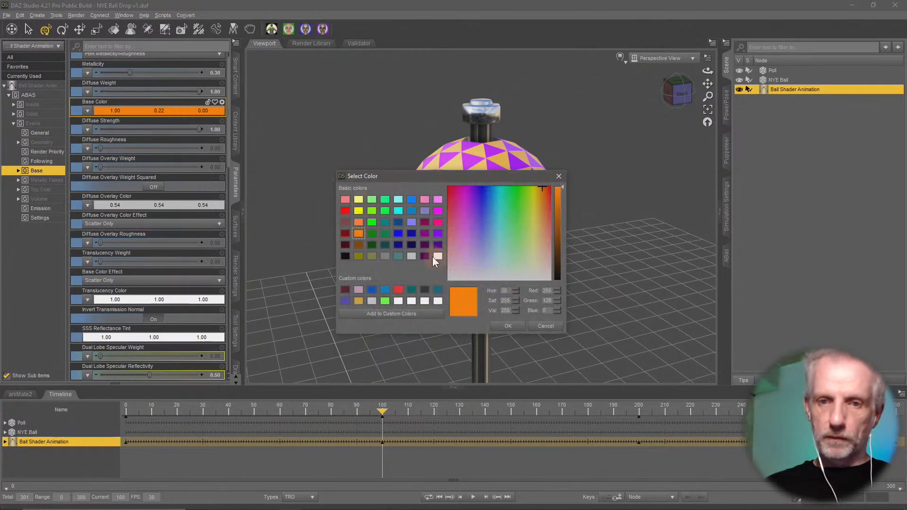
{"action": "left_click", "coordinate": [385, 222]}
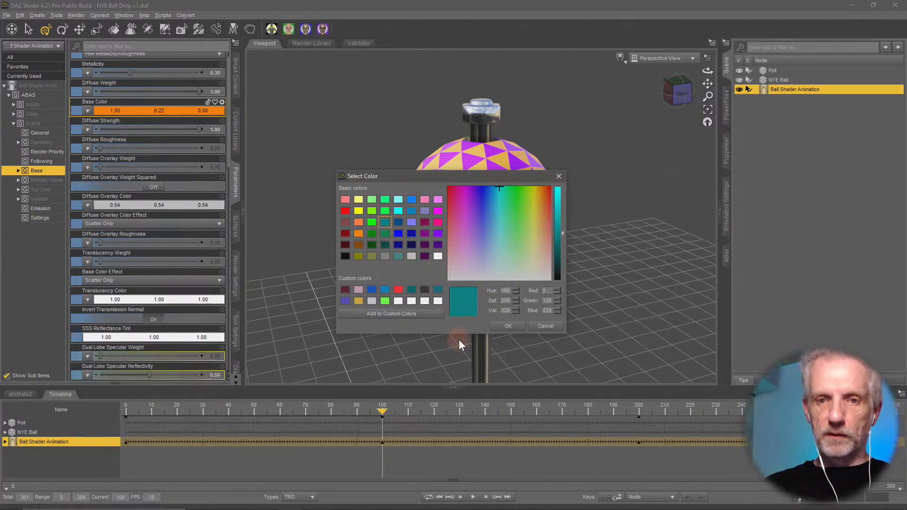
{"action": "left_click", "coordinate": [514, 329]}
Key purple (0.22, 0.00, 0.22) as the Evens surface's Base Color at frame 200
{"action": "left_click_drag", "start_coordinate": [382, 407], "coordinate": [70, 386]}
{"action": "left_click_drag", "start_coordinate": [326, 412], "coordinate": [637, 414]}
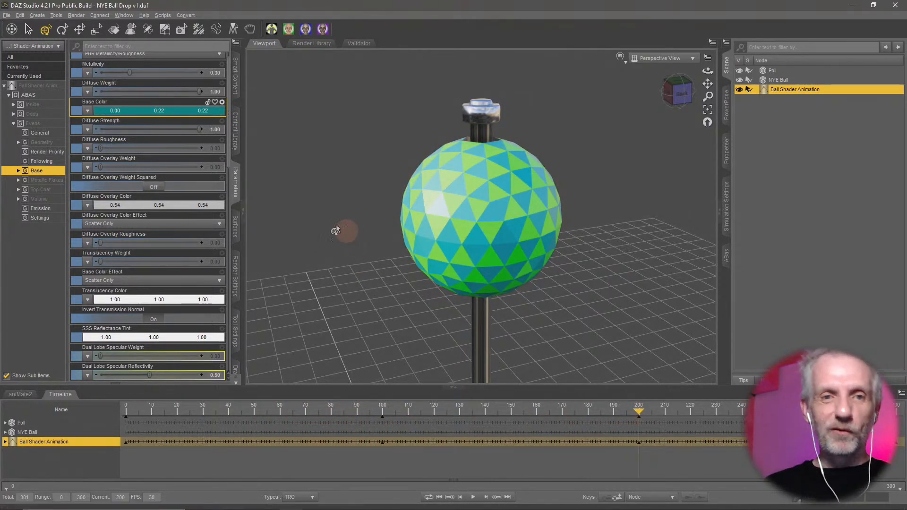
{"action": "left_click", "coordinate": [179, 112]}
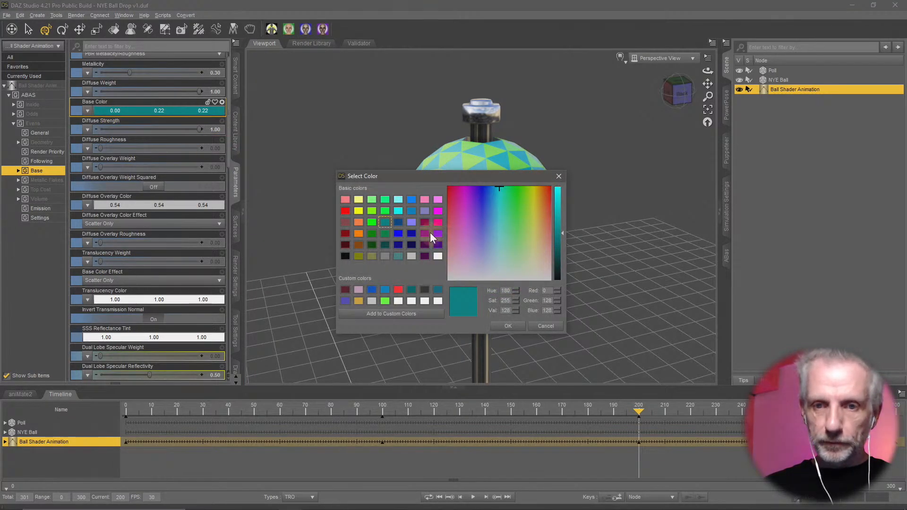
{"action": "left_click", "coordinate": [425, 233]}
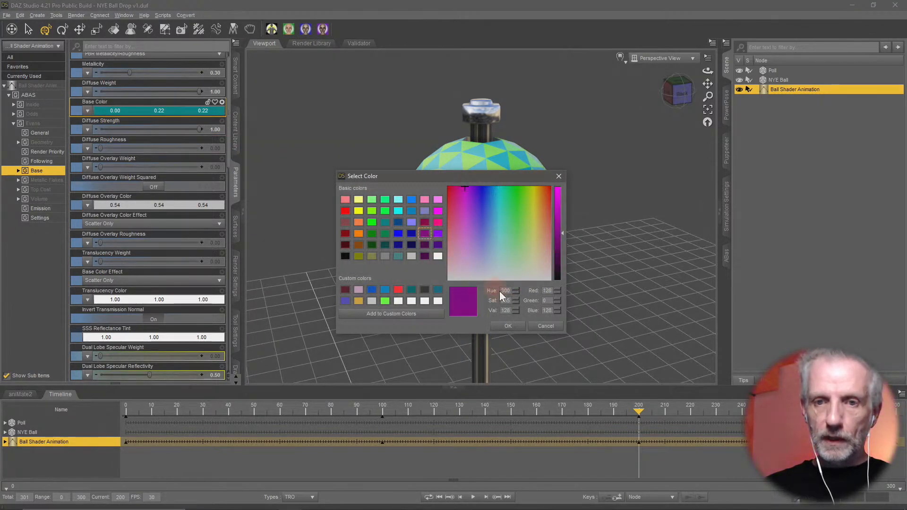
{"action": "left_click", "coordinate": [508, 327]}
Key a dark teal (0.00, 0.076, 0.076) as the Evens surface's Base Color at frame 300
{"action": "left_click_drag", "start_coordinate": [640, 413], "coordinate": [902, 430]}
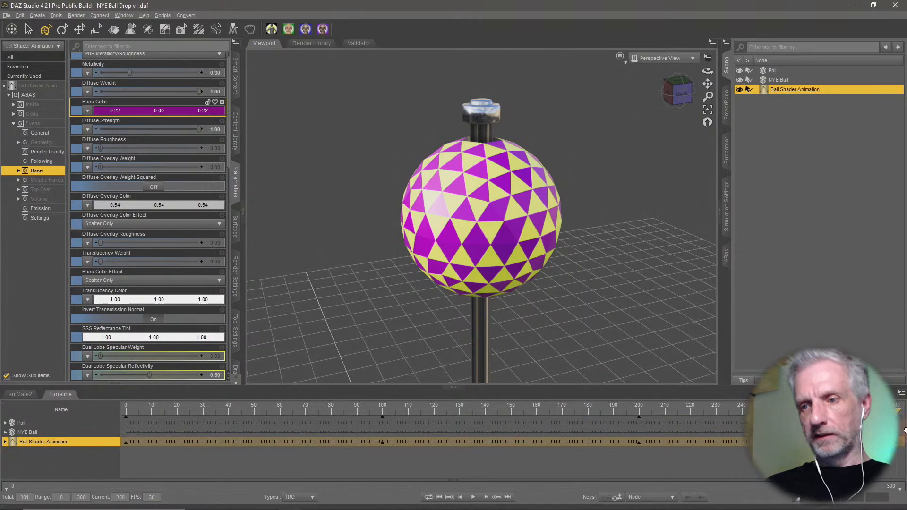
{"action": "left_click", "coordinate": [180, 112]}
{"action": "left_click", "coordinate": [385, 222]}
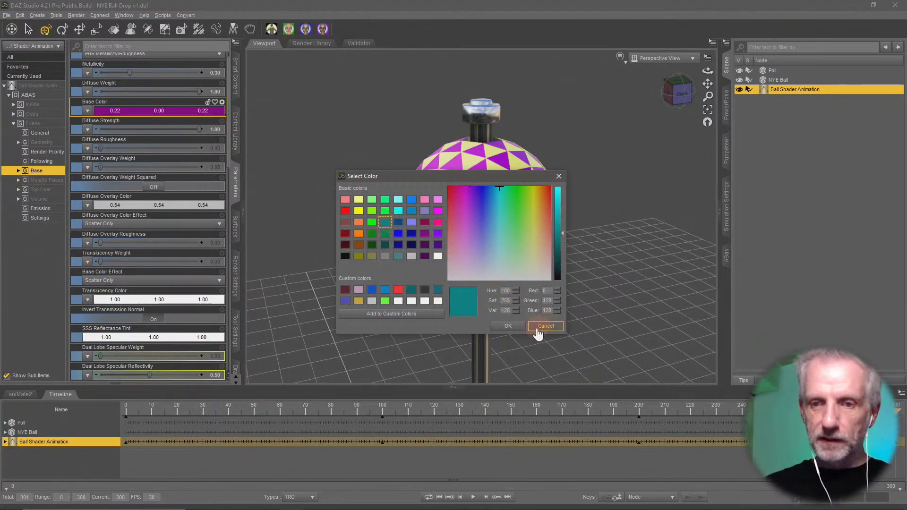
{"action": "left_click", "coordinate": [508, 326]}
{"action": "mouse_move", "coordinate": [896, 416]}
{"action": "left_mouse_down"}
{"action": "mouse_move", "coordinate": [864, 415]}
{"action": "mouse_move", "coordinate": [904, 428]}
{"action": "left_mouse_up"}
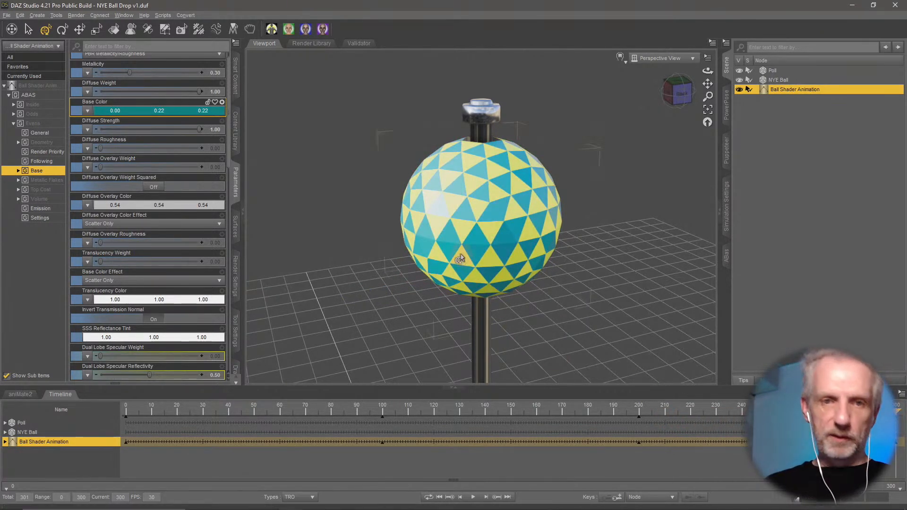
{"action": "left_click", "coordinate": [183, 112]}
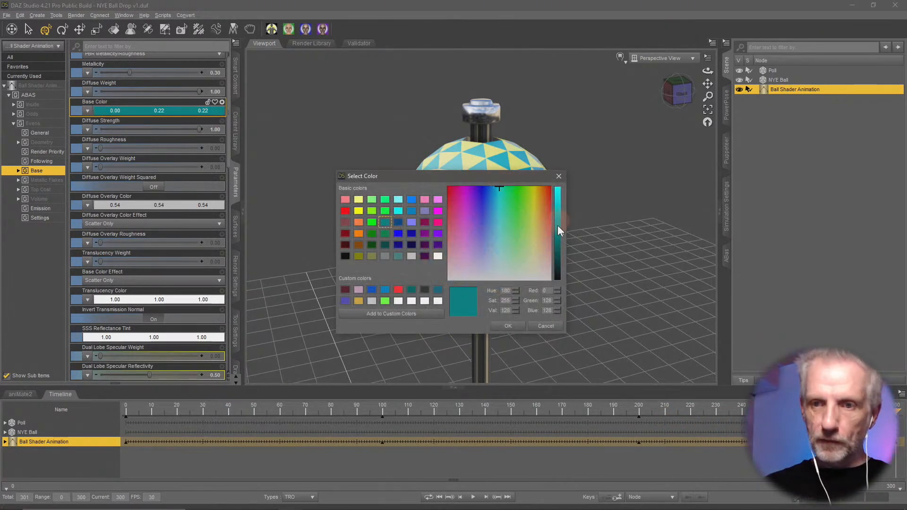
{"action": "left_click_drag", "start_coordinate": [558, 225], "coordinate": [559, 255]}
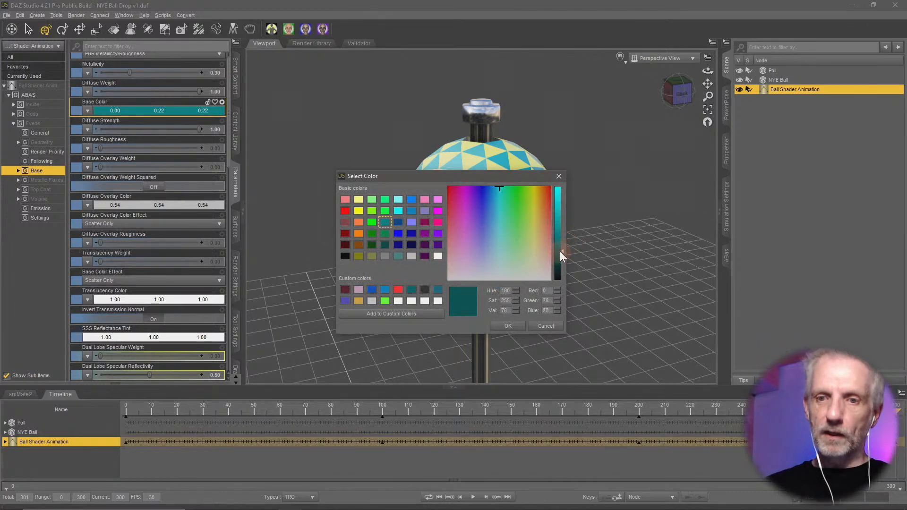
{"action": "left_click", "coordinate": [507, 328]}
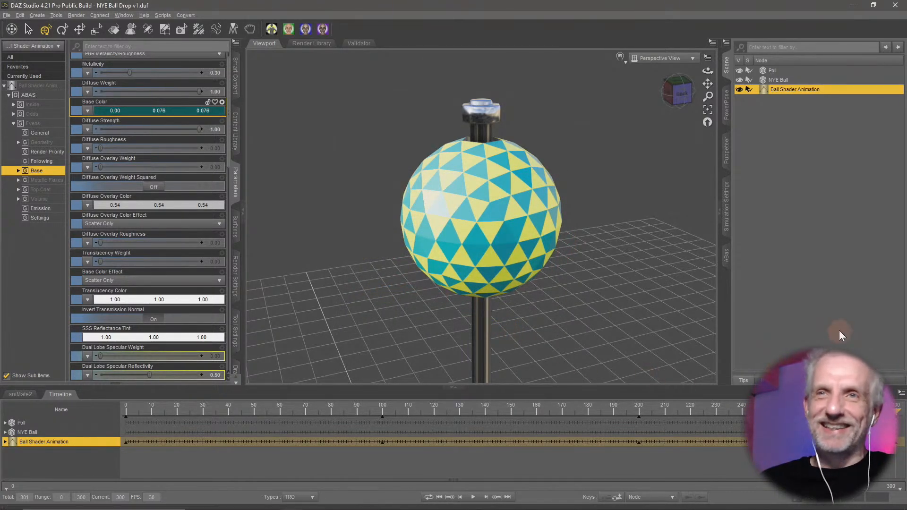
Play the ball's color animation from frame 0 with the viewport enlarged, and rewind it to the start
{"action": "left_click_drag", "start_coordinate": [897, 410], "coordinate": [65, 357]}
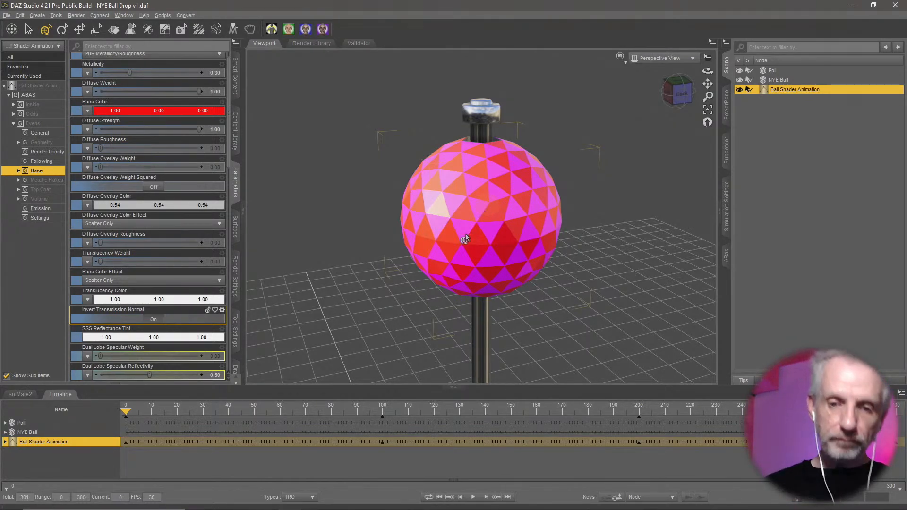
{"action": "left_click", "coordinate": [60, 394]}
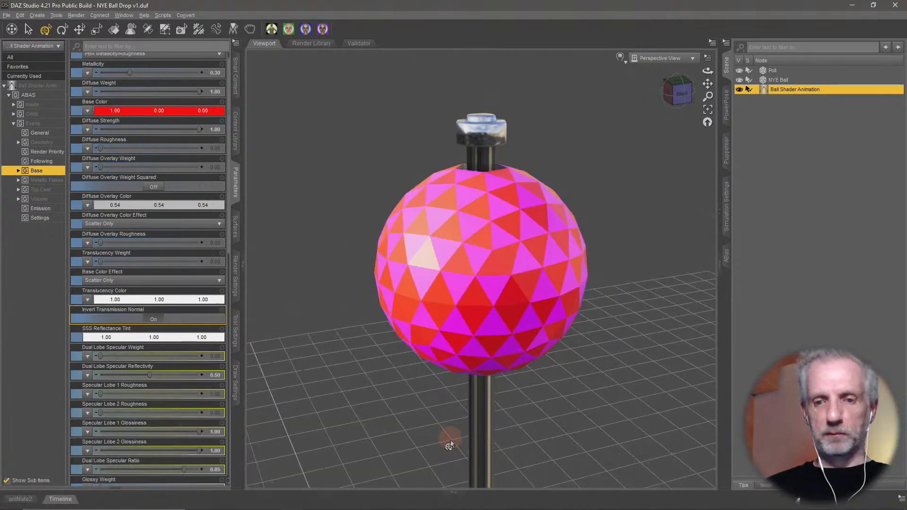
{"action": "left_click", "coordinate": [60, 499]}
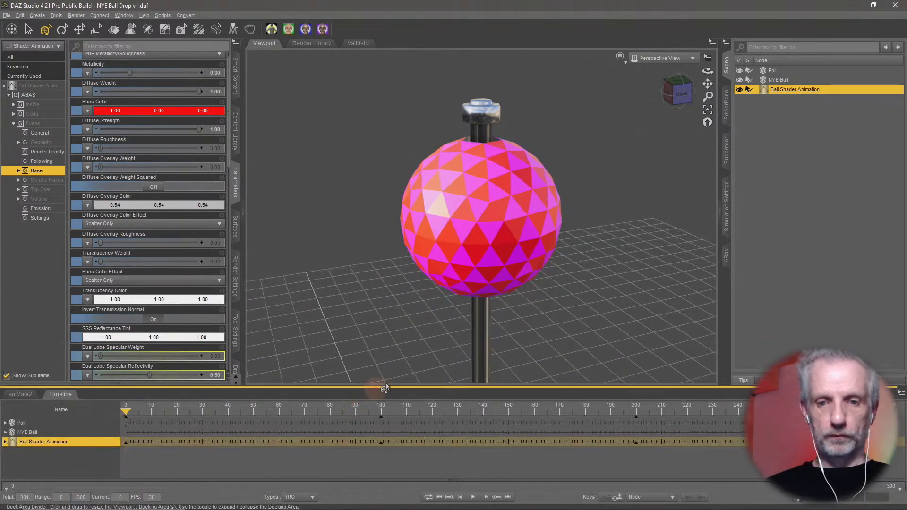
{"action": "left_click_drag", "start_coordinate": [382, 388], "coordinate": [383, 442]}
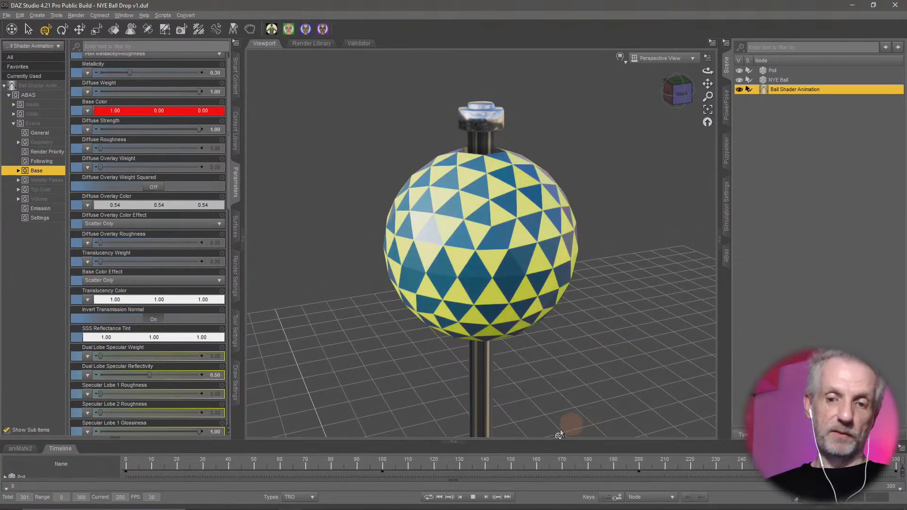
{"action": "left_click", "coordinate": [473, 497]}
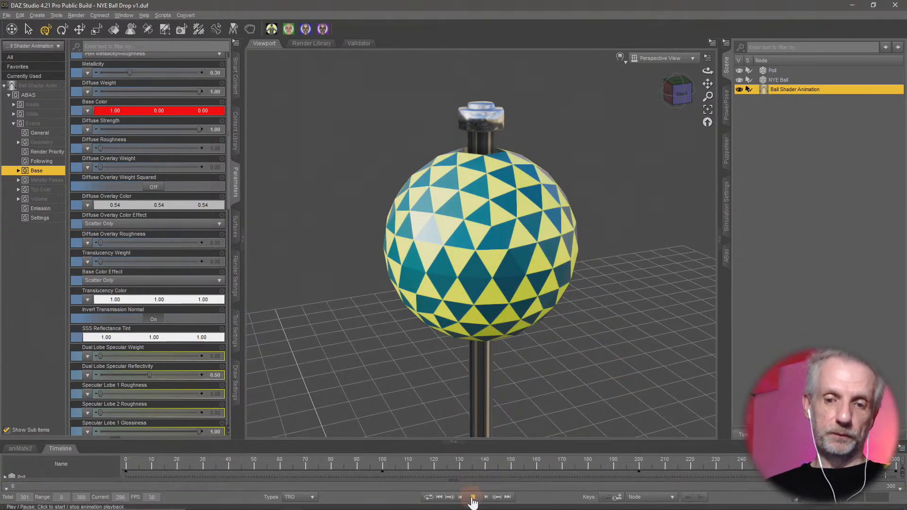
{"action": "left_click", "coordinate": [439, 497]}
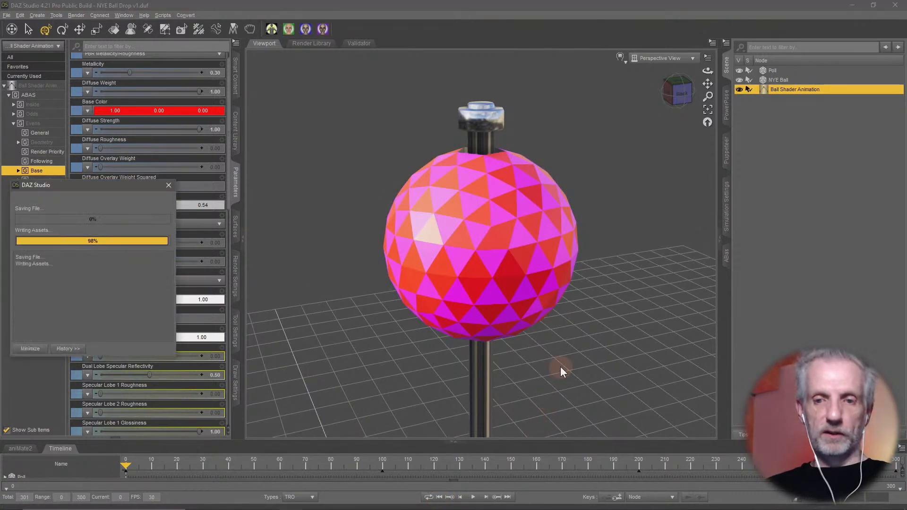
Frame the whole Poll in the viewport and key the NYE Ball's Y Translate at 0 on frame 0
{"action": "left_click_drag", "start_coordinate": [575, 373], "coordinate": [581, 274]}
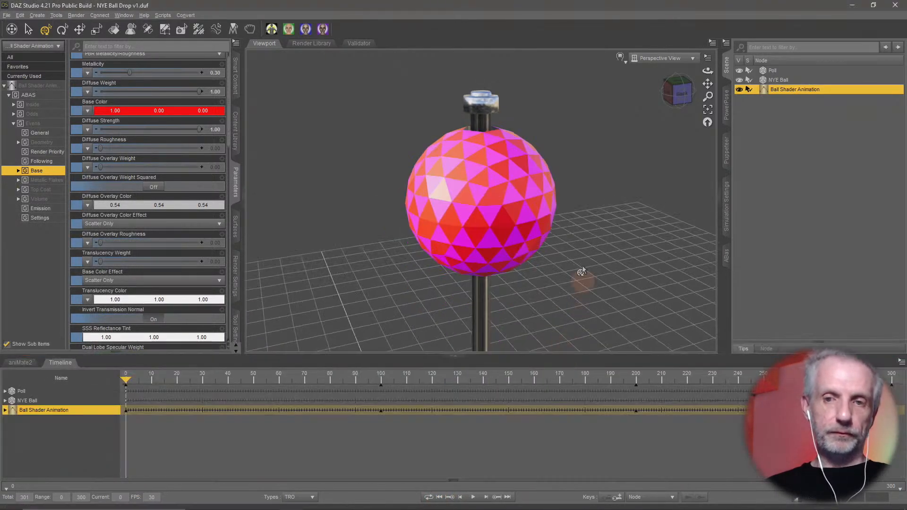
{"action": "left_click", "coordinate": [772, 71]}
{"action": "key", "text": "ctrl+f"}
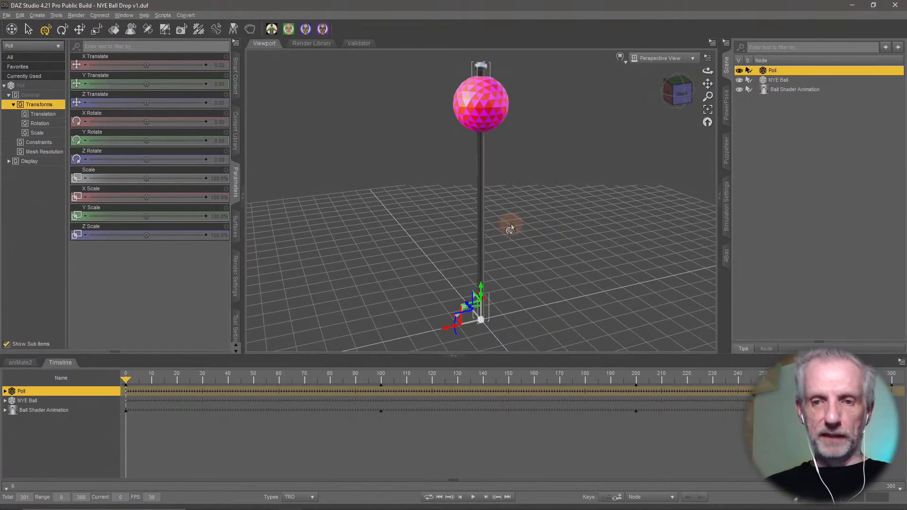
{"action": "left_click", "coordinate": [794, 80]}
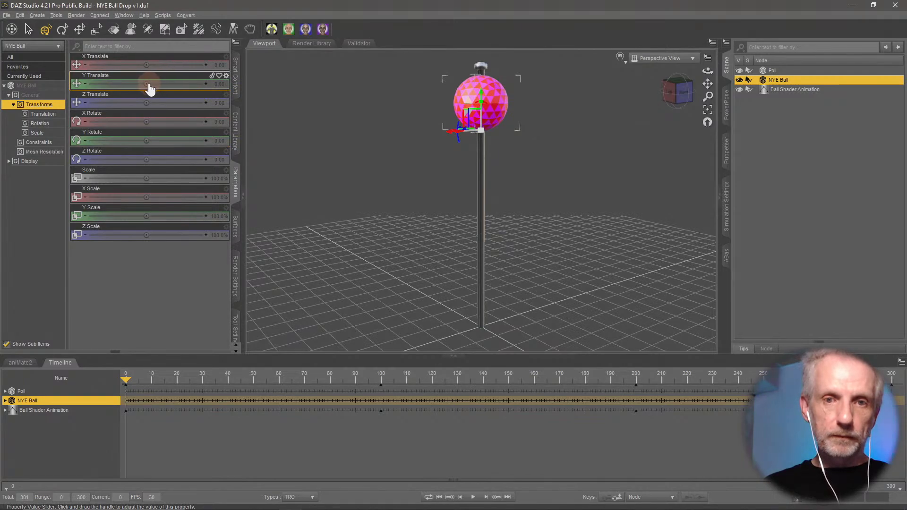
{"action": "left_click_drag", "start_coordinate": [146, 83], "coordinate": [147, 84]}
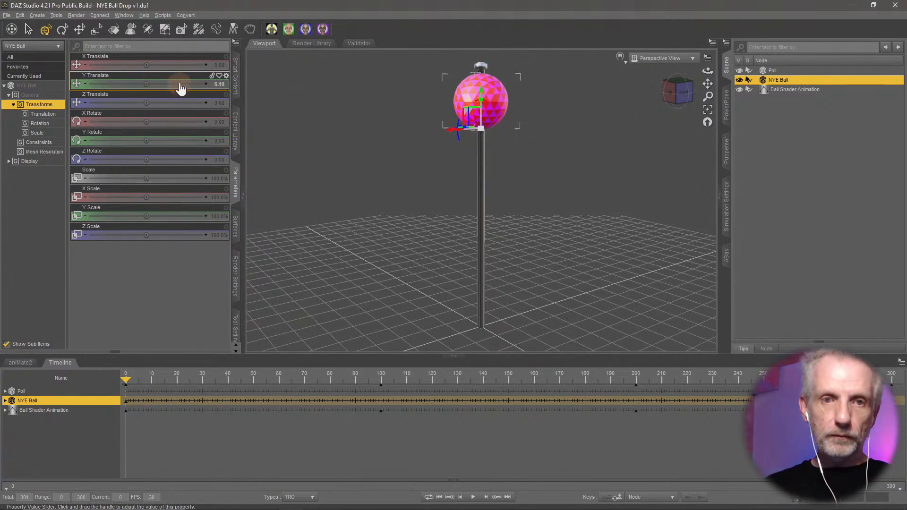
{"action": "double_click", "coordinate": [219, 85]}
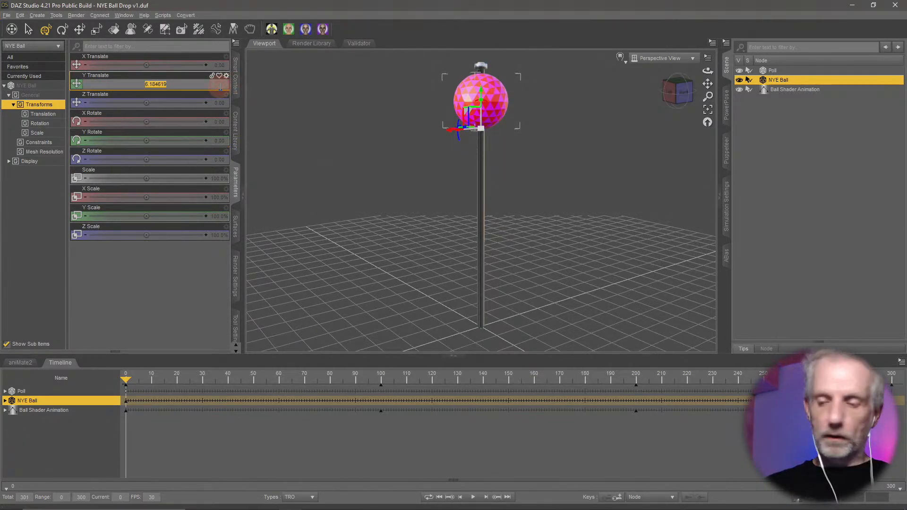
{"action": "type", "text": "0"}
{"action": "key", "text": "Return"}
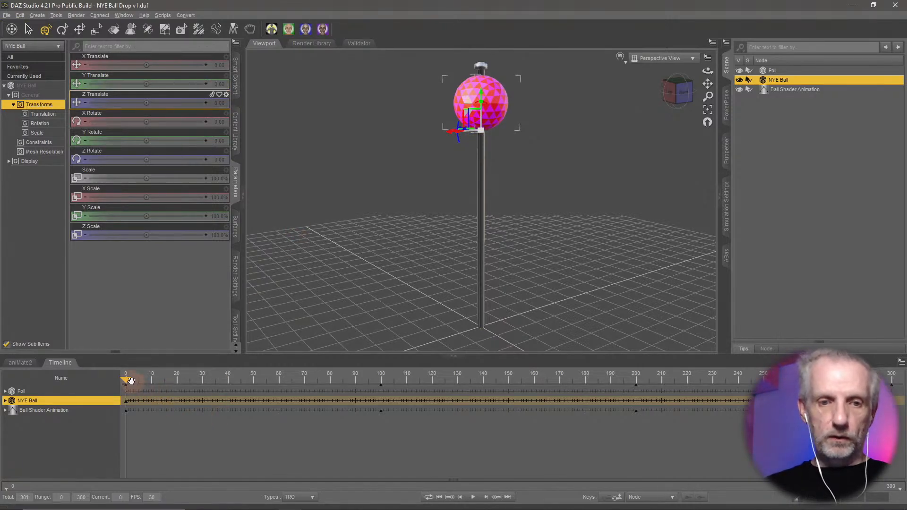
Lower the NYE Ball to the foot of the pole at frame 300, Y Translate about -742, and return to frame 0
{"action": "left_click_drag", "start_coordinate": [149, 386], "coordinate": [824, 386]}
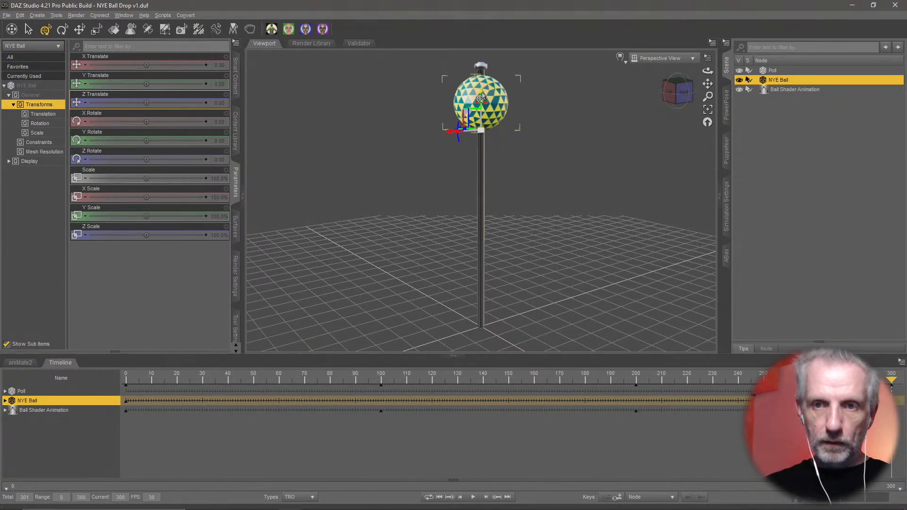
{"action": "left_click_drag", "start_coordinate": [517, 99], "coordinate": [547, 297]}
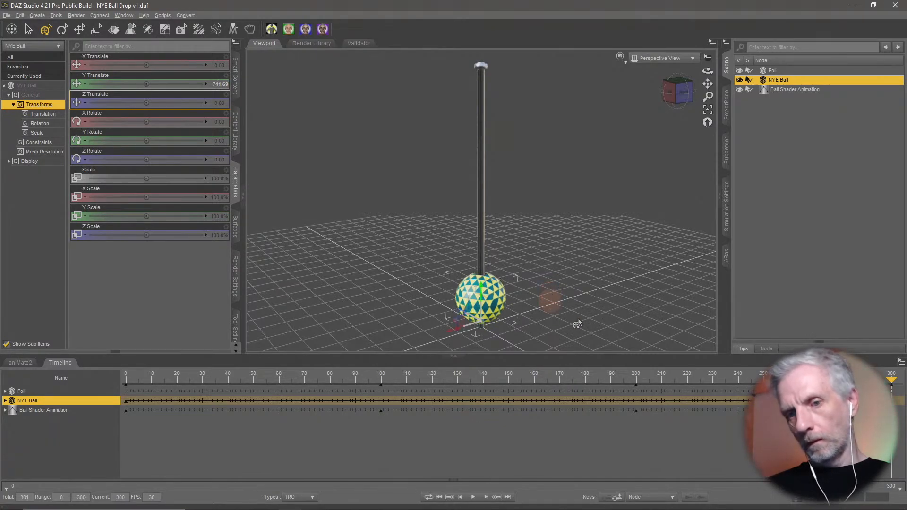
{"action": "left_click_drag", "start_coordinate": [891, 380], "coordinate": [126, 380]}
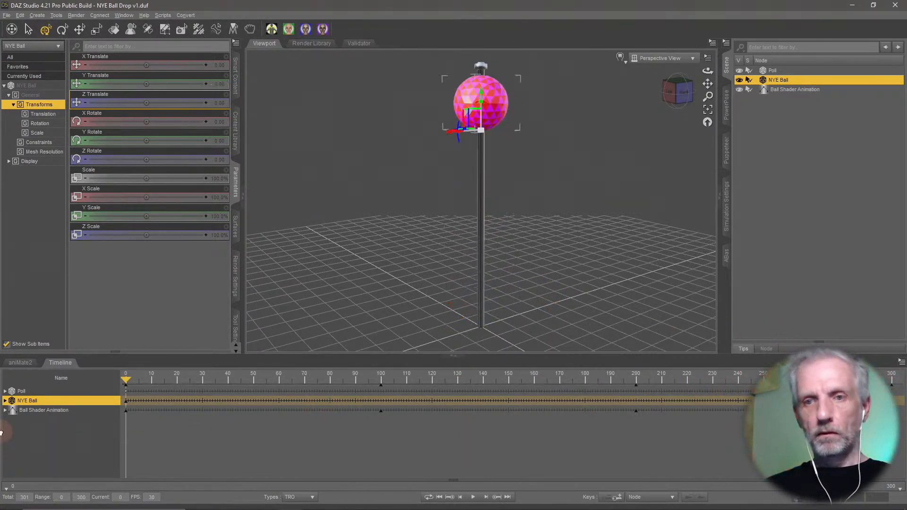
Play the ball drop animation through and rewind it to frame 0
{"action": "left_click", "coordinate": [475, 497]}
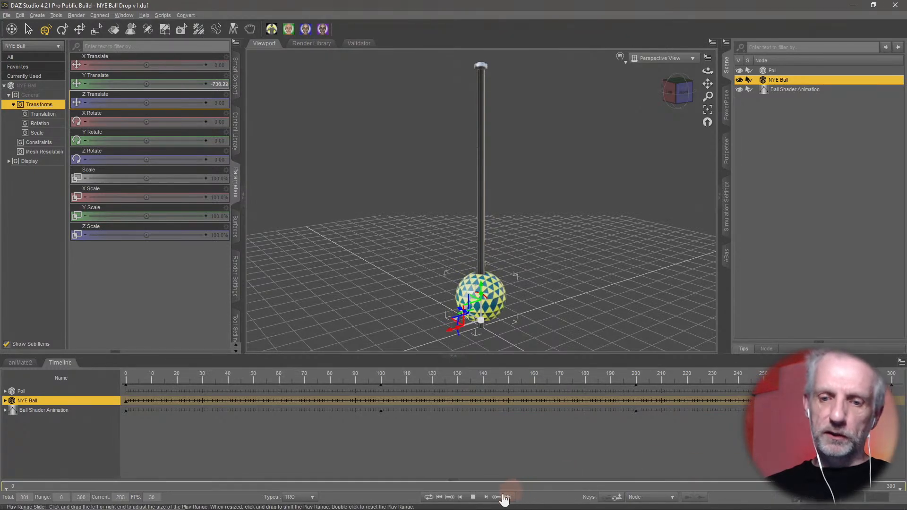
{"action": "left_click", "coordinate": [473, 497]}
{"action": "left_click", "coordinate": [440, 497]}
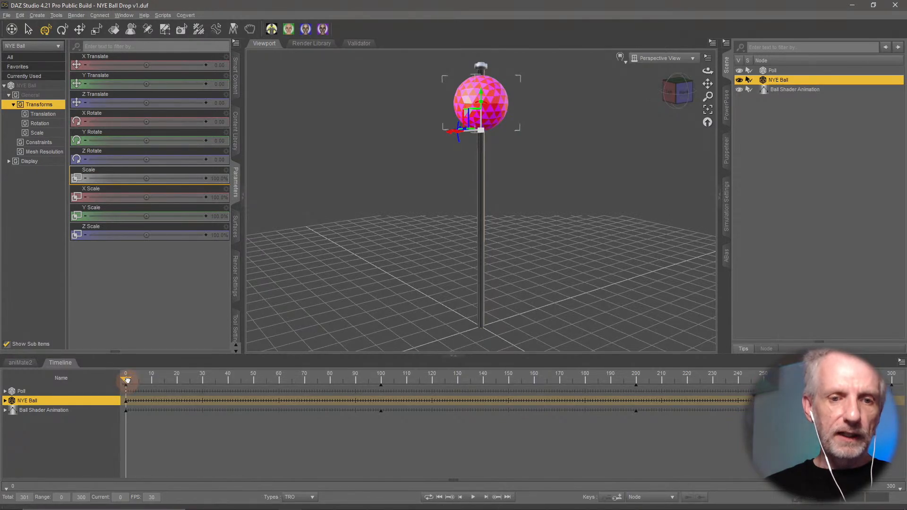
Key the NYE Ball's Y Rotate at 360 on frame 300 and at 0 on frame 0, and scrub the opening frames
{"action": "left_click_drag", "start_coordinate": [128, 380], "coordinate": [904, 413]}
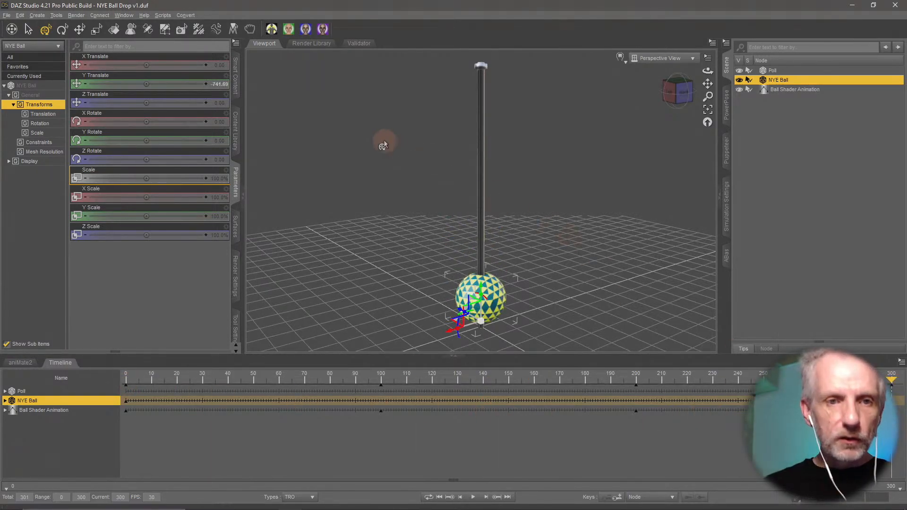
{"action": "left_click", "coordinate": [220, 141]}
{"action": "key", "text": "Return"}
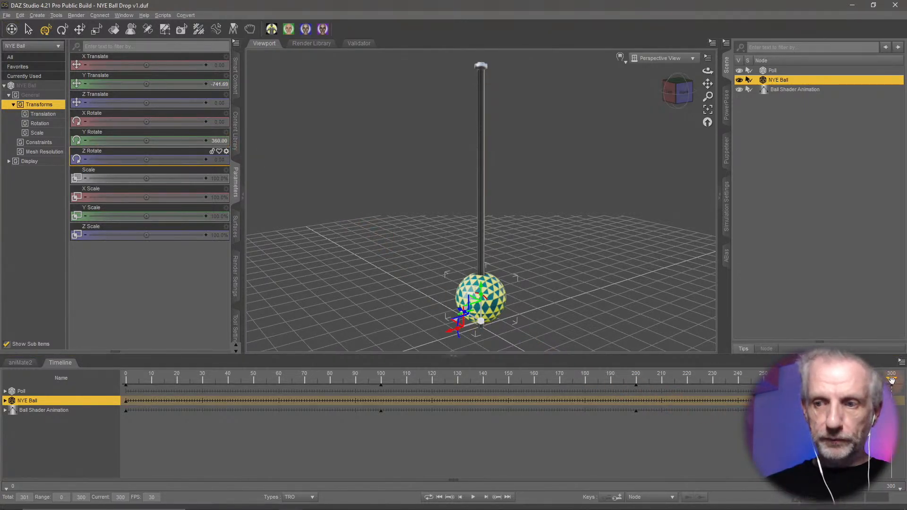
{"action": "left_click_drag", "start_coordinate": [802, 374], "coordinate": [99, 355]}
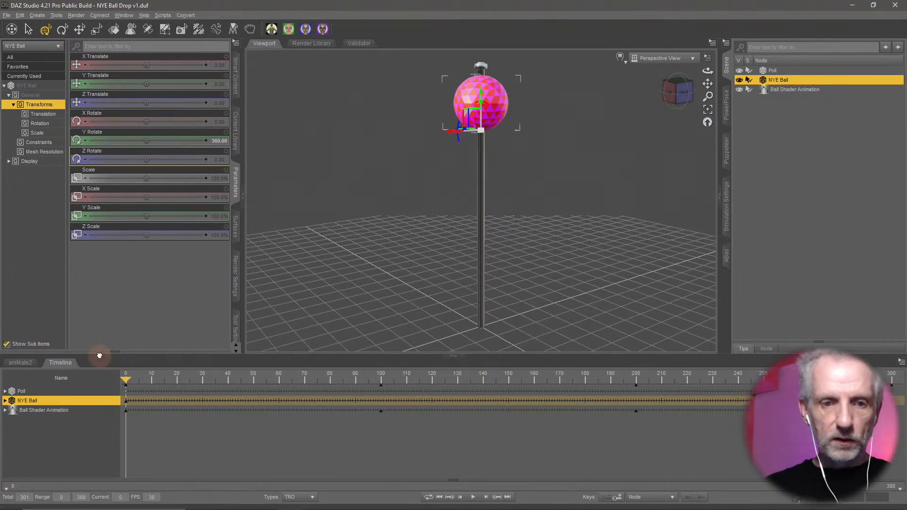
{"action": "left_click", "coordinate": [218, 141]}
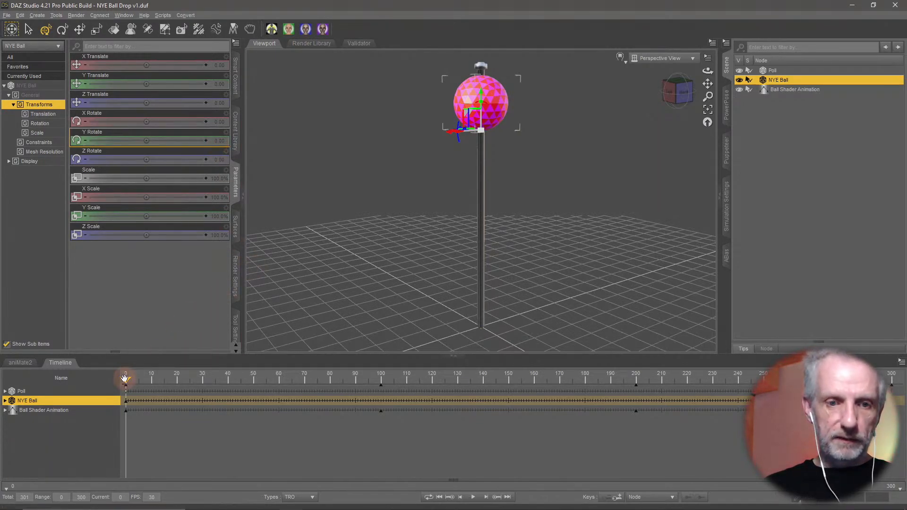
{"action": "left_click_drag", "start_coordinate": [124, 377], "coordinate": [227, 380]}
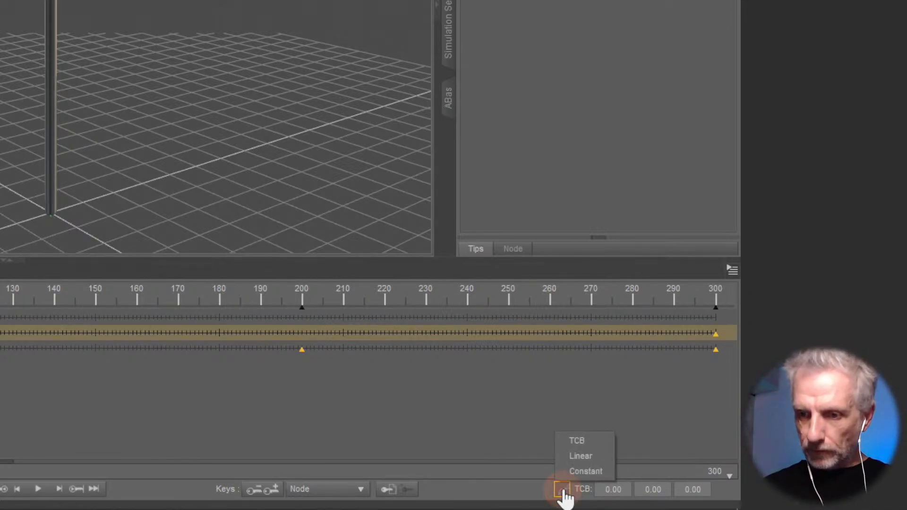
Set the interpolation of the selected NYE Ball and Ball Shader Animation keyframes to Linear and return to frame 0
{"action": "left_click", "coordinate": [607, 457]}
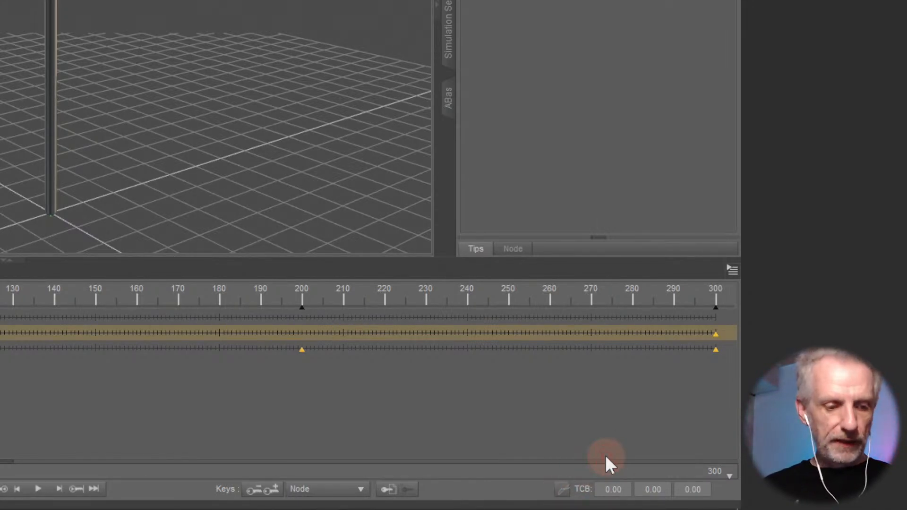
{"action": "left_click", "coordinate": [562, 490]}
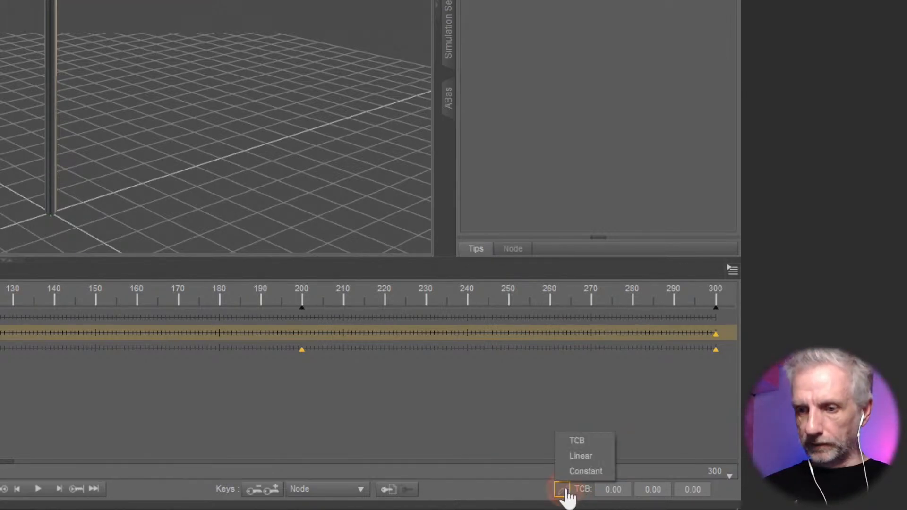
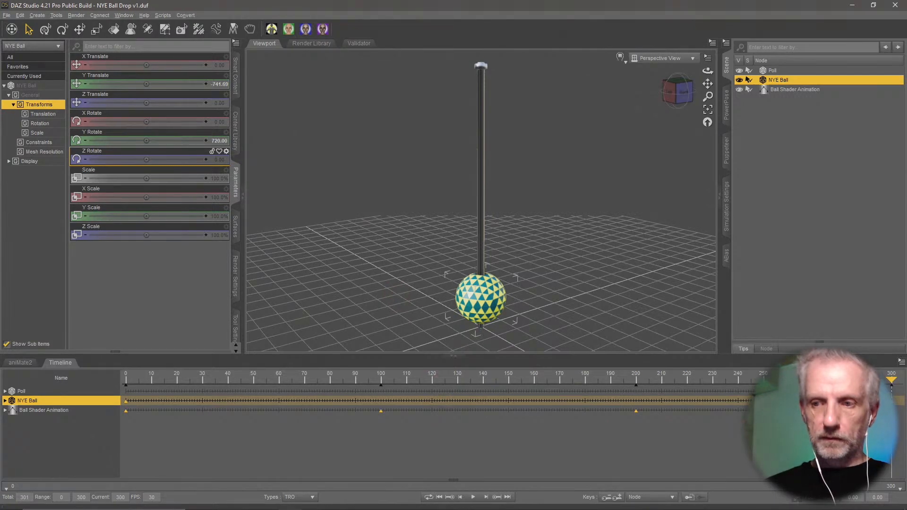
{"action": "left_click_drag", "start_coordinate": [893, 377], "coordinate": [125, 377]}
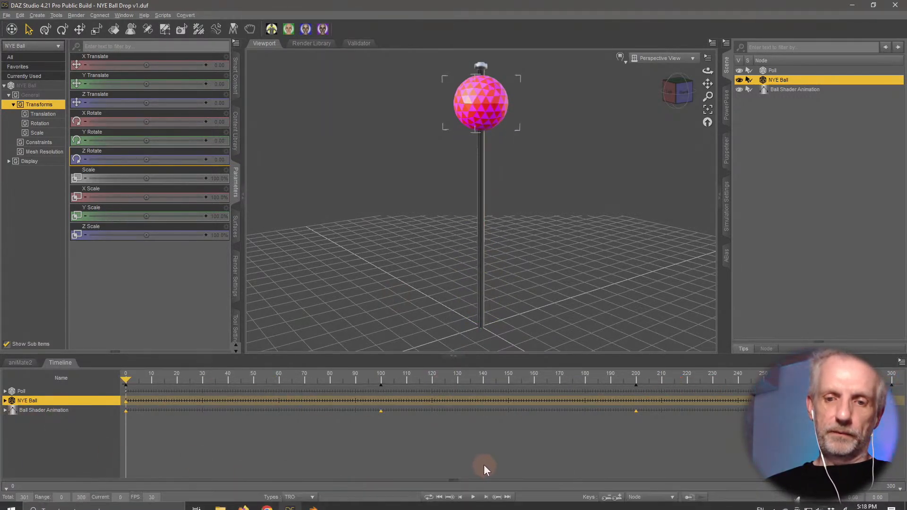
Play the ball drop animation to check the rotation, stop it near the end and rewind to frame 0
{"action": "left_click", "coordinate": [474, 496]}
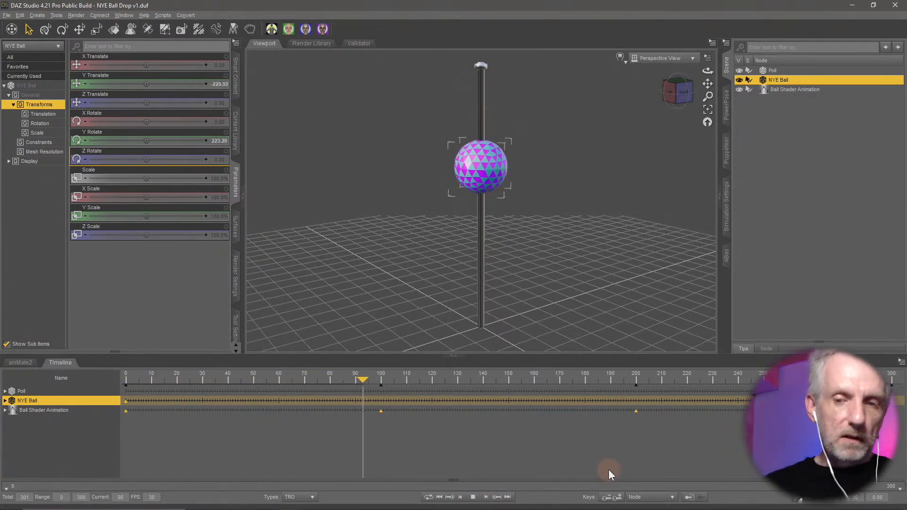
{"action": "scroll", "coordinate": [551, 263], "scroll_direction": "up", "scroll_amount": 3}
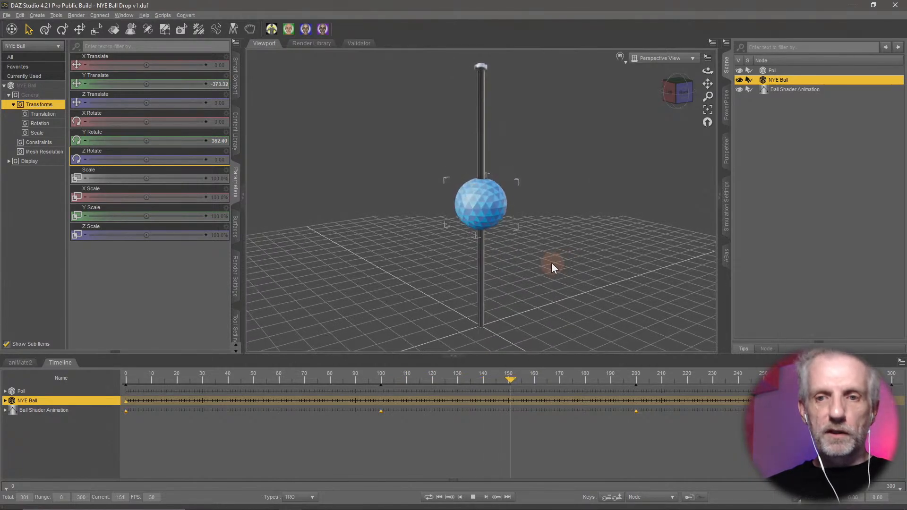
{"action": "scroll", "coordinate": [551, 262], "scroll_direction": "down", "scroll_amount": 2}
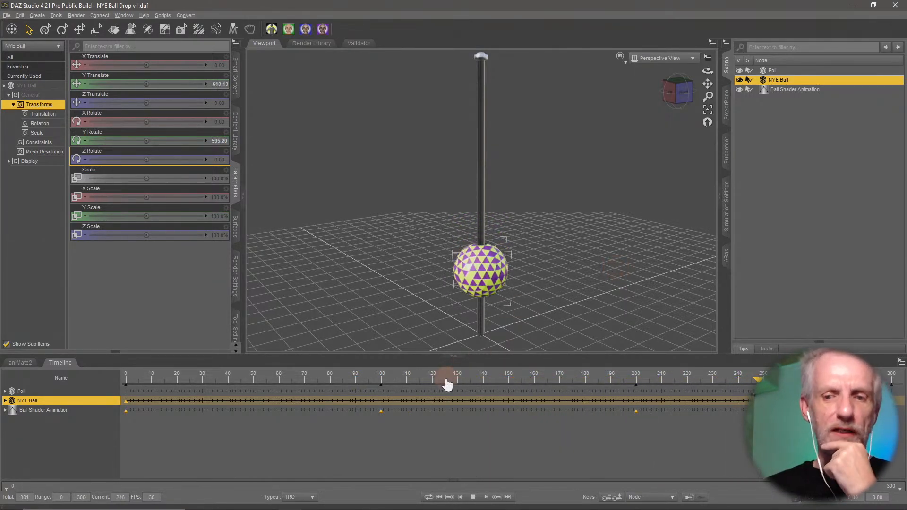
{"action": "left_click", "coordinate": [473, 497]}
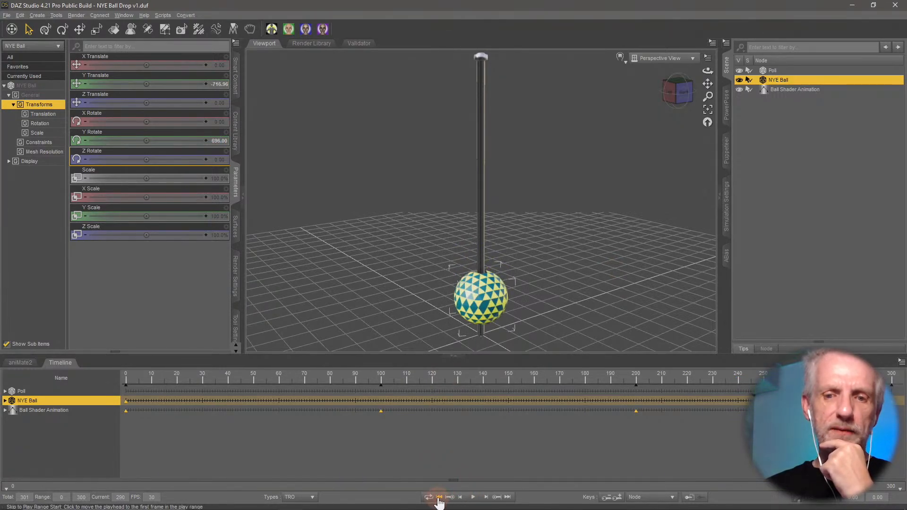
{"action": "left_click", "coordinate": [438, 498]}
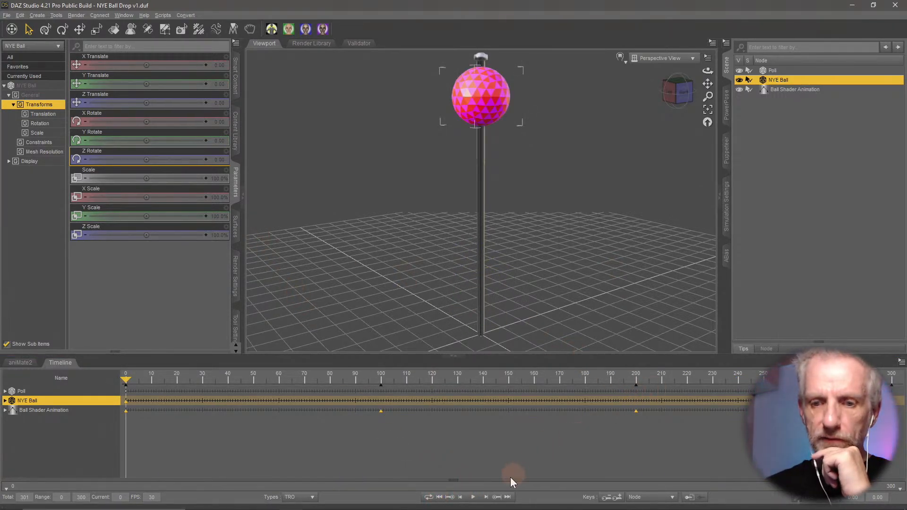
Set the NYE Ball's Y Rotate to 960 on the last frame, frame 300
{"action": "left_click", "coordinate": [508, 498]}
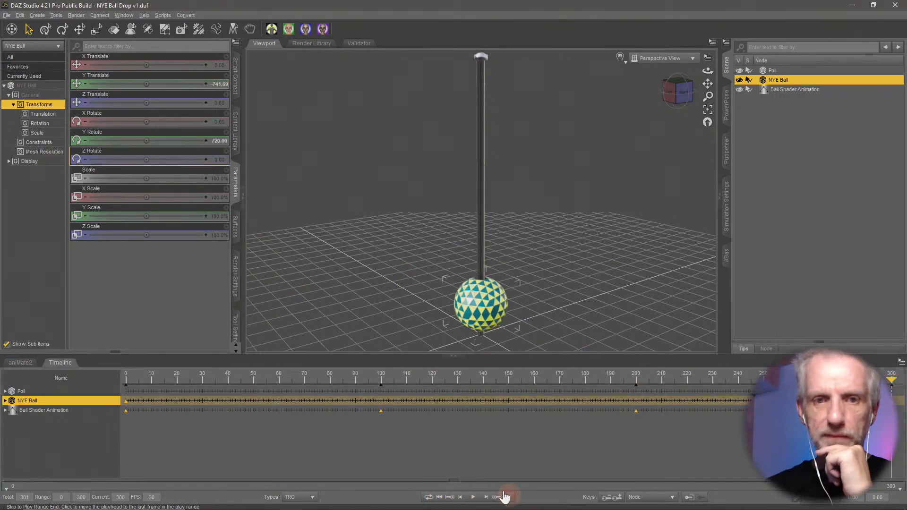
{"action": "left_click", "coordinate": [220, 140]}
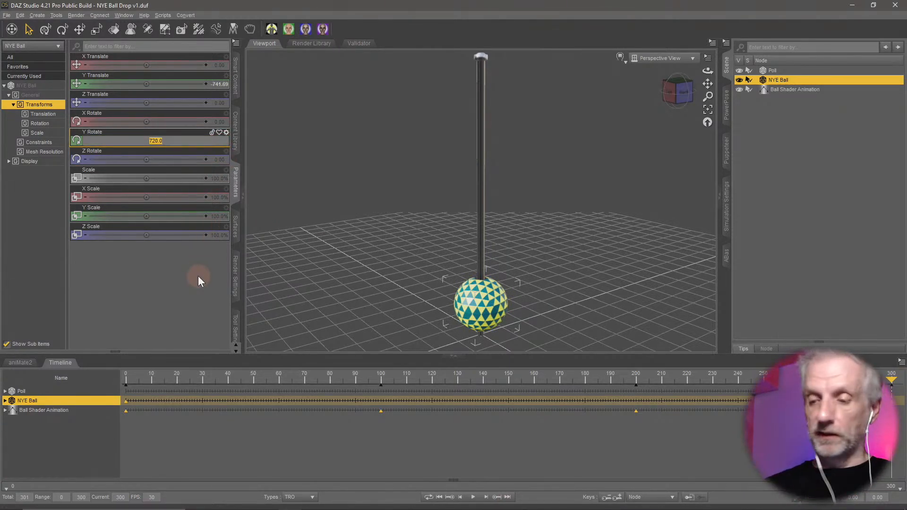
{"action": "type", "text": "960"}
{"action": "key", "text": "Return"}
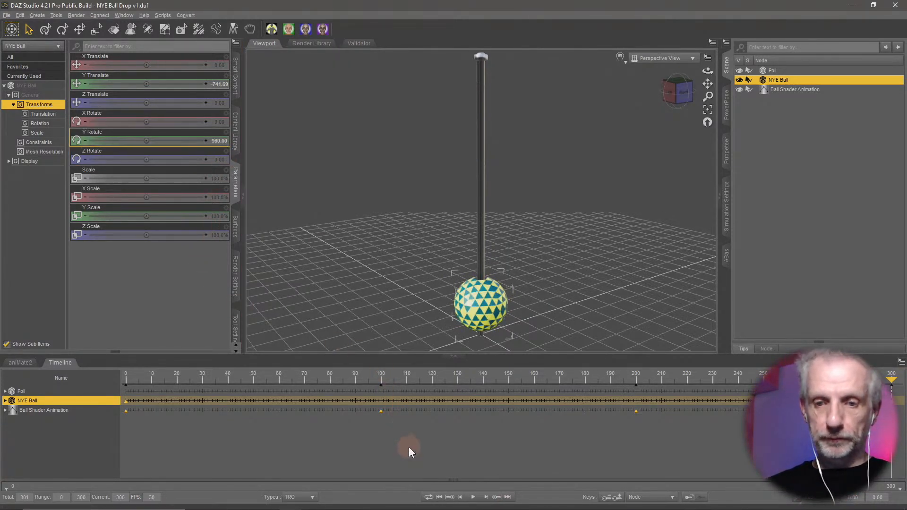
Play the ball drop animation from its first frame and return the playhead to the start
{"action": "left_click", "coordinate": [441, 497]}
{"action": "left_click", "coordinate": [474, 498]}
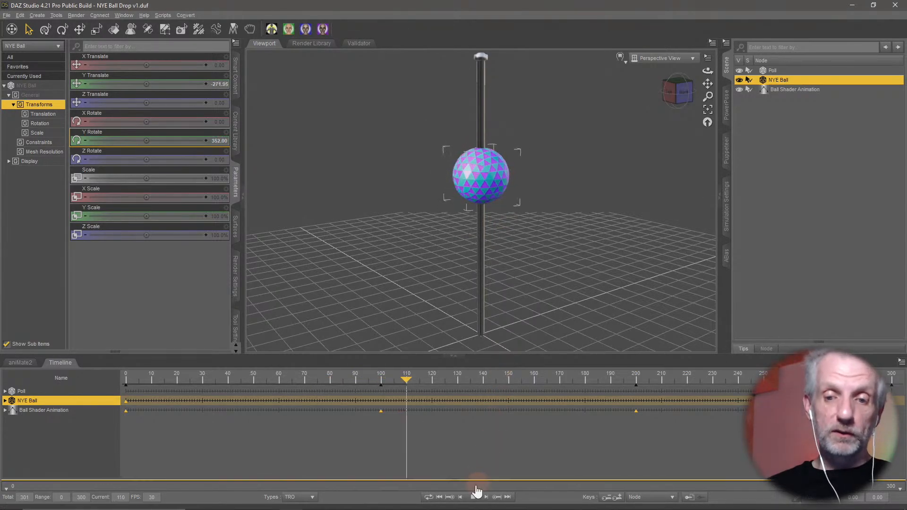
{"action": "left_click", "coordinate": [439, 497]}
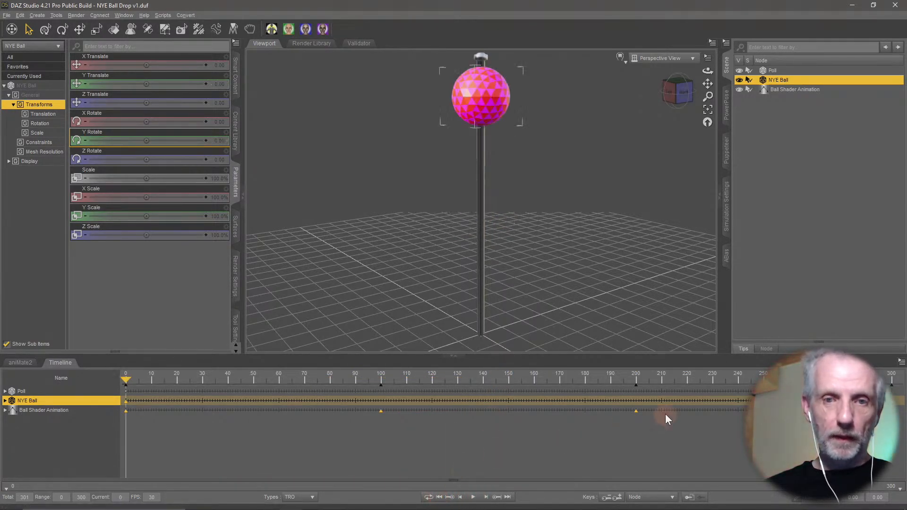
At the last frame, set the NYE Ball's Y Rotate to 720, check the closing frames, and save the scene
{"action": "left_click", "coordinate": [507, 497]}
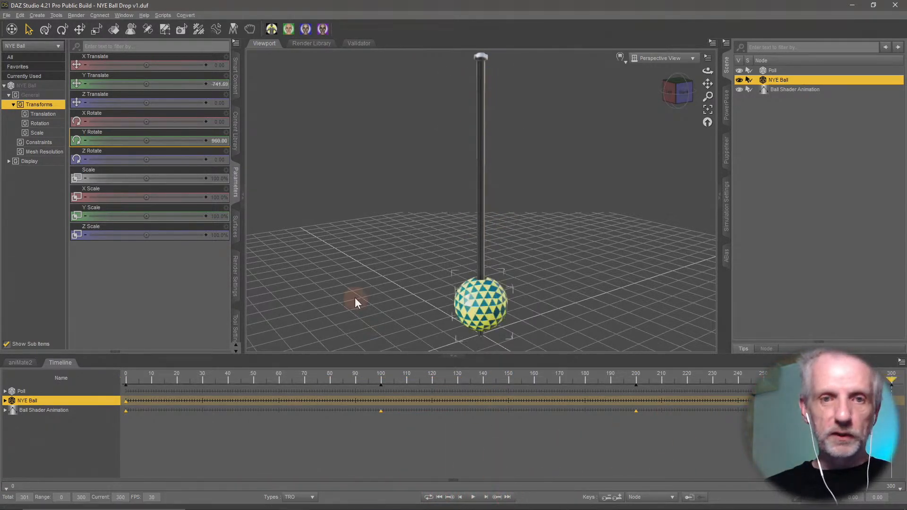
{"action": "left_click", "coordinate": [218, 142]}
{"action": "type", "text": "7"}
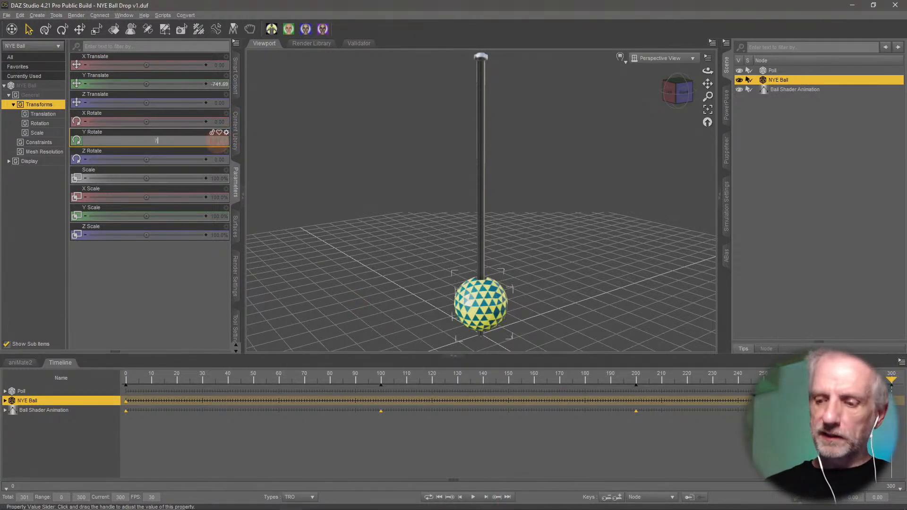
{"action": "type", "text": "20"}
{"action": "key", "text": "Return"}
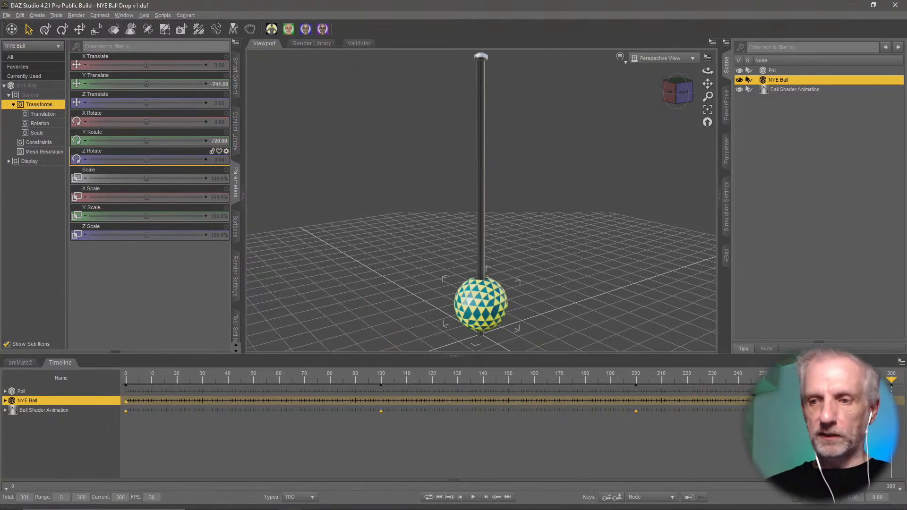
{"action": "left_click_drag", "start_coordinate": [751, 401], "coordinate": [905, 420]}
{"action": "key", "text": "ctrl+s"}
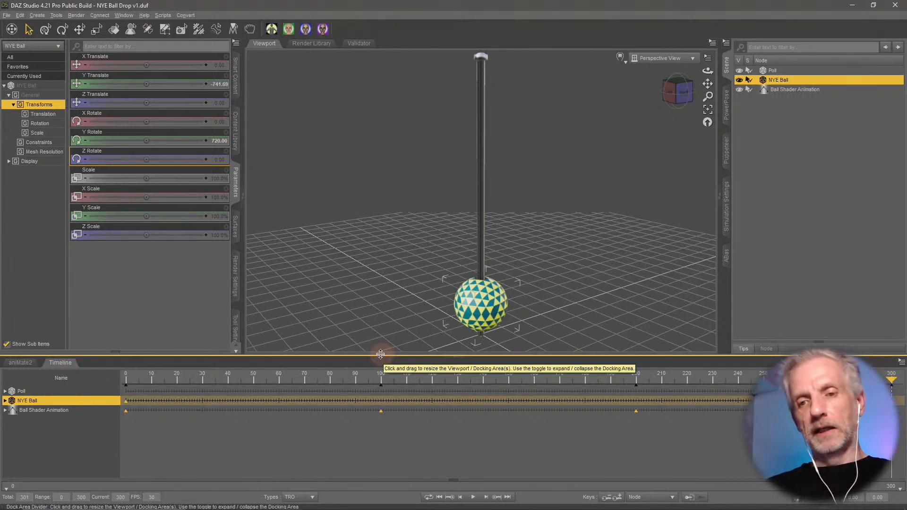
Switch to the web browser and examine the free EmberGen VDB animations offered on the JangaFX download page
{"action": "key", "text": "alt+Tab"}
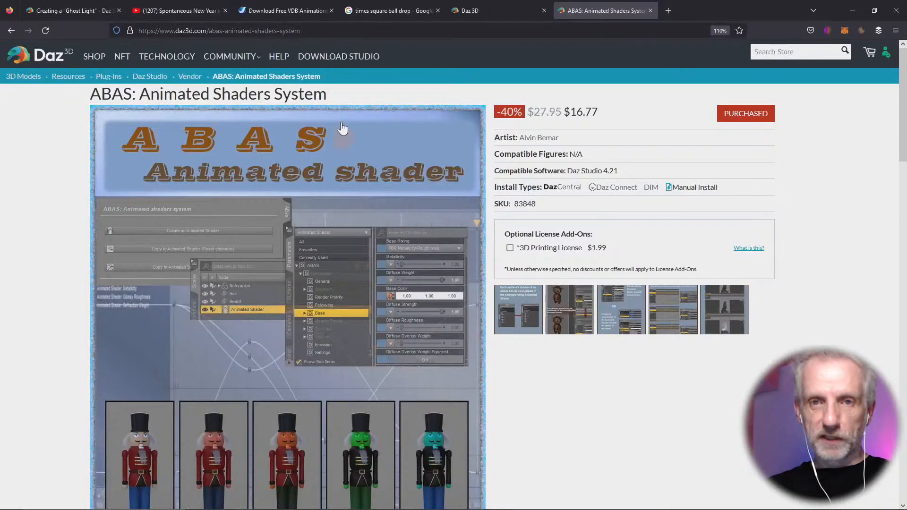
{"action": "left_click", "coordinate": [280, 12]}
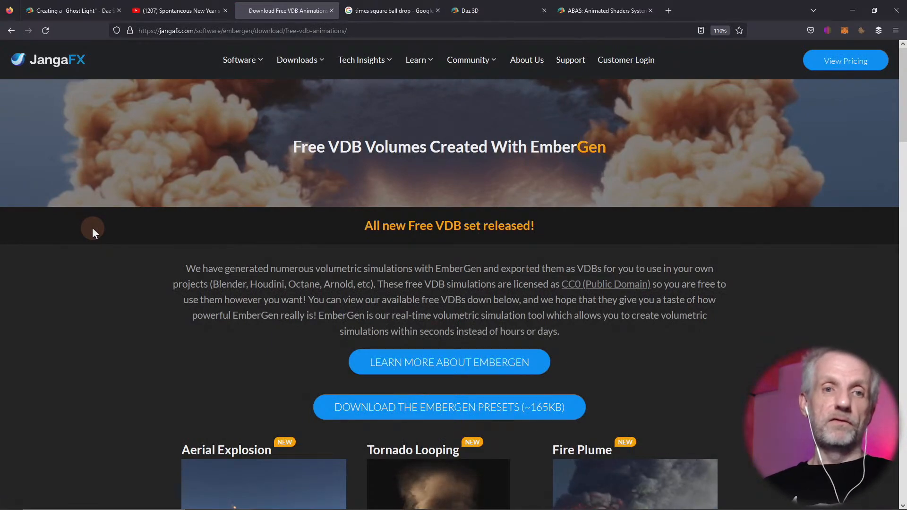
{"action": "scroll", "coordinate": [92, 228], "scroll_direction": "down", "scroll_amount": 10}
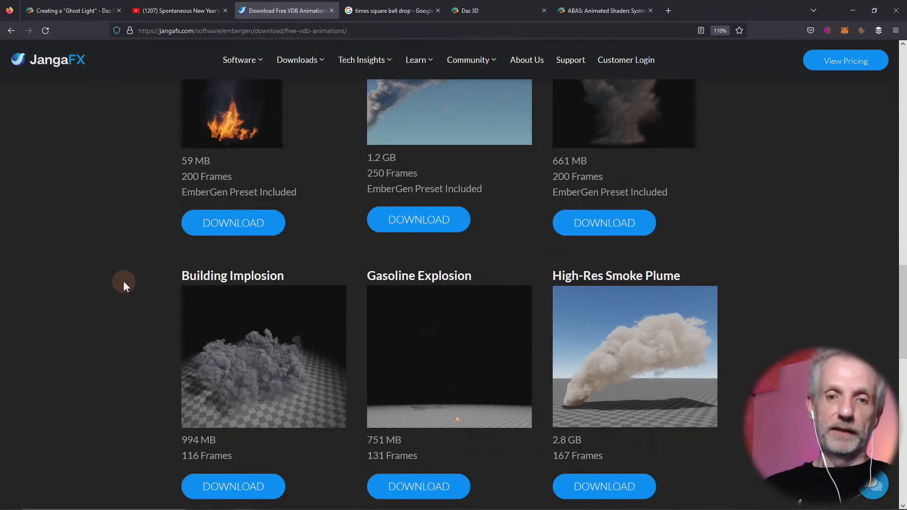
{"action": "scroll", "coordinate": [123, 281], "scroll_direction": "up", "scroll_amount": 15}
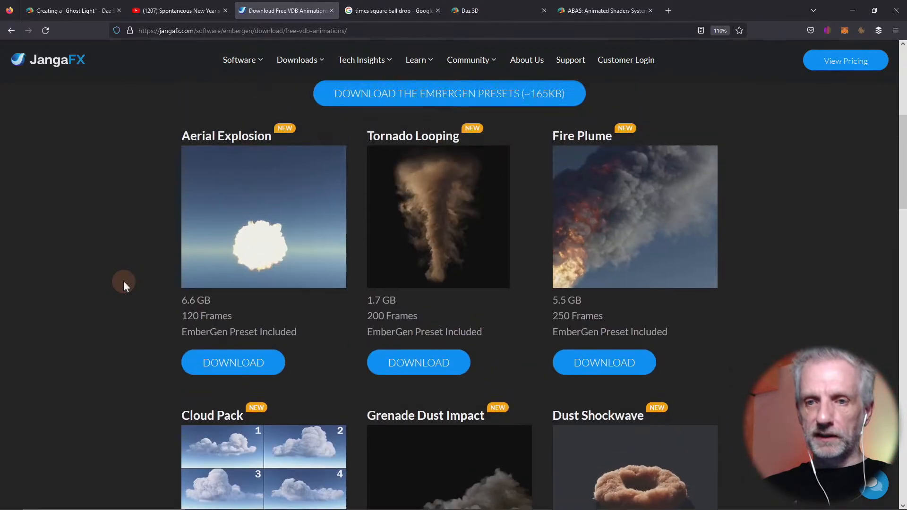
{"action": "scroll", "coordinate": [123, 282], "scroll_direction": "up", "scroll_amount": 7}
{"action": "scroll", "coordinate": [123, 281], "scroll_direction": "down", "scroll_amount": 5}
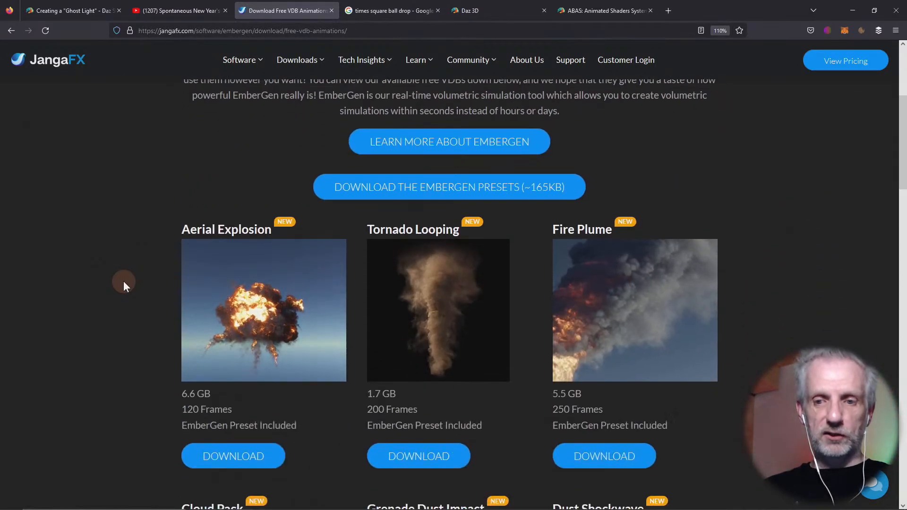
{"action": "scroll", "coordinate": [123, 281], "scroll_direction": "down", "scroll_amount": 3}
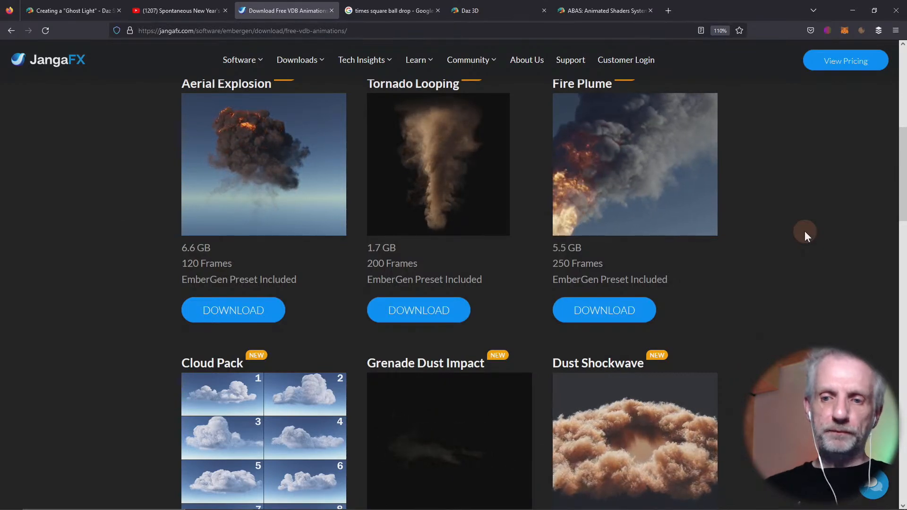
{"action": "scroll", "coordinate": [804, 230], "scroll_direction": "down", "scroll_amount": 6}
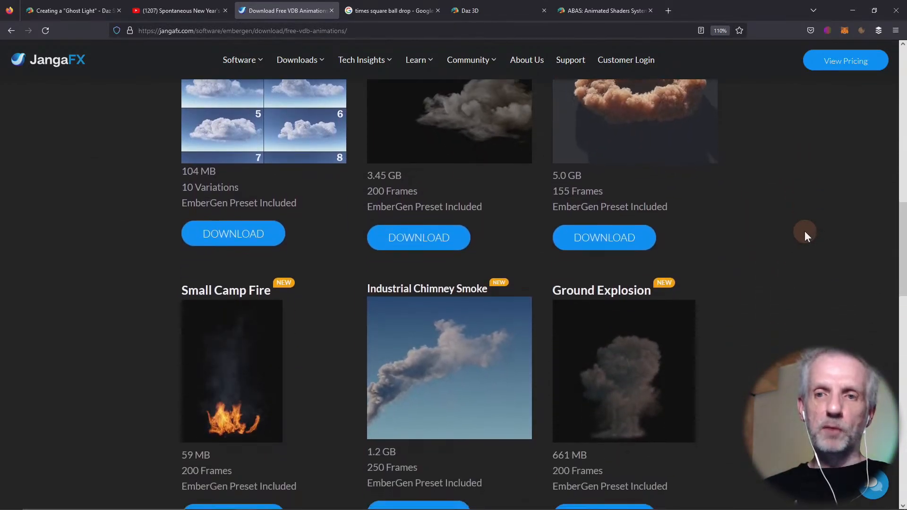
{"action": "scroll", "coordinate": [804, 231], "scroll_direction": "up", "scroll_amount": 1}
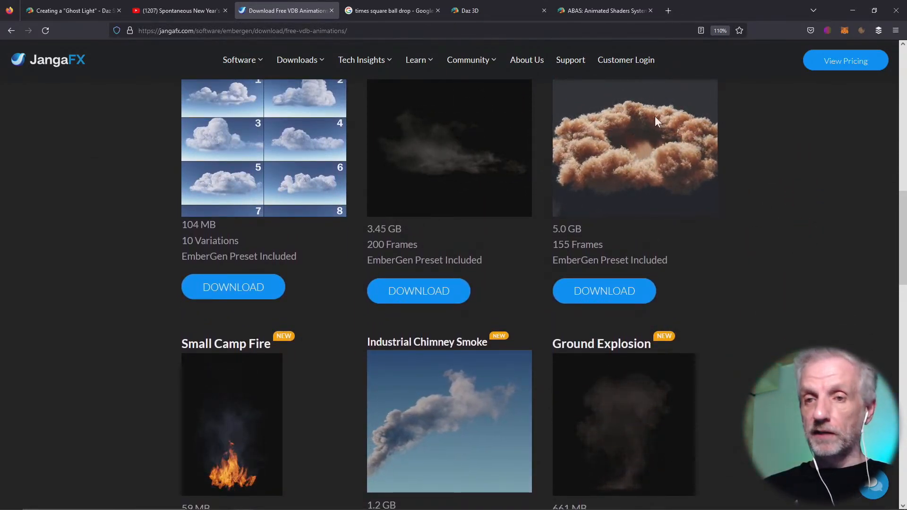
{"action": "left_click", "coordinate": [755, 232]}
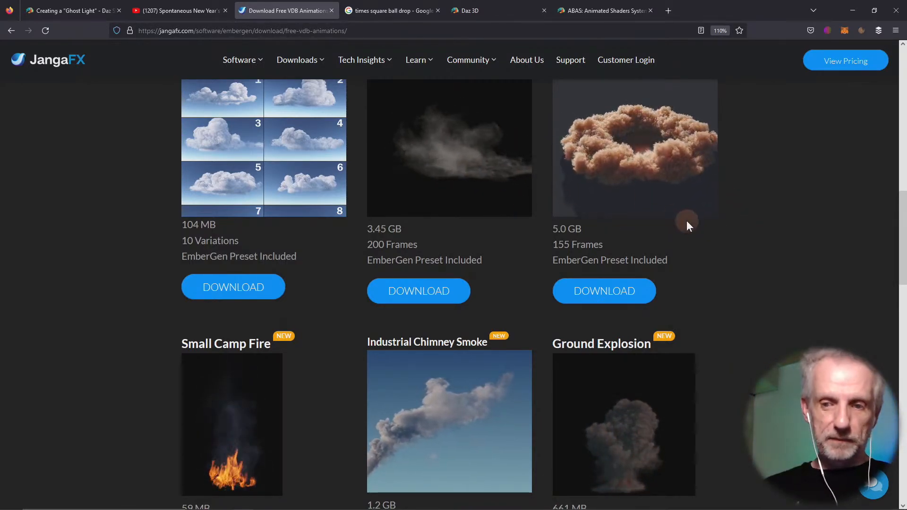
{"action": "scroll", "coordinate": [750, 254], "scroll_direction": "down", "scroll_amount": 7}
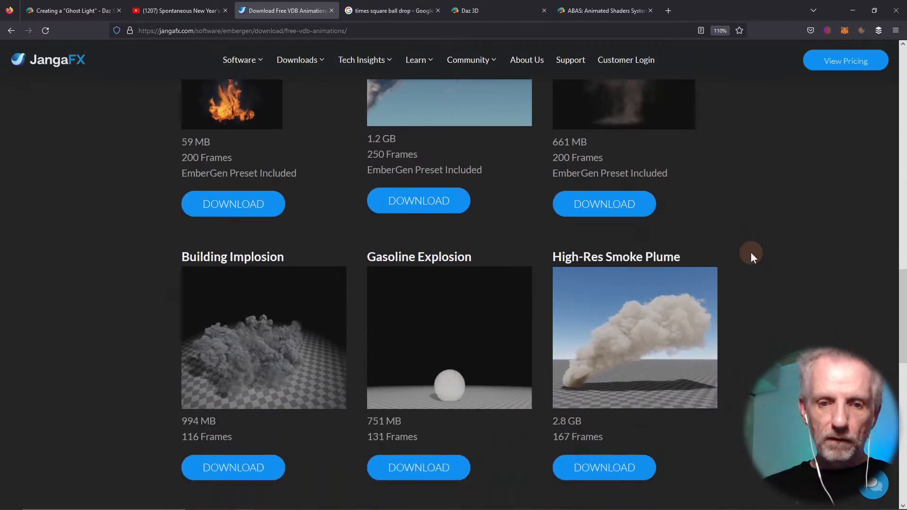
{"action": "scroll", "coordinate": [750, 252], "scroll_direction": "down", "scroll_amount": 1}
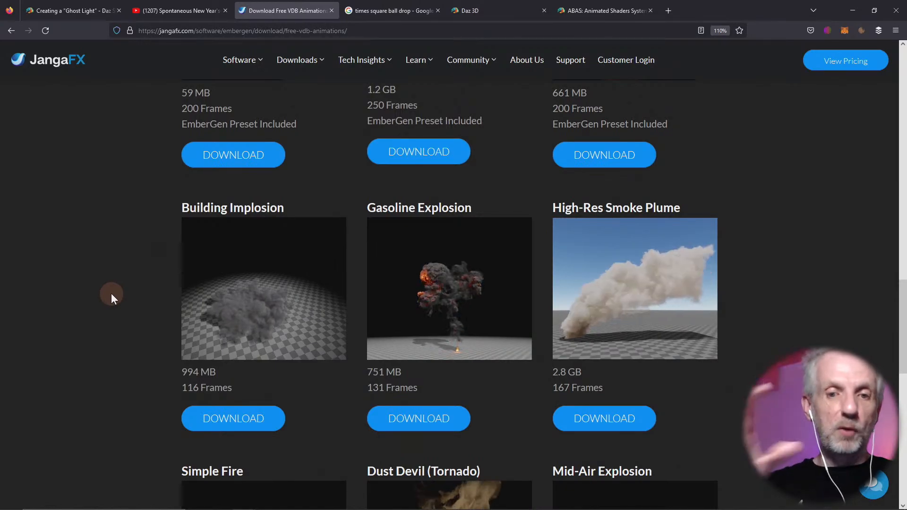
{"action": "scroll", "coordinate": [135, 325], "scroll_direction": "down", "scroll_amount": 2}
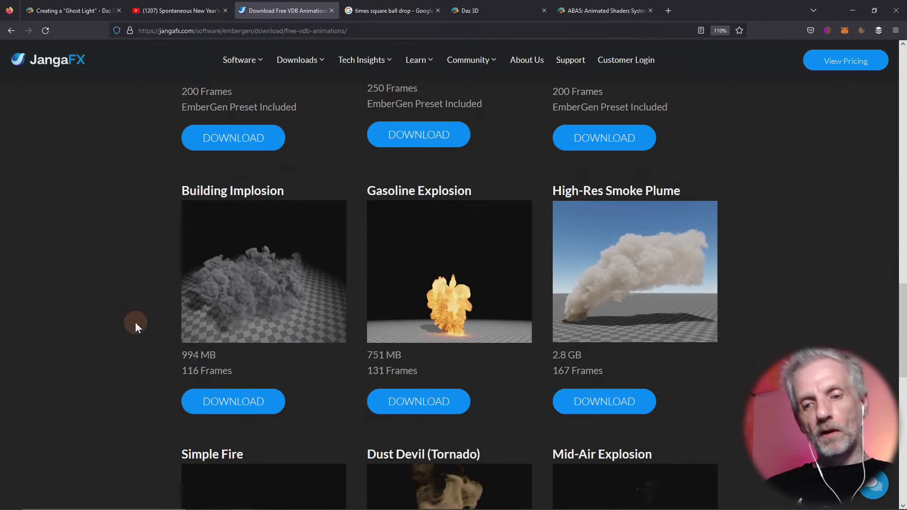
{"action": "scroll", "coordinate": [135, 322], "scroll_direction": "down", "scroll_amount": 3}
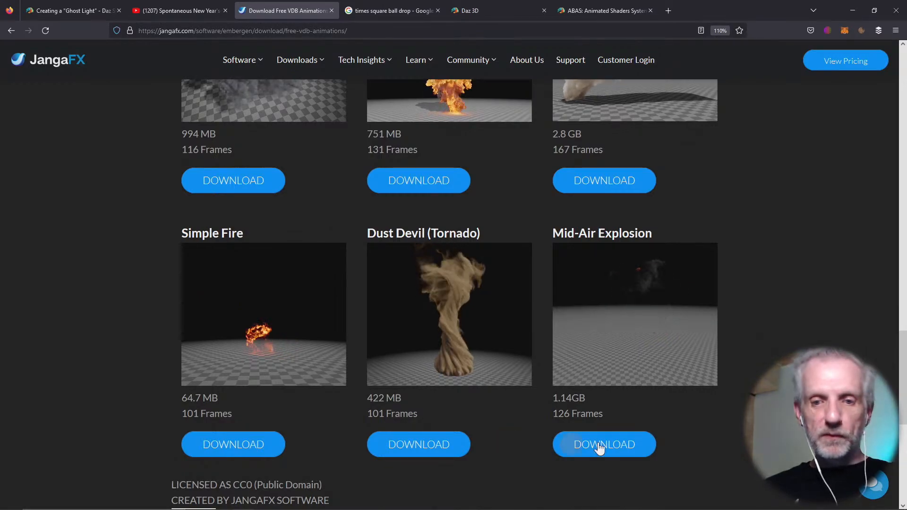
{"action": "scroll", "coordinate": [733, 393], "scroll_direction": "down", "scroll_amount": 3}
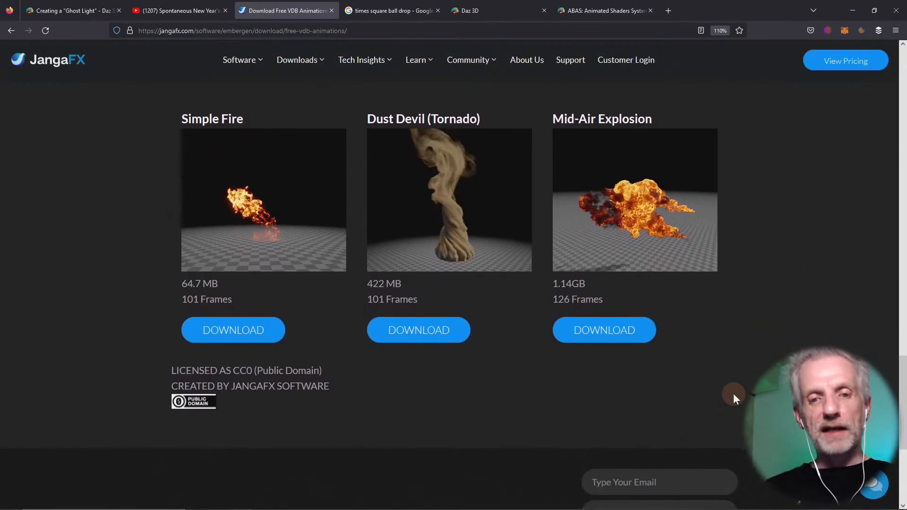
{"action": "scroll", "coordinate": [733, 396], "scroll_direction": "up", "scroll_amount": 4}
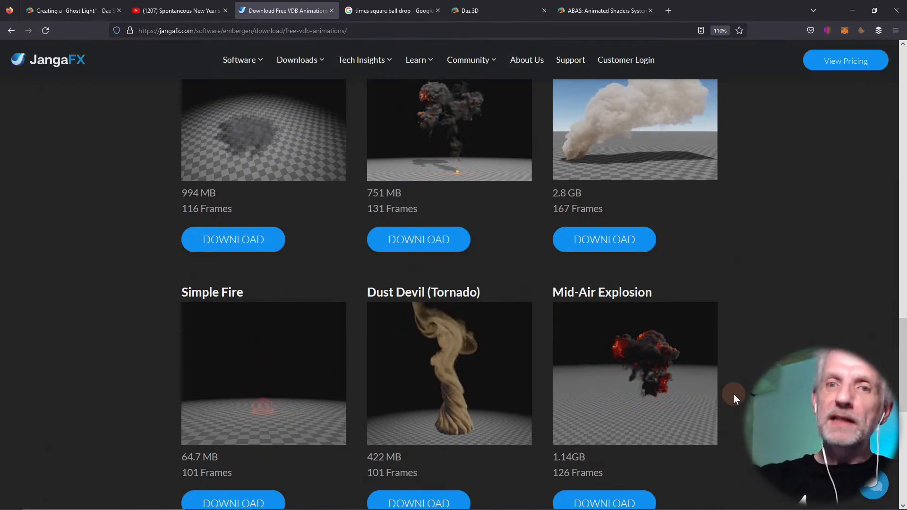
{"action": "scroll", "coordinate": [732, 327], "scroll_direction": "up", "scroll_amount": 2}
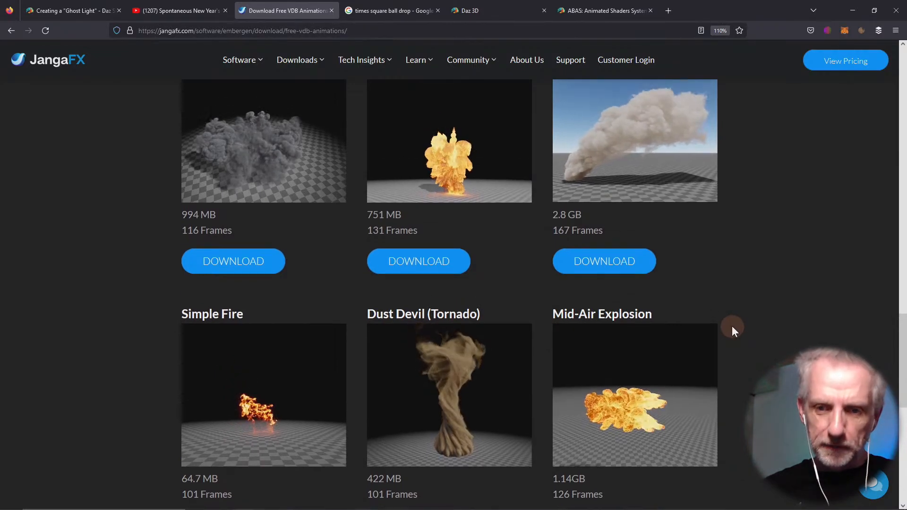
{"action": "scroll", "coordinate": [732, 326], "scroll_direction": "up", "scroll_amount": 4}
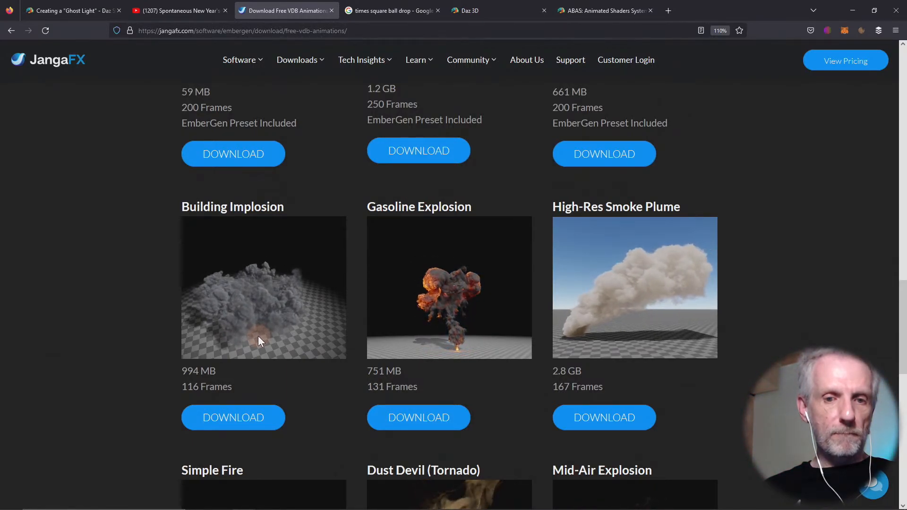
Return to DAZ Studio and scrub through the final frames of the ball drop, finishing at frame 300
{"action": "key", "text": "alt+Tab"}
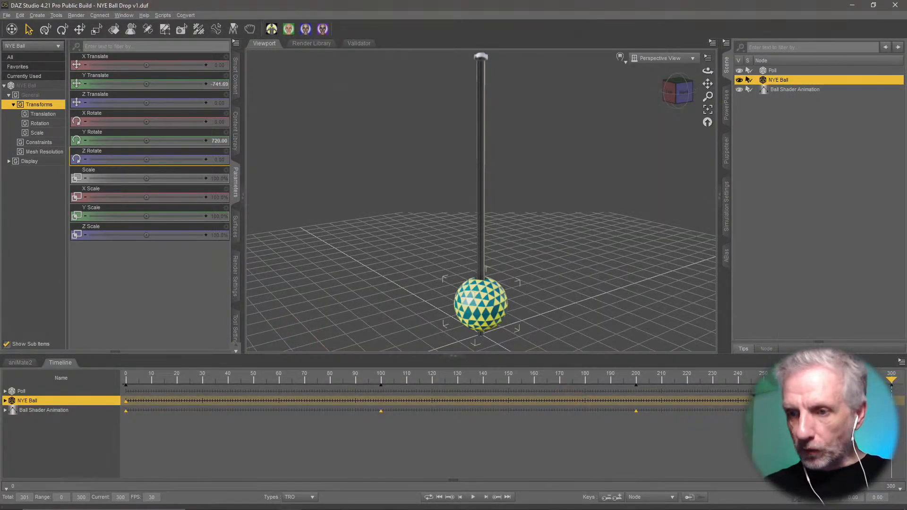
{"action": "left_click_drag", "start_coordinate": [890, 378], "coordinate": [760, 378]}
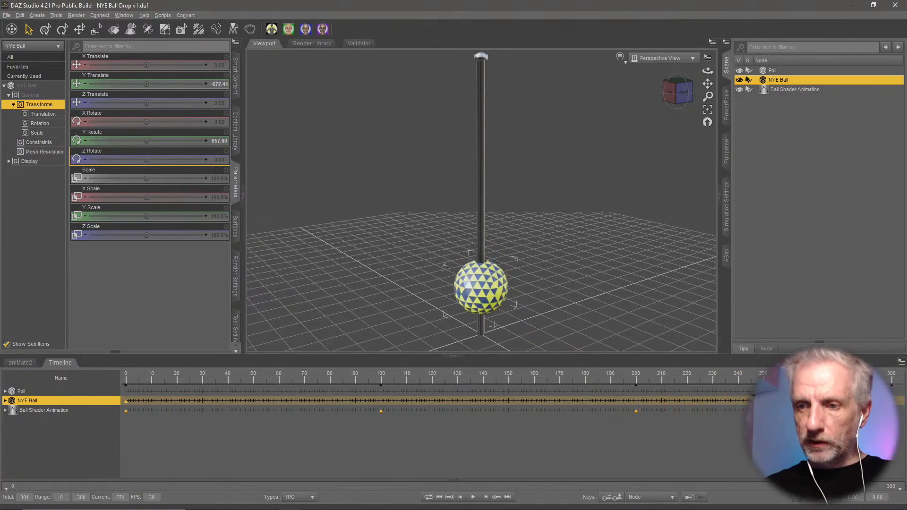
{"action": "mouse_move", "coordinate": [905, 406]}
{"action": "left_mouse_down"}
{"action": "mouse_move", "coordinate": [734, 407]}
{"action": "mouse_move", "coordinate": [902, 407]}
{"action": "left_mouse_up"}
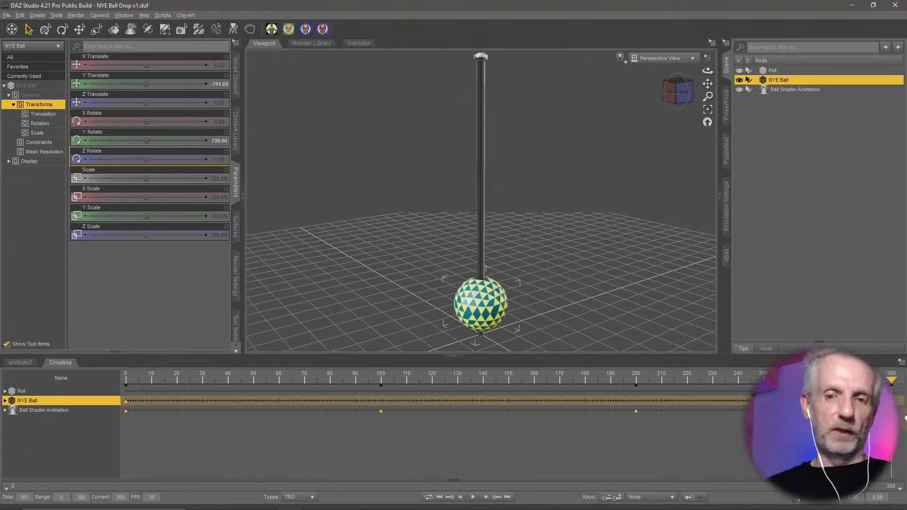
{"action": "left_click_drag", "start_coordinate": [905, 405], "coordinate": [840, 400]}
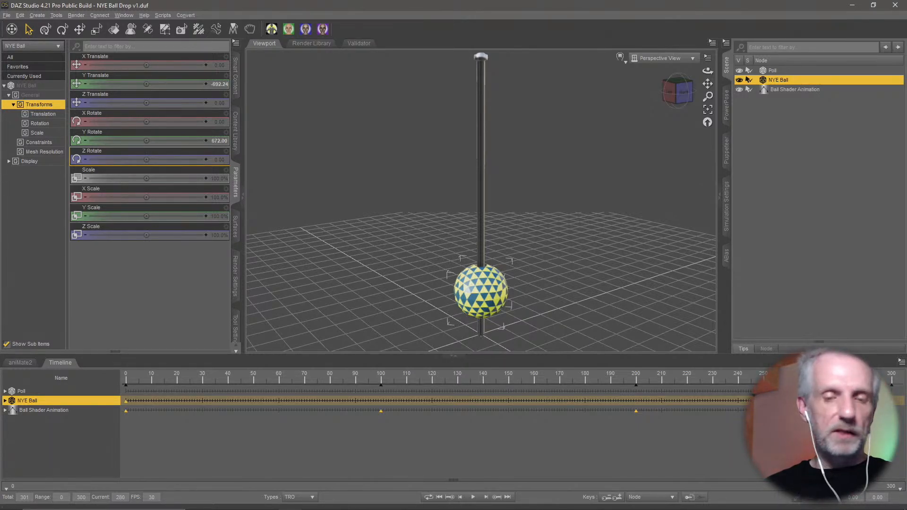
{"action": "left_click_drag", "start_coordinate": [840, 400], "coordinate": [905, 392]}
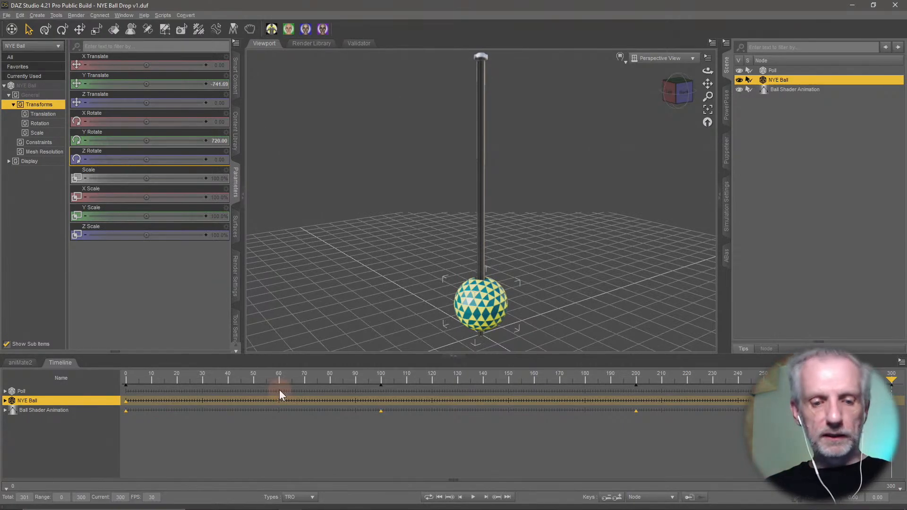
Collapse the timeline and start a new empty scene
{"action": "left_click", "coordinate": [60, 363]}
{"action": "left_click", "coordinate": [6, 15]}
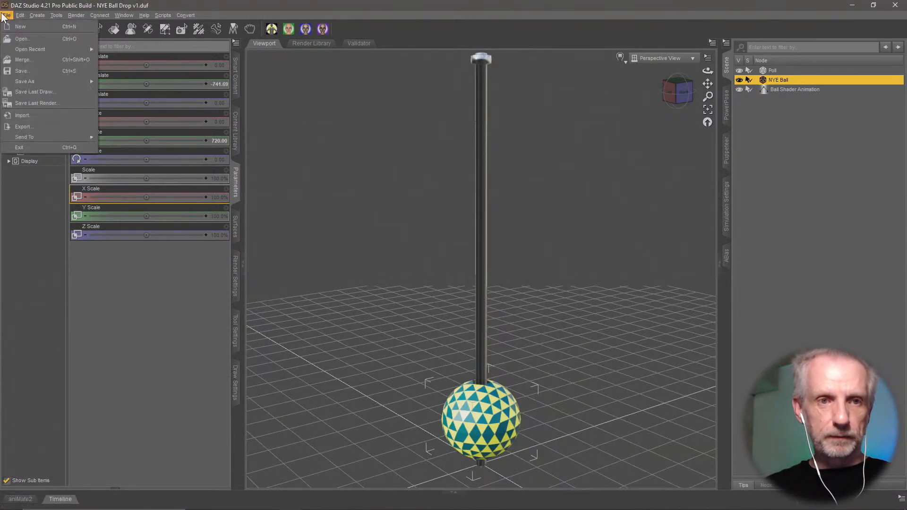
{"action": "left_click", "coordinate": [33, 25]}
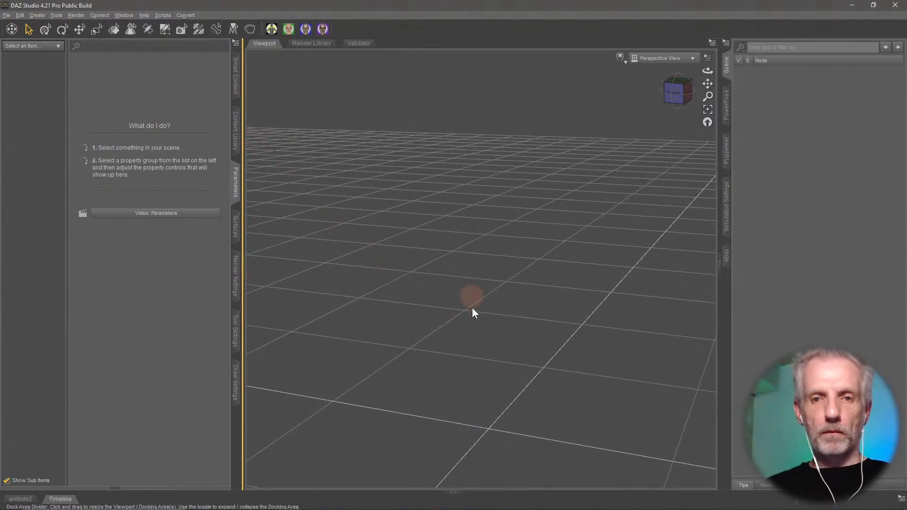
Reopen the timeline and set the new scene's total frame count to 401
{"action": "left_click_drag", "start_coordinate": [474, 296], "coordinate": [405, 261]}
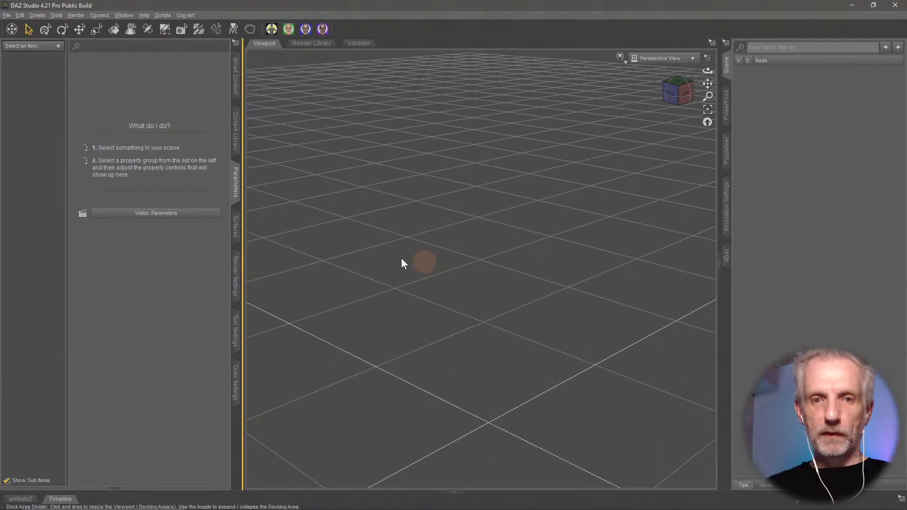
{"action": "left_click_drag", "start_coordinate": [511, 286], "coordinate": [488, 314], "text": "ctrl+alt"}
{"action": "left_click", "coordinate": [61, 498]}
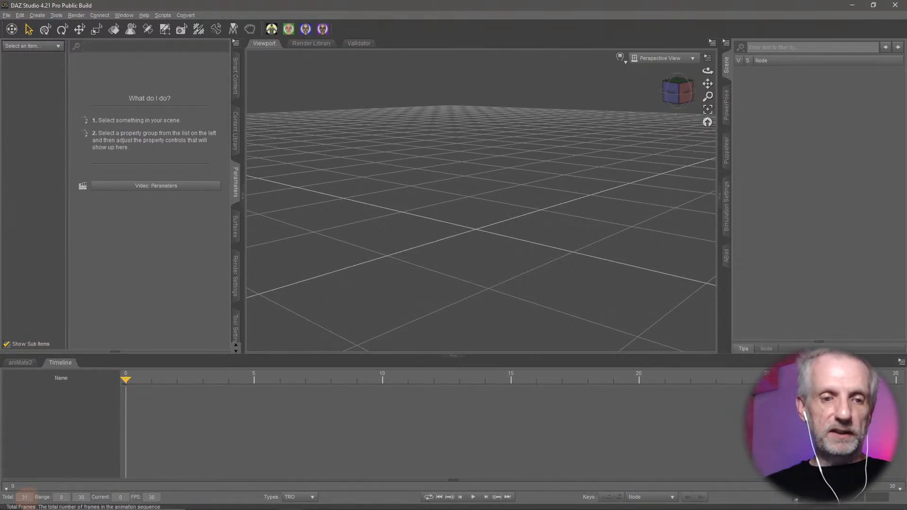
{"action": "left_click", "coordinate": [25, 496]}
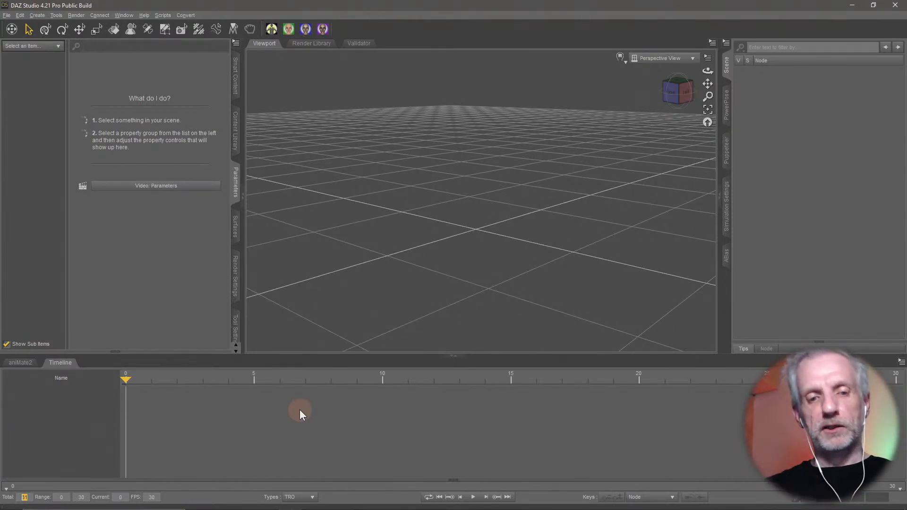
{"action": "type", "text": "401"}
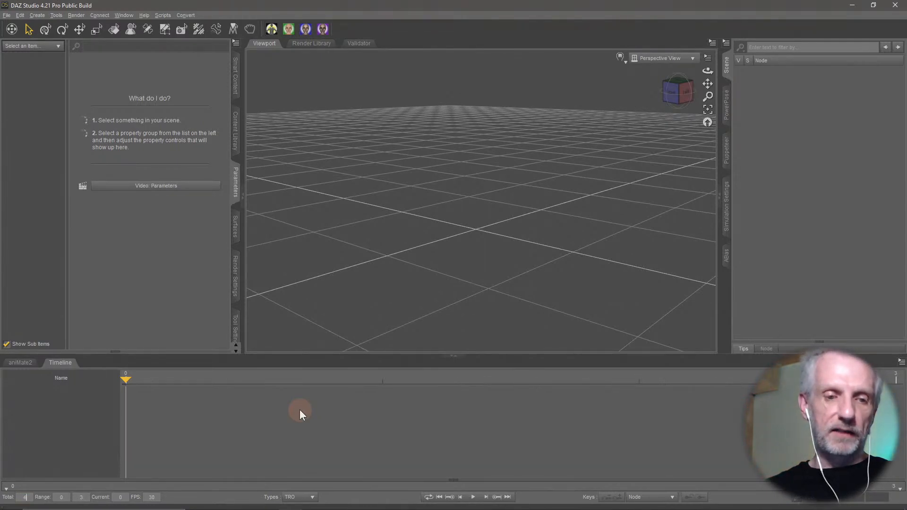
{"action": "key", "text": "Return"}
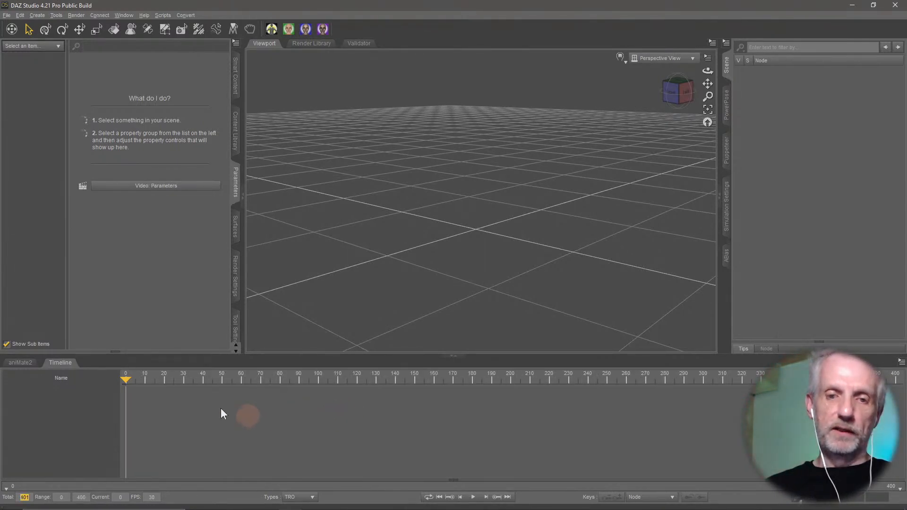
Move the playhead to frame 280 and shrink the timeline pane to enlarge the viewport
{"action": "left_click_drag", "start_coordinate": [127, 380], "coordinate": [660, 373]}
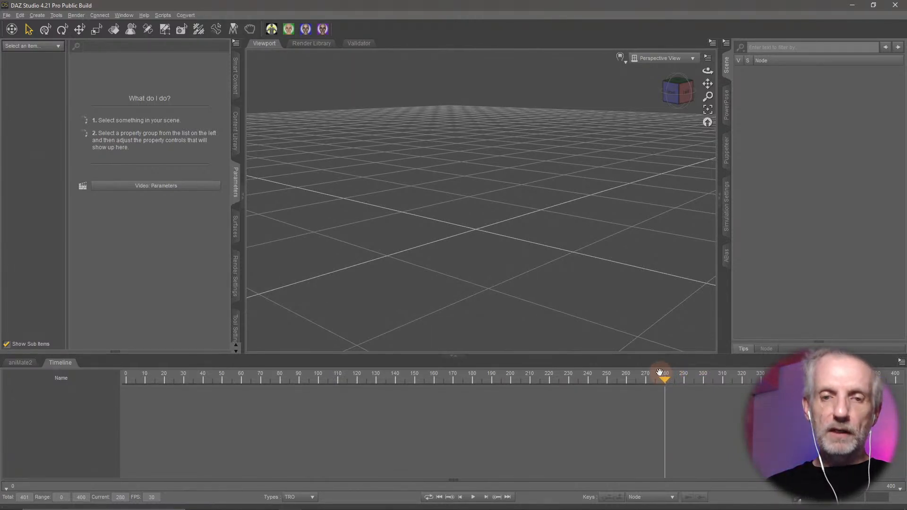
{"action": "left_click_drag", "start_coordinate": [247, 354], "coordinate": [279, 423]}
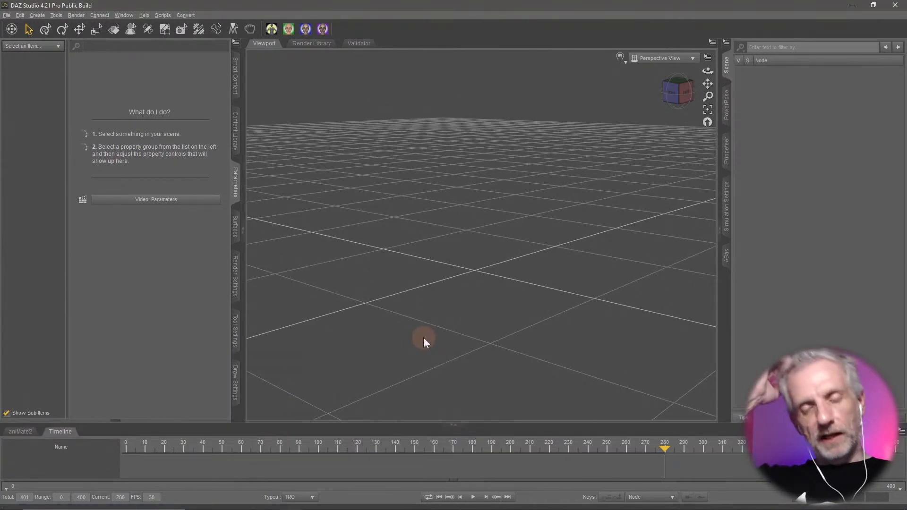
Search all installed products in Smart Content for "ab"
{"action": "left_click", "coordinate": [235, 88]}
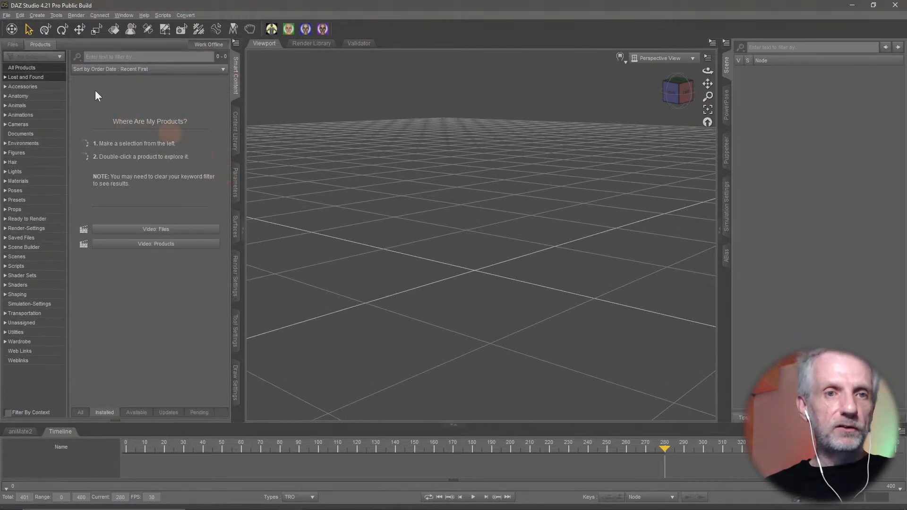
{"action": "left_click", "coordinate": [37, 16]}
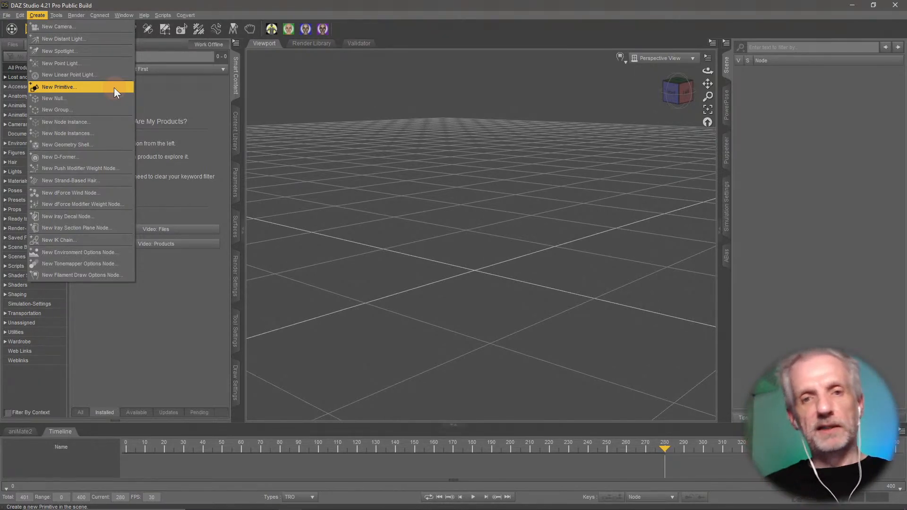
{"action": "left_click", "coordinate": [185, 93]}
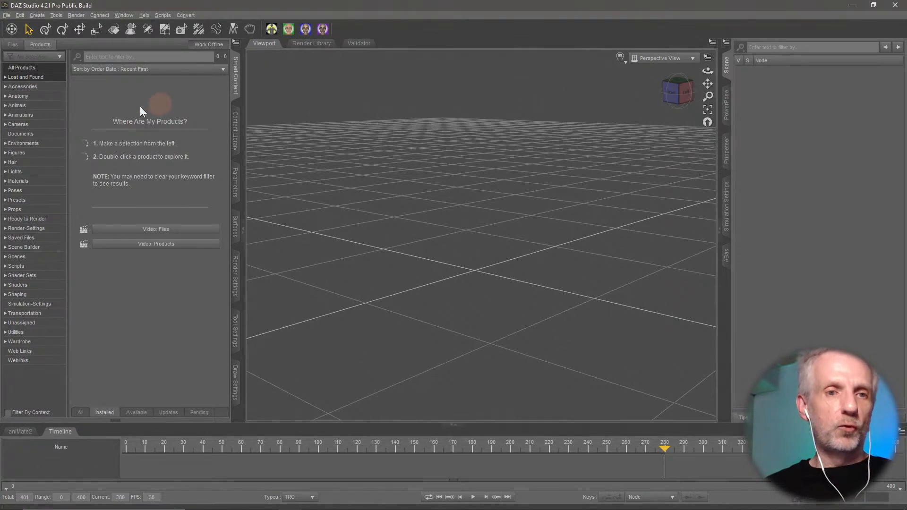
{"action": "left_click", "coordinate": [43, 332]}
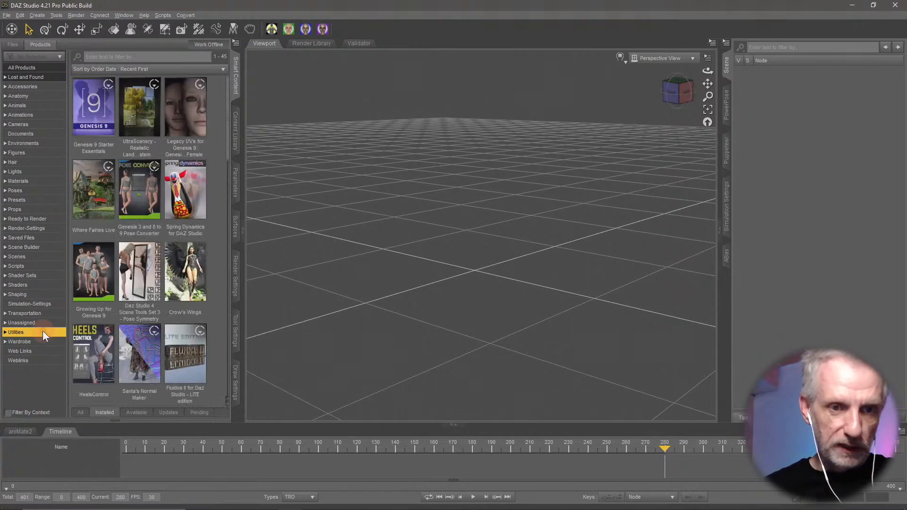
{"action": "left_click", "coordinate": [150, 55]}
{"action": "type", "text": "ab"}
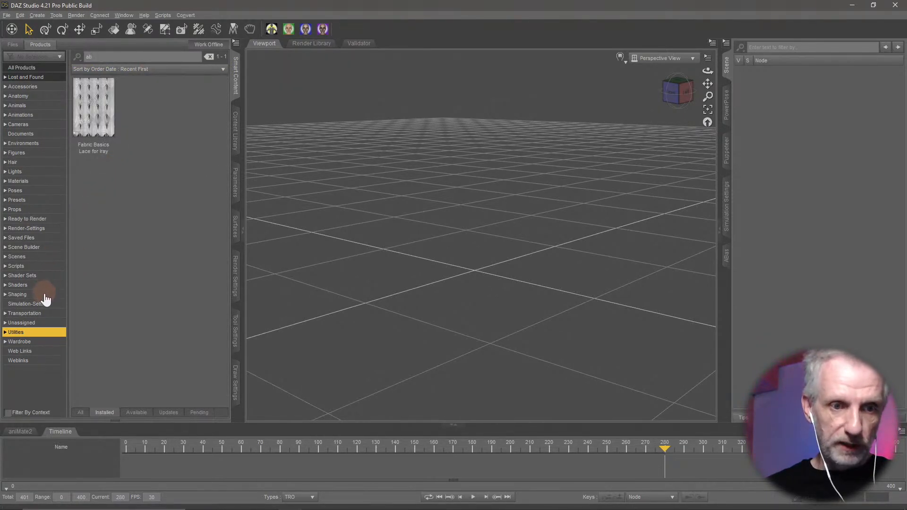
{"action": "left_click", "coordinate": [45, 266]}
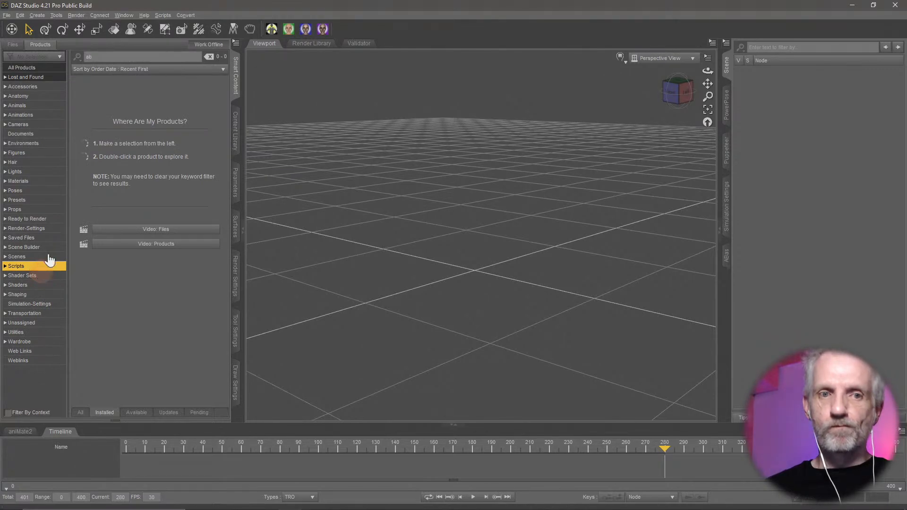
{"action": "left_click", "coordinate": [125, 56]}
{"action": "left_click", "coordinate": [38, 67]}
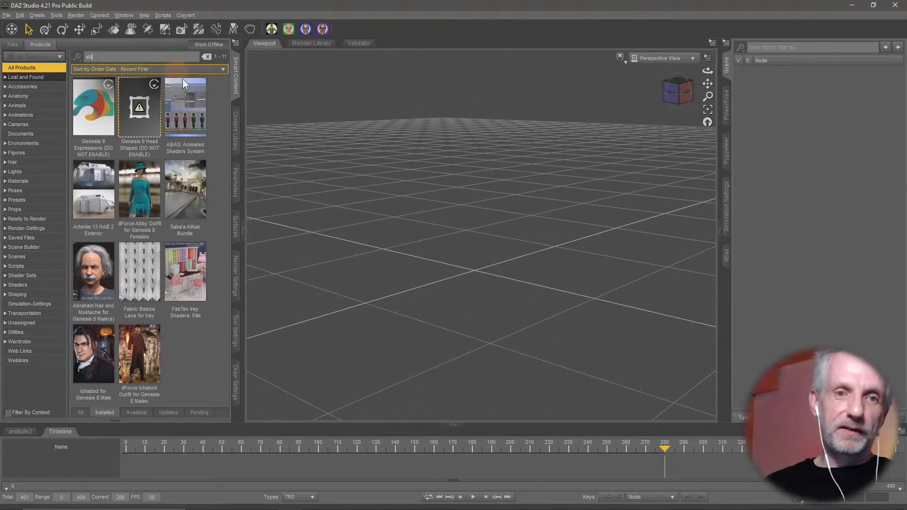
Open the ABAS: Animated Shaders System product and load its ABas Basic OpenVDB Container prop into the scene
{"action": "double_click", "coordinate": [197, 111]}
{"action": "left_click", "coordinate": [159, 136]}
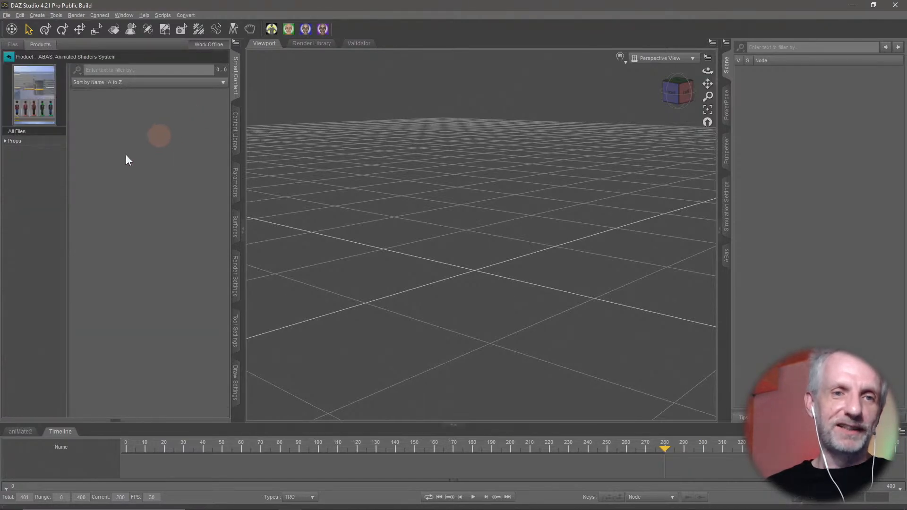
{"action": "left_click", "coordinate": [47, 141]}
{"action": "left_click", "coordinate": [97, 119]}
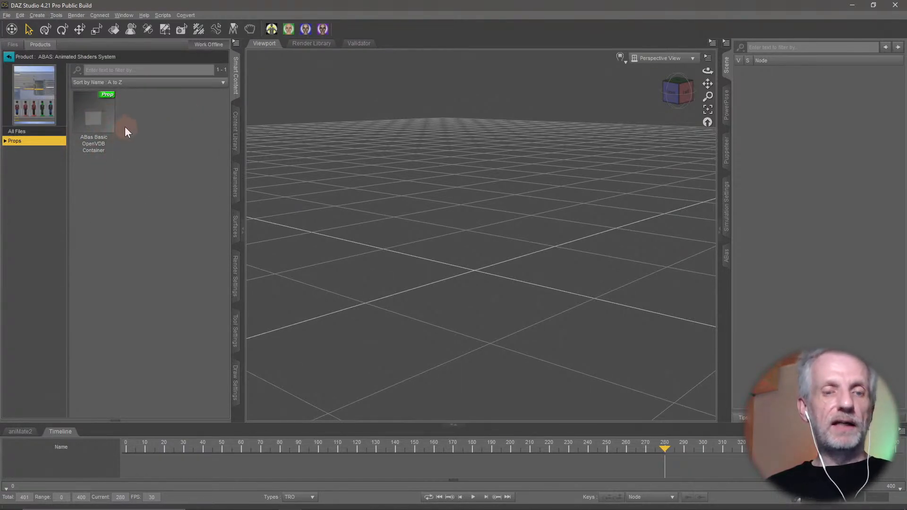
{"action": "double_click", "coordinate": [101, 116]}
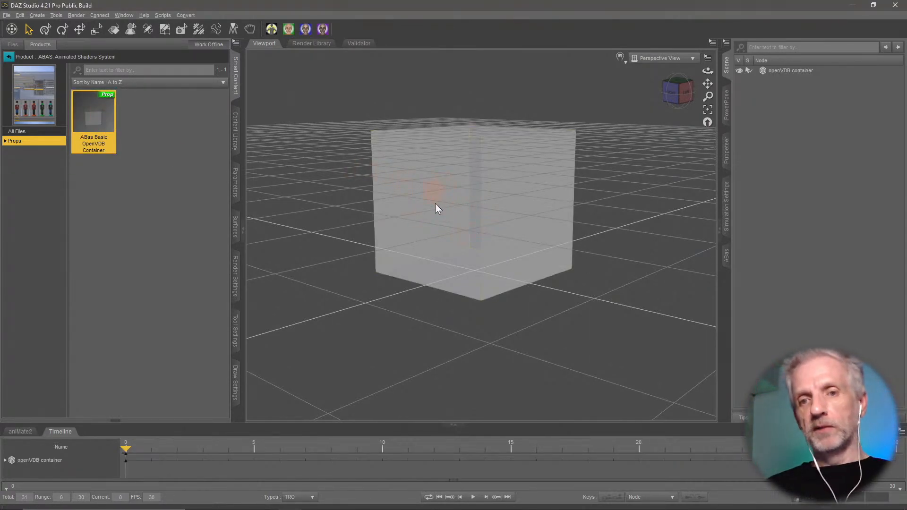
Select the openVDB container and display its full Volume surface properties with the text filter cleared
{"action": "left_click", "coordinate": [472, 204]}
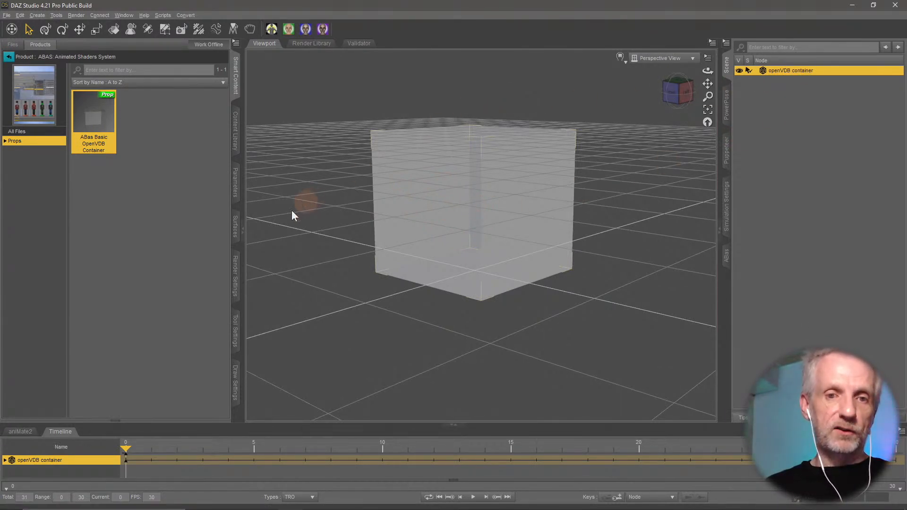
{"action": "left_click", "coordinate": [235, 229]}
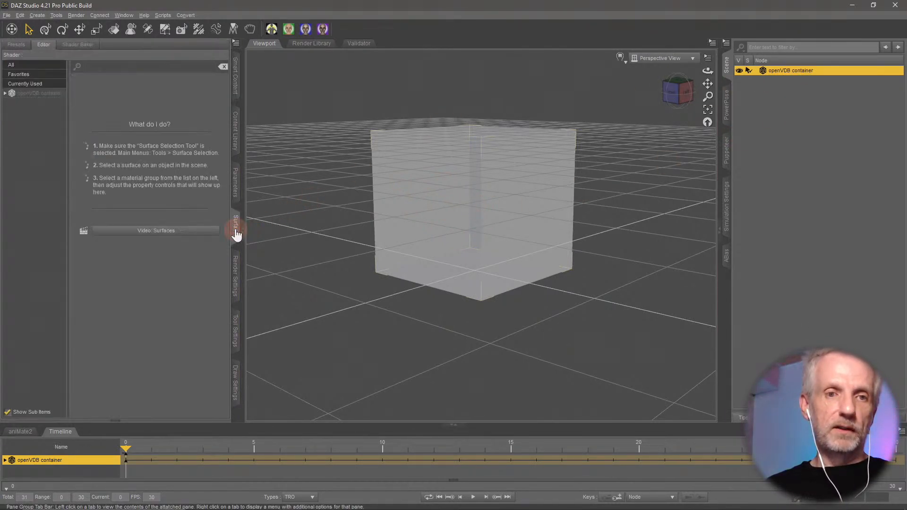
{"action": "left_click", "coordinate": [5, 93]}
{"action": "left_click", "coordinate": [10, 102]}
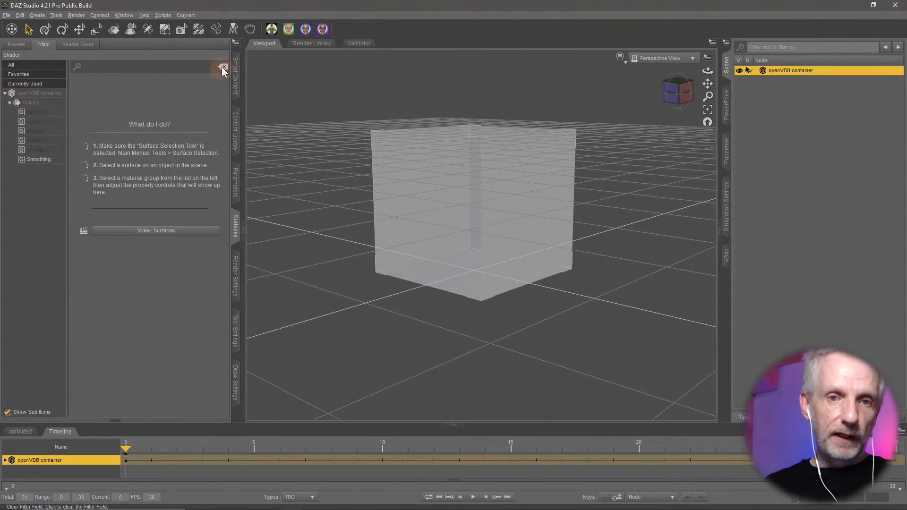
{"action": "left_click", "coordinate": [38, 104]}
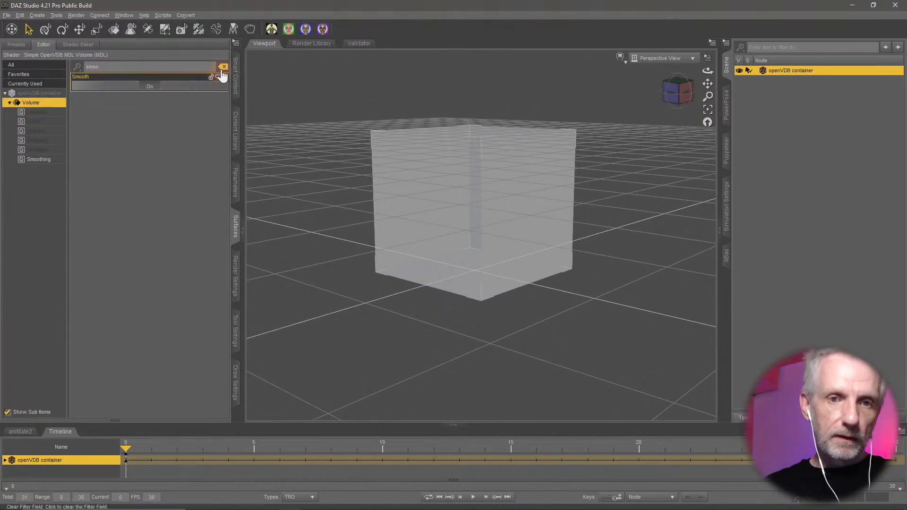
{"action": "left_click", "coordinate": [223, 67]}
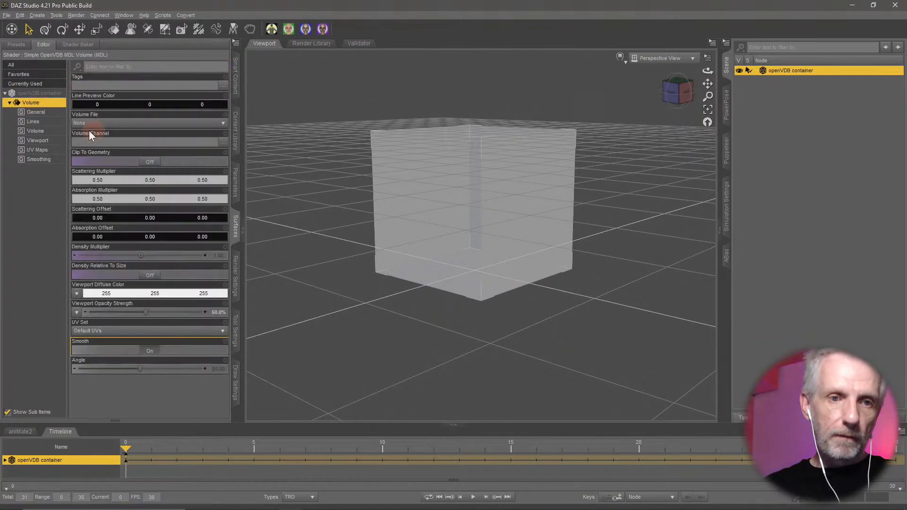
Set the Density Multiplier of the container's Volume shader to 20
{"action": "left_click", "coordinate": [36, 131]}
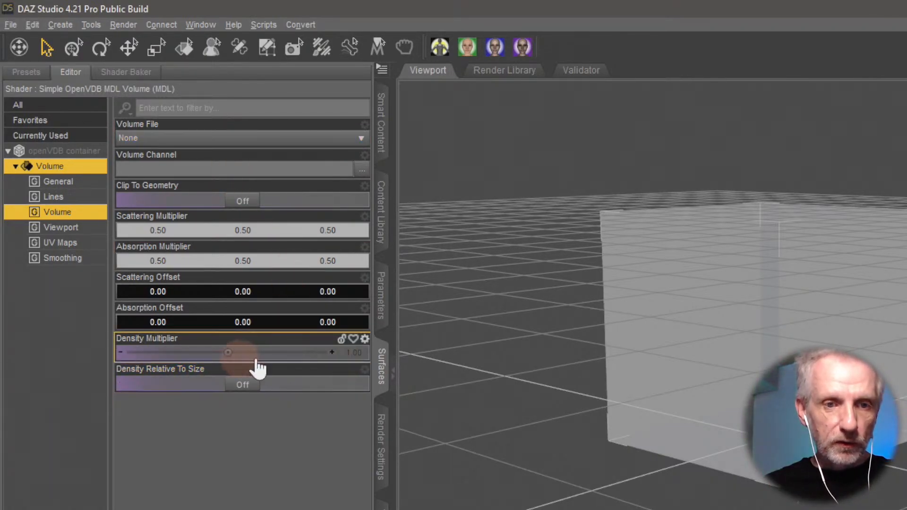
{"action": "left_click", "coordinate": [356, 354]}
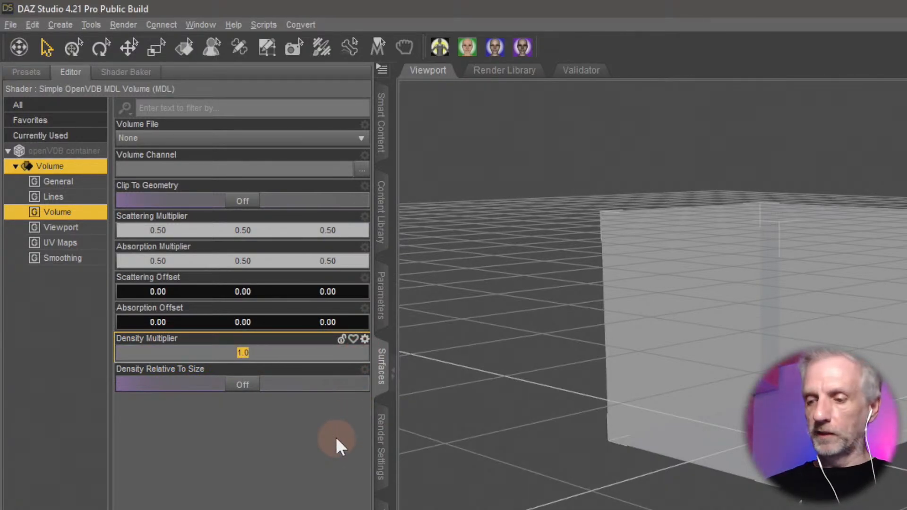
{"action": "type", "text": "20"}
{"action": "key", "text": "Return"}
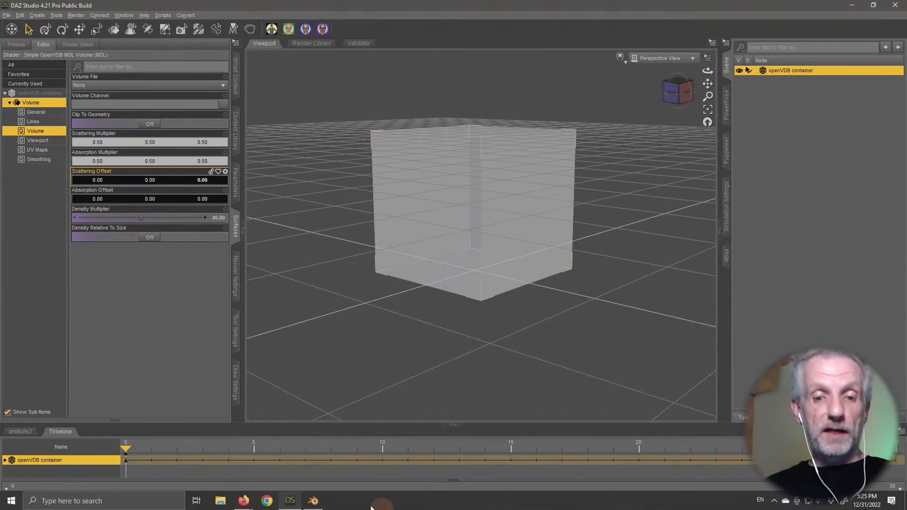
Switch to File Explorer and open the Building_Implosion_01 folder in Downloads
{"action": "left_click", "coordinate": [220, 501]}
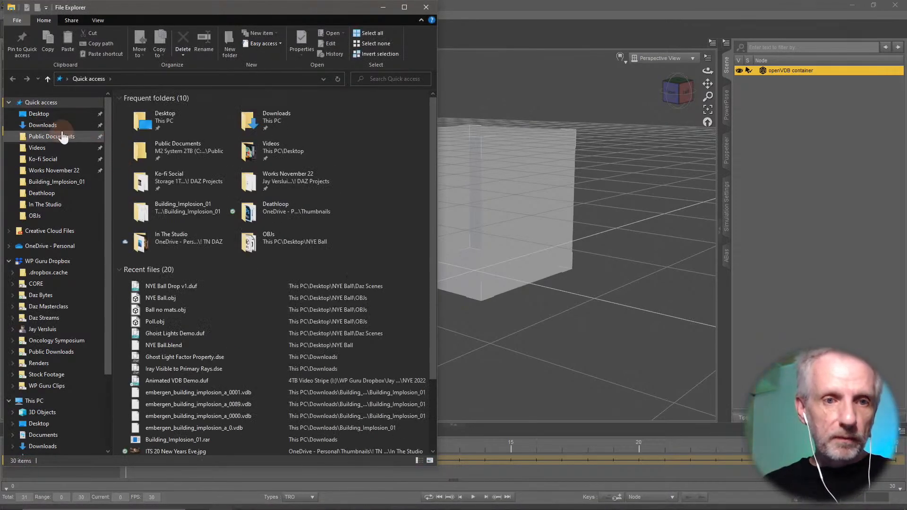
{"action": "left_click", "coordinate": [63, 136]}
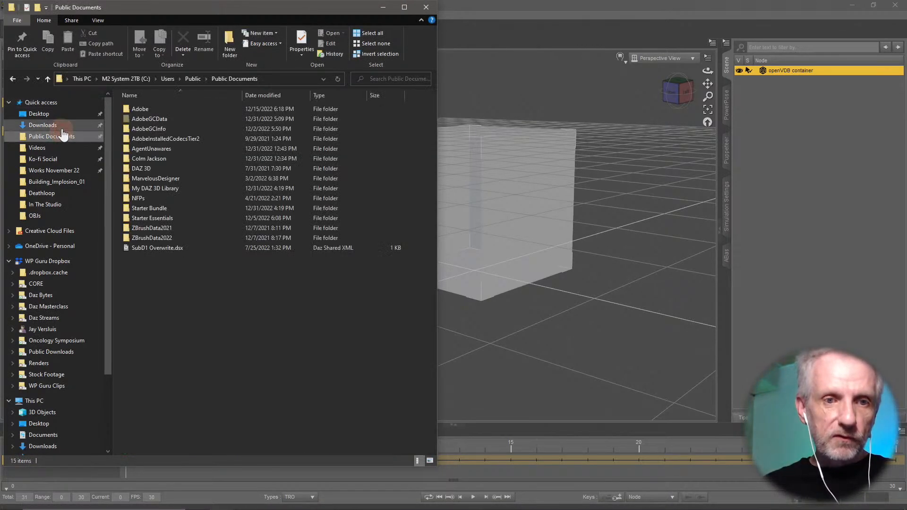
{"action": "left_click", "coordinate": [43, 126]}
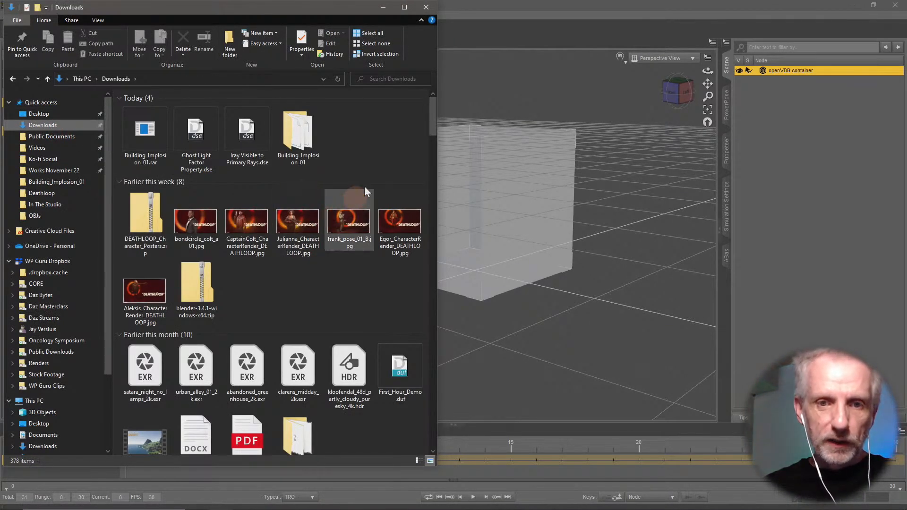
{"action": "left_click", "coordinate": [294, 139]}
{"action": "double_click", "coordinate": [302, 135]}
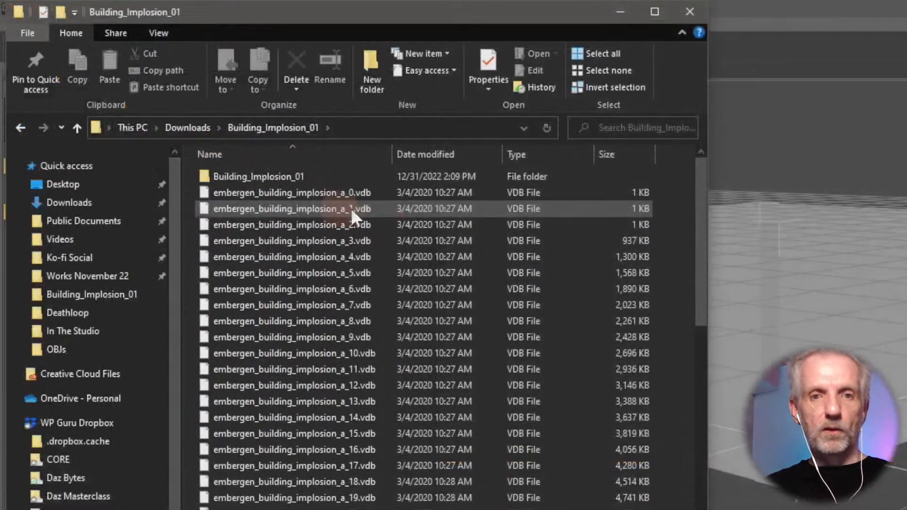
Examine the embergen_building_implosion_a VDB files in sequence from file 0 through the end of the list
{"action": "left_click", "coordinate": [222, 120]}
{"action": "left_click", "coordinate": [302, 129], "text": "shift"}
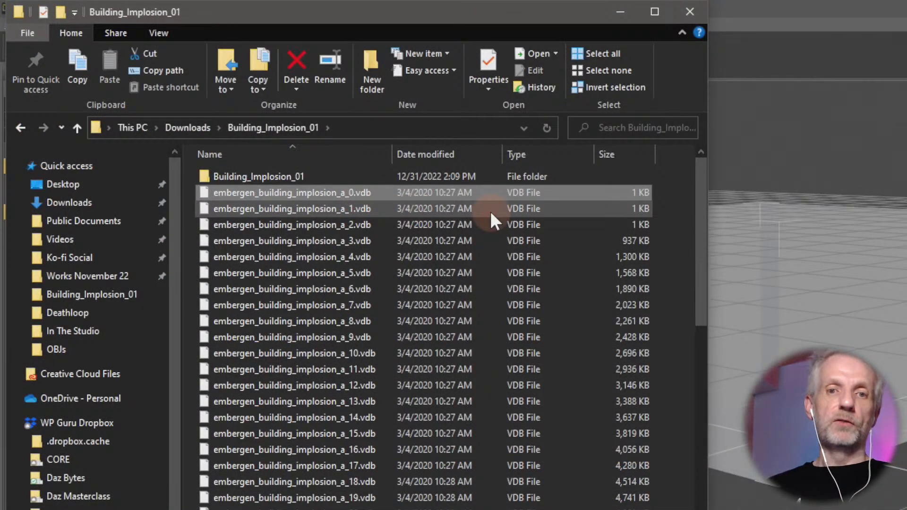
{"action": "key", "text": "Down"}
{"action": "key", "text": "Down"}
{"action": "key", "text": "Down"}
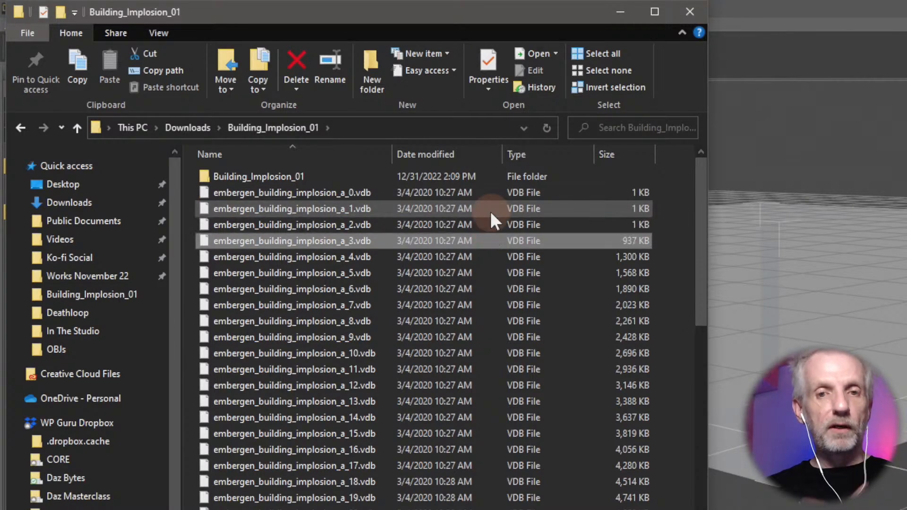
{"action": "key", "text": "Down"}
{"action": "key", "text": "Down"}
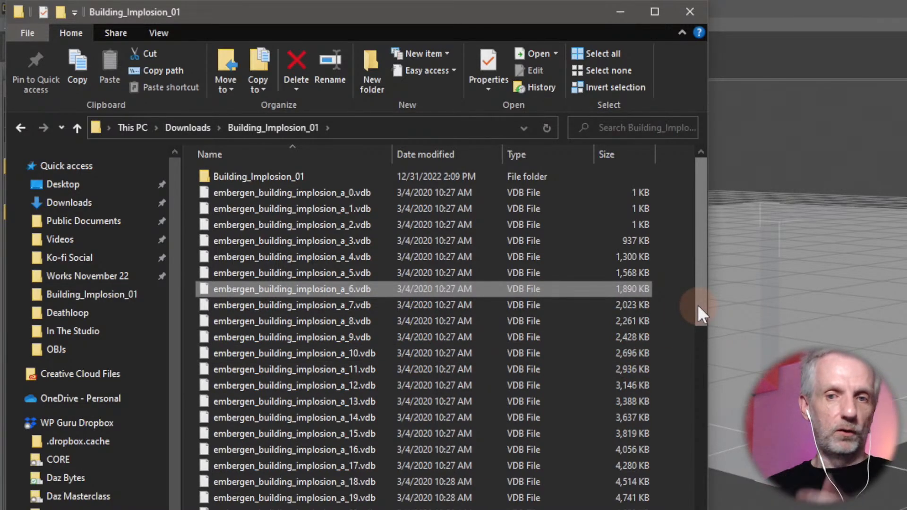
{"action": "left_click_drag", "start_coordinate": [697, 304], "coordinate": [713, 509]}
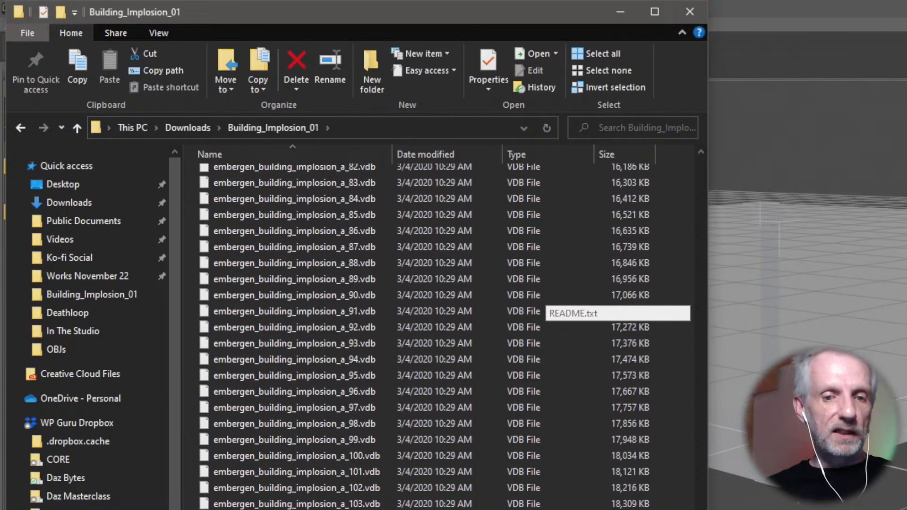
{"action": "scroll", "coordinate": [687, 463], "scroll_direction": "up", "scroll_amount": 20}
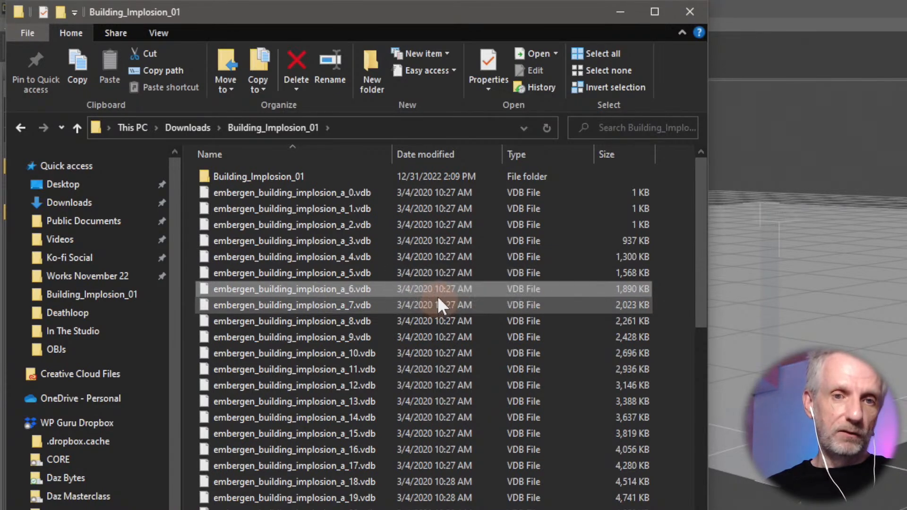
Compare the number suffixes of the single-digit VDB files with embergen_building_implosion_a_10.vdb
{"action": "left_click", "coordinate": [350, 192]}
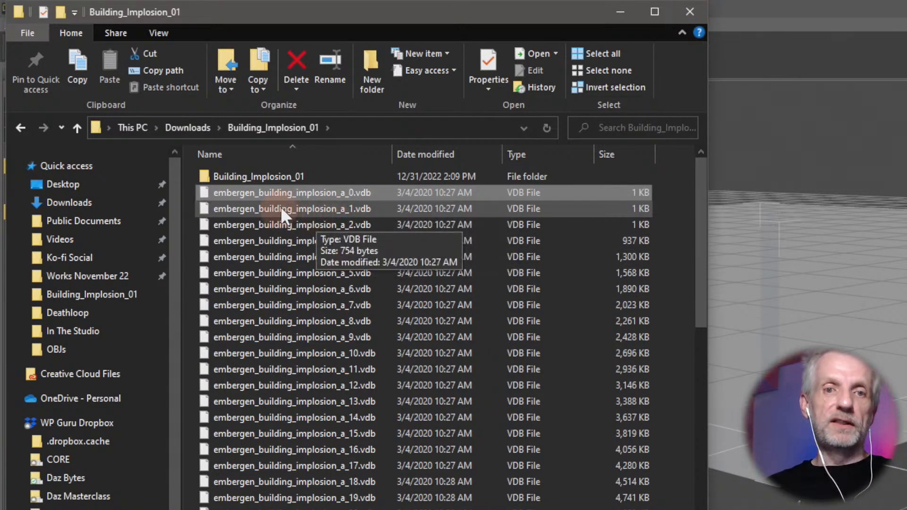
{"action": "left_click", "coordinate": [366, 223]}
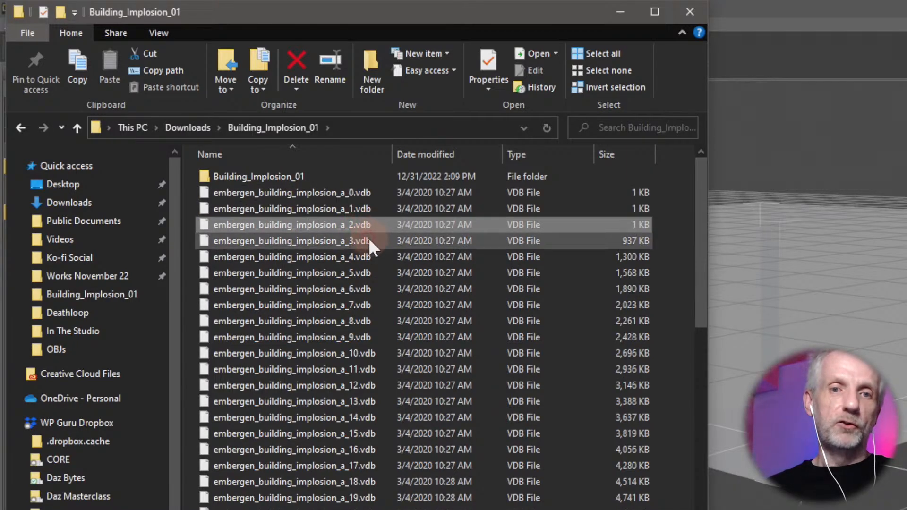
{"action": "left_click", "coordinate": [371, 336]}
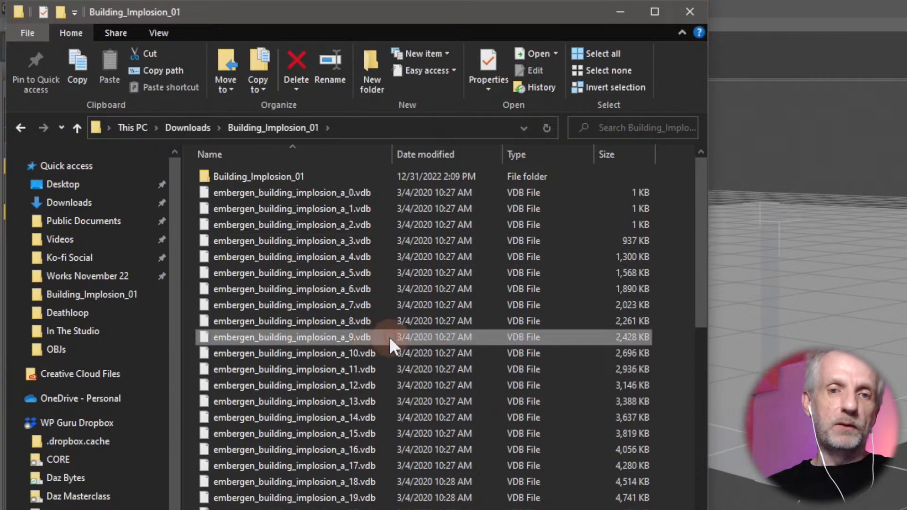
{"action": "left_click", "coordinate": [378, 353]}
{"action": "left_click", "coordinate": [362, 338]}
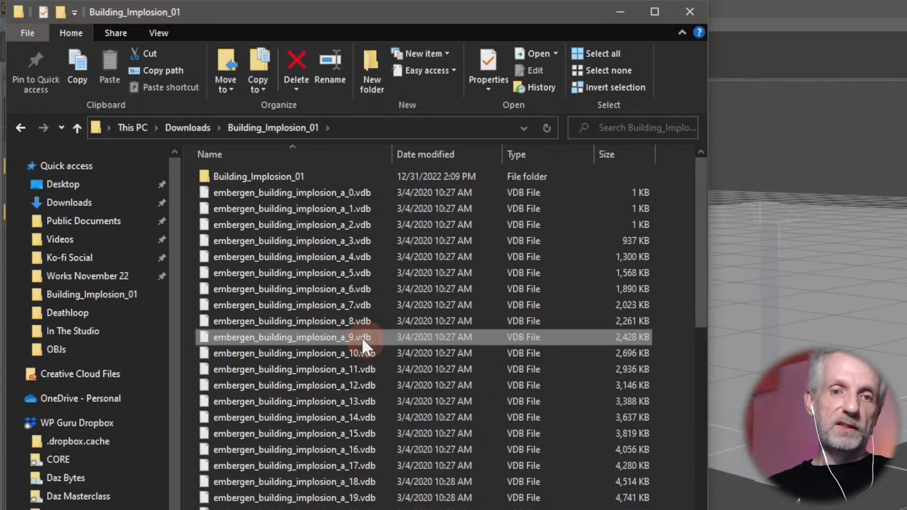
{"action": "left_click", "coordinate": [368, 352]}
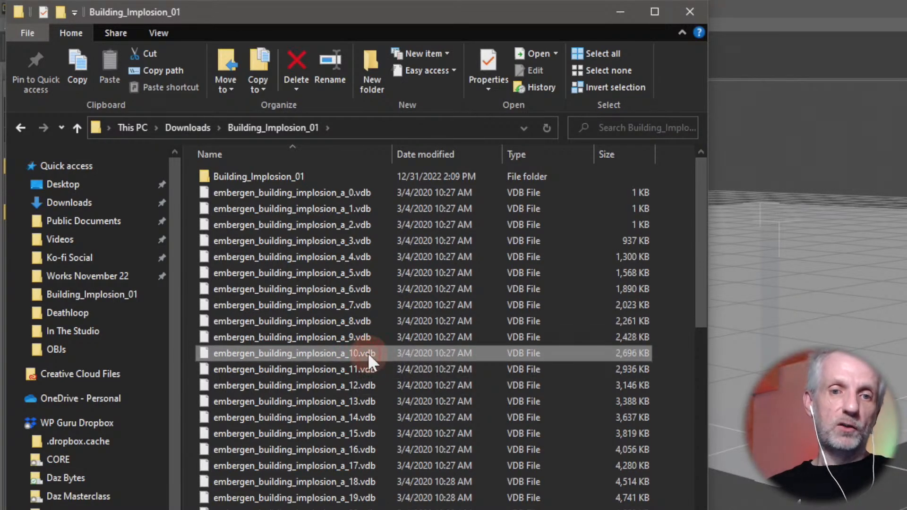
{"action": "left_click", "coordinate": [368, 350]}
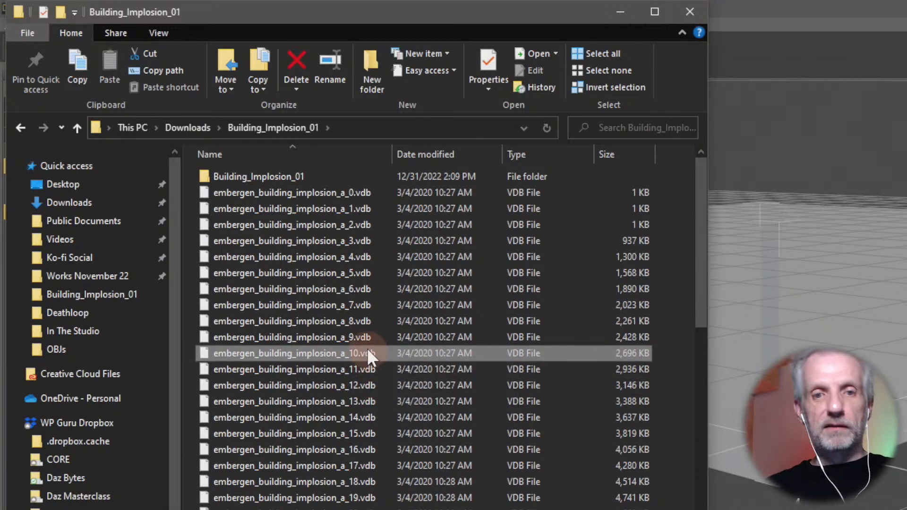
Examine how the VDB file numbering moves from two to three digits around files 99 and 100 of the sequence
{"action": "mouse_move", "coordinate": [369, 351]}
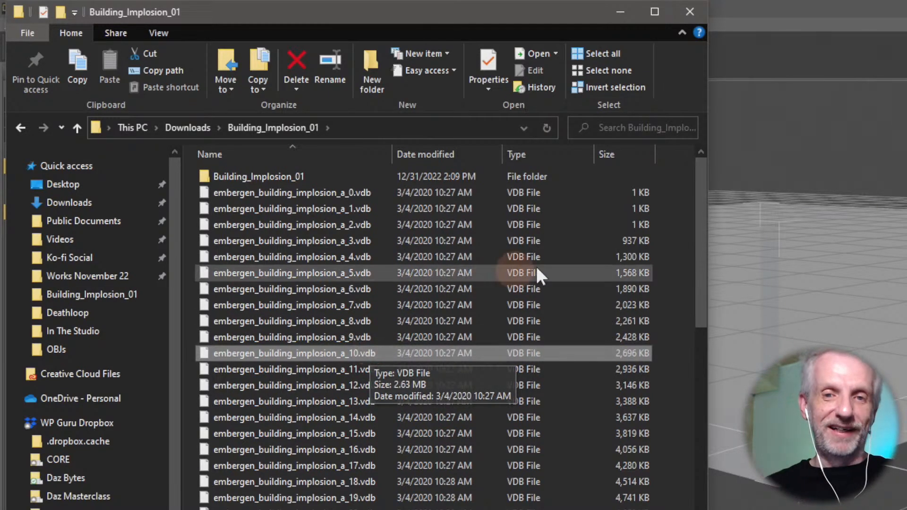
{"action": "left_click_drag", "start_coordinate": [699, 273], "coordinate": [759, 509]}
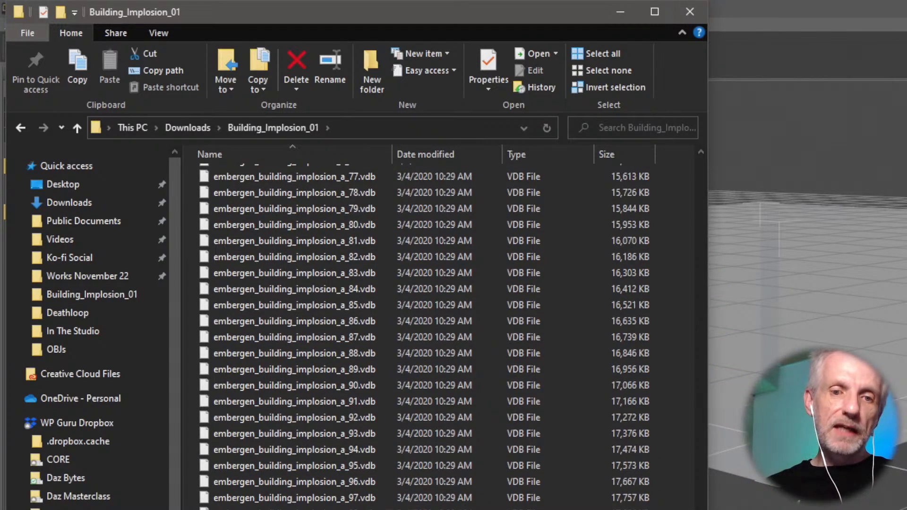
{"action": "left_click_drag", "start_coordinate": [759, 509], "coordinate": [699, 509]}
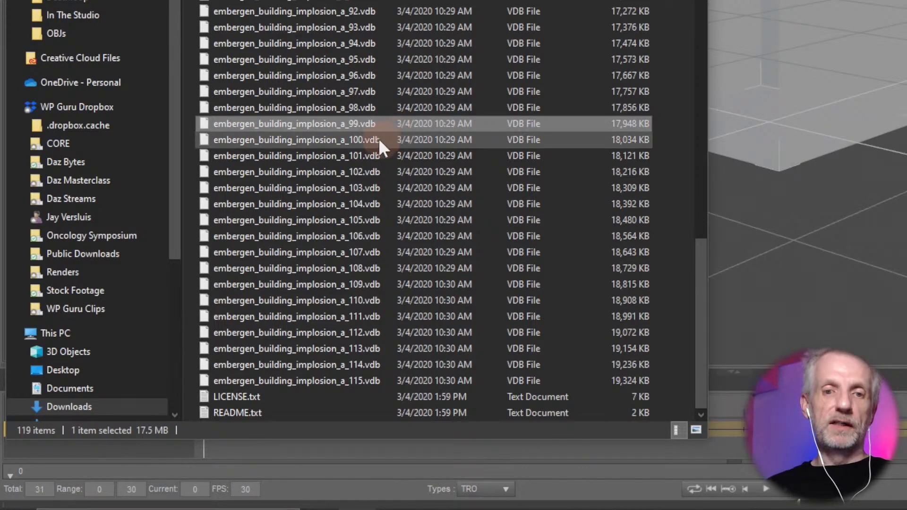
{"action": "left_click", "coordinate": [391, 139]}
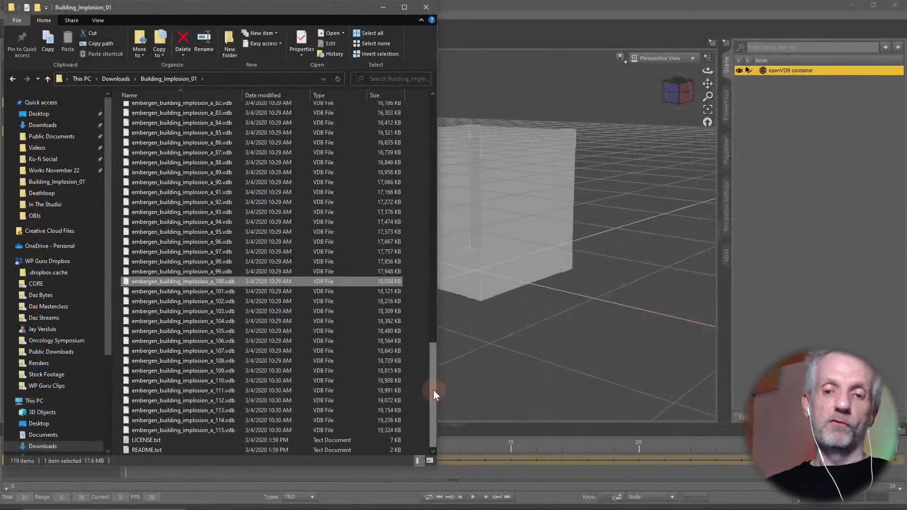
{"action": "scroll", "coordinate": [666, 151], "scroll_direction": "up", "scroll_amount": 20}
{"action": "scroll", "coordinate": [399, 126], "scroll_direction": "up", "scroll_amount": 3}
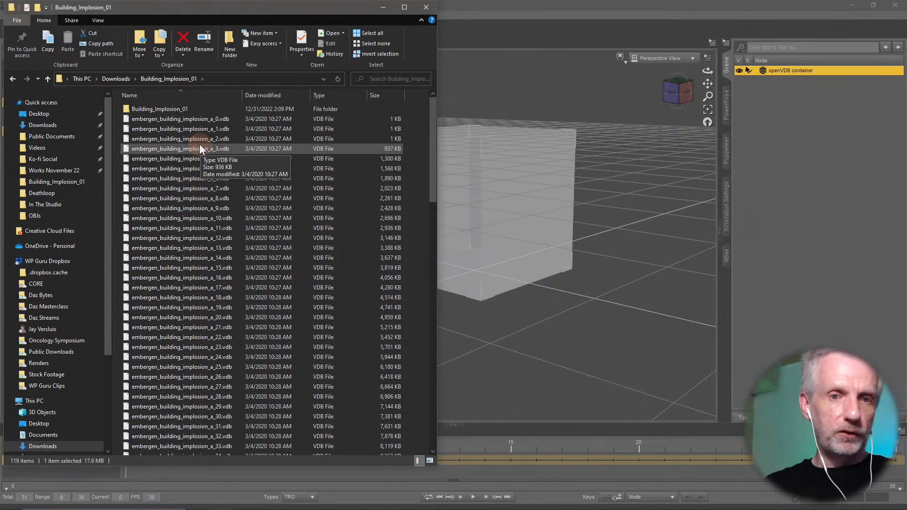
Examine the four-digit numbering of the VDB files in the nested Building_Implosion_01 folder, and return to the parent folder
{"action": "double_click", "coordinate": [183, 110]}
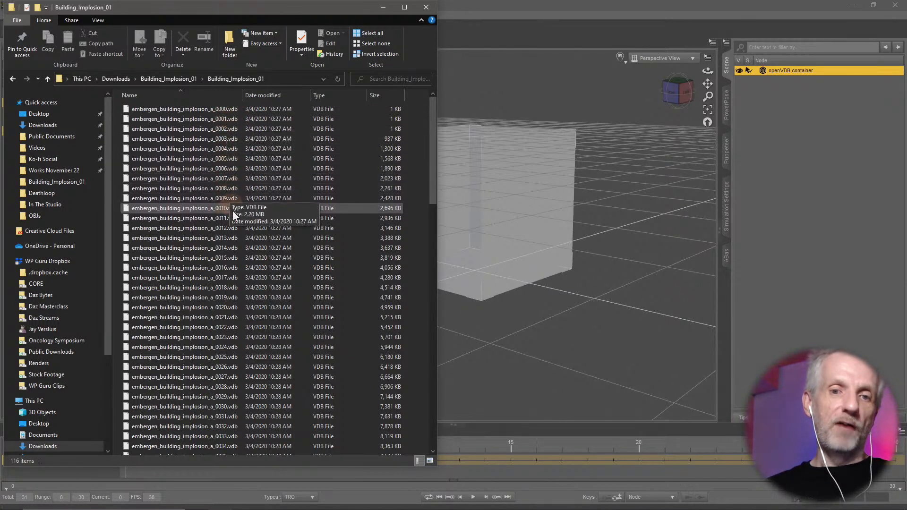
{"action": "scroll", "coordinate": [240, 259], "scroll_direction": "down", "scroll_amount": 20}
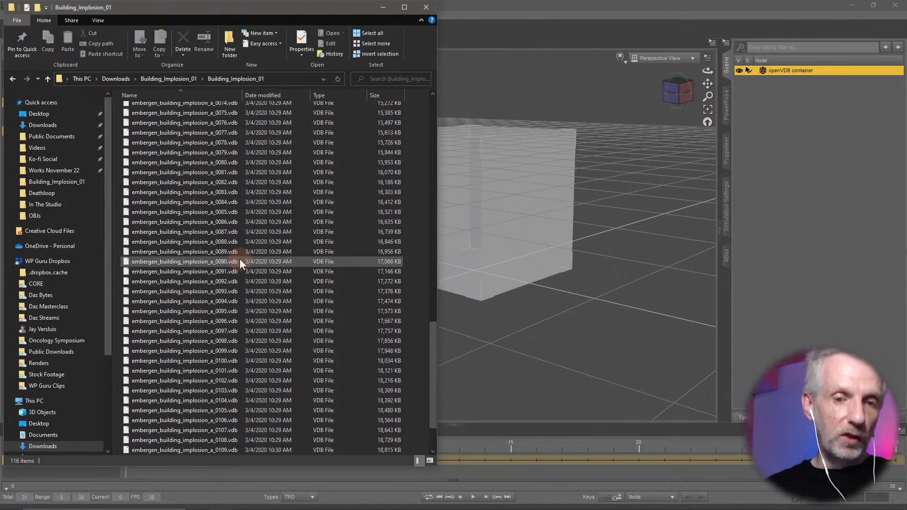
{"action": "scroll", "coordinate": [240, 259], "scroll_direction": "up", "scroll_amount": 20}
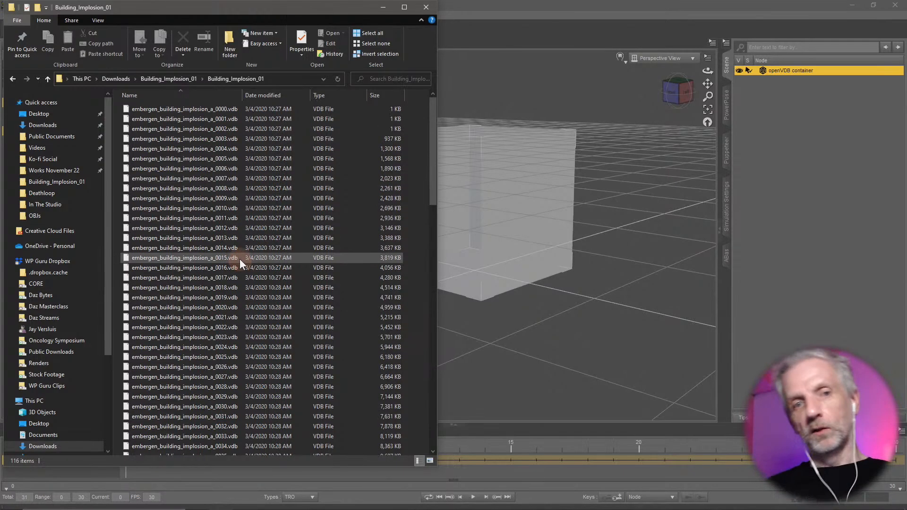
{"action": "left_click", "coordinate": [47, 81]}
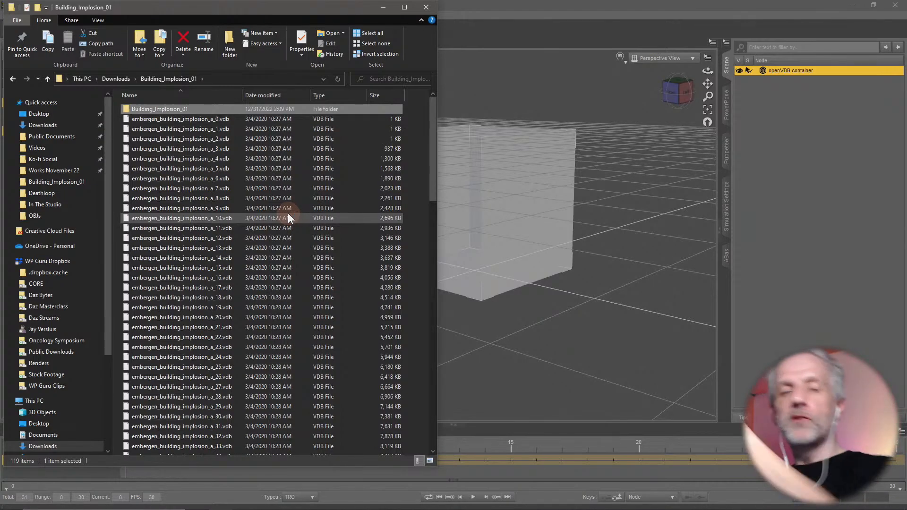
Switch back to DAZ Studio and set the timeline's total frame count to 401
{"action": "left_click", "coordinate": [383, 8]}
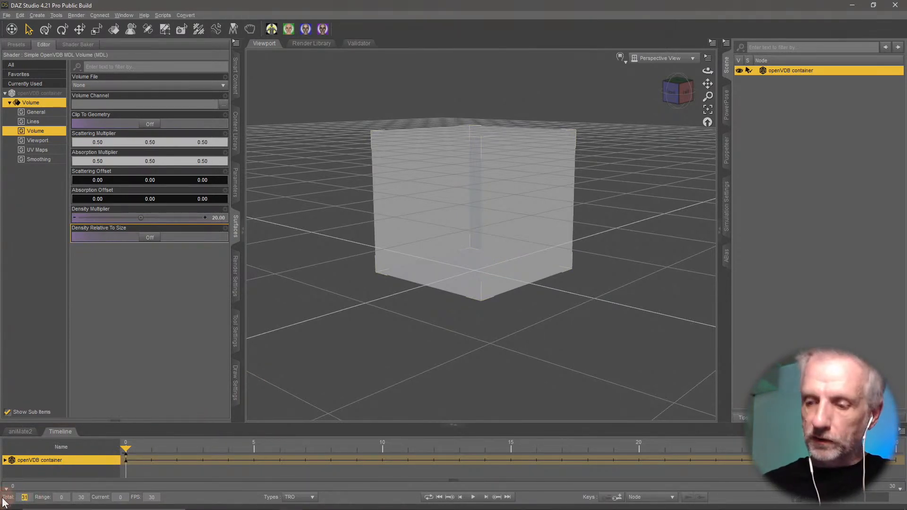
{"action": "type", "text": "401"}
{"action": "key", "text": "Return"}
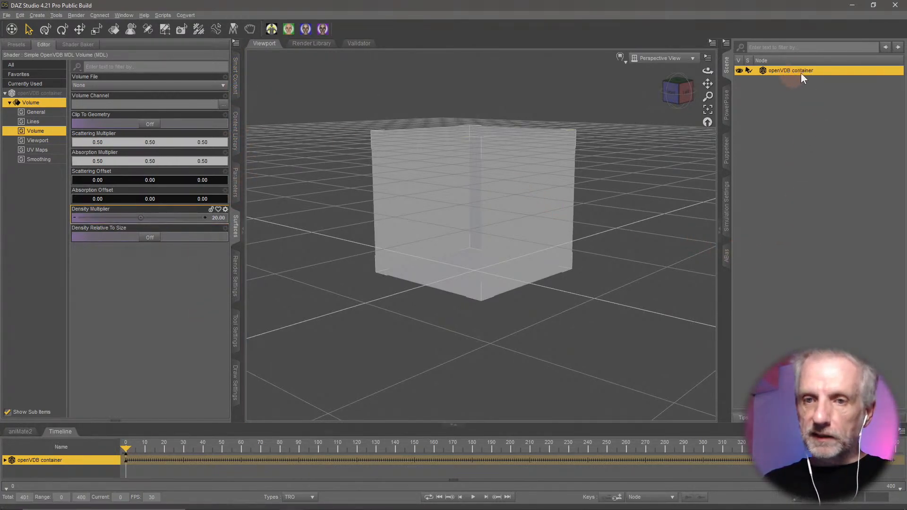
Create an ABAS animated shader named VDB Animation for the openVDB container and return to the scene's node list
{"action": "left_click", "coordinate": [727, 257]}
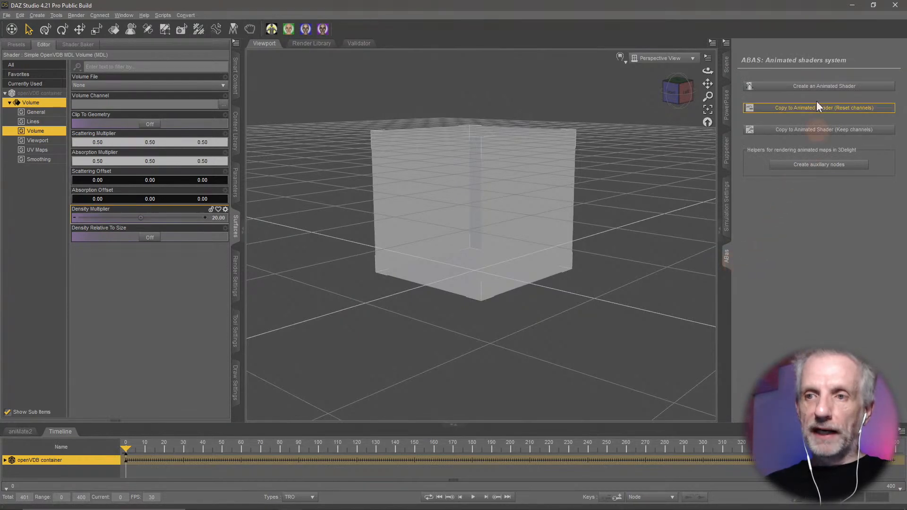
{"action": "left_click", "coordinate": [839, 86]}
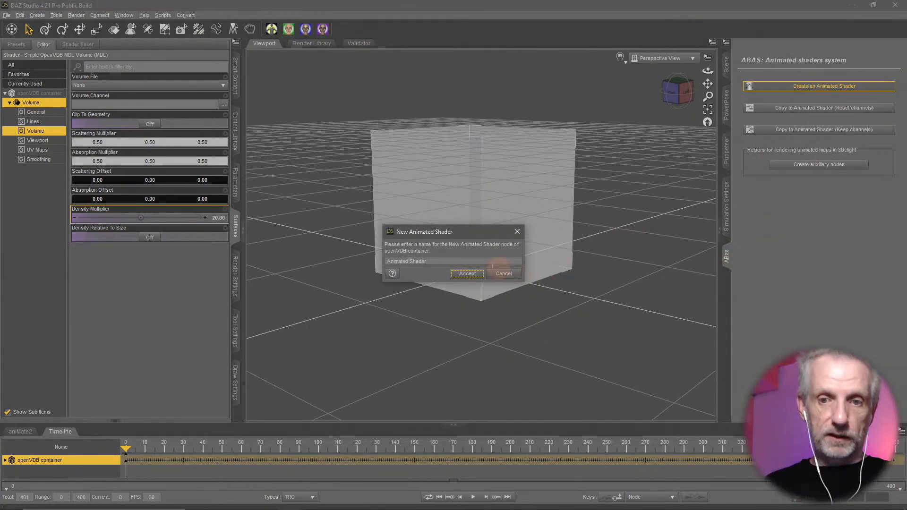
{"action": "left_click_drag", "start_coordinate": [472, 261], "coordinate": [333, 272]}
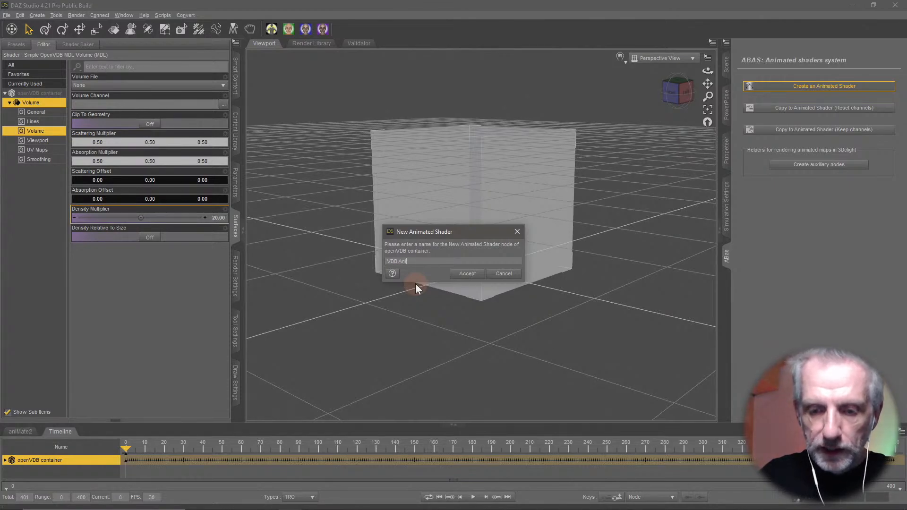
{"action": "type", "text": "Animation"}
{"action": "key", "text": "Return"}
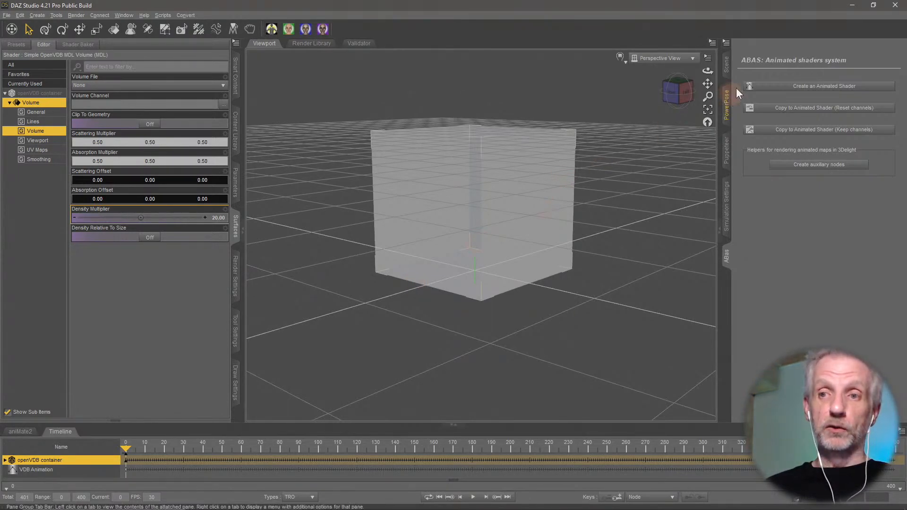
{"action": "left_click", "coordinate": [726, 64]}
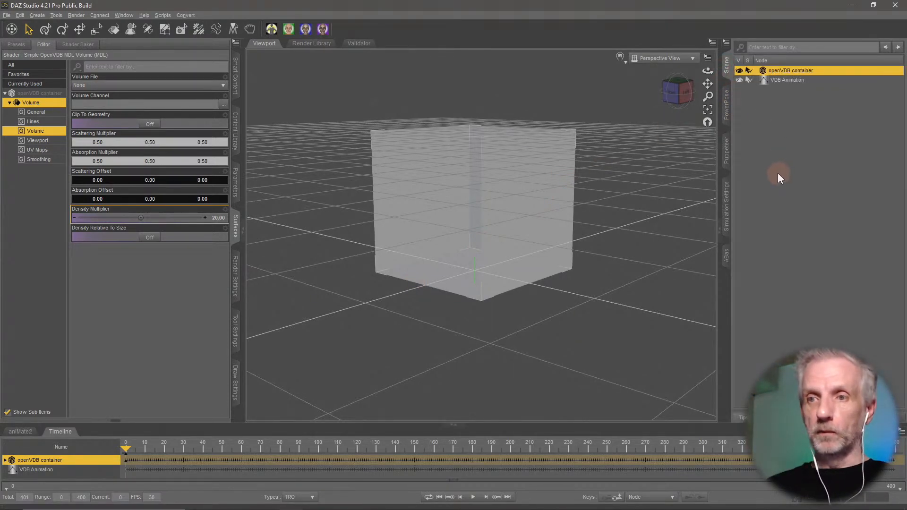
Select the VDB Animation node and expand its ABAS parameter groups to inspect the Volume and general ABAS settings
{"action": "left_click_drag", "start_coordinate": [540, 230], "coordinate": [551, 229], "text": "alt"}
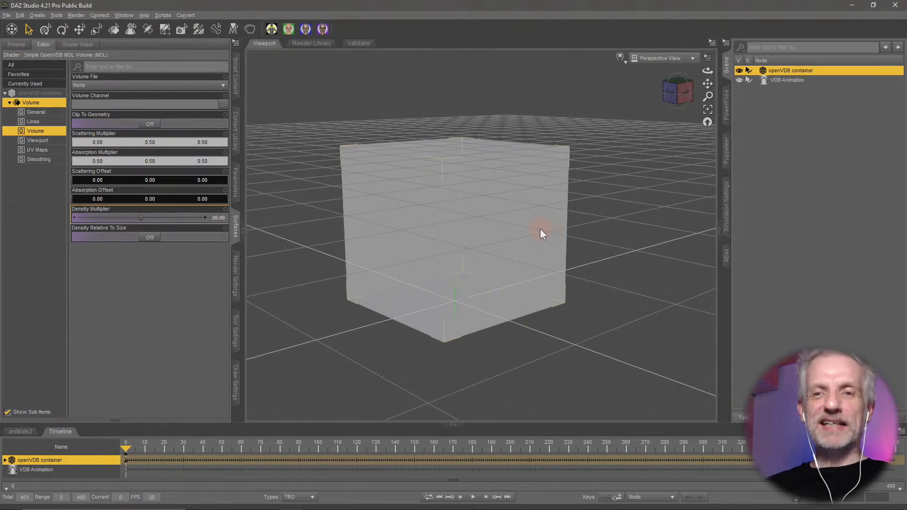
{"action": "left_click_drag", "start_coordinate": [541, 233], "coordinate": [555, 230], "text": "alt"}
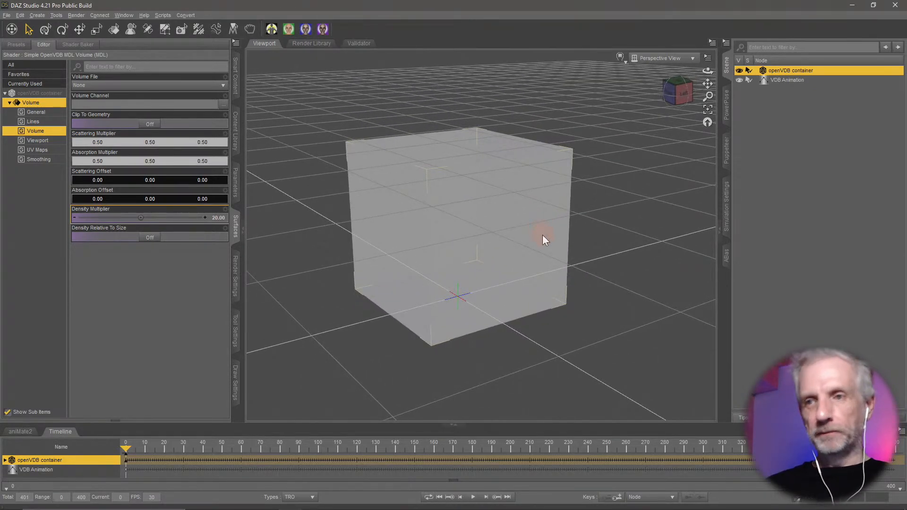
{"action": "left_click", "coordinate": [796, 81]}
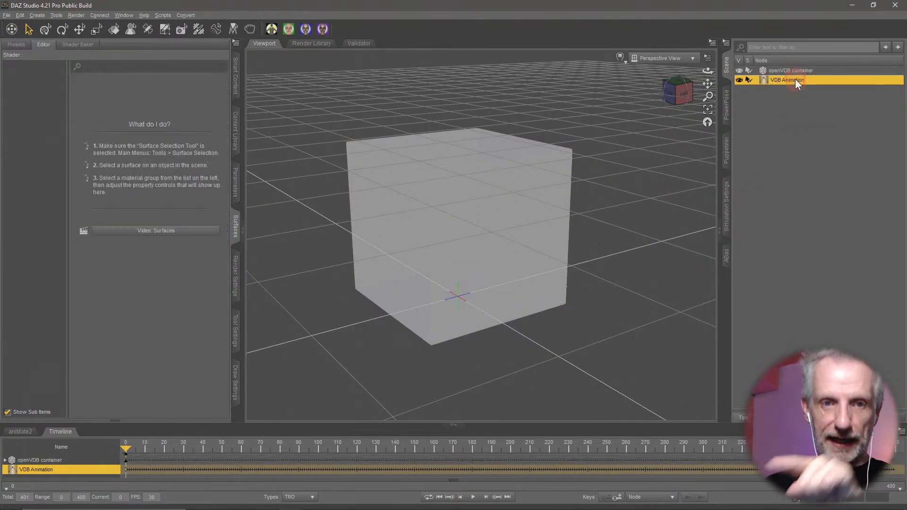
{"action": "left_click", "coordinate": [236, 184]}
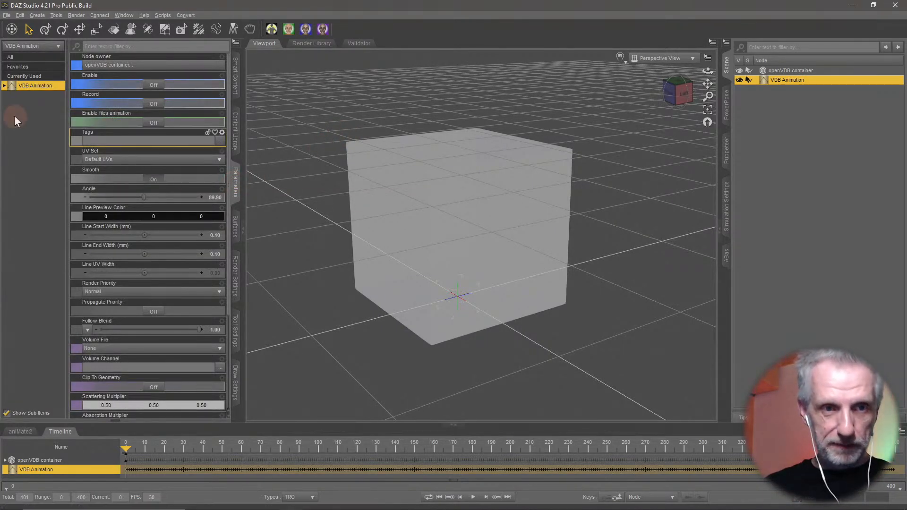
{"action": "left_click", "coordinate": [4, 85]}
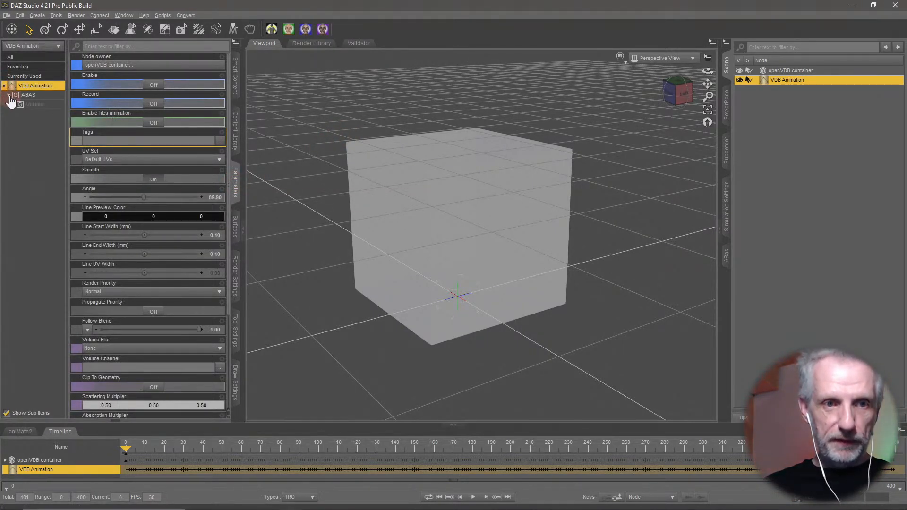
{"action": "left_click", "coordinate": [8, 95]}
{"action": "left_click", "coordinate": [13, 104]}
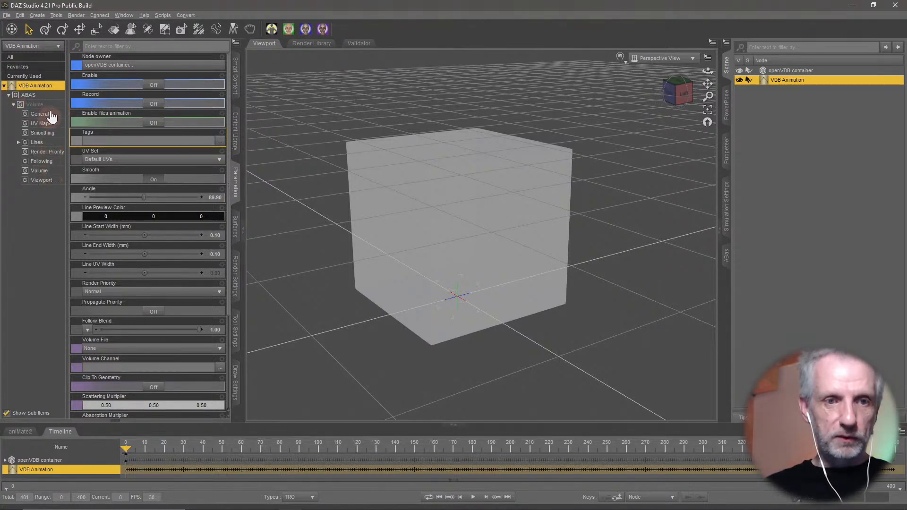
{"action": "left_click", "coordinate": [39, 171]}
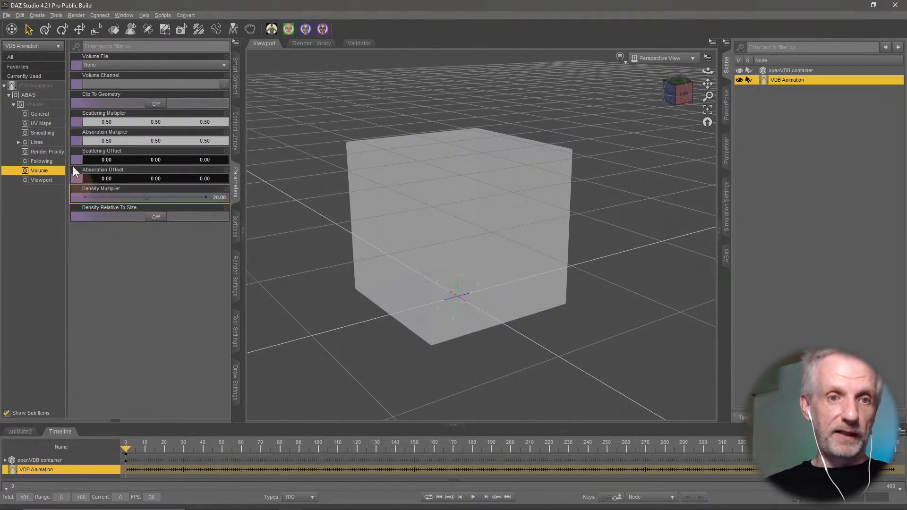
{"action": "left_click", "coordinate": [51, 96]}
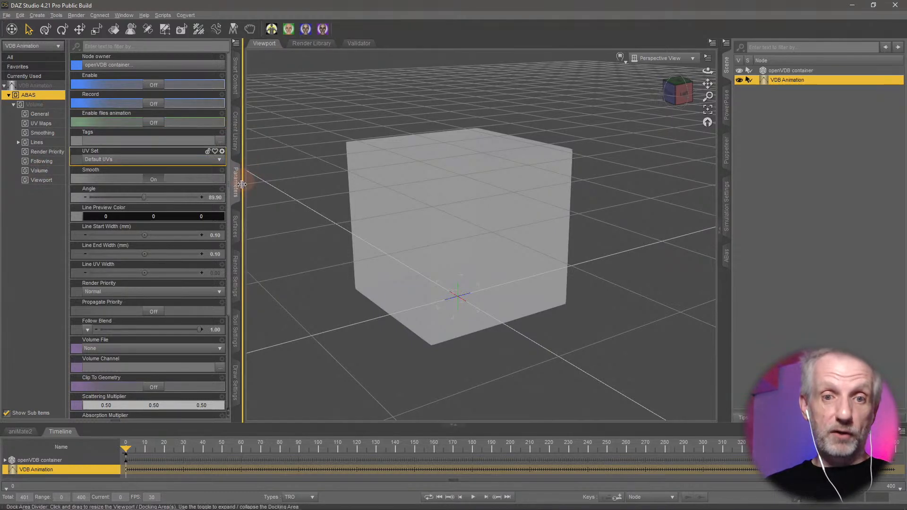
Load embergen_building_implosion_a_0001.vdb from the nested Building_Implosion_01 folder in Downloads as the VDB Animation node's Volume File
{"action": "left_click", "coordinate": [38, 172]}
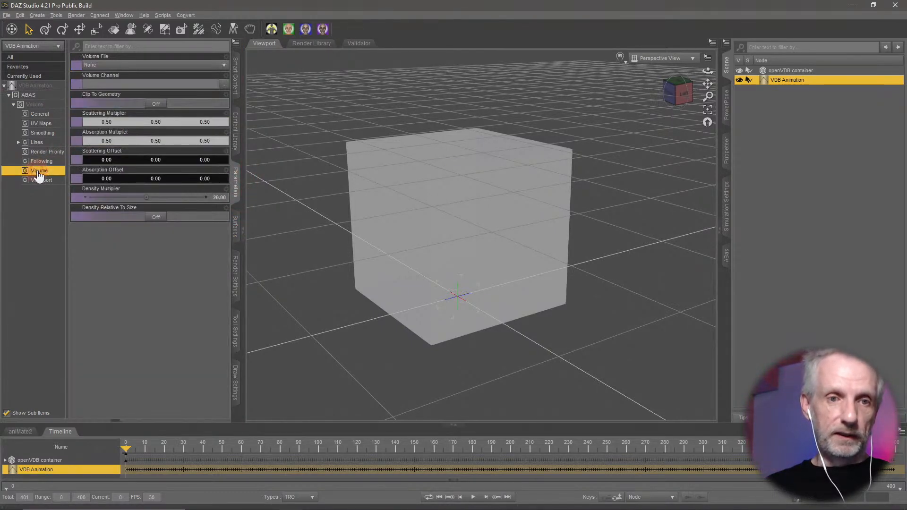
{"action": "left_click", "coordinate": [134, 65]}
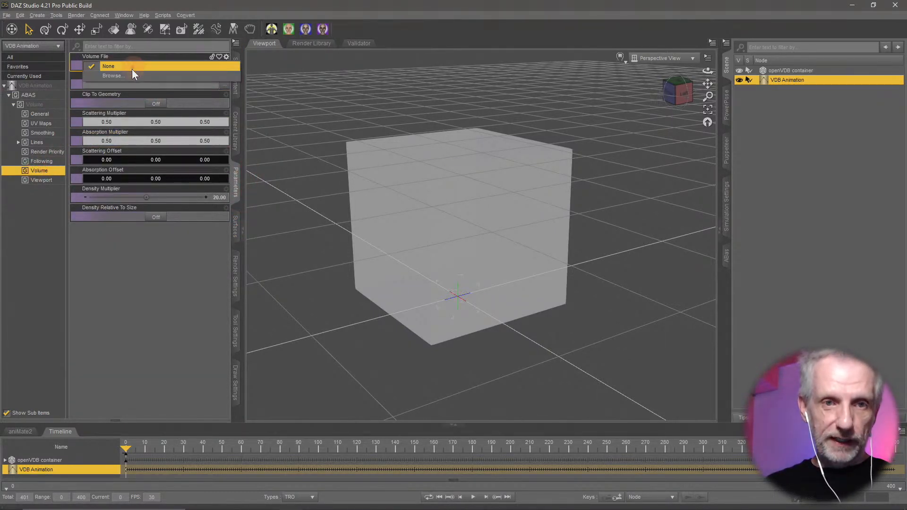
{"action": "left_click", "coordinate": [124, 75]}
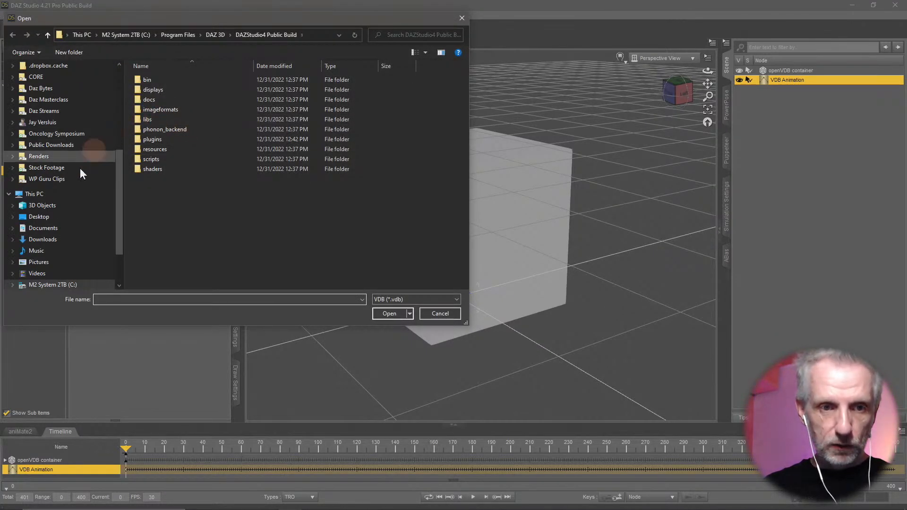
{"action": "left_click", "coordinate": [62, 236]}
{"action": "left_click", "coordinate": [191, 92]}
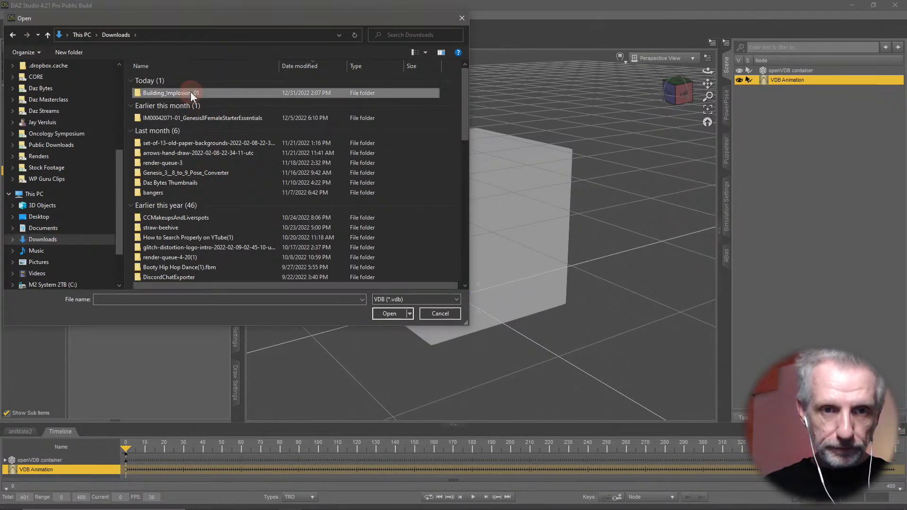
{"action": "double_click", "coordinate": [191, 93]}
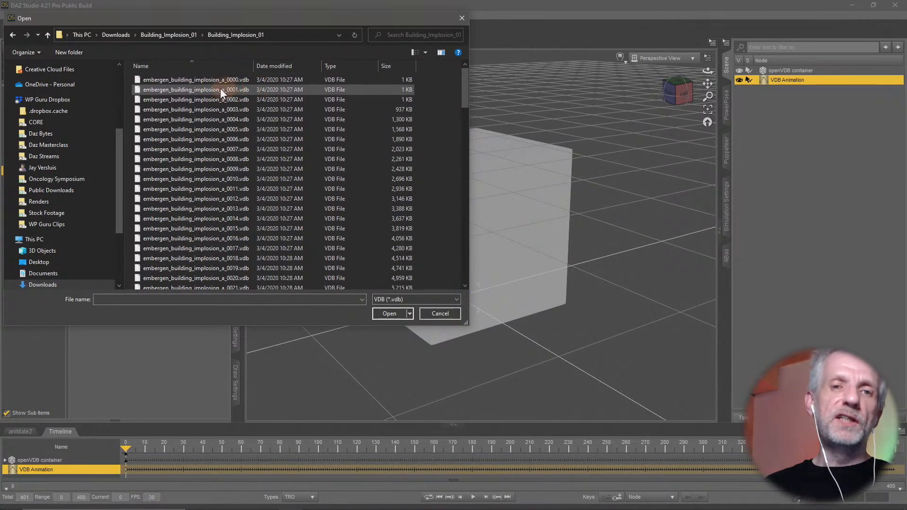
{"action": "left_click", "coordinate": [217, 89]}
{"action": "left_click", "coordinate": [389, 314]}
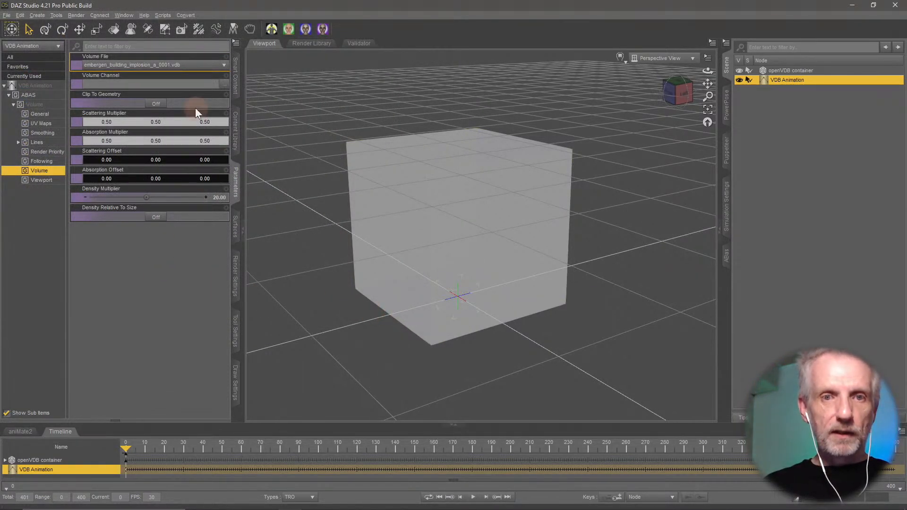
Turn on Enable and Enable files animation in the ABAS settings of the VDB Animation node
{"action": "left_click", "coordinate": [50, 96]}
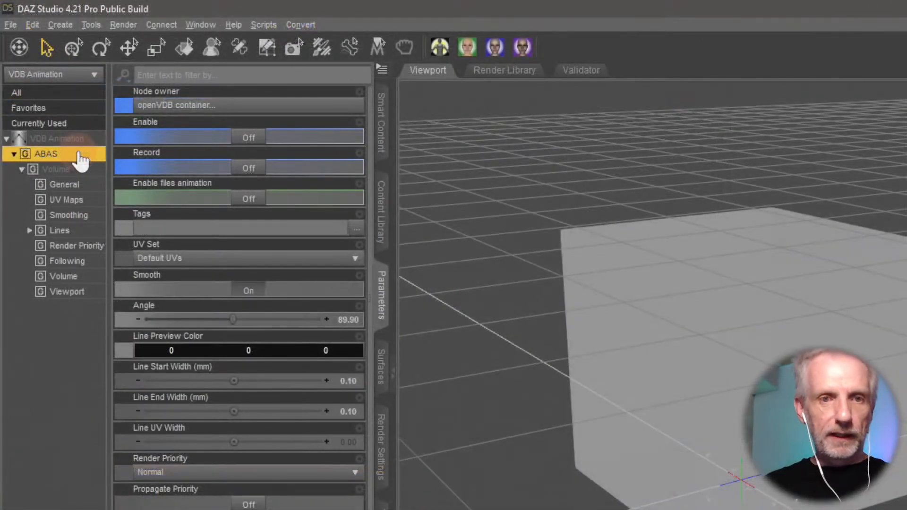
{"action": "left_click", "coordinate": [251, 138]}
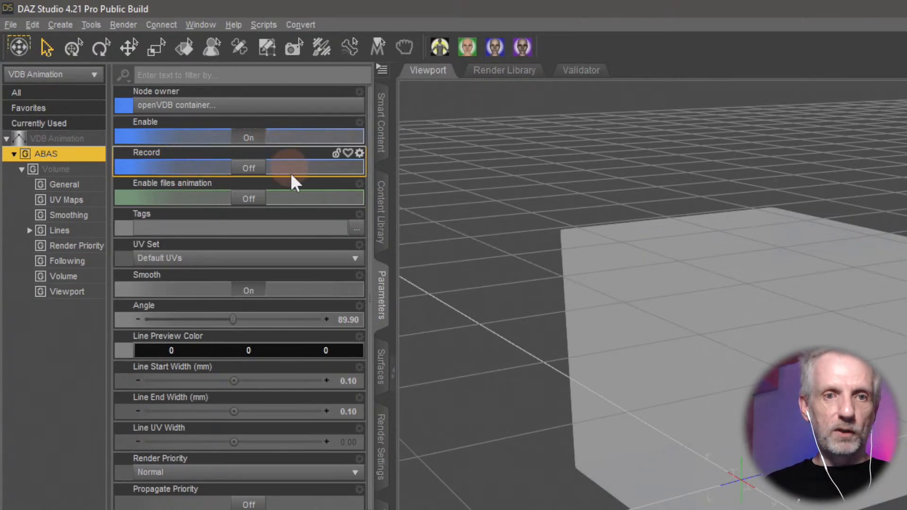
{"action": "left_click", "coordinate": [248, 198]}
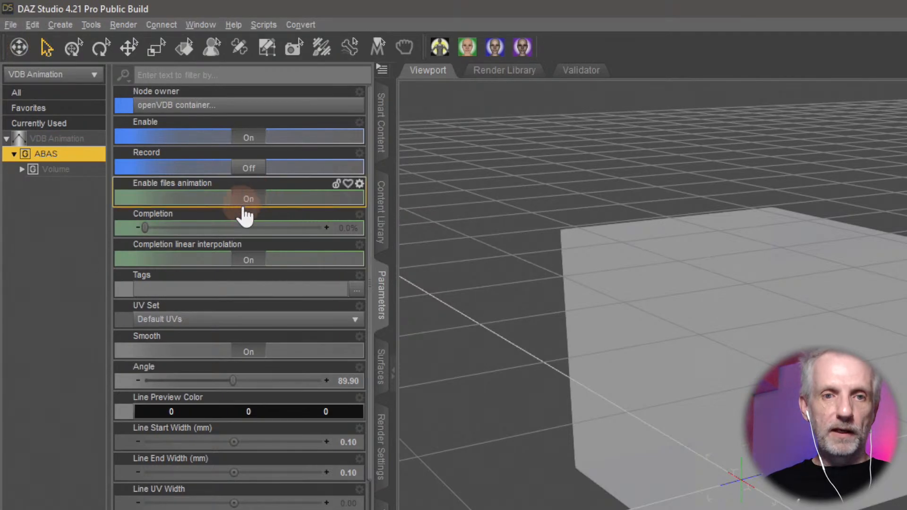
{"action": "left_click", "coordinate": [206, 257]}
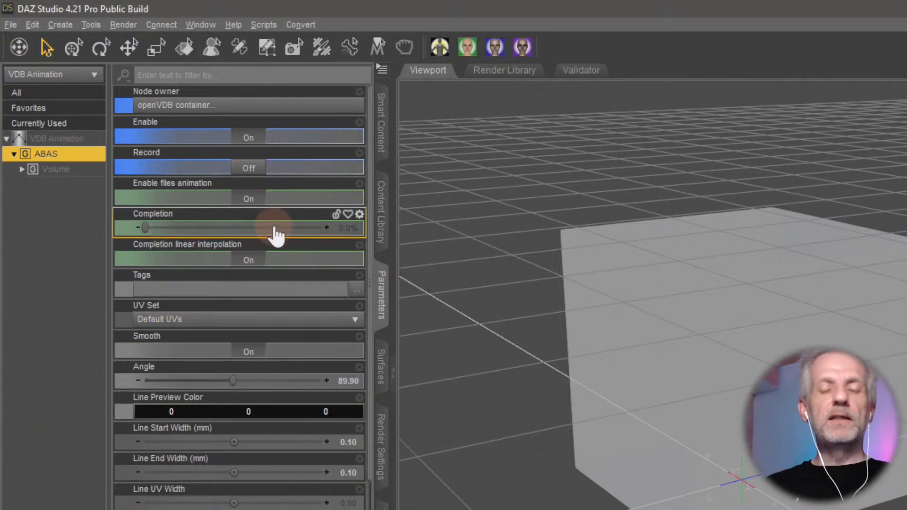
{"action": "mouse_move", "coordinate": [278, 235]}
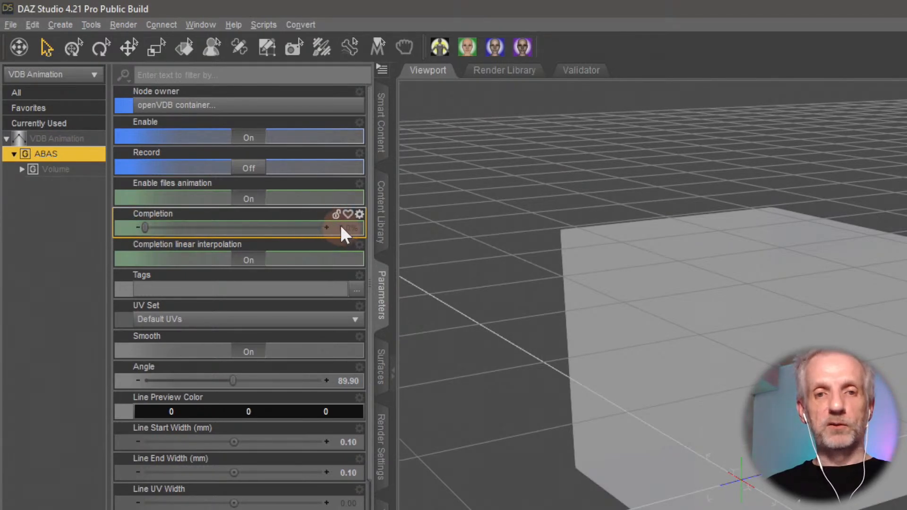
Key the VDB Animation node's Completion at 0%, and set it to 100% at frame 400
{"action": "scroll", "coordinate": [330, 307], "scroll_direction": "down", "scroll_amount": 1}
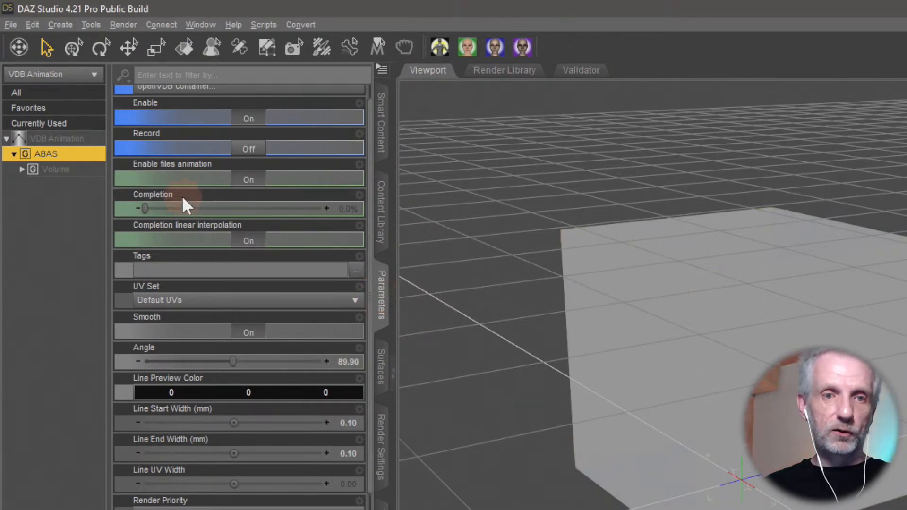
{"action": "left_click_drag", "start_coordinate": [179, 208], "coordinate": [9, 210]}
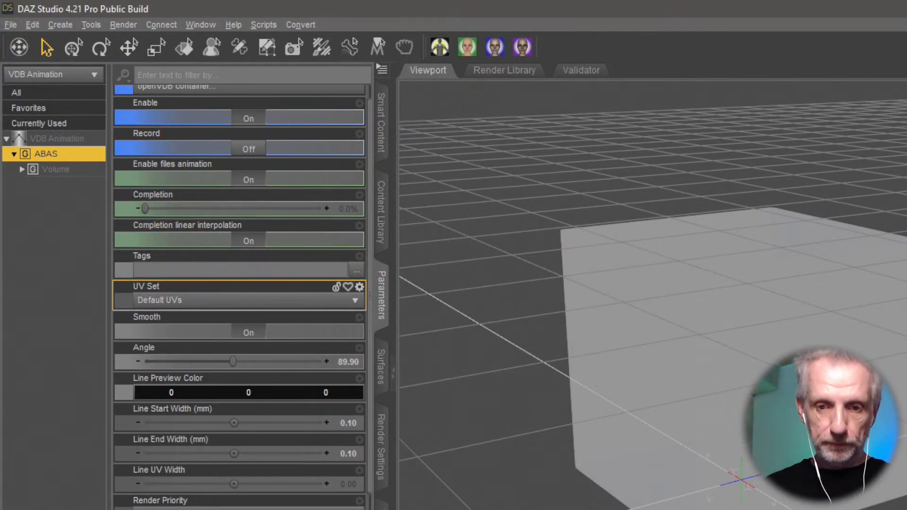
{"action": "scroll", "coordinate": [667, 330], "scroll_direction": "down", "scroll_amount": 2}
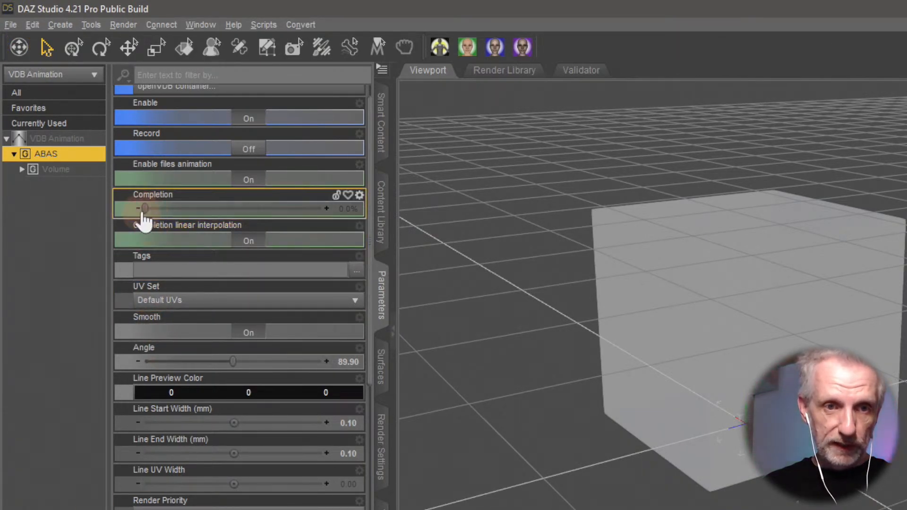
{"action": "left_click_drag", "start_coordinate": [145, 209], "coordinate": [103, 345]}
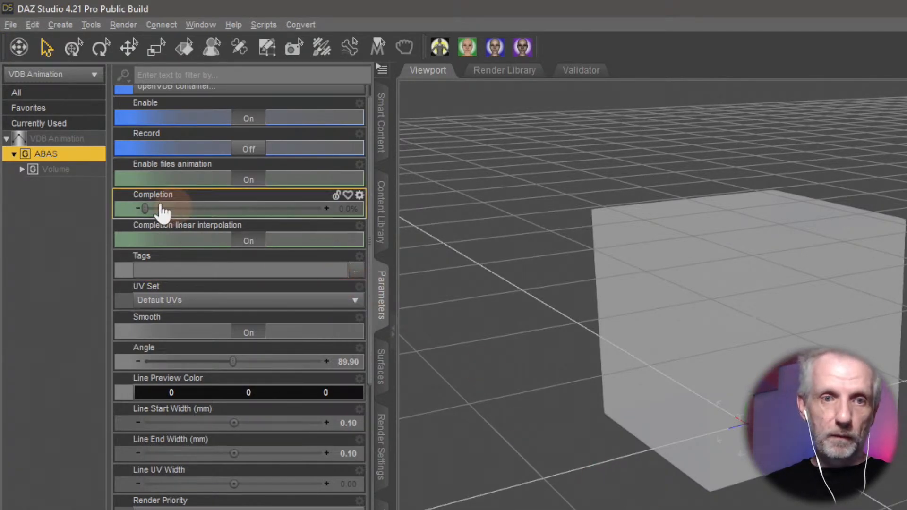
{"action": "left_click_drag", "start_coordinate": [142, 208], "coordinate": [4, 201]}
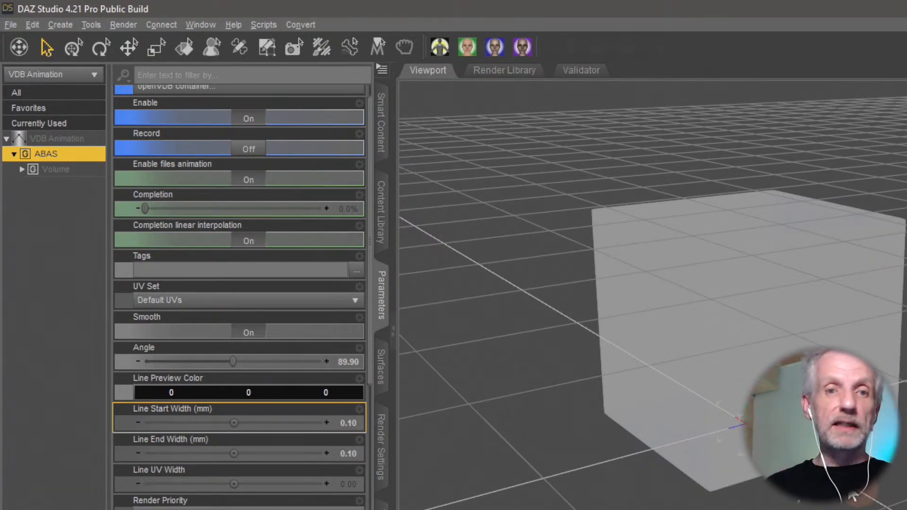
{"action": "left_click_drag", "start_coordinate": [144, 208], "coordinate": [381, 228]}
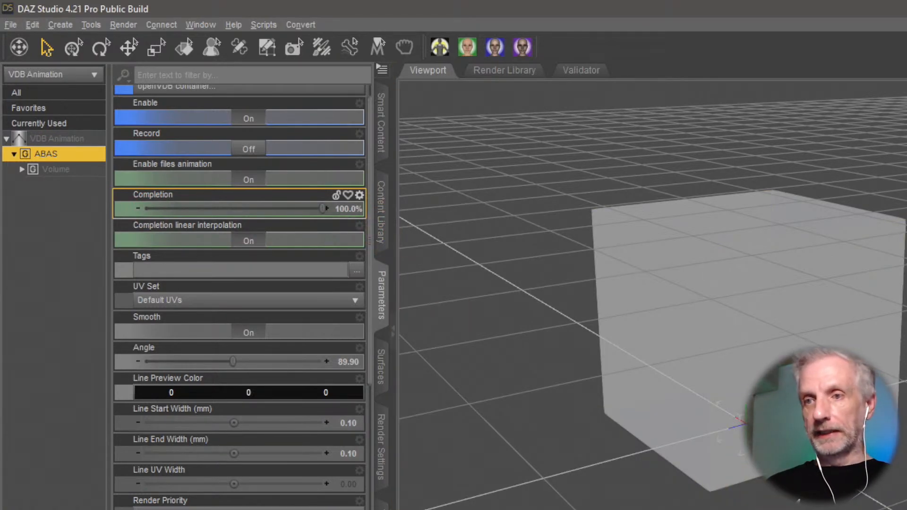
{"action": "mouse_move", "coordinate": [323, 208]}
{"action": "left_mouse_down"}
{"action": "mouse_move", "coordinate": [308, 208]}
{"action": "mouse_move", "coordinate": [322, 208]}
{"action": "left_mouse_up"}
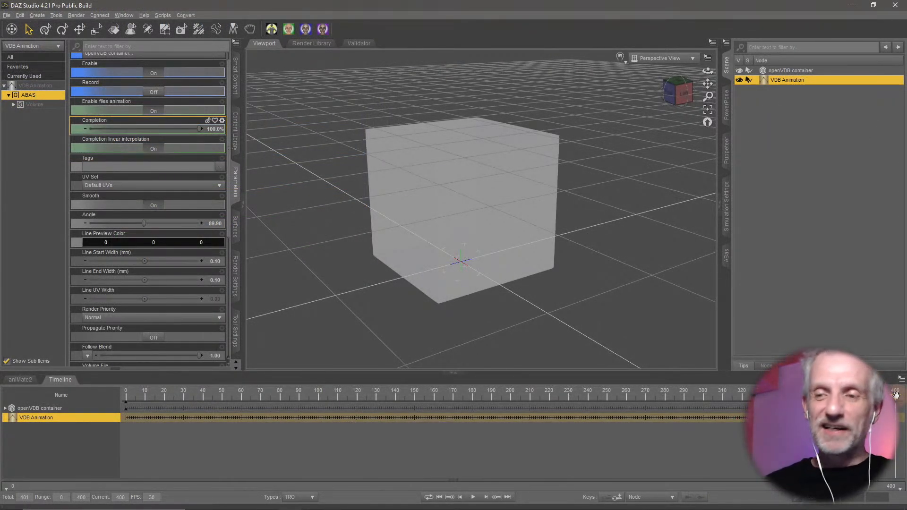
Scrub the timeline between frames 400 and 278 to check the Completion animation, and expand the openVDB container's timeline entry
{"action": "left_click_drag", "start_coordinate": [896, 395], "coordinate": [660, 410]}
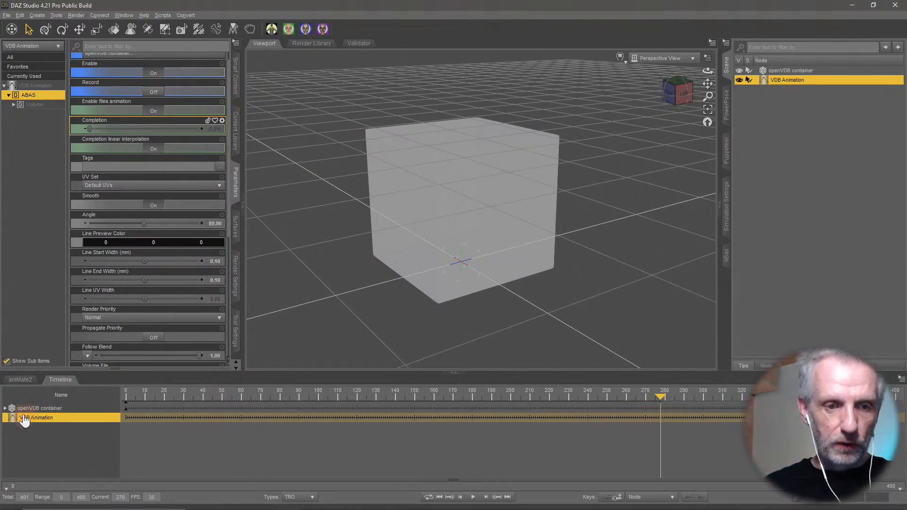
{"action": "left_click", "coordinate": [6, 408]}
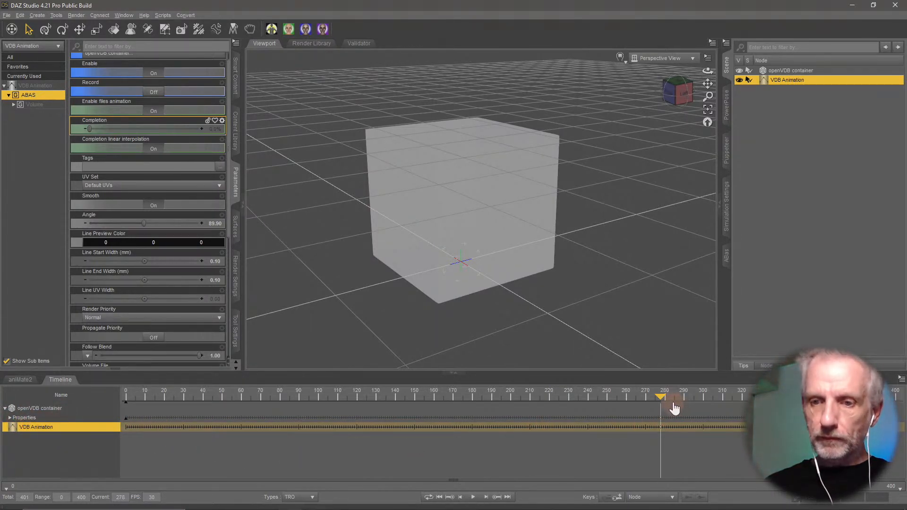
{"action": "left_click", "coordinate": [661, 395]}
{"action": "left_click_drag", "start_coordinate": [662, 395], "coordinate": [874, 395]}
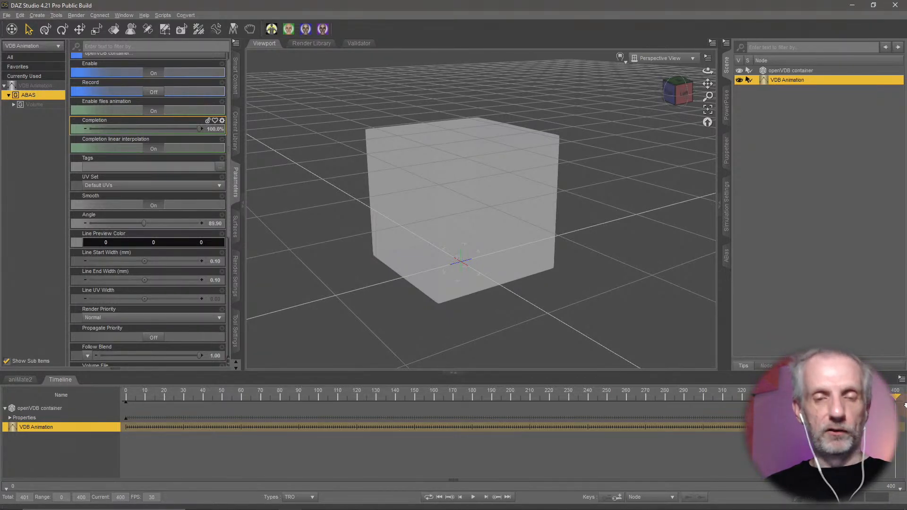
Move the timeline to frame 340 and switch the viewport to the Iray preview to render the smoke
{"action": "left_click_drag", "start_coordinate": [895, 395], "coordinate": [861, 399]}
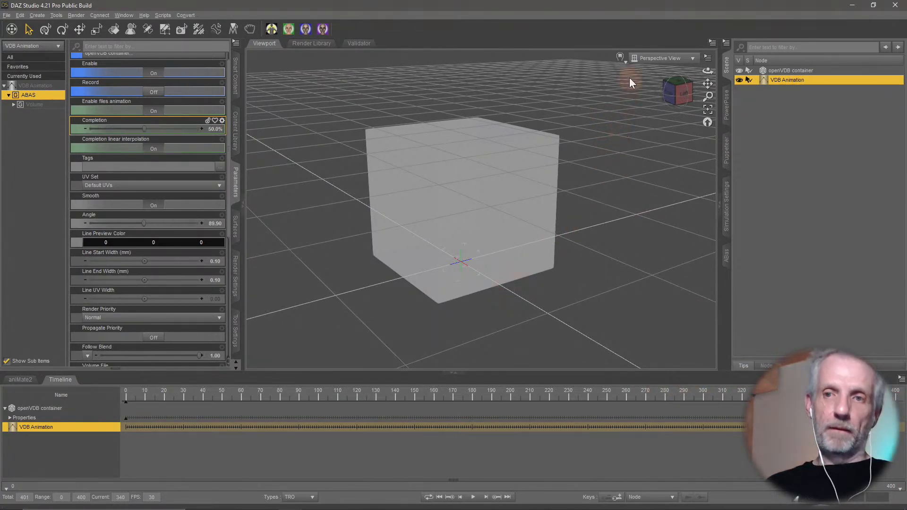
{"action": "left_click", "coordinate": [620, 58]}
{"action": "left_click", "coordinate": [636, 183]}
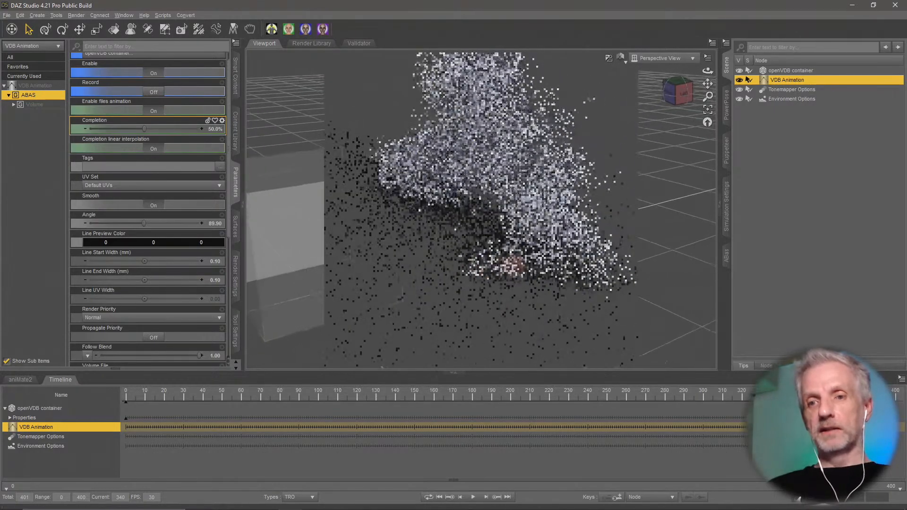
{"action": "mouse_move", "coordinate": [573, 253]}
{"action": "left_mouse_down", "text": "alt"}
{"action": "mouse_move", "coordinate": [567, 248]}
{"action": "mouse_move", "coordinate": [585, 240]}
{"action": "left_mouse_up", "text": "alt"}
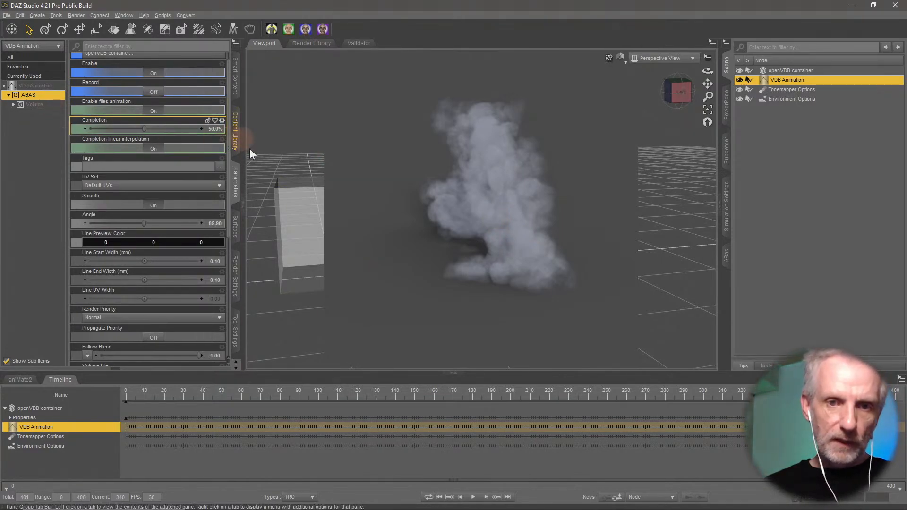
Set the openVDB container's X Rotate to -90
{"action": "left_click", "coordinate": [791, 70]}
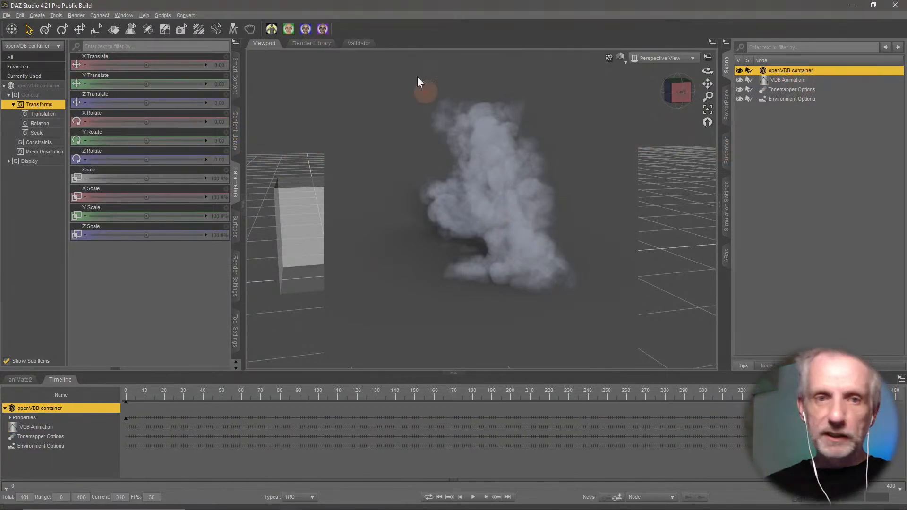
{"action": "left_click", "coordinate": [51, 124]}
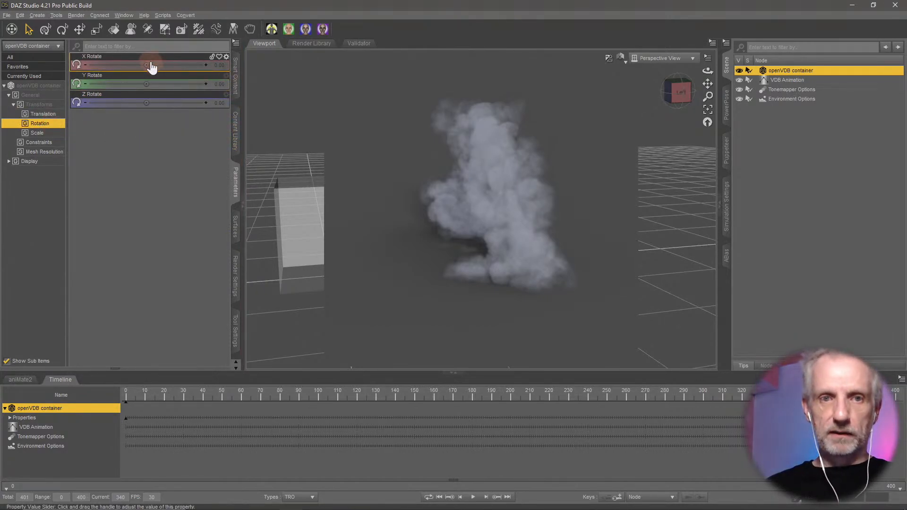
{"action": "mouse_move", "coordinate": [148, 63]}
{"action": "left_mouse_down"}
{"action": "mouse_move", "coordinate": [120, 63]}
{"action": "mouse_move", "coordinate": [141, 64]}
{"action": "left_mouse_up"}
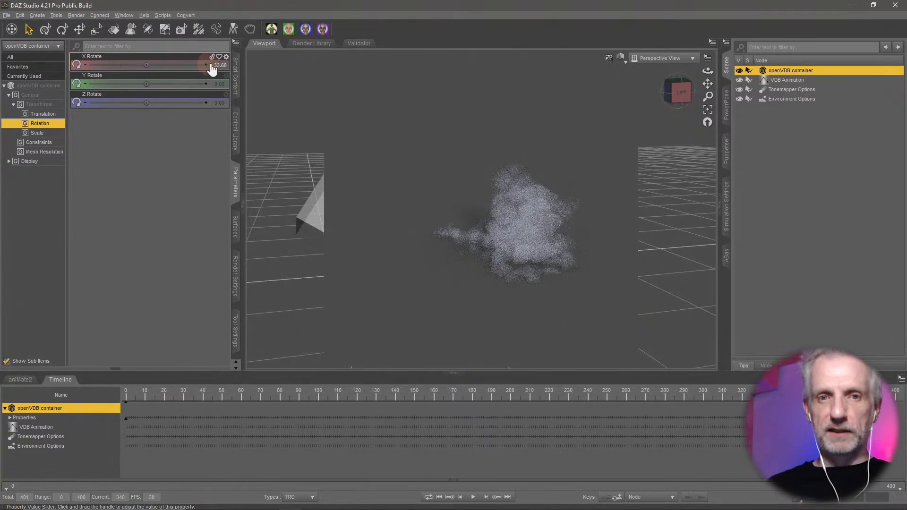
{"action": "left_click", "coordinate": [220, 64]}
{"action": "type", "text": "-90"}
{"action": "key", "text": "Return"}
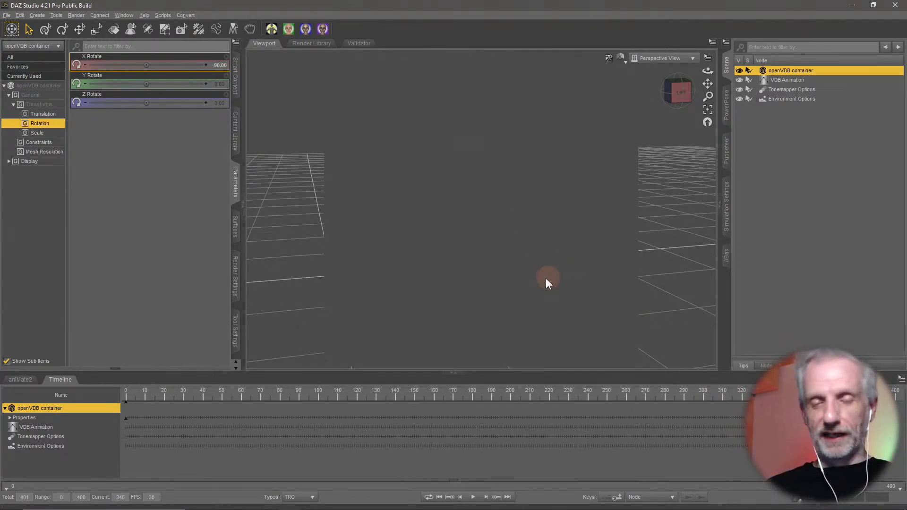
Switch the viewport to Front View, and try a Y rotation on the openVDB container and undo it
{"action": "left_click_drag", "start_coordinate": [501, 267], "coordinate": [501, 266]}
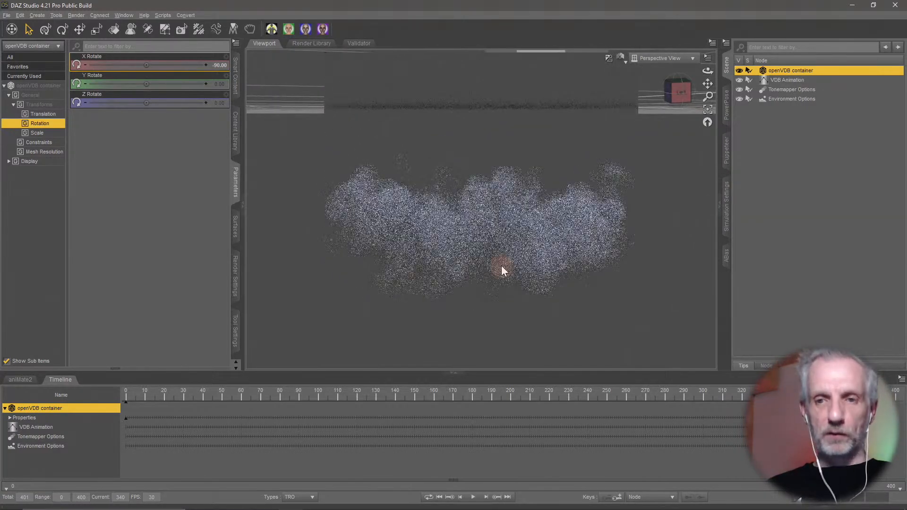
{"action": "left_click", "coordinate": [670, 58]}
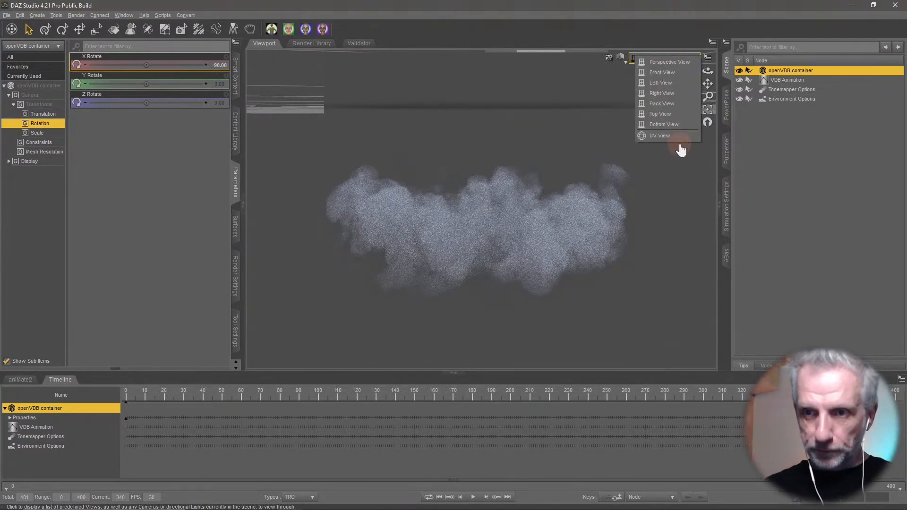
{"action": "left_click", "coordinate": [680, 73]}
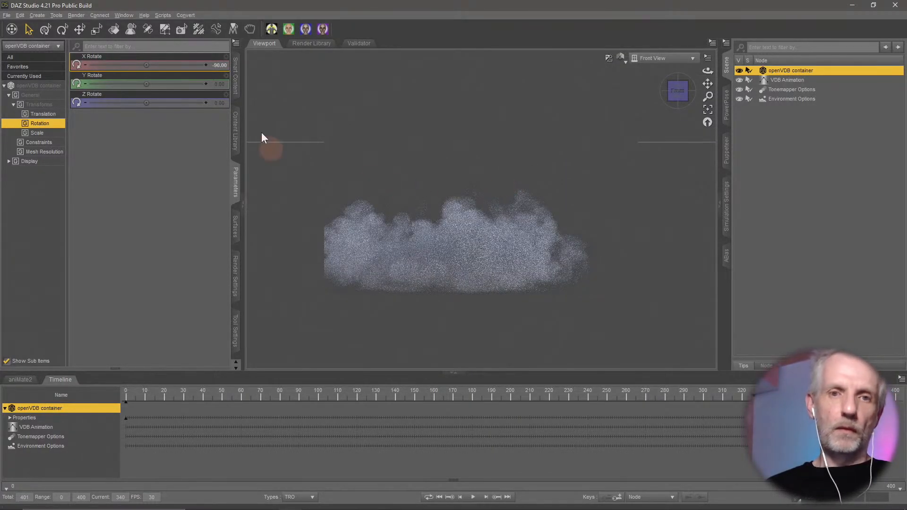
{"action": "left_click_drag", "start_coordinate": [146, 84], "coordinate": [174, 83]}
{"action": "key", "text": "ctrl+z"}
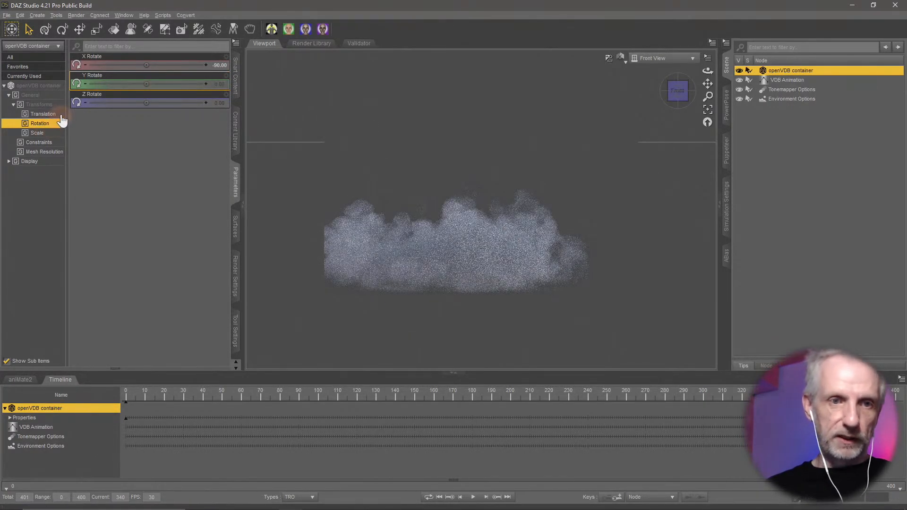
Raise the openVDB container to ground level by setting its Y Translate to 190
{"action": "left_click", "coordinate": [61, 116]}
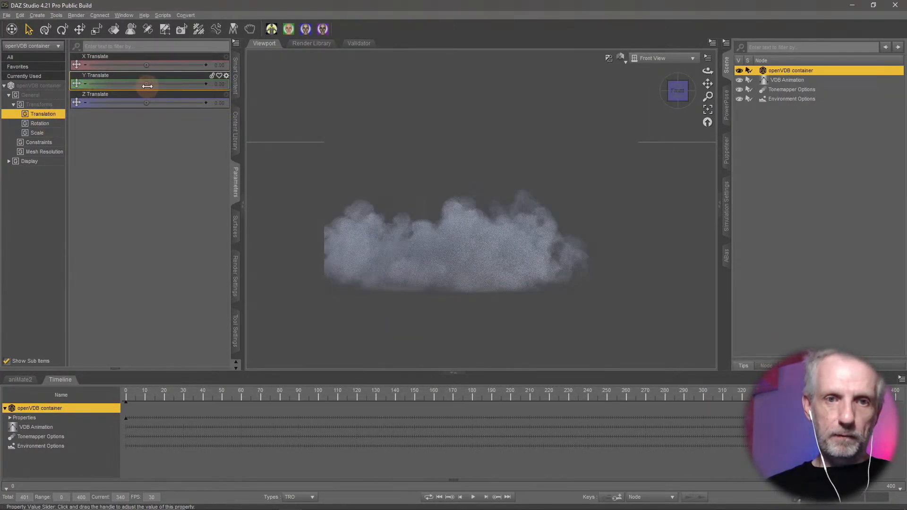
{"action": "left_click_drag", "start_coordinate": [147, 86], "coordinate": [177, 85]}
{"action": "middle_click_drag", "start_coordinate": [347, 229], "coordinate": [346, 317]}
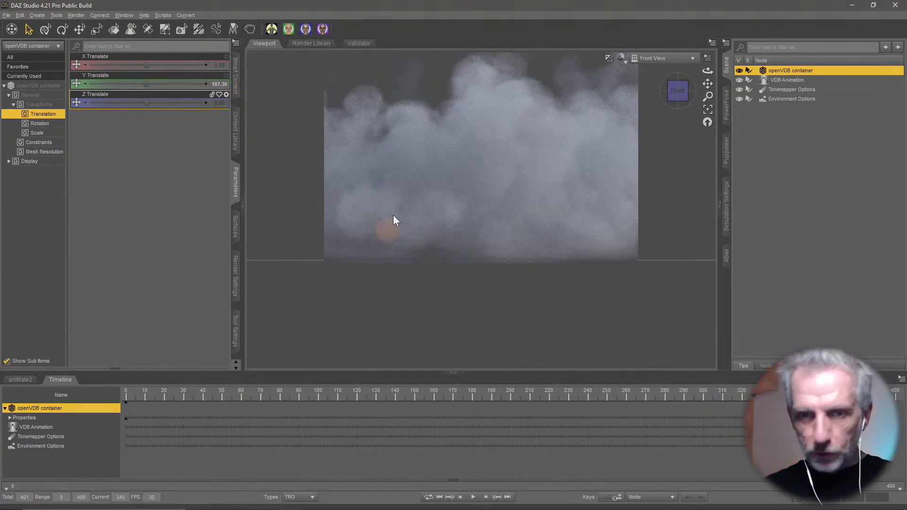
{"action": "left_click", "coordinate": [223, 87]}
{"action": "type", "text": "190"}
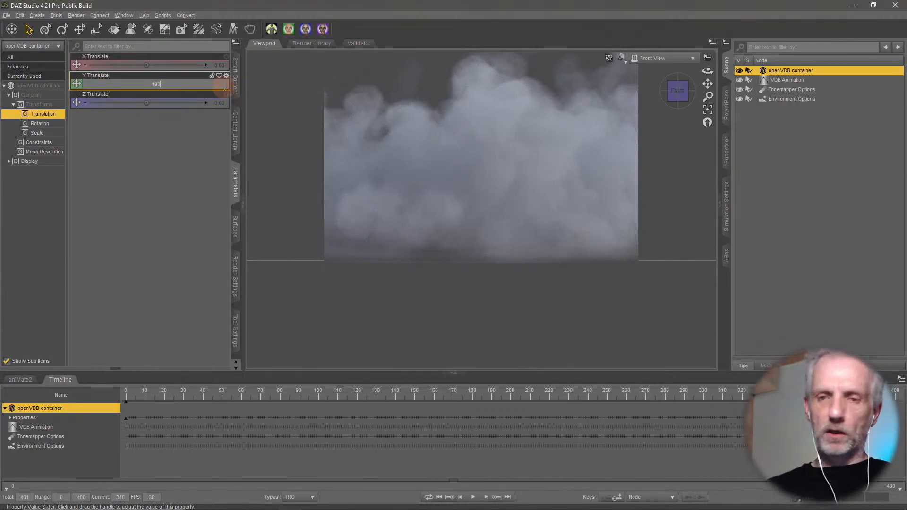
{"action": "key", "text": "Return"}
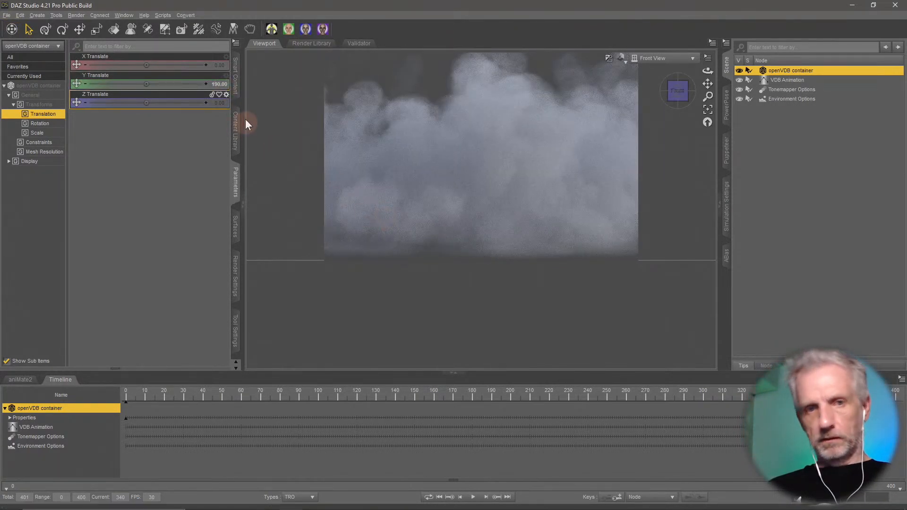
Try a Y Translate of 180 on the openVDB container and return it to 190
{"action": "left_click", "coordinate": [218, 84]}
{"action": "type", "text": "180"}
{"action": "key", "text": "Return"}
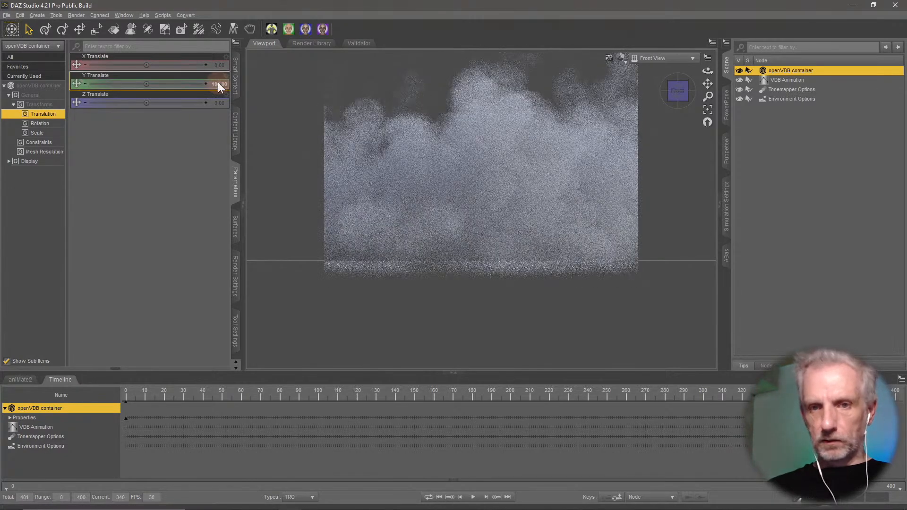
{"action": "left_click", "coordinate": [220, 84]}
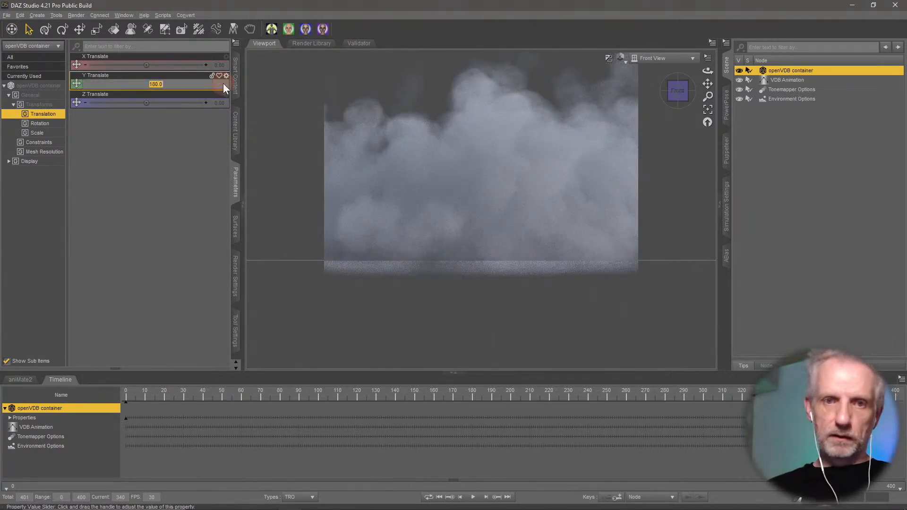
{"action": "type", "text": "190"}
{"action": "key", "text": "Return"}
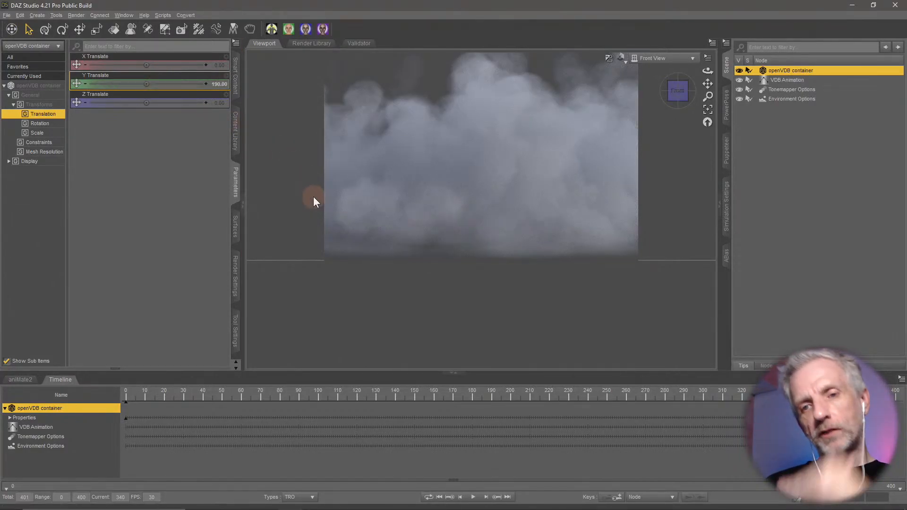
Apply the openVDB container's X rotation of -90 at frame 0 through its timeline keys, and scrub to frame 252 to check it
{"action": "left_click", "coordinate": [43, 124]}
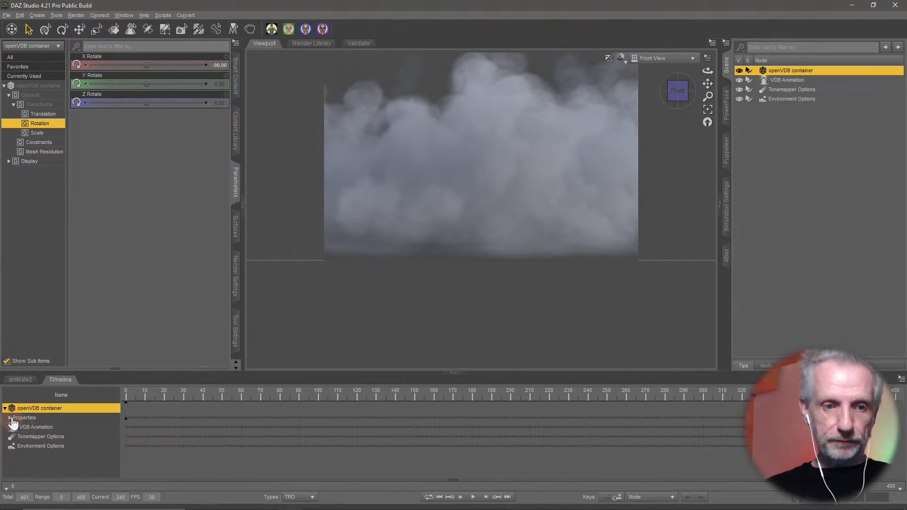
{"action": "left_click", "coordinate": [10, 418]}
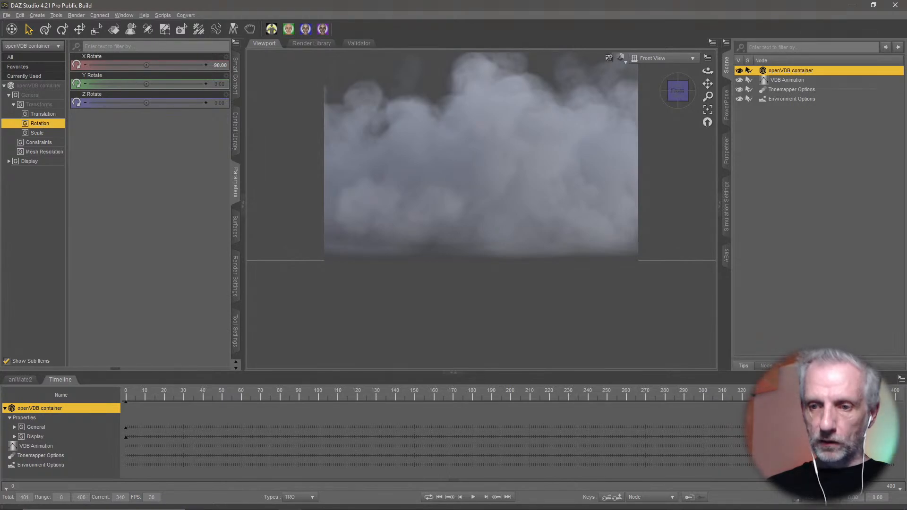
{"action": "right_click", "coordinate": [779, 428]}
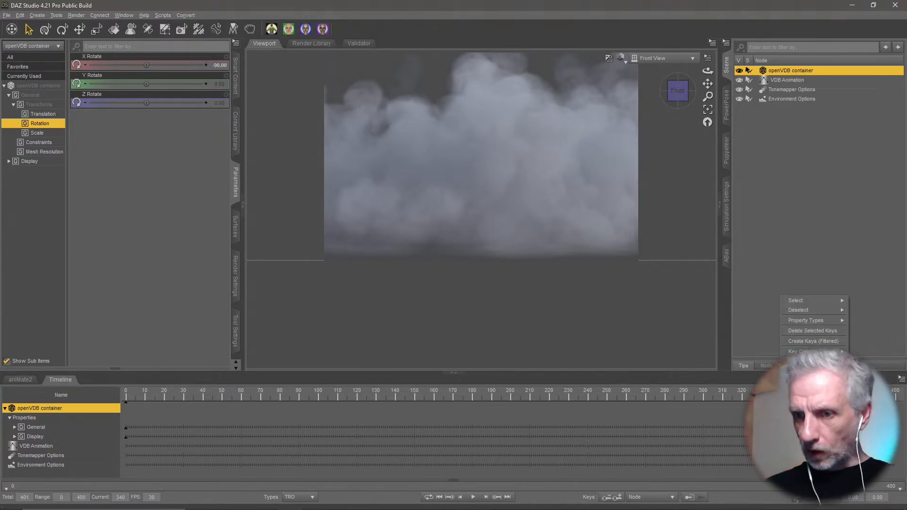
{"action": "left_click", "coordinate": [705, 414]}
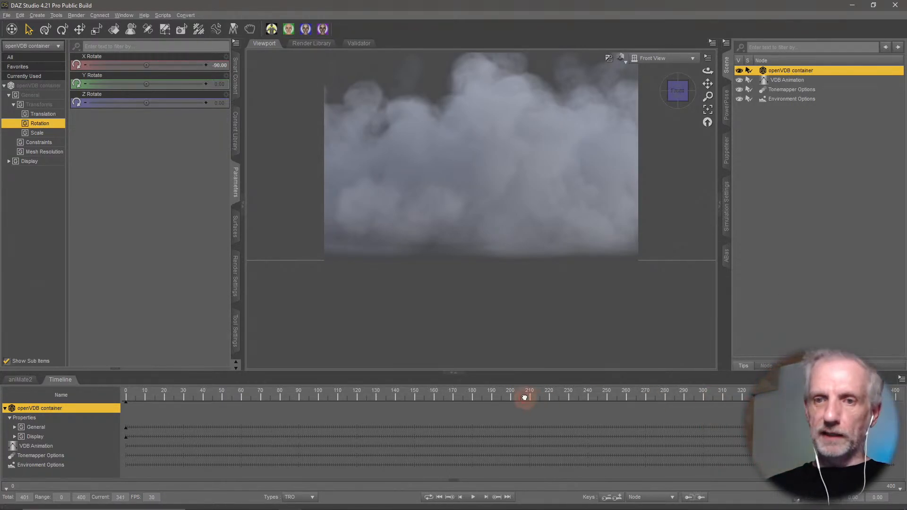
{"action": "left_click_drag", "start_coordinate": [524, 398], "coordinate": [2, 405]}
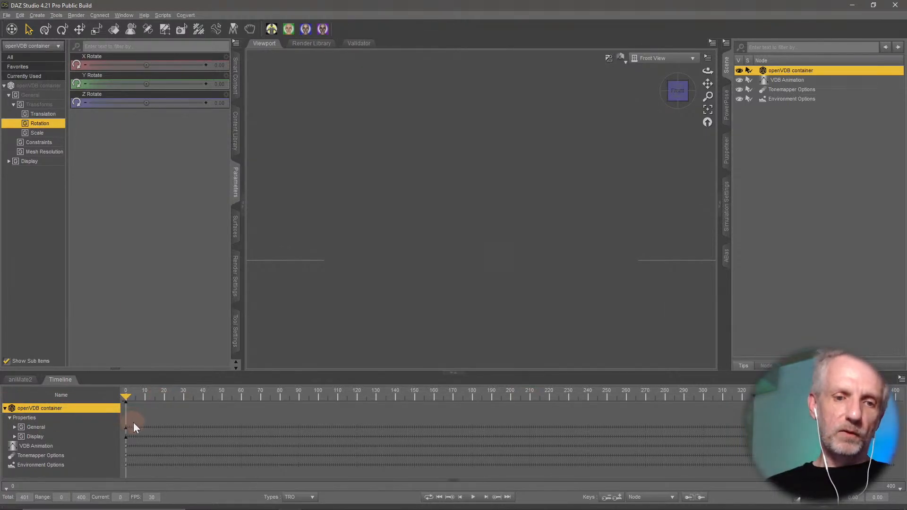
{"action": "right_click", "coordinate": [133, 422]}
{"action": "left_click", "coordinate": [185, 365]}
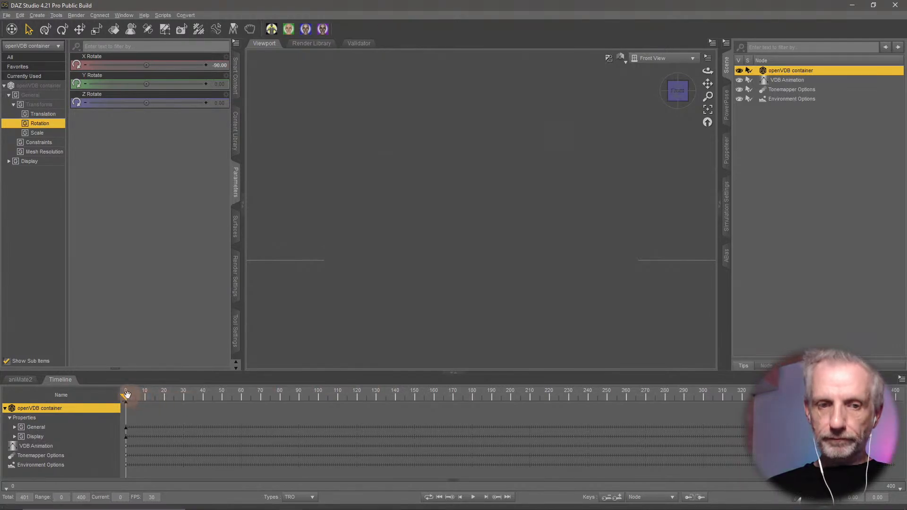
{"action": "left_click_drag", "start_coordinate": [135, 398], "coordinate": [633, 401]}
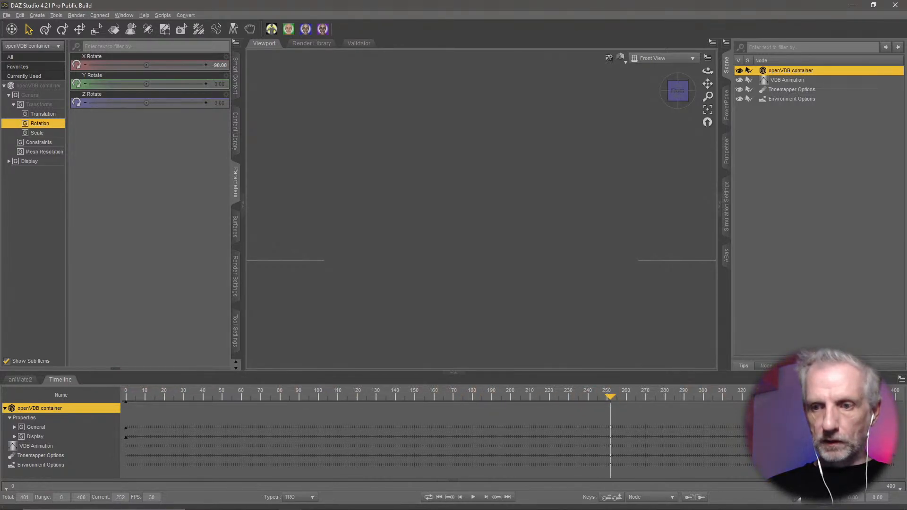
Delete the openVDB container's selected late timeline keys and scrub to frame 362 to check the smoke cloud
{"action": "right_click", "coordinate": [780, 410]}
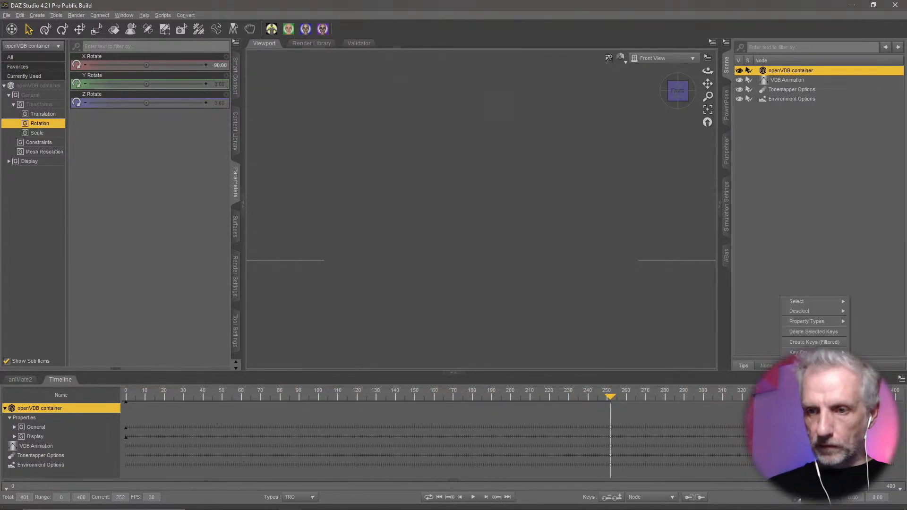
{"action": "left_click", "coordinate": [827, 332]}
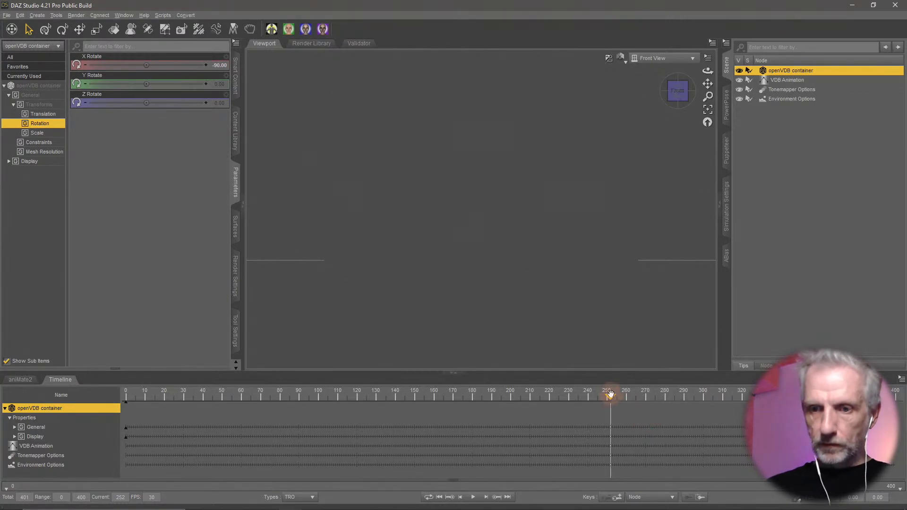
{"action": "left_click_drag", "start_coordinate": [609, 397], "coordinate": [834, 419]}
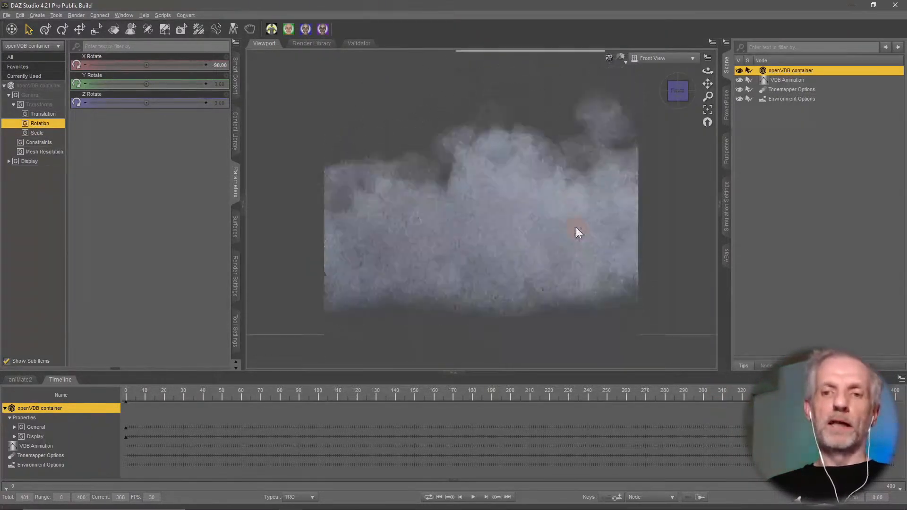
{"action": "scroll", "coordinate": [579, 232], "scroll_direction": "down", "scroll_amount": 3}
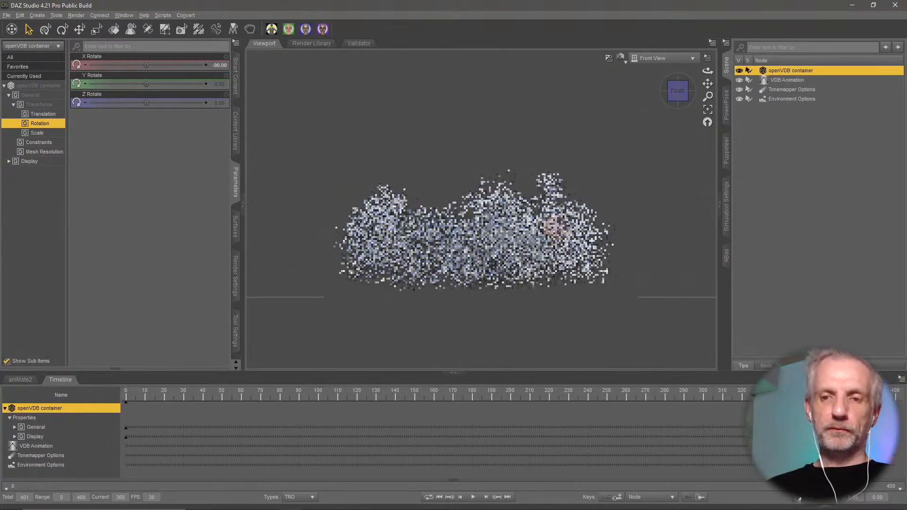
{"action": "scroll", "coordinate": [555, 229], "scroll_direction": "down", "scroll_amount": 2}
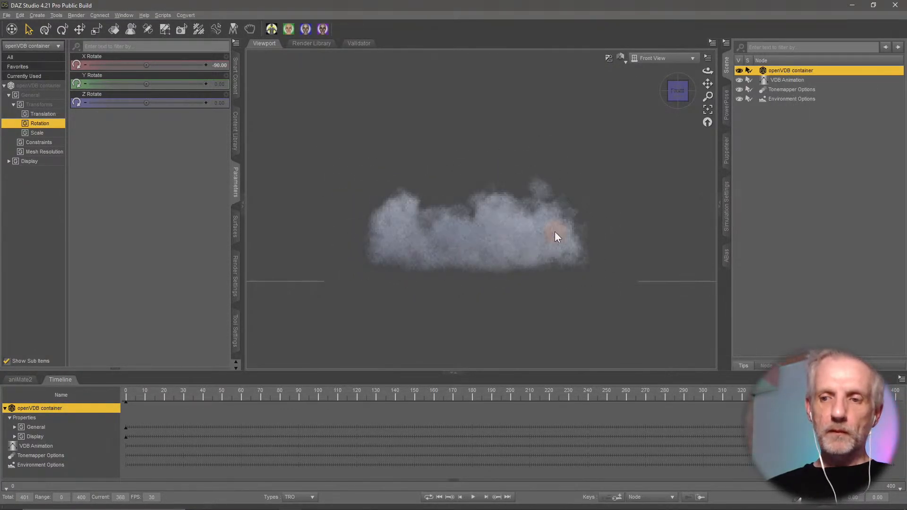
{"action": "left_click", "coordinate": [556, 236]}
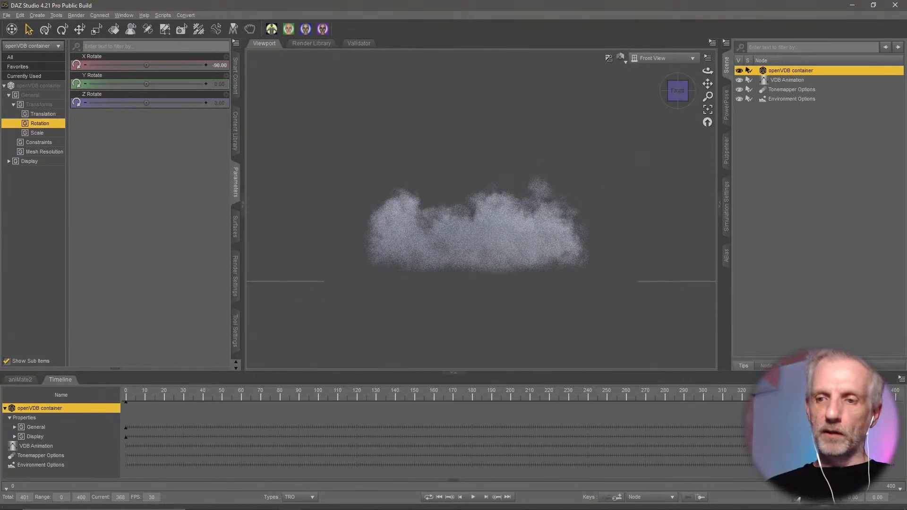
{"action": "left_click", "coordinate": [896, 398]}
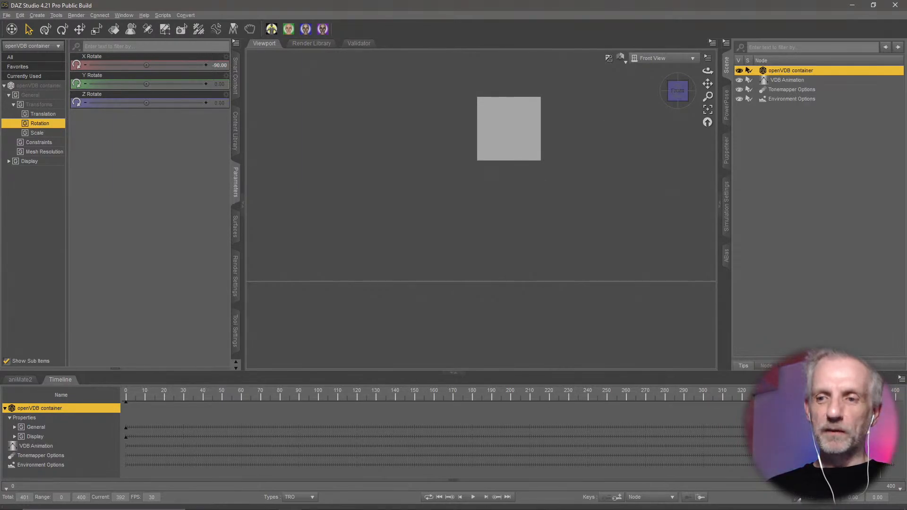
{"action": "left_click_drag", "start_coordinate": [882, 397], "coordinate": [822, 398]}
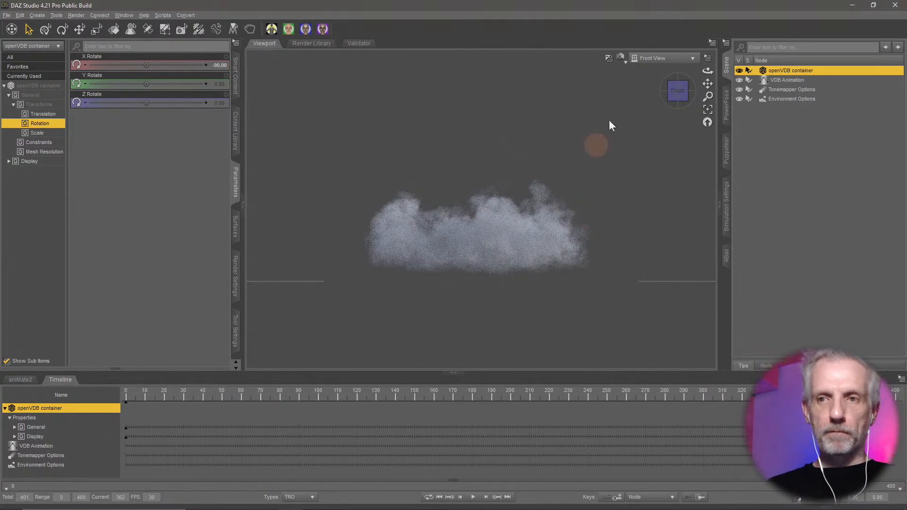
Switch the viewport to Perspective View and frame the smoke cloud obliquely from above
{"action": "left_click", "coordinate": [652, 62]}
{"action": "left_click", "coordinate": [650, 66]}
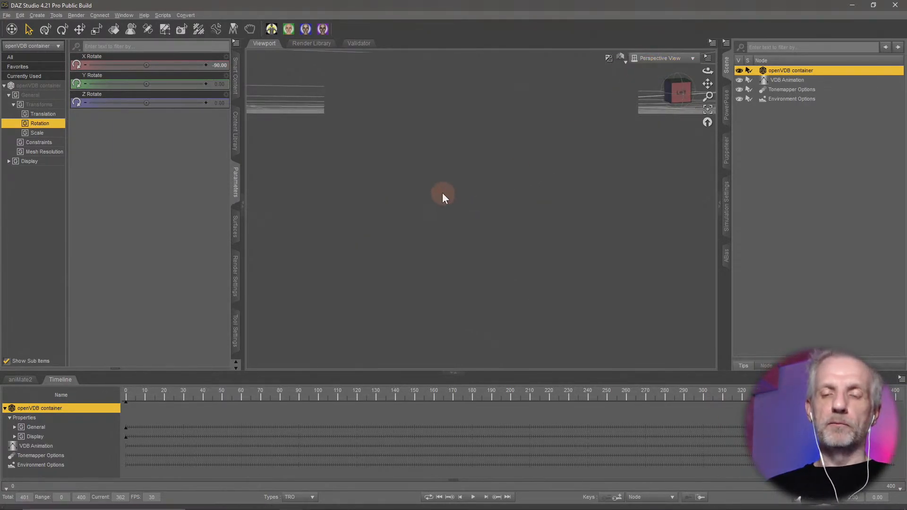
{"action": "middle_click_drag", "start_coordinate": [477, 204], "coordinate": [486, 241]}
{"action": "scroll", "coordinate": [463, 205], "scroll_direction": "down", "scroll_amount": 3}
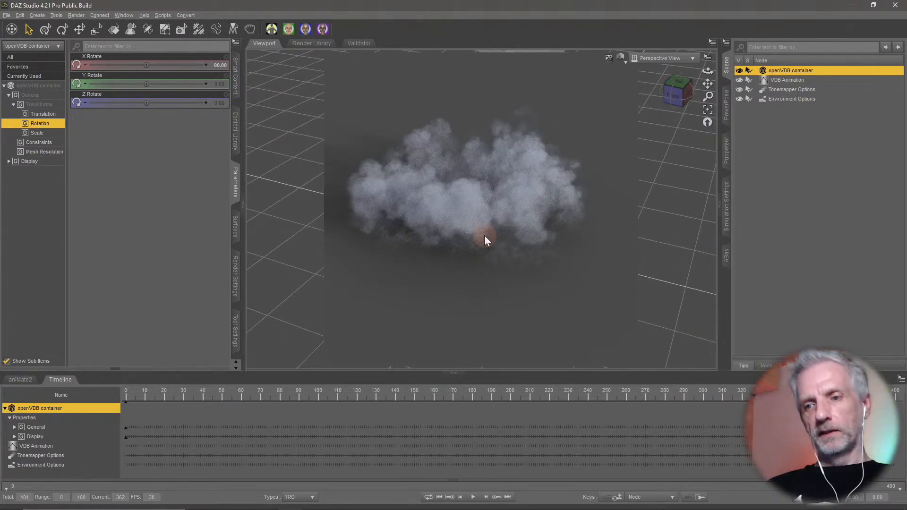
Import Poll.obj from the NYE Ball OBJs folder using the Custom preset at 10000% scale
{"action": "left_click", "coordinate": [7, 15]}
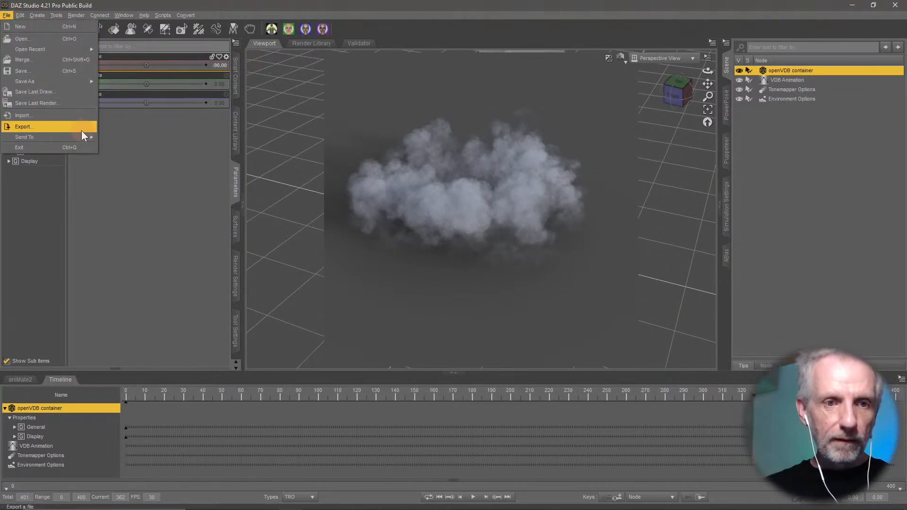
{"action": "left_click", "coordinate": [85, 116]}
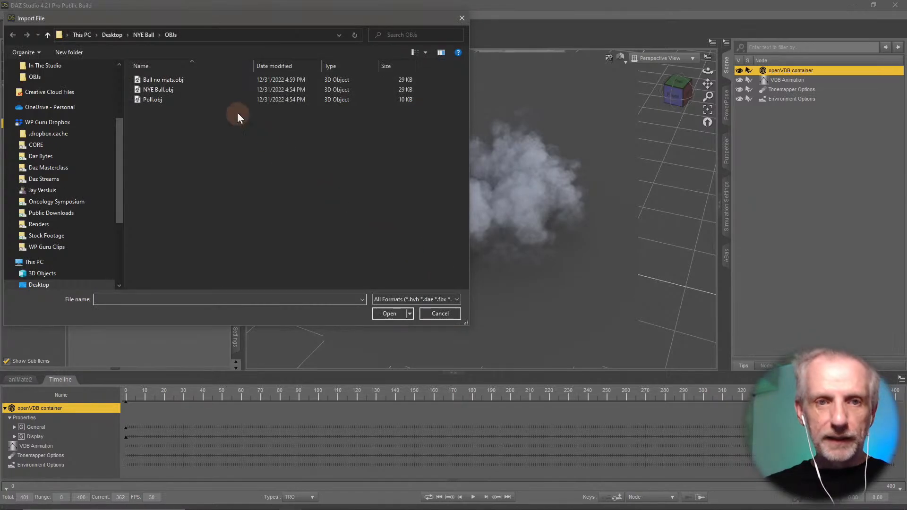
{"action": "left_click", "coordinate": [172, 99]}
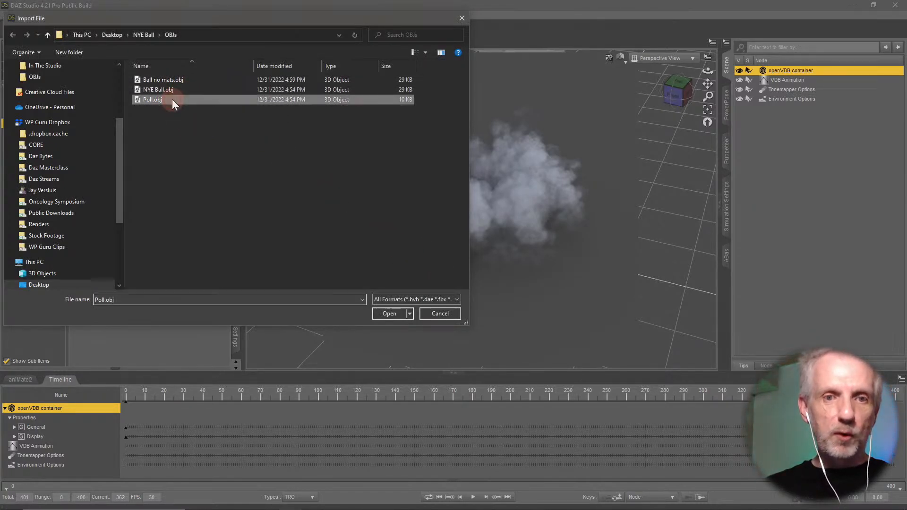
{"action": "left_click", "coordinate": [381, 313]}
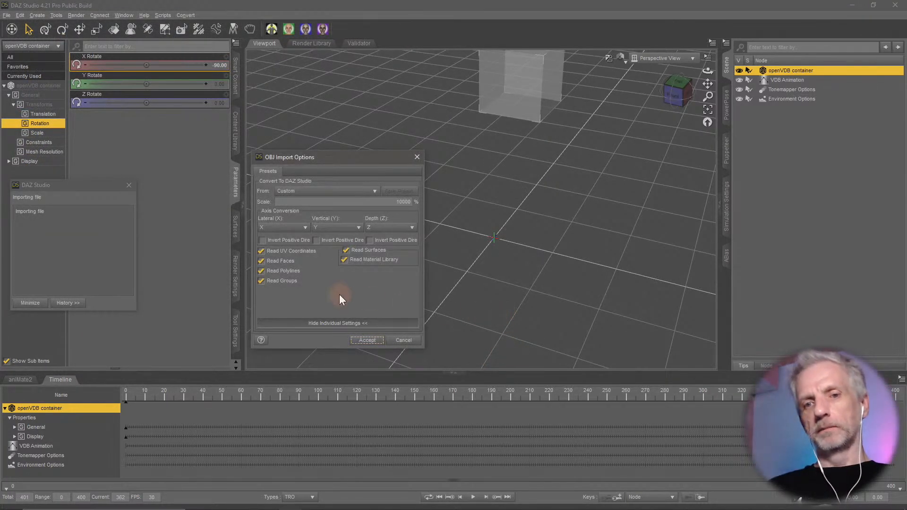
{"action": "left_click", "coordinate": [368, 340]}
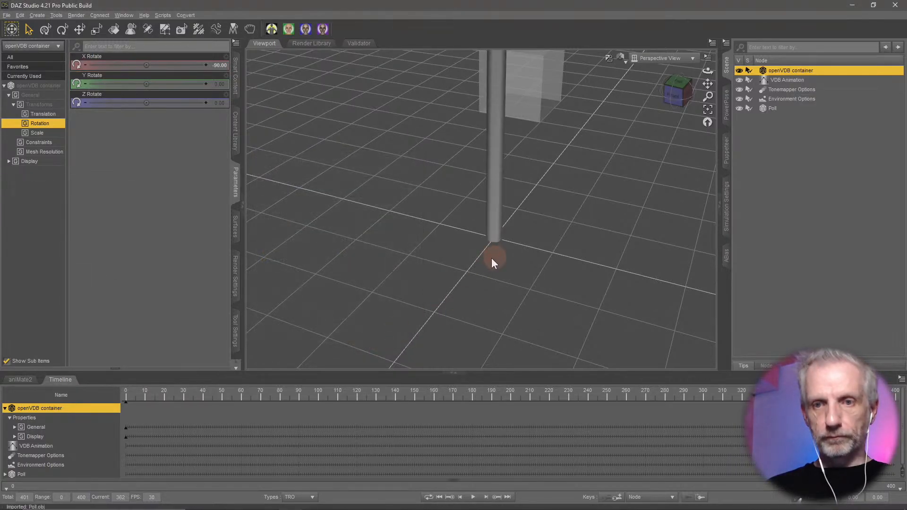
Move the openVDB container sideways toward the pole and set its X Translate to 60
{"action": "mouse_move", "coordinate": [548, 249]}
{"action": "left_mouse_down"}
{"action": "mouse_move", "coordinate": [502, 233]}
{"action": "mouse_move", "coordinate": [518, 226]}
{"action": "left_mouse_up"}
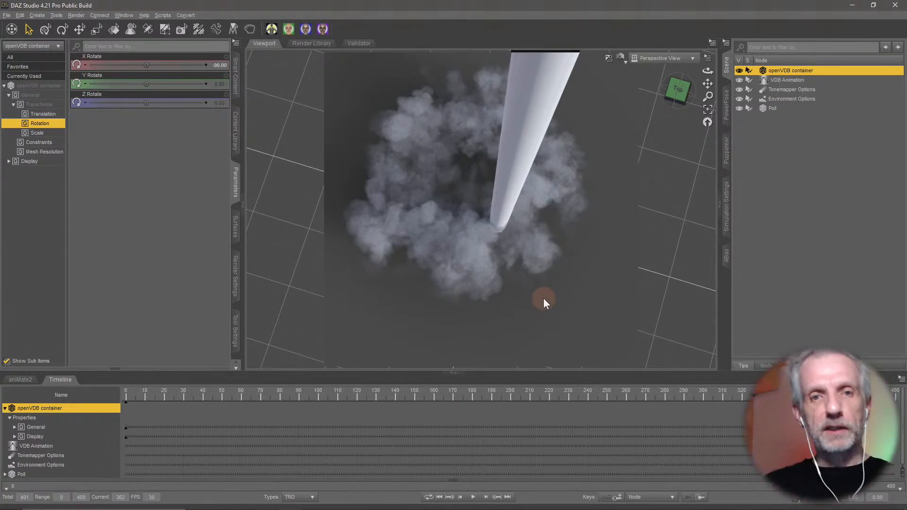
{"action": "left_click", "coordinate": [55, 115]}
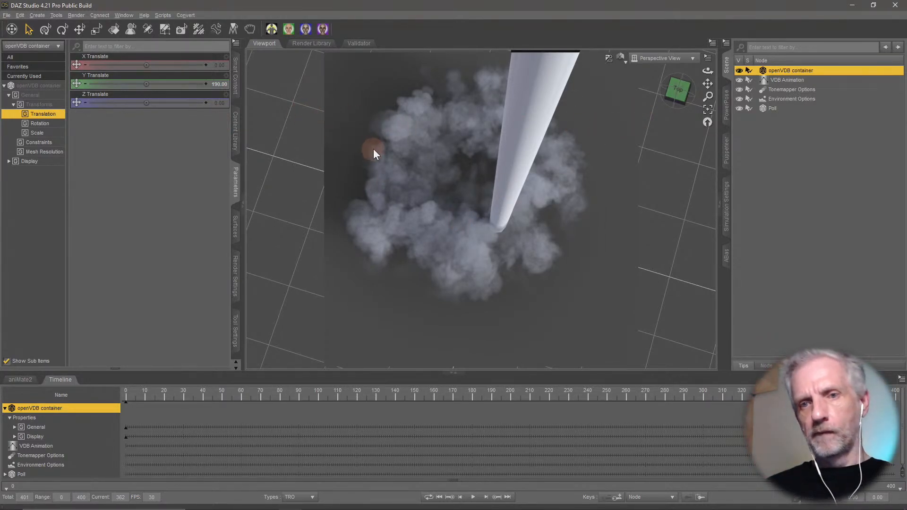
{"action": "left_click", "coordinate": [46, 29]}
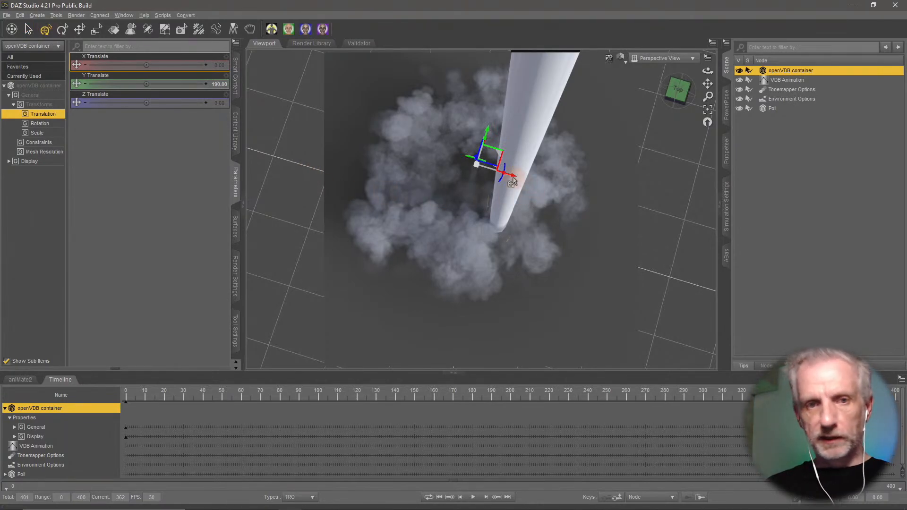
{"action": "left_click_drag", "start_coordinate": [511, 180], "coordinate": [578, 199]}
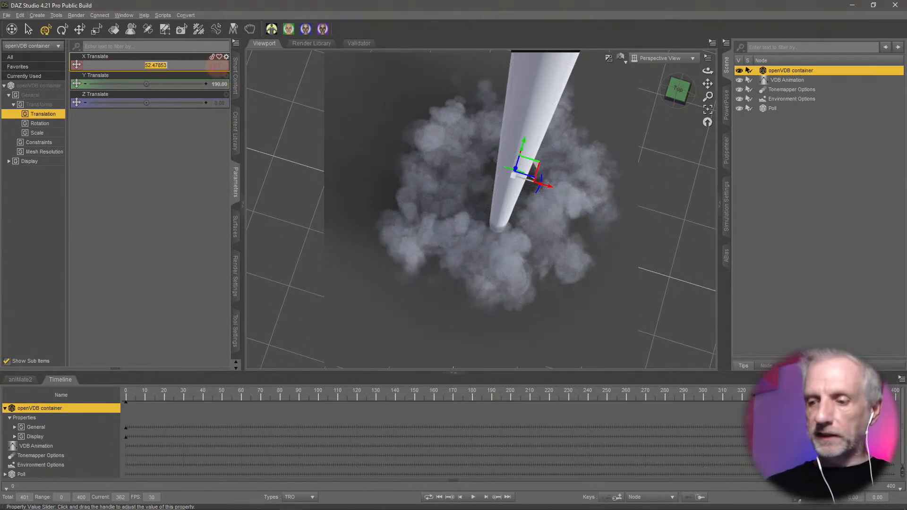
{"action": "left_click_drag", "start_coordinate": [216, 65], "coordinate": [217, 70]}
Set the Universal tool's manipulator to use world coordinates
{"action": "left_click_drag", "start_coordinate": [462, 263], "coordinate": [533, 213], "text": "alt"}
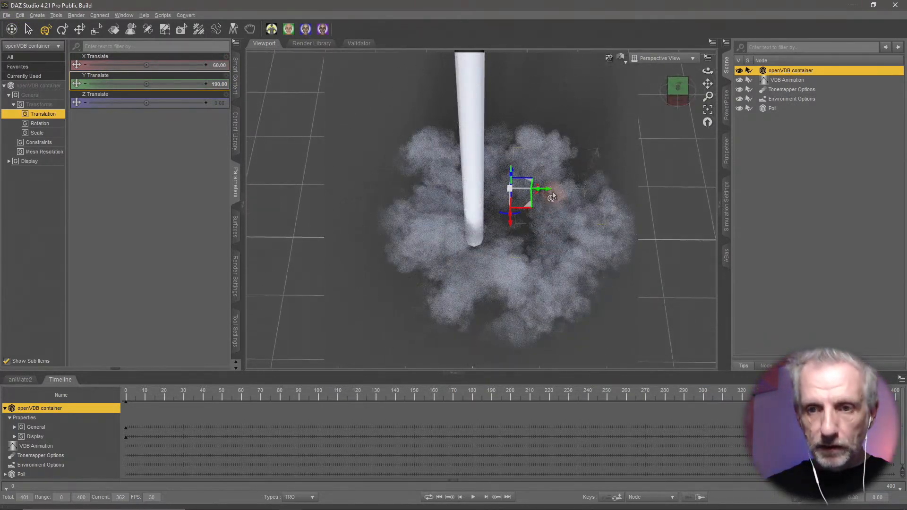
{"action": "left_click", "coordinate": [236, 336]}
{"action": "left_click", "coordinate": [90, 56]}
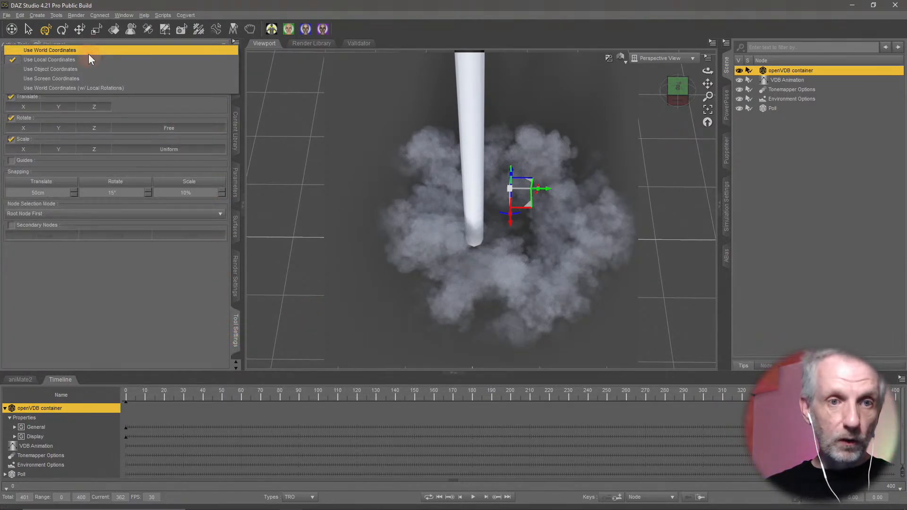
{"action": "left_click", "coordinate": [89, 54]}
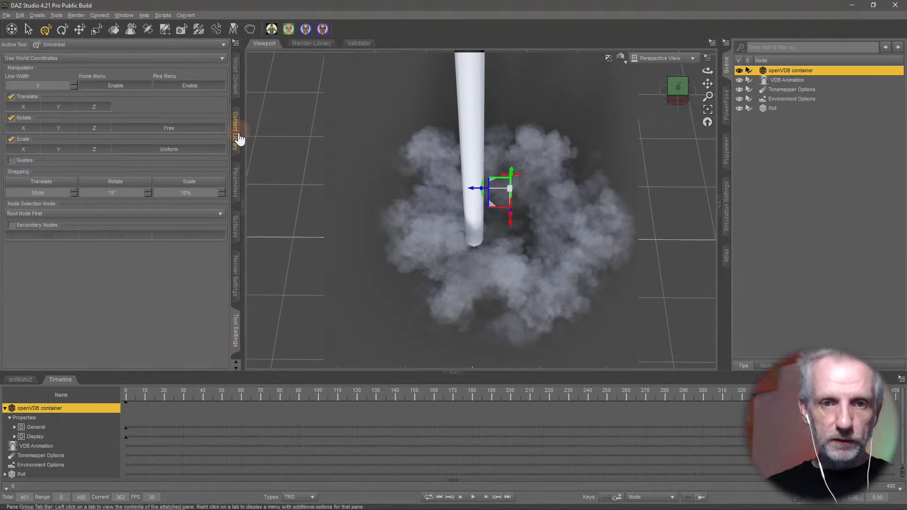
Move the openVDB container along Z to centre the smoke around the pole and set its Z Translate to 50
{"action": "left_click", "coordinate": [236, 184]}
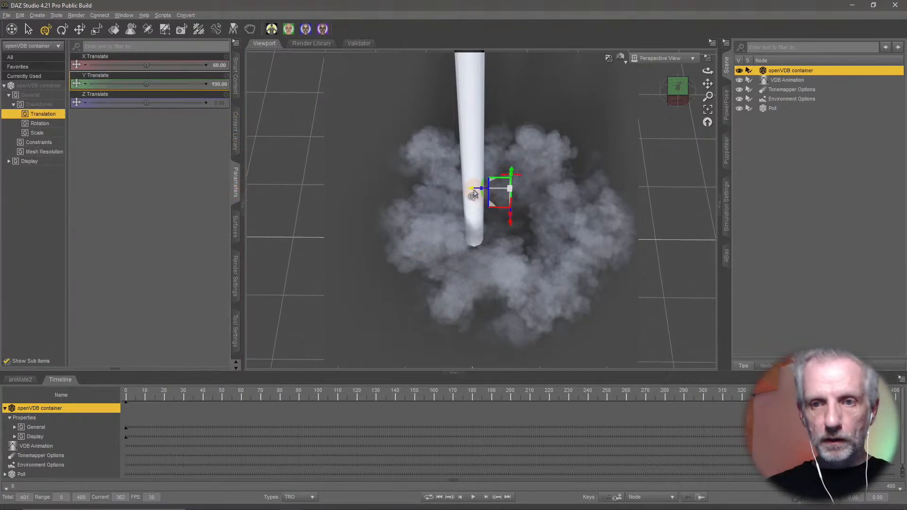
{"action": "left_click_drag", "start_coordinate": [472, 192], "coordinate": [433, 200]}
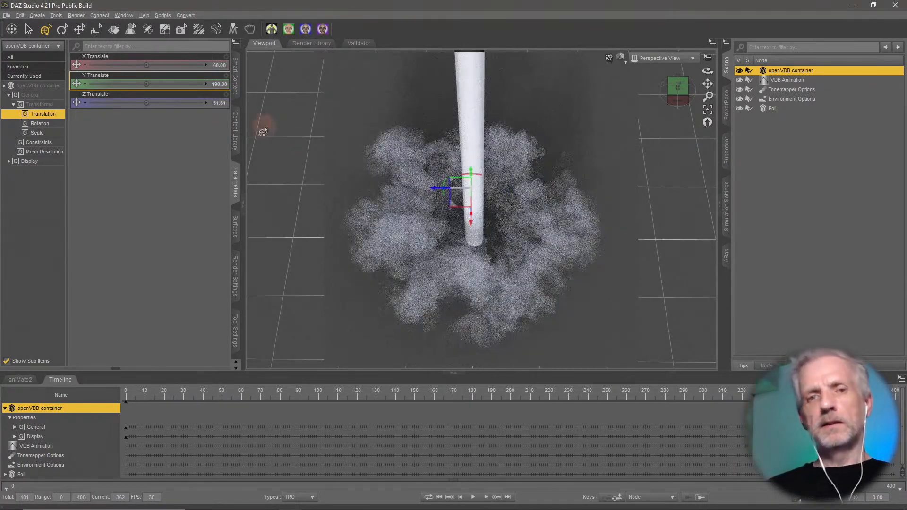
{"action": "left_click", "coordinate": [220, 103]}
{"action": "type", "text": "50"}
{"action": "key", "text": "Return"}
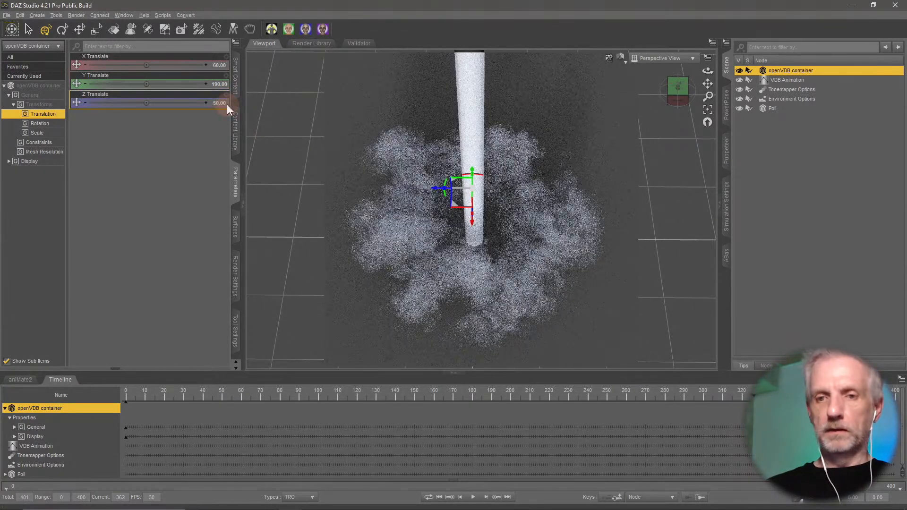
Copy the openVDB container's selected keys at frame 362 and paste them at frame 0
{"action": "mouse_move", "coordinate": [324, 243]}
{"action": "left_mouse_down", "text": "alt"}
{"action": "mouse_move", "coordinate": [399, 238]}
{"action": "mouse_move", "coordinate": [318, 237]}
{"action": "mouse_move", "coordinate": [318, 228]}
{"action": "mouse_move", "coordinate": [321, 237]}
{"action": "left_mouse_up", "text": "alt"}
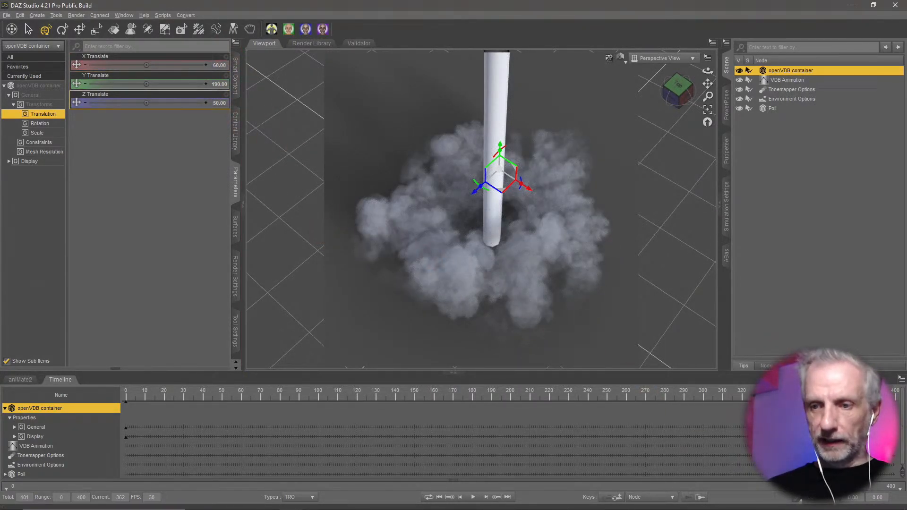
{"action": "right_click", "coordinate": [824, 391]}
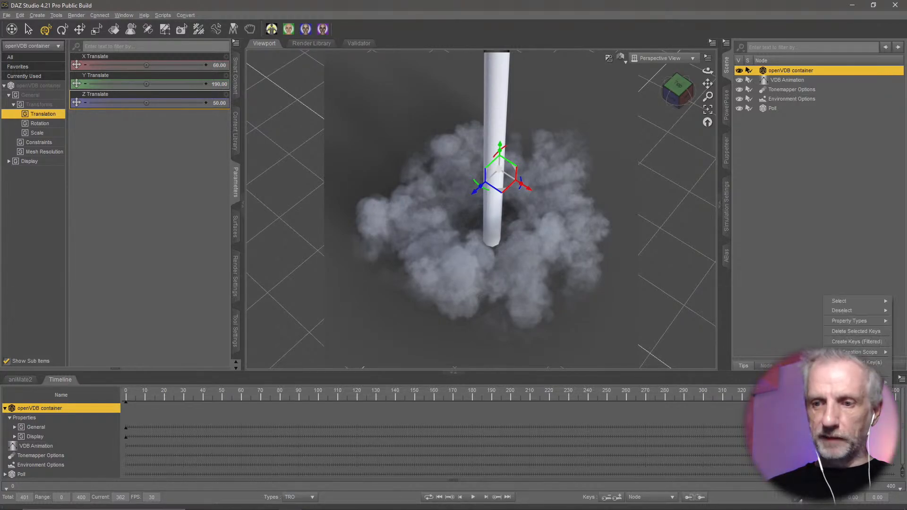
{"action": "left_click", "coordinate": [874, 363]}
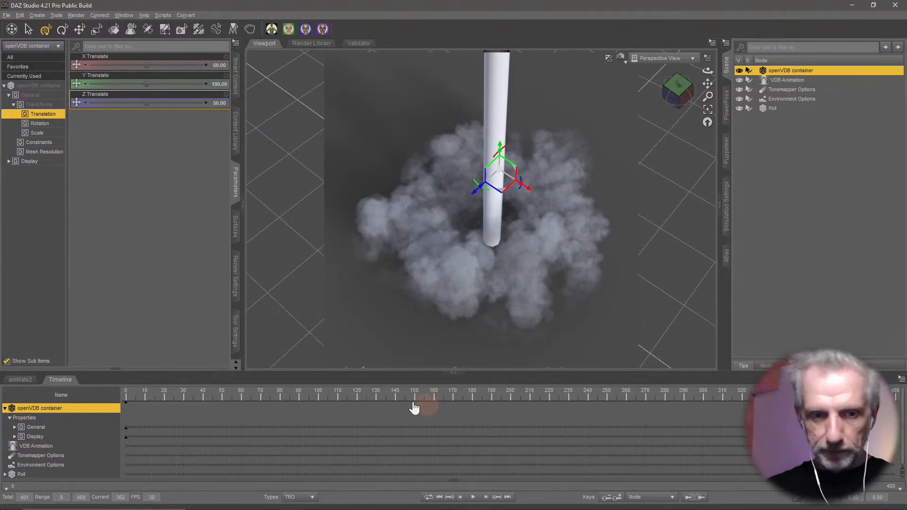
{"action": "left_click", "coordinate": [393, 396]}
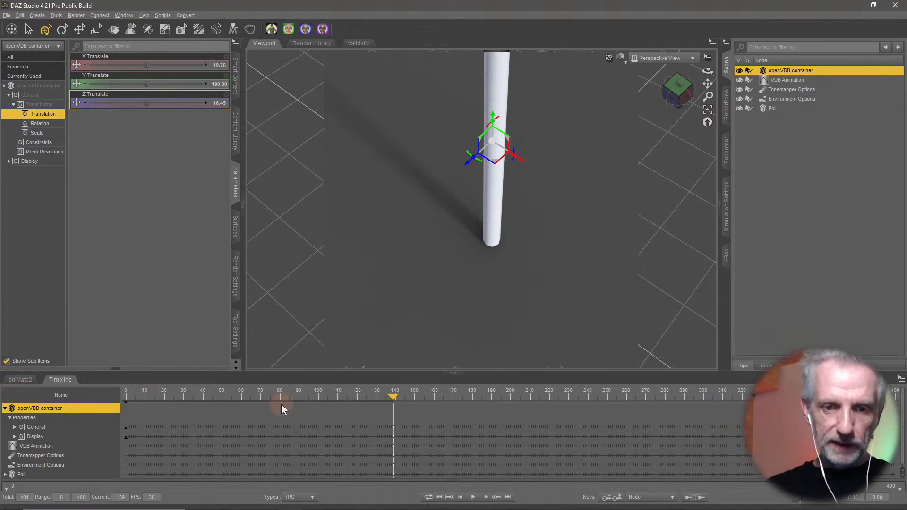
{"action": "left_click_drag", "start_coordinate": [395, 396], "coordinate": [129, 420]}
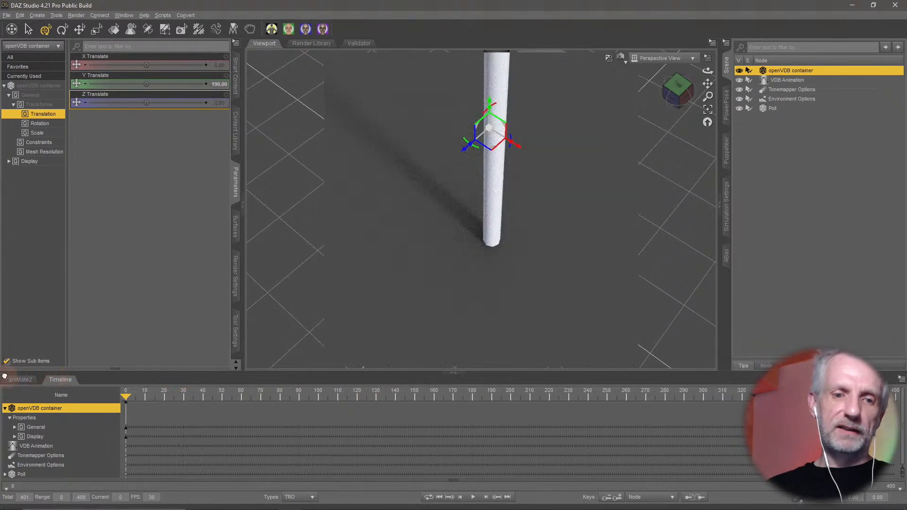
{"action": "right_click", "coordinate": [145, 418]}
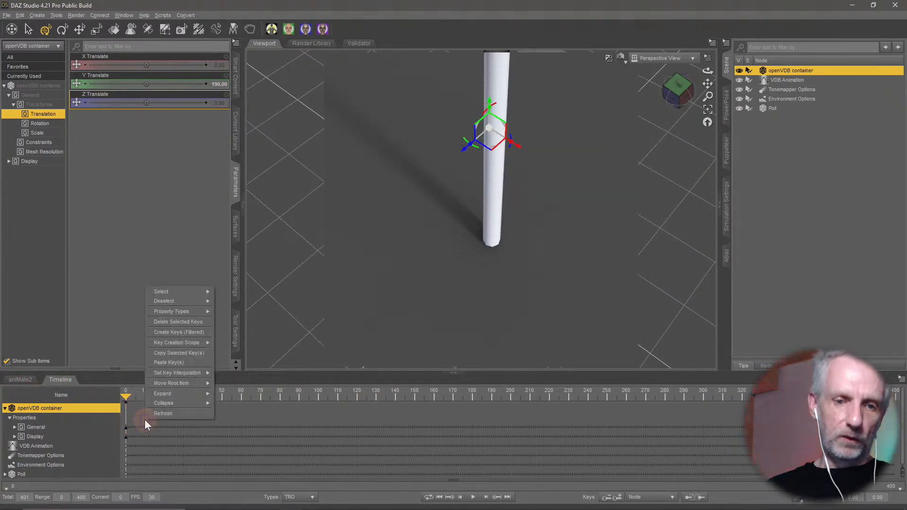
{"action": "left_click", "coordinate": [192, 362]}
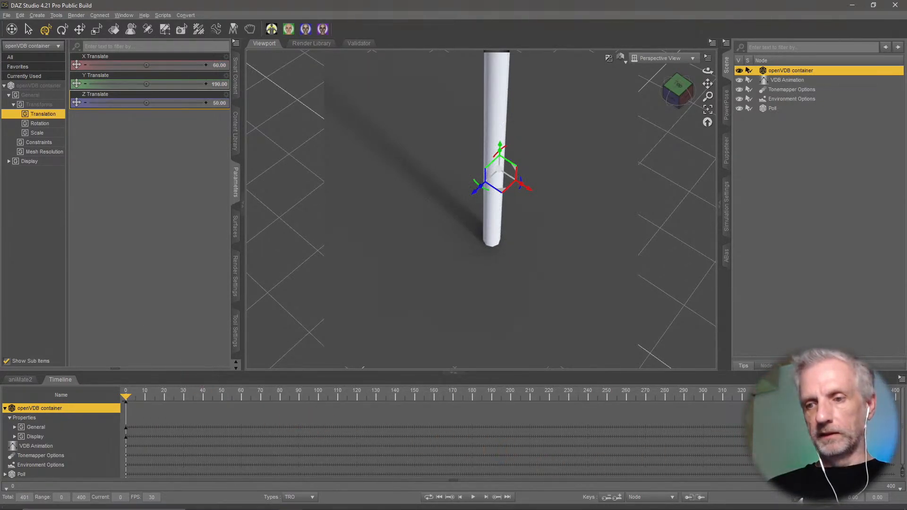
Delete the openVDB container's leftover keys near frame 362 and scrub to frame 396 to check its position
{"action": "right_click", "coordinate": [826, 418]}
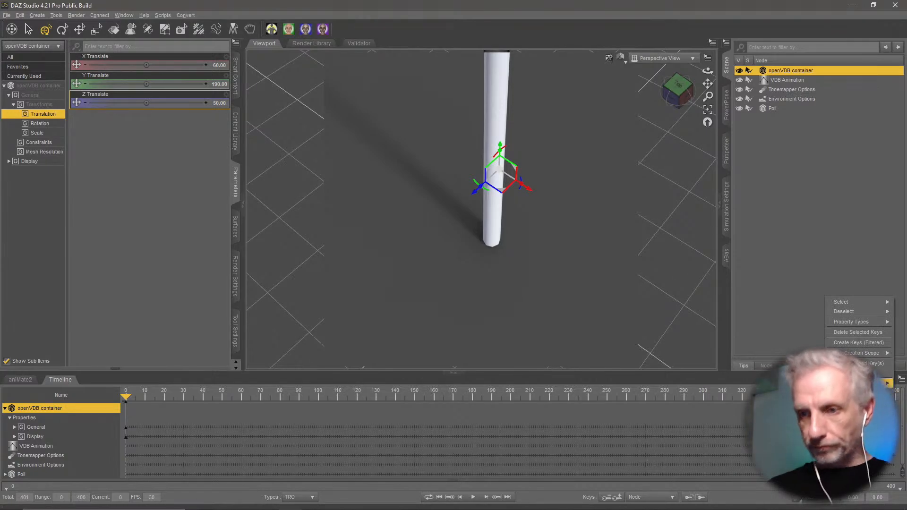
{"action": "left_click", "coordinate": [875, 342]}
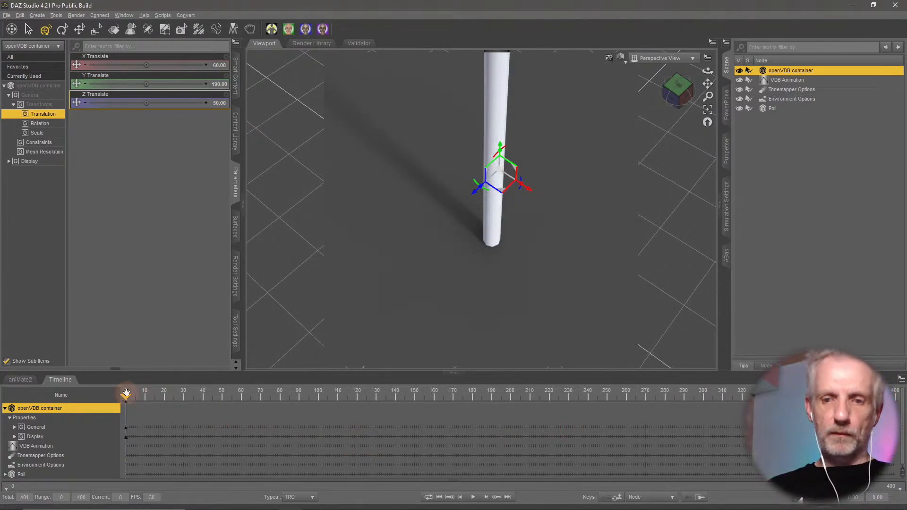
{"action": "left_click_drag", "start_coordinate": [126, 392], "coordinate": [876, 423]}
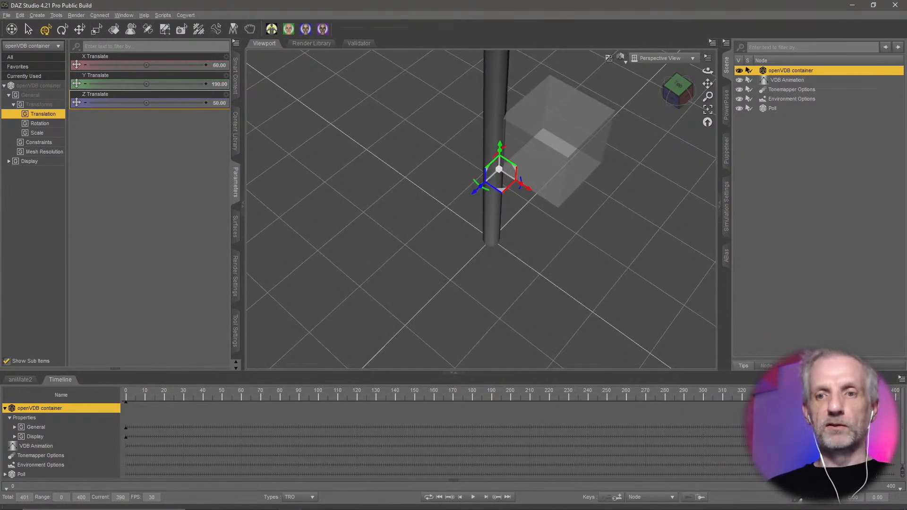
Scrub the timeline to frame 400, back to 354 and on to frame 0 to check the smoke around the pole
{"action": "left_click_drag", "start_coordinate": [814, 423], "coordinate": [905, 414]}
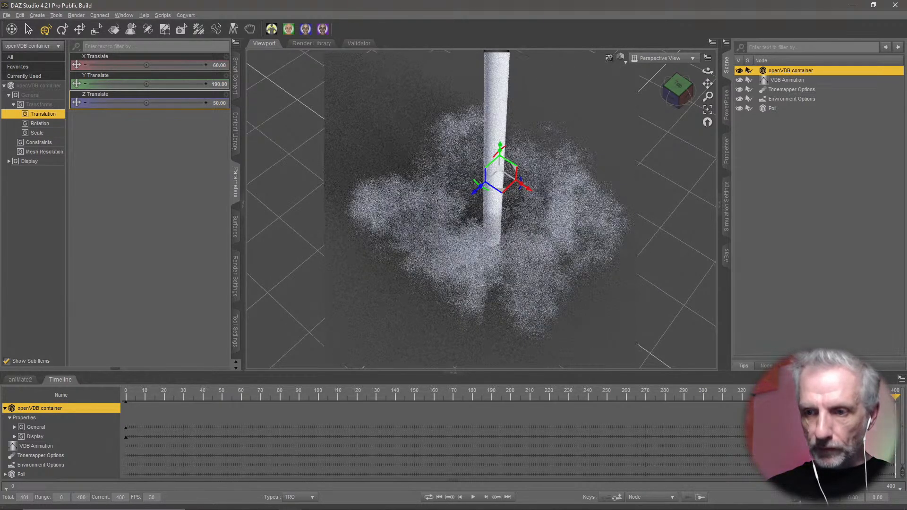
{"action": "right_click", "coordinate": [904, 415]}
{"action": "left_click", "coordinate": [892, 373]}
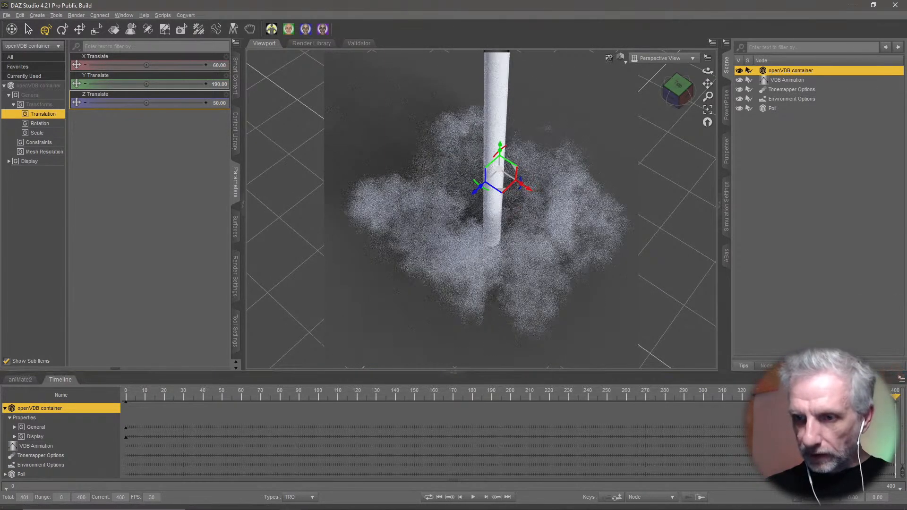
{"action": "left_click_drag", "start_coordinate": [893, 396], "coordinate": [806, 397]}
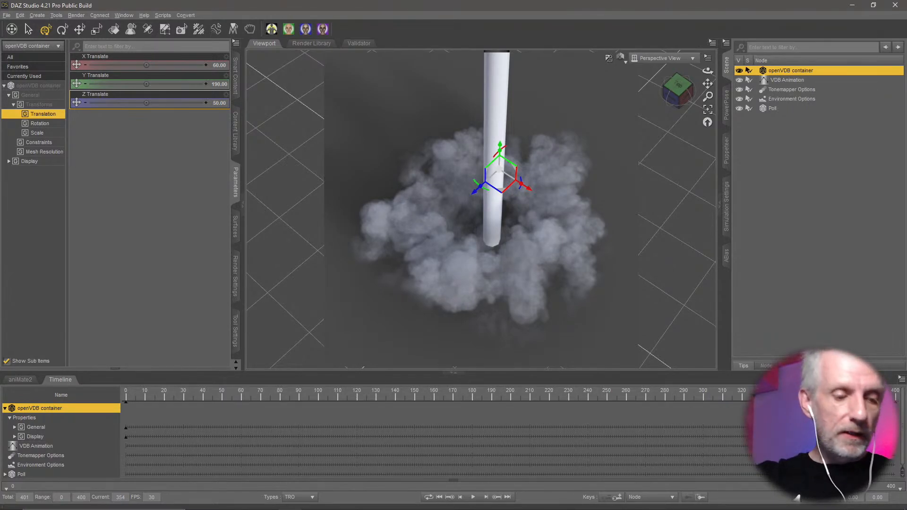
{"action": "left_click", "coordinate": [312, 498]}
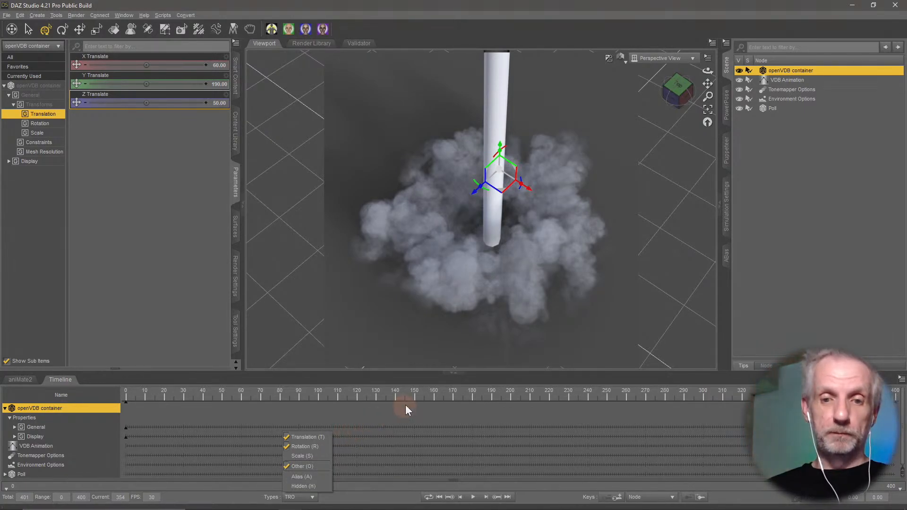
{"action": "left_click_drag", "start_coordinate": [806, 395], "coordinate": [85, 392]}
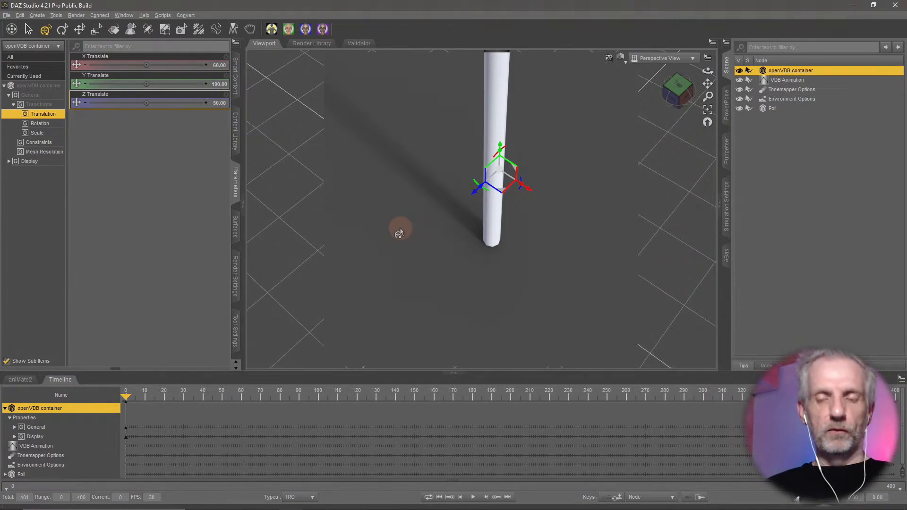
Delete the Poll object from the scene and switch the viewport's draw style to Filament (PBR)
{"action": "left_click_drag", "start_coordinate": [382, 256], "coordinate": [384, 258], "text": "ctrl+alt"}
{"action": "left_click", "coordinate": [796, 108]}
{"action": "key", "text": "Delete"}
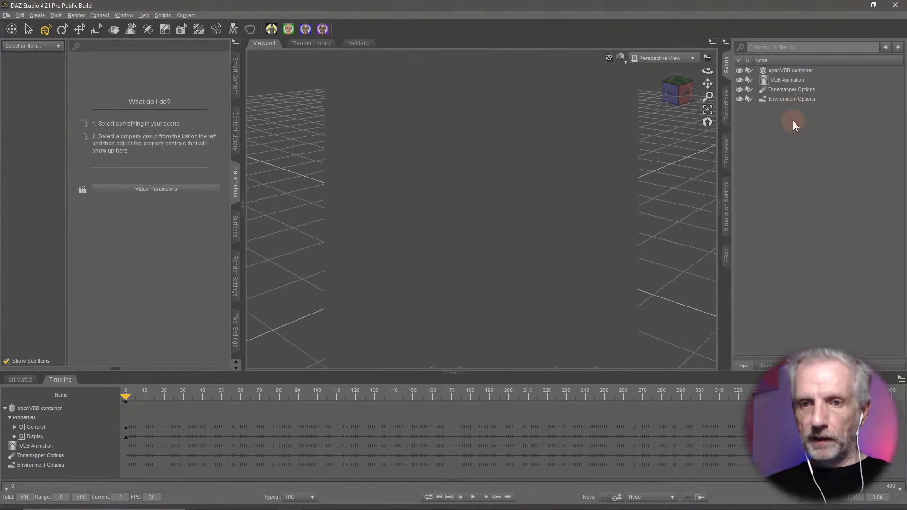
{"action": "left_click_drag", "start_coordinate": [479, 164], "coordinate": [470, 166], "text": "ctrl+alt"}
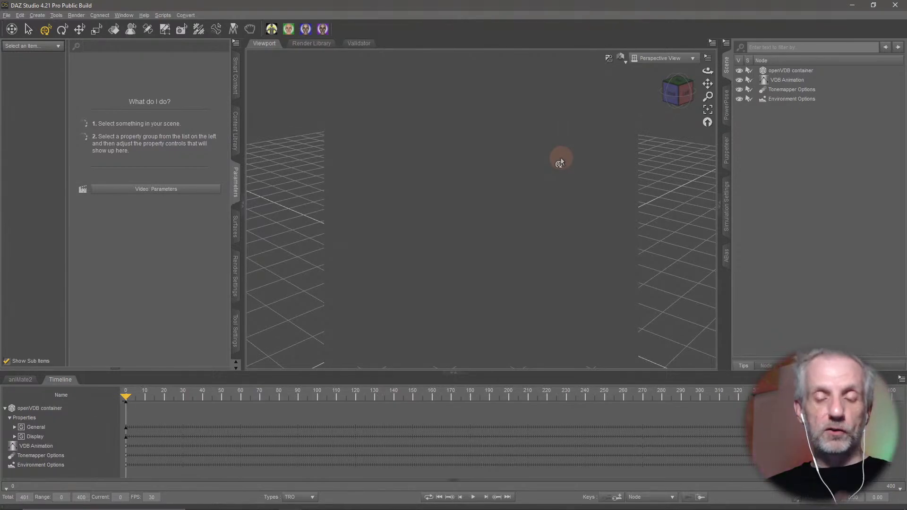
{"action": "left_click", "coordinate": [620, 57]}
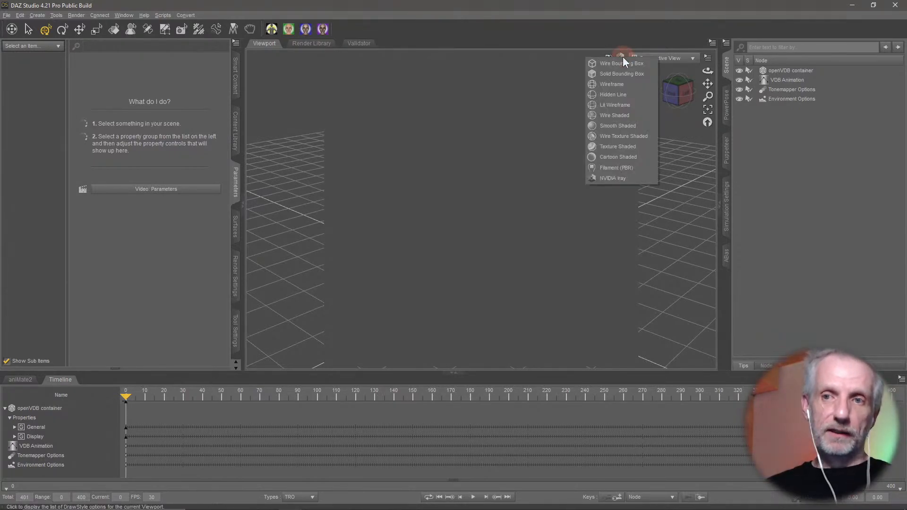
{"action": "left_click", "coordinate": [622, 175]}
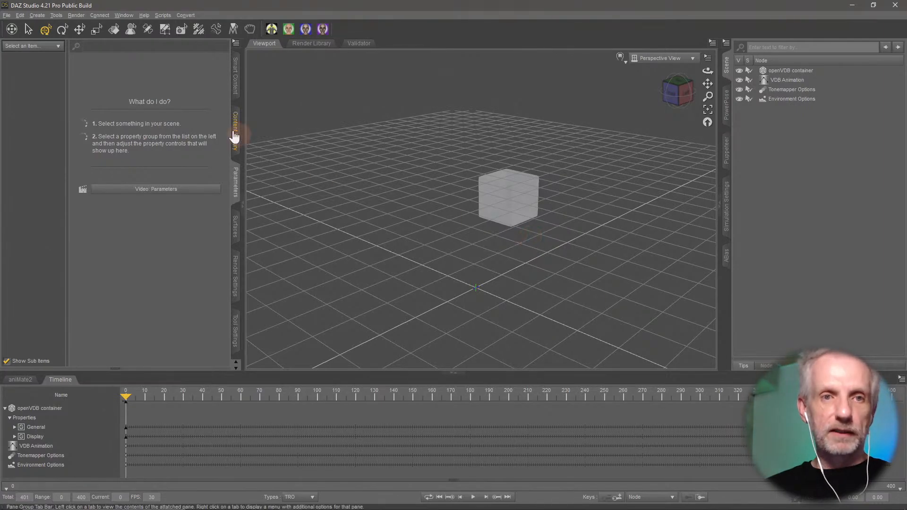
Save the scene as VDB Dust Cloud in the Daz Scenes folder, including backdrop colour, backdrop image and render settings
{"action": "left_click", "coordinate": [7, 16]}
{"action": "mouse_move", "coordinate": [44, 83]}
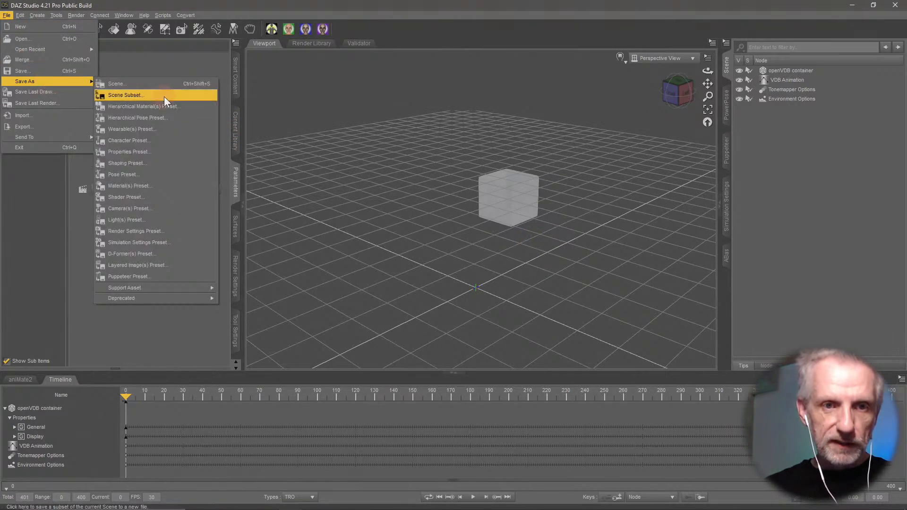
{"action": "left_click", "coordinate": [170, 93]}
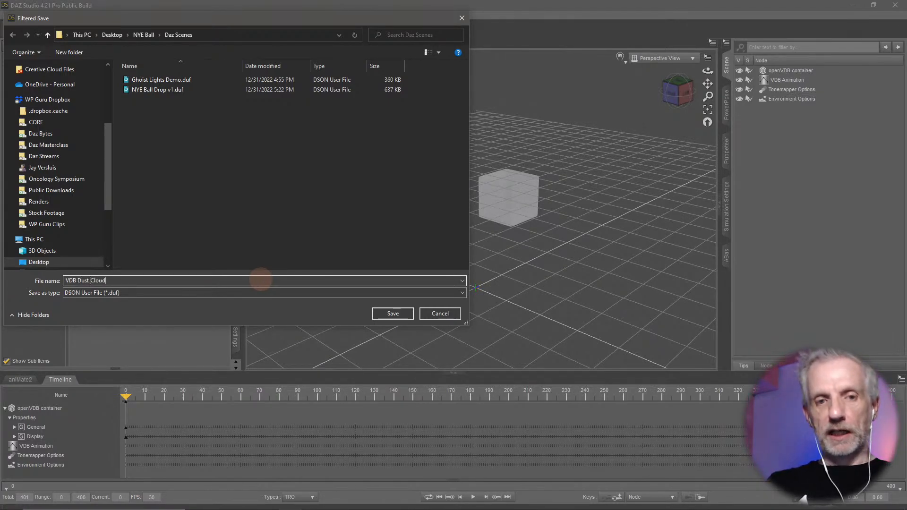
{"action": "key", "text": "Return"}
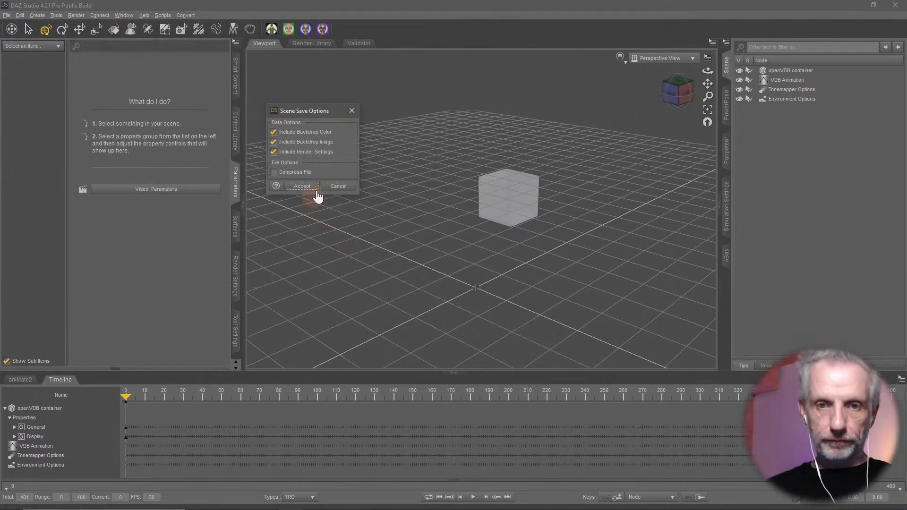
{"action": "left_click", "coordinate": [301, 186]}
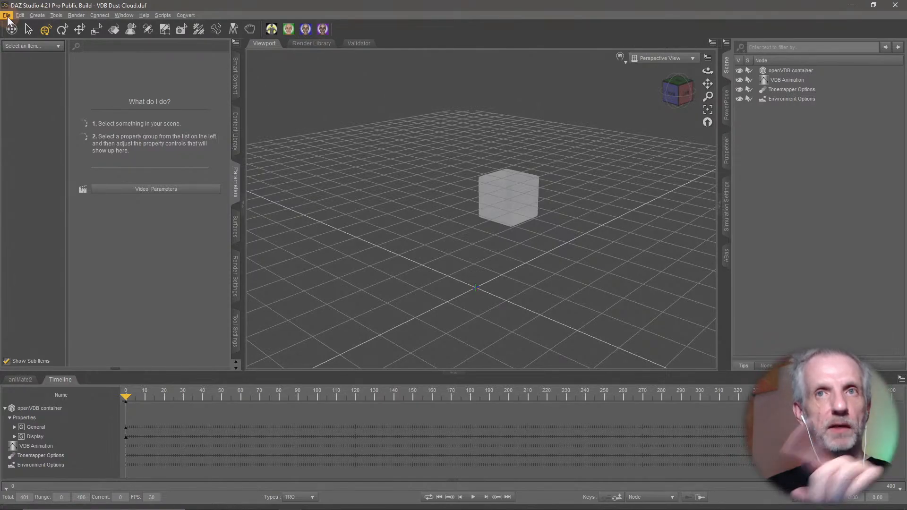
Merge NYE Ball Drop v1.duf from the Desktop's NYE Ball > Daz Scenes folder into the current scene
{"action": "left_click", "coordinate": [7, 16]}
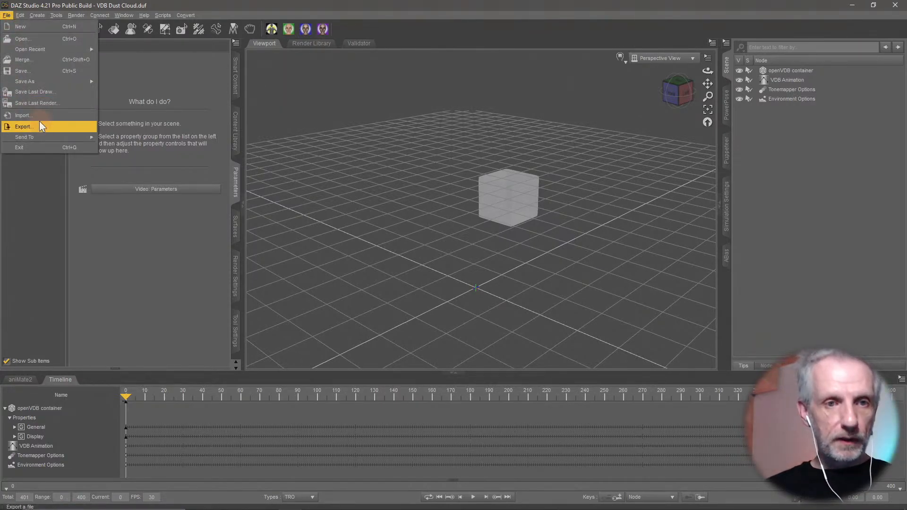
{"action": "left_click", "coordinate": [52, 59]}
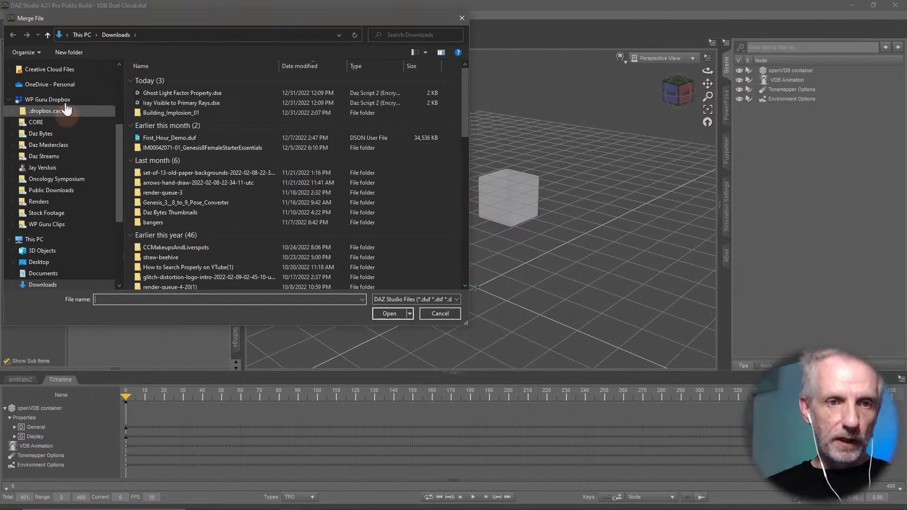
{"action": "left_click", "coordinate": [64, 264]}
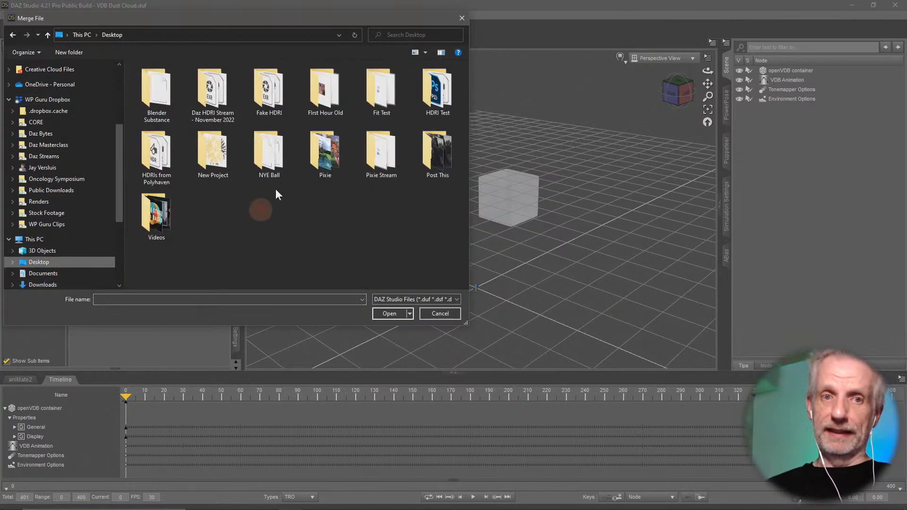
{"action": "double_click", "coordinate": [259, 149]}
{"action": "double_click", "coordinate": [165, 79]}
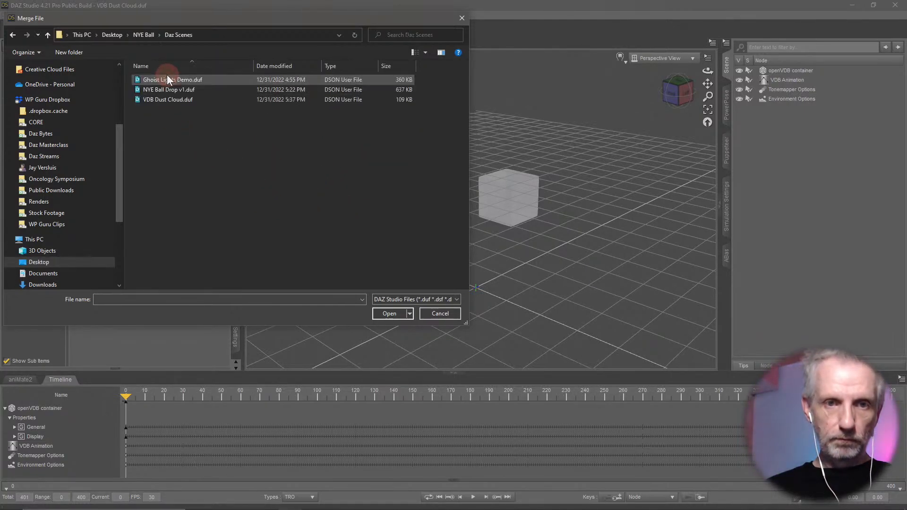
{"action": "left_click", "coordinate": [180, 88]}
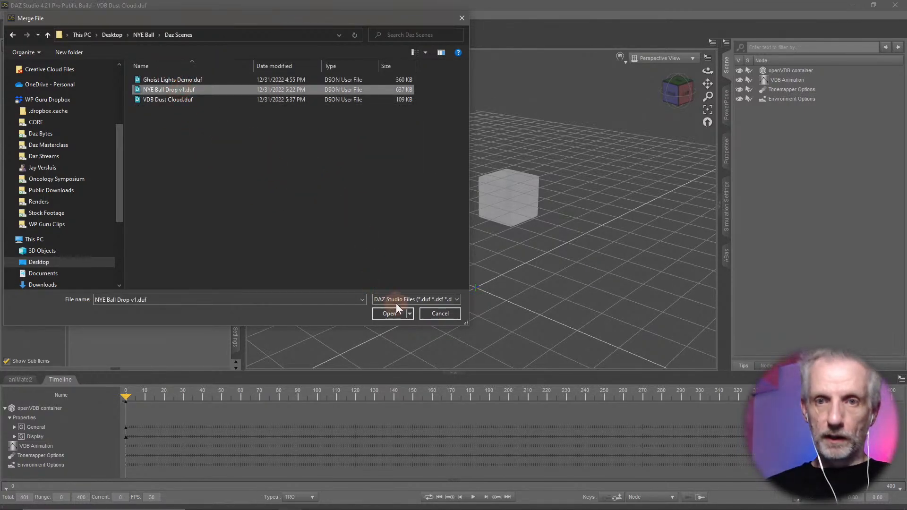
{"action": "left_click", "coordinate": [390, 313]}
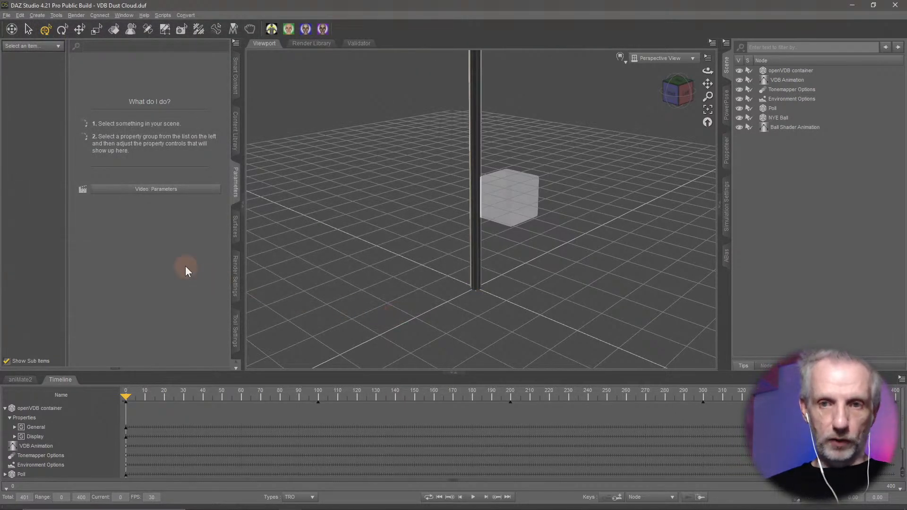
Collapse the openVDB container in the timeline and refresh the merged Ball Shader Animation by scrubbing around frame 0
{"action": "left_click_drag", "start_coordinate": [496, 203], "coordinate": [580, 195], "text": "alt"}
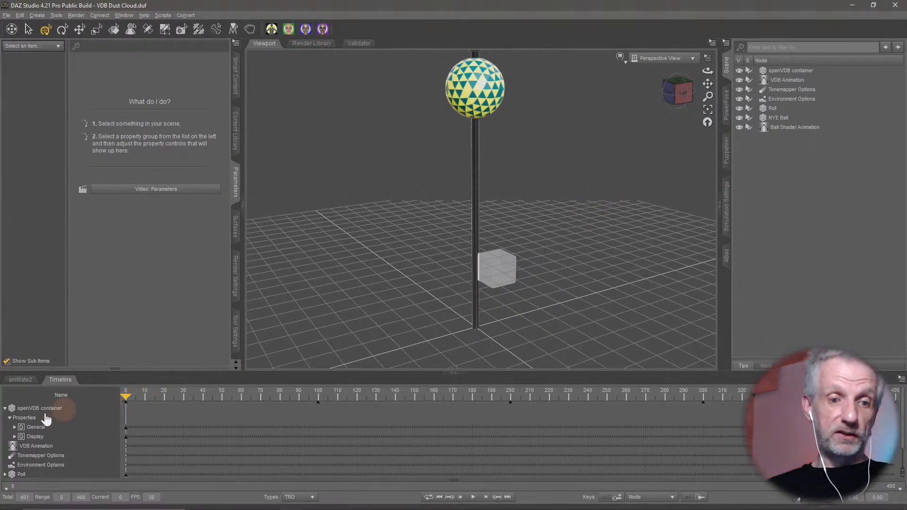
{"action": "left_click", "coordinate": [5, 408]}
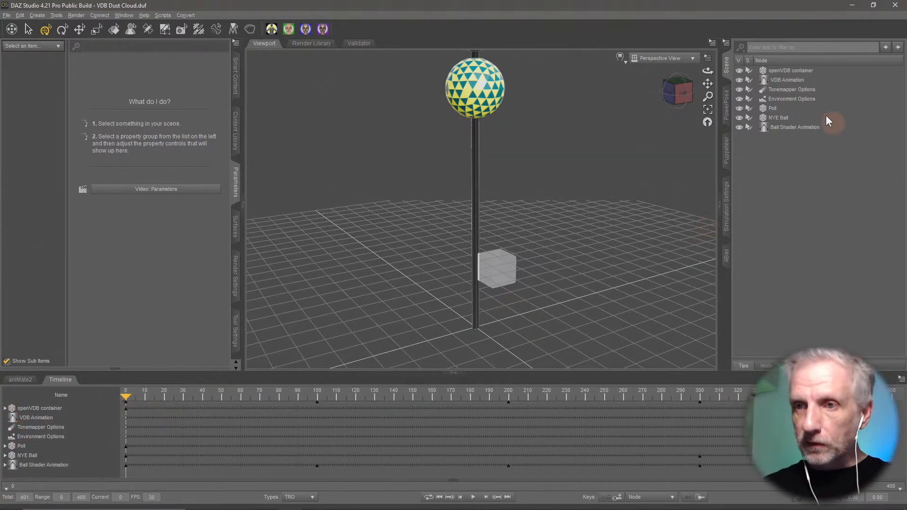
{"action": "left_click", "coordinate": [796, 81]}
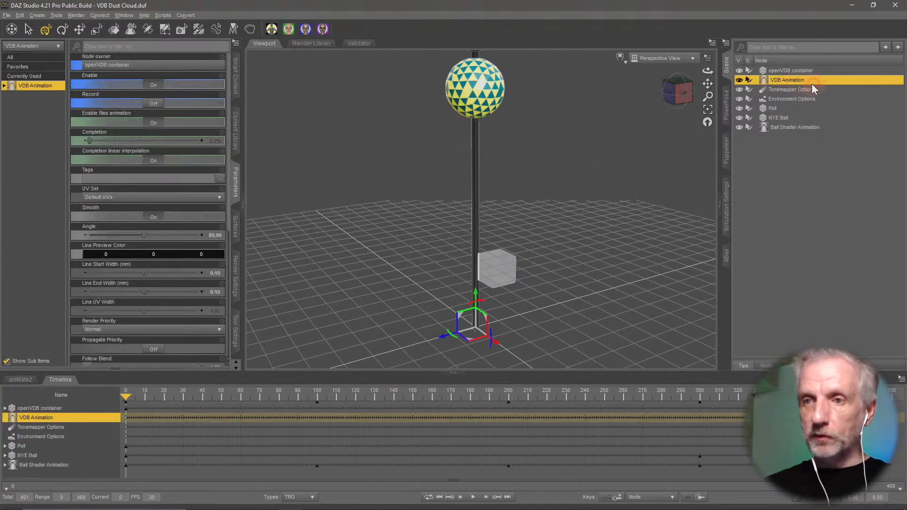
{"action": "left_click", "coordinate": [798, 127]}
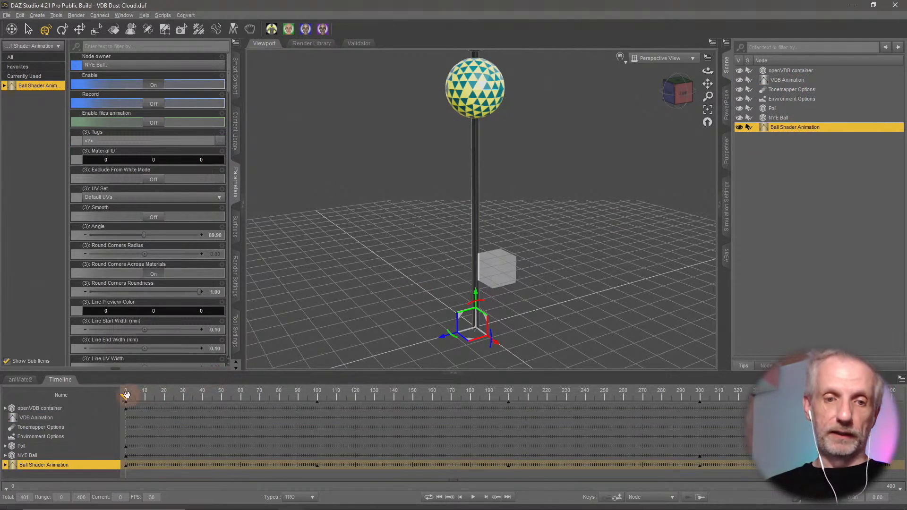
{"action": "mouse_move", "coordinate": [126, 394]}
{"action": "left_mouse_down"}
{"action": "mouse_move", "coordinate": [267, 399]}
{"action": "mouse_move", "coordinate": [706, 447]}
{"action": "mouse_move", "coordinate": [644, 423]}
{"action": "mouse_move", "coordinate": [415, 401]}
{"action": "mouse_move", "coordinate": [656, 431]}
{"action": "mouse_move", "coordinate": [318, 403]}
{"action": "mouse_move", "coordinate": [125, 399]}
{"action": "left_mouse_up"}
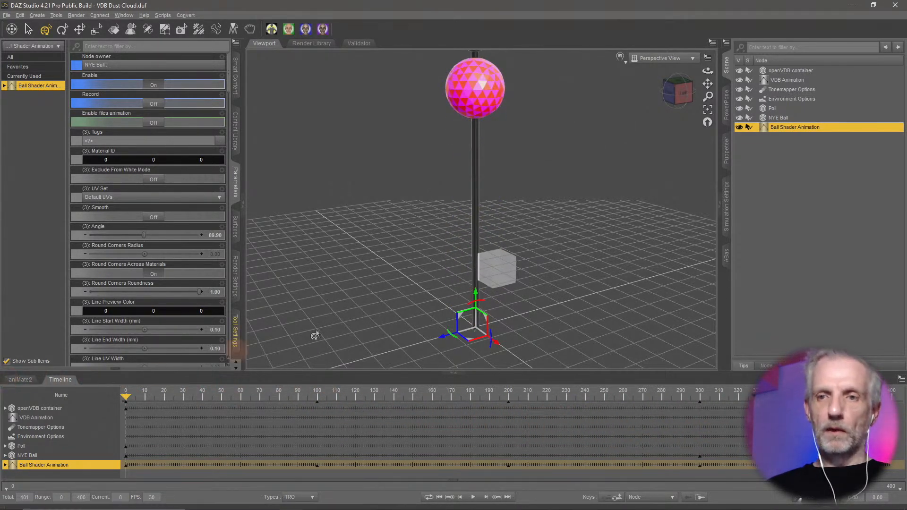
Preview the combined ball drop and dust cloud in NVIDIA Iray by scrubbing from frame 0 to frame 400
{"action": "left_click", "coordinate": [627, 67]}
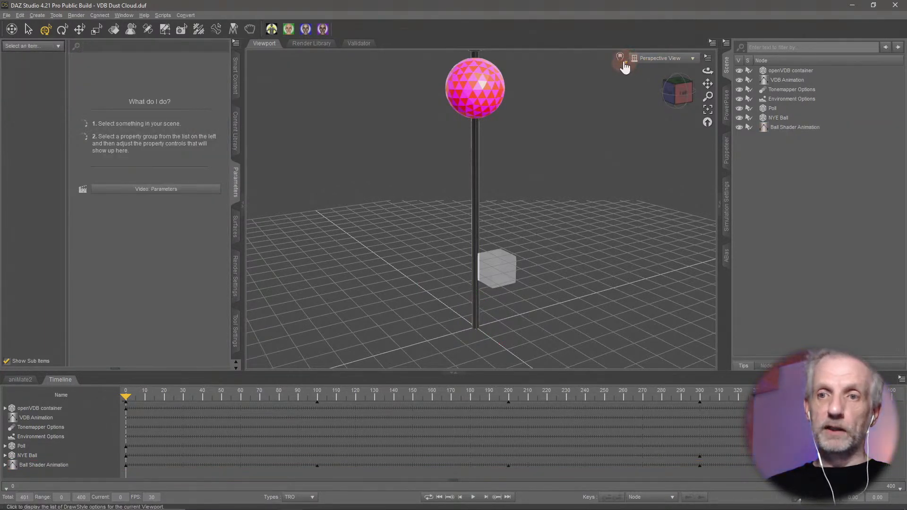
{"action": "left_click", "coordinate": [619, 57]}
{"action": "left_click", "coordinate": [619, 182]}
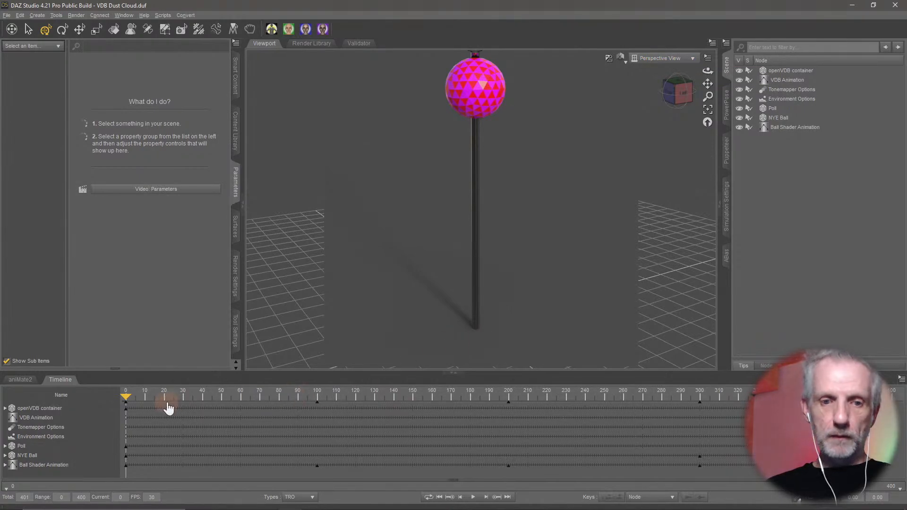
{"action": "left_click_drag", "start_coordinate": [130, 395], "coordinate": [688, 402]}
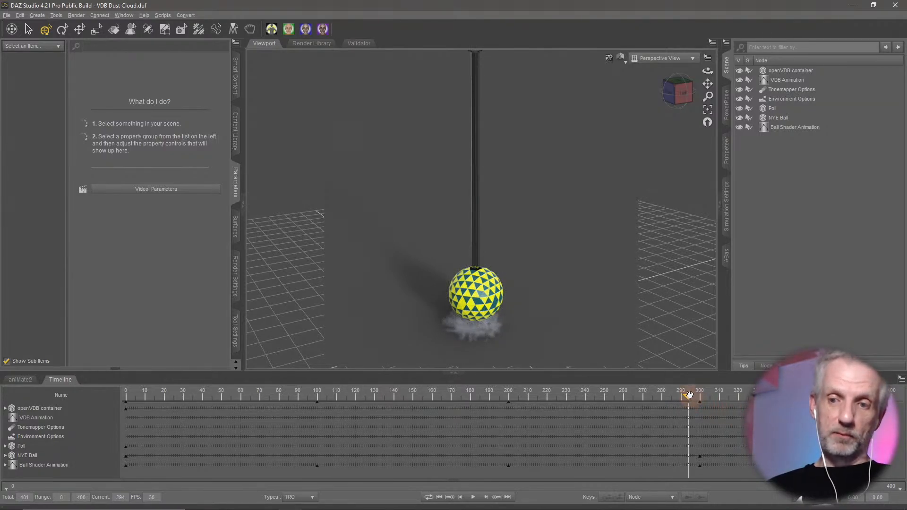
{"action": "left_click_drag", "start_coordinate": [699, 396], "coordinate": [831, 395]}
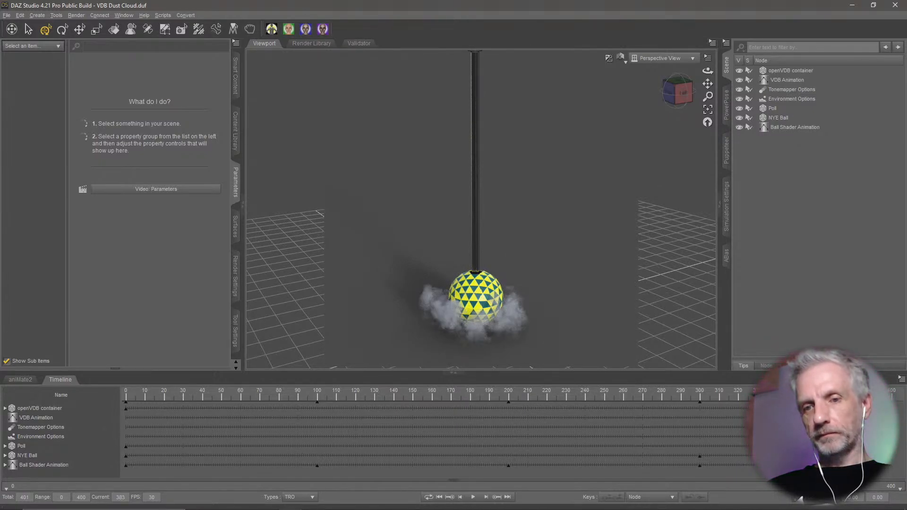
{"action": "left_click_drag", "start_coordinate": [858, 395], "coordinate": [883, 395]}
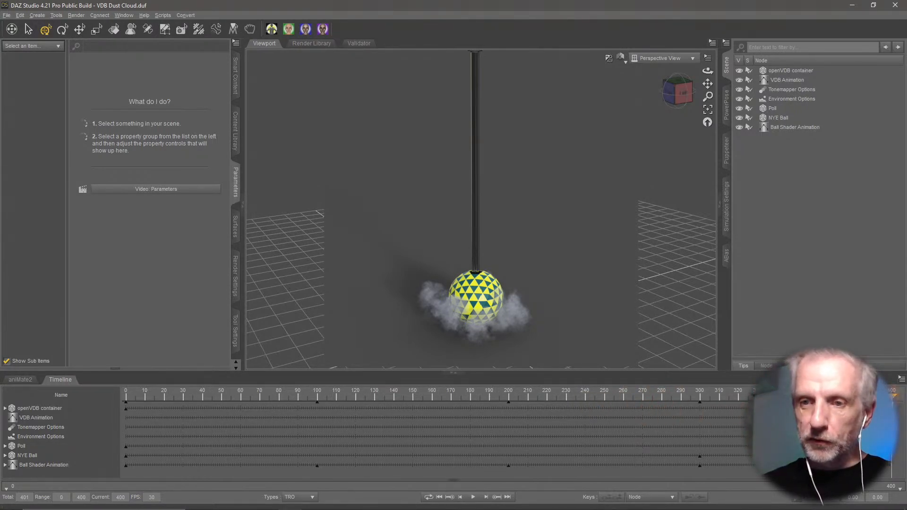
Switch the viewport's draw style back to Filament (PBR) and move the playhead to frame 300
{"action": "left_click", "coordinate": [620, 63]}
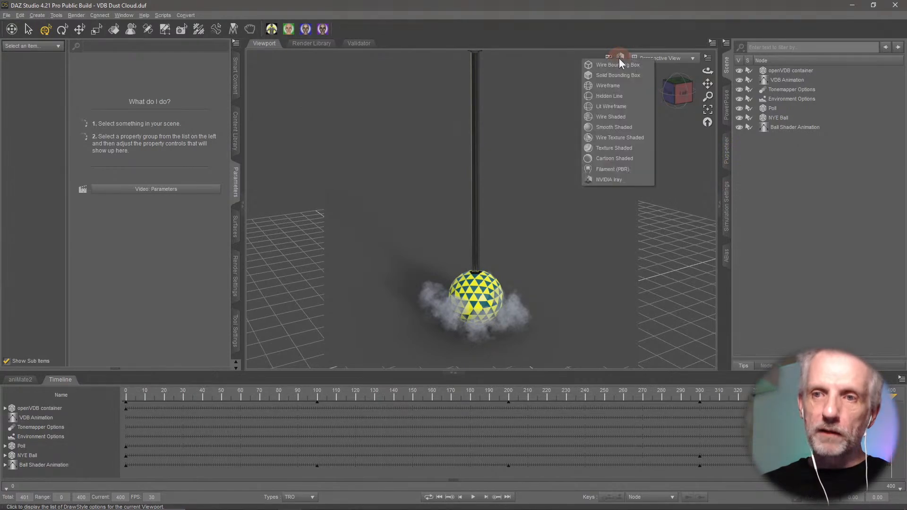
{"action": "left_click", "coordinate": [617, 172]}
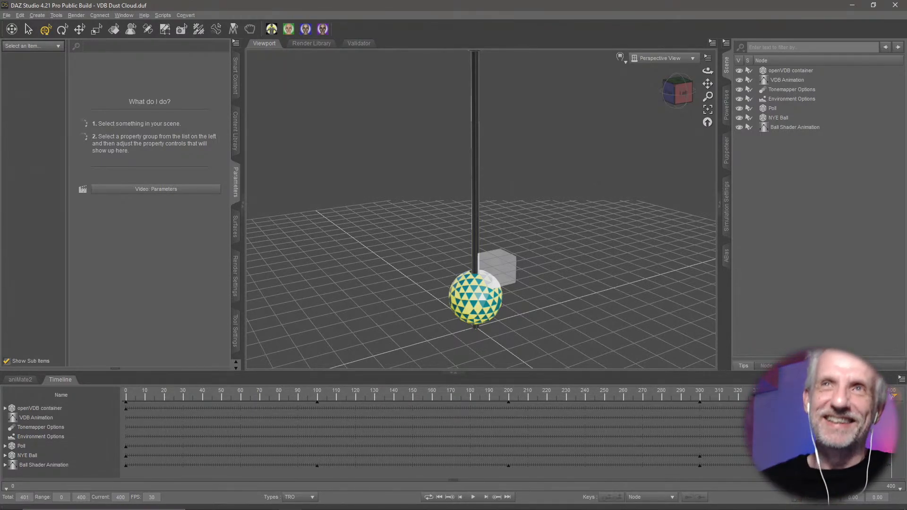
{"action": "left_click_drag", "start_coordinate": [745, 404], "coordinate": [695, 404]}
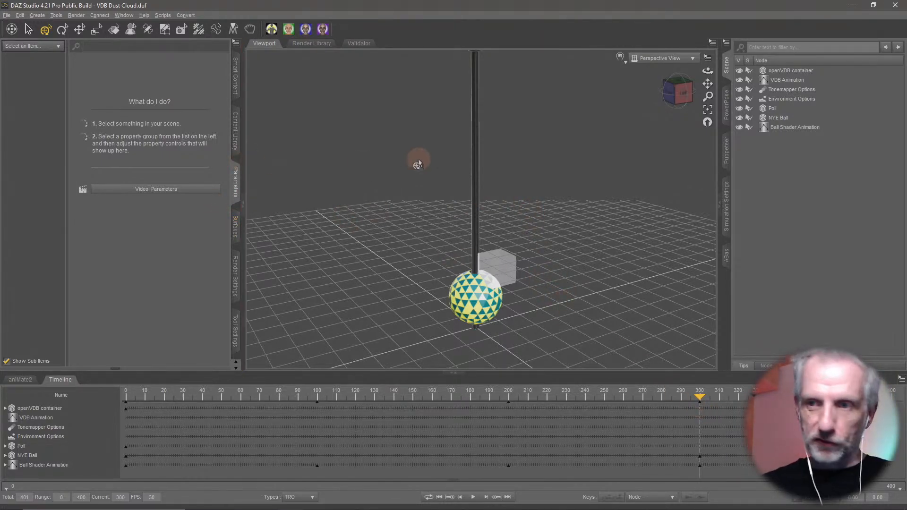
Select the NYE Ball and set its Y Rotate to 0 at frame 301
{"action": "left_click", "coordinate": [778, 117]}
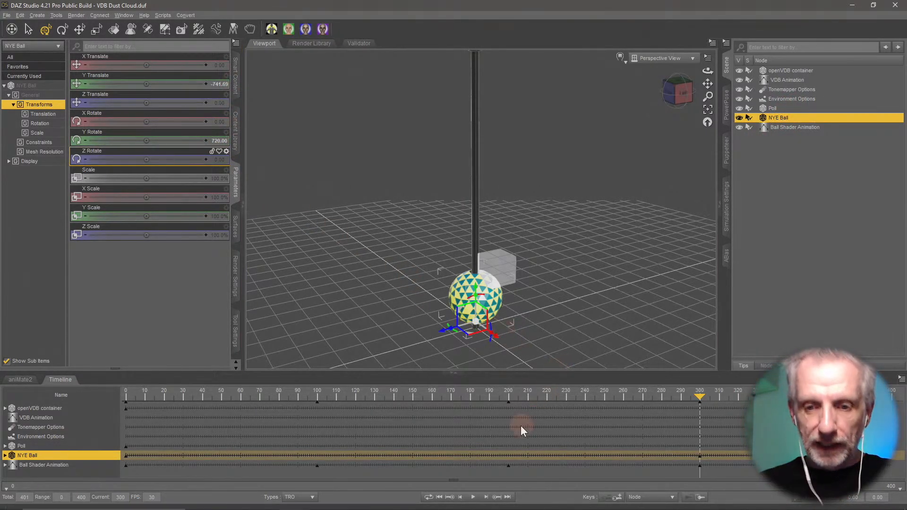
{"action": "left_click", "coordinate": [485, 497]}
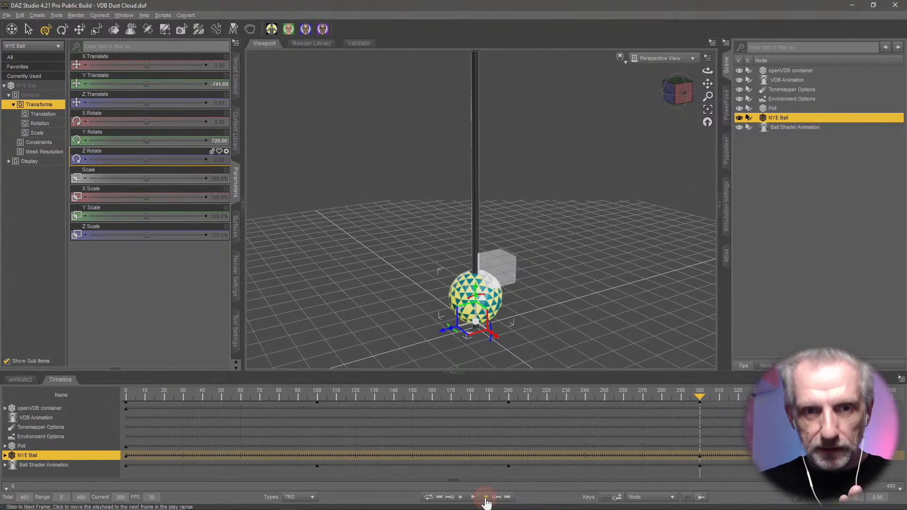
{"action": "left_click", "coordinate": [218, 140]}
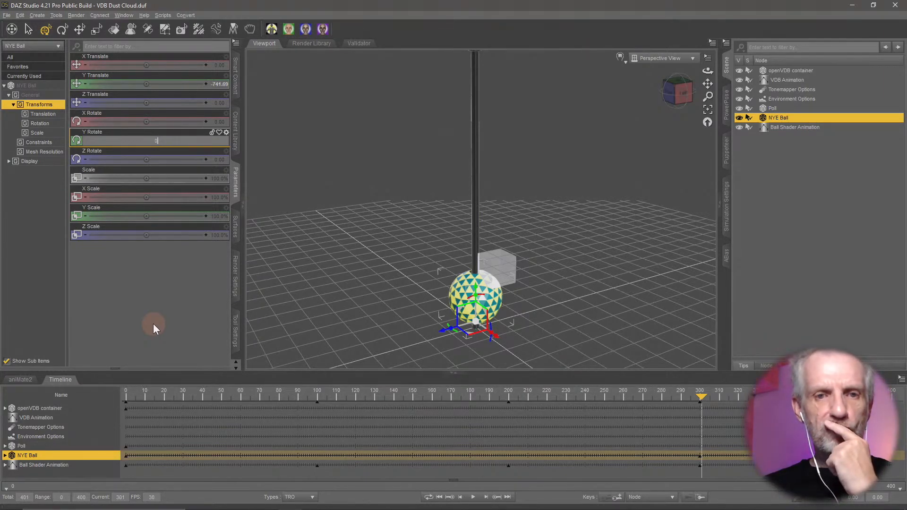
{"action": "key", "text": "Return"}
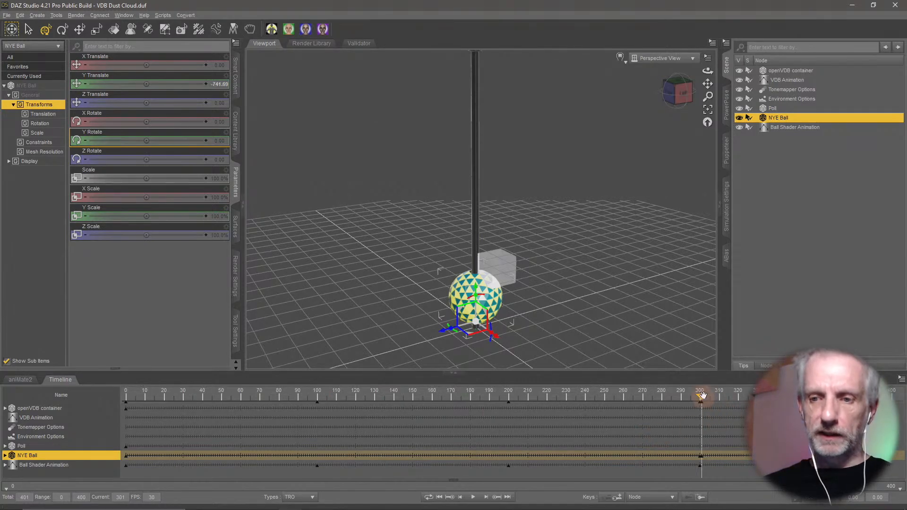
Set the NYE Ball's Y Rotate to 180 at frame 400
{"action": "left_click_drag", "start_coordinate": [702, 394], "coordinate": [892, 401]}
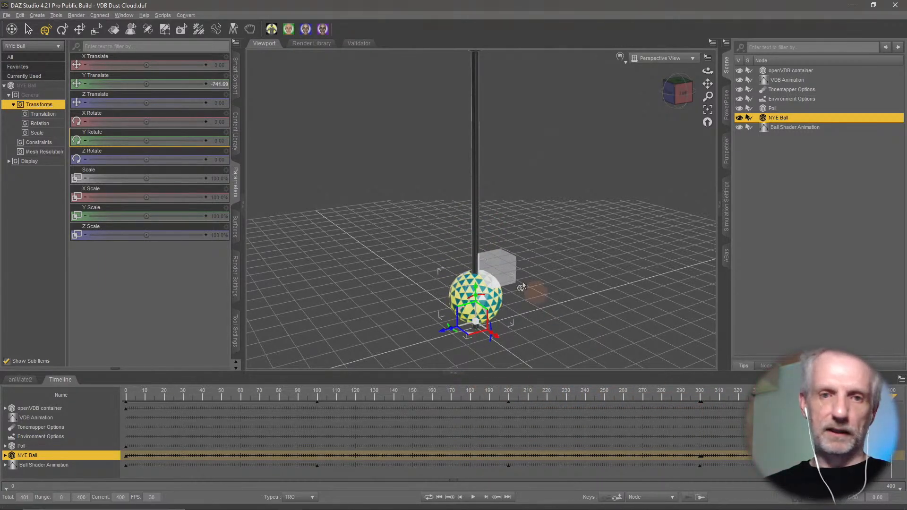
{"action": "left_click", "coordinate": [219, 141]}
{"action": "type", "text": "1"}
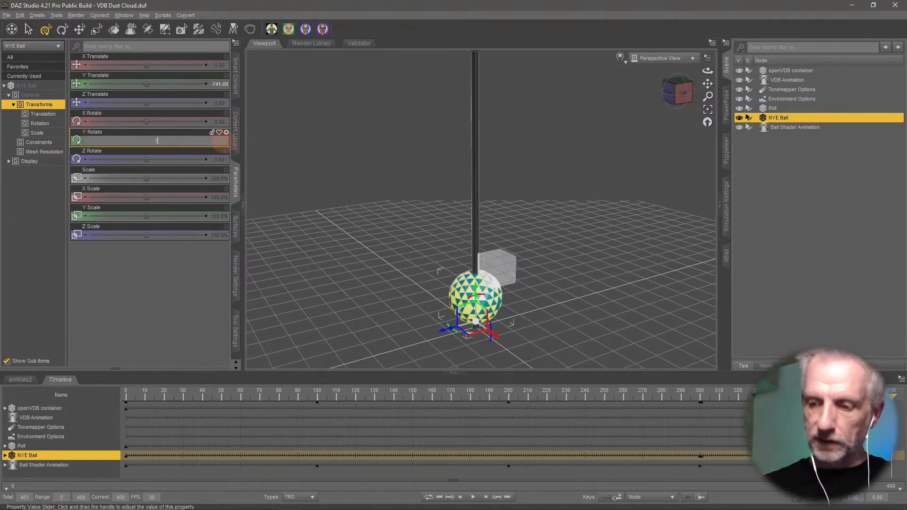
{"action": "type", "text": "80"}
{"action": "key", "text": "Return"}
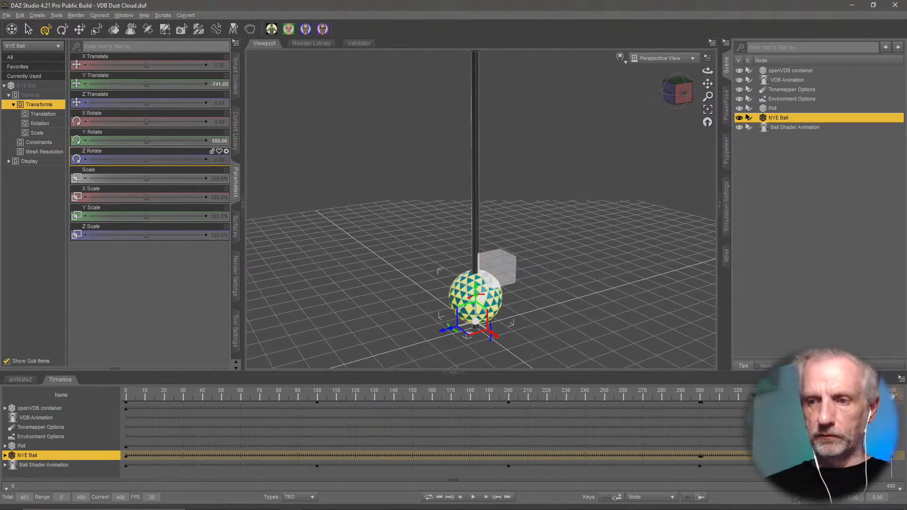
Try a Y Rotate of -180 for the NYE Ball at frame 400 and scrub back to frame 280 to check the spin
{"action": "mouse_move", "coordinate": [892, 394]}
{"action": "left_mouse_down"}
{"action": "mouse_move", "coordinate": [672, 381]}
{"action": "mouse_move", "coordinate": [891, 383]}
{"action": "left_mouse_up"}
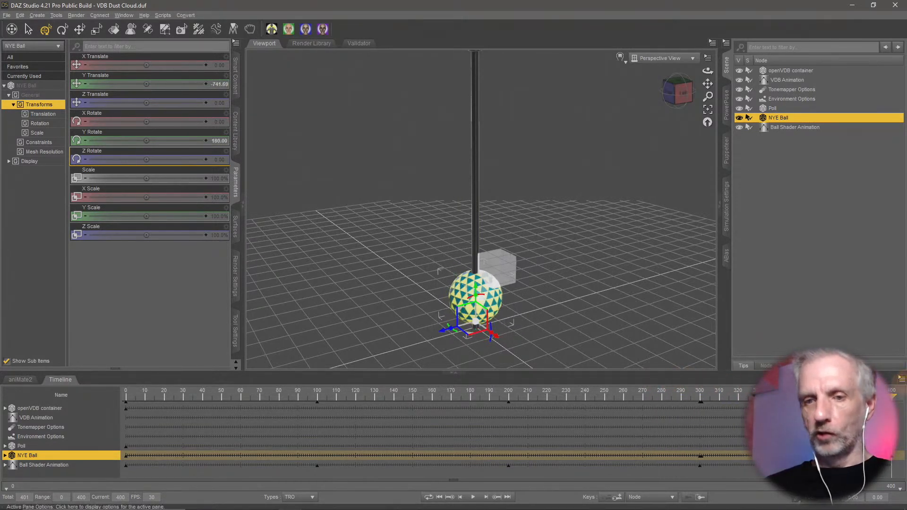
{"action": "left_click", "coordinate": [226, 142]}
{"action": "type", "text": "-180"}
{"action": "key", "text": "Return"}
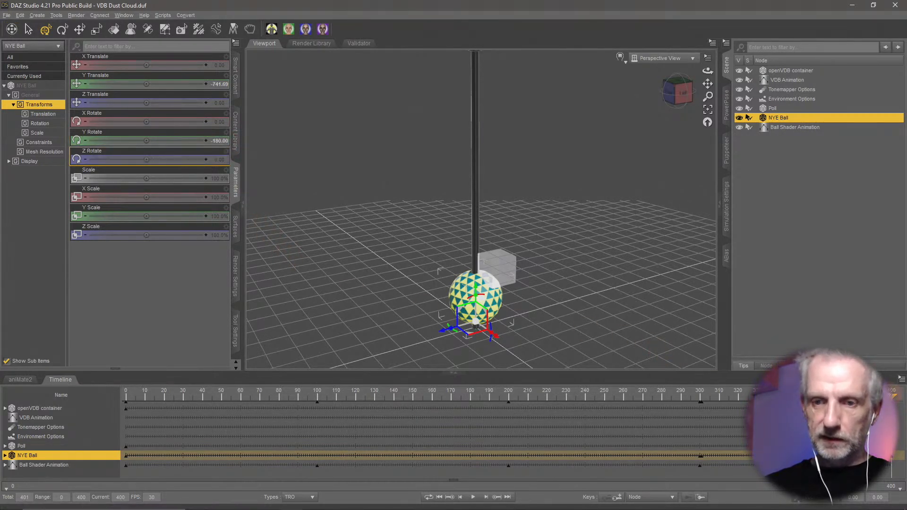
{"action": "left_click_drag", "start_coordinate": [892, 393], "coordinate": [646, 381]}
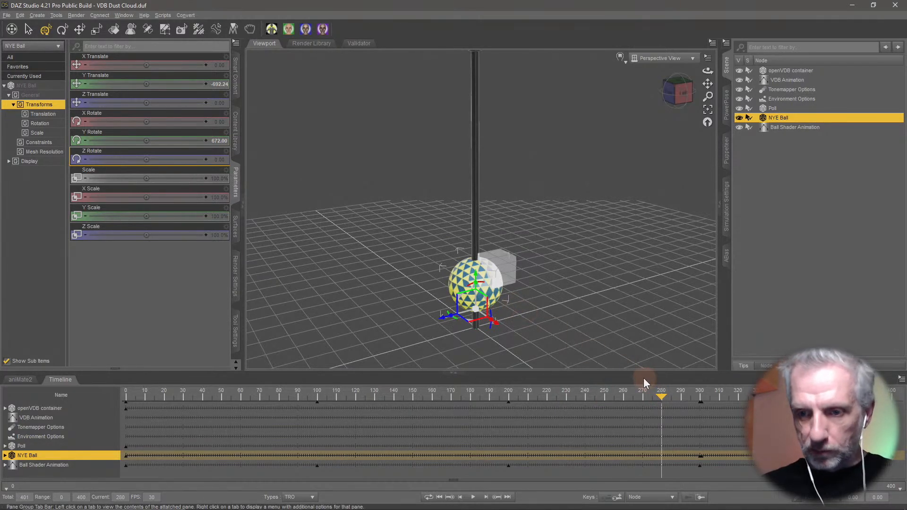
{"action": "key", "text": "End"}
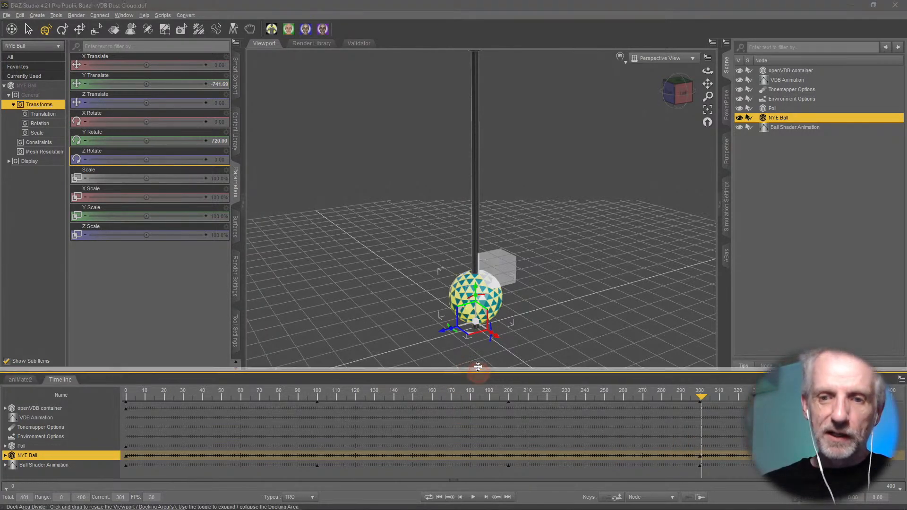
Enlarge the timeline and expand the NYE Ball's properties down to its individual X, Y and Z Rotate tracks
{"action": "left_click_drag", "start_coordinate": [475, 371], "coordinate": [495, 203]}
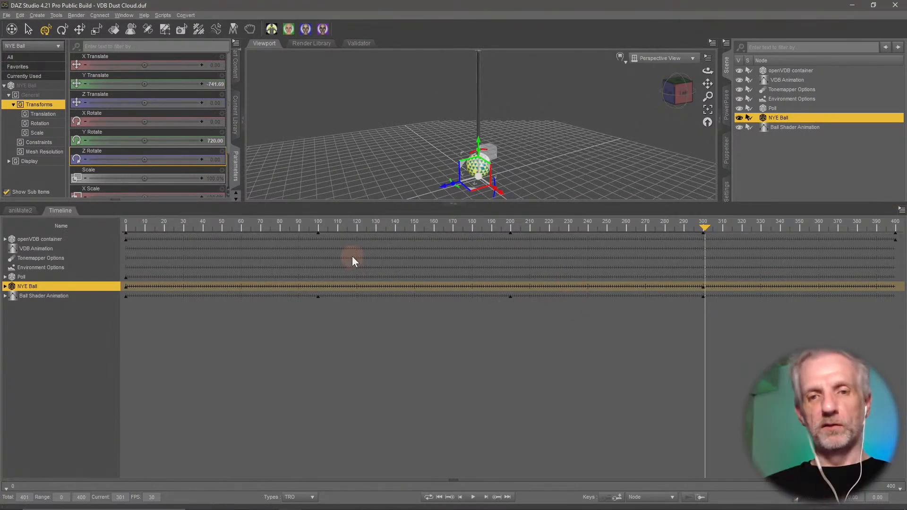
{"action": "left_click", "coordinate": [5, 286]}
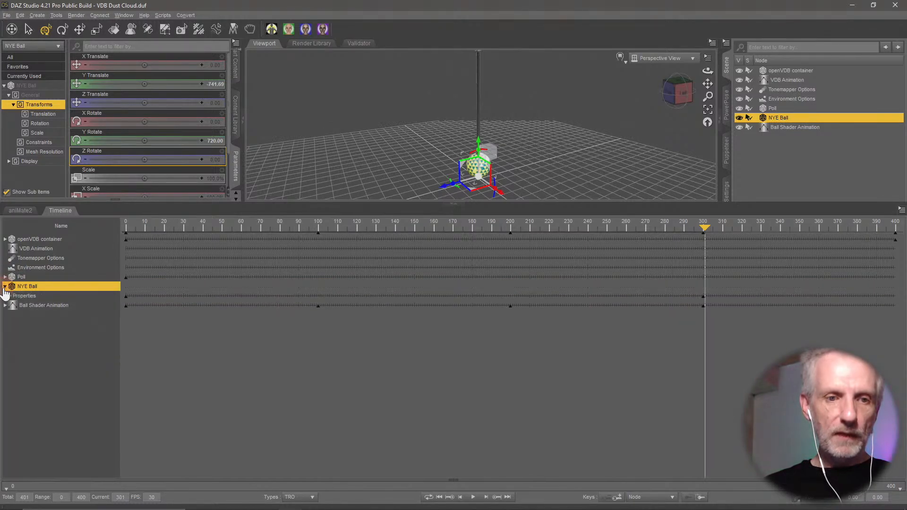
{"action": "left_click", "coordinate": [10, 298]}
{"action": "left_click", "coordinate": [10, 297]}
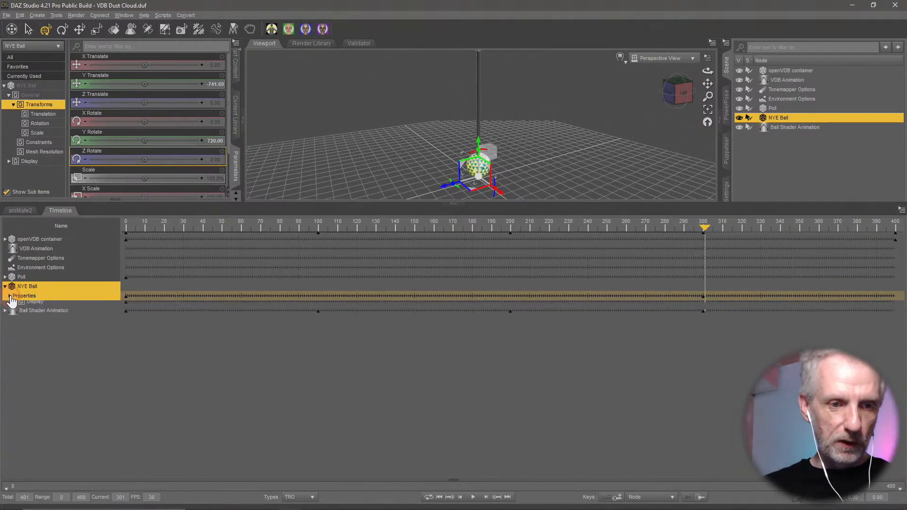
{"action": "left_click", "coordinate": [15, 306]}
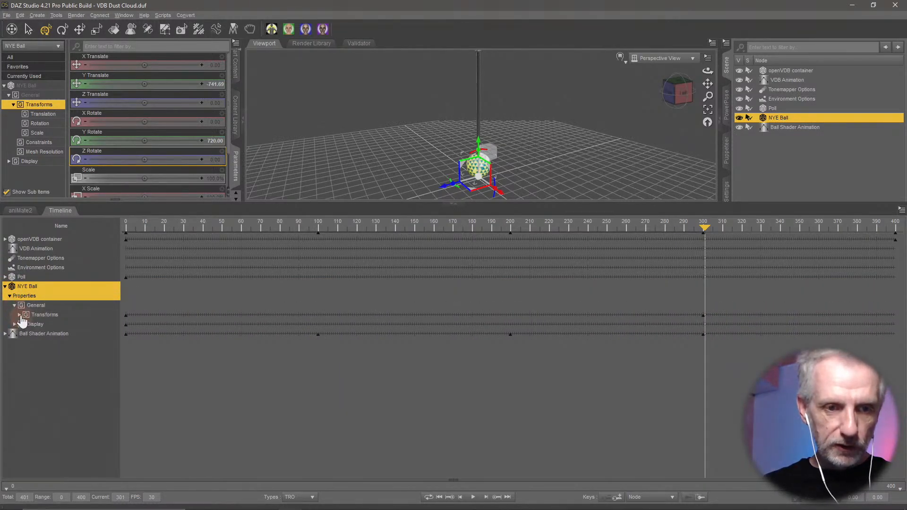
{"action": "left_click", "coordinate": [19, 315]}
{"action": "left_click", "coordinate": [22, 335]}
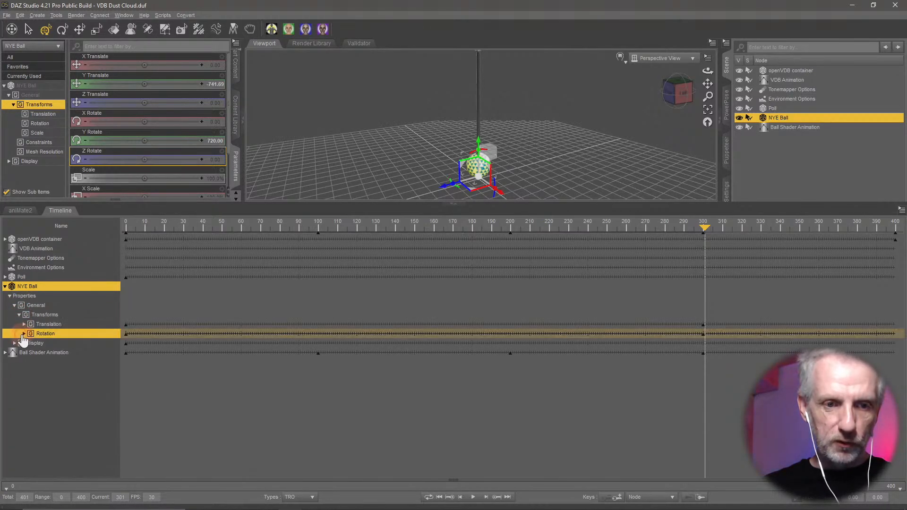
{"action": "left_click", "coordinate": [24, 334]}
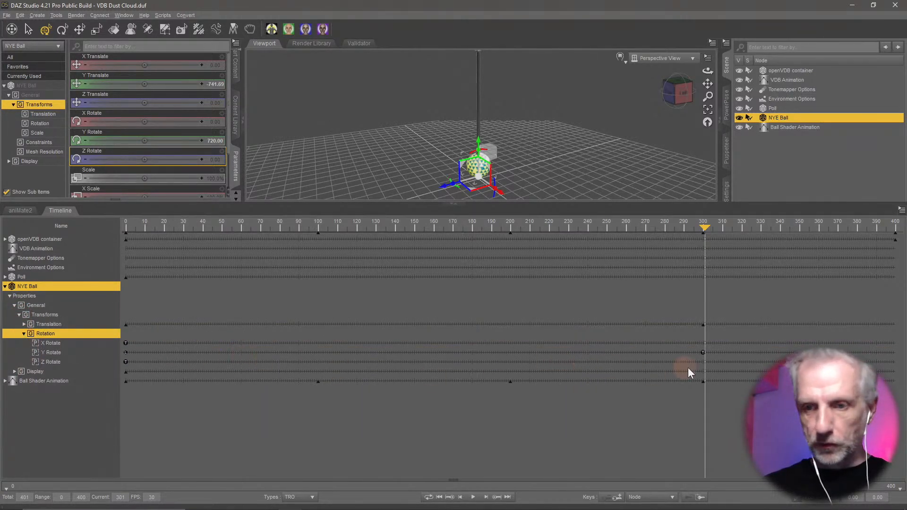
Move the NYE Ball's Y Rotate key from frame 300 to frame 400 and shrink the timeline again
{"action": "left_click", "coordinate": [702, 352]}
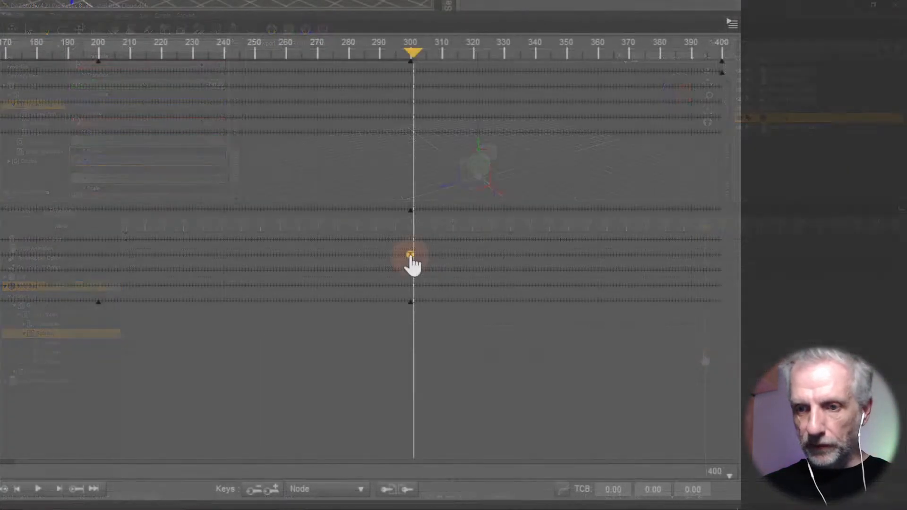
{"action": "left_click_drag", "start_coordinate": [410, 257], "coordinate": [737, 281]}
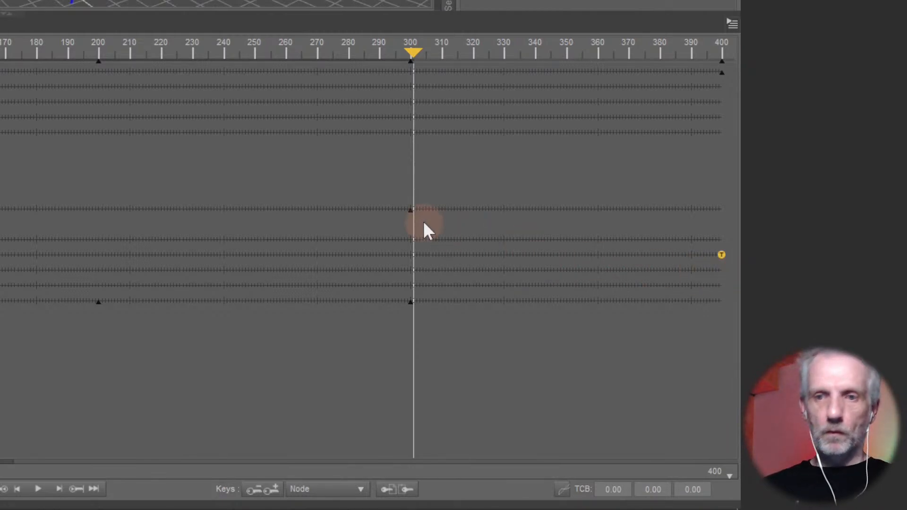
{"action": "left_click_drag", "start_coordinate": [208, 13], "coordinate": [237, 202]}
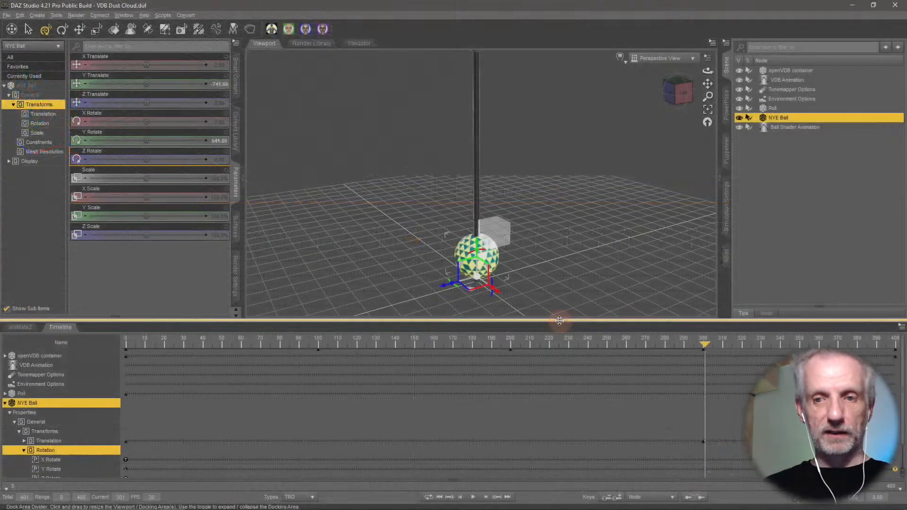
{"action": "left_click_drag", "start_coordinate": [179, 202], "coordinate": [197, 411]}
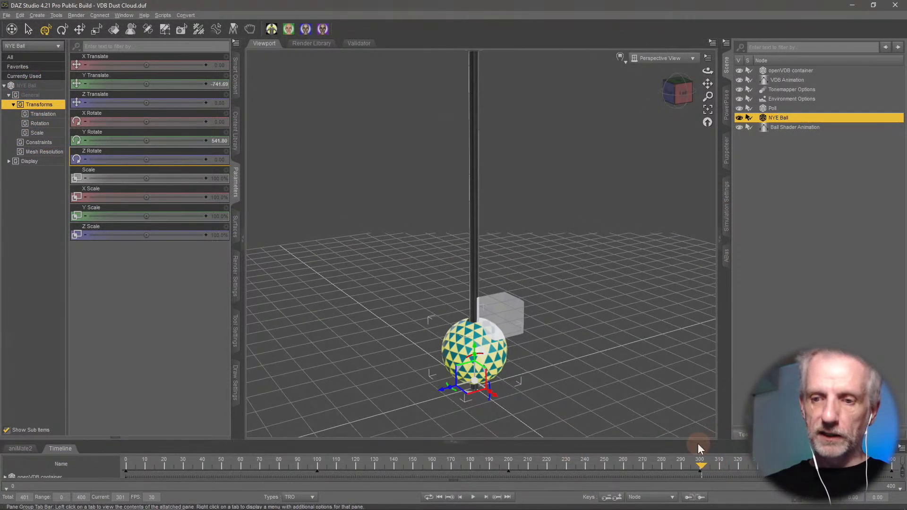
Scrub back to frame 0 to check the ball's motion, with the whole pole and ball in view
{"action": "left_click_drag", "start_coordinate": [701, 442], "coordinate": [100, 425]}
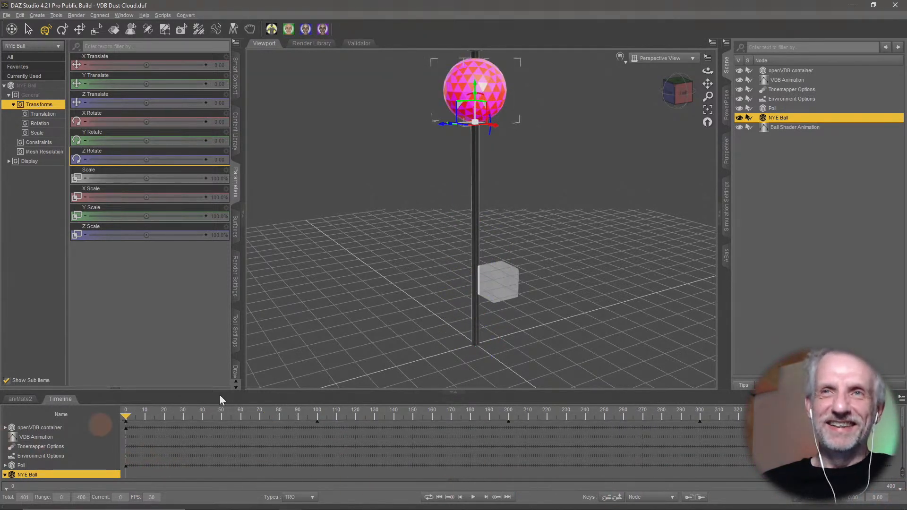
{"action": "scroll", "coordinate": [485, 231], "scroll_direction": "down", "scroll_amount": 3}
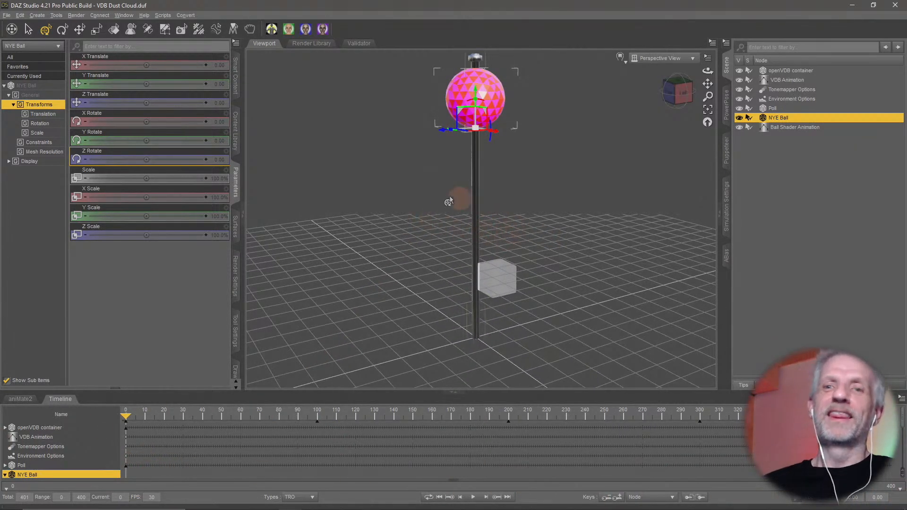
{"action": "scroll", "coordinate": [448, 202], "scroll_direction": "down", "scroll_amount": 2}
{"action": "middle_click_drag", "start_coordinate": [413, 227], "coordinate": [379, 292]}
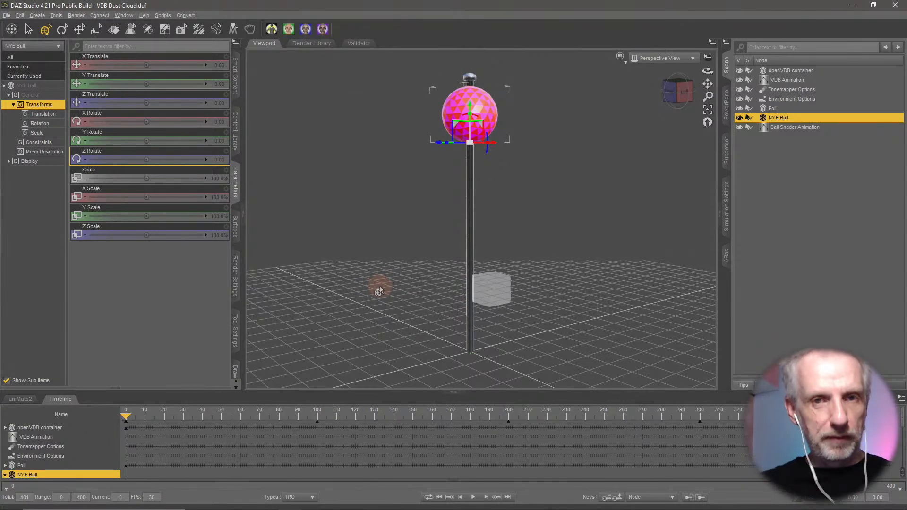
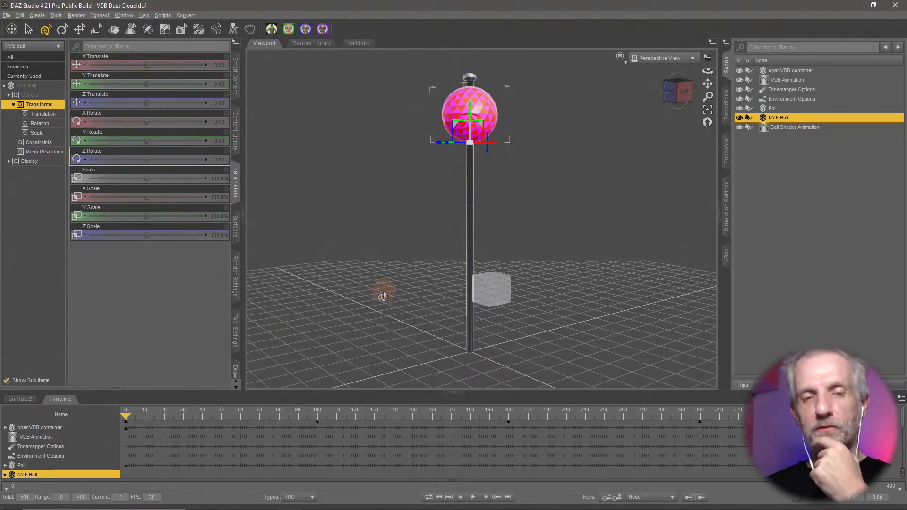
Save the combined scene as NYE Ball Drop v2.duf in the Daz Scenes folder, accepting the current scene save options
{"action": "left_click", "coordinate": [7, 15]}
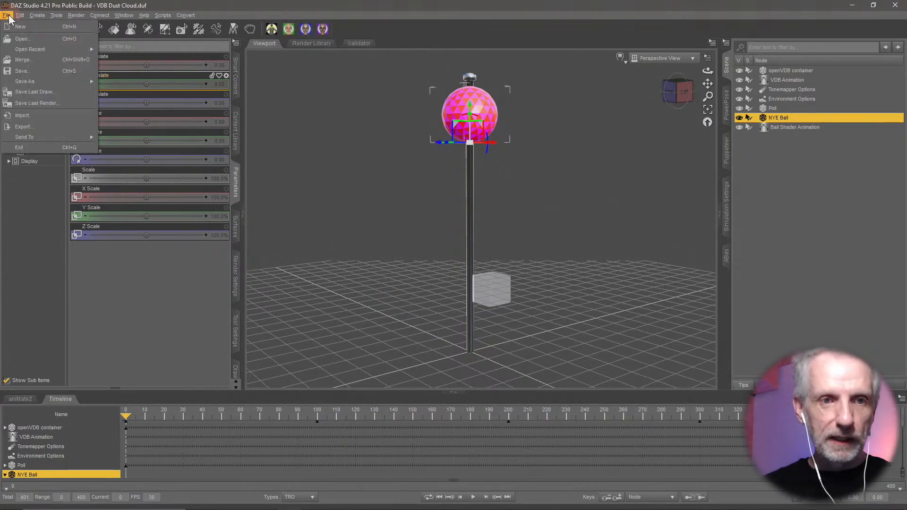
{"action": "mouse_move", "coordinate": [49, 83]}
{"action": "left_click", "coordinate": [143, 82]}
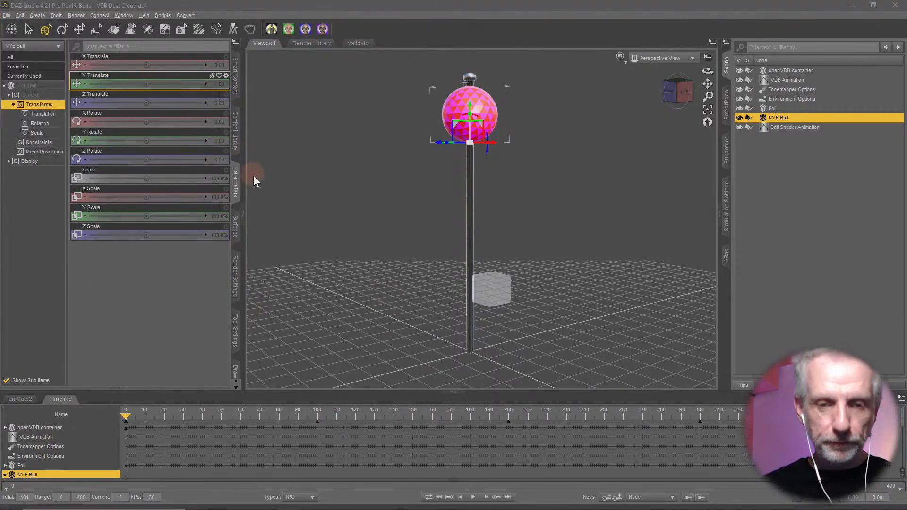
{"action": "left_click", "coordinate": [199, 89]}
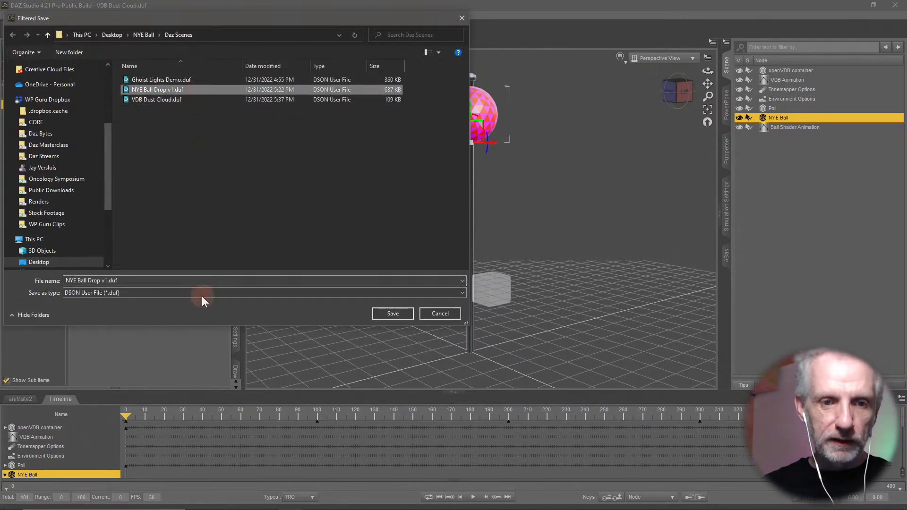
{"action": "left_click", "coordinate": [212, 280]}
{"action": "left_click", "coordinate": [212, 279]}
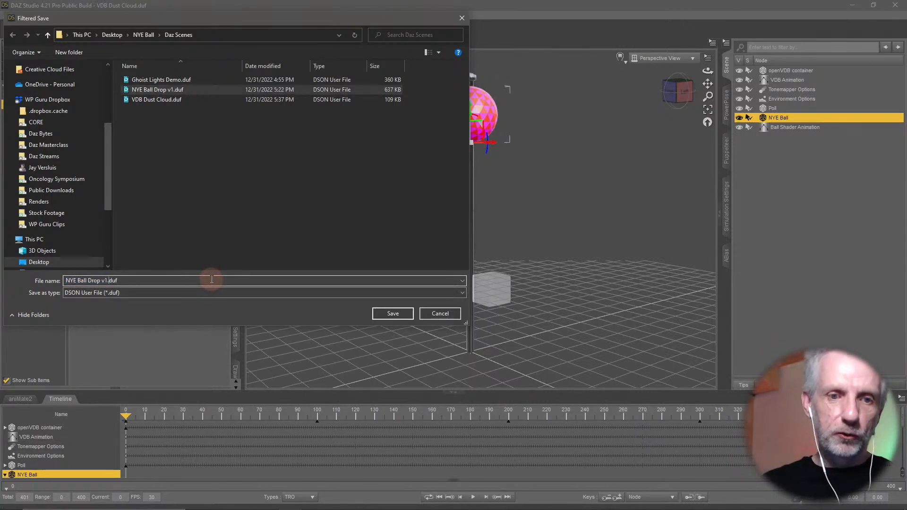
{"action": "key", "text": "BackSpace"}
{"action": "type", "text": "2"}
{"action": "key", "text": "Return"}
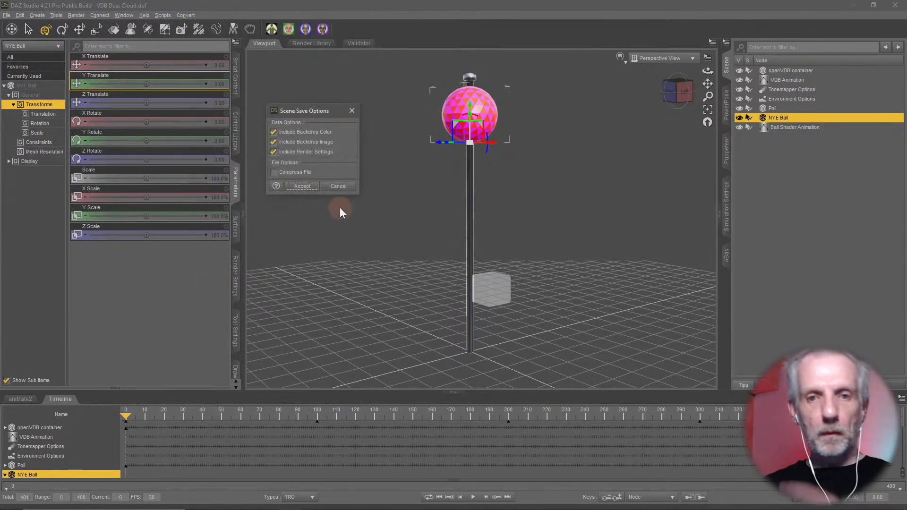
{"action": "left_click", "coordinate": [313, 190]}
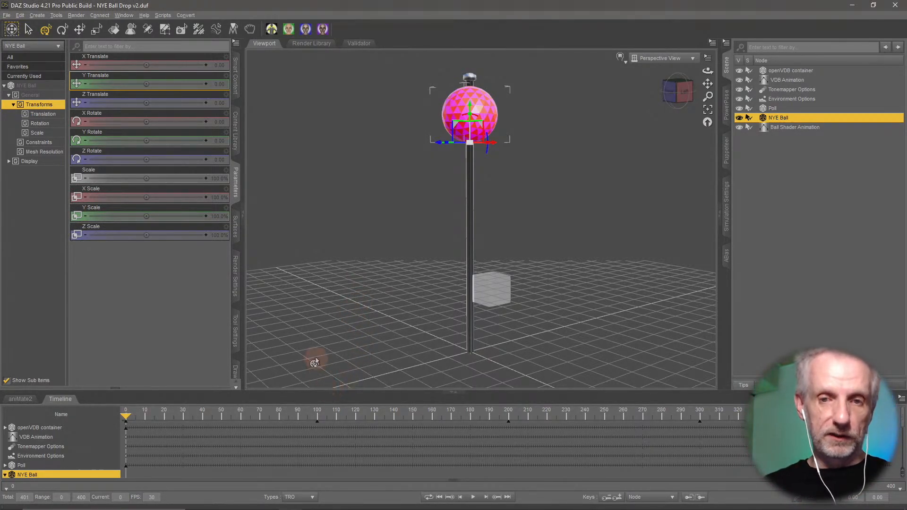
Show the 1:1 aspect frame around the pole and ball and switch the viewport's draw style to NVIDIA Iray
{"action": "middle_click_drag", "start_coordinate": [433, 238], "coordinate": [429, 230]}
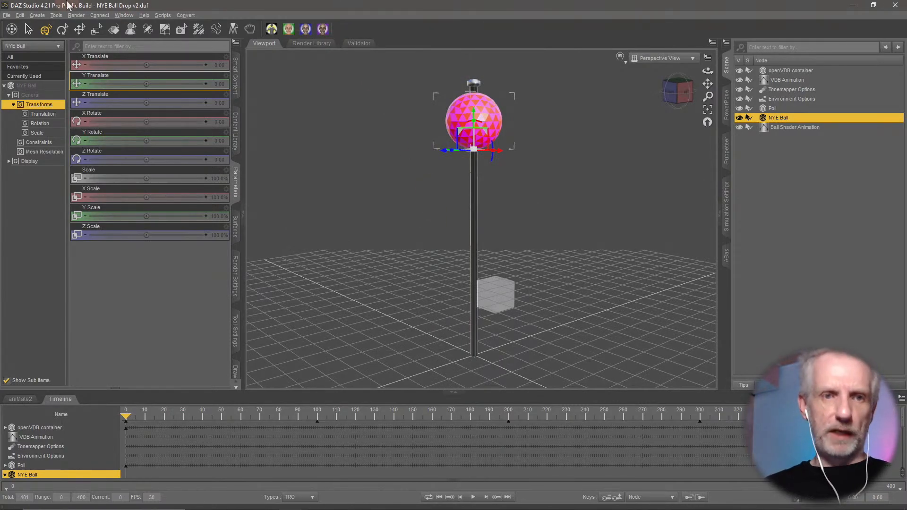
{"action": "left_click", "coordinate": [708, 57]}
{"action": "left_click", "coordinate": [715, 102]}
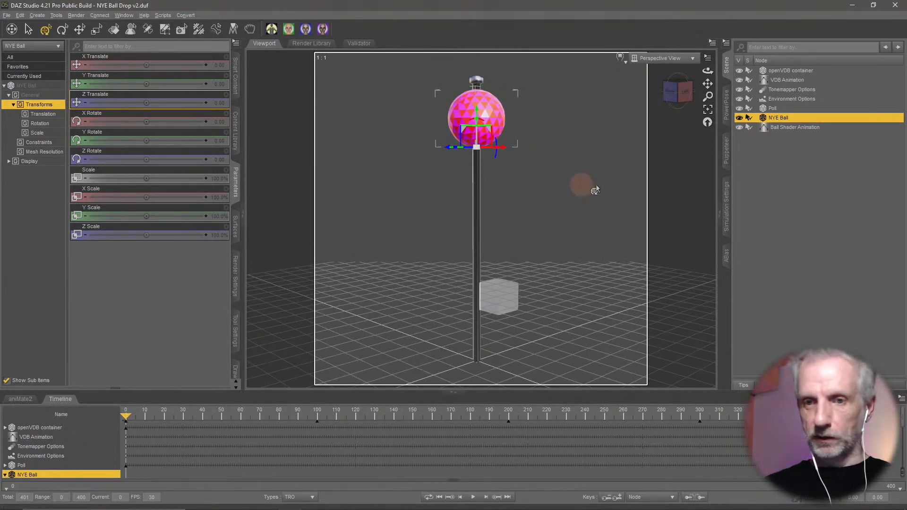
{"action": "left_click_drag", "start_coordinate": [564, 183], "coordinate": [560, 186]}
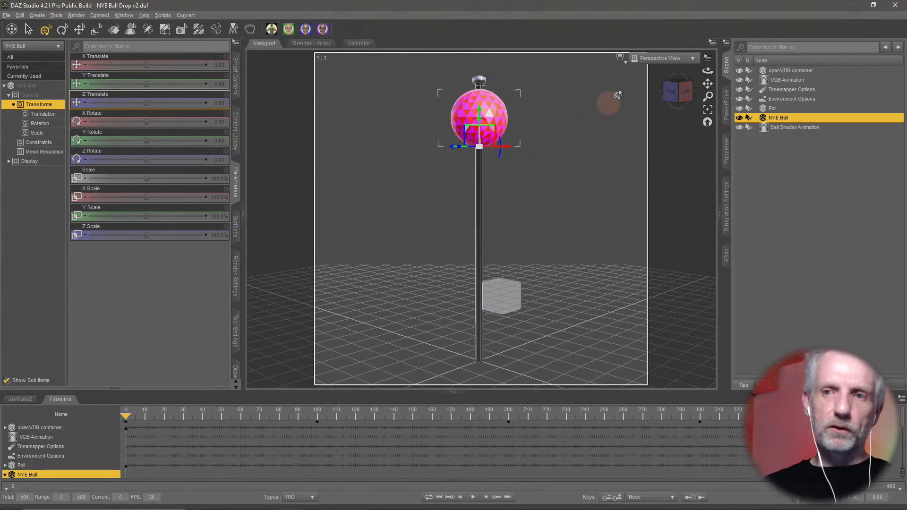
{"action": "left_click", "coordinate": [620, 57]}
{"action": "left_click", "coordinate": [635, 178]}
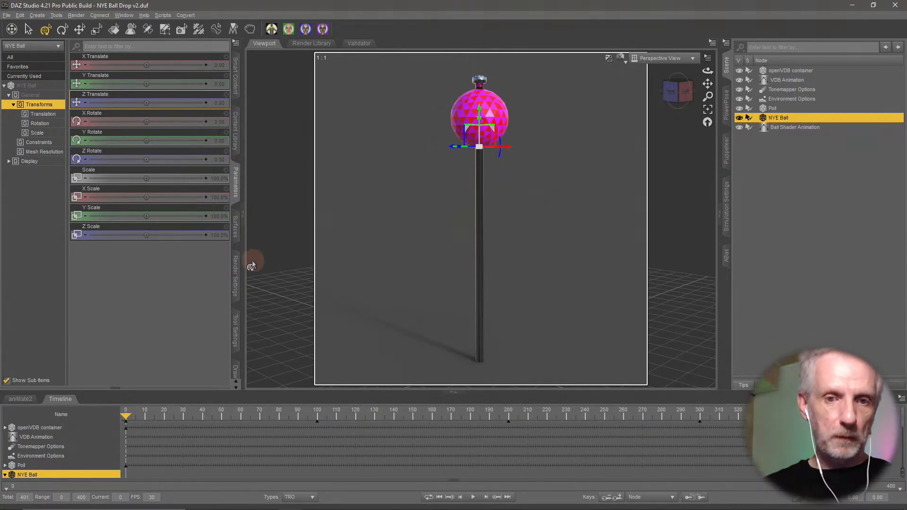
Set the render environment's Environment Intensity to 2 and switch the viewport's draw style to Filament (PBR)
{"action": "mouse_move", "coordinate": [435, 290]}
{"action": "middle_mouse_down"}
{"action": "mouse_move", "coordinate": [442, 288]}
{"action": "mouse_move", "coordinate": [436, 293]}
{"action": "middle_mouse_up"}
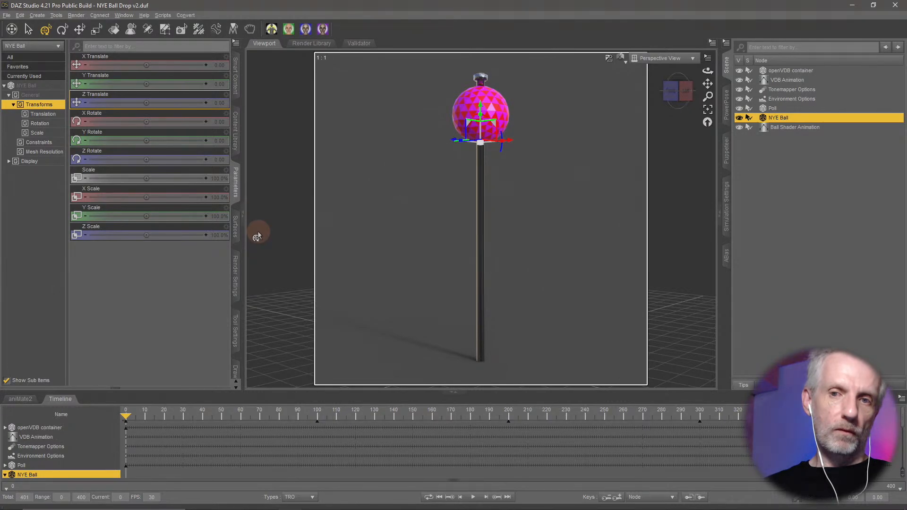
{"action": "left_click", "coordinate": [235, 273]}
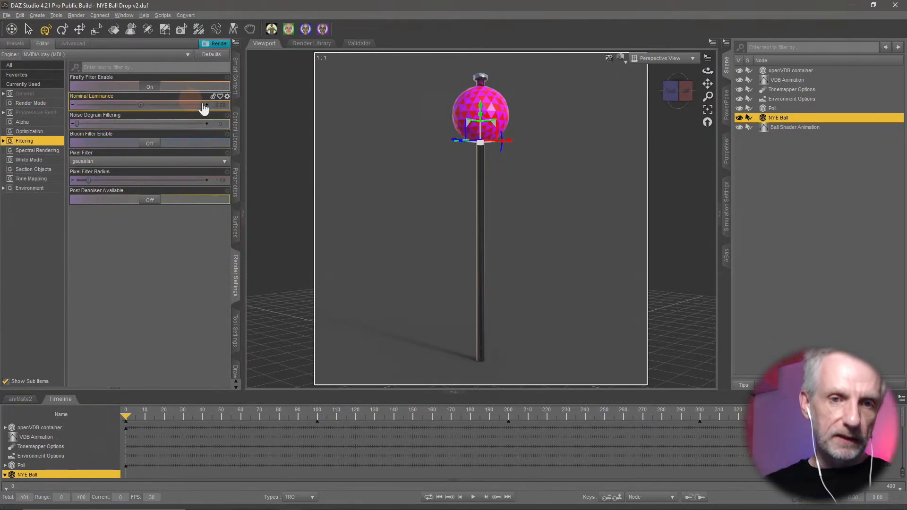
{"action": "left_click", "coordinate": [28, 189]}
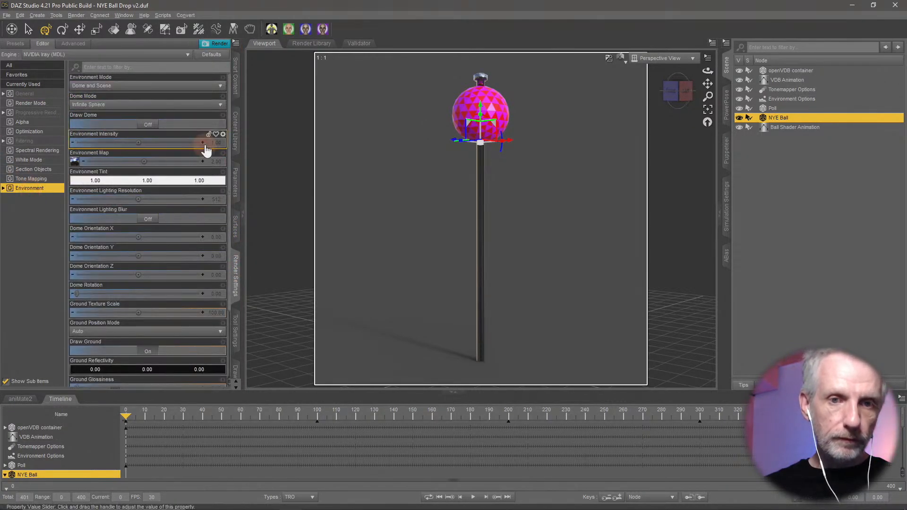
{"action": "left_click", "coordinate": [208, 141]}
{"action": "type", "text": "2"}
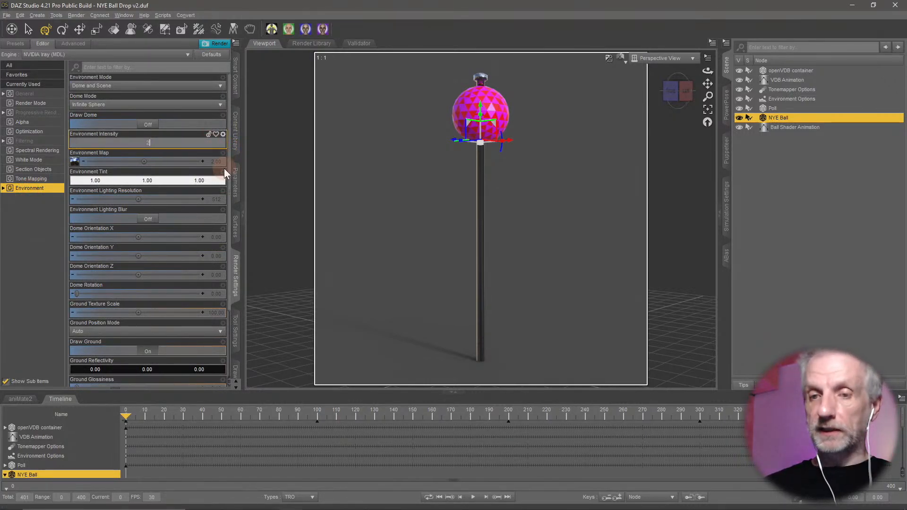
{"action": "key", "text": "Return"}
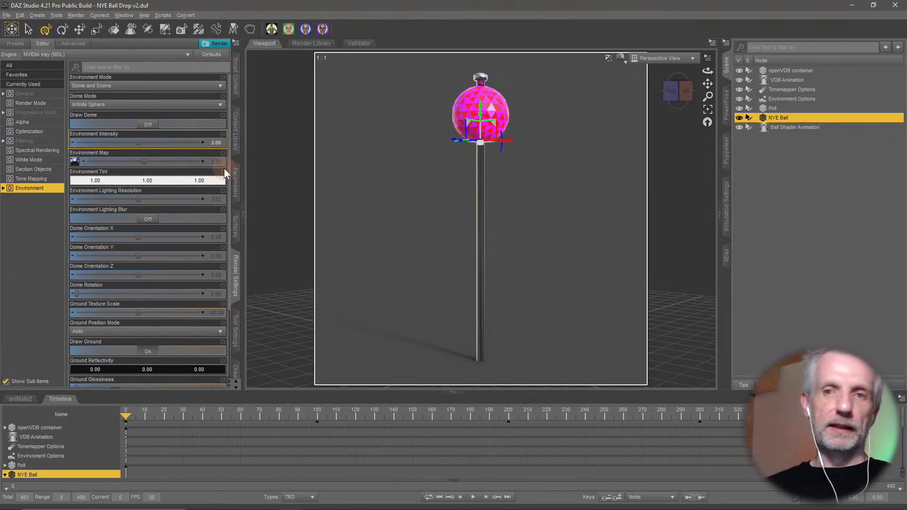
{"action": "left_click", "coordinate": [224, 169]}
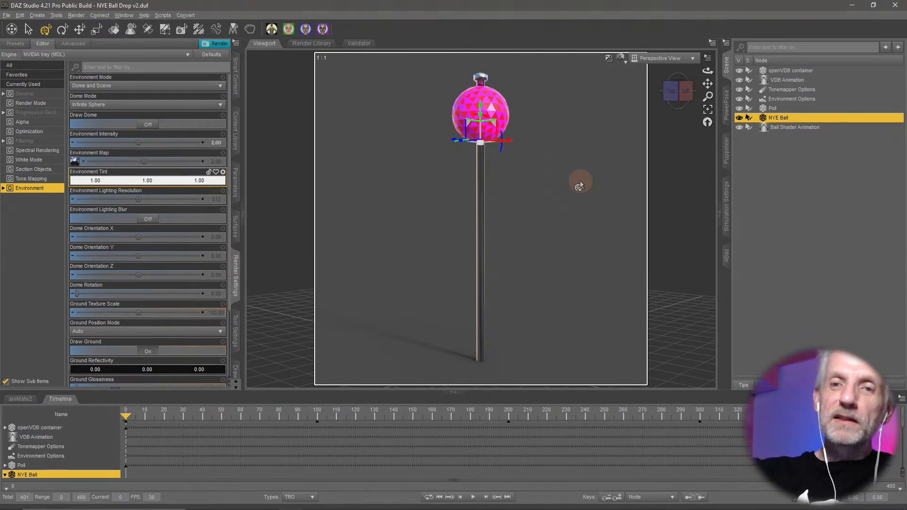
{"action": "left_click", "coordinate": [620, 57]}
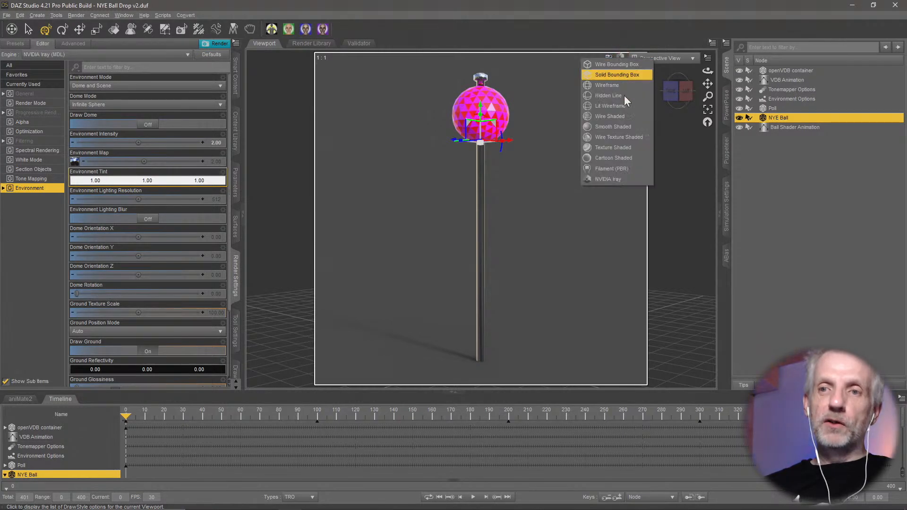
{"action": "left_click", "coordinate": [624, 179]}
Switch to Firefox and open the HDRIs collection of polyhaven.com in a new tab
{"action": "key", "text": "alt+Tab"}
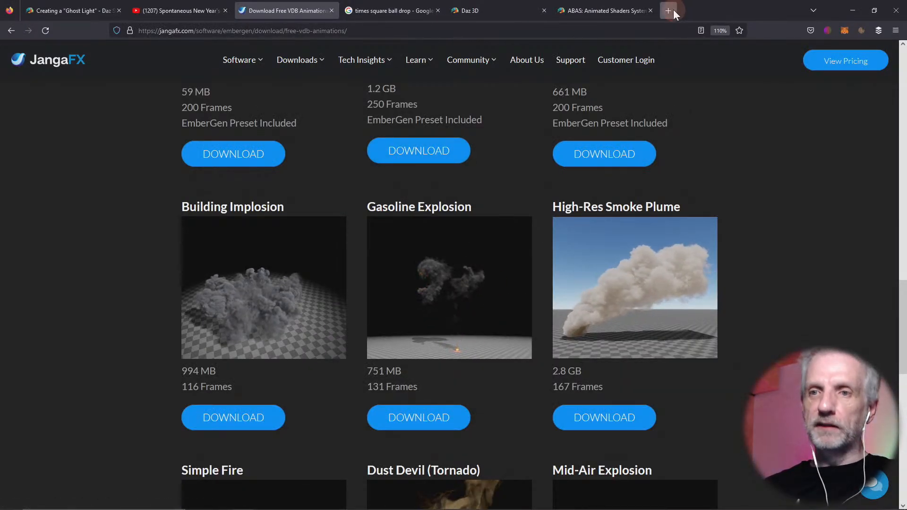
{"action": "left_click", "coordinate": [673, 9]}
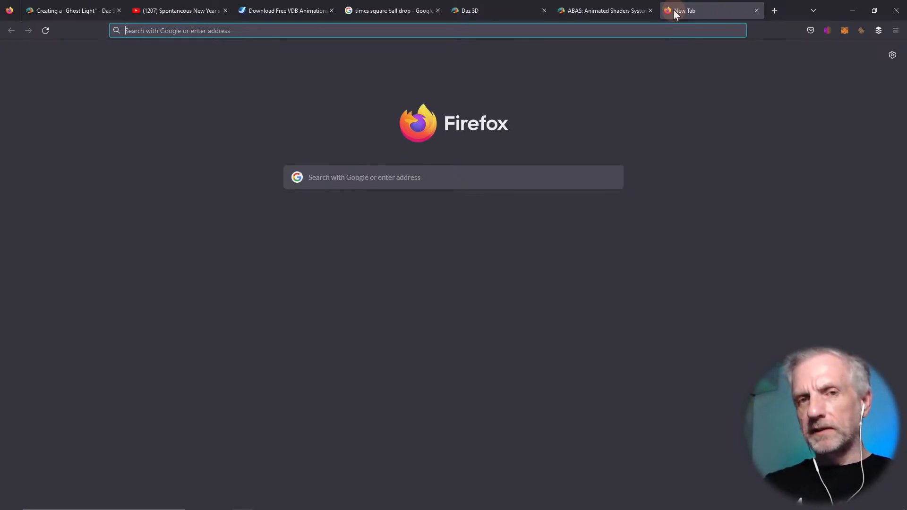
{"action": "type", "text": "polyhaven.com"}
{"action": "key", "text": "Return"}
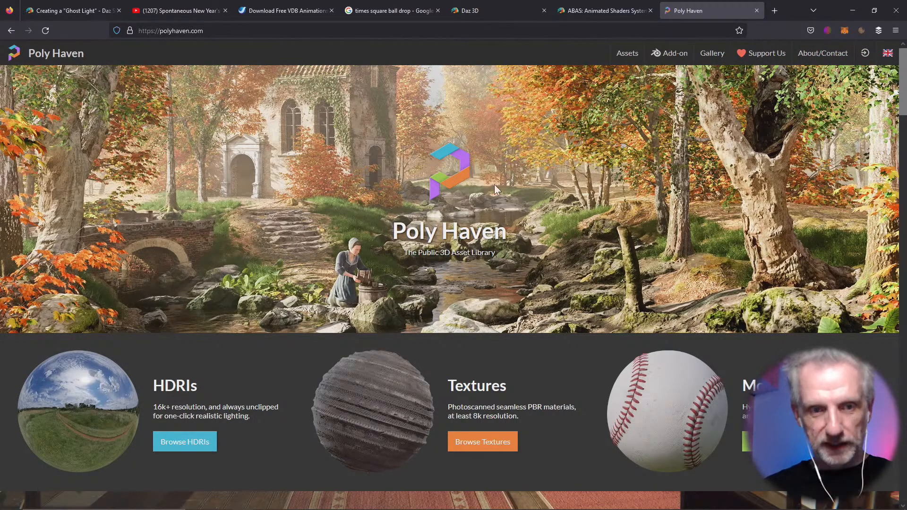
{"action": "left_click", "coordinate": [80, 417]}
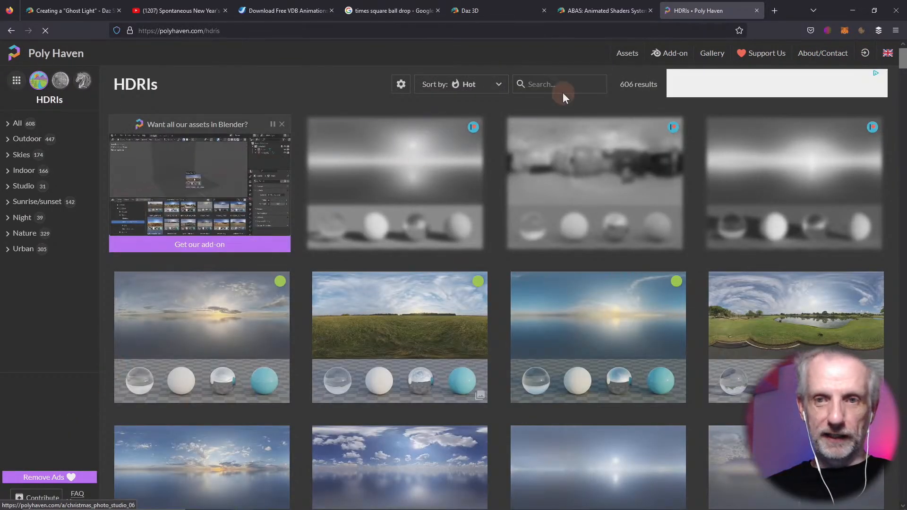
Search the HDRIs for "new yo" and "times squ" and look through the results for a suitable night-time city square
{"action": "left_click", "coordinate": [590, 85]}
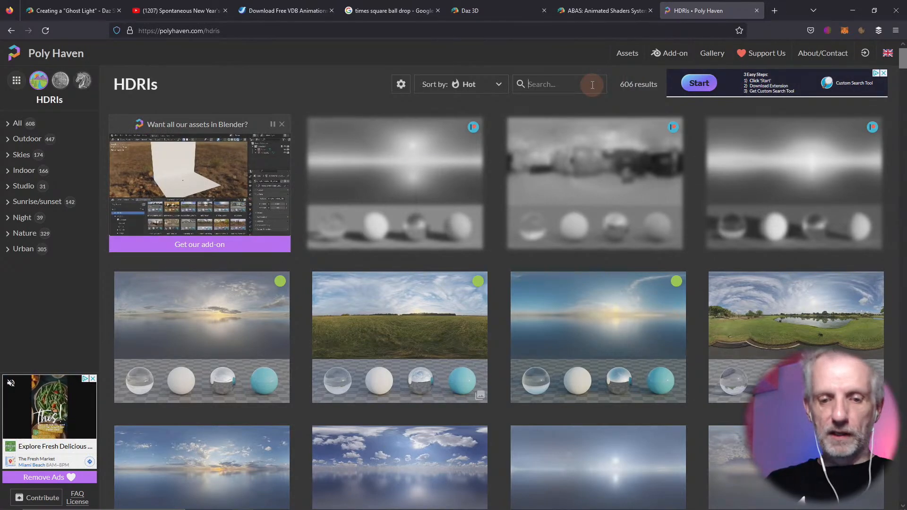
{"action": "type", "text": "new yo"}
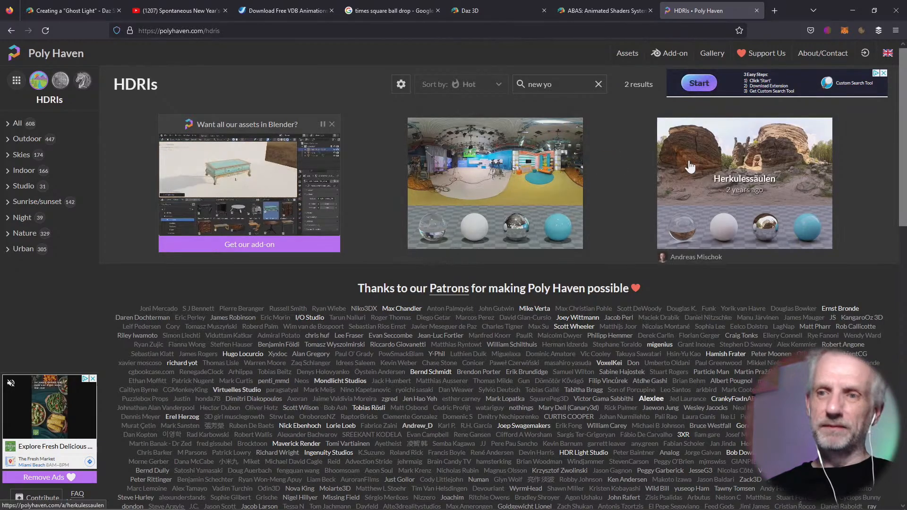
{"action": "left_click_drag", "start_coordinate": [565, 87], "coordinate": [477, 95]}
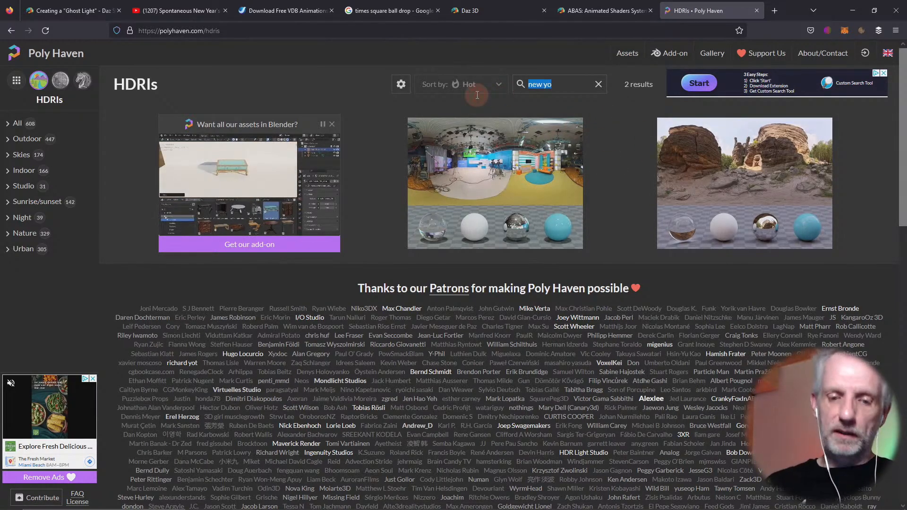
{"action": "type", "text": "ti"}
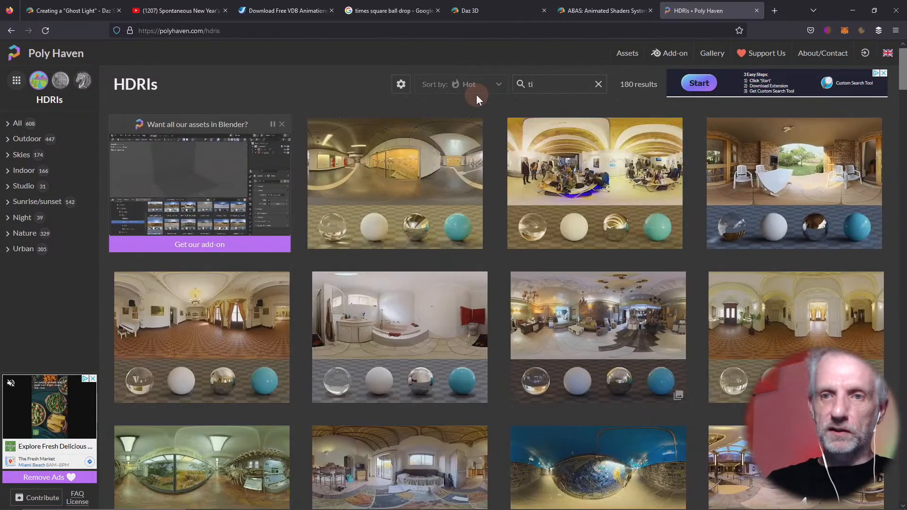
{"action": "type", "text": "mes"}
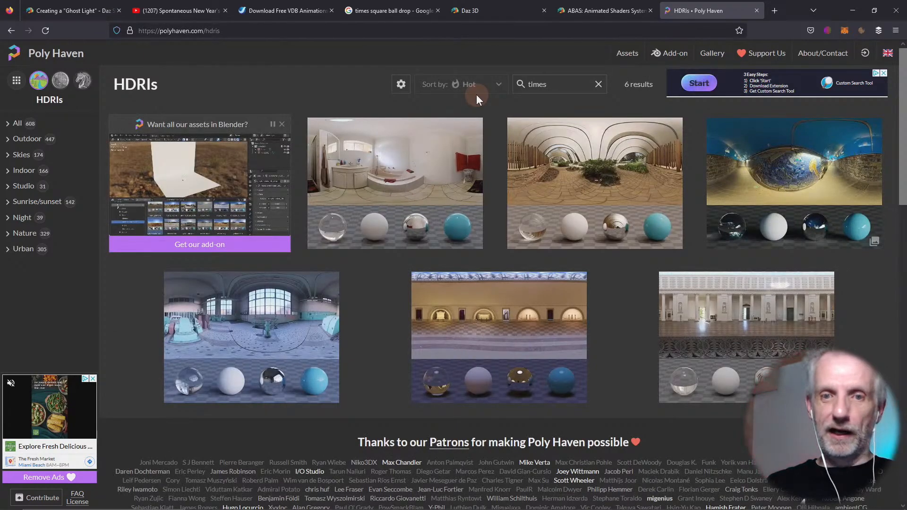
{"action": "type", "text": " squ"}
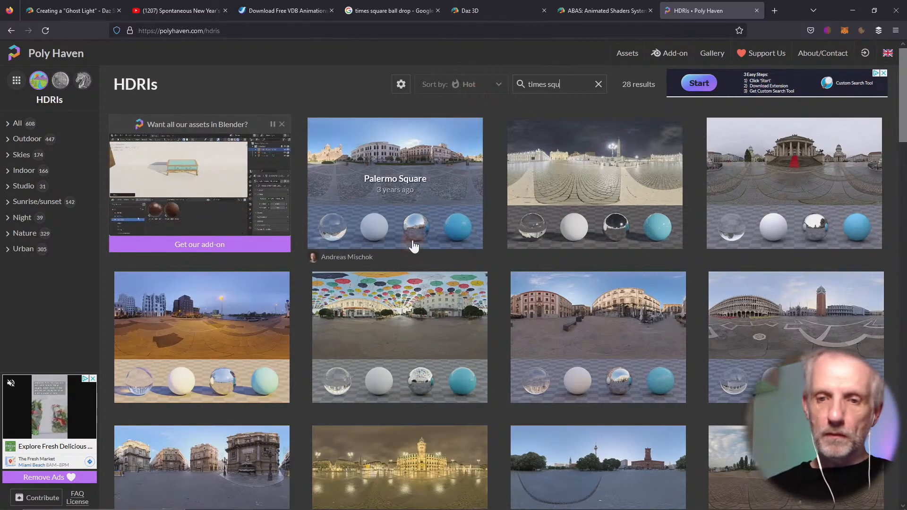
{"action": "scroll", "coordinate": [413, 245], "scroll_direction": "down", "scroll_amount": 5}
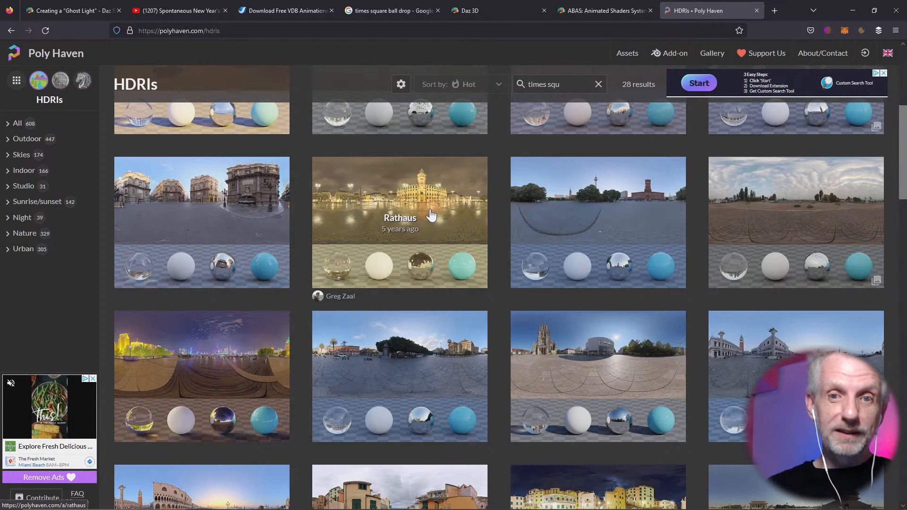
Download the Rathaus HDRI as a 2K EXR file and return to Daz Studio
{"action": "left_click", "coordinate": [431, 215]}
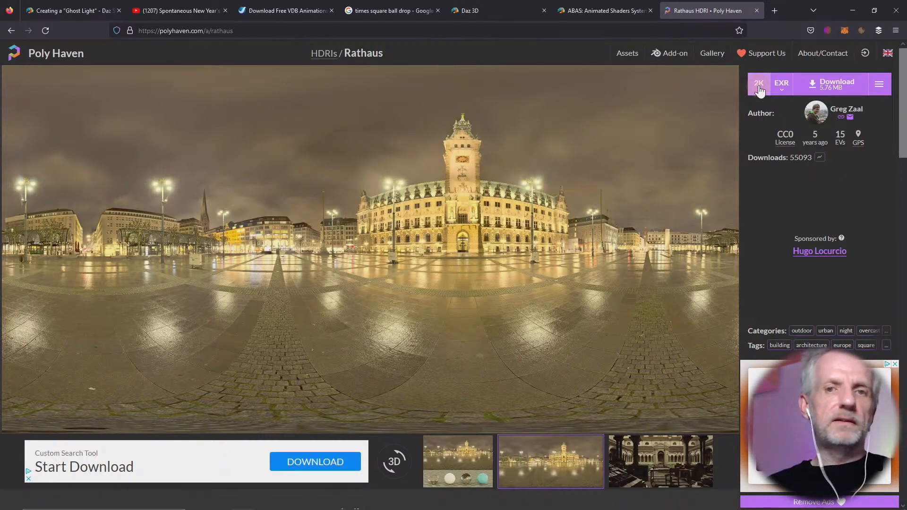
{"action": "left_click", "coordinate": [834, 84]}
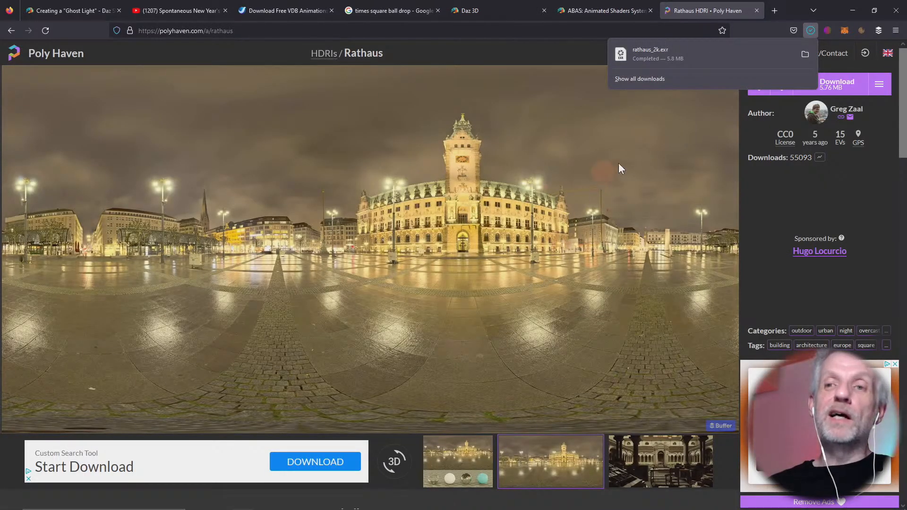
{"action": "left_click", "coordinate": [852, 7]}
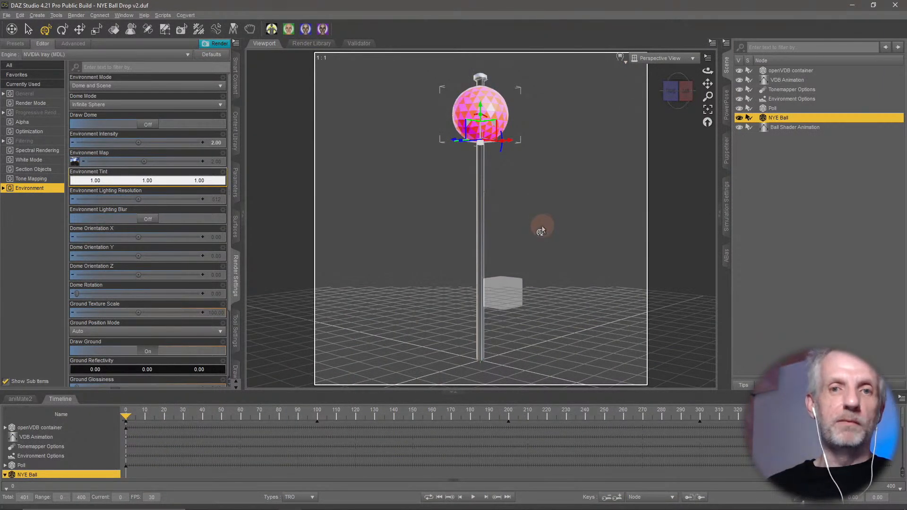
Load rathaus_2k.exr from the Downloads folder as the Environment Map
{"action": "left_click", "coordinate": [74, 162]}
{"action": "left_click", "coordinate": [86, 174]}
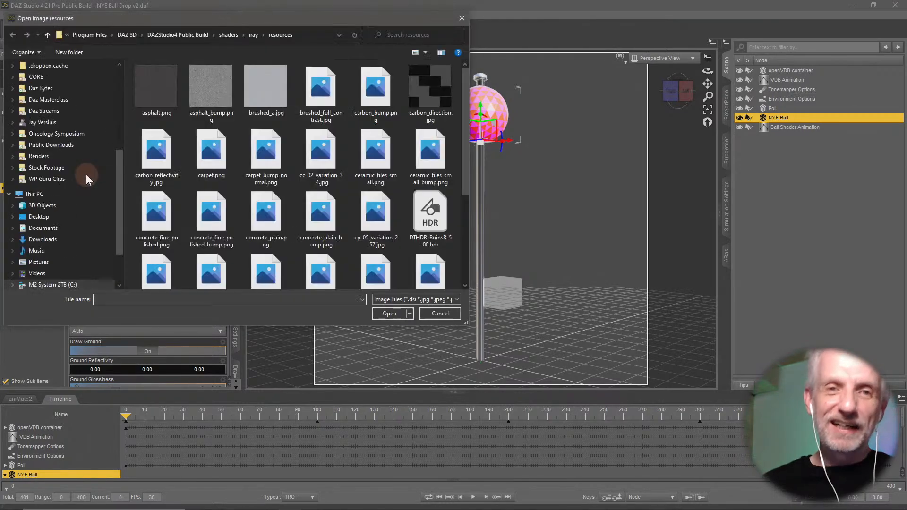
{"action": "left_click", "coordinate": [64, 237]}
{"action": "left_click", "coordinate": [171, 92]}
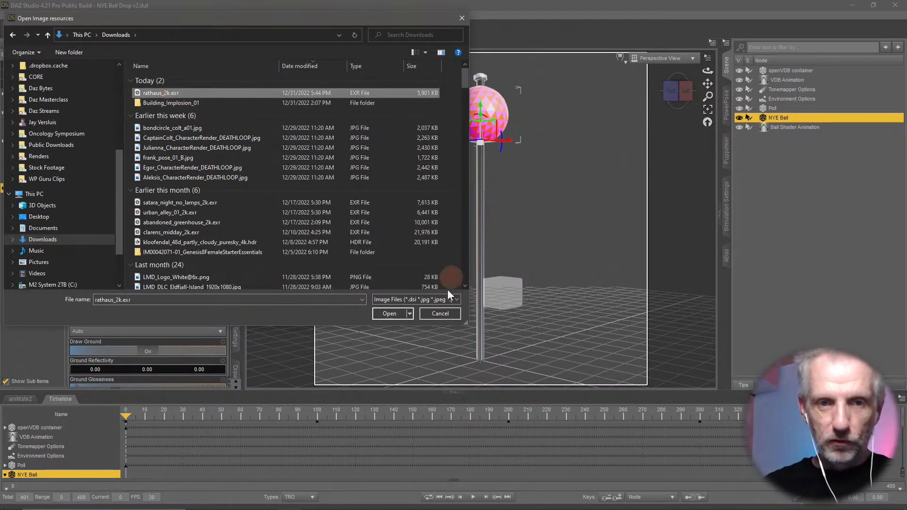
{"action": "left_click", "coordinate": [391, 313]}
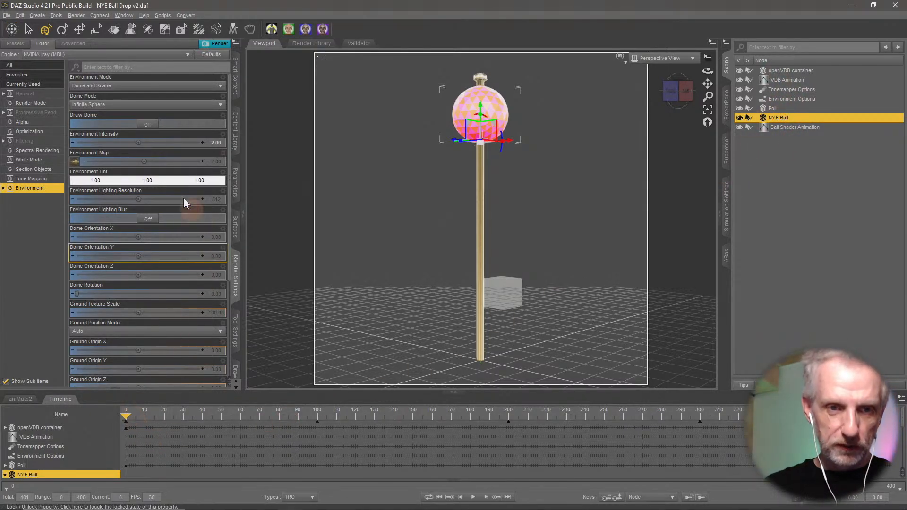
Turn on Draw Dome and reset the Environment Intensity to 1.00
{"action": "left_click", "coordinate": [146, 125]}
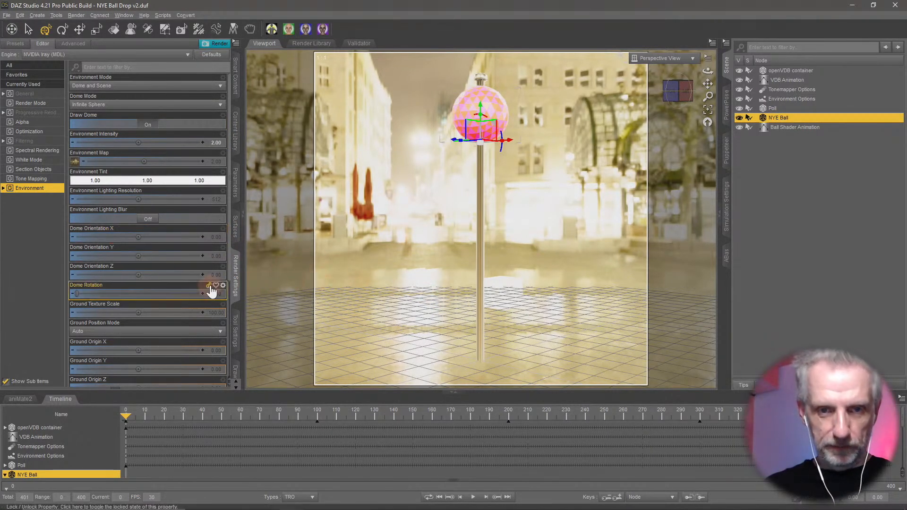
{"action": "left_click", "coordinate": [183, 142]}
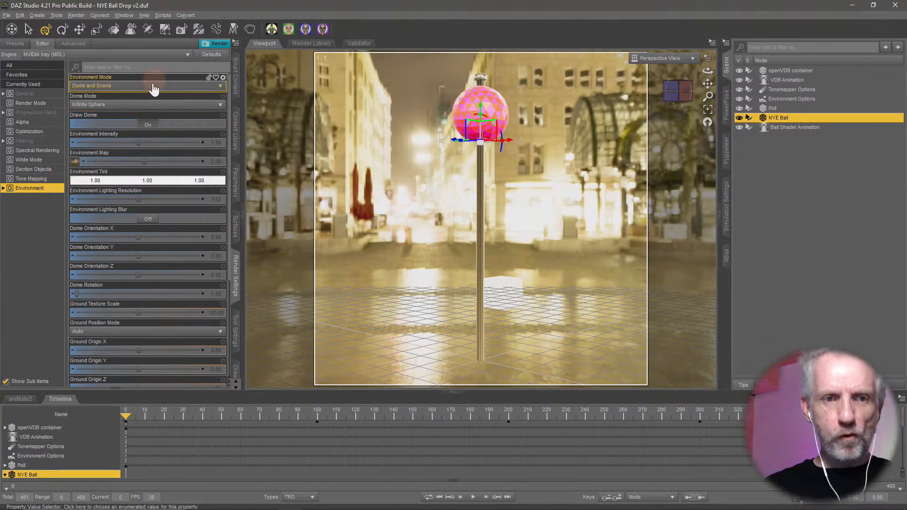
Set the Dome Mode to Finite Sphere and show only the Dome settings of the render environment
{"action": "left_click", "coordinate": [142, 104]}
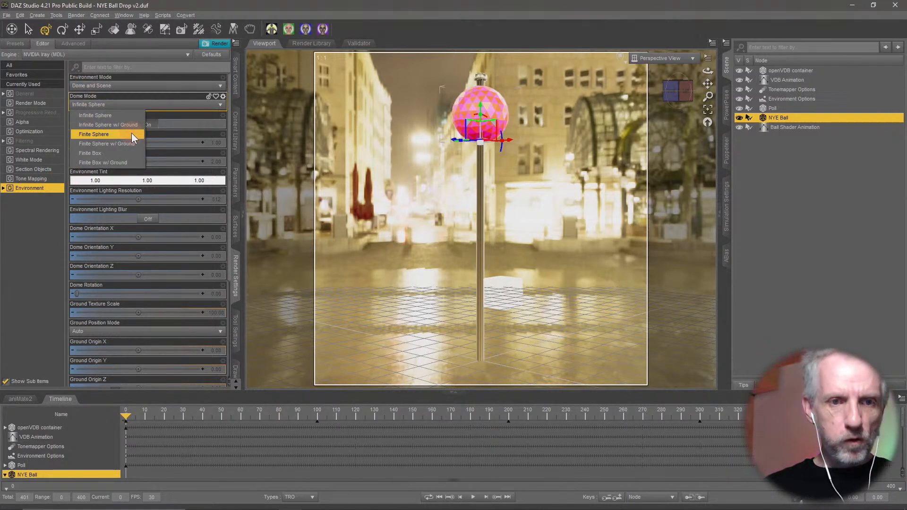
{"action": "left_click", "coordinate": [131, 134]}
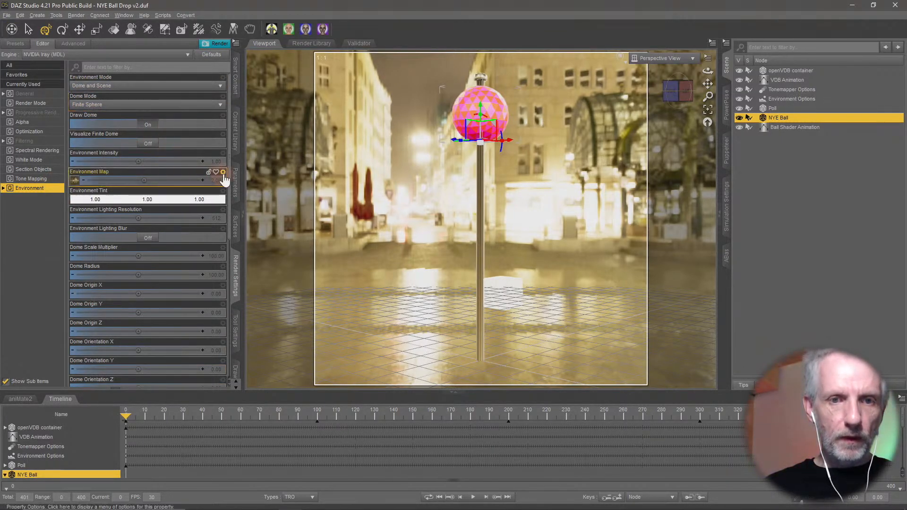
{"action": "double_click", "coordinate": [29, 189]}
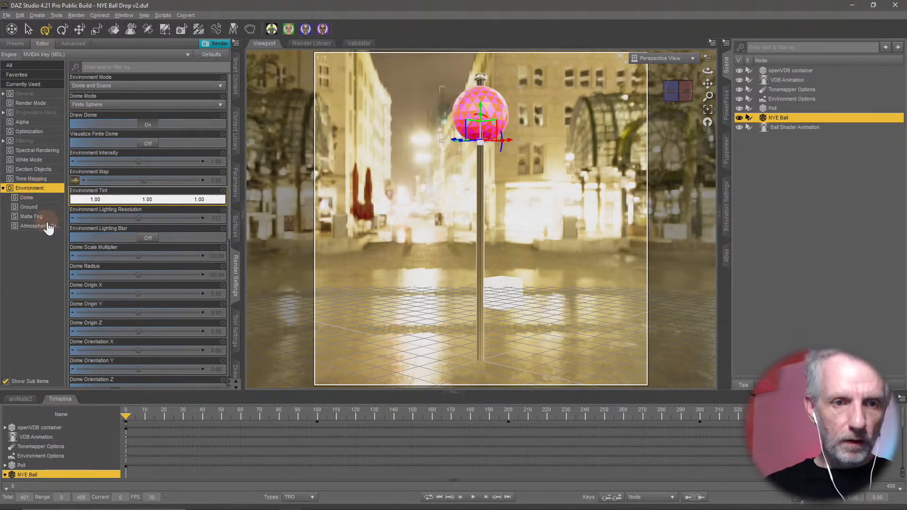
{"action": "left_click", "coordinate": [42, 197]}
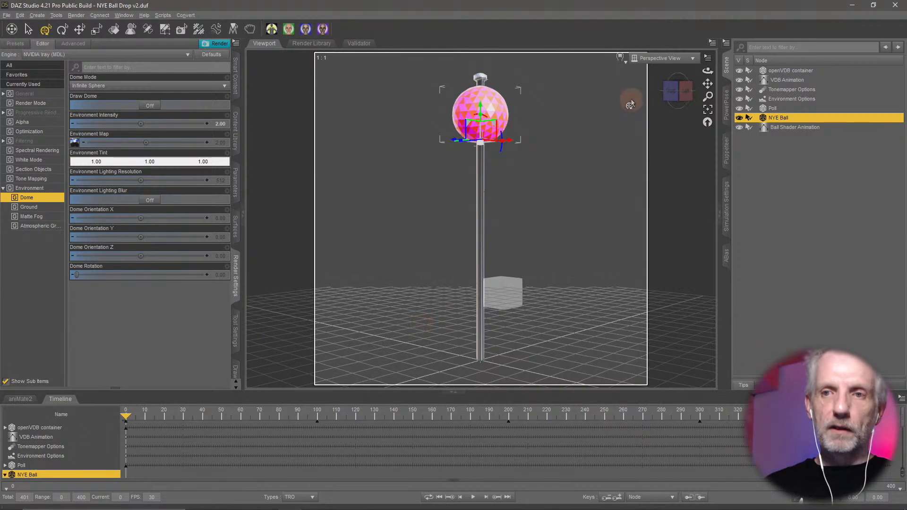
Switch the viewport's draw style to NVIDIA Iray, check the ball drop at several frames and return to frame 0
{"action": "left_click", "coordinate": [619, 58]}
{"action": "left_click", "coordinate": [630, 179]}
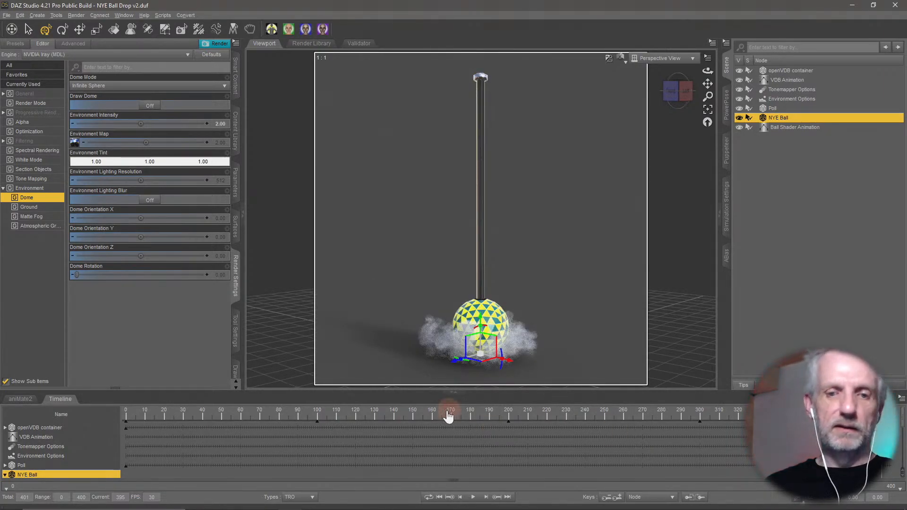
{"action": "left_click", "coordinate": [350, 417]}
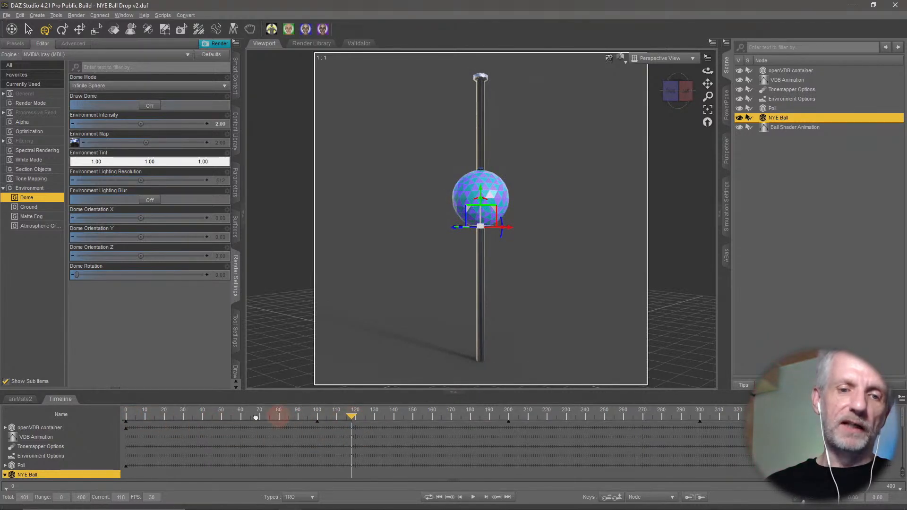
{"action": "left_click", "coordinate": [197, 416]}
{"action": "key", "text": "Home"}
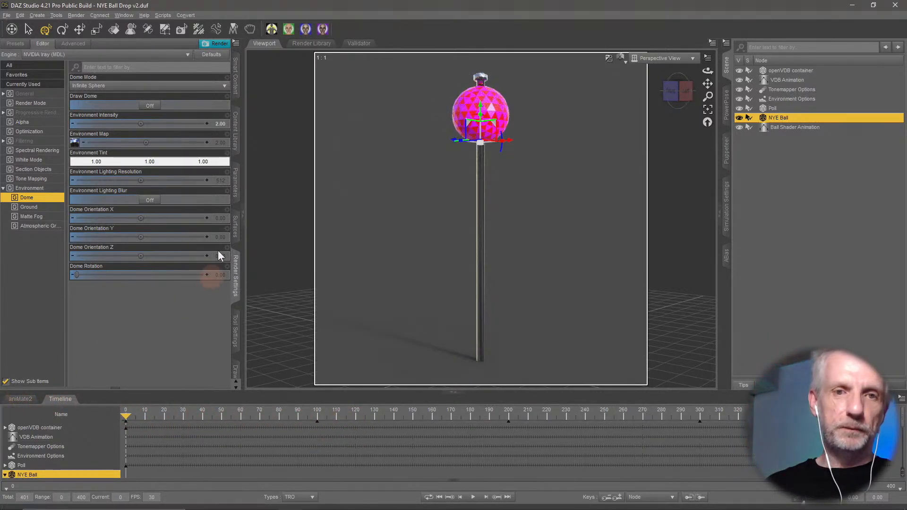
Set the render's pixel size to 800 by 800 and the Render Type to Image Series
{"action": "left_click", "coordinate": [48, 94]}
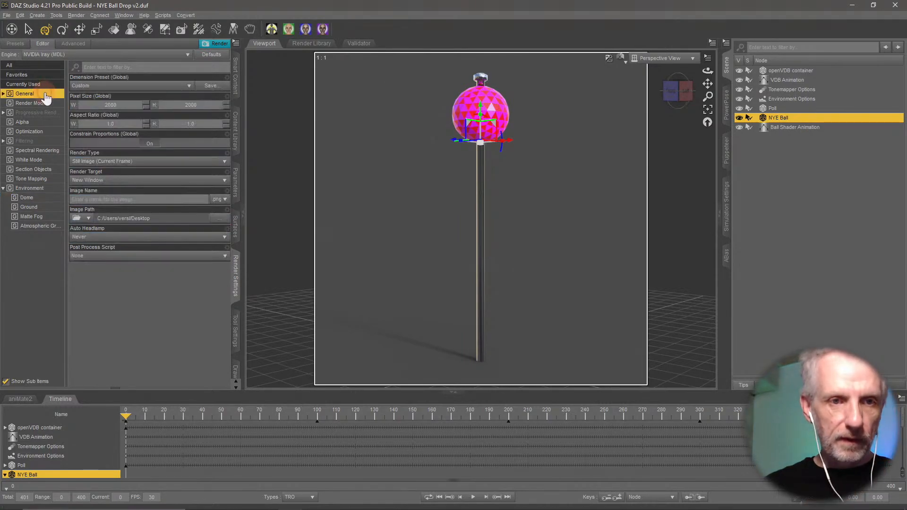
{"action": "left_click", "coordinate": [123, 104]}
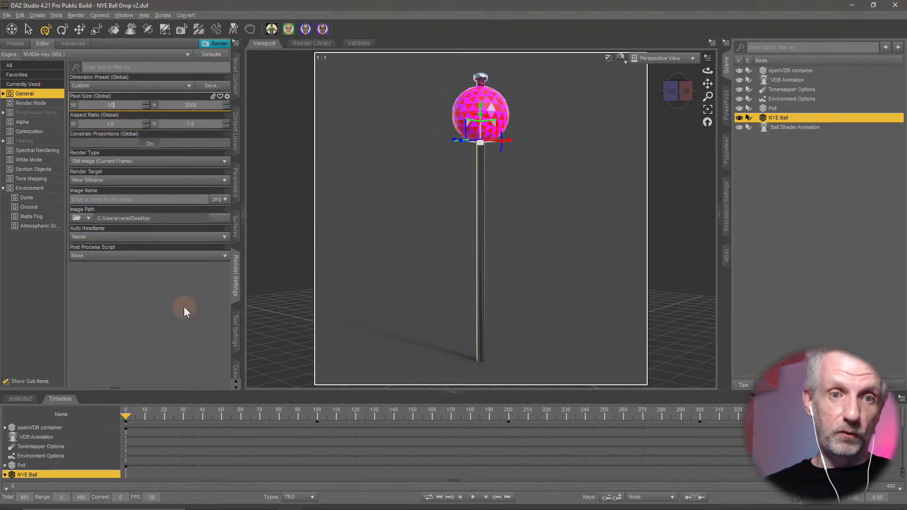
{"action": "left_click", "coordinate": [115, 162]}
{"action": "left_click", "coordinate": [117, 181]}
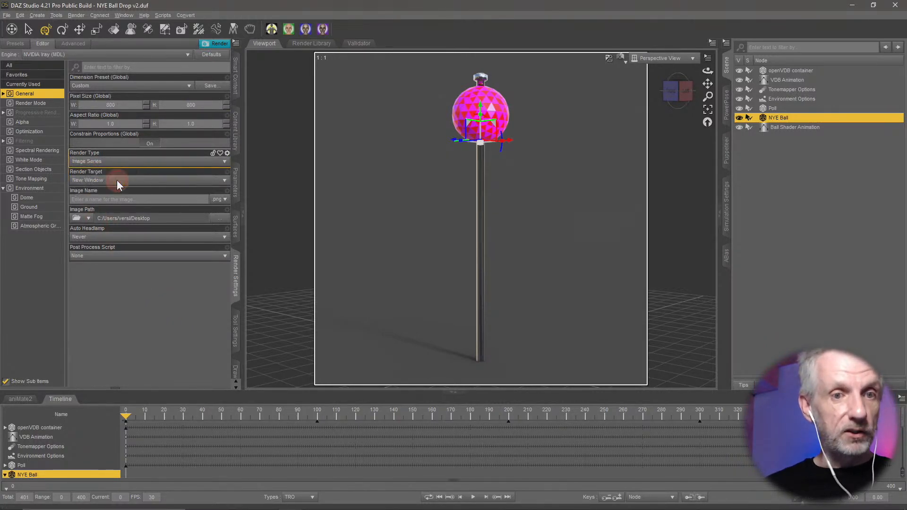
Limit progressive rendering to 50 Max Samples and turn on Post Denoiser Available and Post Denoiser Enable
{"action": "left_click", "coordinate": [45, 114]}
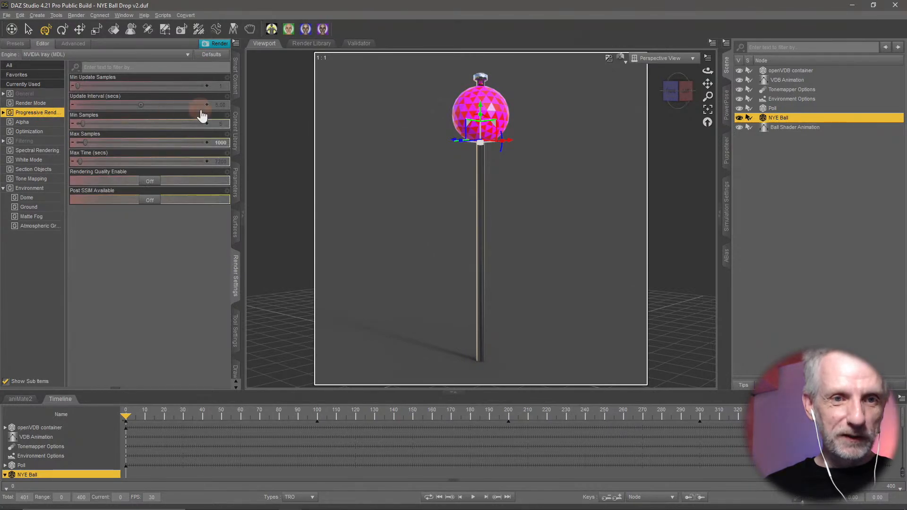
{"action": "left_click", "coordinate": [225, 147]}
{"action": "type", "text": "50"}
{"action": "key", "text": "Return"}
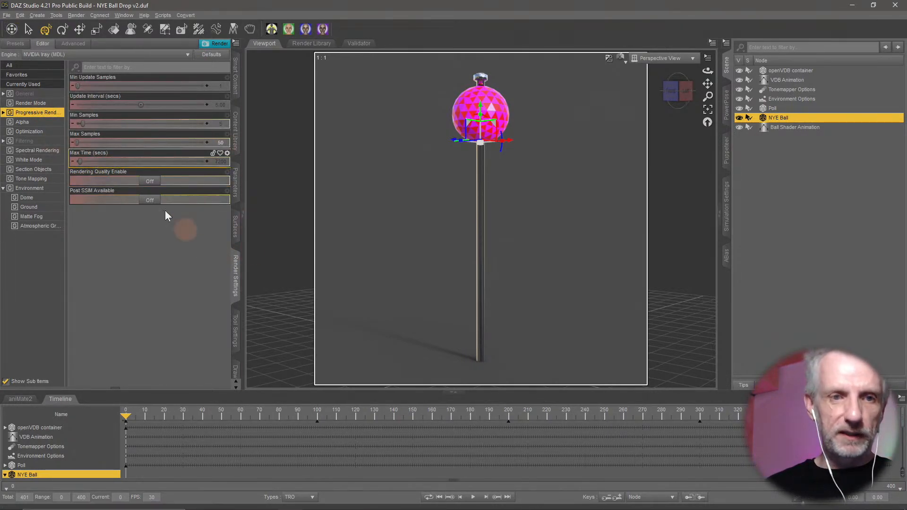
{"action": "left_click", "coordinate": [42, 142]}
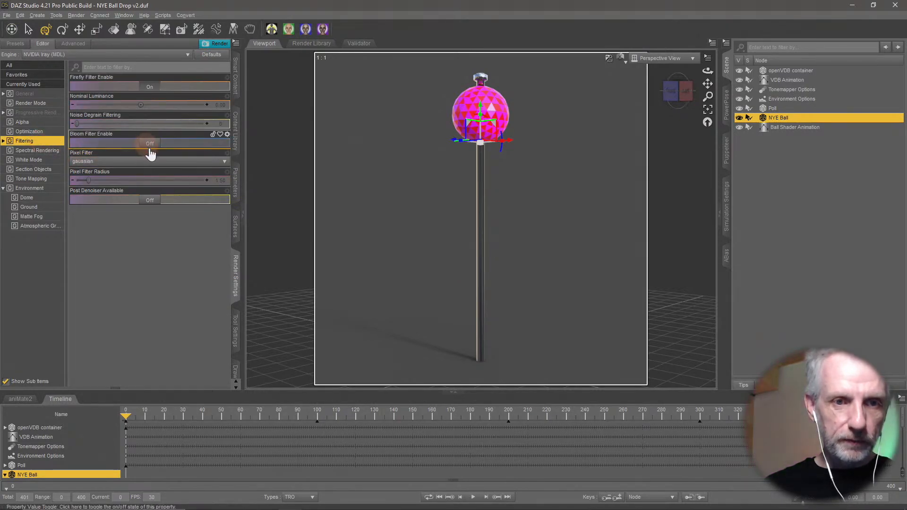
{"action": "left_click", "coordinate": [162, 219]}
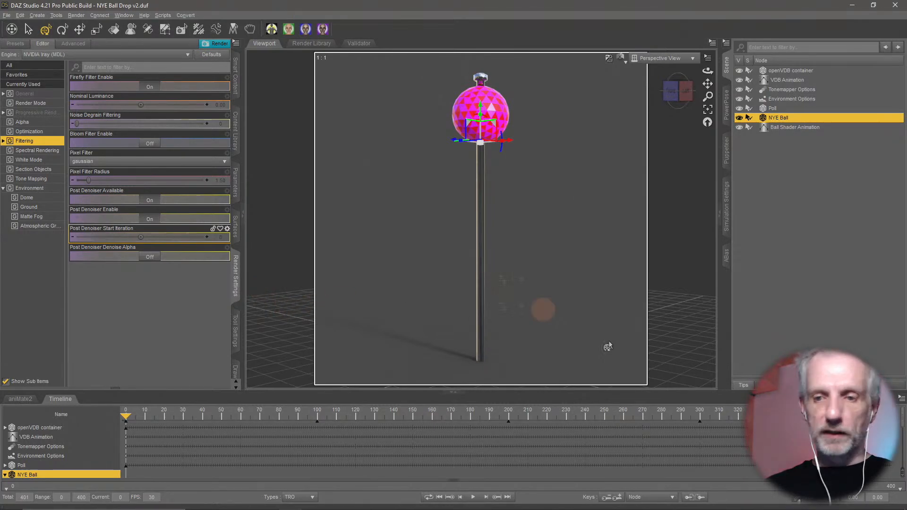
Test render frame 355 as a Still Image (Current Frame) and close the render window
{"action": "left_click", "coordinate": [805, 416]}
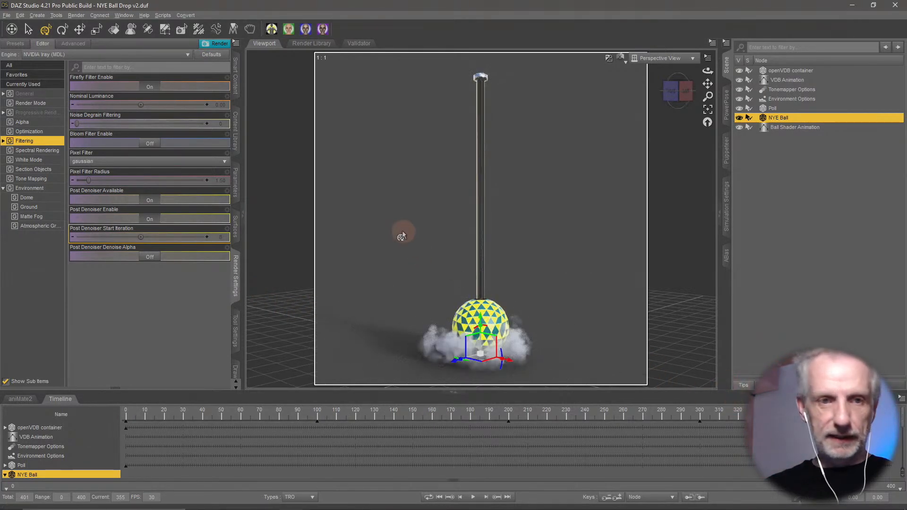
{"action": "left_click", "coordinate": [26, 94]}
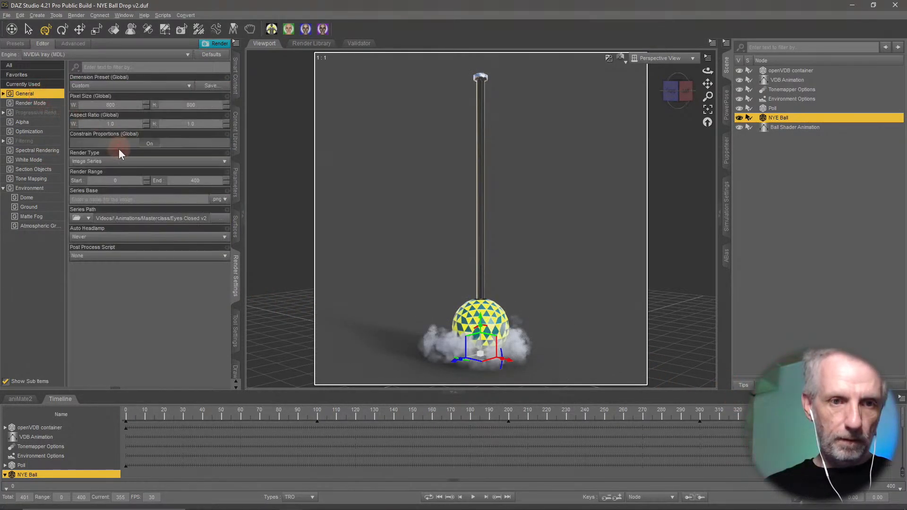
{"action": "left_click", "coordinate": [113, 162]}
{"action": "left_click", "coordinate": [105, 171]}
{"action": "key", "text": "ctrl+r"}
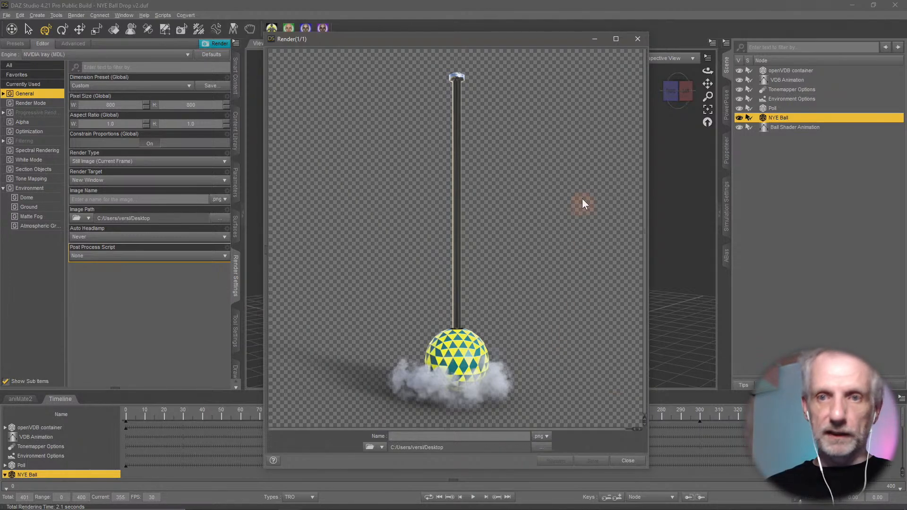
{"action": "left_click", "coordinate": [637, 39]}
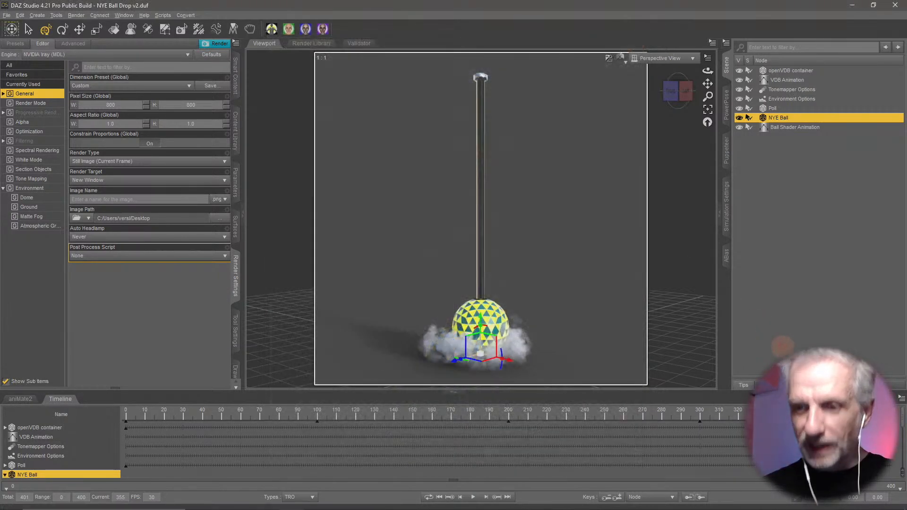
Return to frame 0 and set the Render Type to Image Series
{"action": "left_click", "coordinate": [127, 416]}
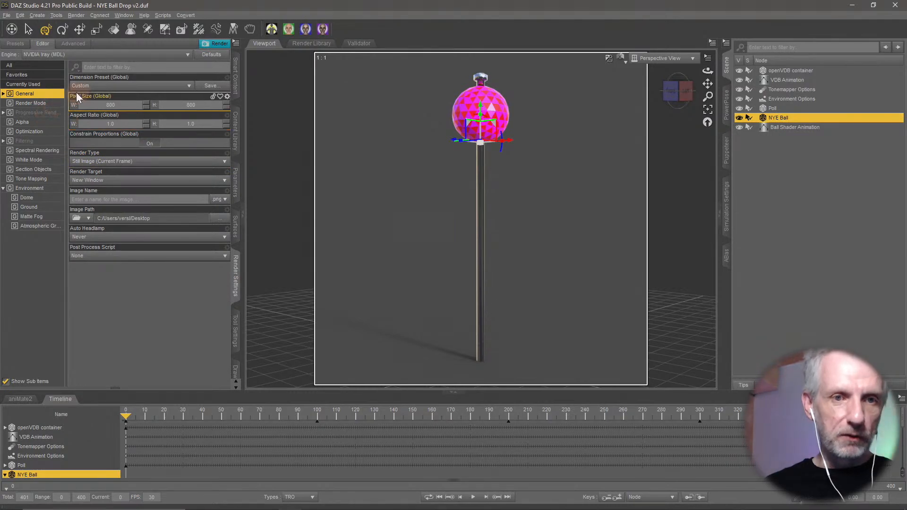
{"action": "left_click", "coordinate": [120, 161]}
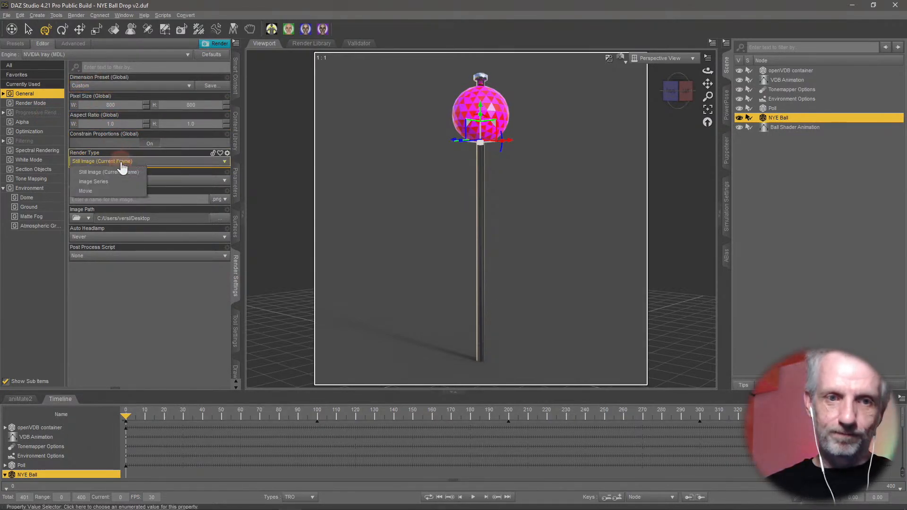
{"action": "left_click", "coordinate": [115, 181]}
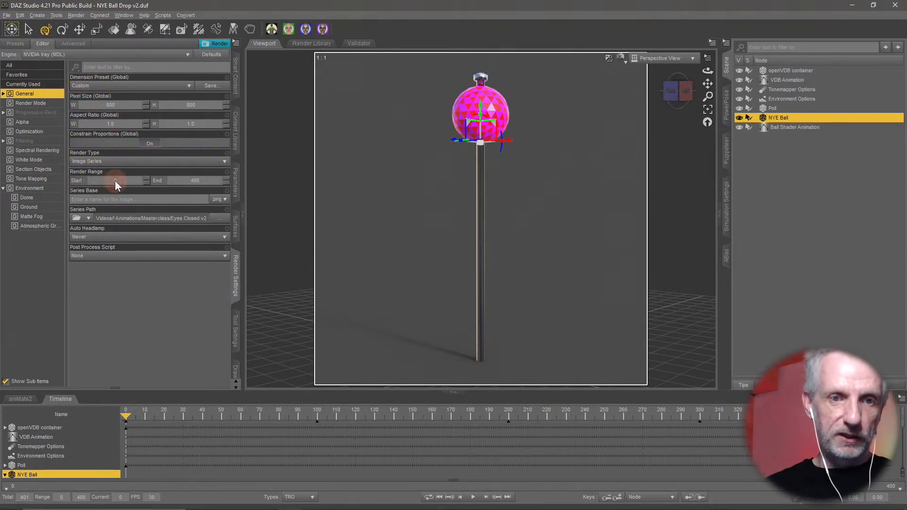
Browse for the Series Path to Videos\Animations on the 4TB Video Stripe (I:) drive and create a folder named NYE Ball Drop
{"action": "left_click", "coordinate": [219, 218]}
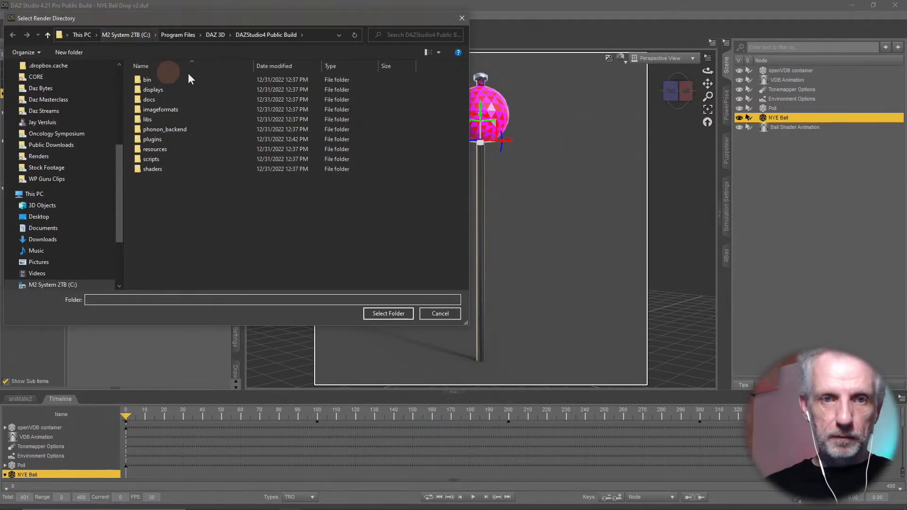
{"action": "left_click_drag", "start_coordinate": [119, 226], "coordinate": [119, 267]}
{"action": "scroll", "coordinate": [118, 261], "scroll_direction": "down", "scroll_amount": 1}
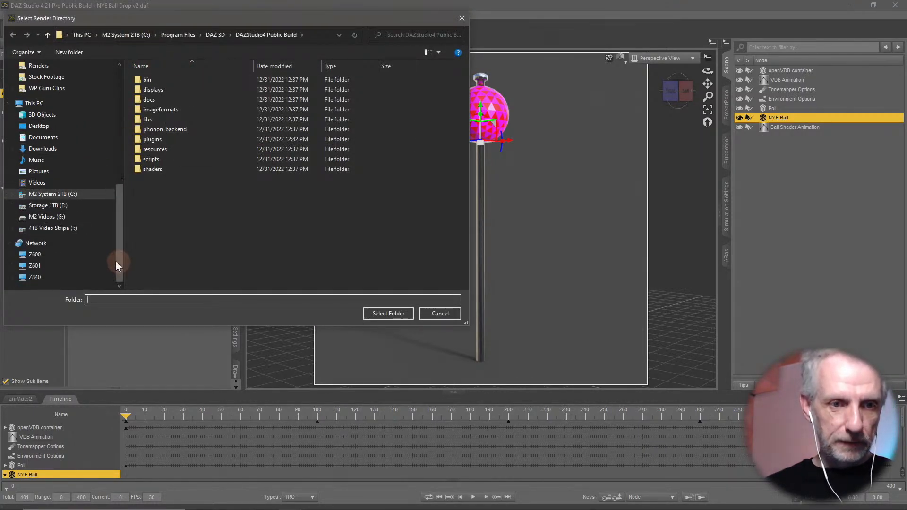
{"action": "left_click", "coordinate": [71, 228]}
{"action": "double_click", "coordinate": [176, 99]}
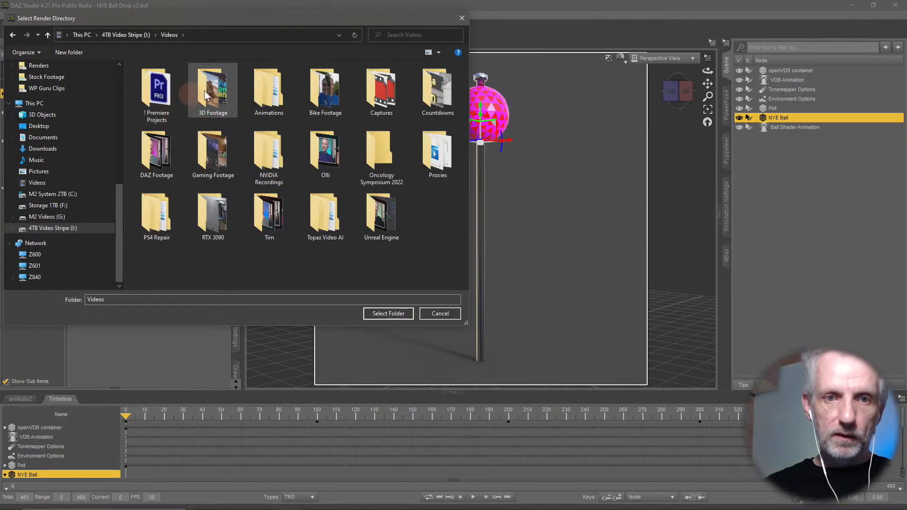
{"action": "left_click", "coordinate": [261, 98]}
{"action": "double_click", "coordinate": [261, 98]}
{"action": "right_click", "coordinate": [194, 157]}
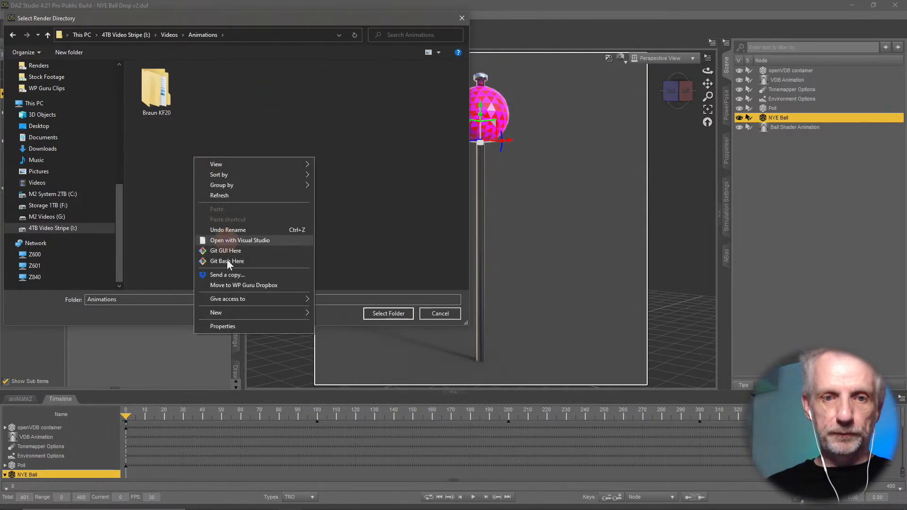
{"action": "mouse_move", "coordinate": [257, 313]}
{"action": "left_click", "coordinate": [345, 315]}
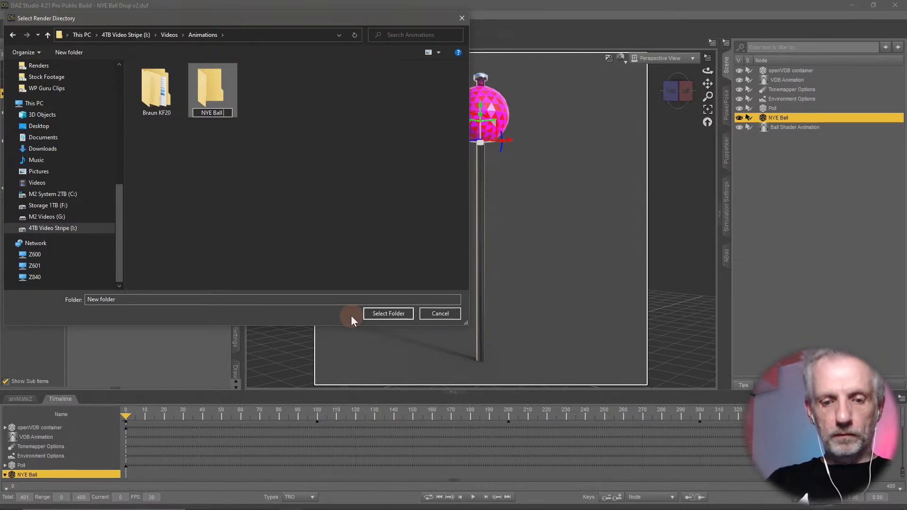
{"action": "key", "text": "Return"}
Create a v1 folder inside NYE Ball Drop, select it as the Series Path and set the Series Base to "Ball Drop v1-"
{"action": "double_click", "coordinate": [203, 86]}
{"action": "right_click", "coordinate": [196, 132]}
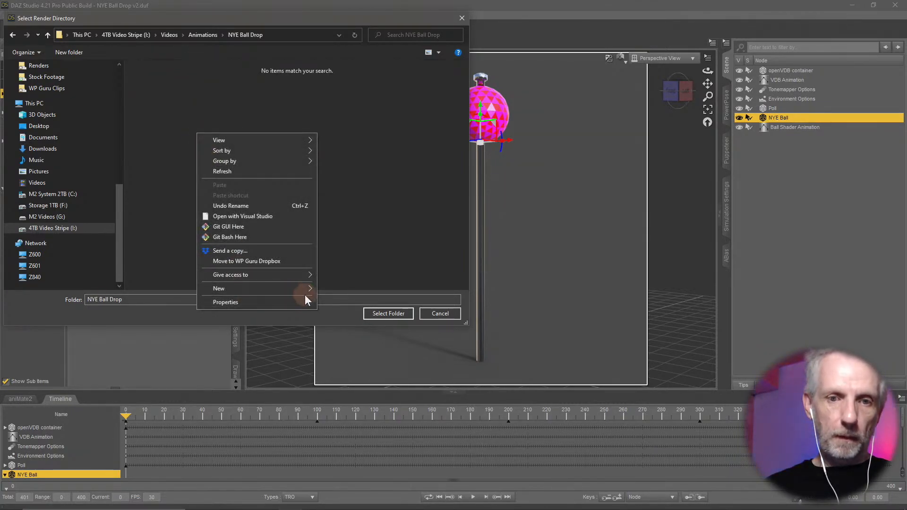
{"action": "mouse_move", "coordinate": [307, 289]}
{"action": "left_click", "coordinate": [337, 289]}
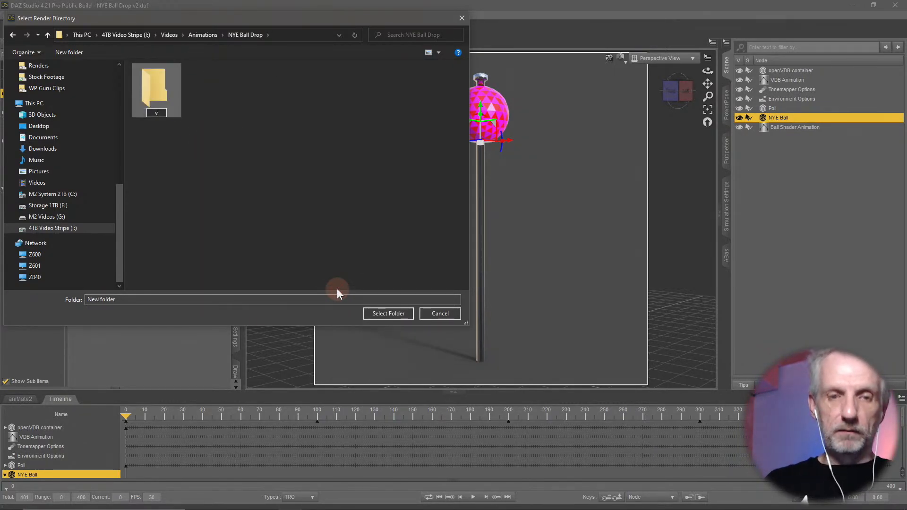
{"action": "key", "text": "Return"}
{"action": "double_click", "coordinate": [163, 101]}
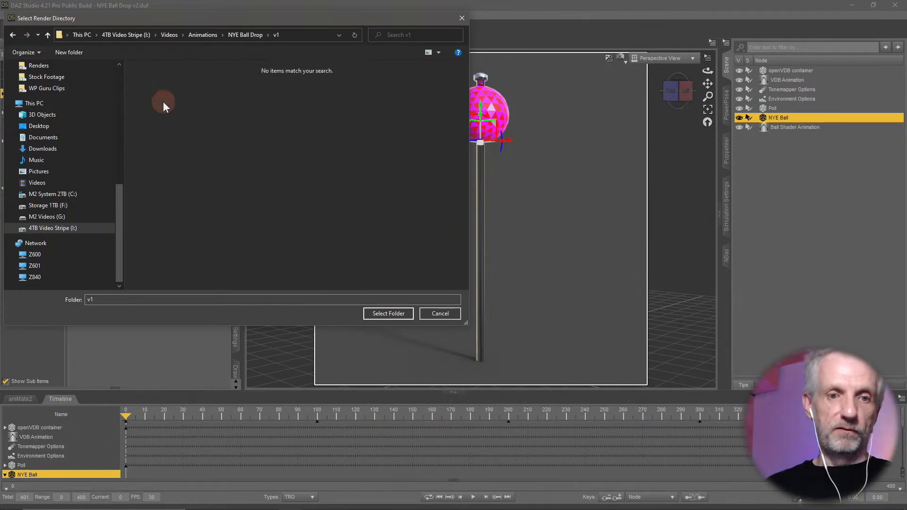
{"action": "left_click", "coordinate": [403, 312]}
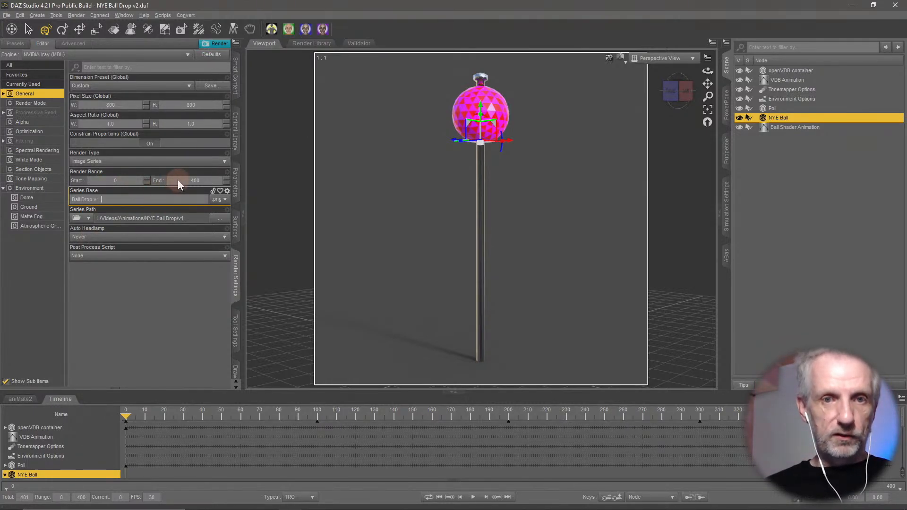
Switch the viewport from the NVIDIA Iray draw style to a shaded preview and start rendering the image series
{"action": "left_click", "coordinate": [226, 43]}
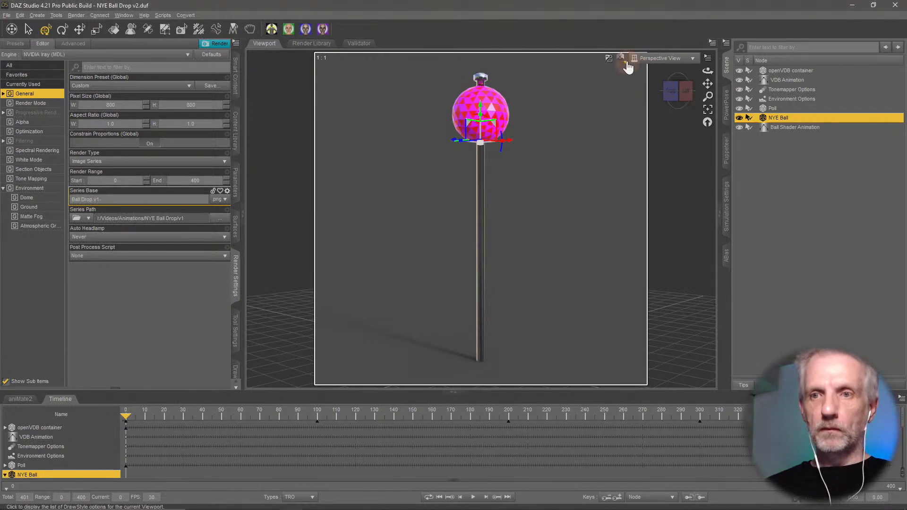
{"action": "left_click", "coordinate": [628, 68]}
{"action": "left_click", "coordinate": [644, 172]}
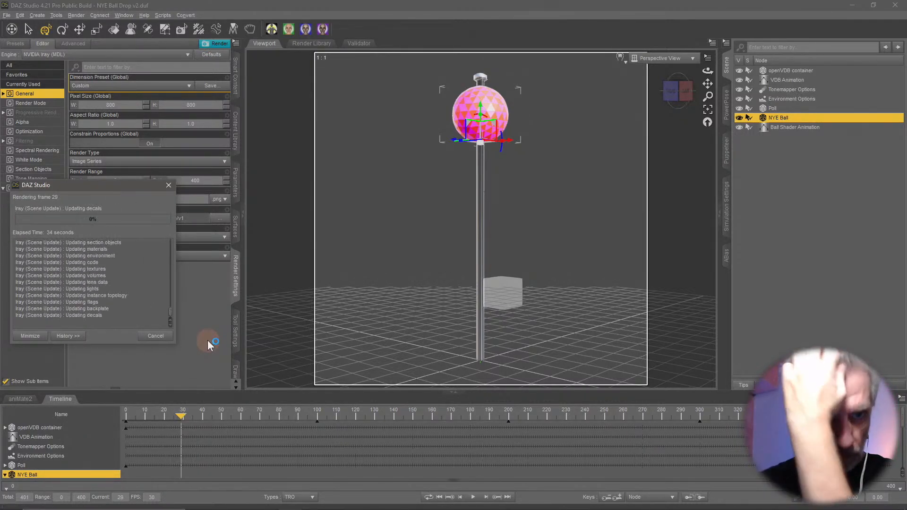
Switch to File Explorer, open Videos\Animations\NYE Ball Drop\v1 on the I: drive and examine the rendered frames
{"action": "left_click", "coordinate": [220, 504]}
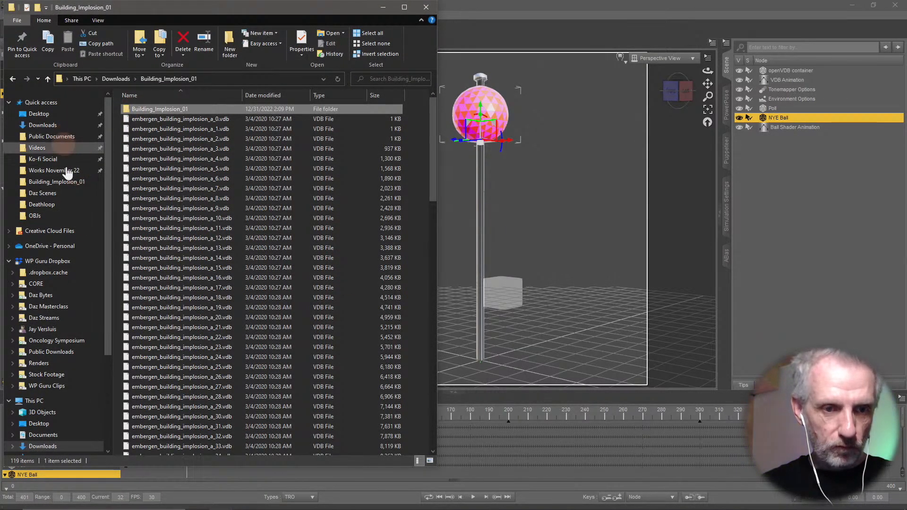
{"action": "scroll", "coordinate": [54, 363], "scroll_direction": "down", "scroll_amount": 2}
{"action": "scroll", "coordinate": [54, 361], "scroll_direction": "down", "scroll_amount": 2}
{"action": "left_click", "coordinate": [71, 394]}
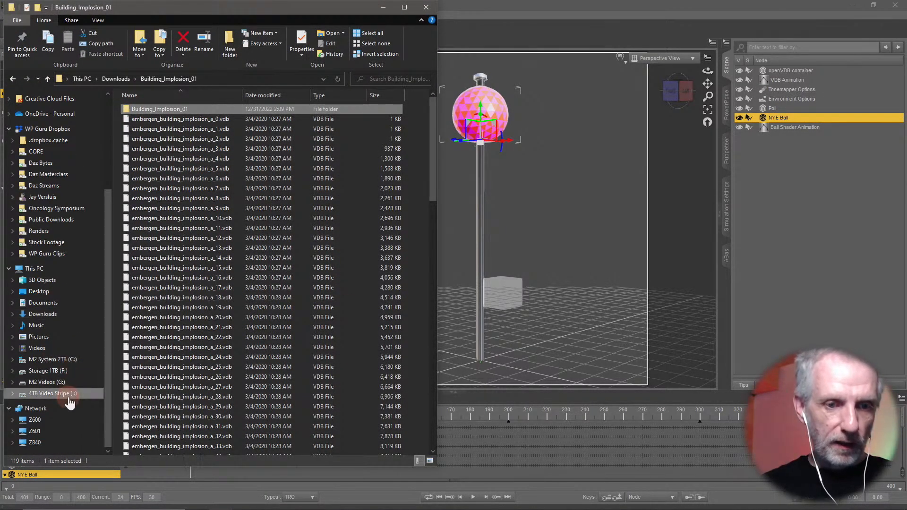
{"action": "double_click", "coordinate": [170, 127]}
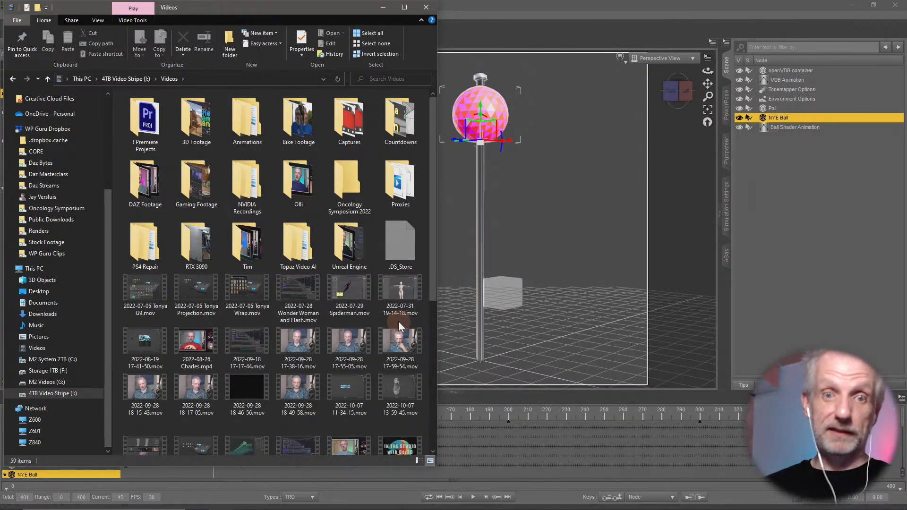
{"action": "double_click", "coordinate": [253, 138]}
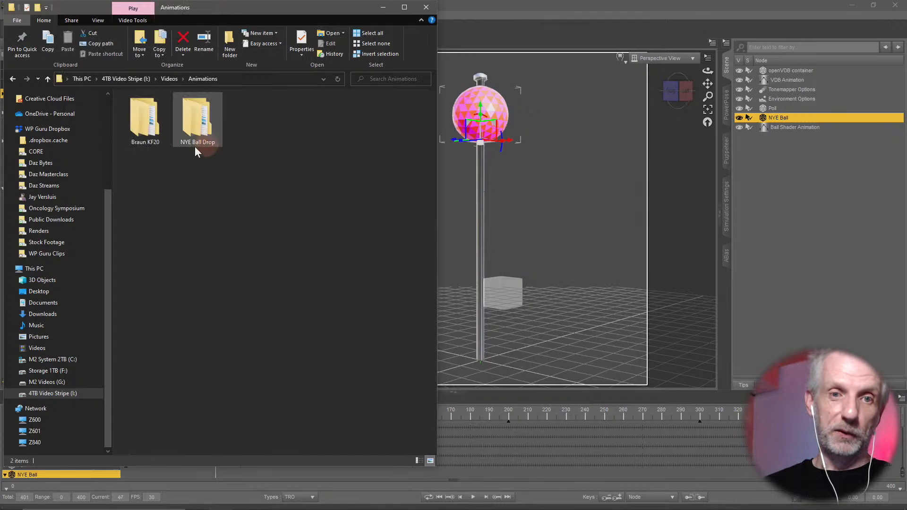
{"action": "double_click", "coordinate": [197, 120]}
{"action": "double_click", "coordinate": [152, 128]}
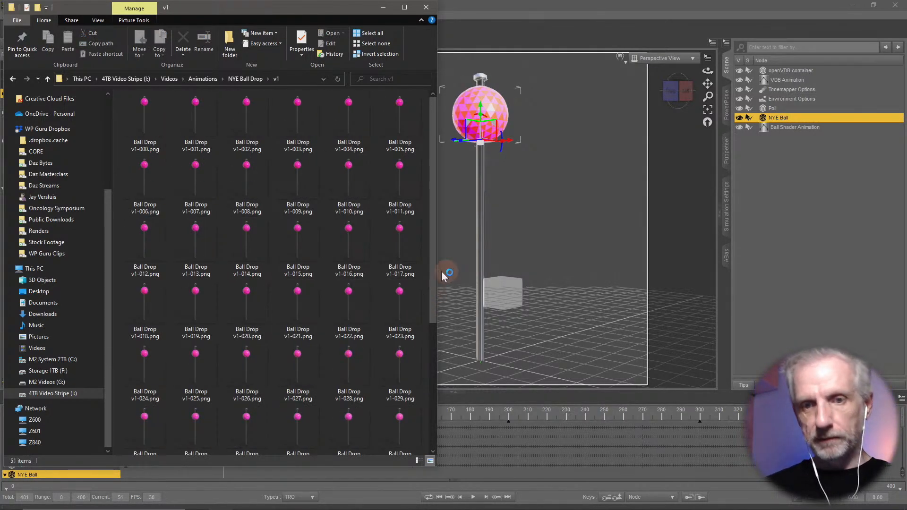
{"action": "left_click_drag", "start_coordinate": [430, 278], "coordinate": [455, 398]}
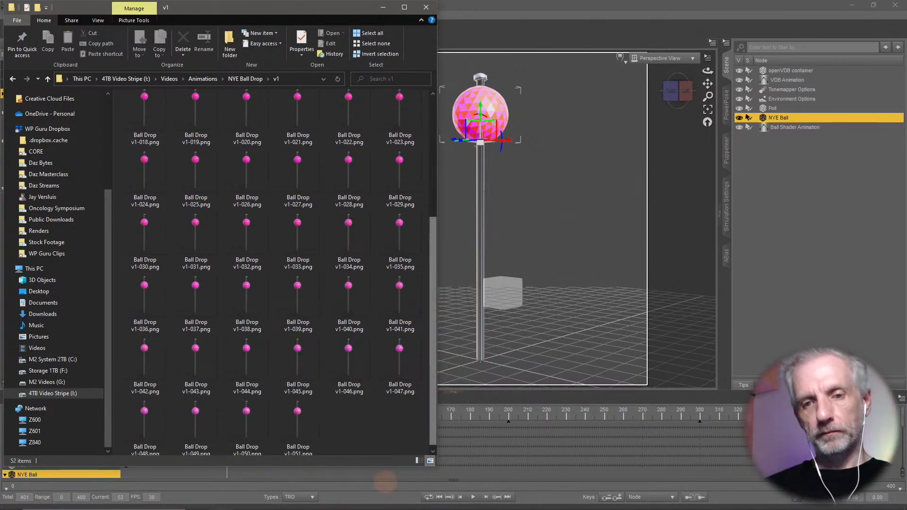
Switch to Firefox, open a new tab and return to the "times square ball drop" image results
{"action": "mouse_move", "coordinate": [311, 500]}
{"action": "mouse_move", "coordinate": [243, 501]}
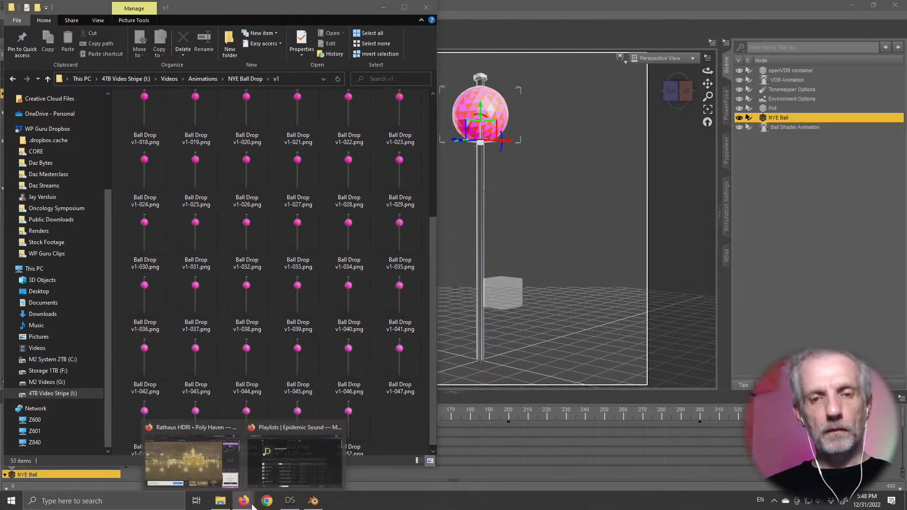
{"action": "left_click", "coordinate": [215, 451]}
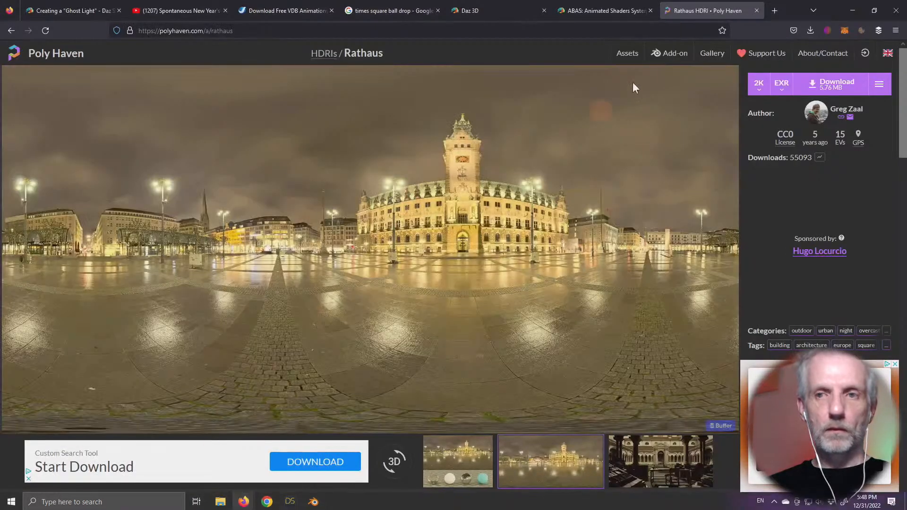
{"action": "left_click", "coordinate": [779, 9]}
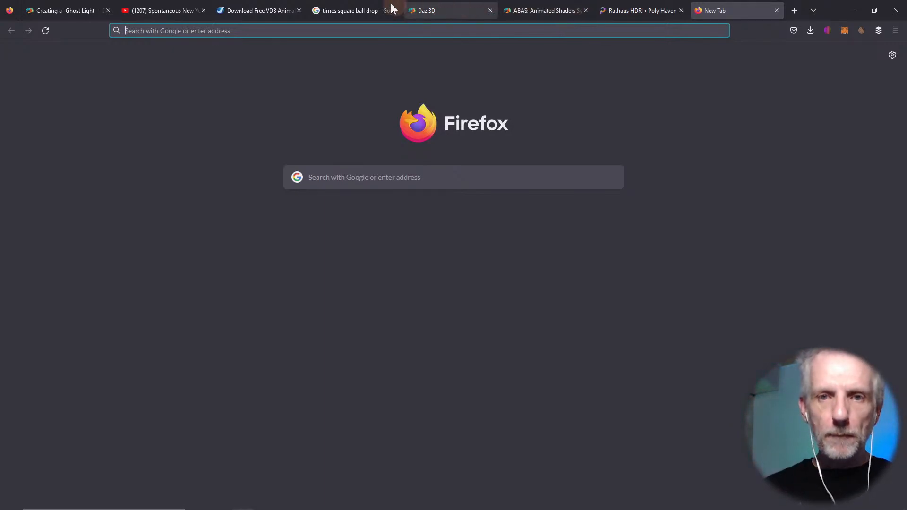
{"action": "left_click", "coordinate": [335, 11]}
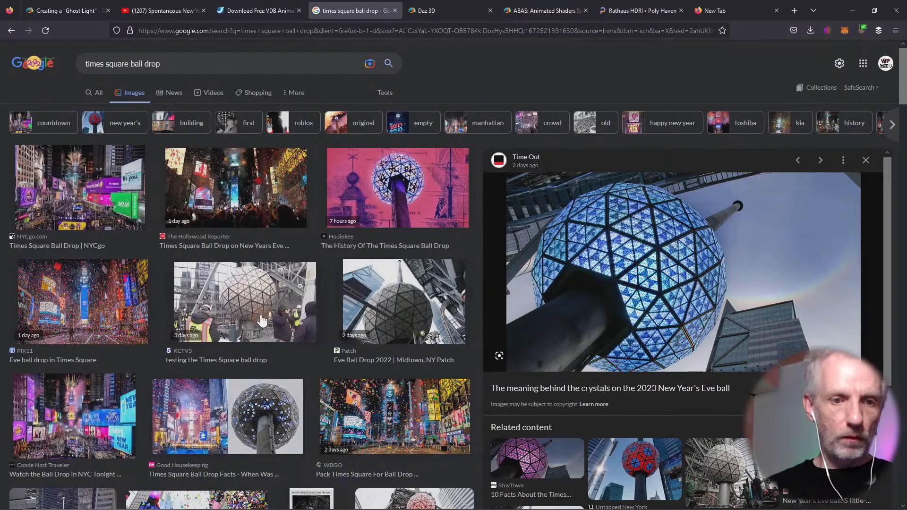
Open the preview of the PIX11 Times Square confetti picture from the image results and copy the image
{"action": "left_click", "coordinate": [107, 304]}
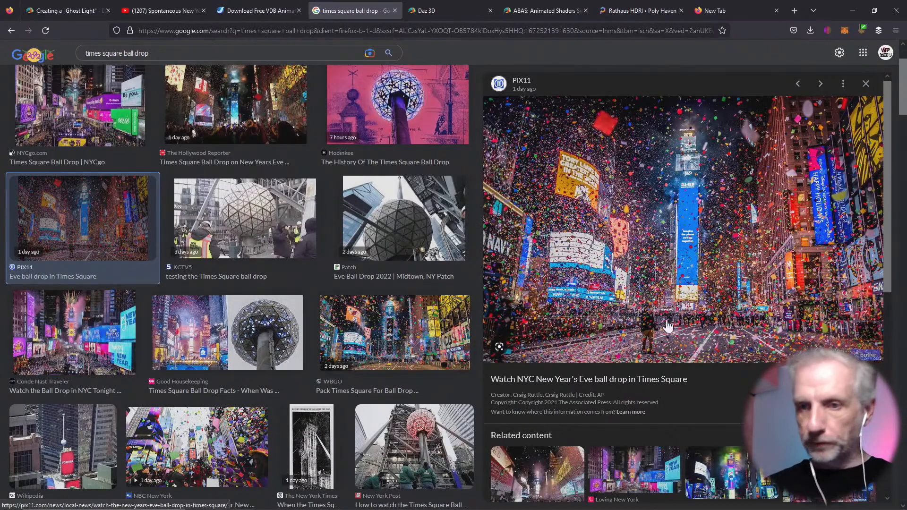
{"action": "right_click", "coordinate": [786, 183]}
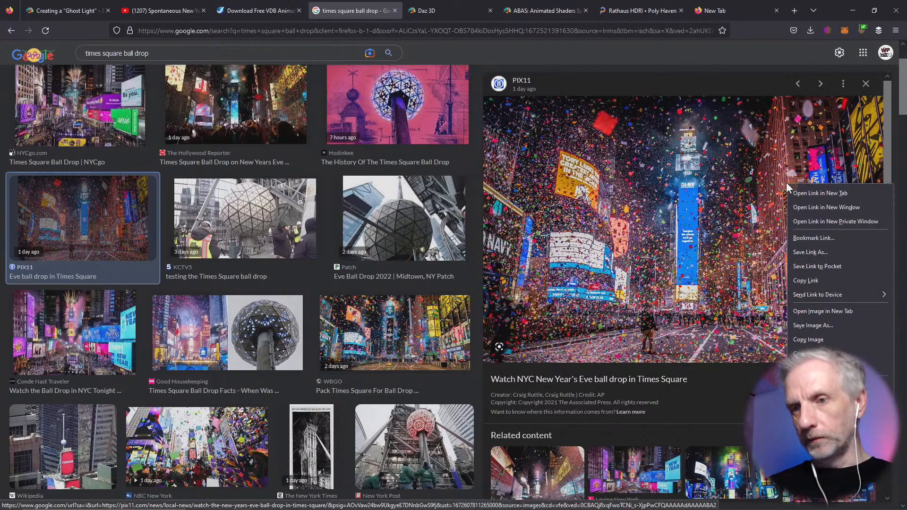
{"action": "left_click", "coordinate": [846, 338]}
Minimize the browser window and launch Adobe Premiere Pro
{"action": "left_click", "coordinate": [852, 9]}
{"action": "mouse_move", "coordinate": [330, 508]}
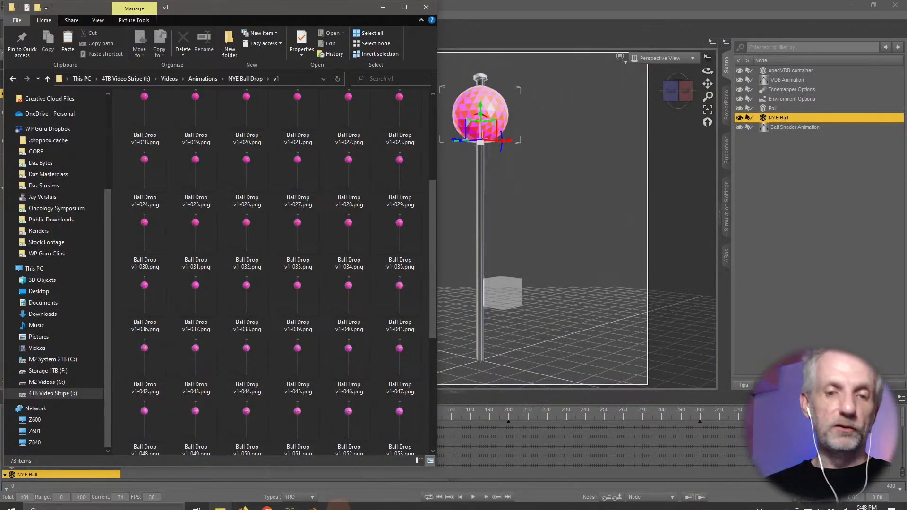
{"action": "left_click", "coordinate": [12, 500]}
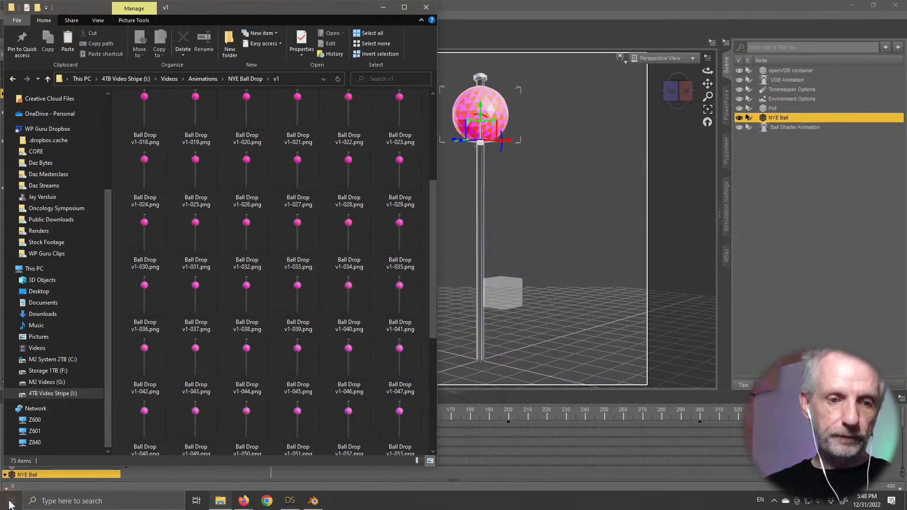
{"action": "left_click", "coordinate": [234, 238]}
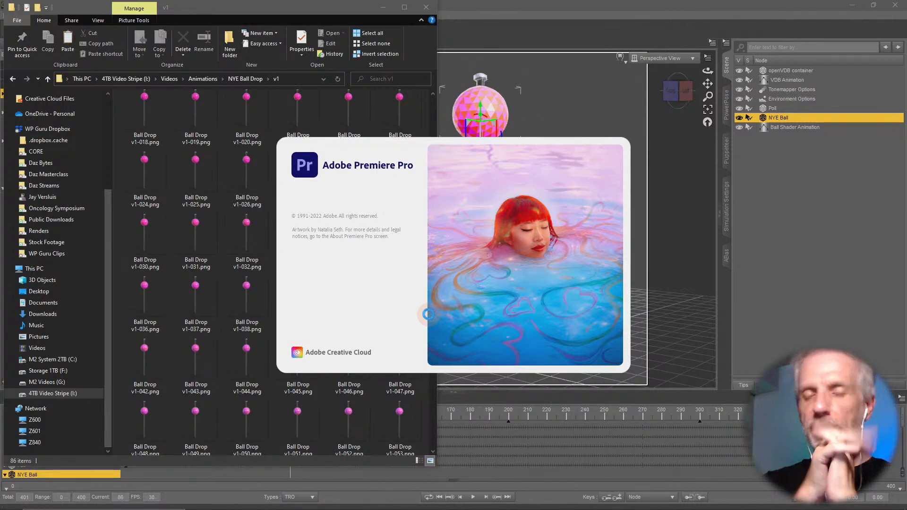
Switch back to Firefox with the "times square ball drop" results and start saving the PIX11 confetti picture to disk
{"action": "mouse_move", "coordinate": [439, 505]}
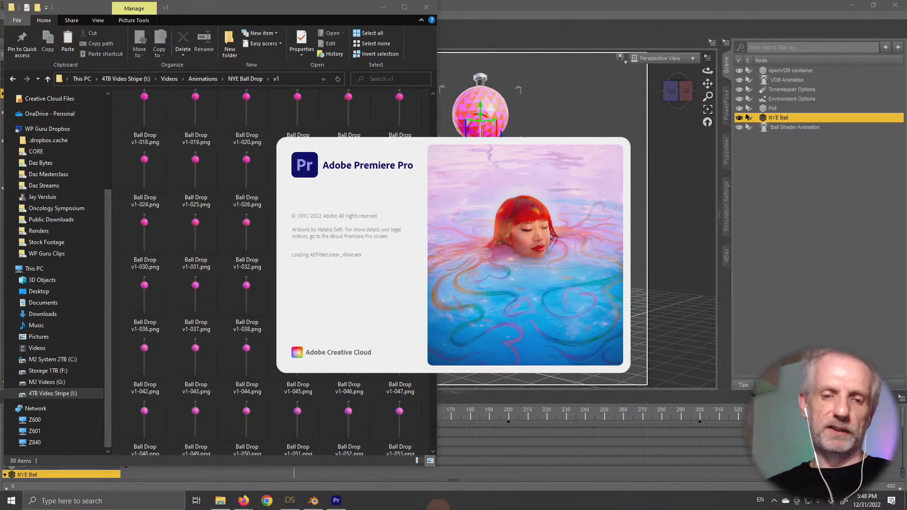
{"action": "left_click", "coordinate": [221, 502]}
{"action": "mouse_move", "coordinate": [244, 501]}
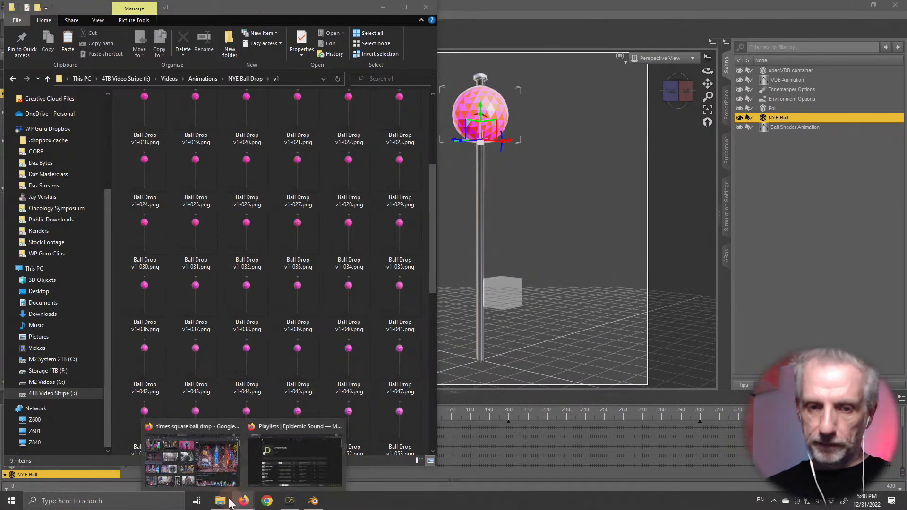
{"action": "left_click", "coordinate": [222, 468]}
{"action": "right_click", "coordinate": [599, 217]}
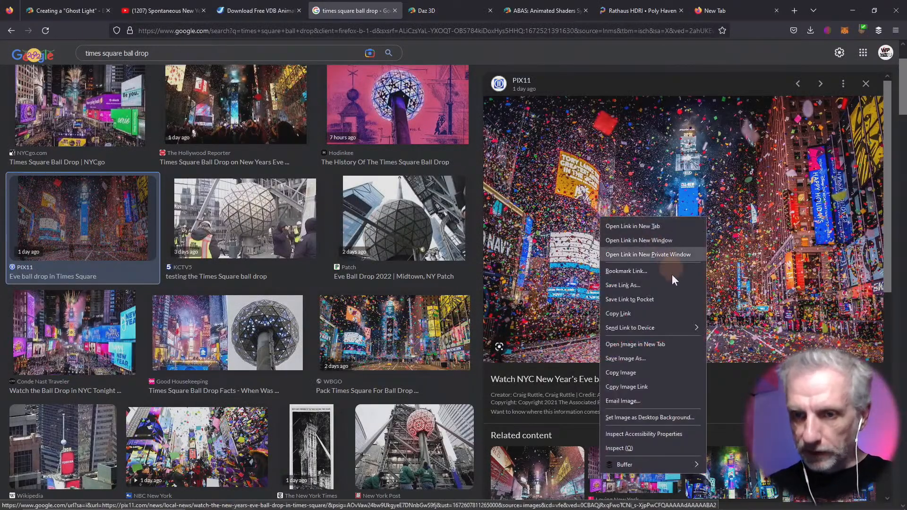
{"action": "left_click", "coordinate": [665, 358]}
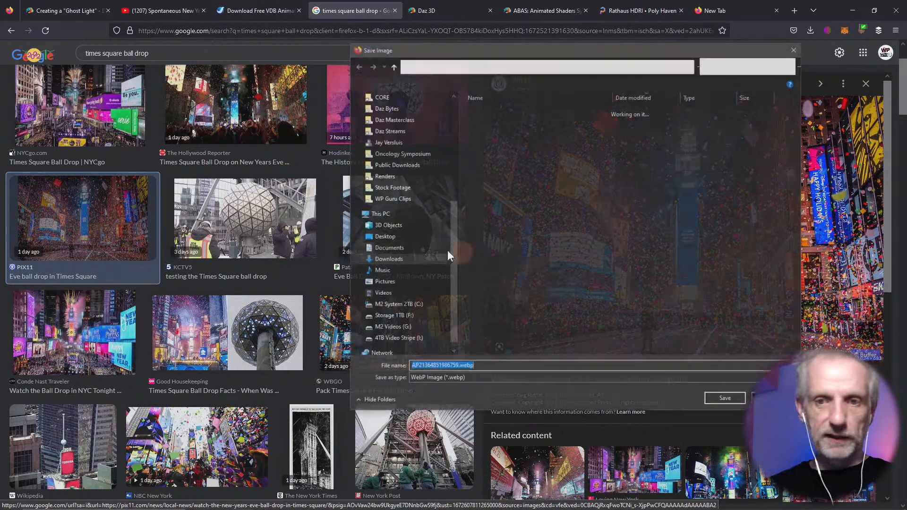
Create a folder named "BG Images" inside Desktop\NYE Ball and open it as the save location
{"action": "scroll", "coordinate": [423, 186], "scroll_direction": "up", "scroll_amount": 3}
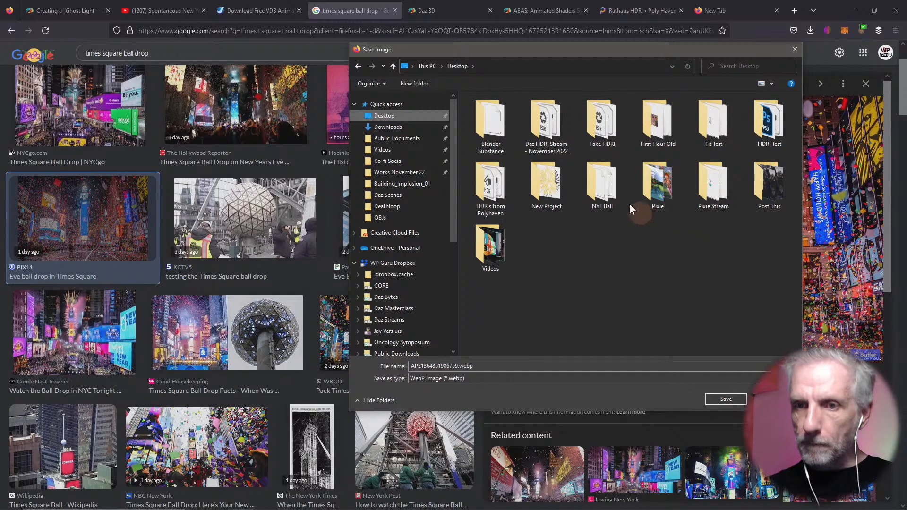
{"action": "double_click", "coordinate": [609, 176]}
{"action": "right_click", "coordinate": [553, 241]}
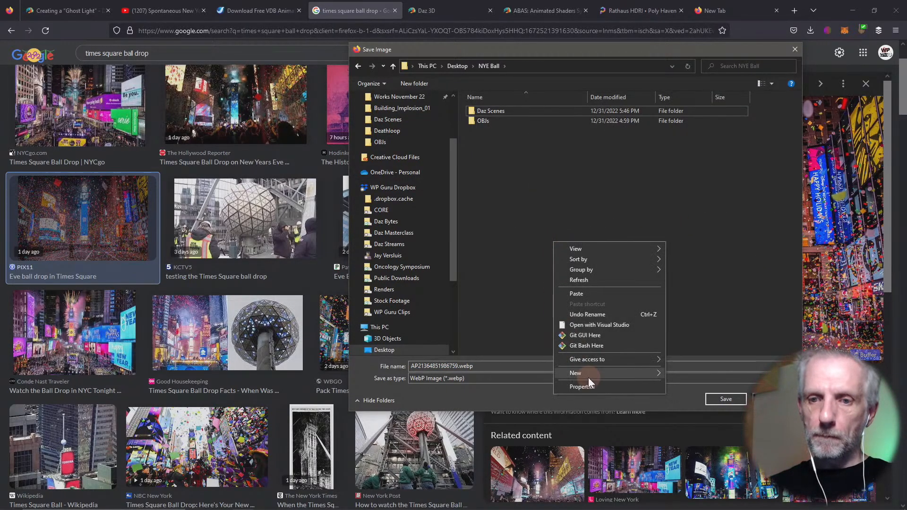
{"action": "mouse_move", "coordinate": [614, 374]}
{"action": "left_click", "coordinate": [689, 376]}
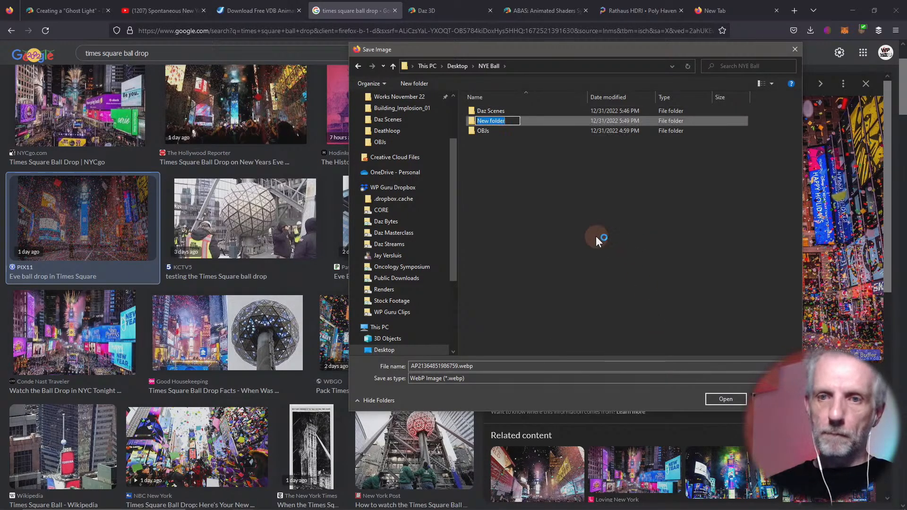
{"action": "type", "text": "BG Images"}
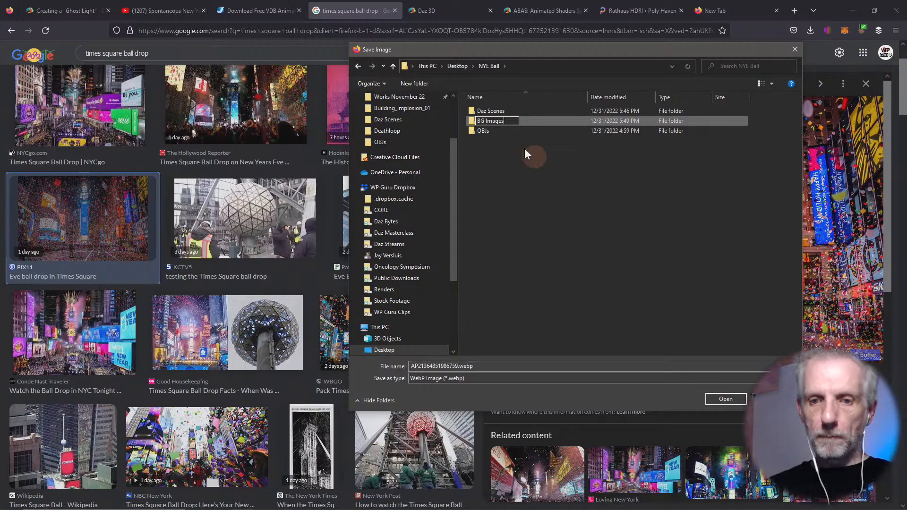
{"action": "key", "text": "Return"}
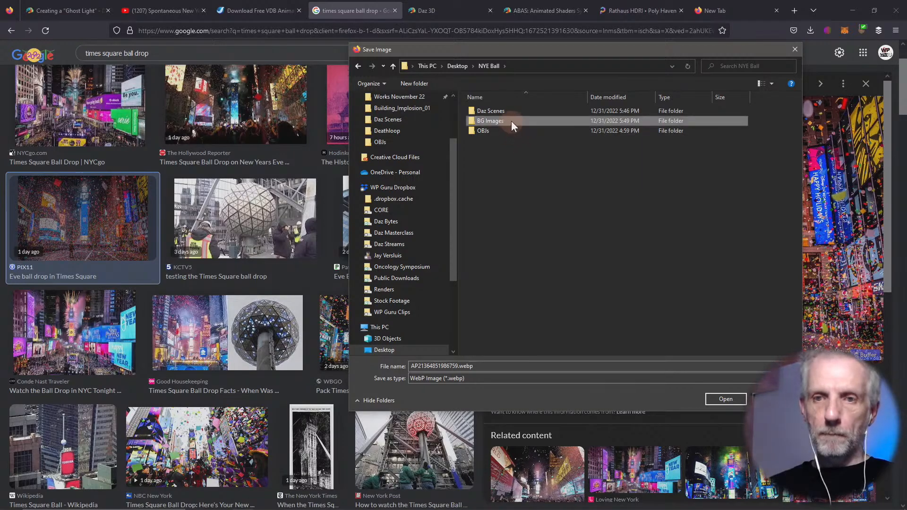
{"action": "double_click", "coordinate": [511, 120]}
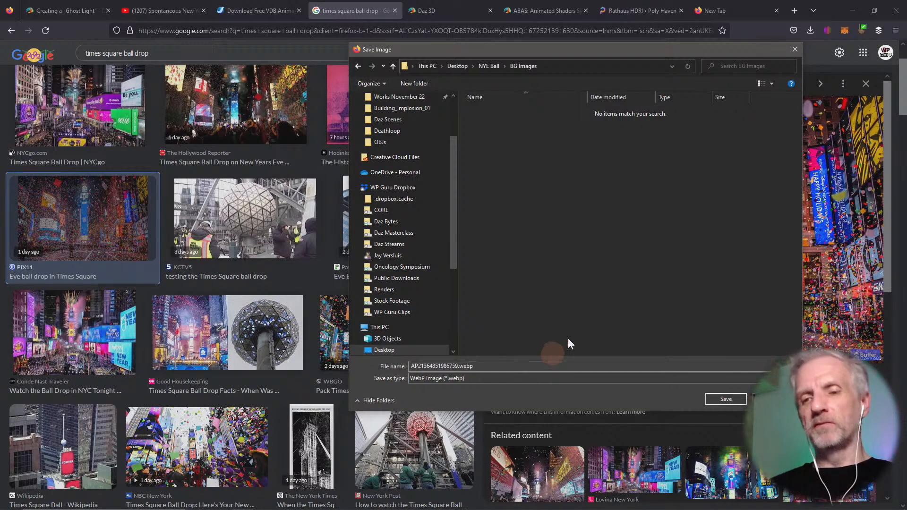
Name the image file "Times Square" and save it as a WebP image in the BG Images folder
{"action": "left_click", "coordinate": [631, 368]}
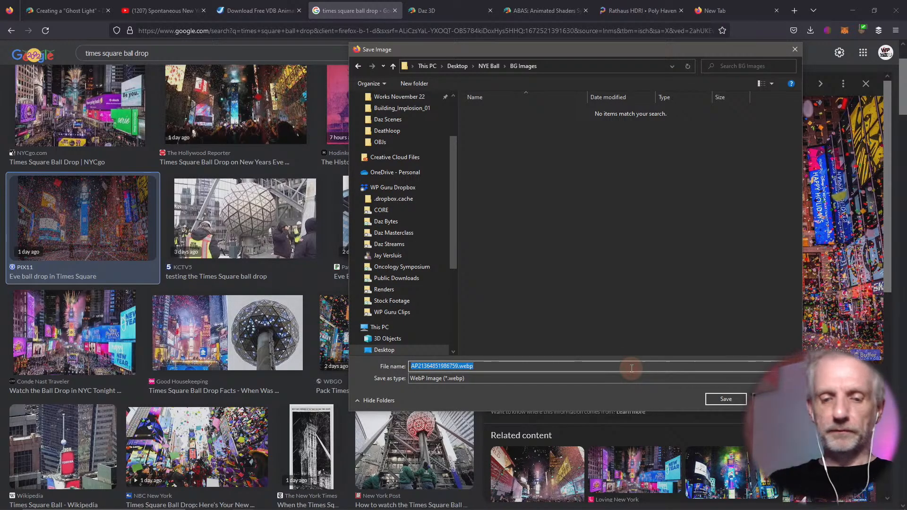
{"action": "type", "text": "Times Sq"}
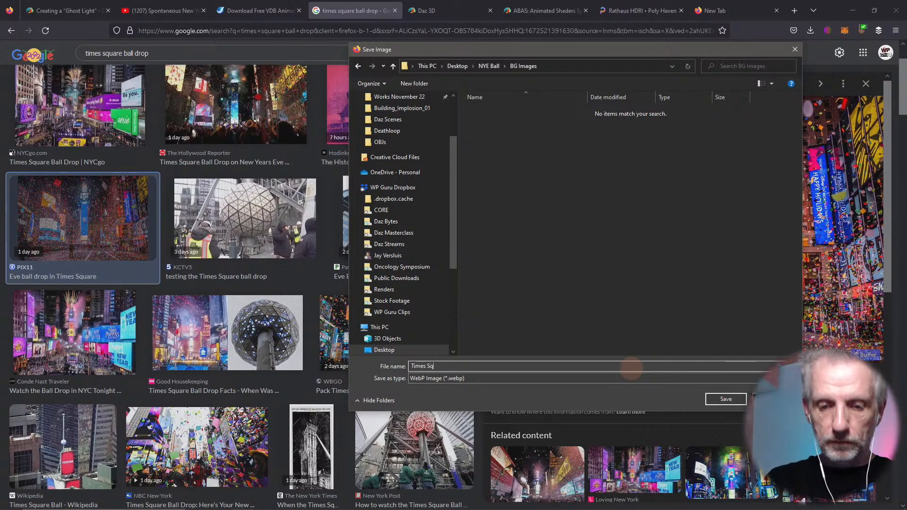
{"action": "type", "text": "uare"}
{"action": "key", "text": "Return"}
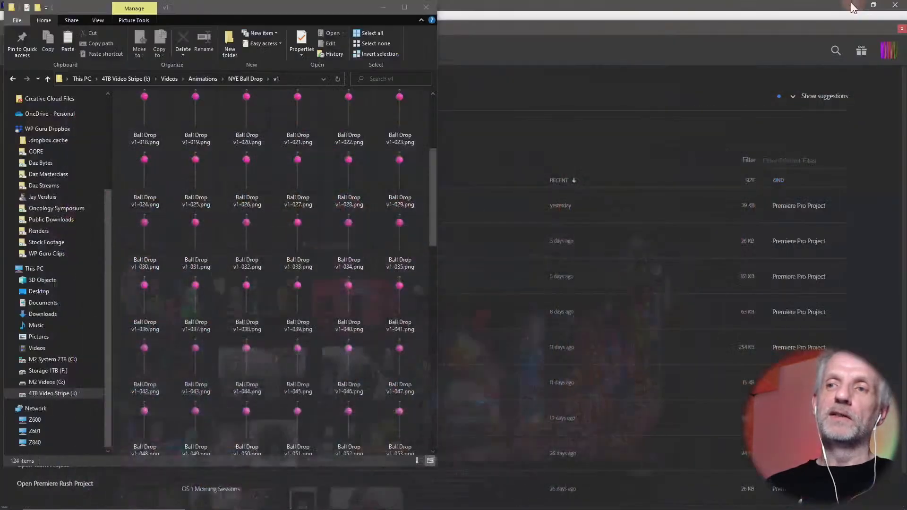
Minimize File Explorer, start a new Premiere Pro project and open the folder chooser for its project location
{"action": "left_click", "coordinate": [383, 7]}
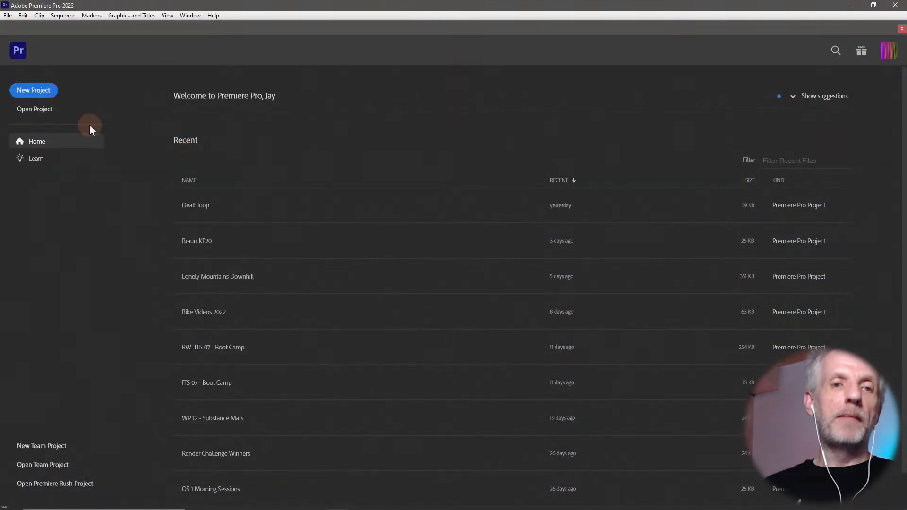
{"action": "left_click", "coordinate": [40, 90]}
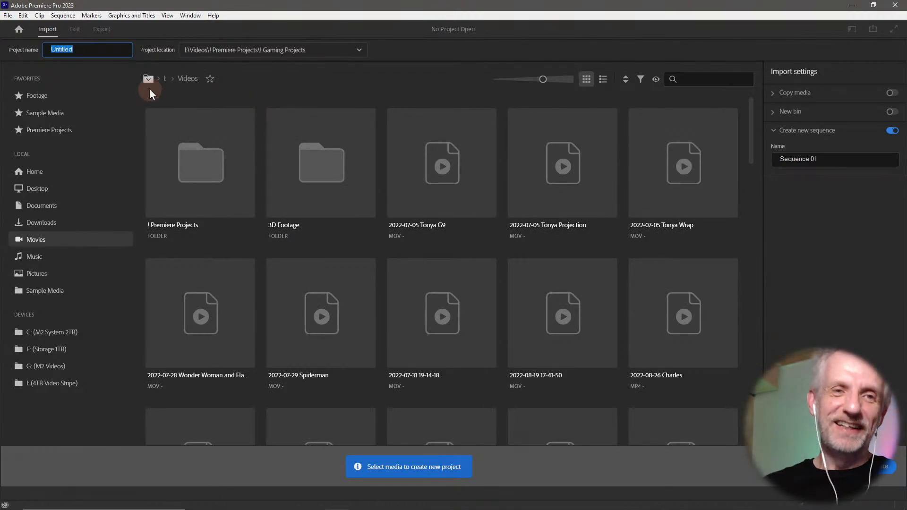
{"action": "left_click", "coordinate": [327, 50]}
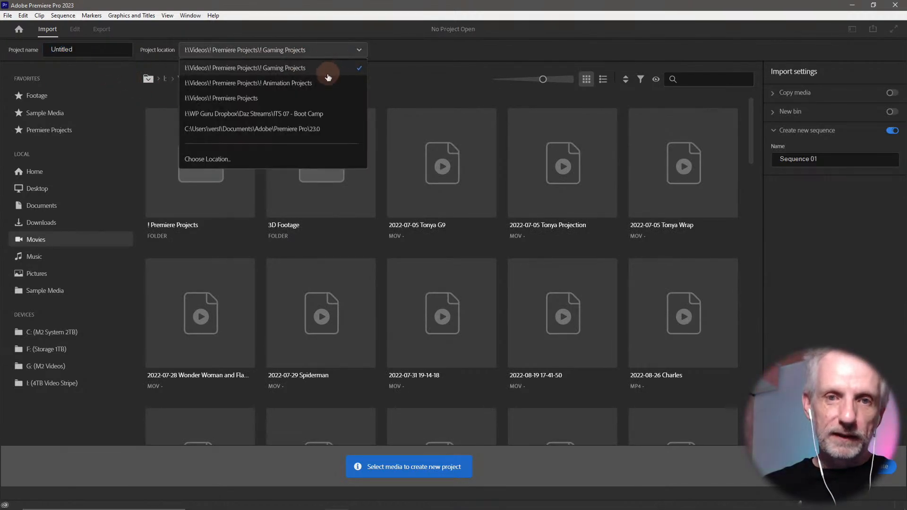
{"action": "left_click", "coordinate": [206, 160]}
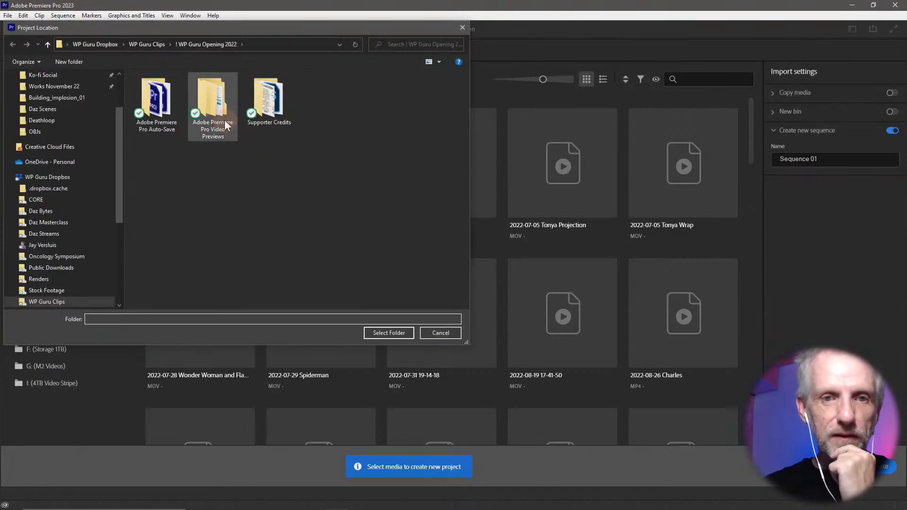
Set the project location to Videos\! Premiere Projects\! Animation Projects
{"action": "left_click", "coordinate": [152, 44]}
{"action": "left_click", "coordinate": [97, 45]}
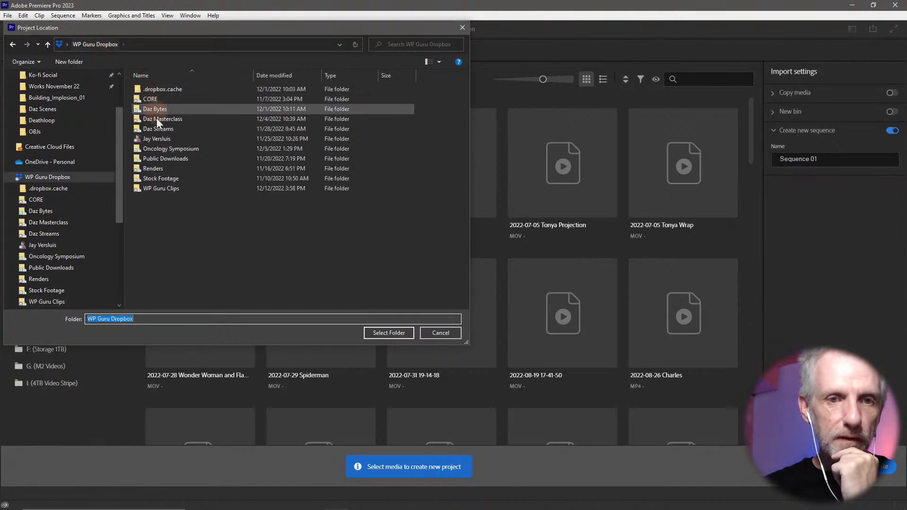
{"action": "scroll", "coordinate": [55, 205], "scroll_direction": "down", "scroll_amount": 5}
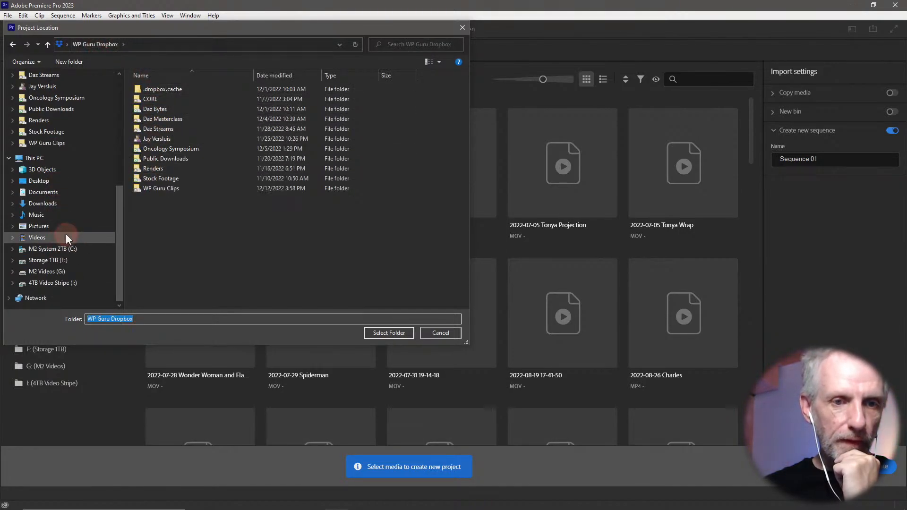
{"action": "left_click", "coordinate": [66, 235]}
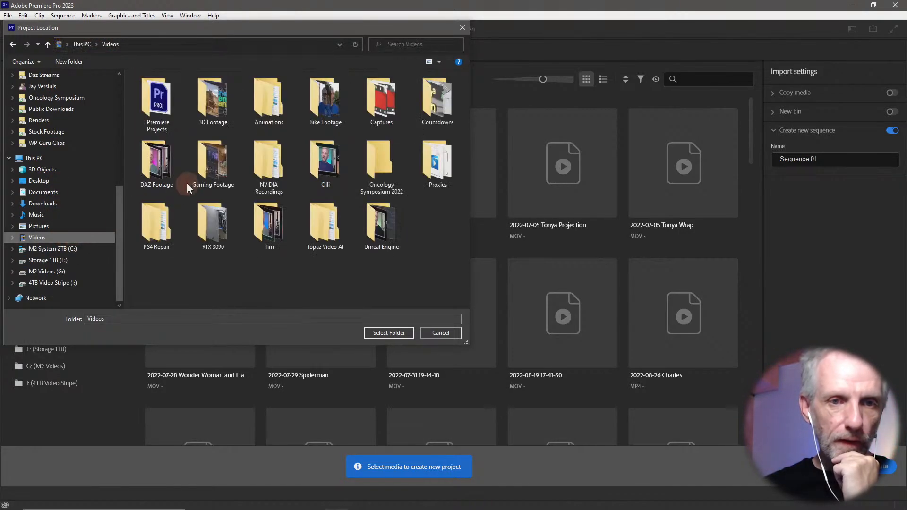
{"action": "left_click", "coordinate": [262, 113]}
{"action": "double_click", "coordinate": [262, 112]}
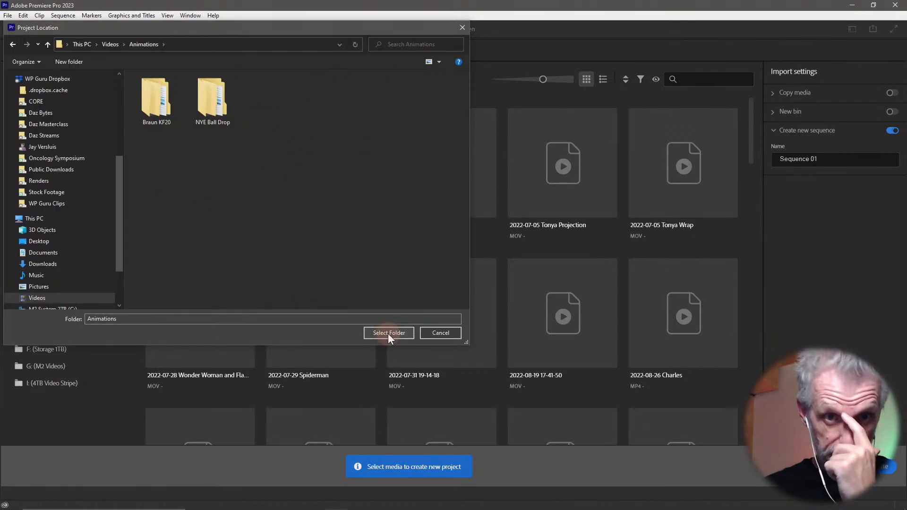
{"action": "left_click", "coordinate": [109, 44]}
{"action": "left_click", "coordinate": [163, 100]}
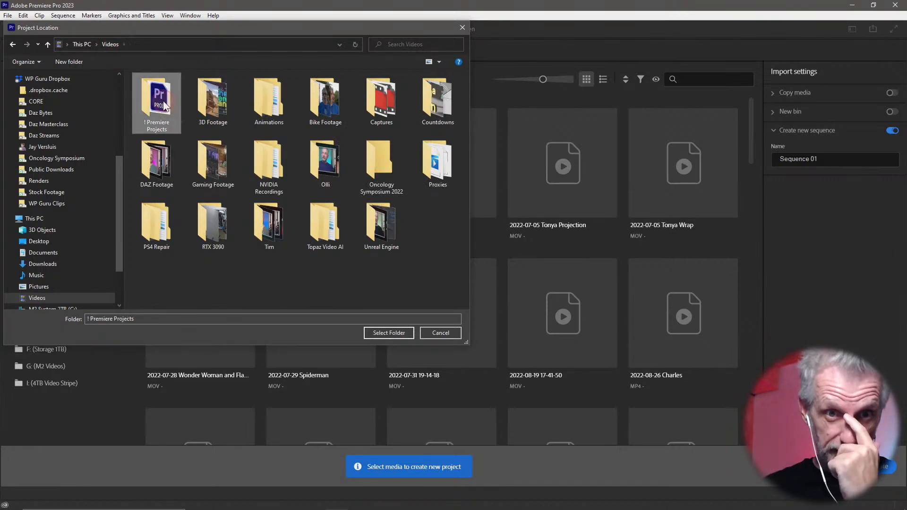
{"action": "double_click", "coordinate": [163, 101]}
{"action": "double_click", "coordinate": [217, 106]}
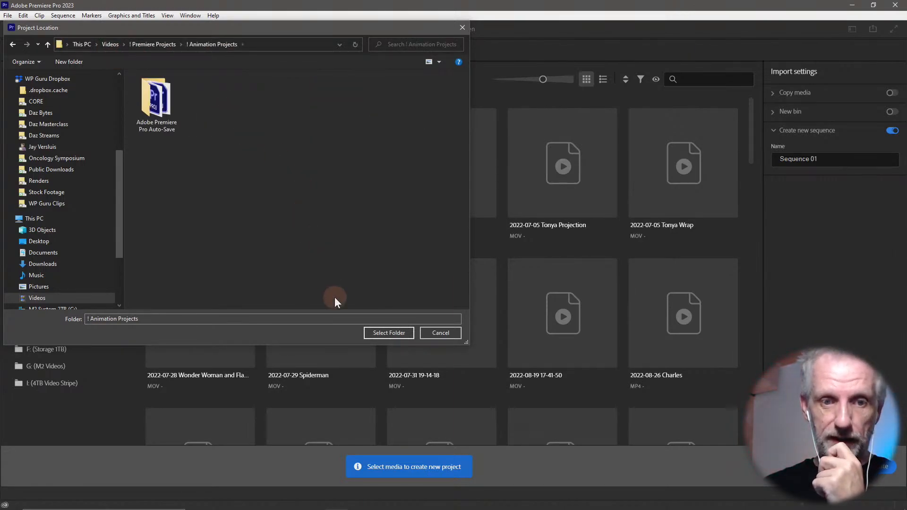
{"action": "left_click", "coordinate": [385, 334]}
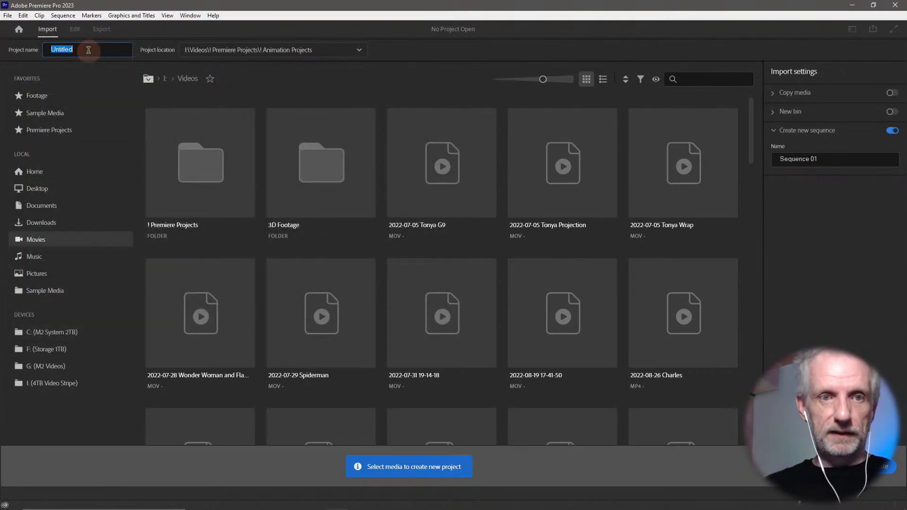
Name the project "NYE Ball Drop" and create it without selecting any media
{"action": "type", "text": "NYE"}
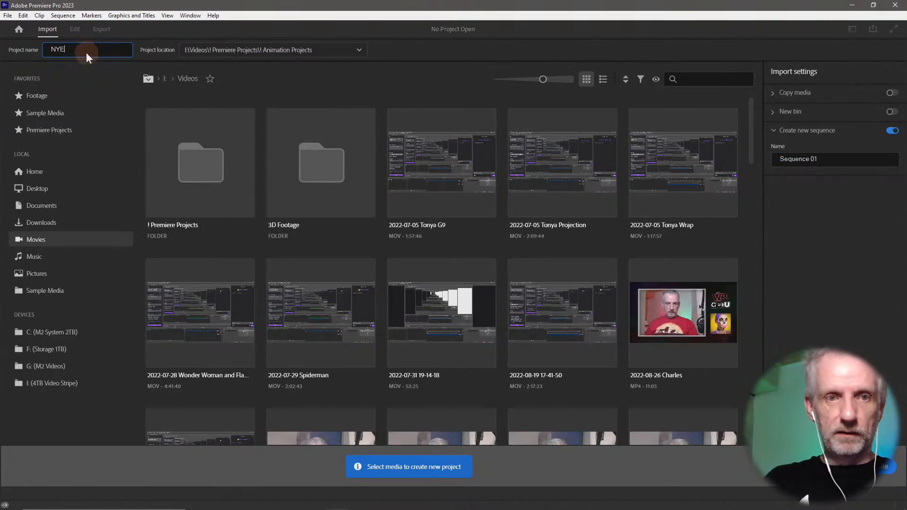
{"action": "type", "text": " Ball Drop"}
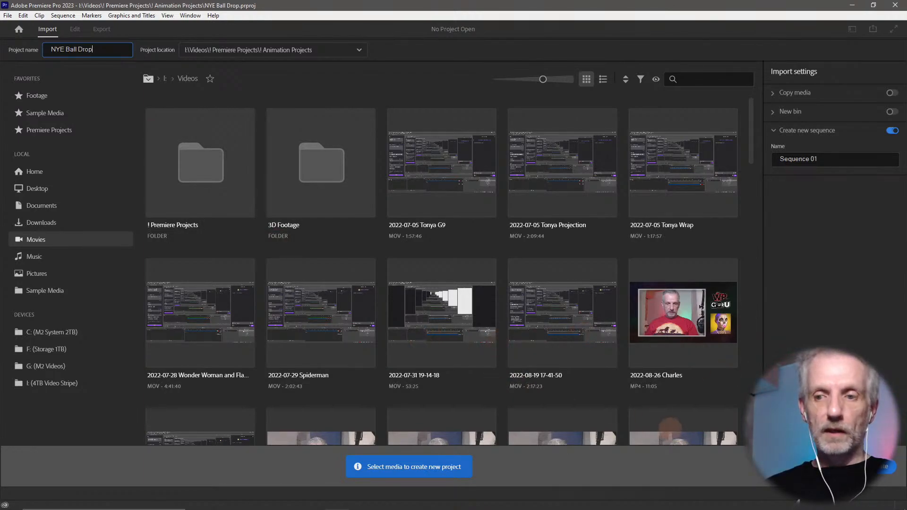
{"action": "left_click", "coordinate": [886, 466]}
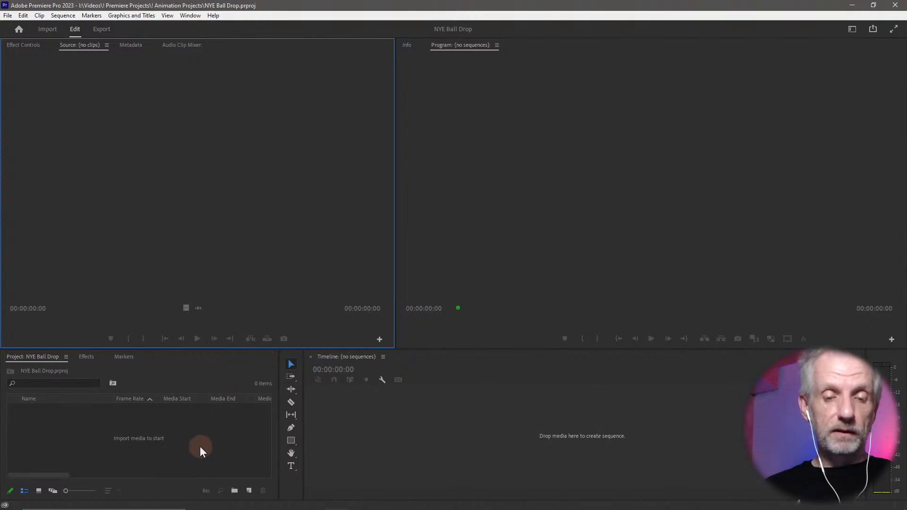
Import Times Square.webp from the BG Images folder inside NYE Ball on the Desktop
{"action": "right_click", "coordinate": [148, 435]}
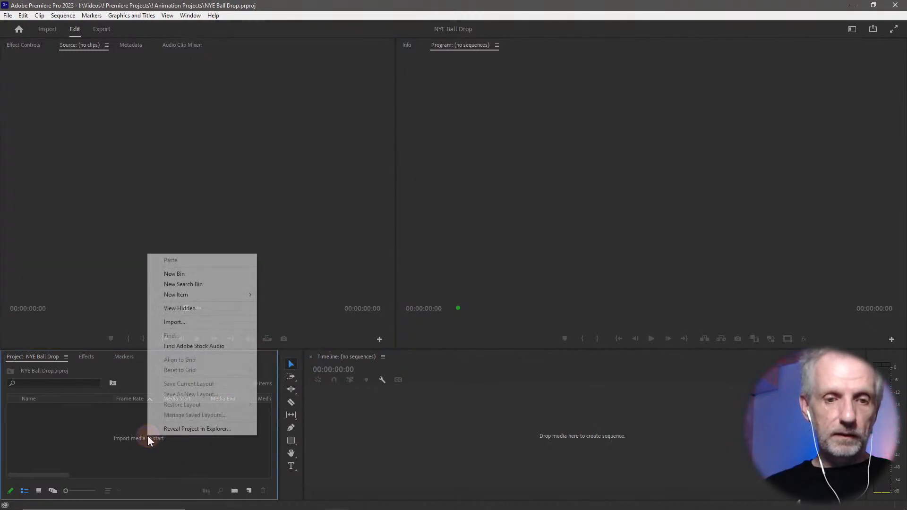
{"action": "left_click", "coordinate": [191, 321]}
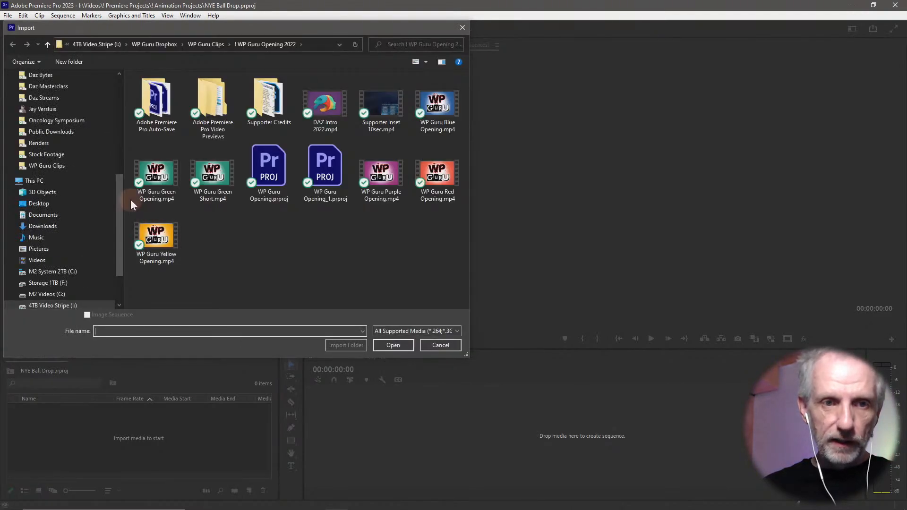
{"action": "scroll", "coordinate": [33, 158], "scroll_direction": "up", "scroll_amount": 4}
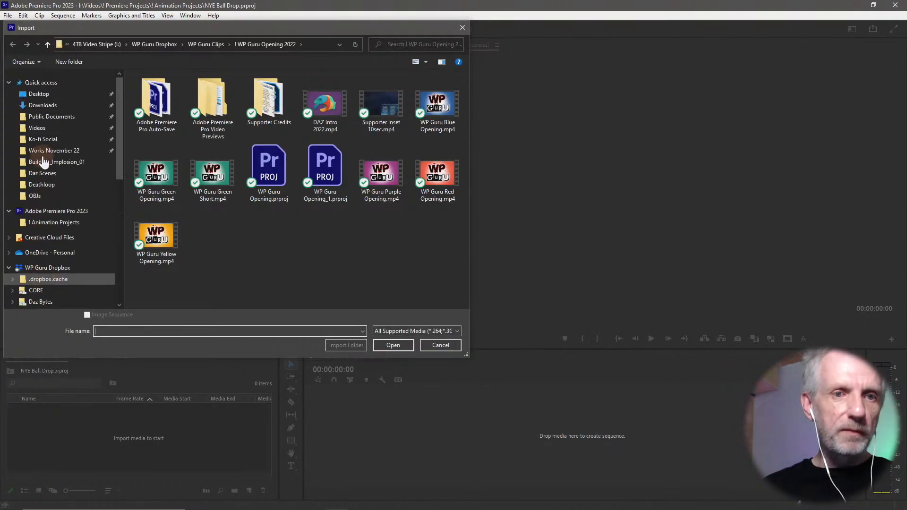
{"action": "left_click", "coordinate": [52, 98]}
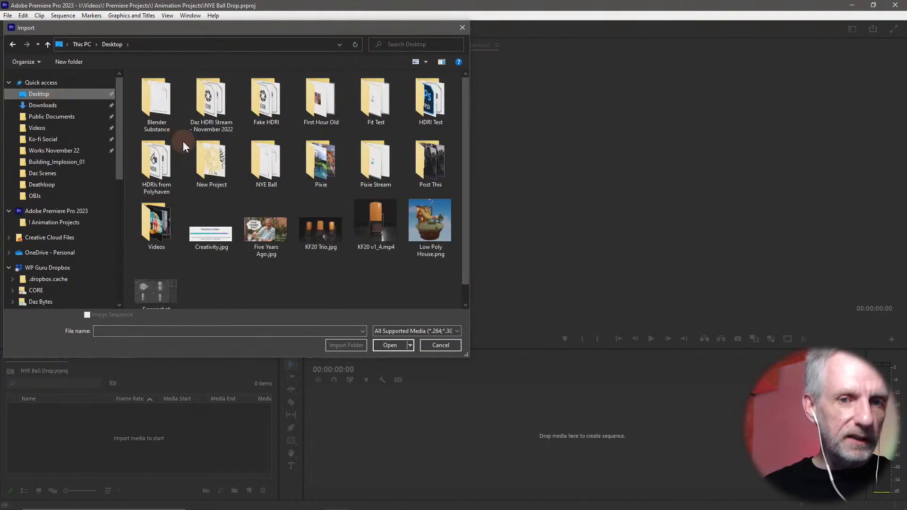
{"action": "double_click", "coordinate": [273, 164]}
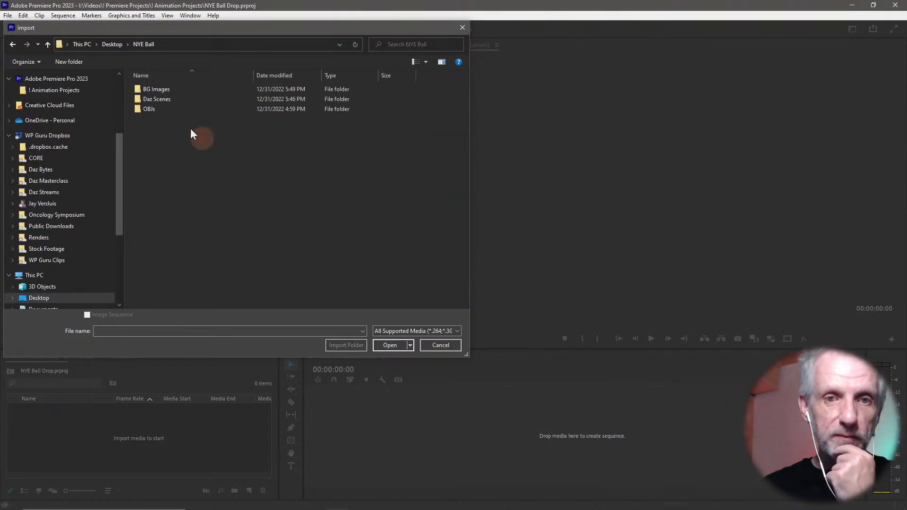
{"action": "left_click", "coordinate": [179, 89]}
{"action": "double_click", "coordinate": [180, 89]}
{"action": "left_click", "coordinate": [169, 112]}
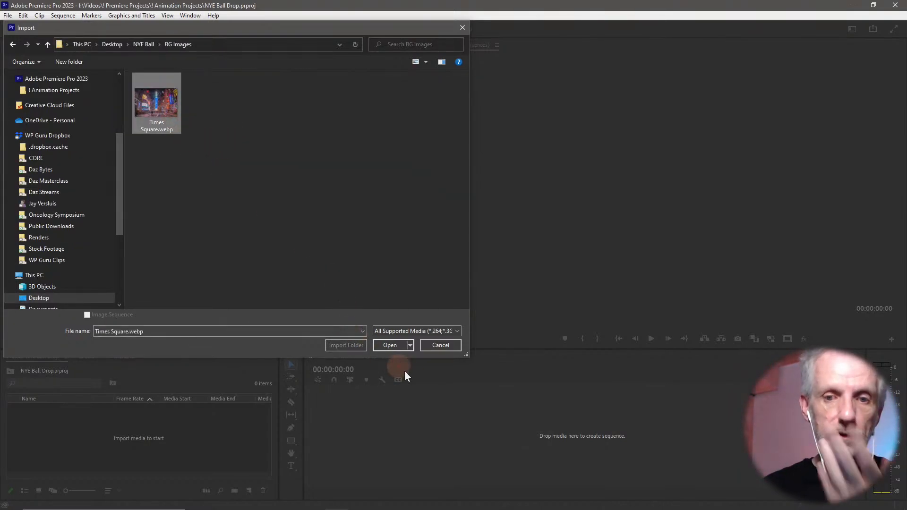
{"action": "left_click", "coordinate": [390, 345]}
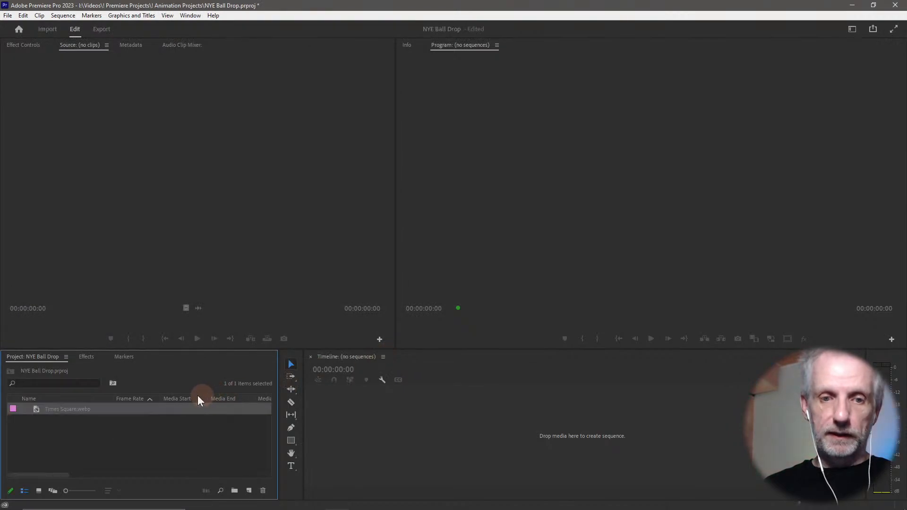
Check the duration setting of the Times Square image in the project
{"action": "right_click", "coordinate": [32, 407]}
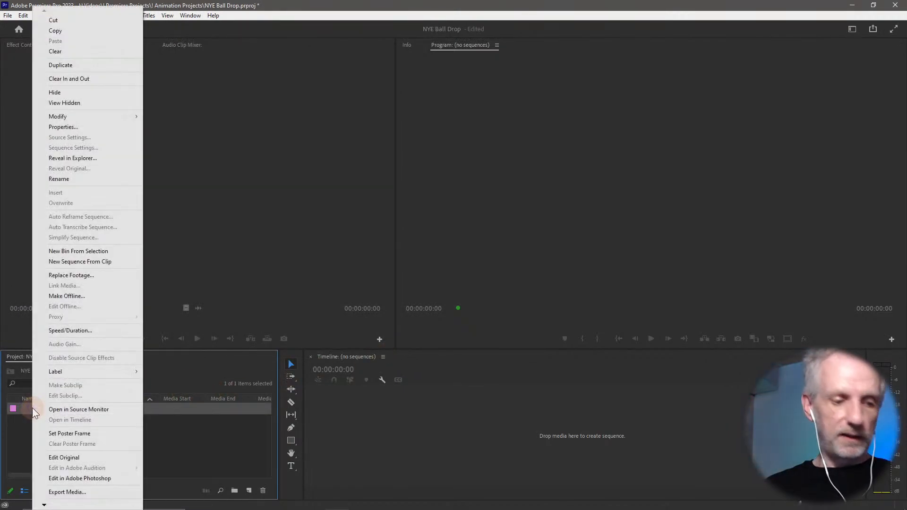
{"action": "left_click", "coordinate": [95, 329]}
{"action": "left_click", "coordinate": [462, 253]}
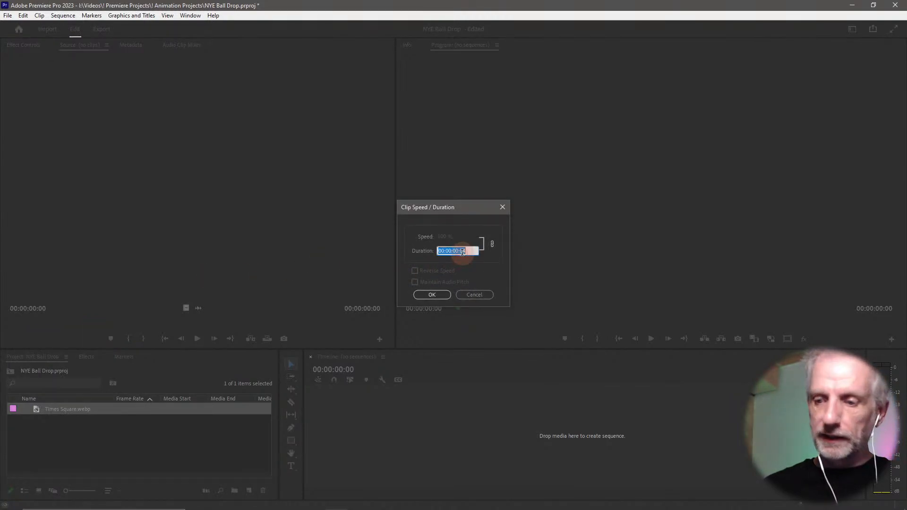
{"action": "key", "text": "Return"}
Check the image series render progress in DAZ Studio and return to Premiere Pro
{"action": "key", "text": "alt+Tab"}
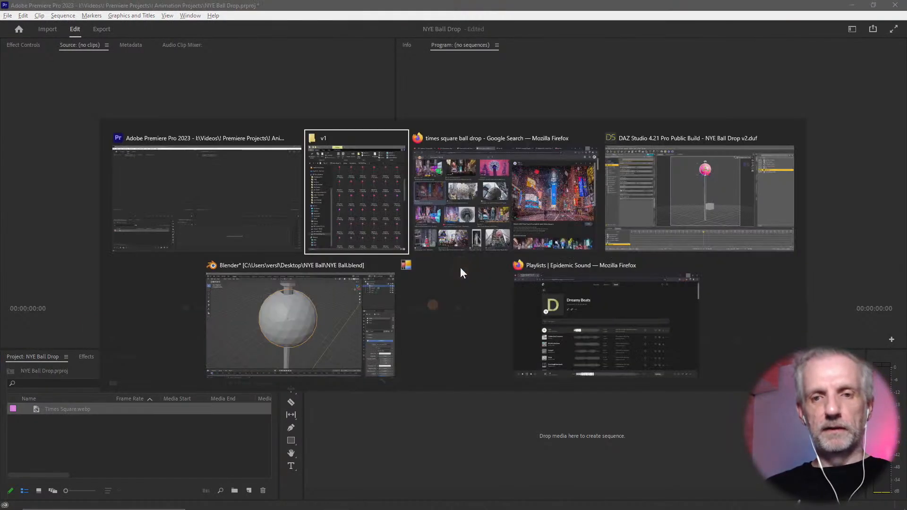
{"action": "key", "text": "alt+Tab"}
{"action": "key", "text": "alt+Tab"}
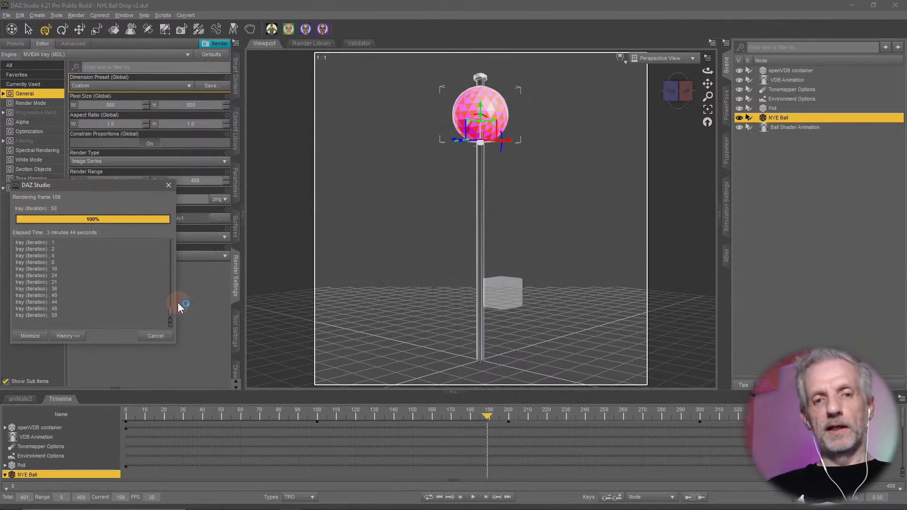
{"action": "key", "text": "alt+Tab"}
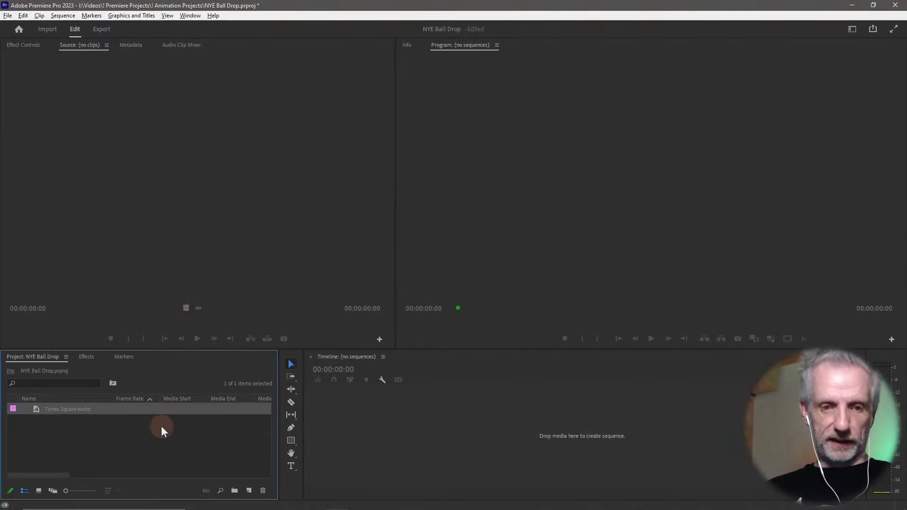
Import the rendered PNGs in Videos\Animations\NYE Ball Drop\v1 as an image sequence starting with Ball Drop v1-000.png
{"action": "right_click", "coordinate": [162, 421]}
{"action": "left_click", "coordinate": [206, 304]}
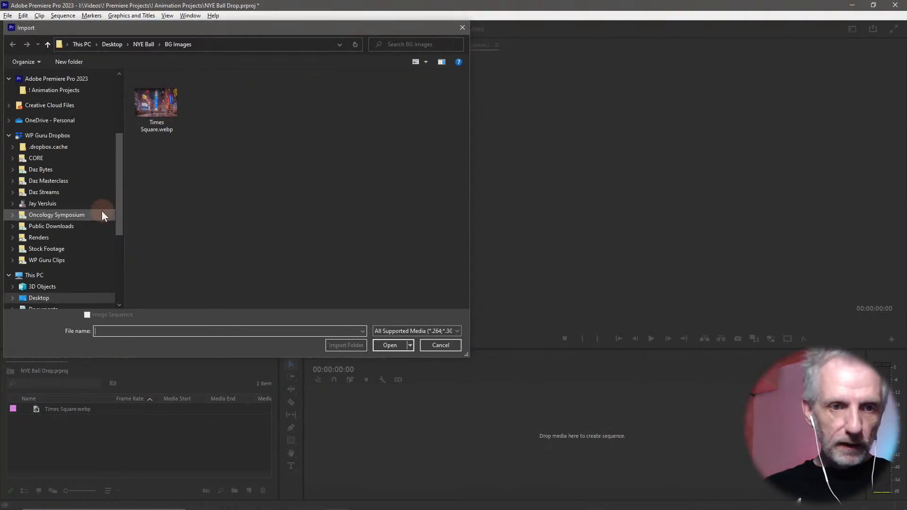
{"action": "scroll", "coordinate": [101, 211], "scroll_direction": "down", "scroll_amount": 5}
{"action": "left_click", "coordinate": [69, 204]}
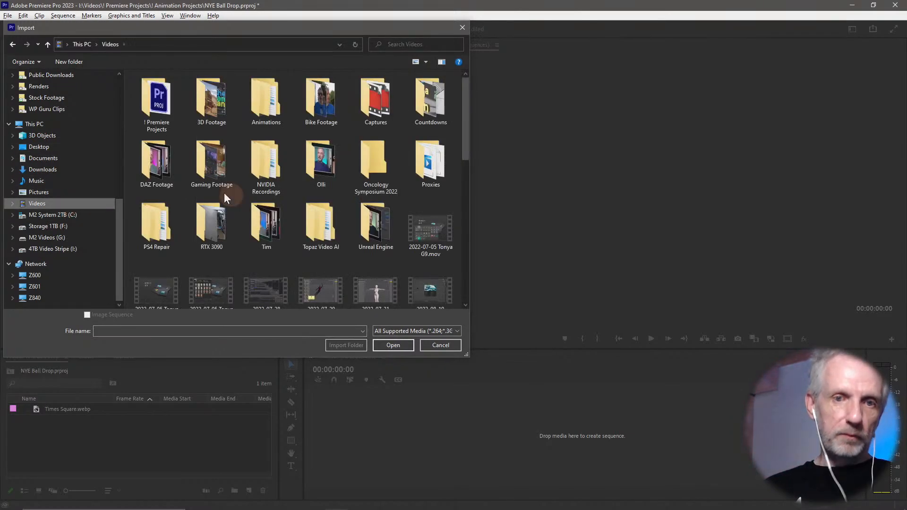
{"action": "double_click", "coordinate": [273, 115]}
{"action": "double_click", "coordinate": [214, 108]}
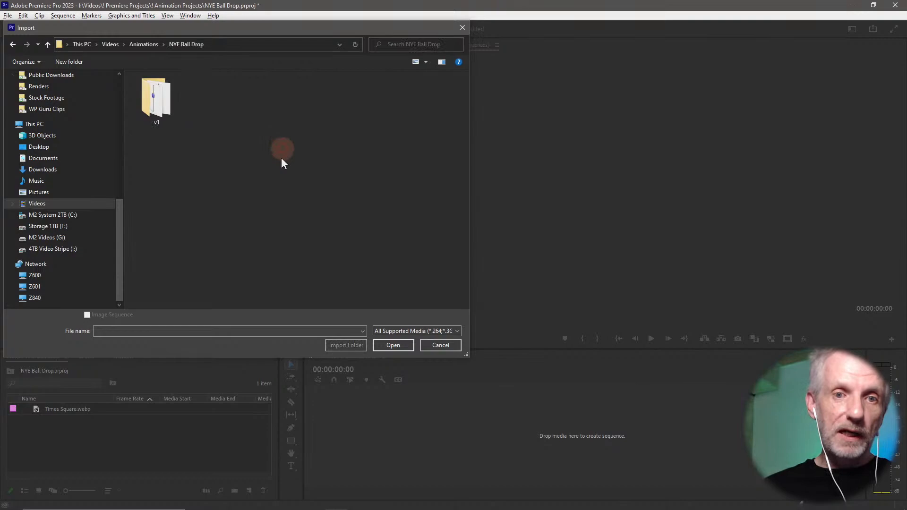
{"action": "double_click", "coordinate": [174, 118]}
{"action": "left_click", "coordinate": [172, 107]}
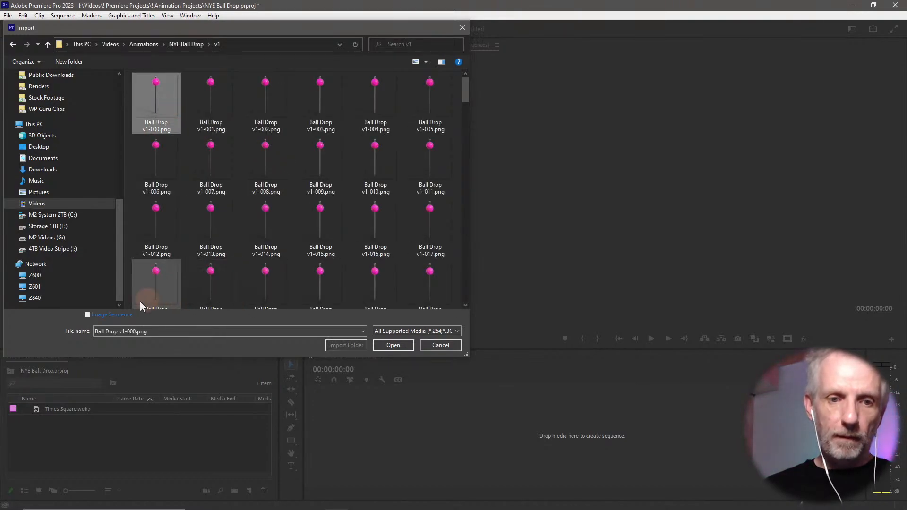
{"action": "left_click", "coordinate": [86, 315]}
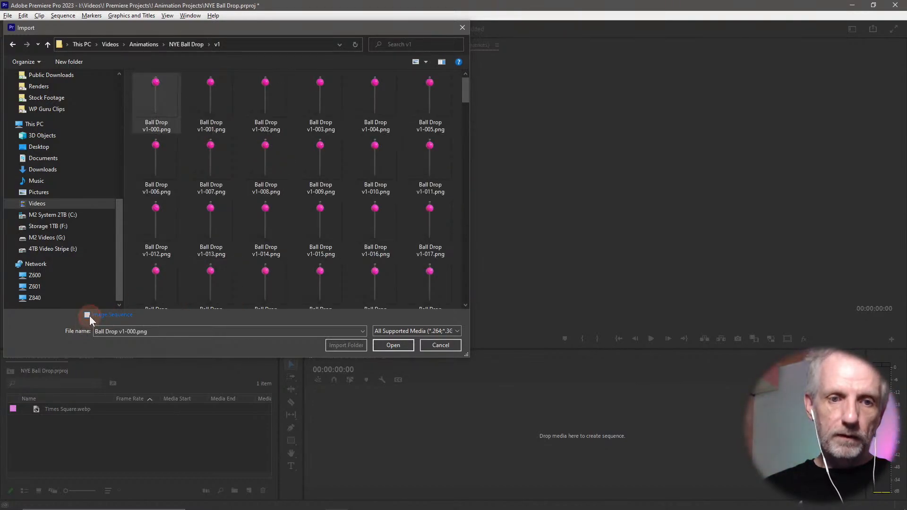
{"action": "left_click", "coordinate": [401, 345]}
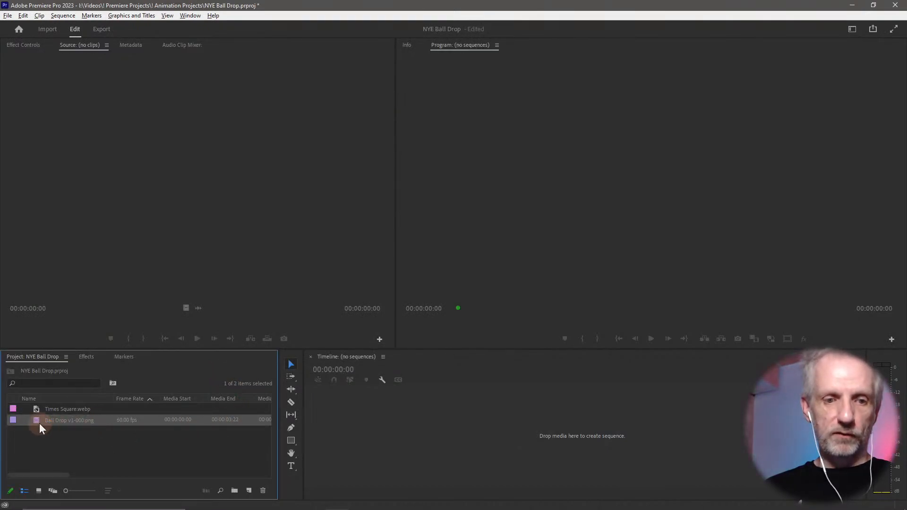
Create a new sequence from the Ball Drop v1-000.png clip and fit it to the timeline's width
{"action": "right_click", "coordinate": [39, 423]}
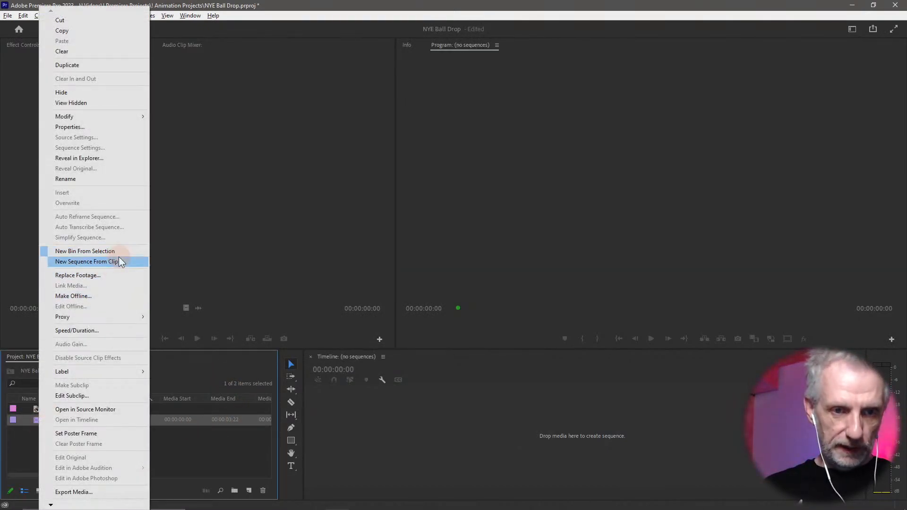
{"action": "left_click", "coordinate": [118, 261]}
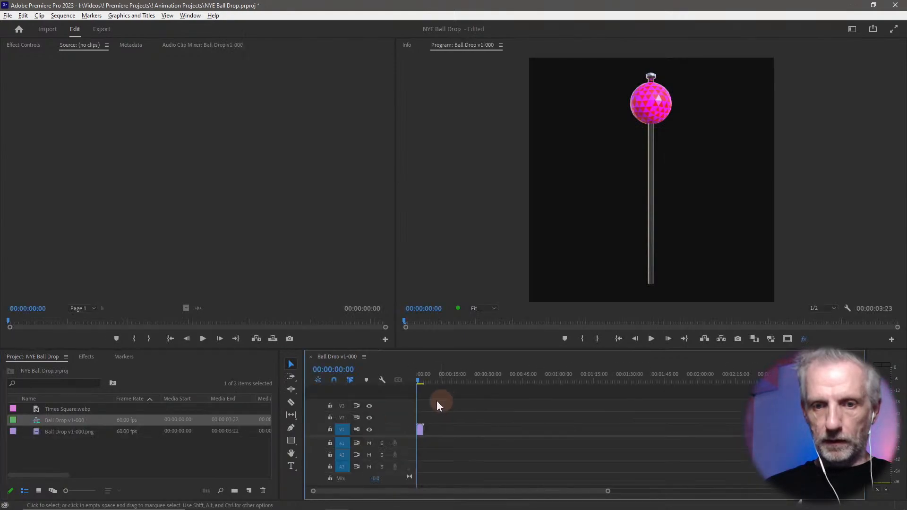
{"action": "key", "text": "backslash"}
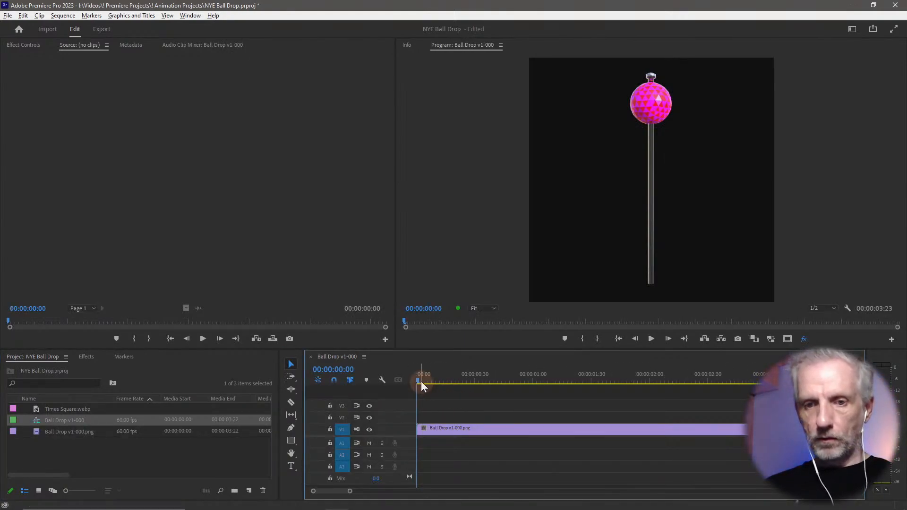
Scrub through the ball drop clip and play part of it to judge its speed
{"action": "left_click_drag", "start_coordinate": [421, 381], "coordinate": [569, 446]}
{"action": "left_click", "coordinate": [597, 427]}
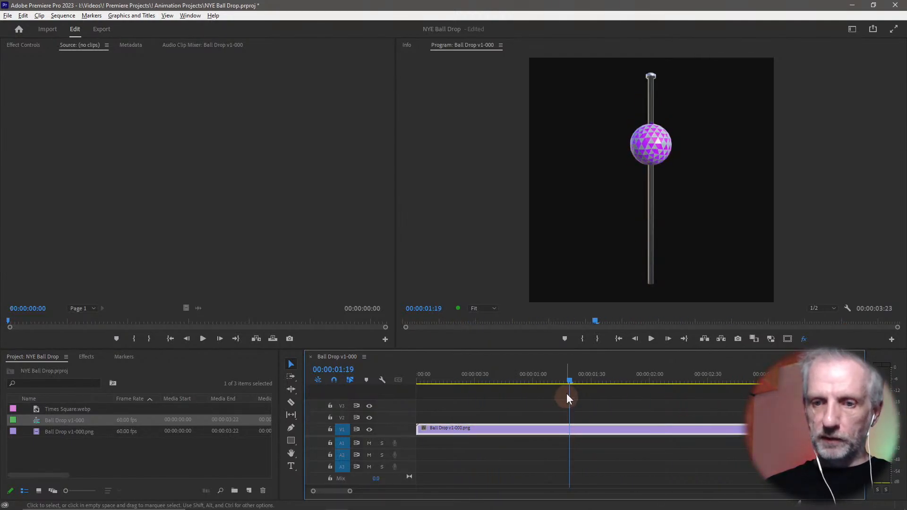
{"action": "key", "text": "space"}
{"action": "key", "text": "space"}
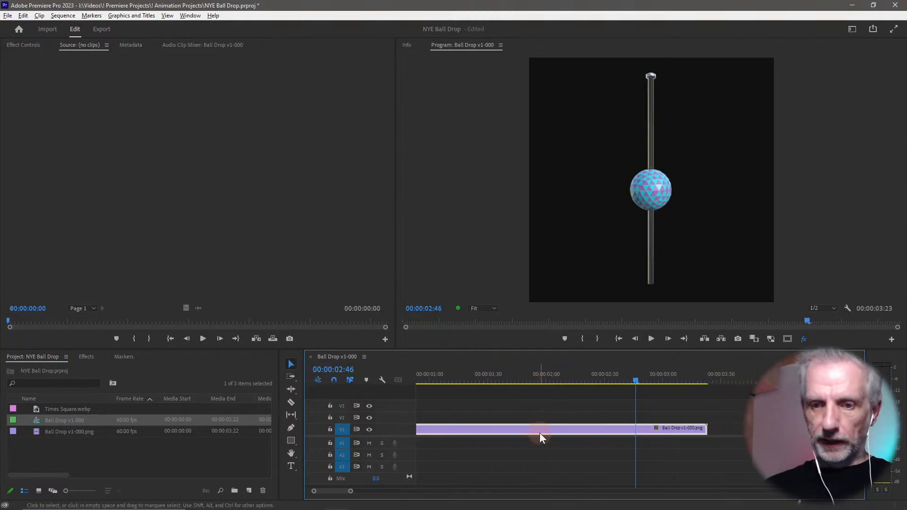
Slow the ball drop clip to 50% speed and play it back from the start of the sequence
{"action": "right_click", "coordinate": [549, 429]}
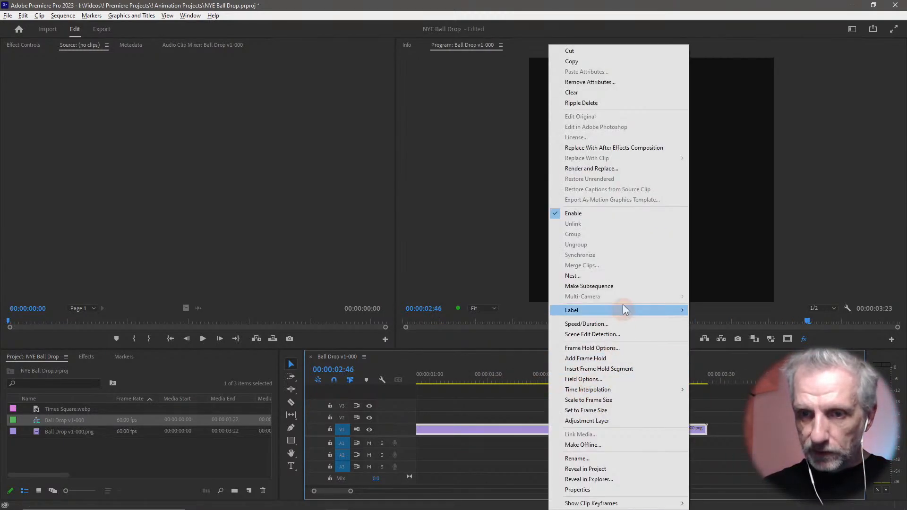
{"action": "left_click", "coordinate": [627, 324]}
{"action": "type", "text": "50"}
{"action": "key", "text": "Return"}
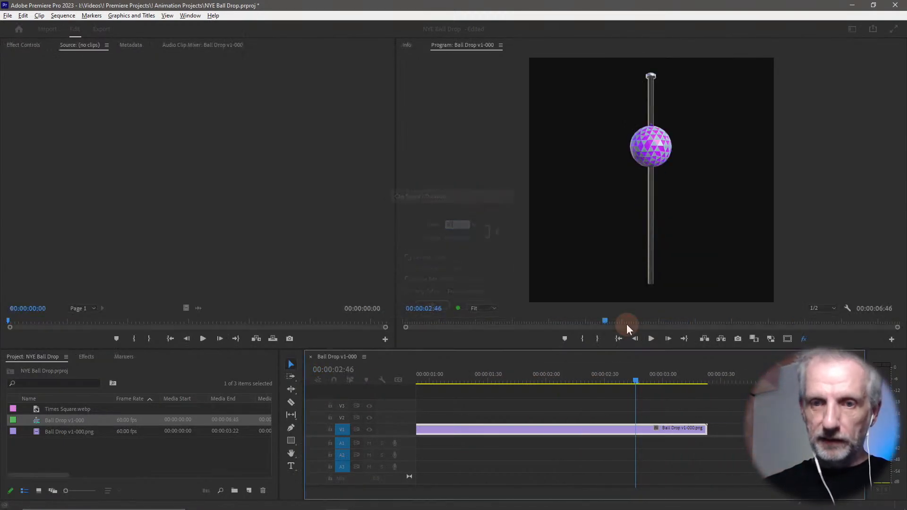
{"action": "key", "text": "backslash"}
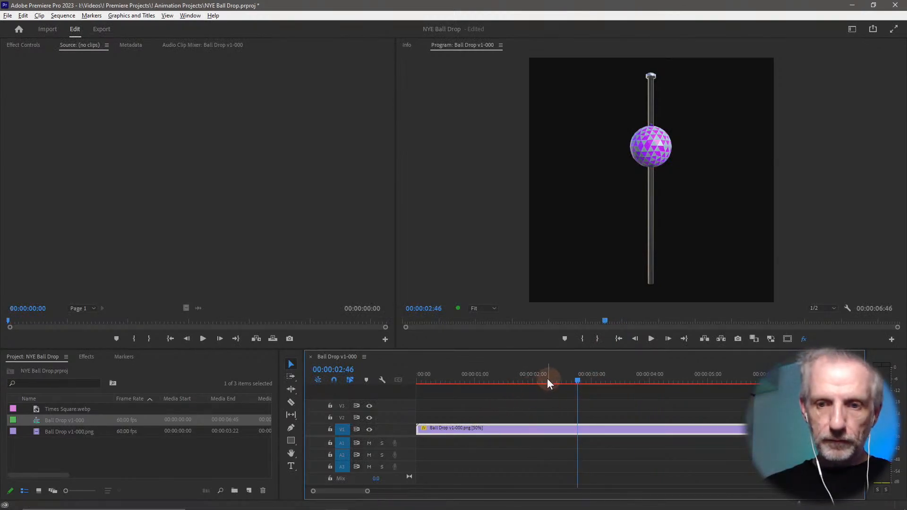
{"action": "left_click_drag", "start_coordinate": [547, 378], "coordinate": [373, 392]}
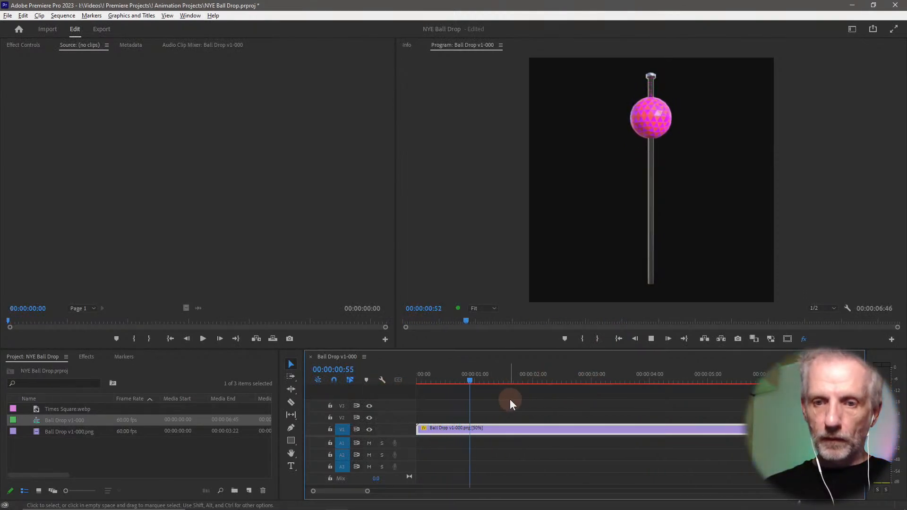
{"action": "key", "text": "space"}
Move the ball drop clip up to track V2 and place Times Square.webp beneath it on V1
{"action": "left_click_drag", "start_coordinate": [464, 428], "coordinate": [463, 416]}
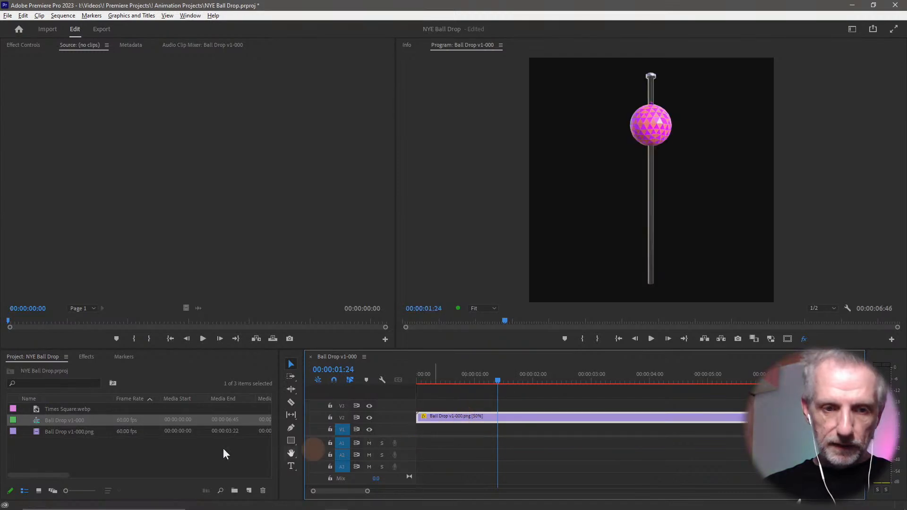
{"action": "left_click_drag", "start_coordinate": [37, 409], "coordinate": [648, 425]}
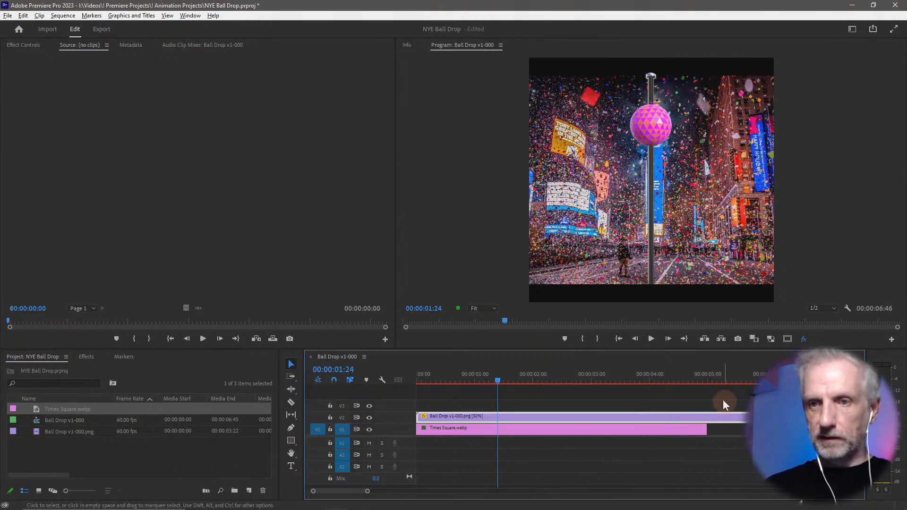
Fit the Times Square background behind the pole with scale 121, position 381, 396 and 47% opacity
{"action": "right_click", "coordinate": [559, 427]}
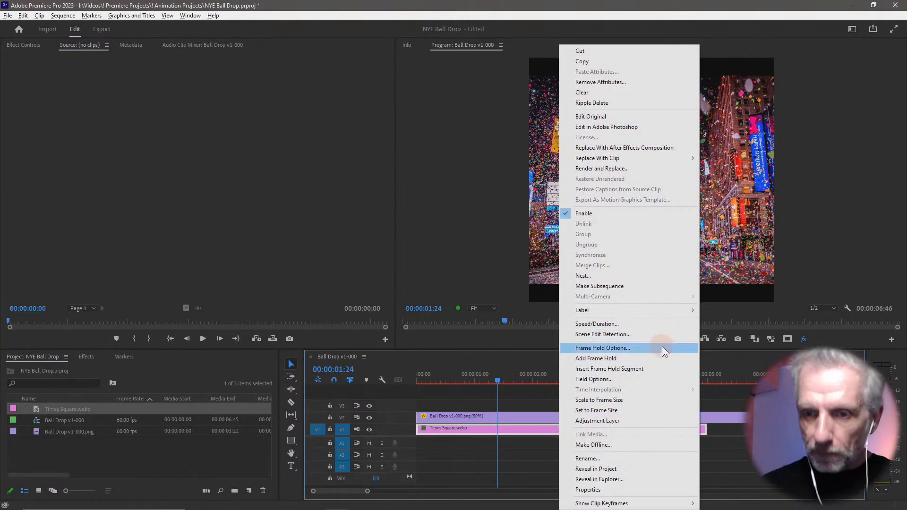
{"action": "left_click", "coordinate": [645, 400]}
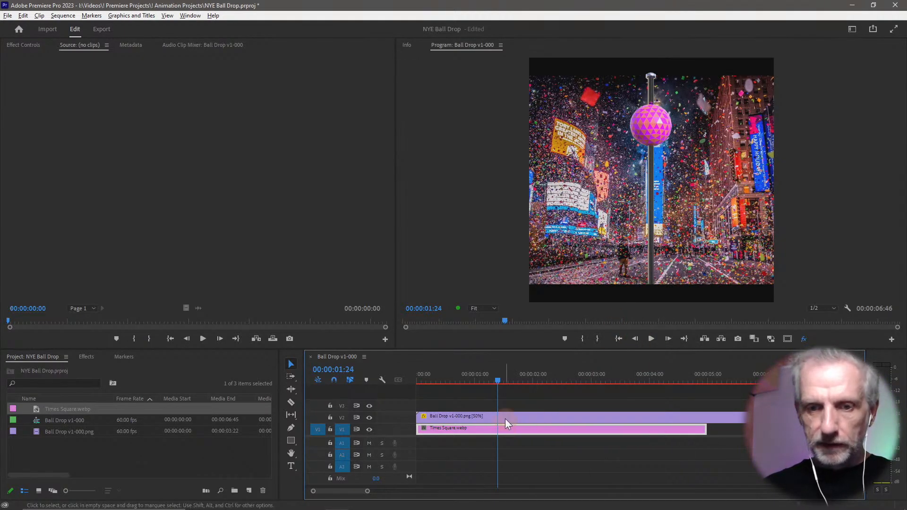
{"action": "left_click", "coordinate": [23, 45]}
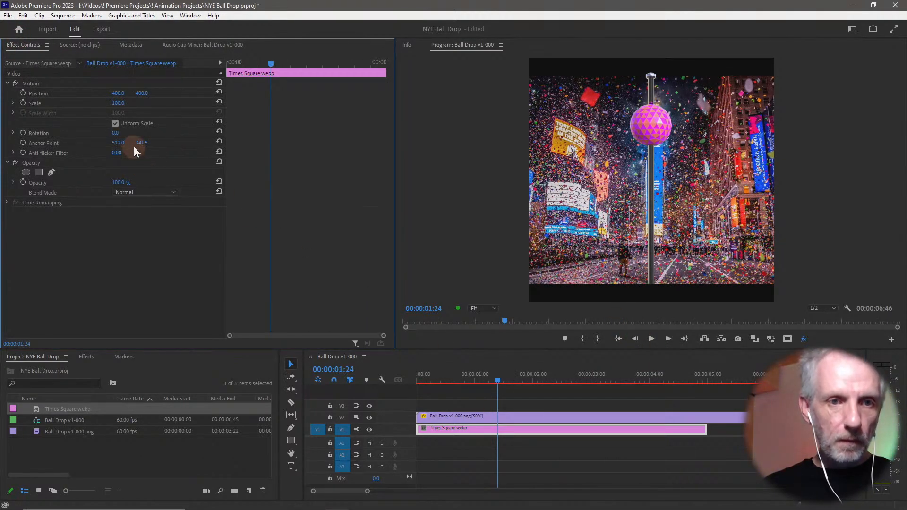
{"action": "left_click_drag", "start_coordinate": [122, 105], "coordinate": [137, 106]}
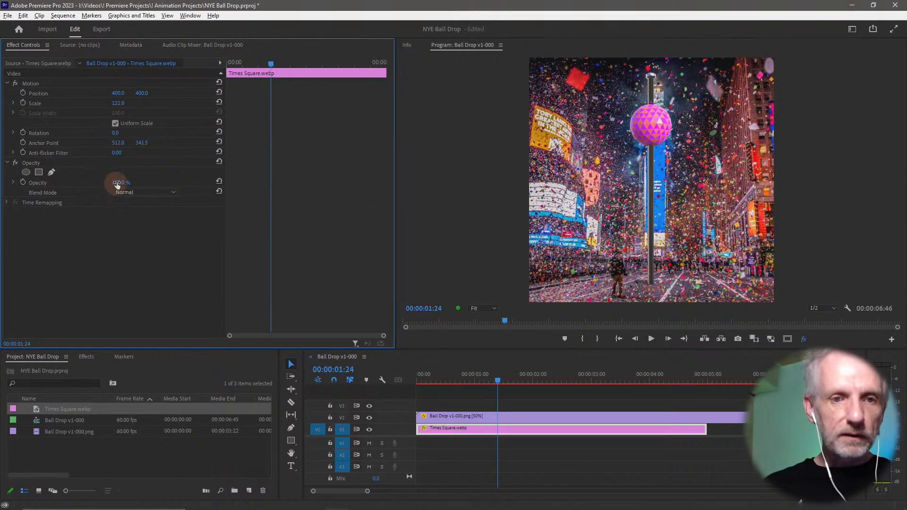
{"action": "left_click_drag", "start_coordinate": [117, 184], "coordinate": [94, 184]}
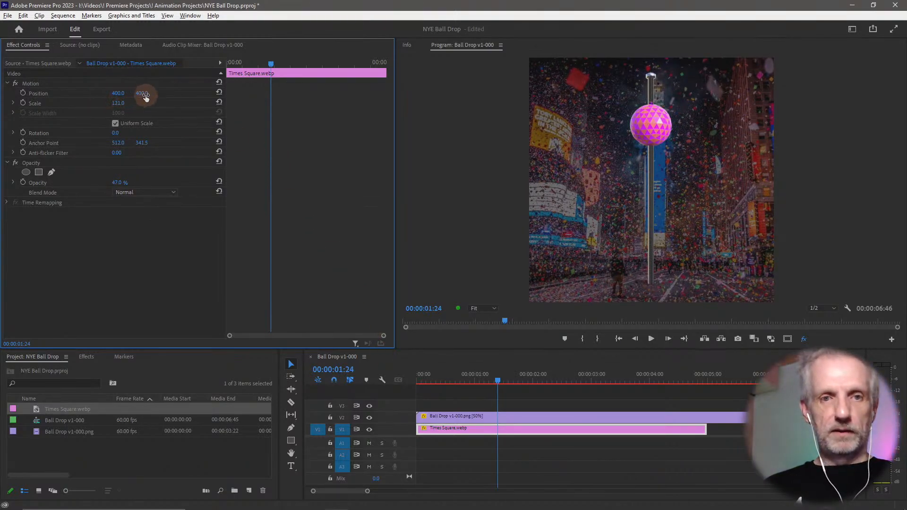
{"action": "left_click_drag", "start_coordinate": [145, 97], "coordinate": [116, 98]}
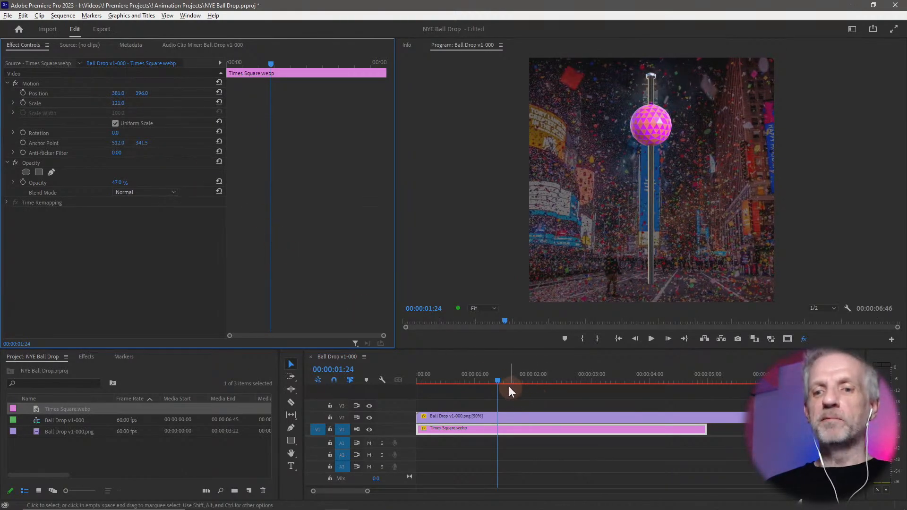
Play the composited ball drop from the start and view it full screen
{"action": "left_click_drag", "start_coordinate": [508, 386], "coordinate": [383, 388]}
{"action": "key", "text": "space"}
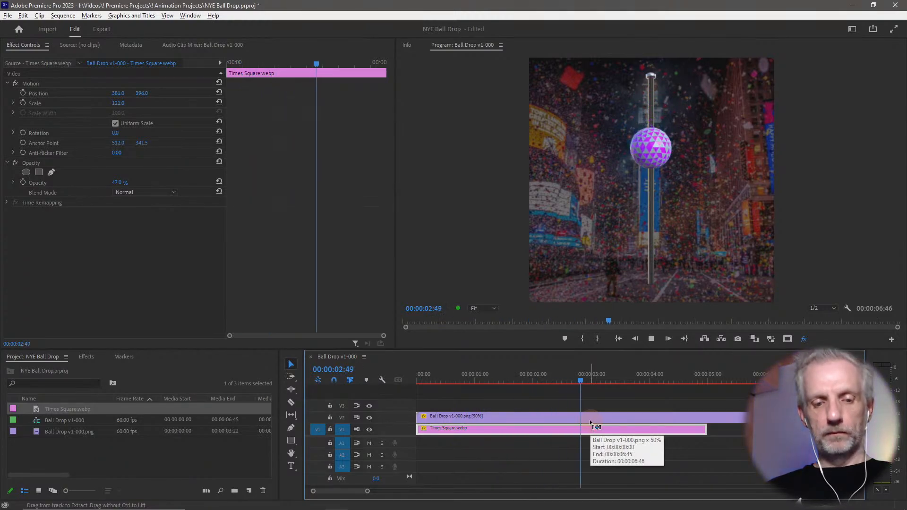
{"action": "key", "text": "ctrl+grave"}
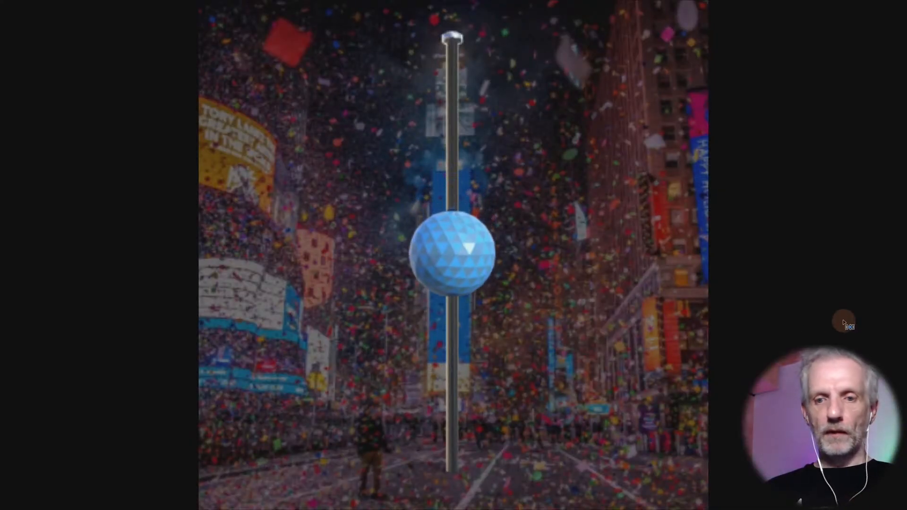